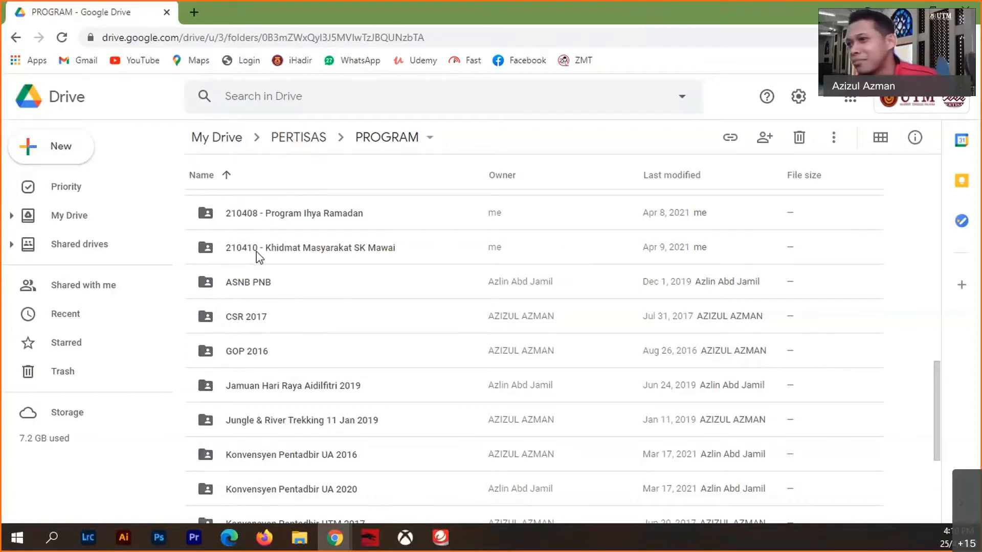
- Open Gmail's Inbox in a new tab from the Google apps grid in Drive
{"action": "left_click", "coordinate": [858, 108]}
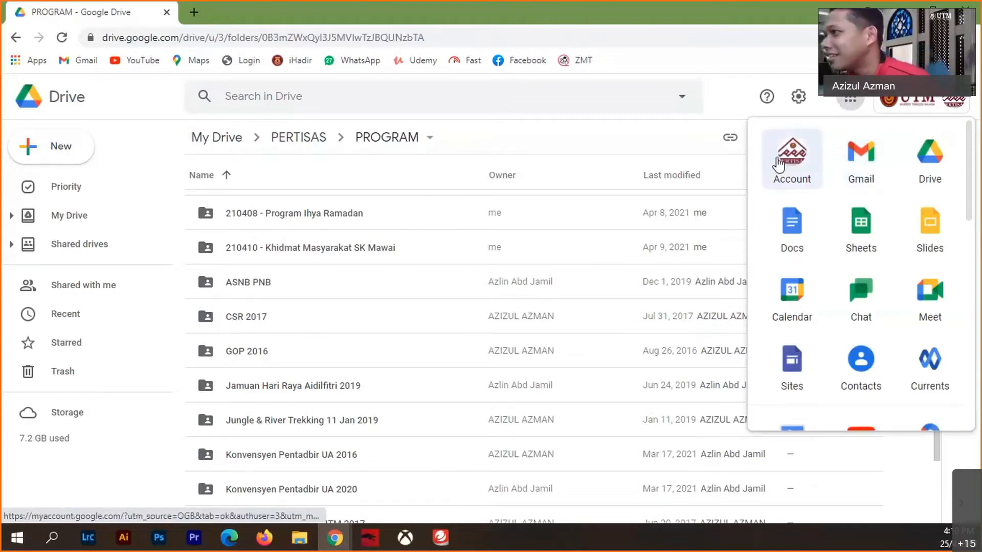
{"action": "left_click", "coordinate": [876, 160]}
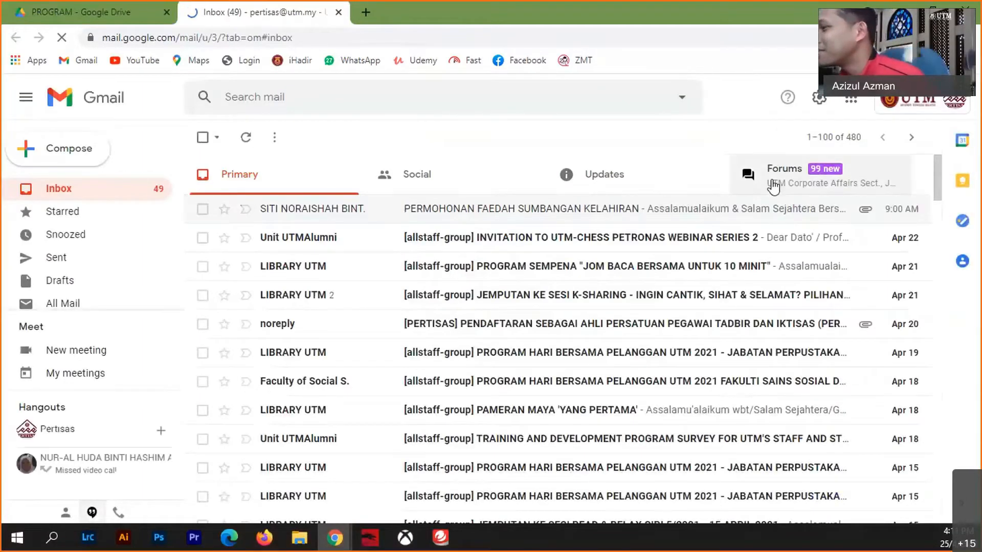
- From Gmail's apps grid, open Google Drive's My Drive in a third tab
{"action": "left_click", "coordinate": [853, 99]}
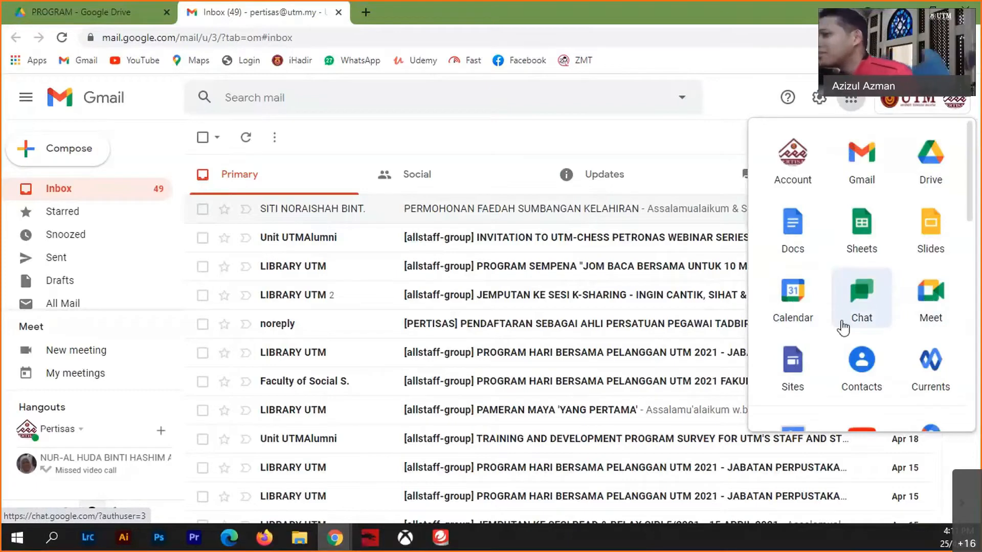
{"action": "scroll", "coordinate": [911, 366], "scroll_direction": "down", "scroll_amount": 8}
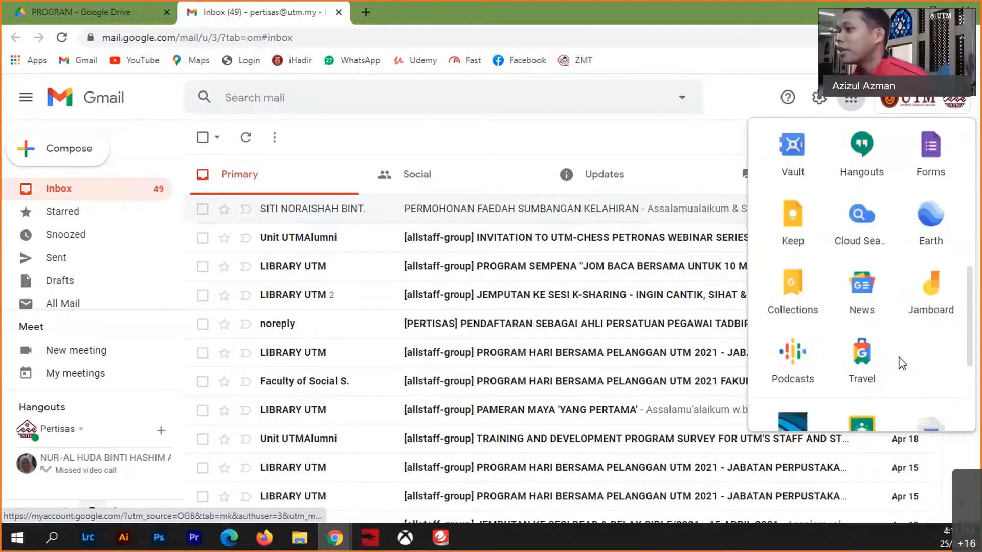
{"action": "scroll", "coordinate": [901, 358], "scroll_direction": "up", "scroll_amount": 8}
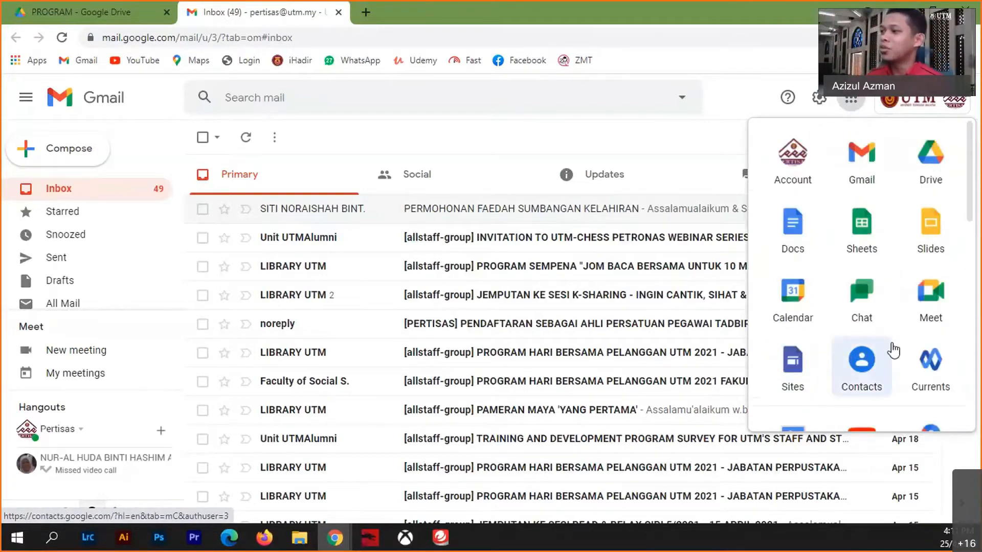
{"action": "scroll", "coordinate": [913, 307], "scroll_direction": "down", "scroll_amount": 4}
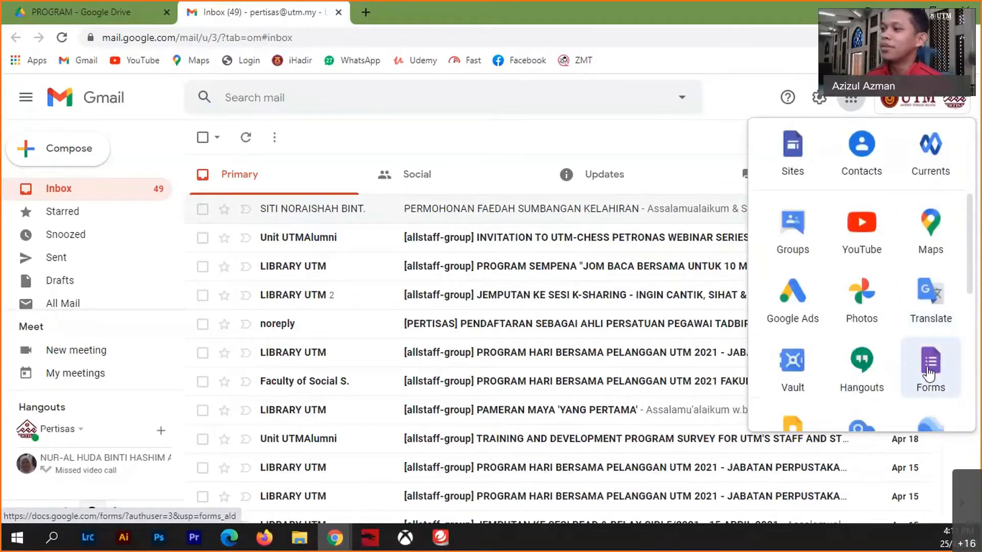
{"action": "scroll", "coordinate": [862, 362], "scroll_direction": "up", "scroll_amount": 2}
{"action": "scroll", "coordinate": [863, 362], "scroll_direction": "up", "scroll_amount": 2}
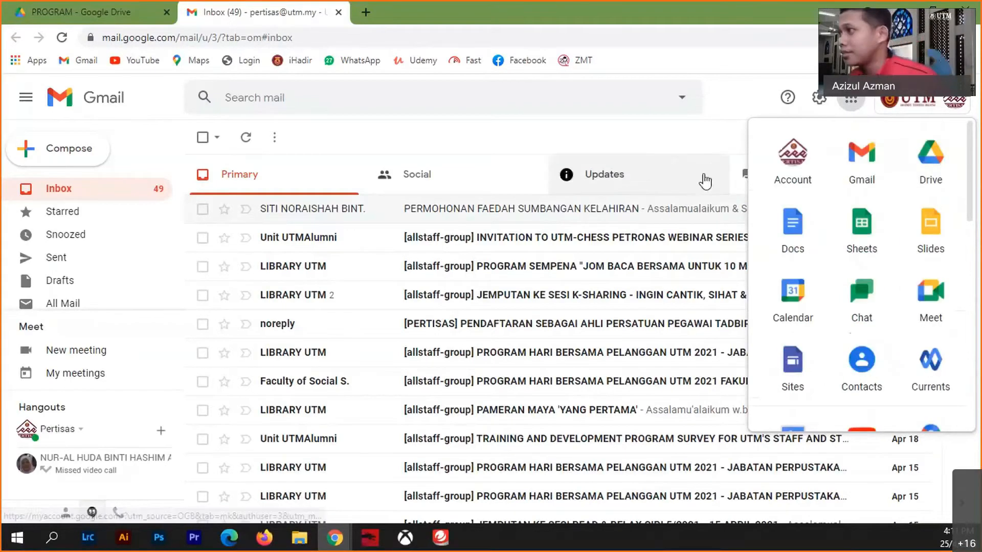
{"action": "left_click", "coordinate": [930, 153]}
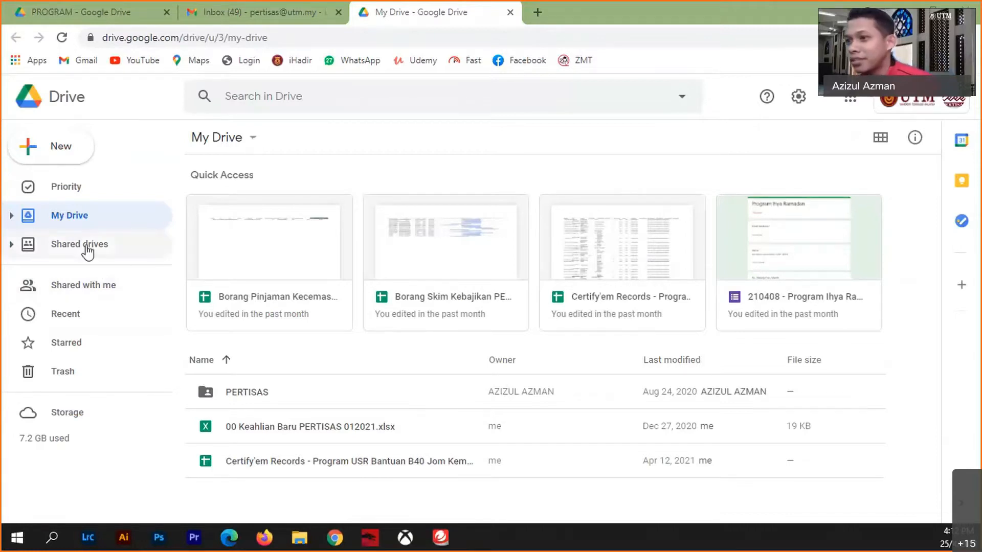
- Show the Shared with me files in Drive and scroll through the shared list
{"action": "left_click", "coordinate": [83, 281]}
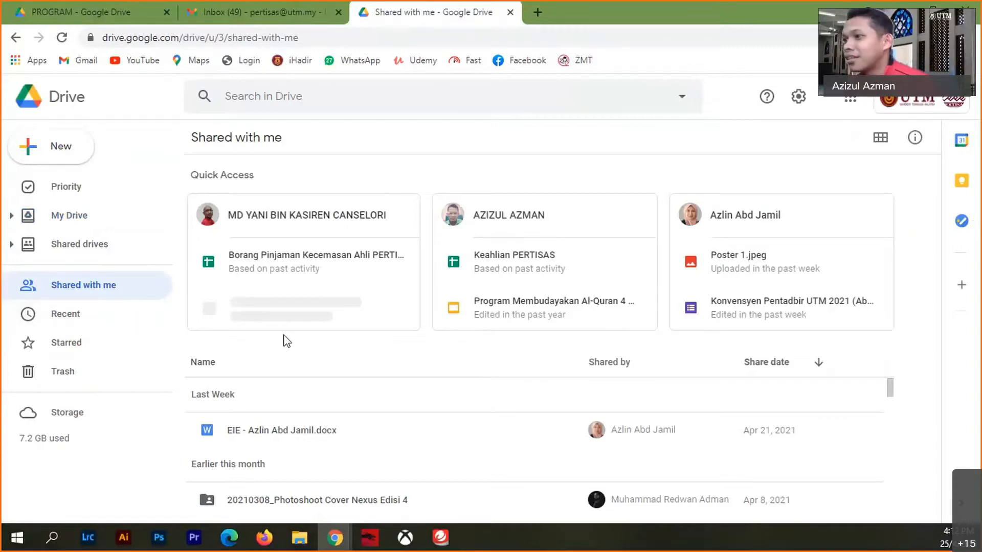
{"action": "scroll", "coordinate": [440, 440], "scroll_direction": "down", "scroll_amount": 10}
{"action": "scroll", "coordinate": [385, 387], "scroll_direction": "down", "scroll_amount": 4}
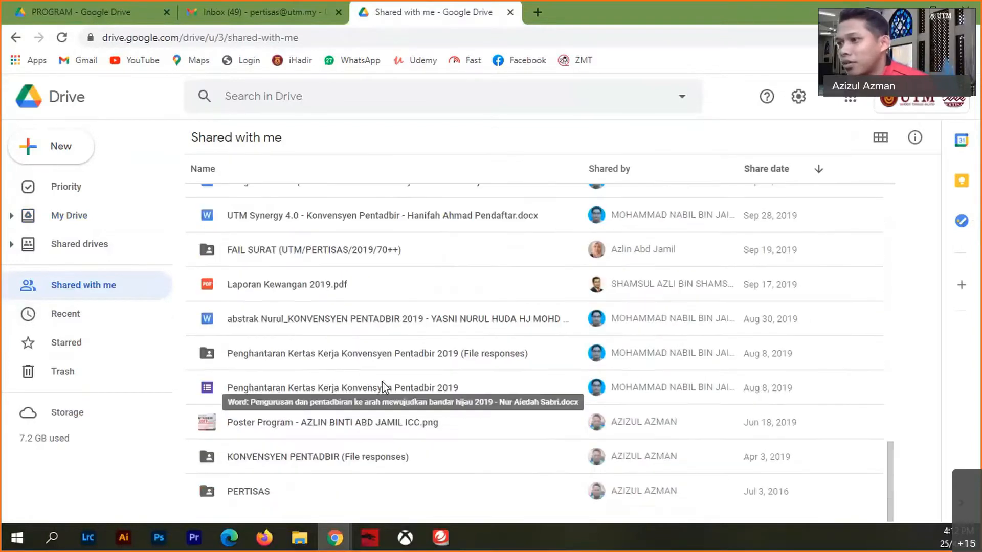
{"action": "scroll", "coordinate": [384, 386], "scroll_direction": "up", "scroll_amount": 8}
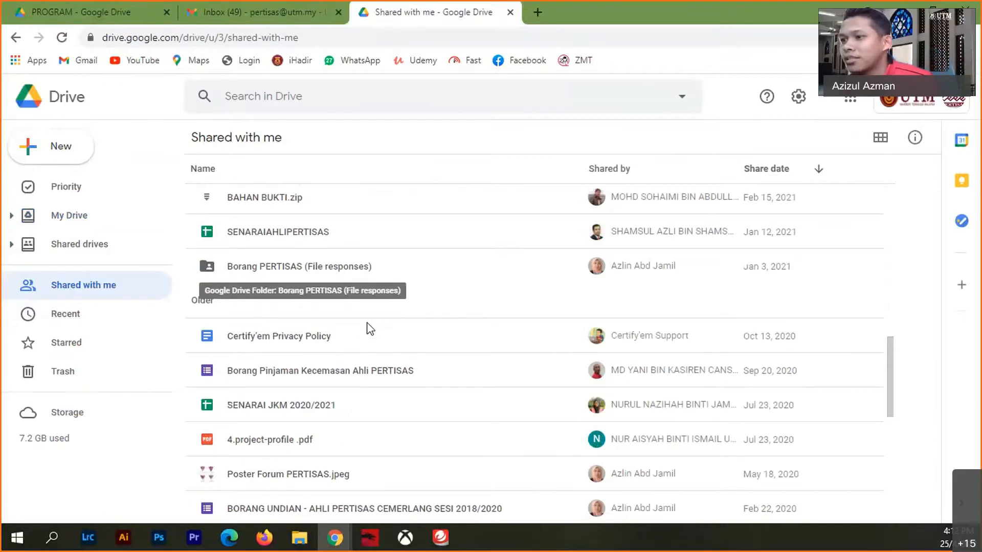
{"action": "scroll", "coordinate": [408, 361], "scroll_direction": "down", "scroll_amount": 6}
{"action": "scroll", "coordinate": [407, 359], "scroll_direction": "down", "scroll_amount": 2}
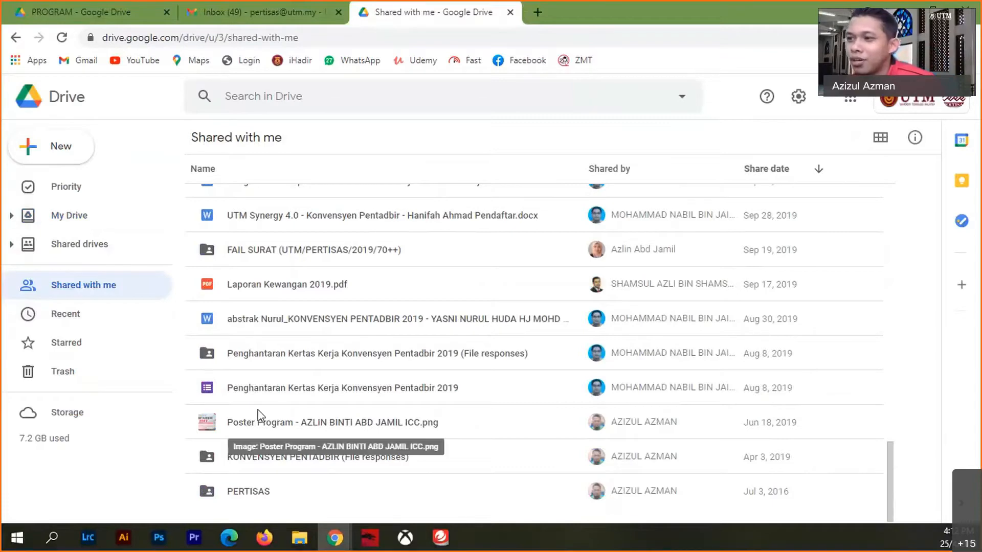
{"action": "scroll", "coordinate": [250, 406], "scroll_direction": "up", "scroll_amount": 8}
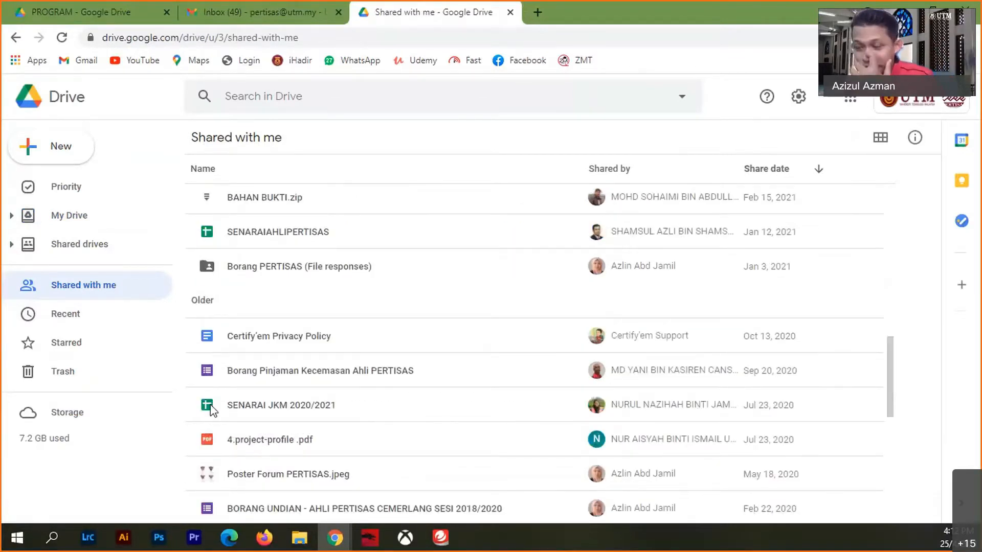
{"action": "scroll", "coordinate": [212, 409], "scroll_direction": "up", "scroll_amount": 4}
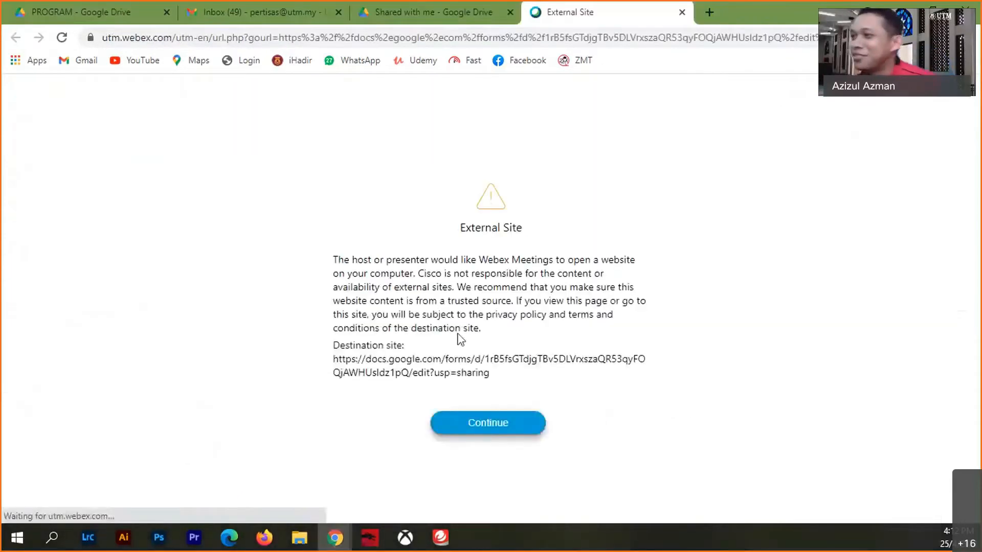
- Continue past the Webex notice, review the Physics attendance form, then return to Shared with me
{"action": "left_click", "coordinate": [478, 425]}
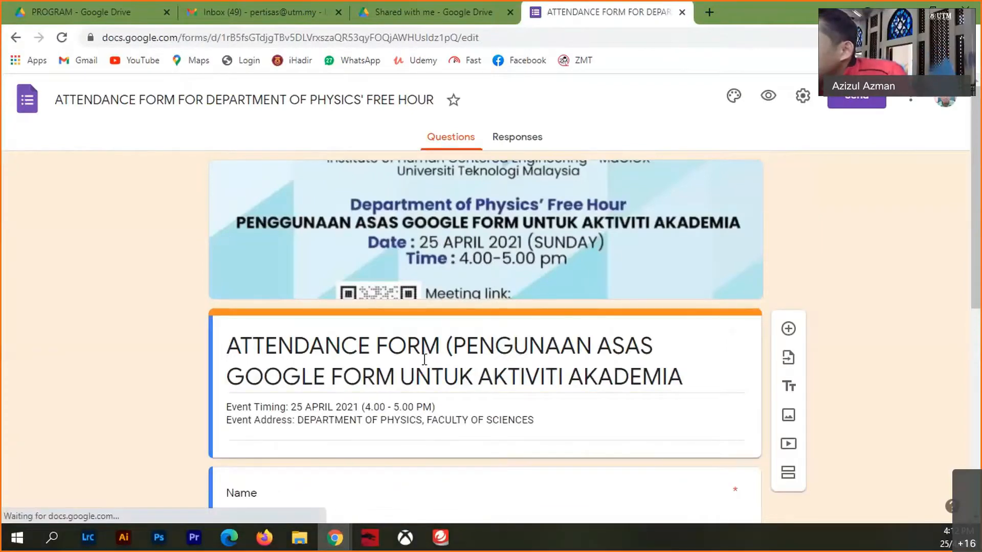
{"action": "scroll", "coordinate": [424, 359], "scroll_direction": "down", "scroll_amount": 8}
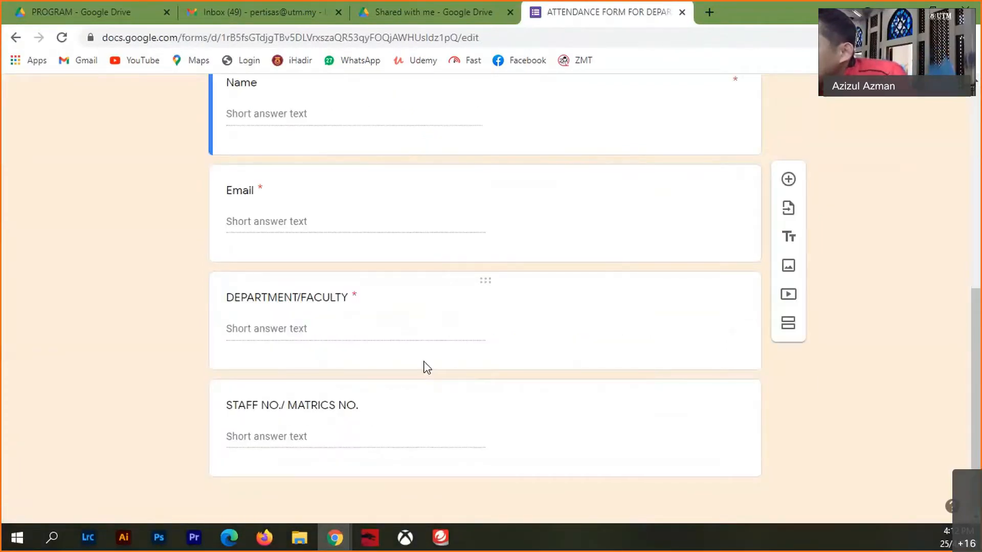
{"action": "scroll", "coordinate": [427, 367], "scroll_direction": "up", "scroll_amount": 3}
{"action": "scroll", "coordinate": [424, 363], "scroll_direction": "up", "scroll_amount": 5}
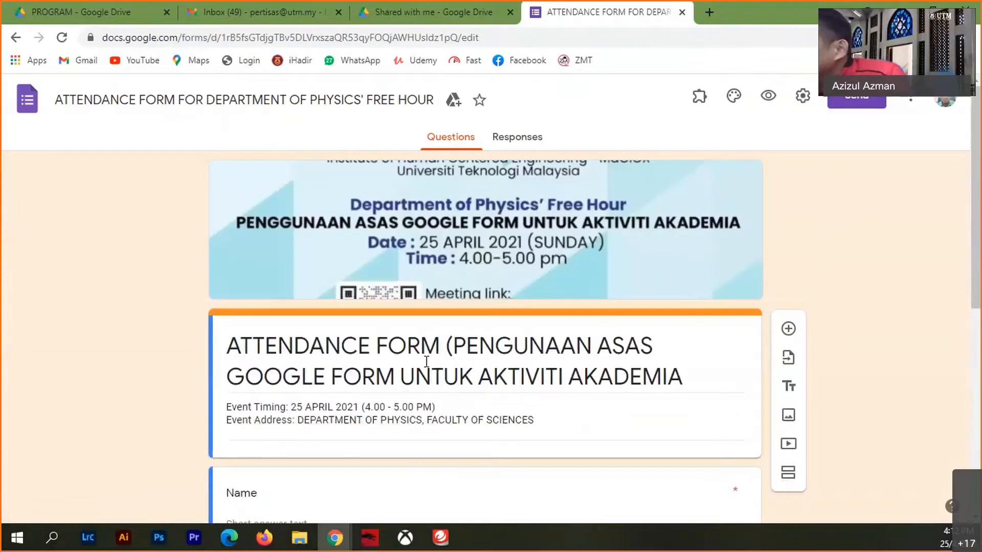
{"action": "scroll", "coordinate": [445, 297], "scroll_direction": "down", "scroll_amount": 4}
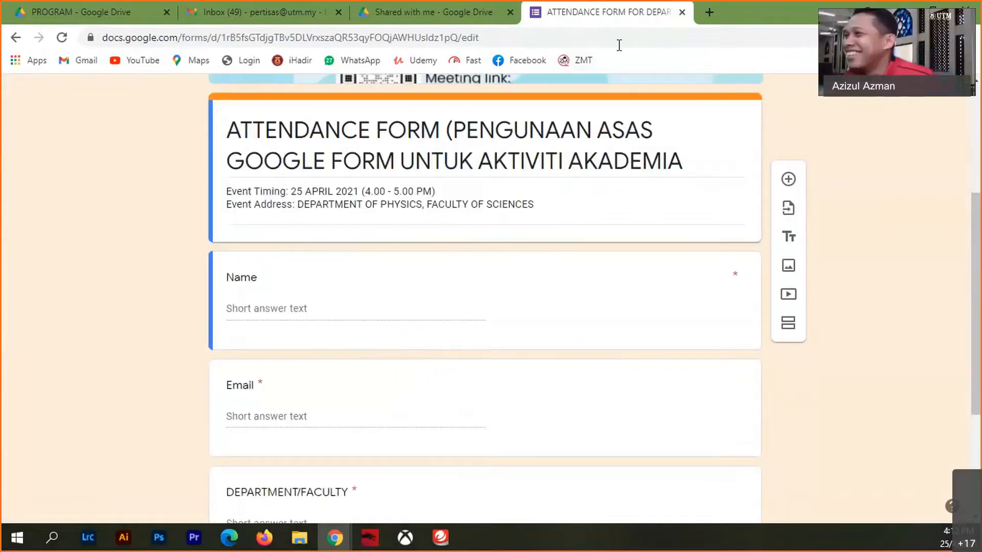
{"action": "left_click", "coordinate": [392, 23]}
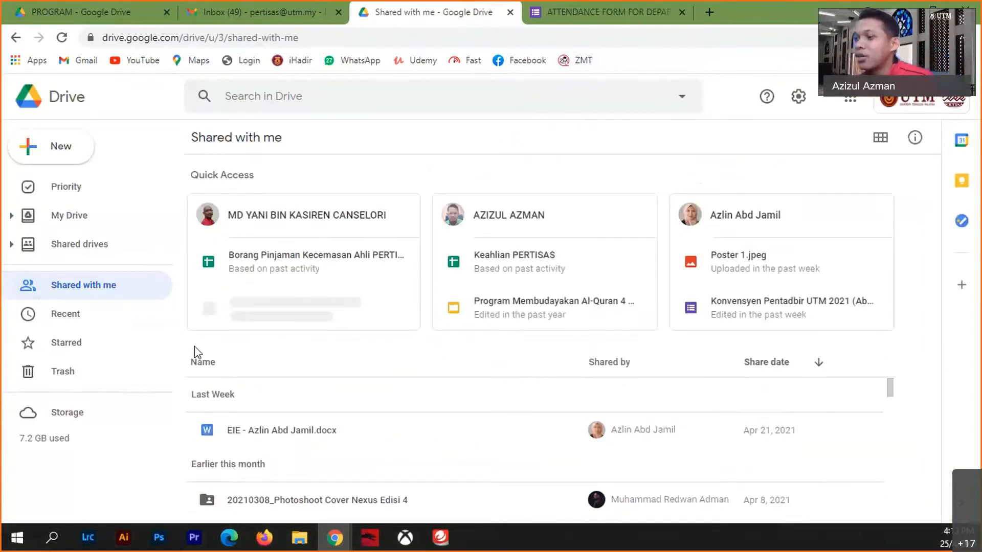
- Navigate to My Drive > PERTISAS > PROGRAM
{"action": "left_click", "coordinate": [77, 217]}
{"action": "left_click", "coordinate": [250, 396]}
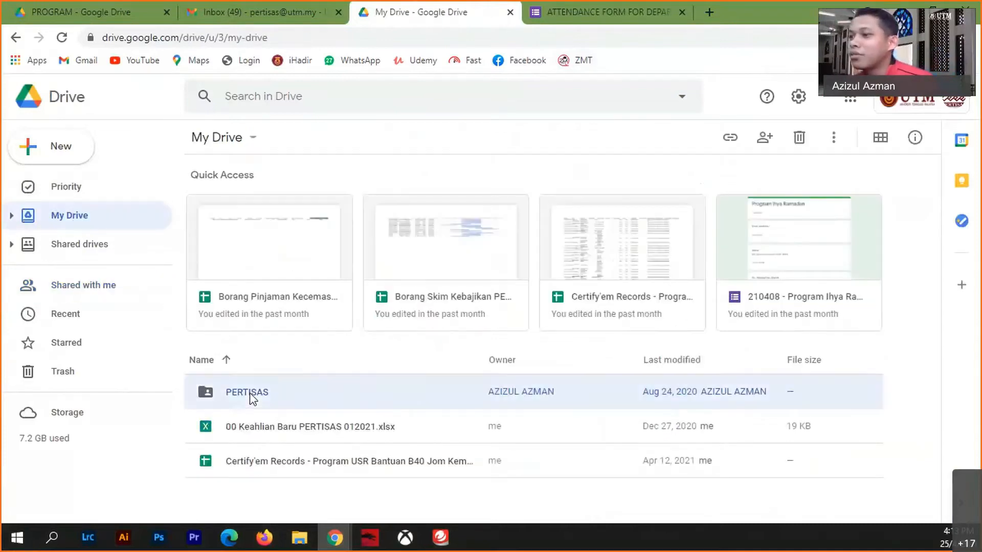
{"action": "double_click", "coordinate": [251, 396]}
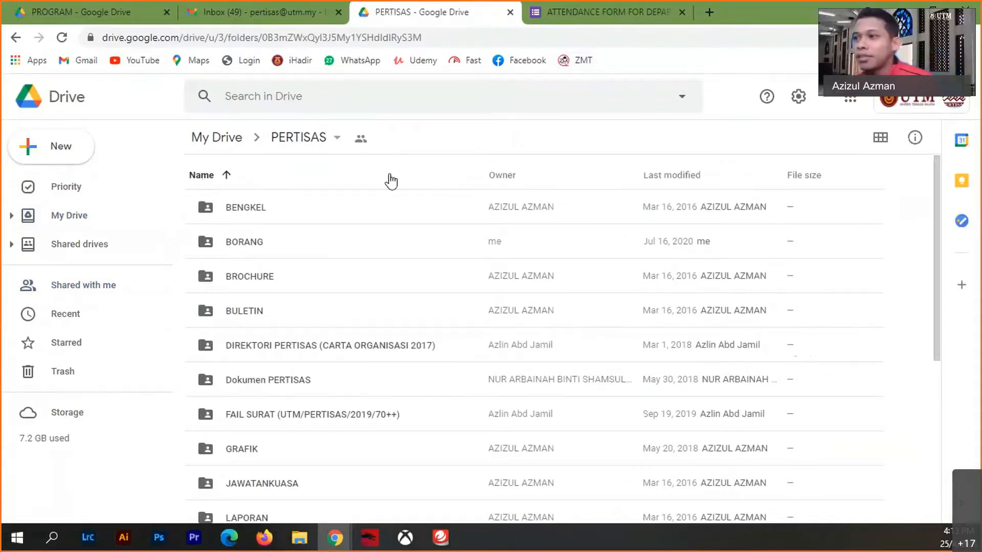
{"action": "scroll", "coordinate": [322, 435], "scroll_direction": "down", "scroll_amount": 3}
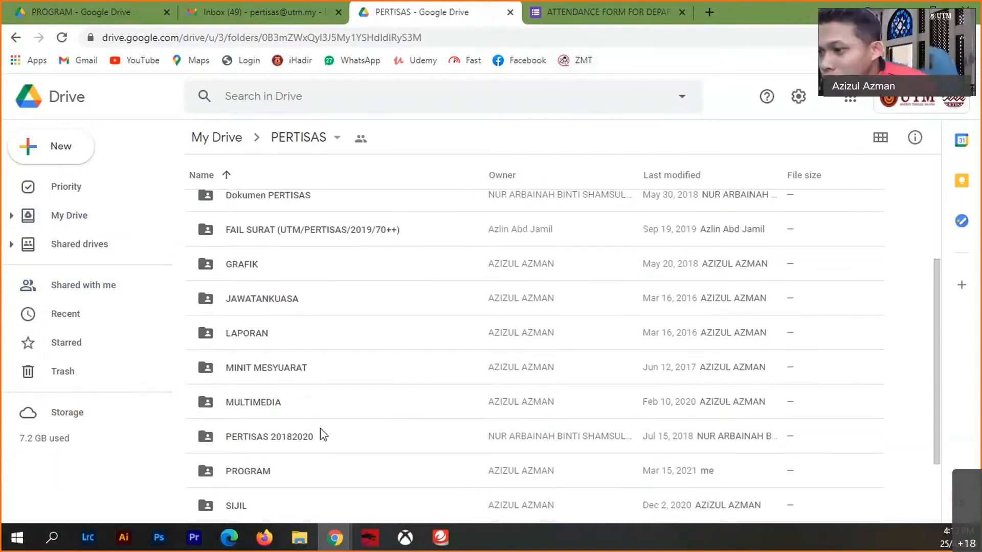
{"action": "scroll", "coordinate": [323, 435], "scroll_direction": "down", "scroll_amount": 1}
{"action": "double_click", "coordinate": [265, 439]}
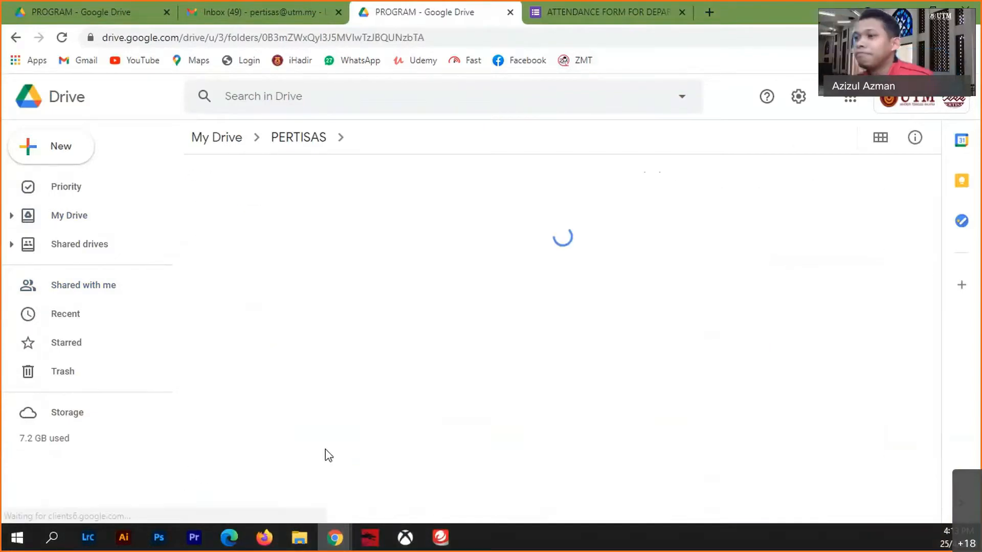
- Create a new folder here named 'Google Form untuk Akademik'
{"action": "right_click", "coordinate": [314, 177]}
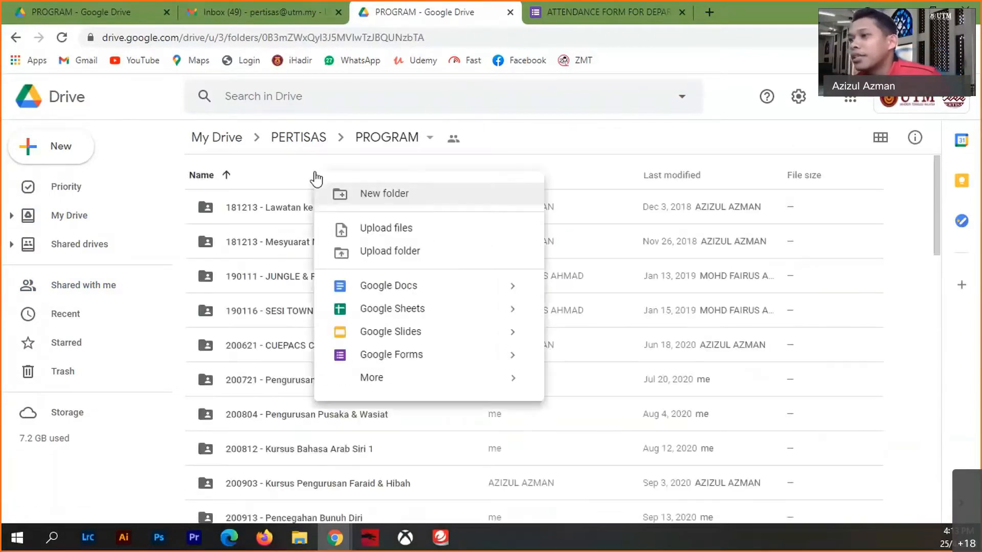
{"action": "left_click", "coordinate": [384, 197]}
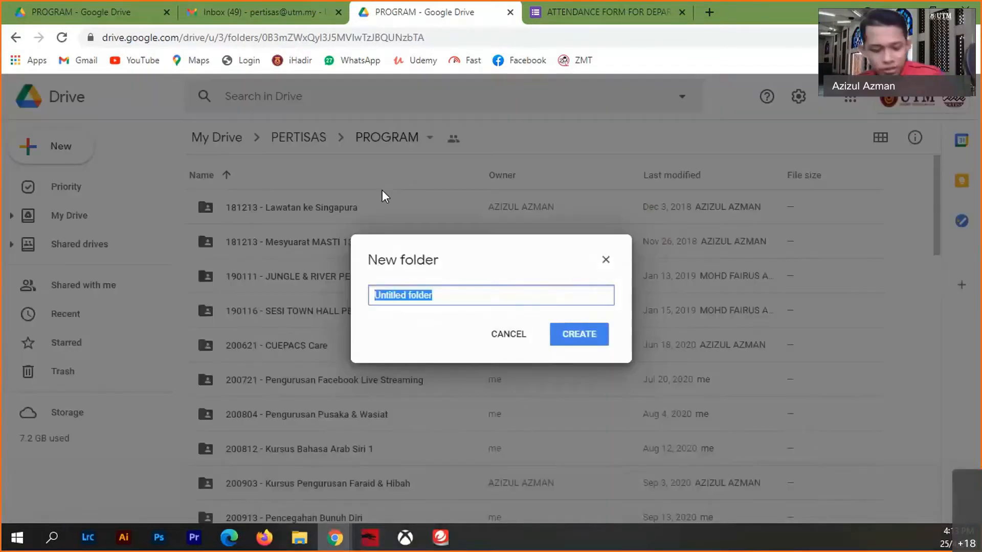
{"action": "type", "text": "Goo"}
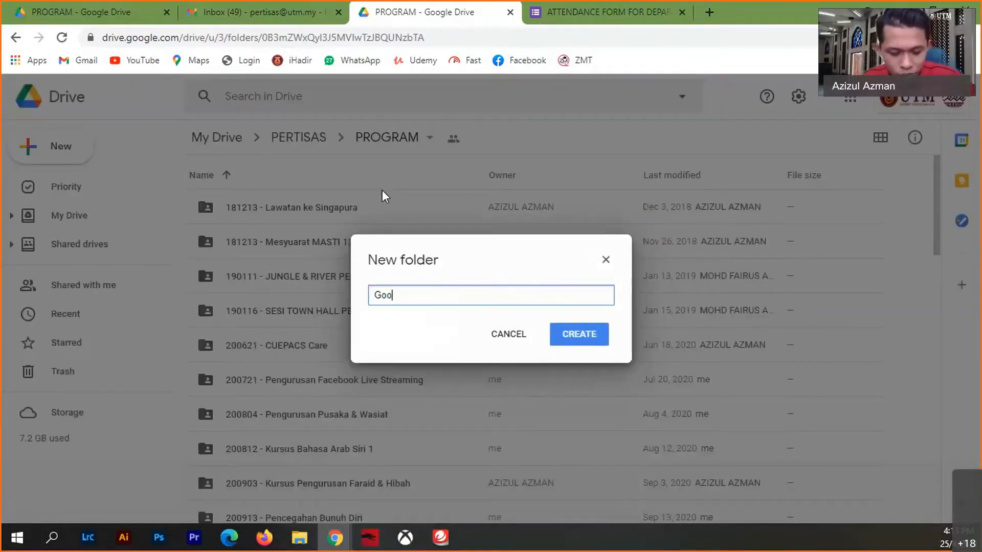
{"action": "type", "text": "gle Fo"}
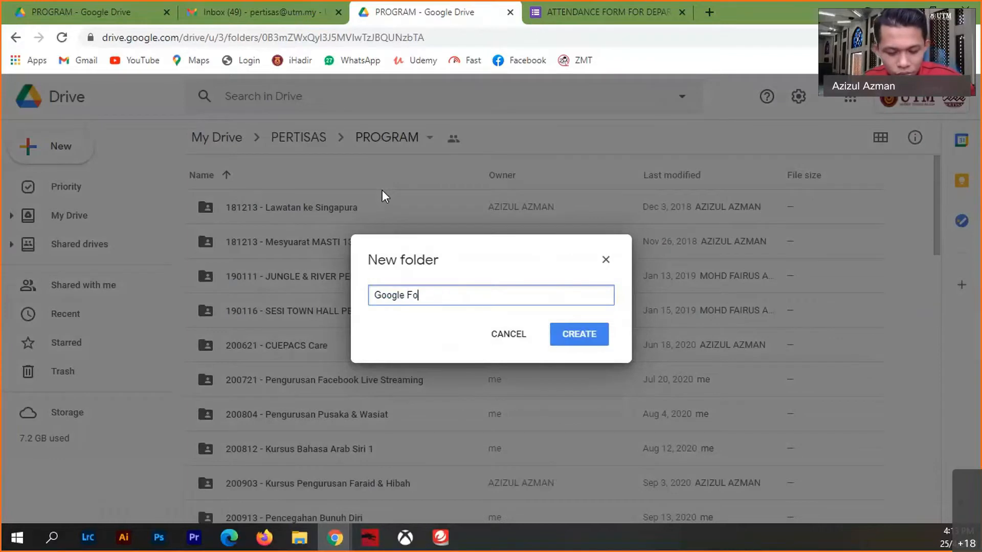
{"action": "type", "text": "rm untuk Akadem"}
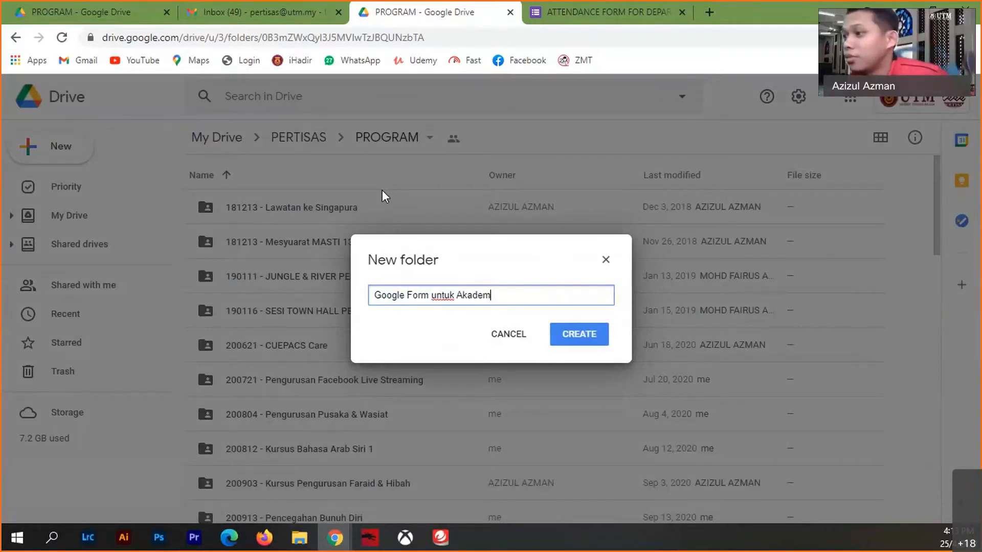
{"action": "type", "text": "ik"}
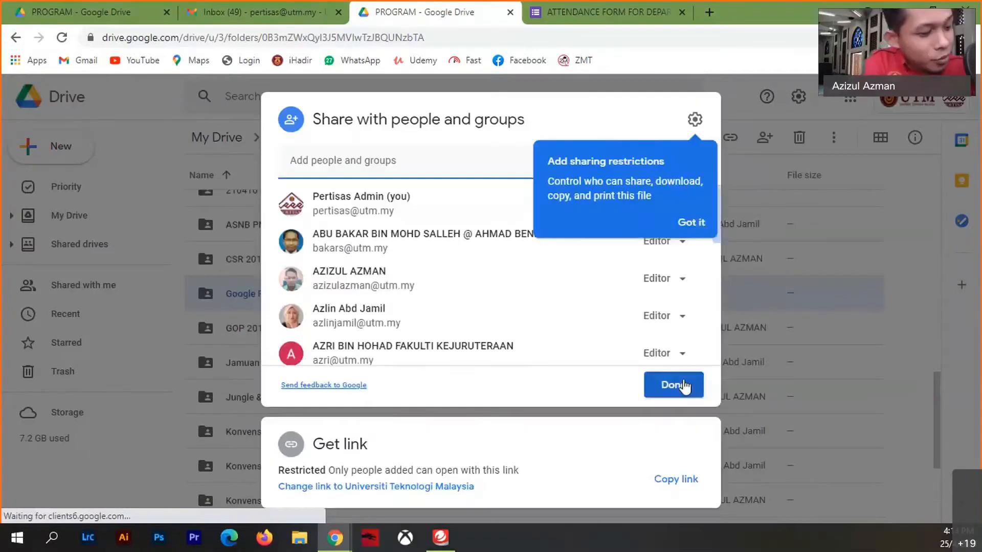
- Close the Share dialog with Done and reload the PROGRAM folder list
{"action": "left_click", "coordinate": [686, 387]}
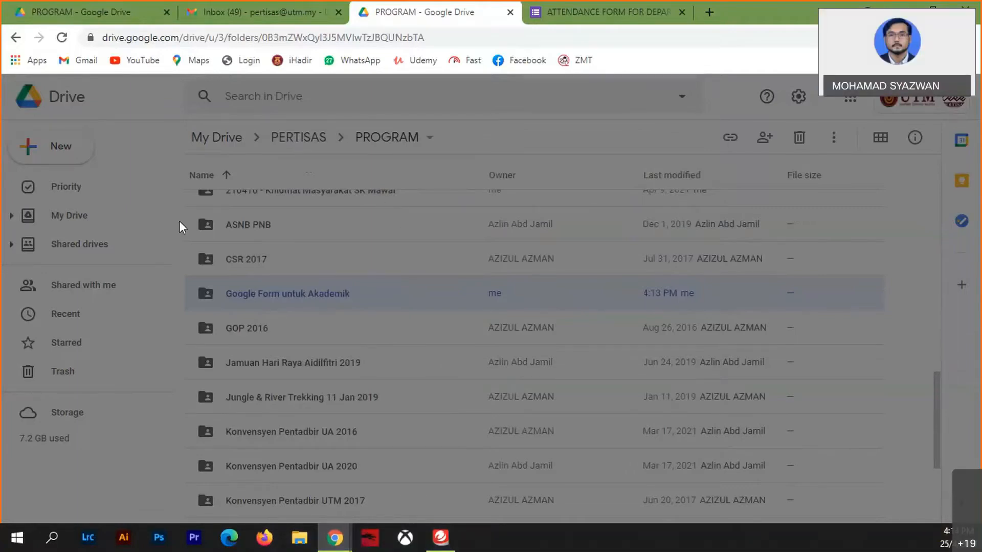
{"action": "left_click", "coordinate": [60, 40]}
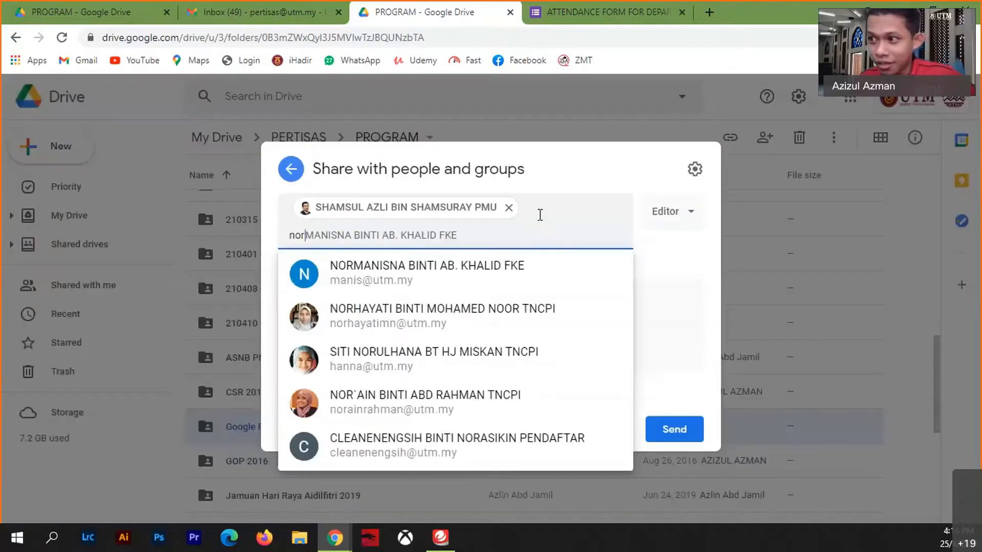
- Add the colleague as the sole recipient with Editor access and send the share invitation
{"action": "type", "text": "ainh"}
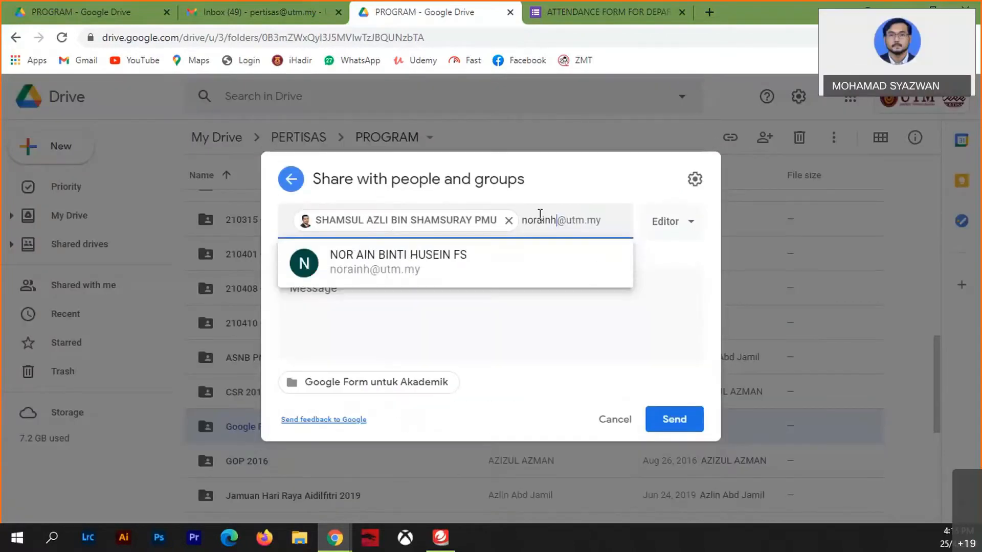
{"action": "left_click", "coordinate": [401, 263]}
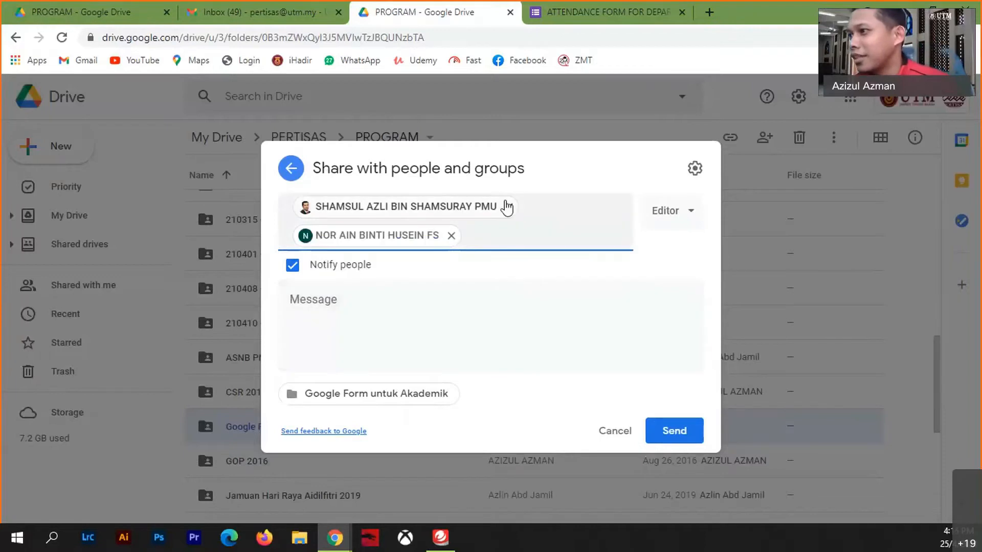
{"action": "left_click", "coordinate": [508, 207]}
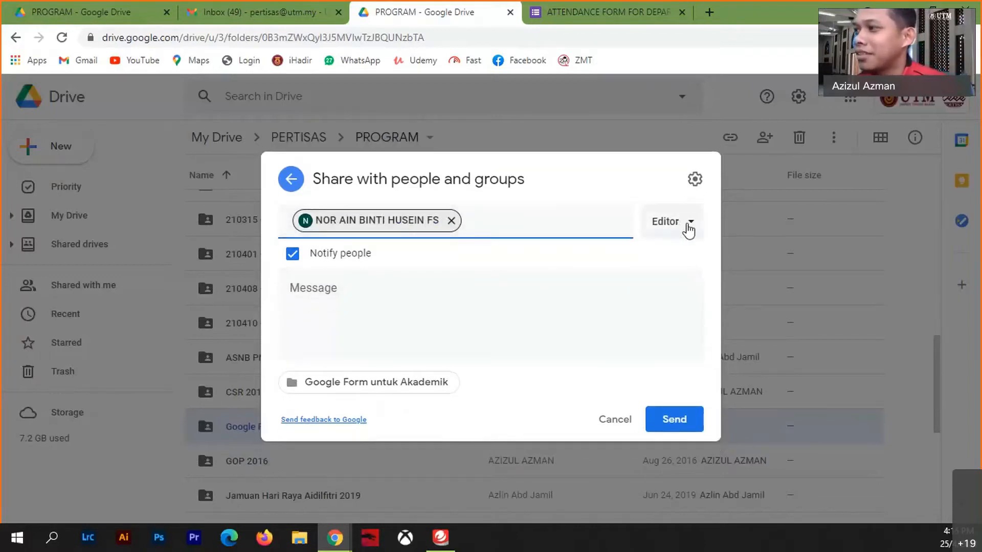
{"action": "left_click", "coordinate": [687, 230]}
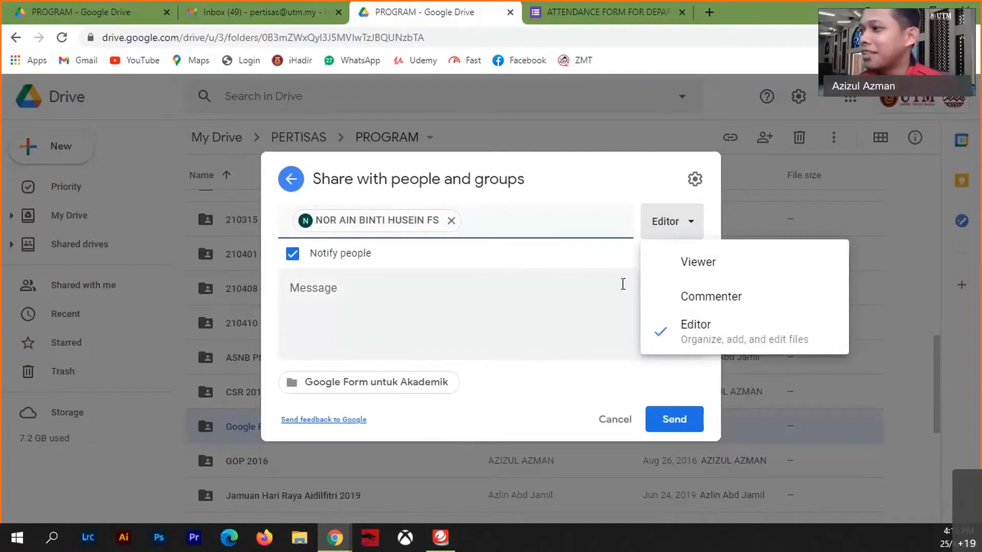
{"action": "left_click", "coordinate": [689, 266]}
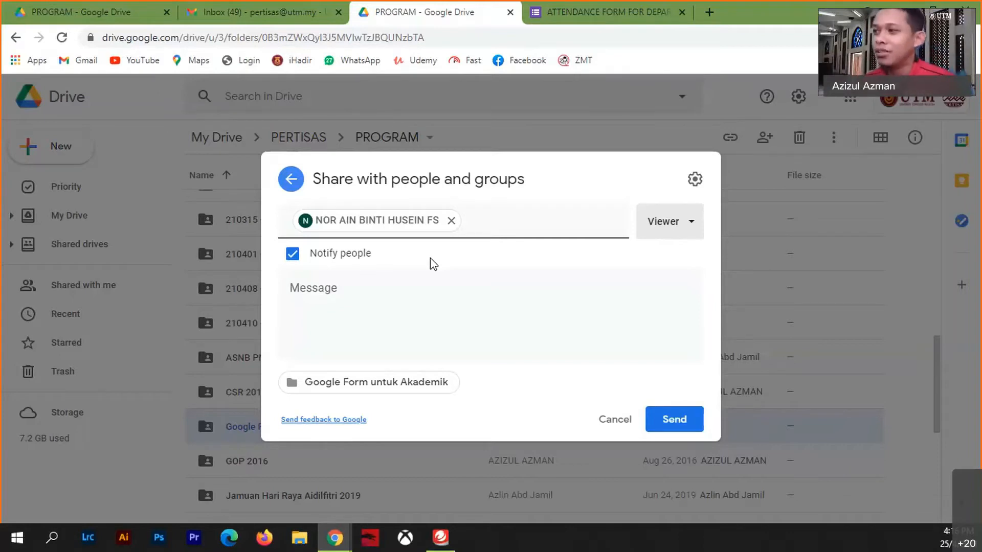
{"action": "left_click", "coordinate": [683, 225]}
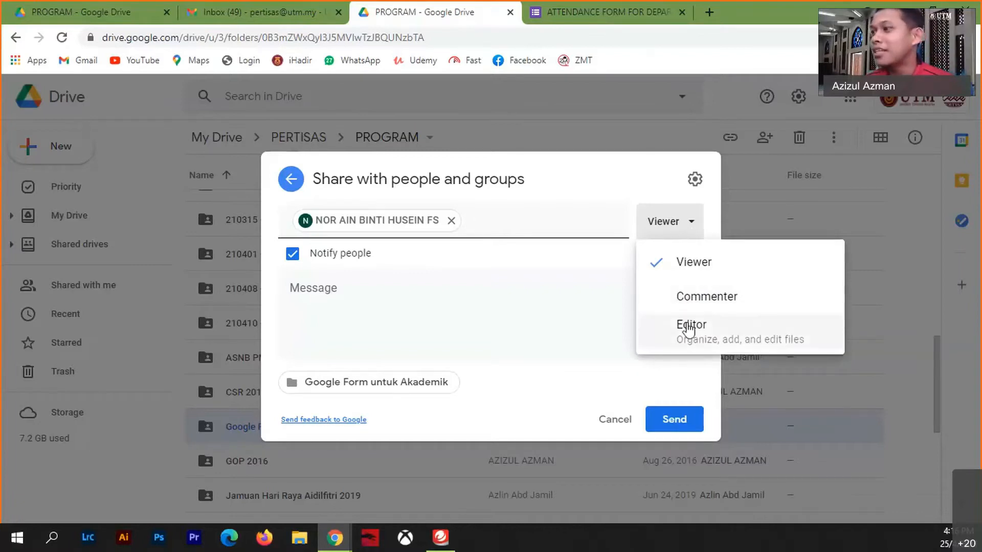
{"action": "left_click", "coordinate": [686, 327]}
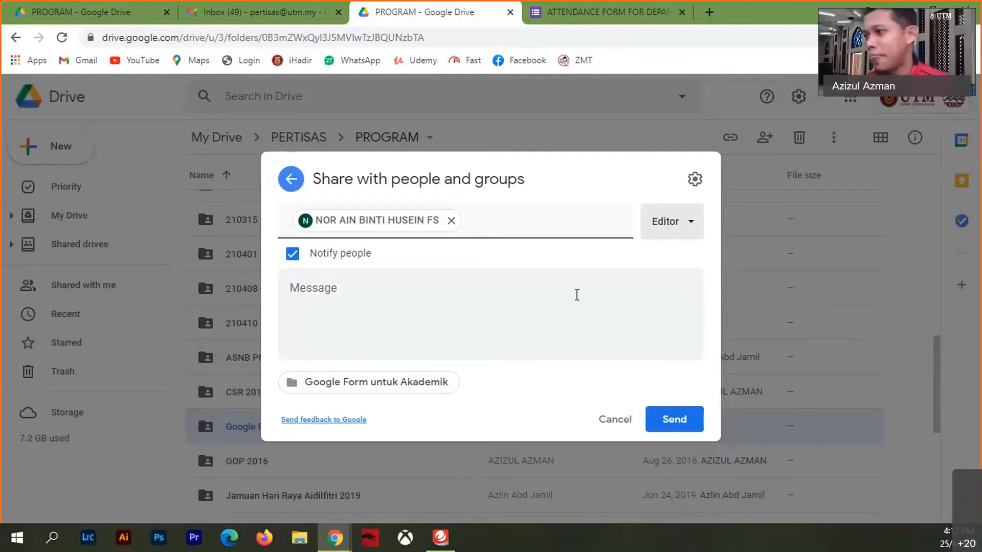
{"action": "left_click", "coordinate": [677, 422]}
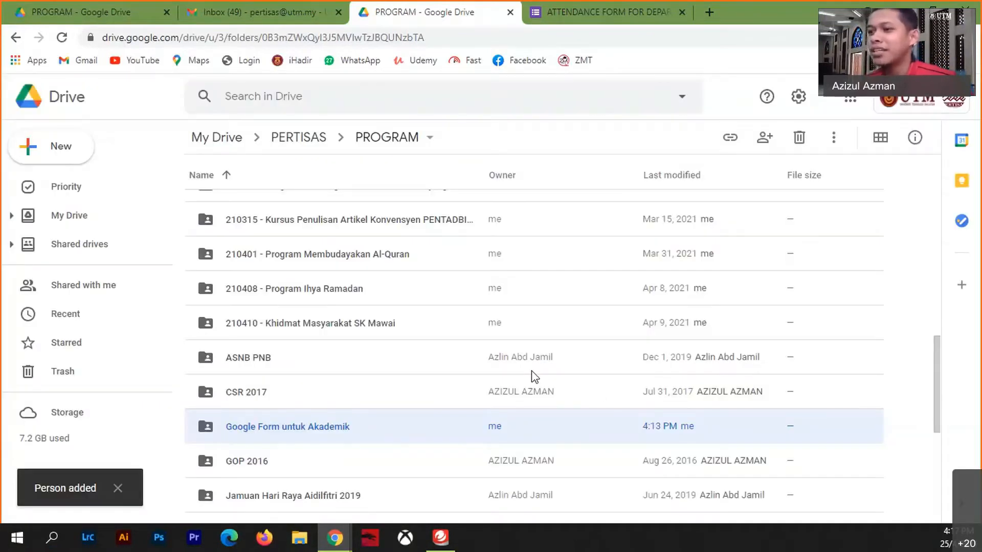
- Open the Google Form untuk Akademik folder to view its still-empty contents
{"action": "double_click", "coordinate": [300, 428]}
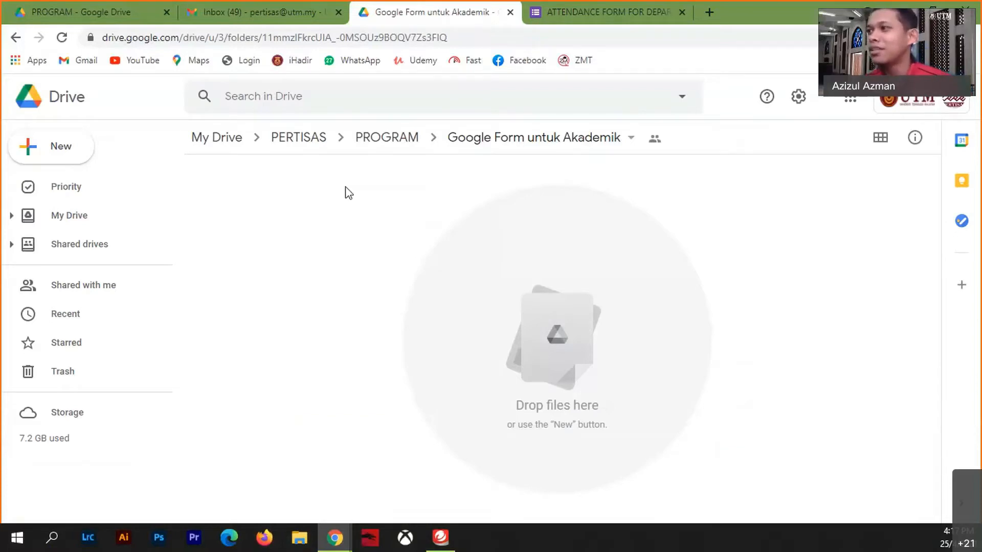
- Prefix the folder name with '210425 -' to make it '210425 - Google Form untuk Akademik'
{"action": "left_click", "coordinate": [631, 140]}
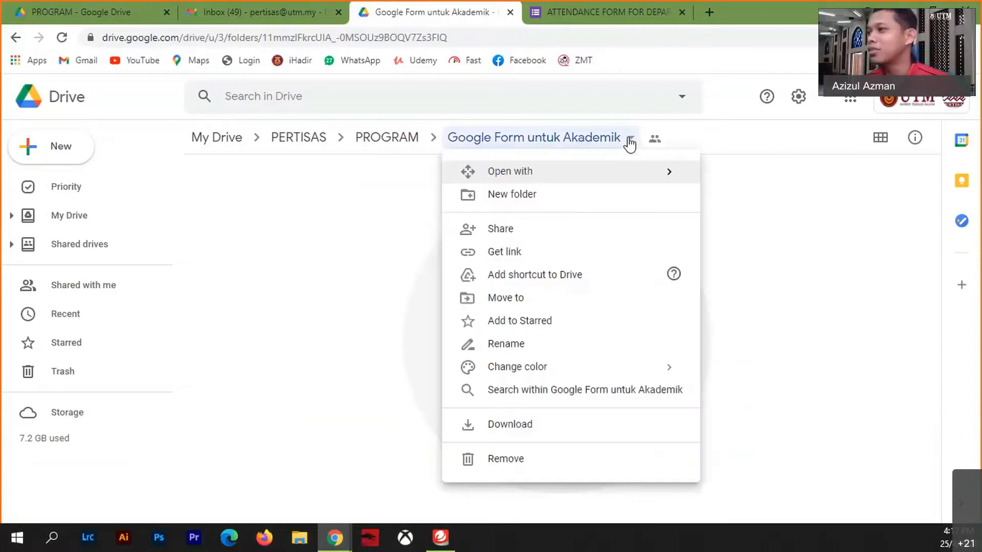
{"action": "left_click", "coordinate": [511, 344]}
{"action": "key", "text": "Home"}
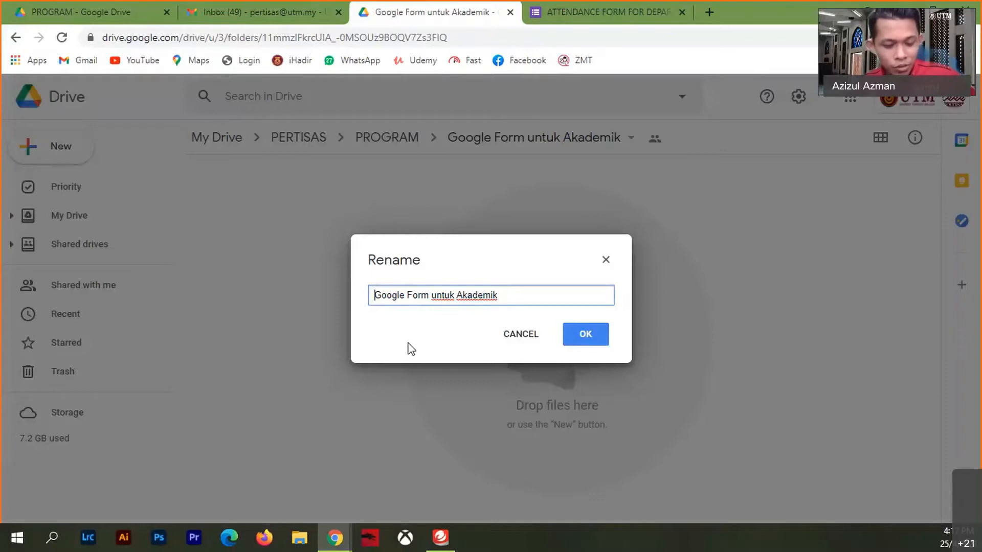
{"action": "type", "text": "210"}
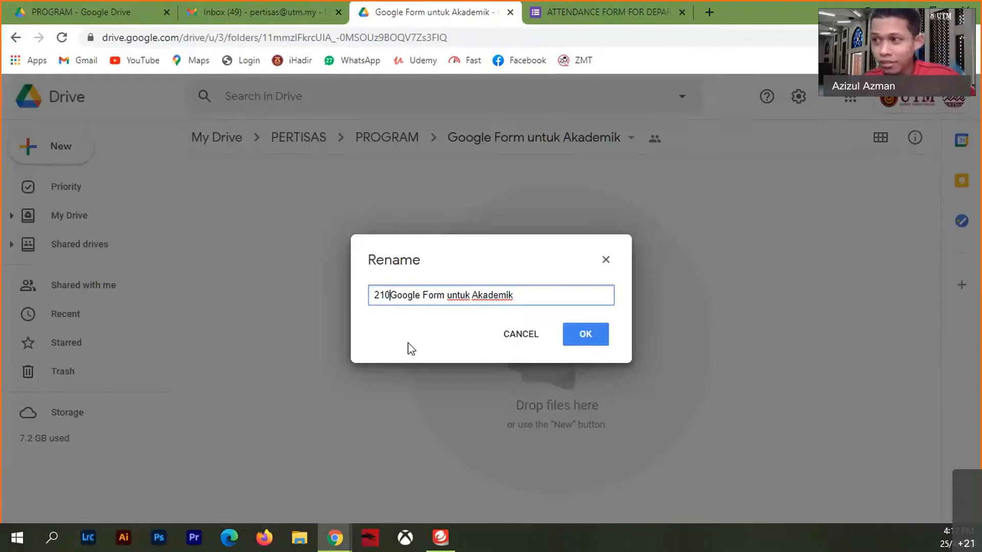
{"action": "type", "text": "425 -"}
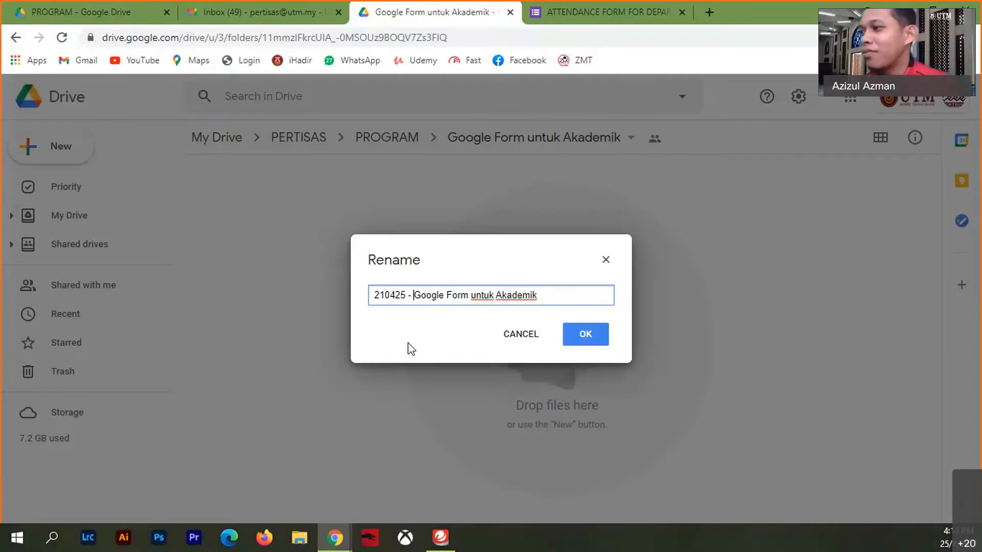
{"action": "left_click", "coordinate": [593, 337]}
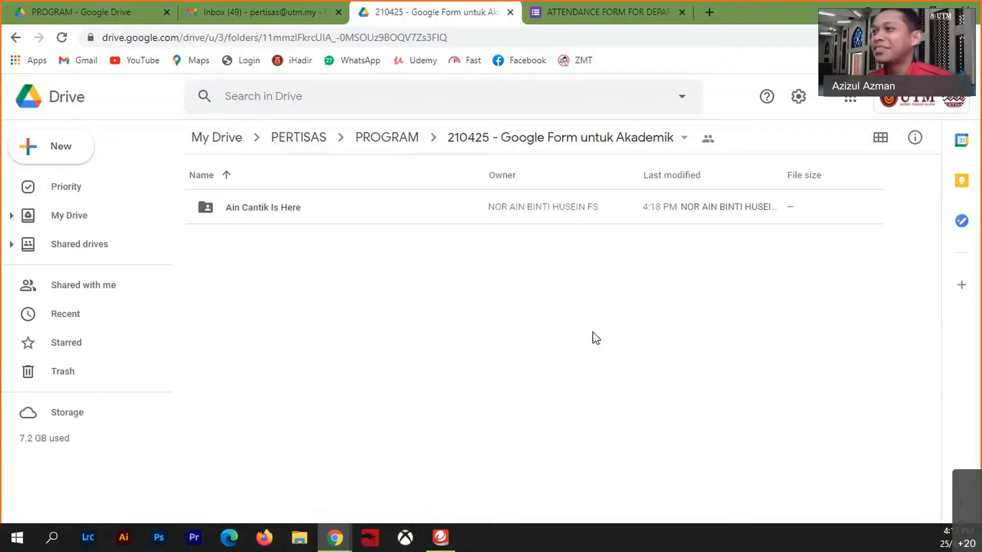
{"action": "left_click", "coordinate": [707, 139]}
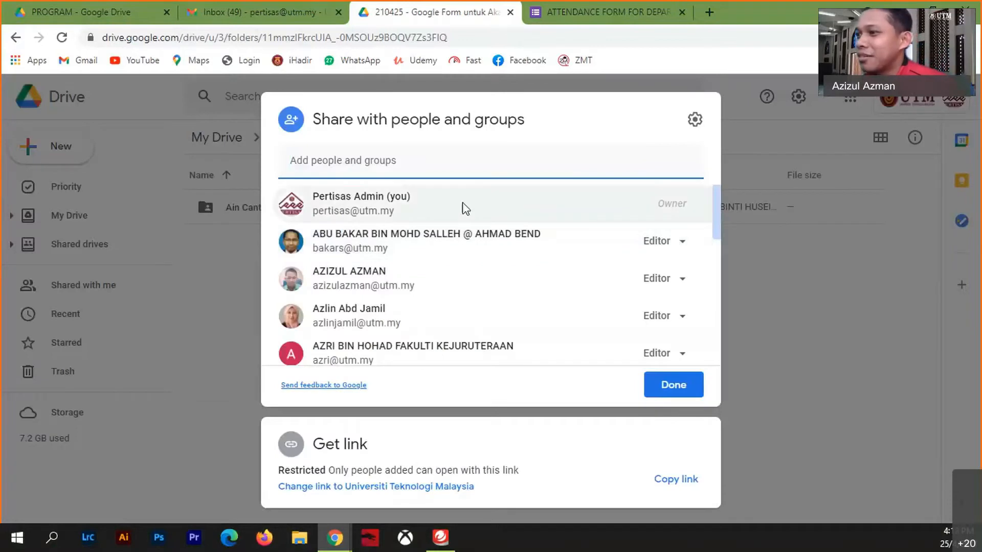
{"action": "scroll", "coordinate": [487, 277], "scroll_direction": "down", "scroll_amount": 5}
{"action": "scroll", "coordinate": [486, 277], "scroll_direction": "down", "scroll_amount": 3}
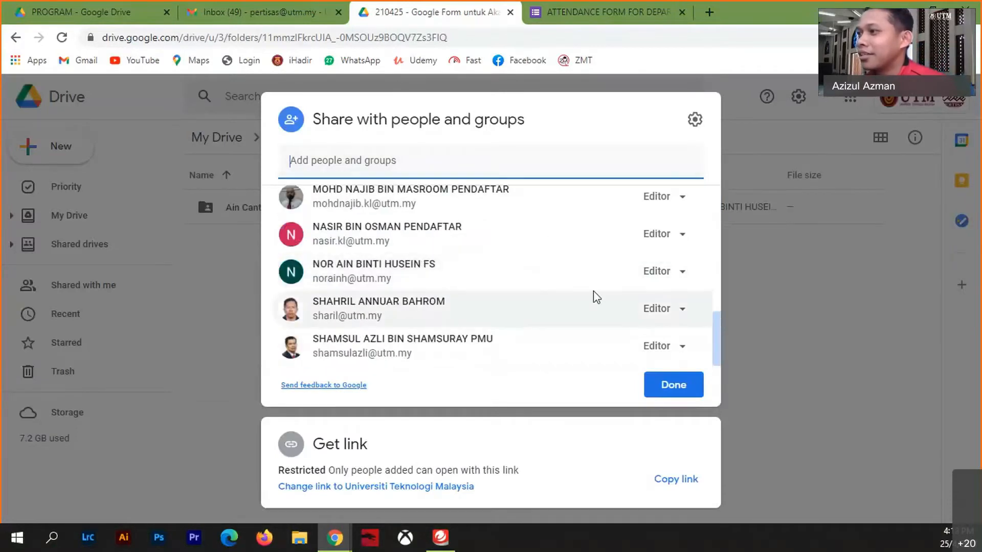
{"action": "left_click", "coordinate": [674, 271]}
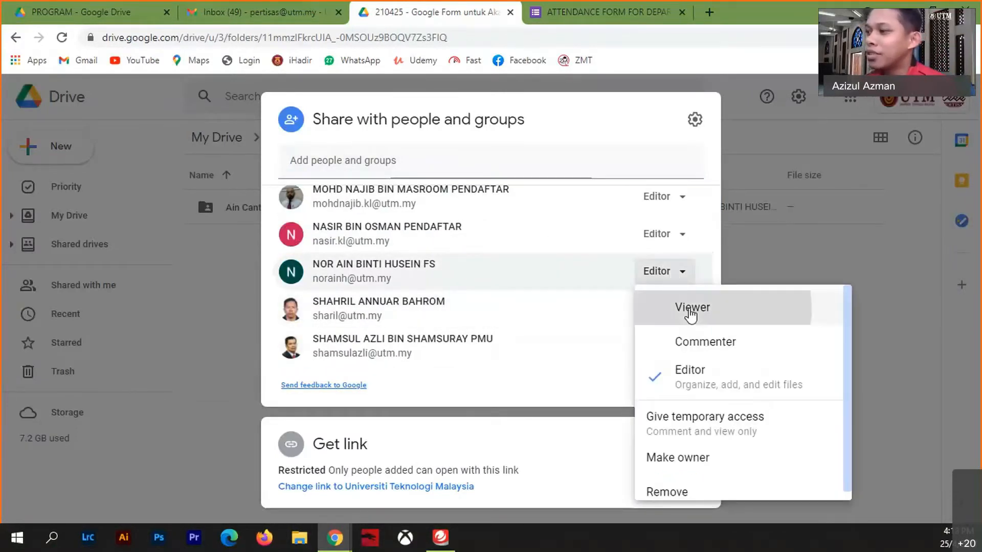
{"action": "left_click", "coordinate": [690, 313]}
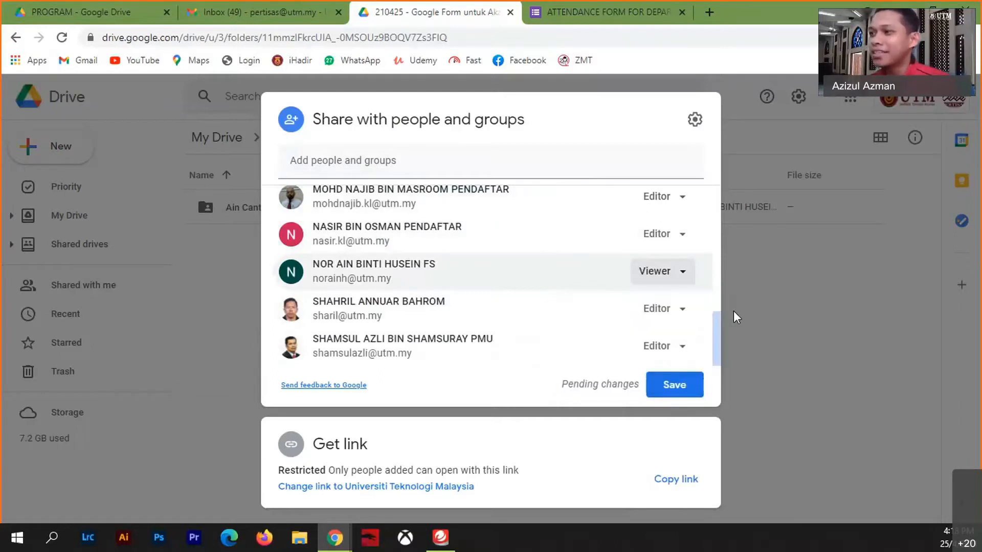
{"action": "left_click", "coordinate": [683, 272]}
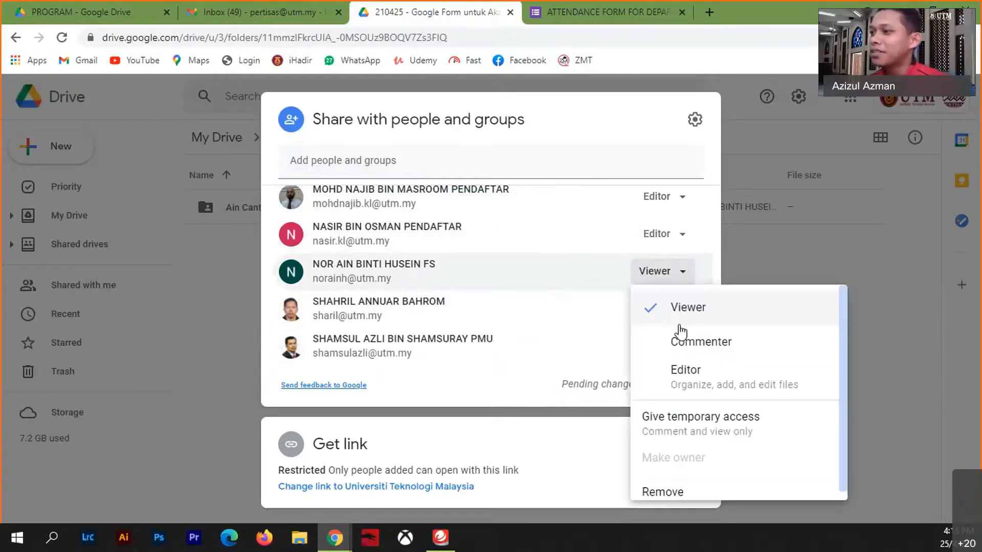
{"action": "left_click", "coordinate": [684, 369]}
{"action": "left_click", "coordinate": [692, 387]}
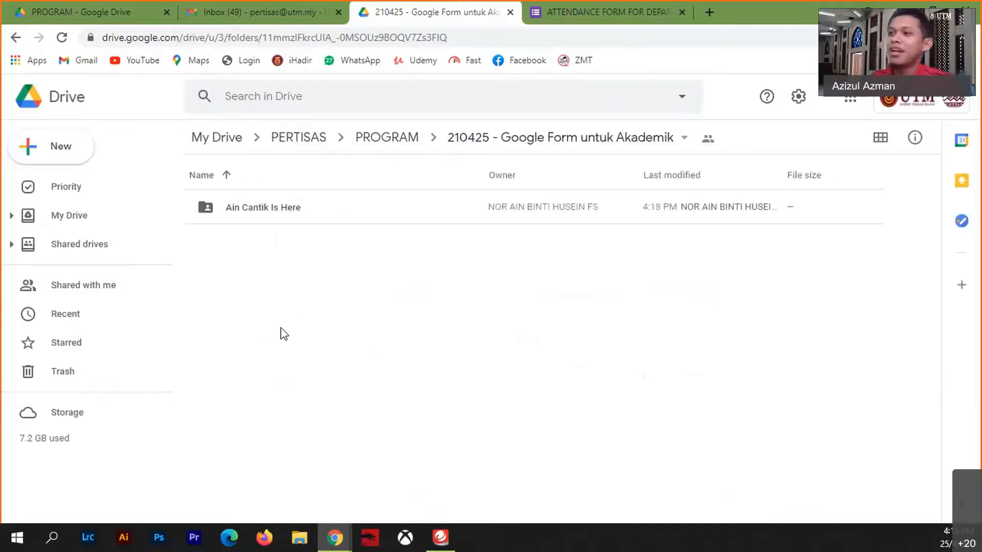
- Create a new Google Form from a template in the shared folder, confirming Create and Share
{"action": "right_click", "coordinate": [302, 244]}
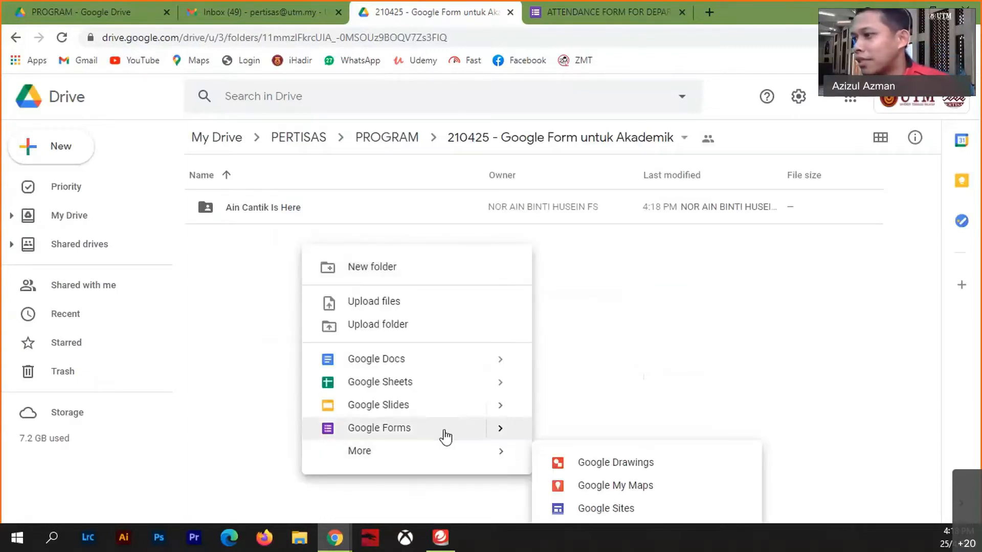
{"action": "mouse_move", "coordinate": [501, 432]}
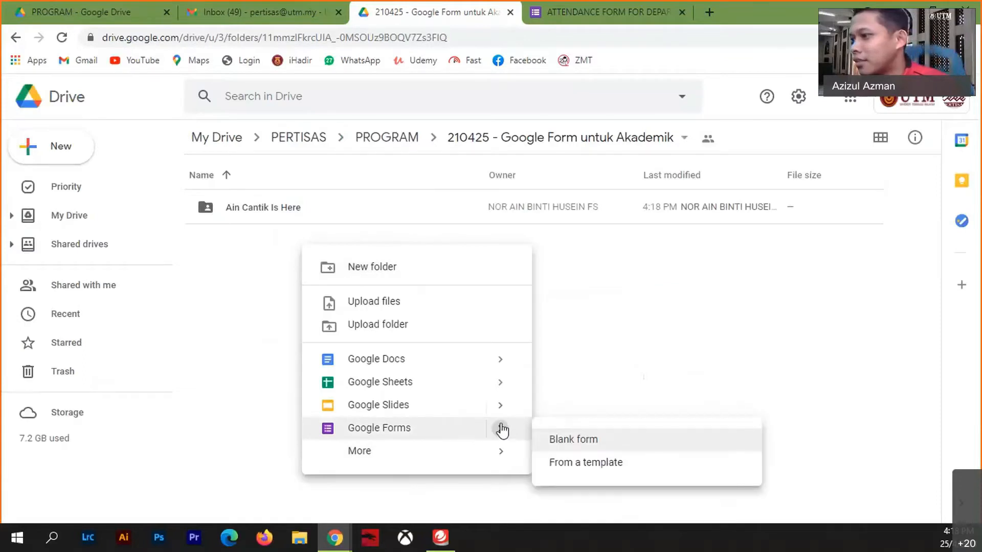
{"action": "left_click", "coordinate": [576, 463]}
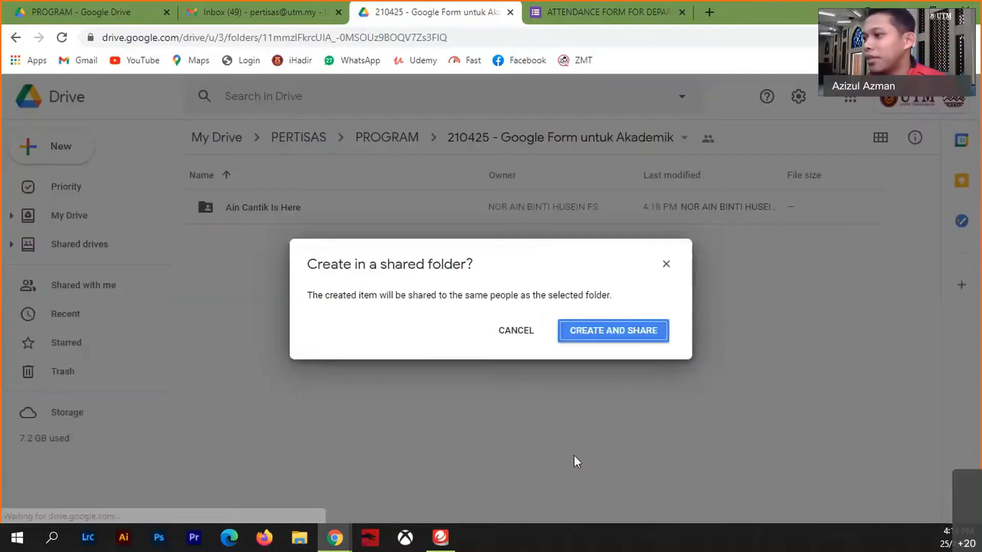
{"action": "left_click", "coordinate": [617, 332]}
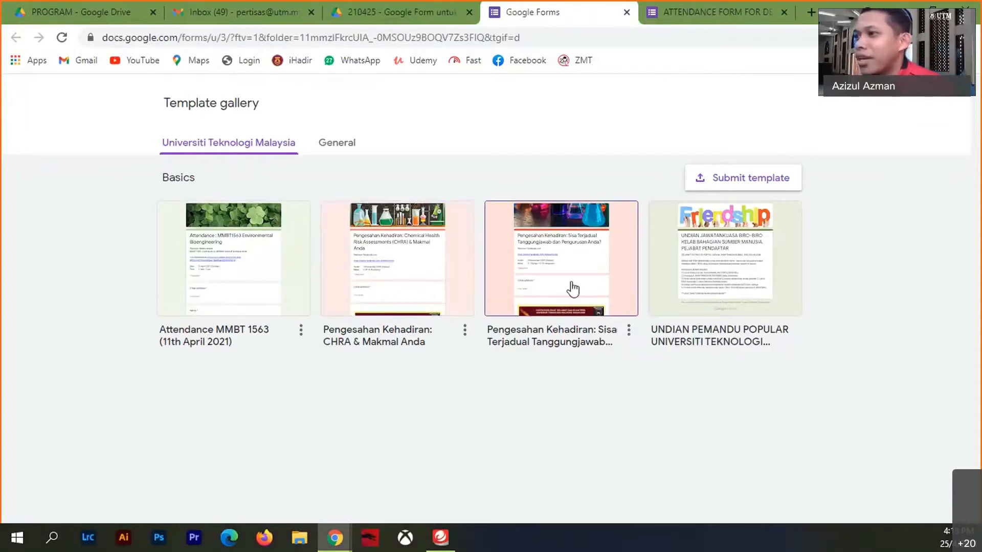
- Start a new form from the Job Application template in the General work templates
{"action": "left_click", "coordinate": [336, 146]}
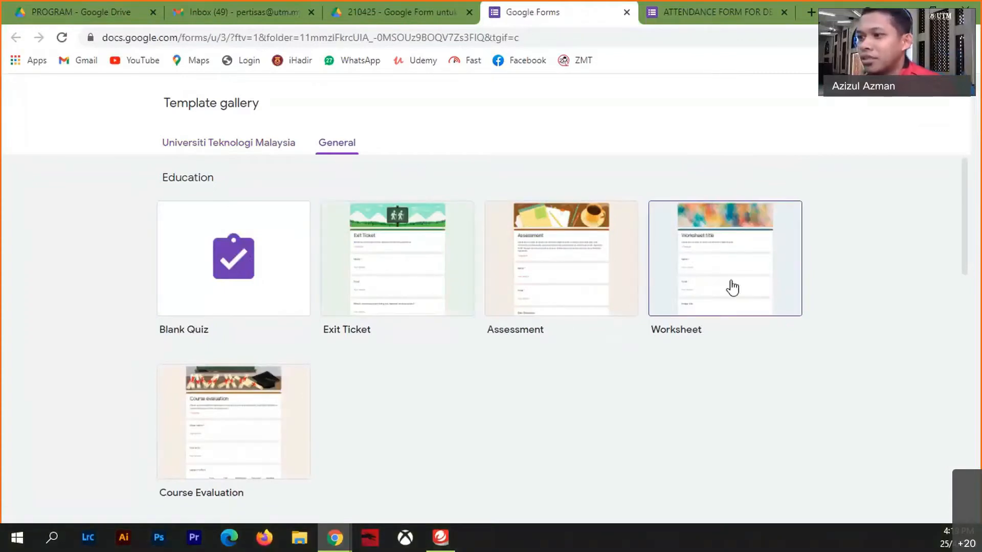
{"action": "scroll", "coordinate": [511, 378], "scroll_direction": "down", "scroll_amount": 4}
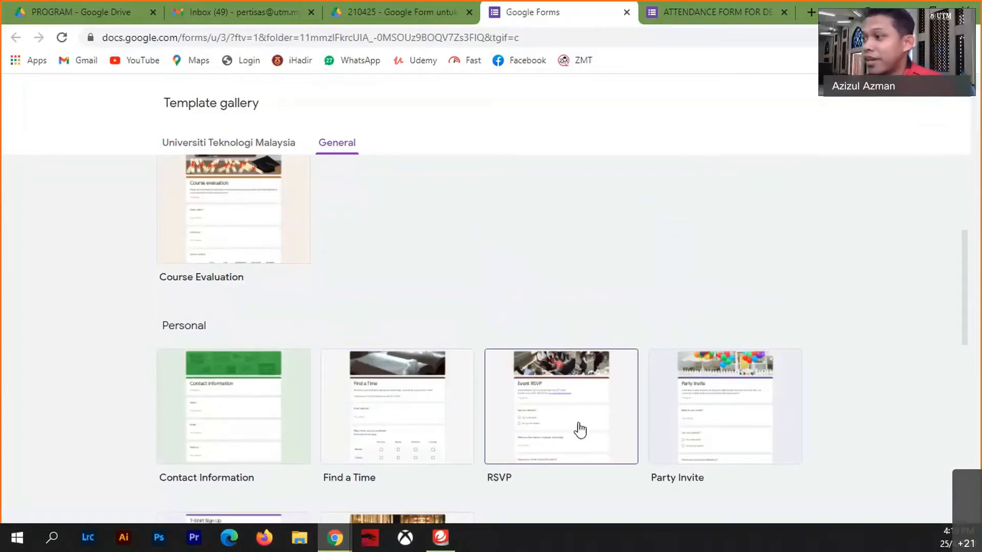
{"action": "scroll", "coordinate": [706, 409], "scroll_direction": "down", "scroll_amount": 4}
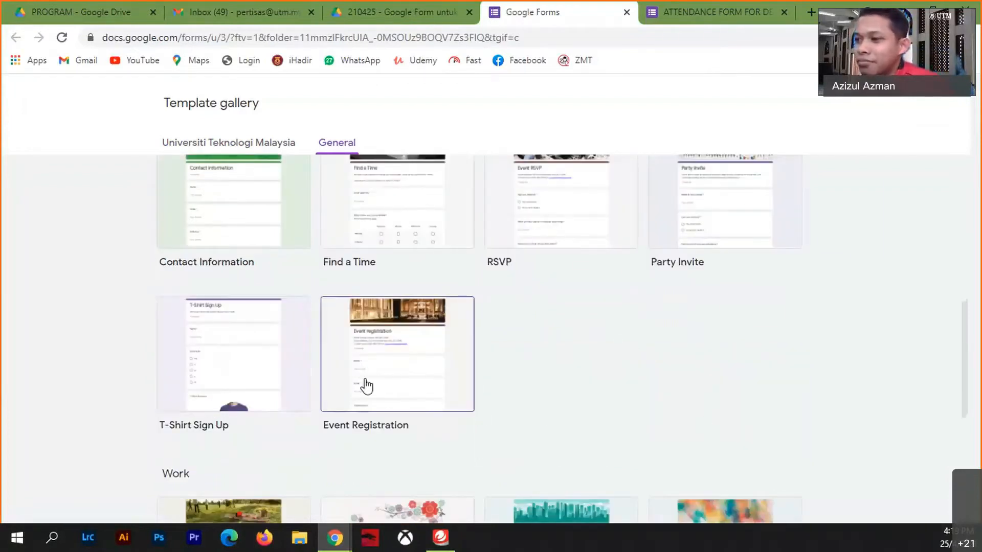
{"action": "scroll", "coordinate": [537, 395], "scroll_direction": "down", "scroll_amount": 4}
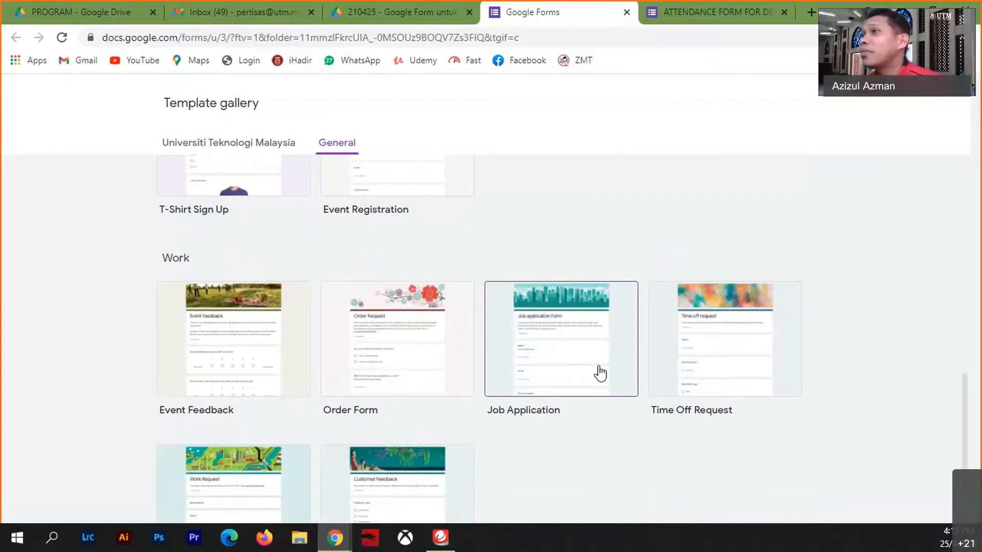
{"action": "left_click", "coordinate": [539, 369]}
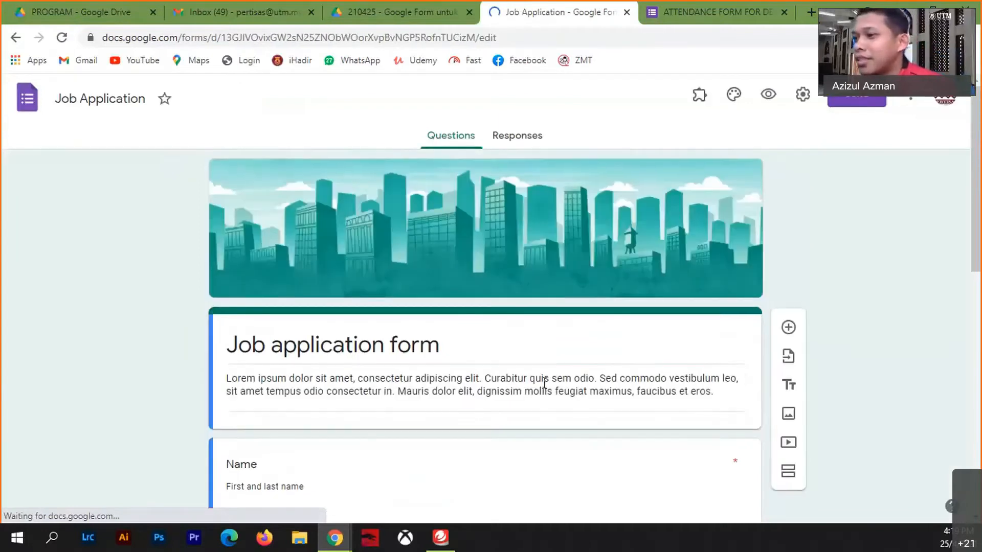
- Rename Position 1, 2 and 3 to 'Pembantu Kedai', 'Juruwang' and 'Runner'
{"action": "scroll", "coordinate": [544, 389], "scroll_direction": "down", "scroll_amount": 8}
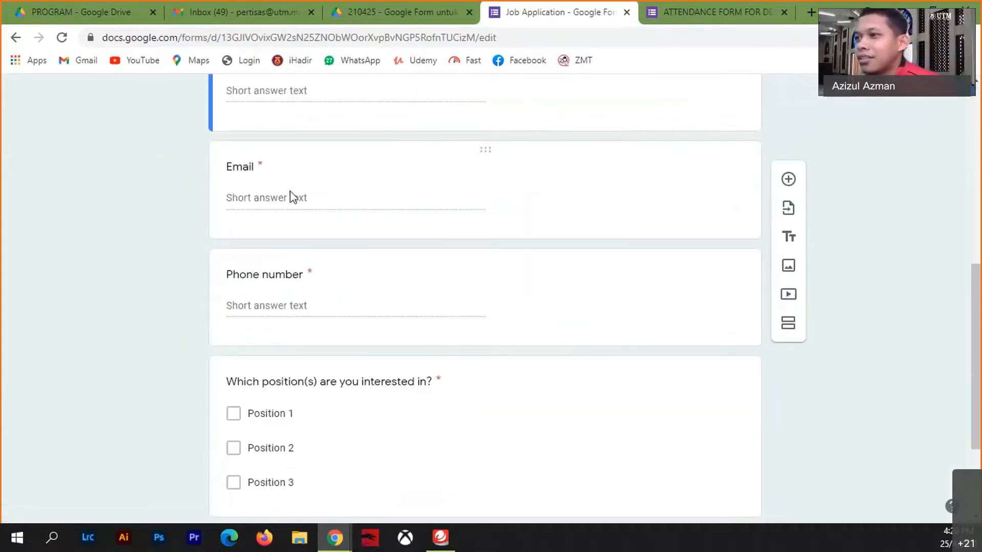
{"action": "scroll", "coordinate": [289, 194], "scroll_direction": "up", "scroll_amount": 4}
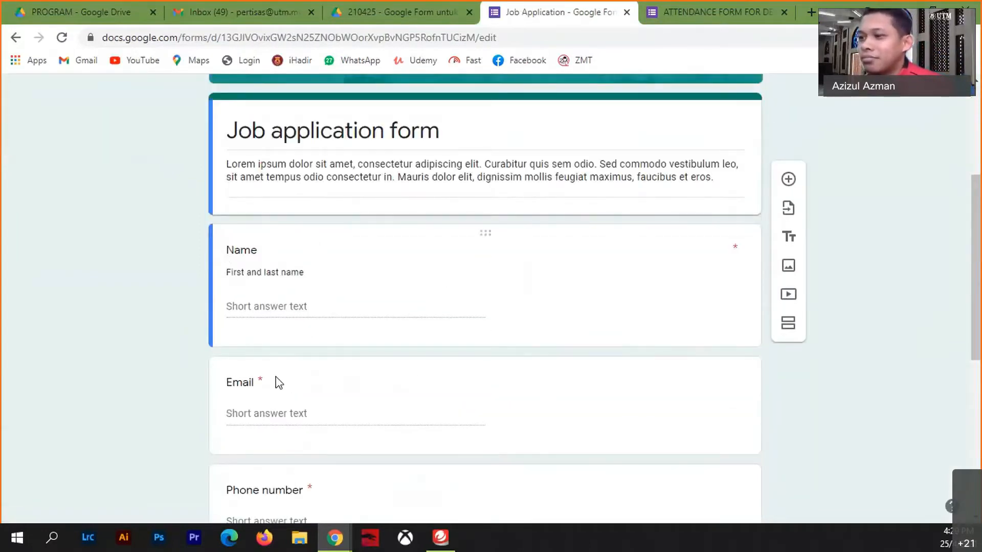
{"action": "scroll", "coordinate": [281, 404], "scroll_direction": "down", "scroll_amount": 4}
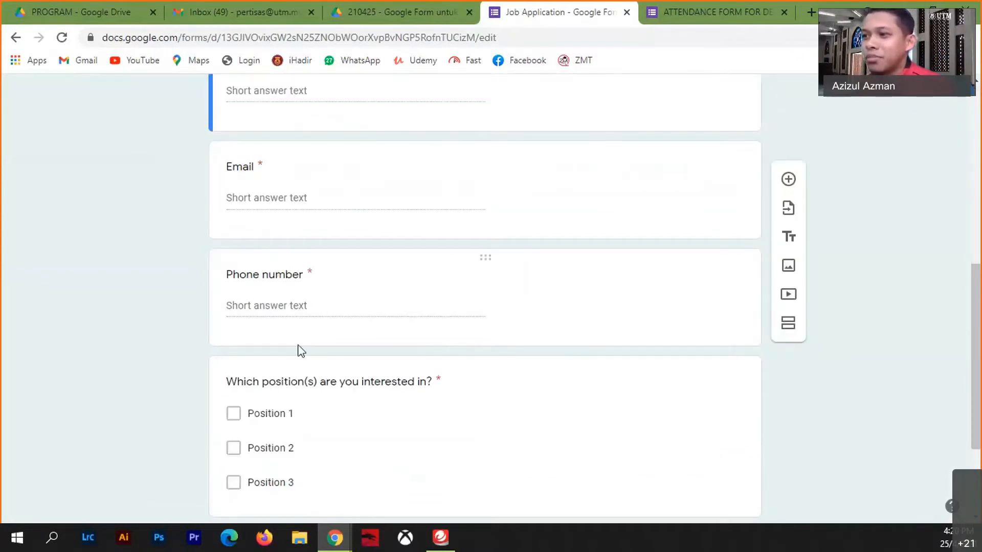
{"action": "scroll", "coordinate": [294, 343], "scroll_direction": "down", "scroll_amount": 3}
{"action": "left_click", "coordinate": [281, 267]}
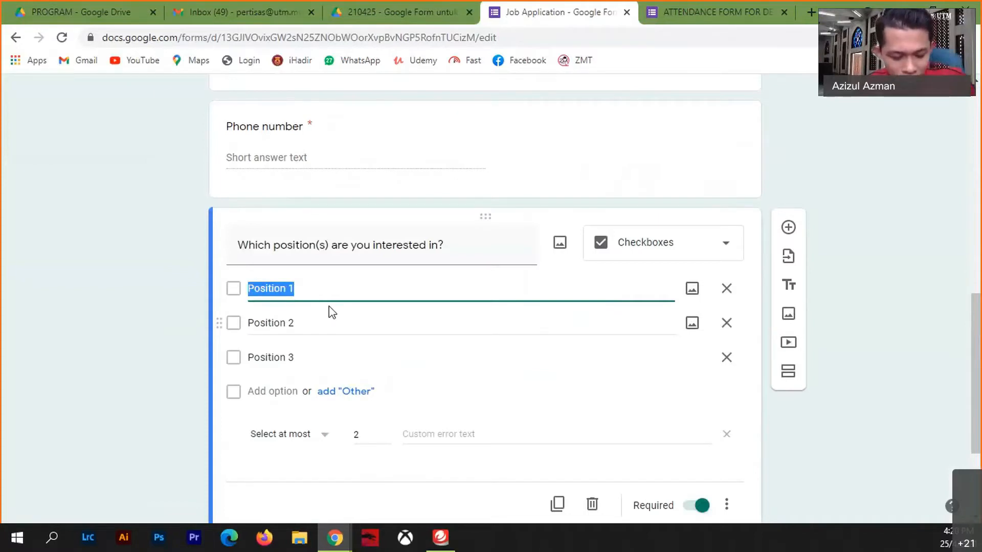
{"action": "type", "text": "Pembantu Kedai"}
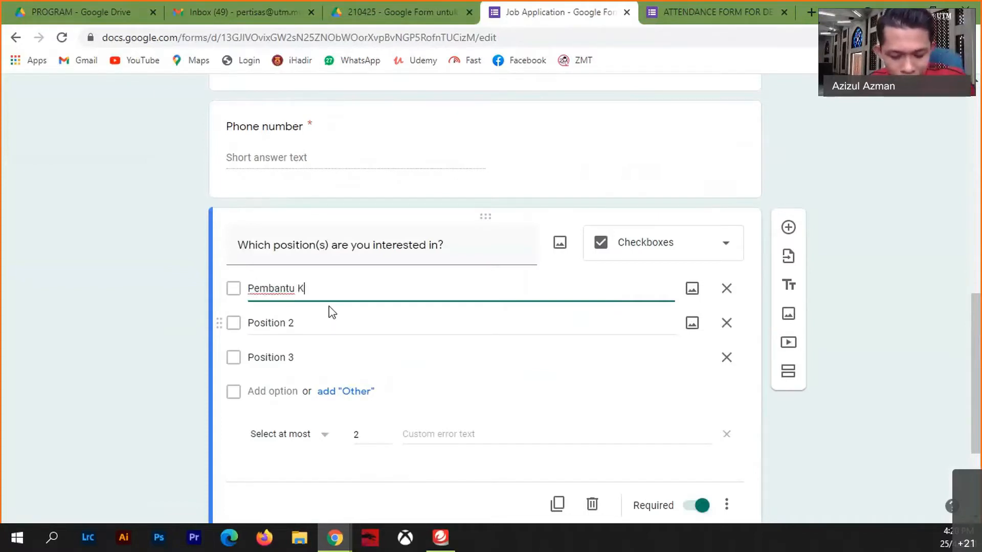
{"action": "left_click", "coordinate": [340, 321]}
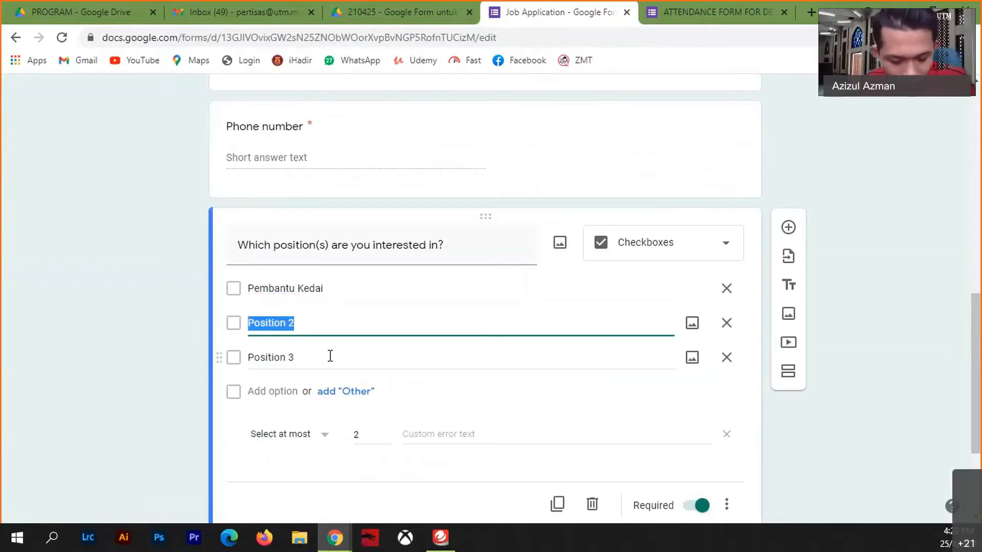
{"action": "type", "text": "Ju"}
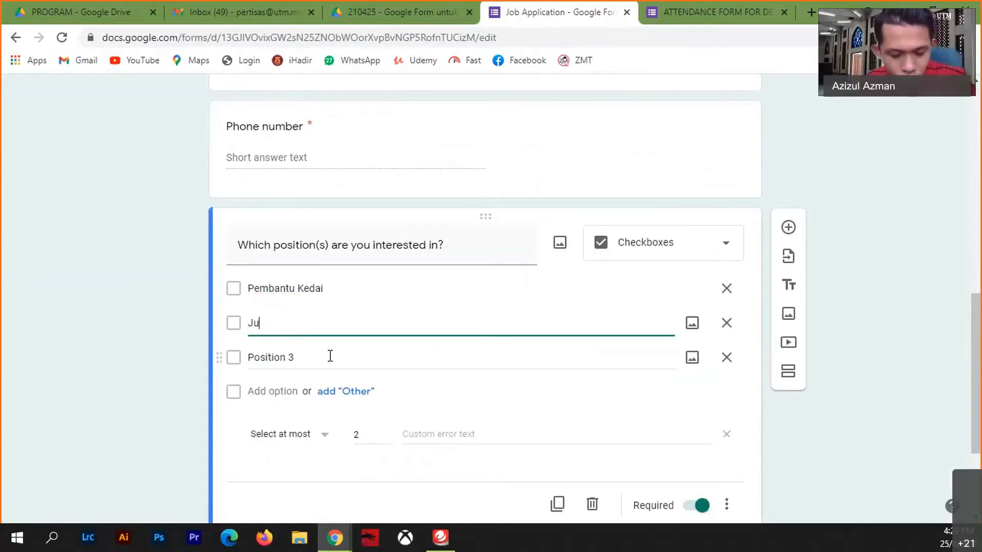
{"action": "type", "text": "ruwang"}
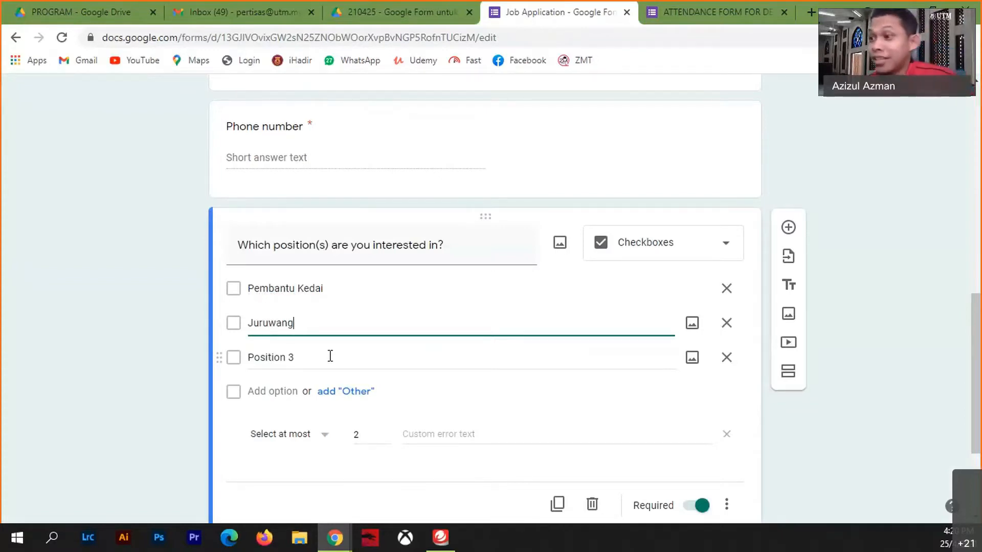
{"action": "left_click", "coordinate": [344, 355]}
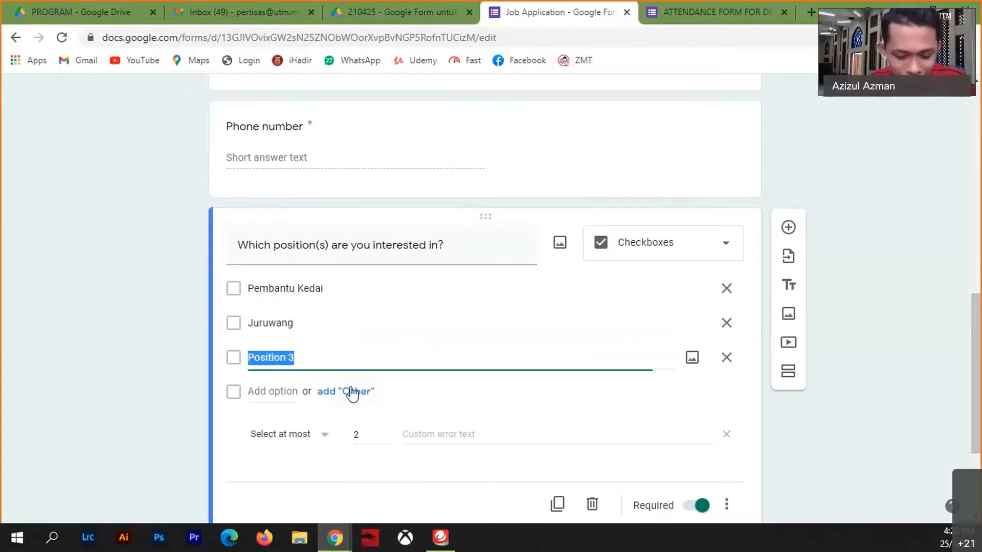
{"action": "type", "text": "Runner"}
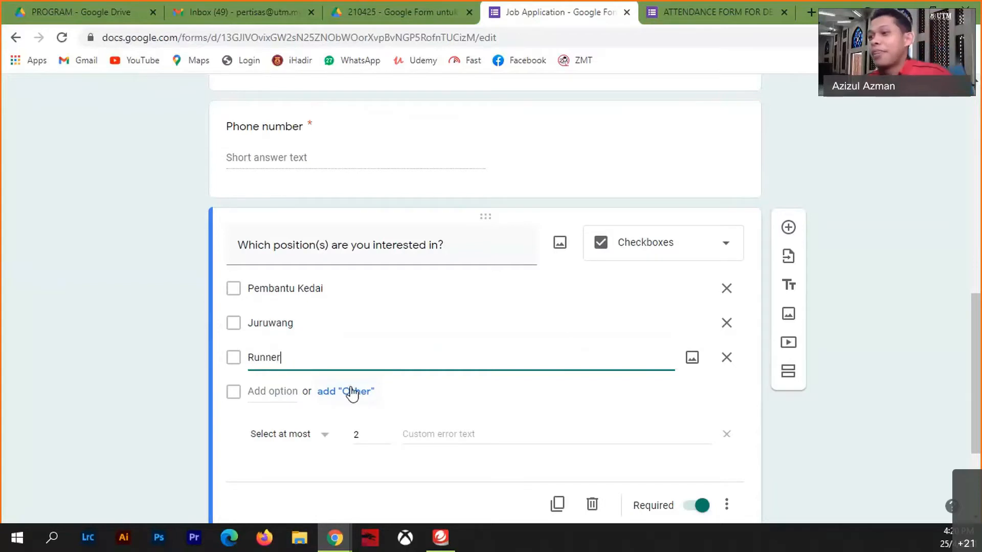
{"action": "left_click", "coordinate": [109, 391]}
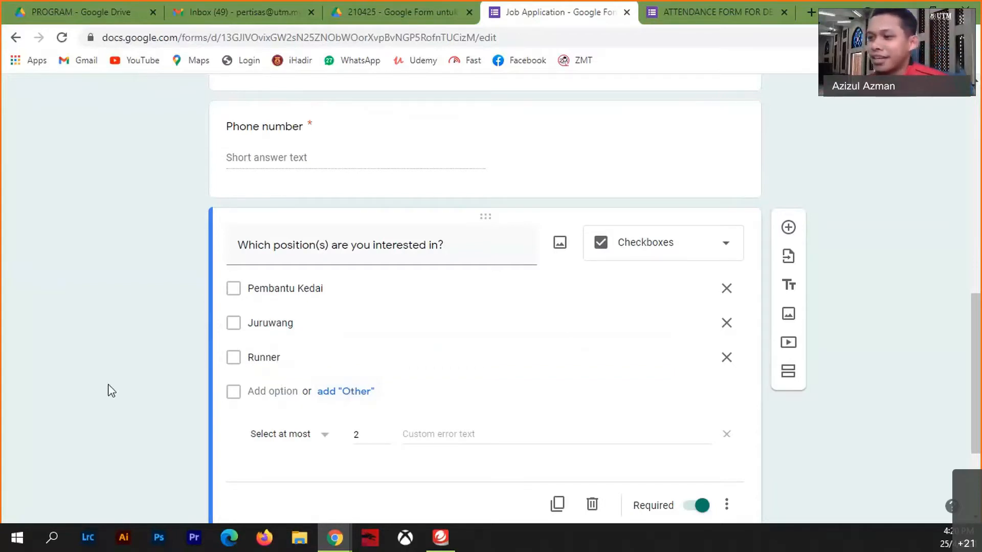
{"action": "scroll", "coordinate": [454, 437], "scroll_direction": "down", "scroll_amount": 3}
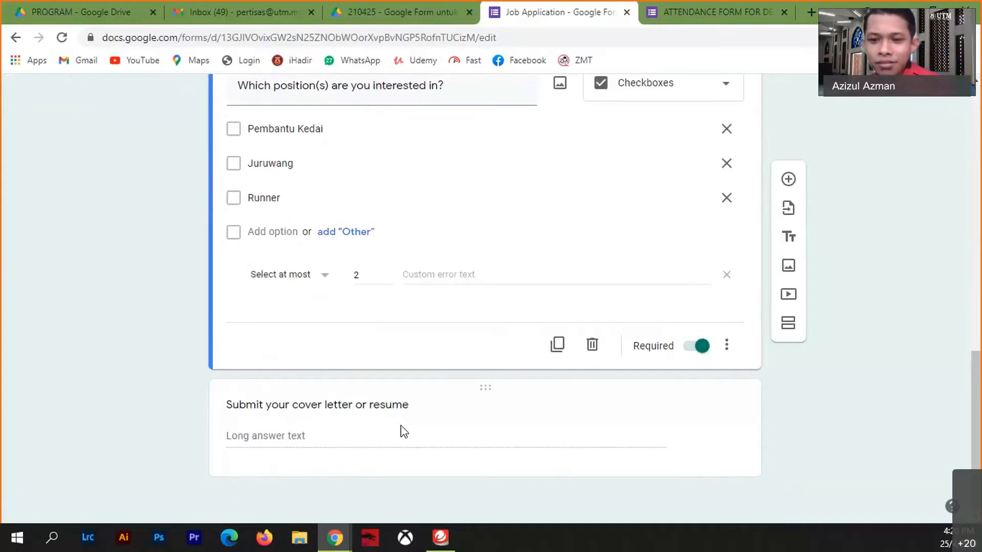
{"action": "scroll", "coordinate": [621, 406], "scroll_direction": "up", "scroll_amount": 12}
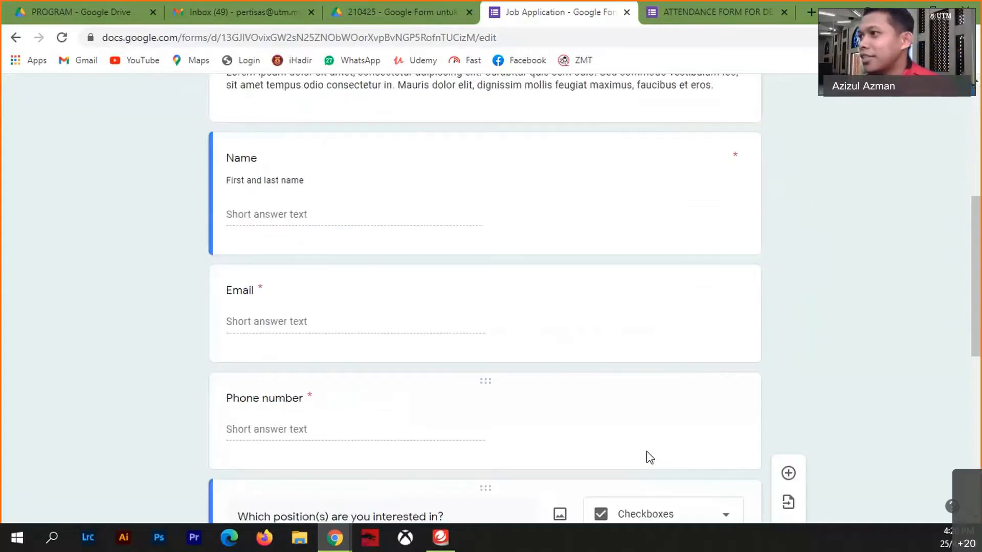
{"action": "scroll", "coordinate": [609, 404], "scroll_direction": "down", "scroll_amount": 4}
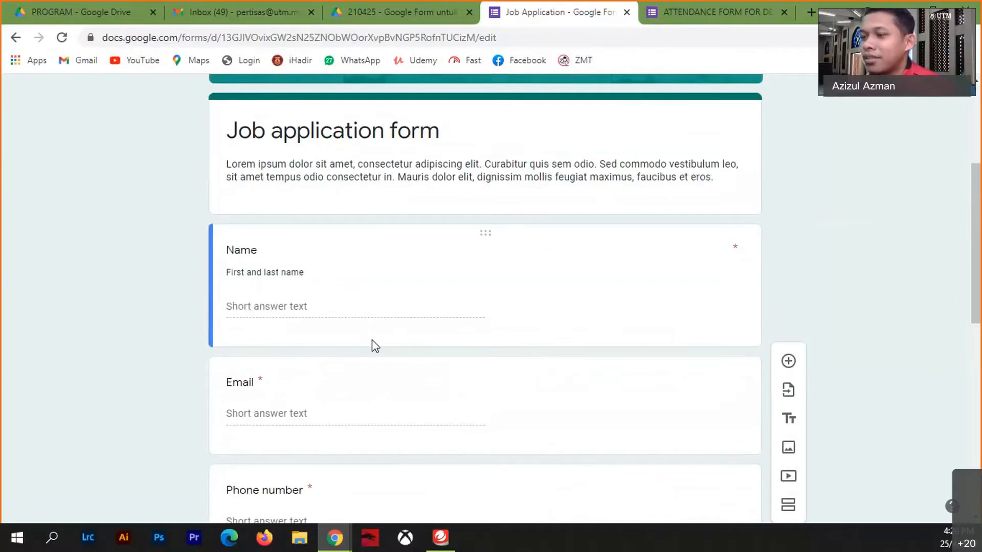
{"action": "scroll", "coordinate": [364, 339], "scroll_direction": "down", "scroll_amount": 4}
{"action": "scroll", "coordinate": [348, 306], "scroll_direction": "up", "scroll_amount": 4}
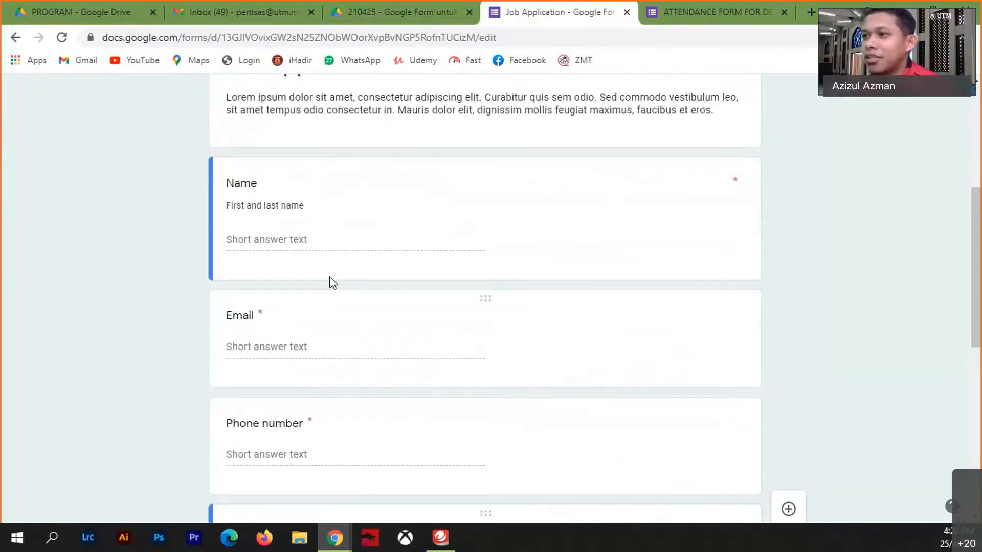
- Replace the Name question's 'First and last name' description with 'Full Name'
{"action": "left_click", "coordinate": [313, 271]}
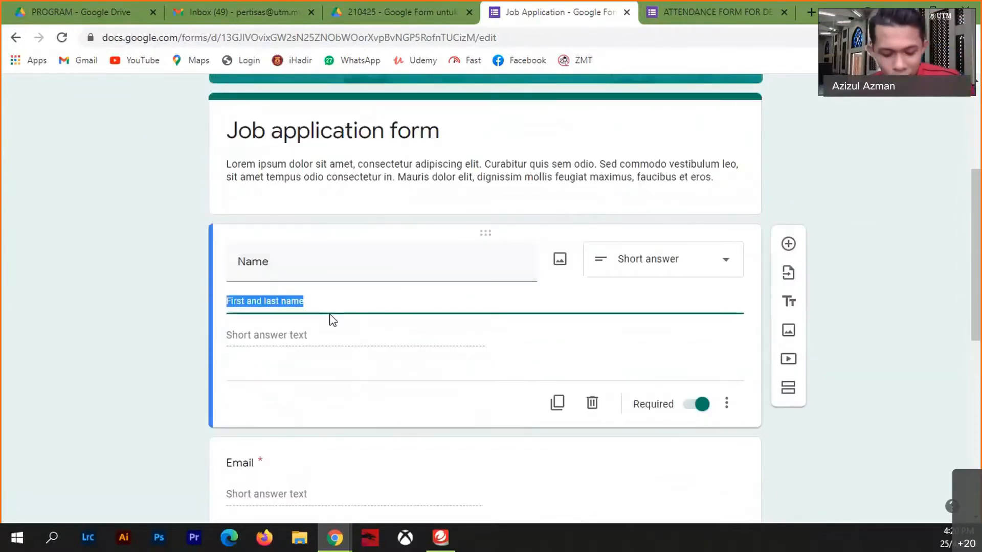
{"action": "type", "text": "Full "}
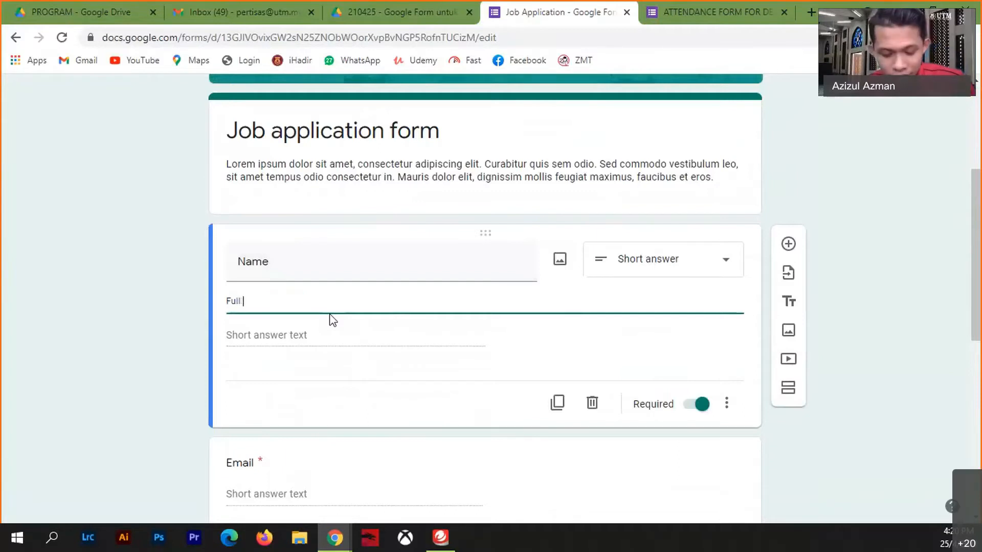
{"action": "type", "text": "Name"}
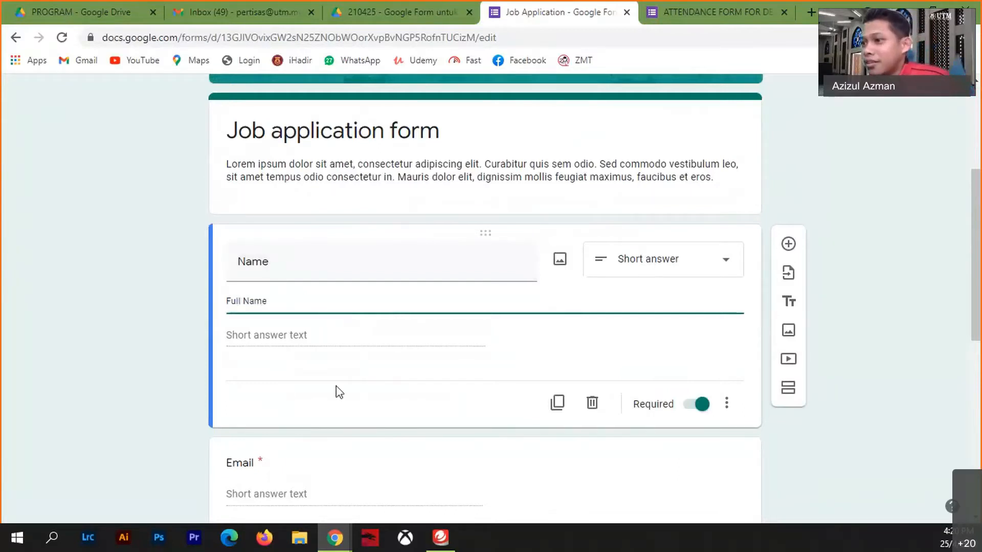
{"action": "scroll", "coordinate": [366, 388], "scroll_direction": "down", "scroll_amount": 4}
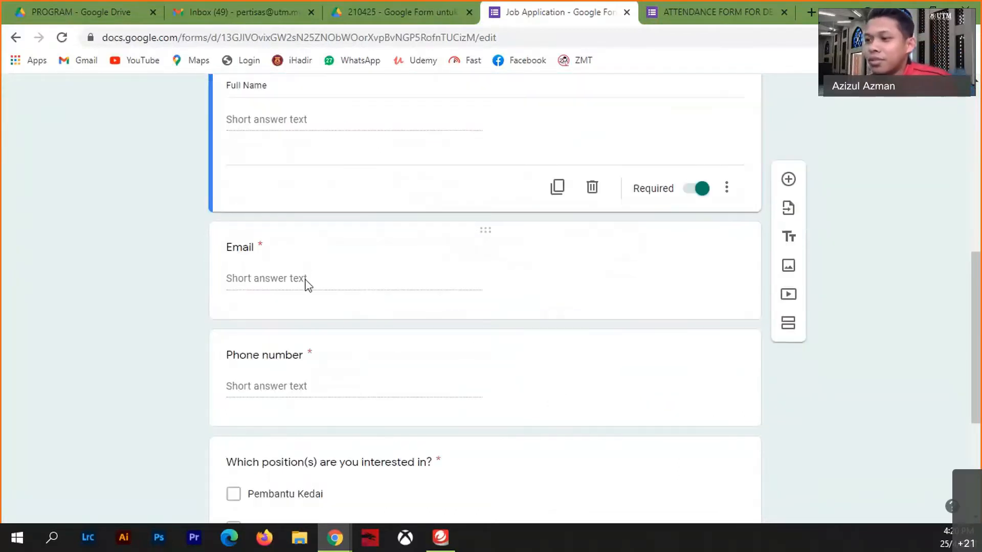
{"action": "scroll", "coordinate": [306, 284], "scroll_direction": "down", "scroll_amount": 4}
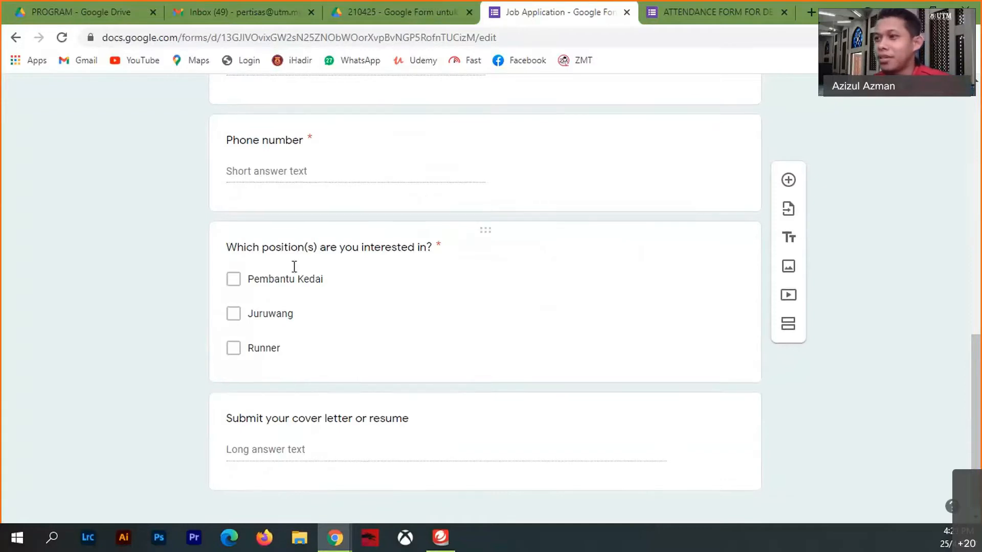
{"action": "scroll", "coordinate": [232, 267], "scroll_direction": "up", "scroll_amount": 4}
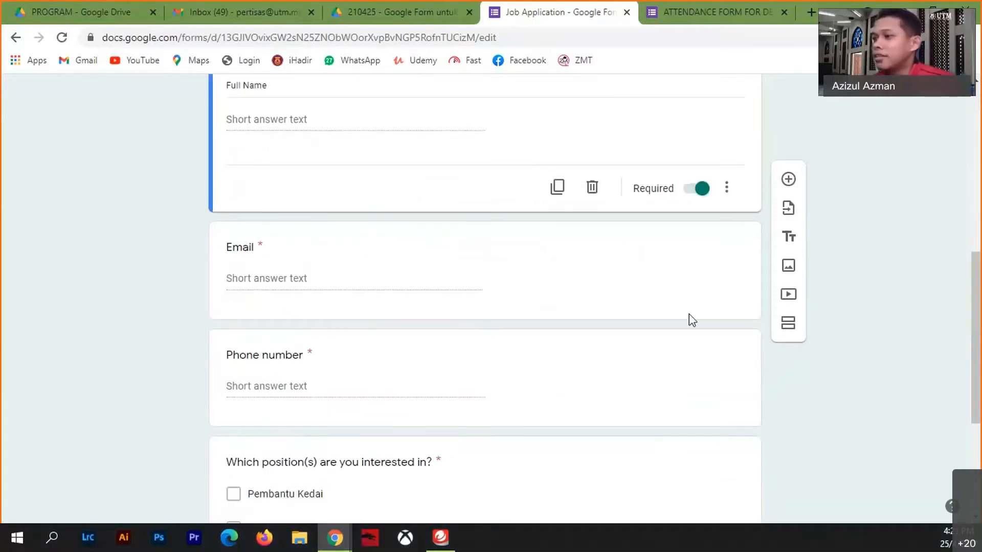
{"action": "scroll", "coordinate": [689, 314], "scroll_direction": "down", "scroll_amount": 4}
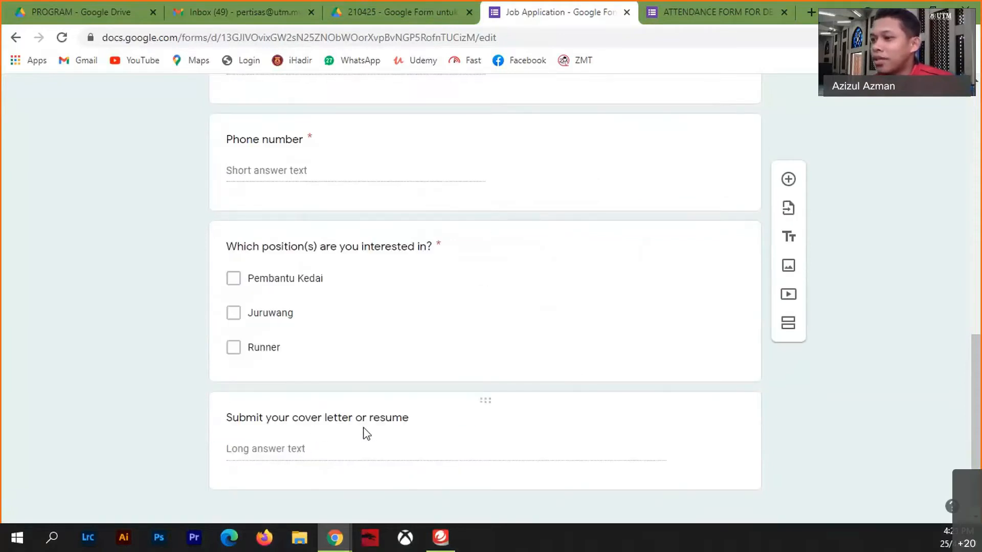
{"action": "scroll", "coordinate": [578, 409], "scroll_direction": "up", "scroll_amount": 12}
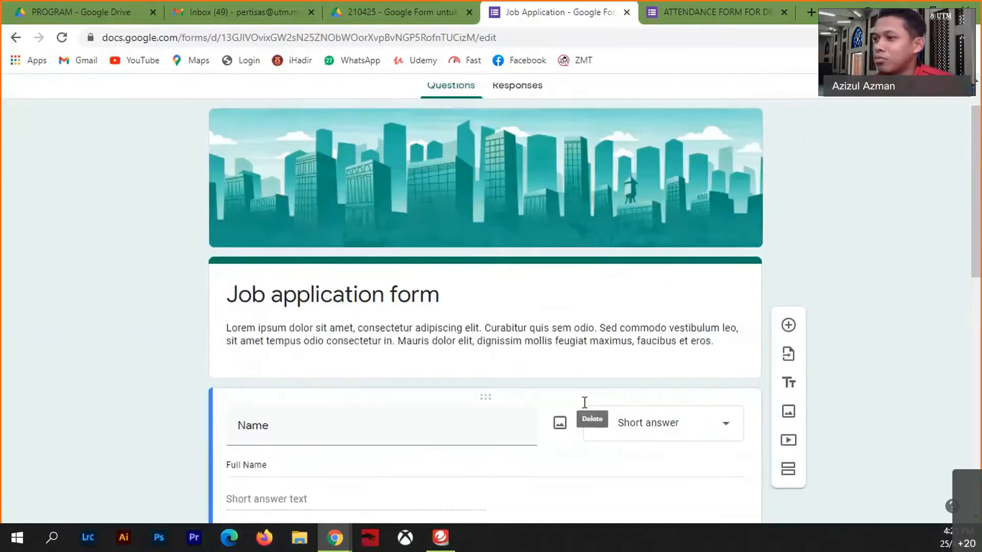
{"action": "scroll", "coordinate": [309, 425], "scroll_direction": "down", "scroll_amount": 12}
{"action": "scroll", "coordinate": [739, 353], "scroll_direction": "up", "scroll_amount": 13}
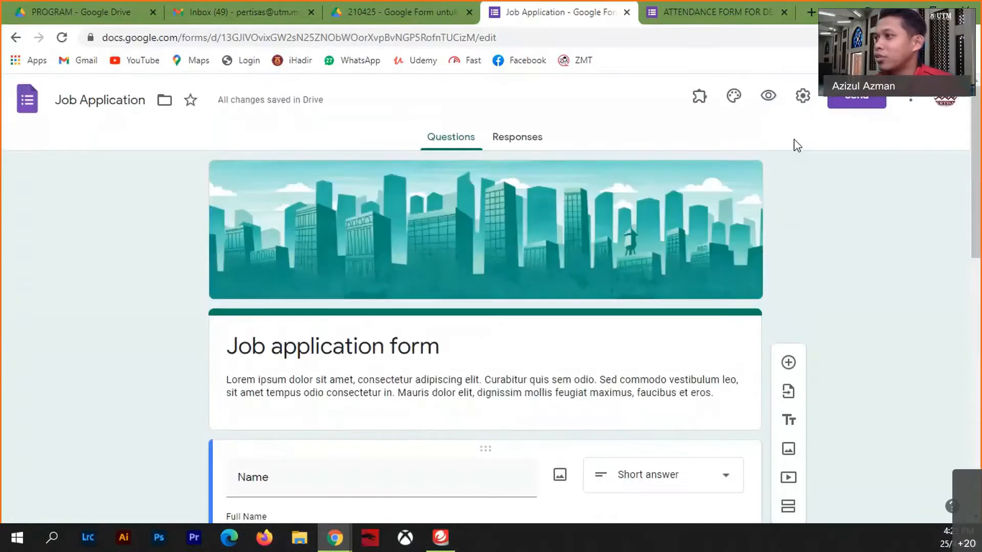
- Preview the form and try answering the Name question
{"action": "left_click", "coordinate": [768, 95]}
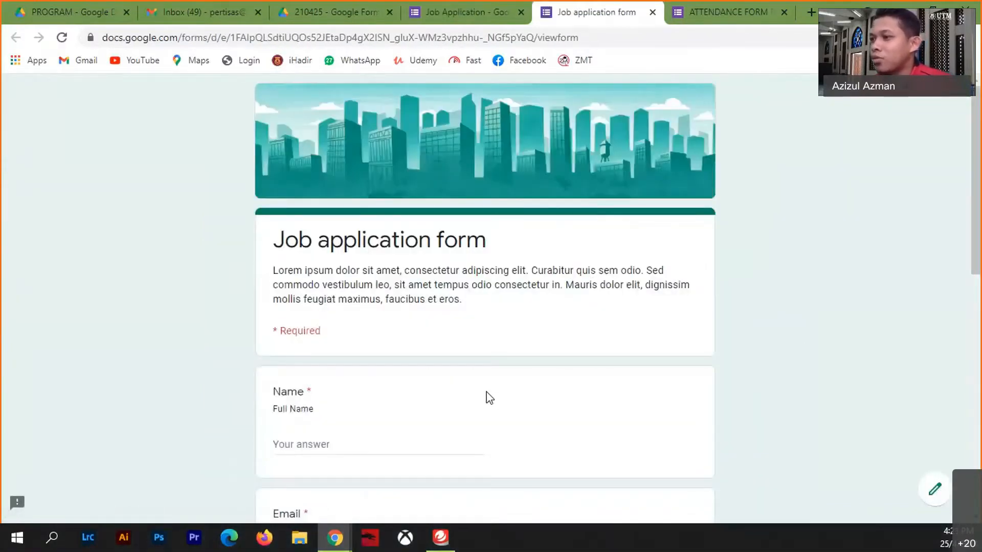
{"action": "scroll", "coordinate": [349, 397], "scroll_direction": "down", "scroll_amount": 4}
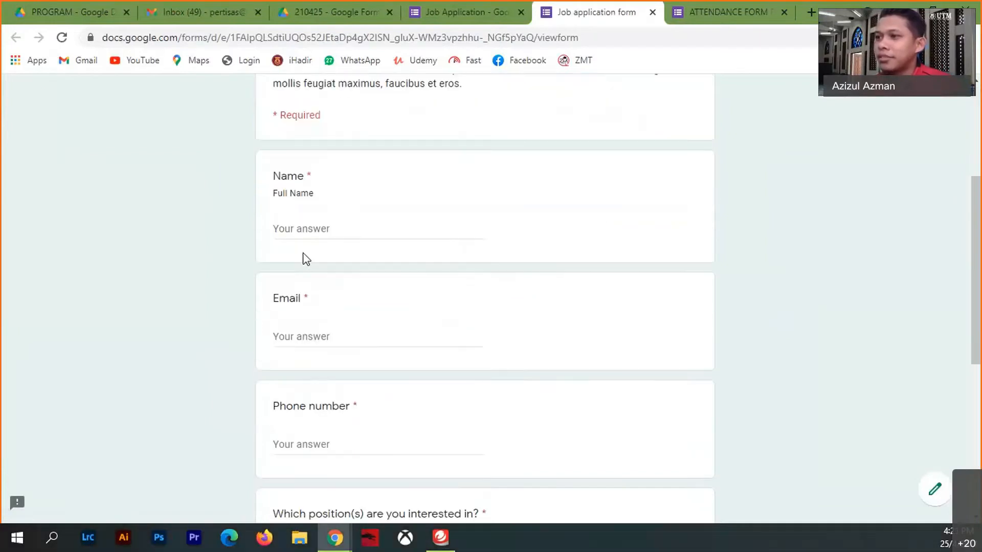
{"action": "left_click", "coordinate": [298, 230]}
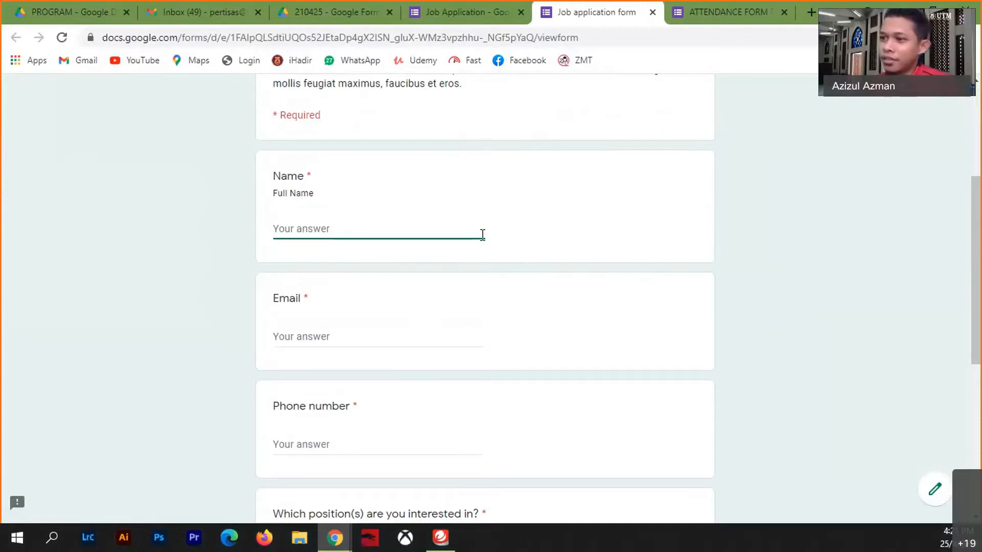
{"action": "scroll", "coordinate": [416, 344], "scroll_direction": "down", "scroll_amount": 6}
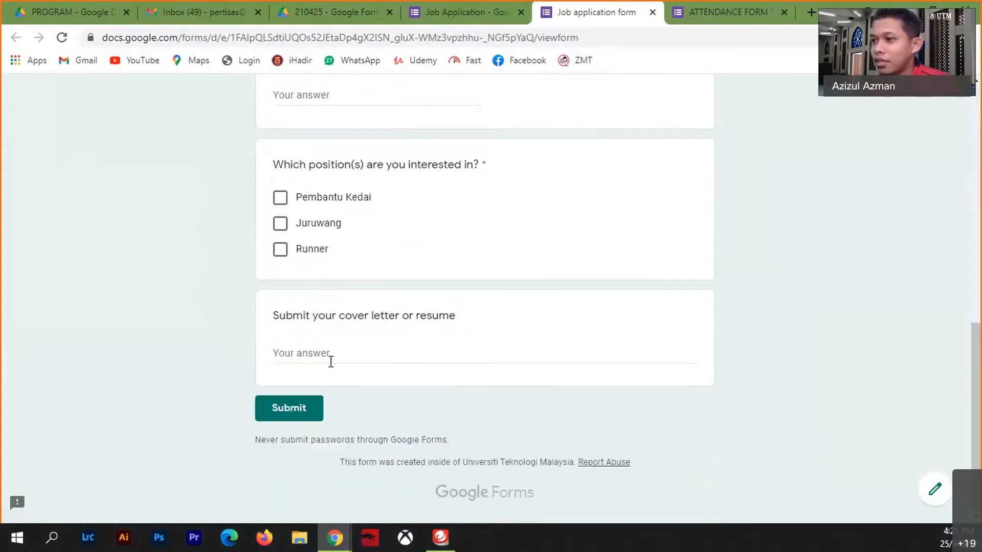
- Test the cover letter long answer with blank lines, then close the preview tab
{"action": "left_click", "coordinate": [330, 362]}
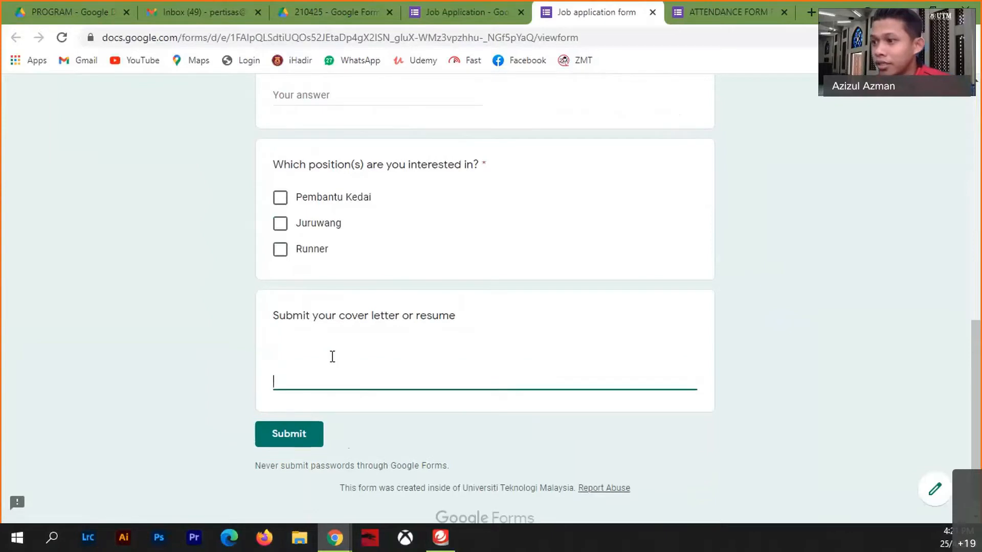
{"action": "key", "text": "Return"}
{"action": "key", "text": "Return"}
{"action": "key", "text": "Return"}
{"action": "key", "text": "Return"}
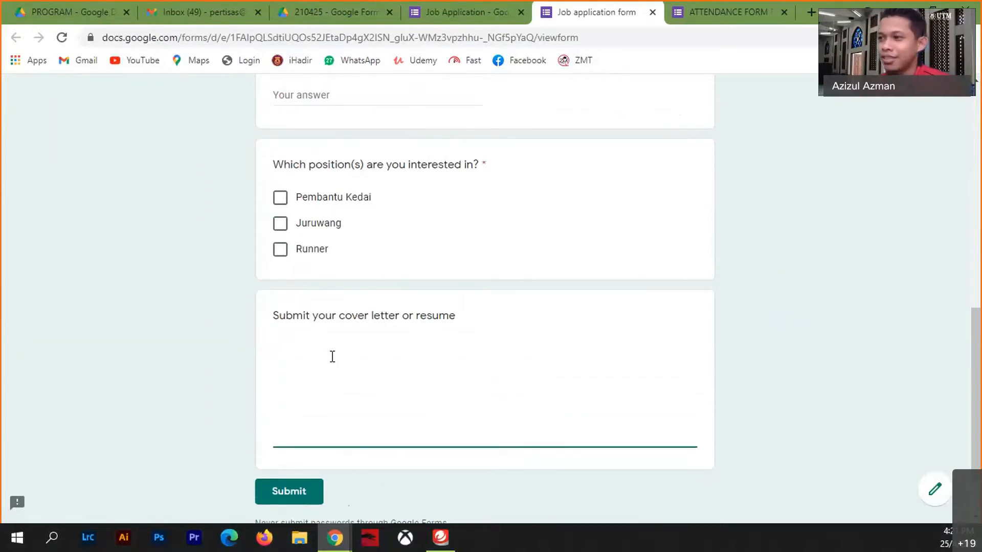
{"action": "key", "text": "BackSpace"}
{"action": "key", "text": "BackSpace"}
{"action": "key", "text": "BackSpace"}
{"action": "key", "text": "BackSpace"}
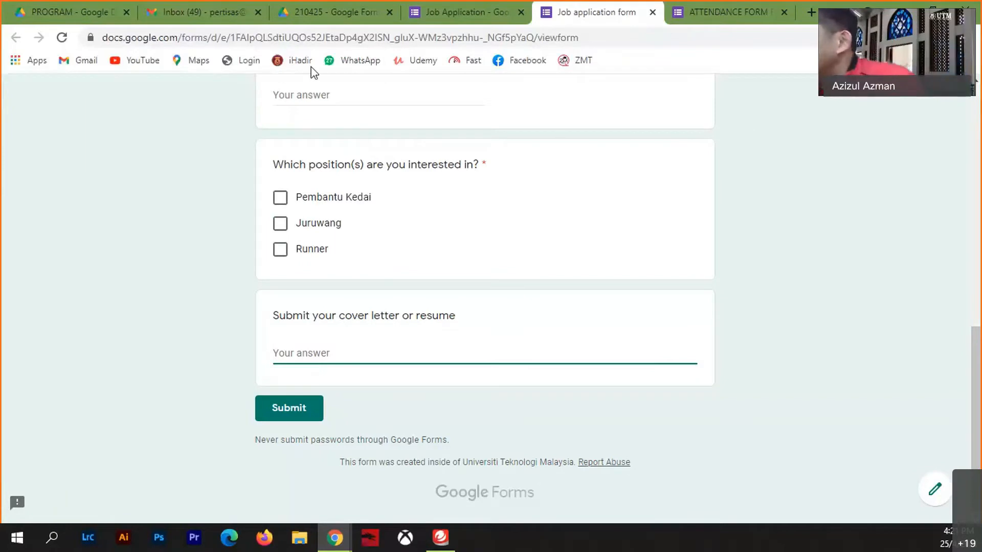
{"action": "left_click", "coordinate": [345, 9]}
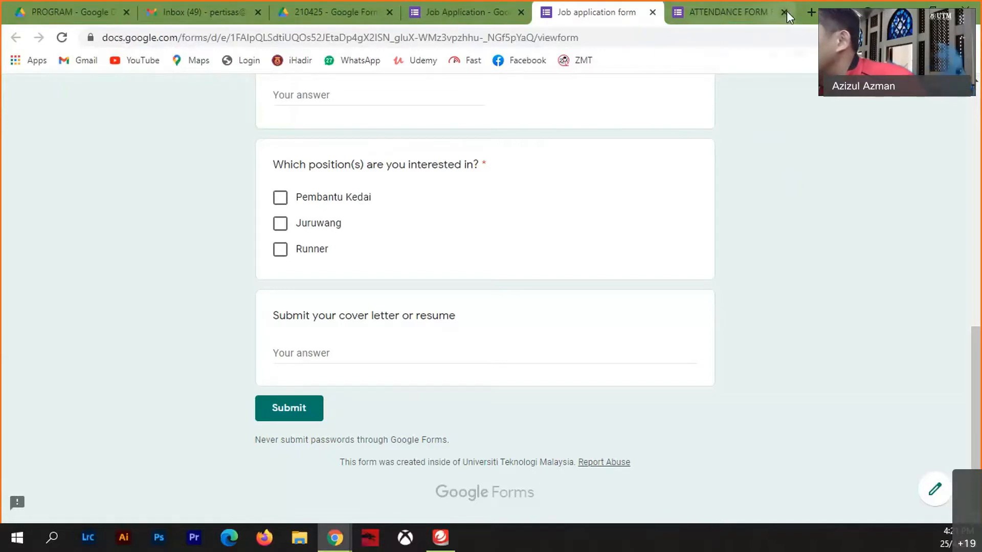
{"action": "left_click", "coordinate": [651, 15]}
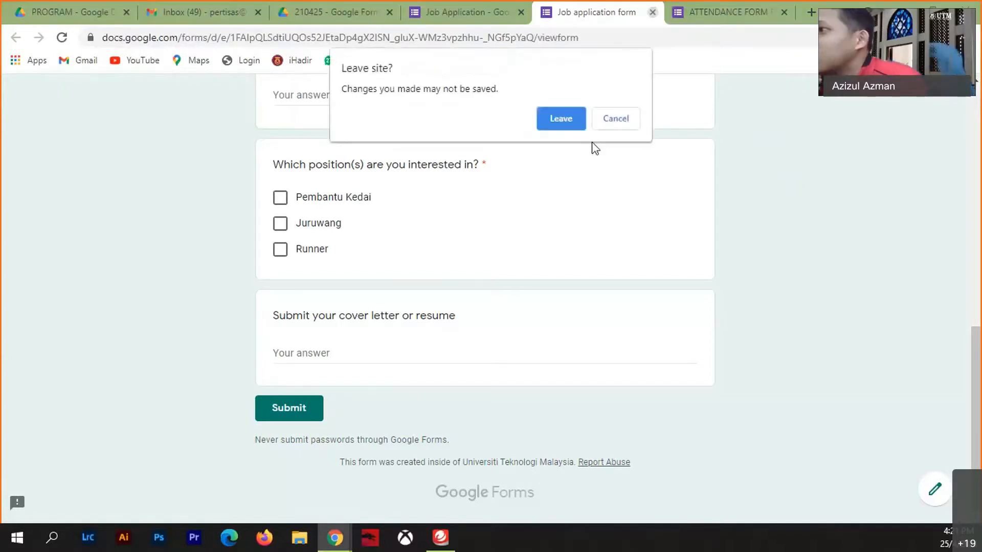
- Leave the preview and change the cover letter question to File upload, accepting the Drive notice
{"action": "left_click", "coordinate": [561, 119]}
{"action": "scroll", "coordinate": [498, 368], "scroll_direction": "down", "scroll_amount": 10}
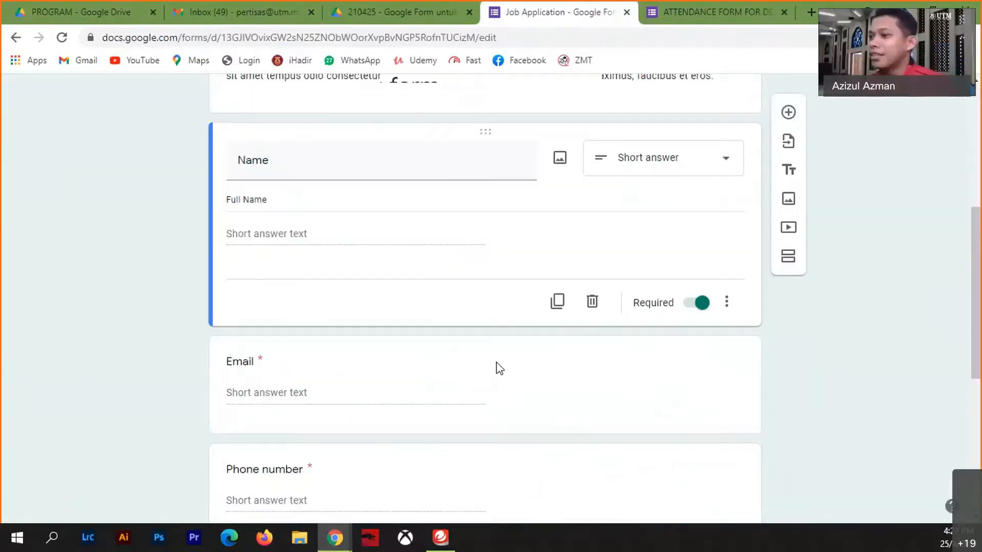
{"action": "left_click", "coordinate": [432, 429]}
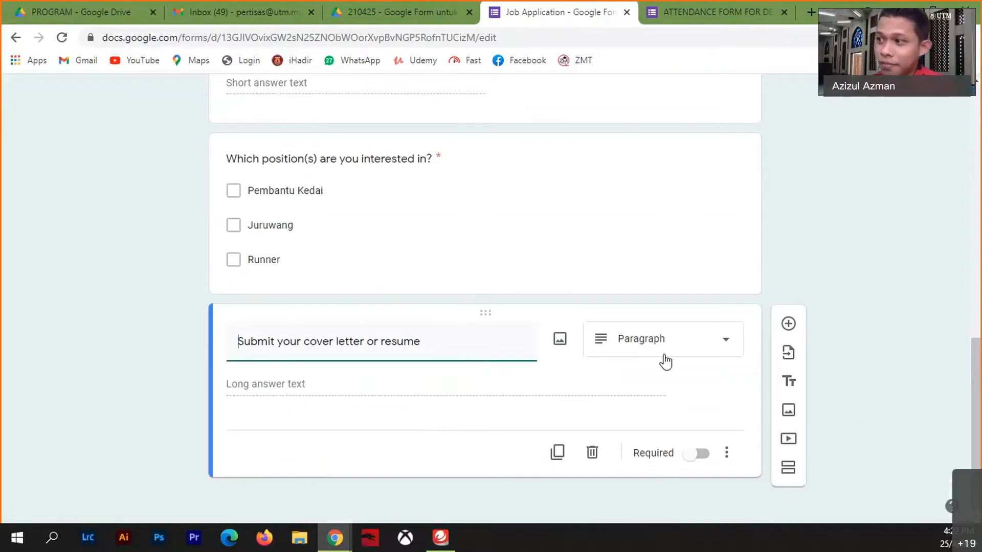
{"action": "left_click", "coordinate": [714, 350]}
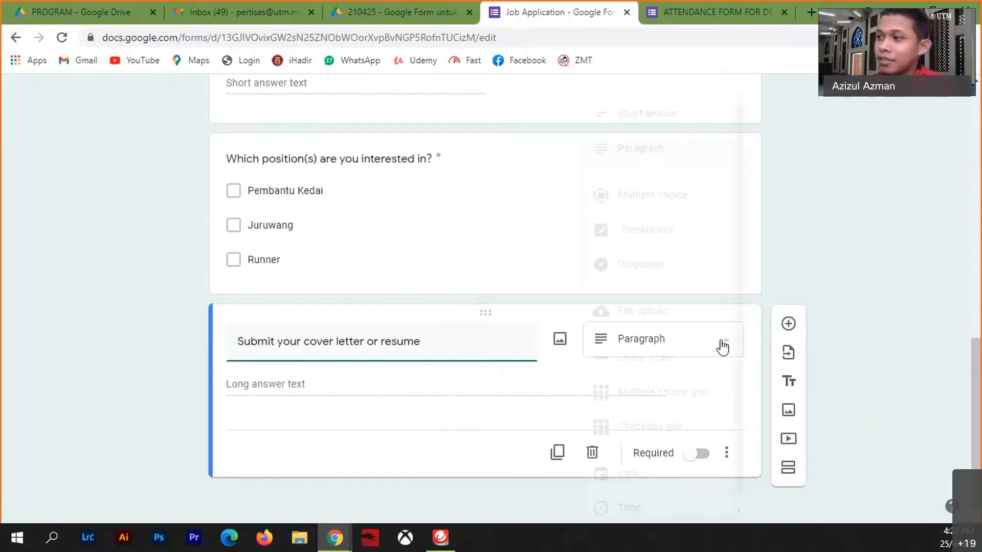
{"action": "left_click", "coordinate": [660, 313]}
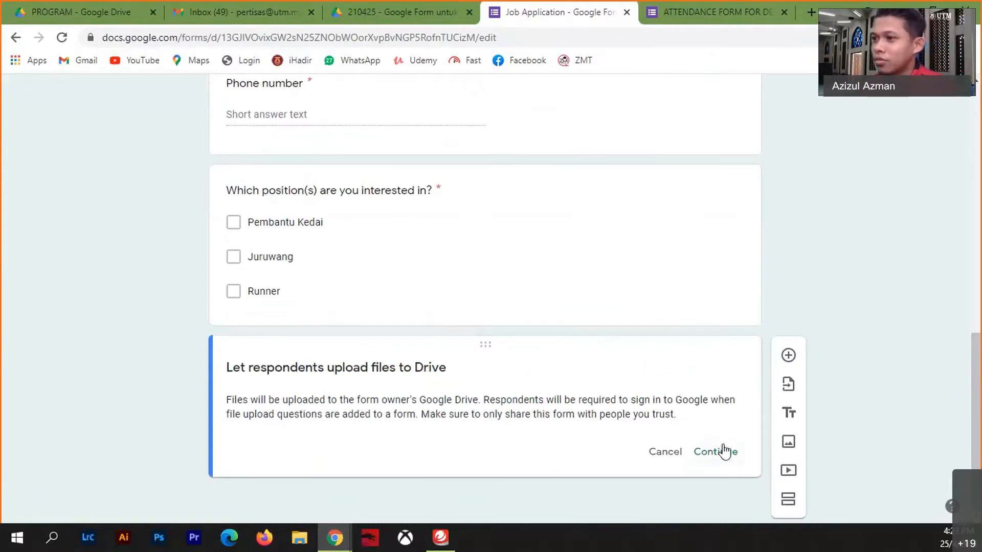
{"action": "left_click", "coordinate": [722, 451]}
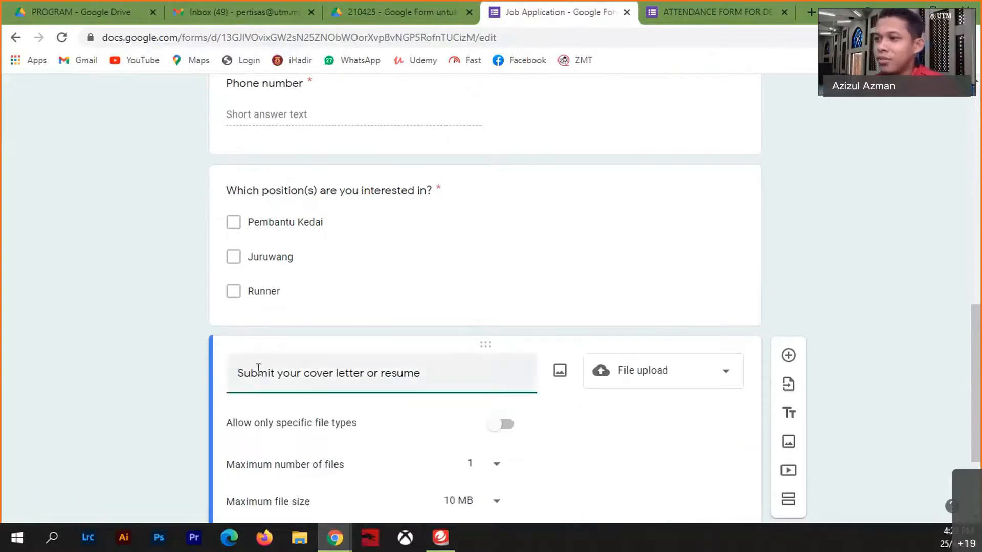
- Append ', certificate, etc' after 'resume' in the question title
{"action": "scroll", "coordinate": [603, 409], "scroll_direction": "down", "scroll_amount": 3}
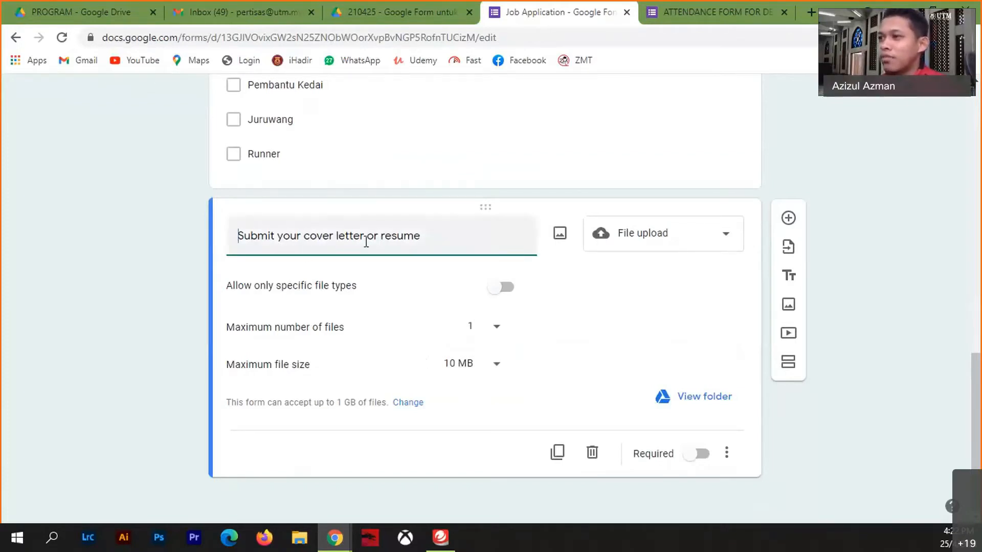
{"action": "left_click", "coordinate": [441, 247]}
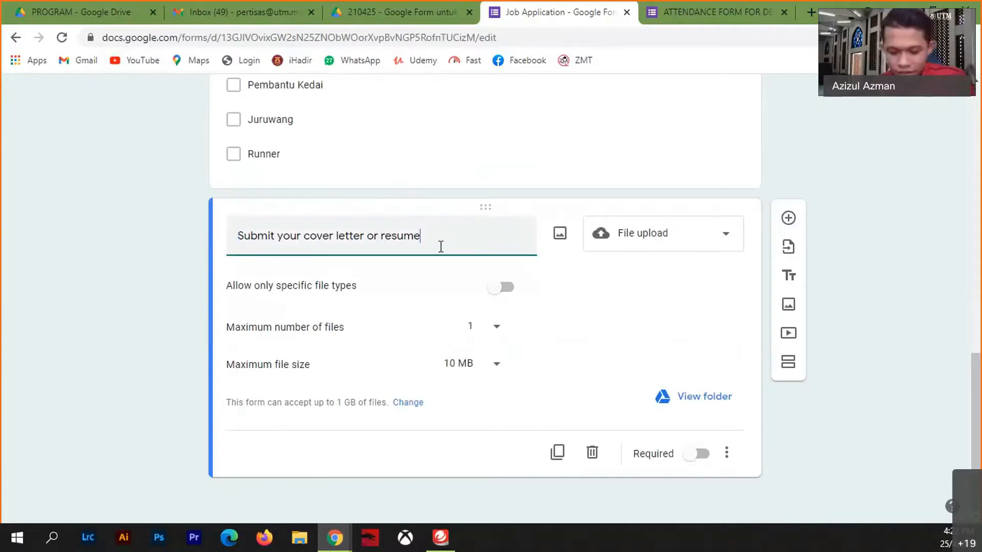
{"action": "type", "text": ", certi"}
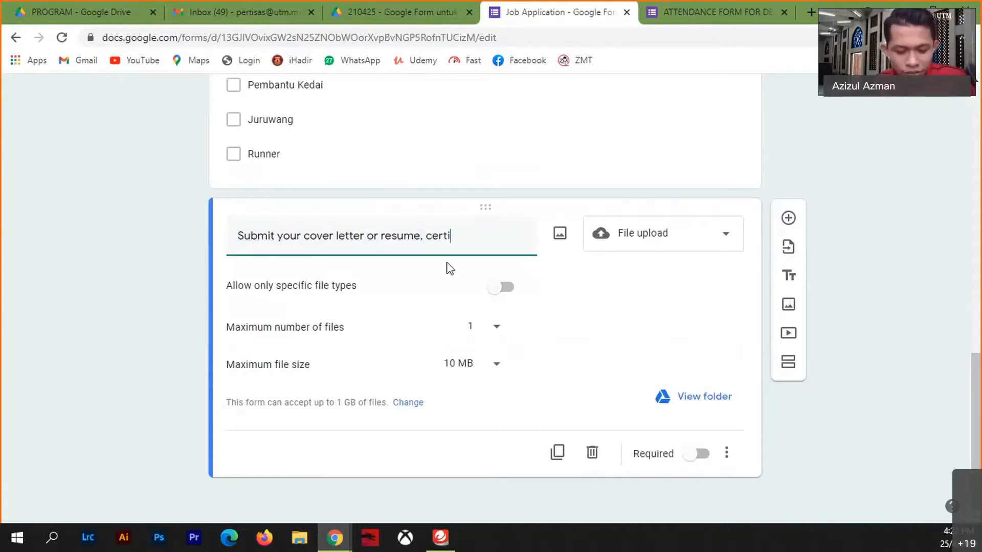
{"action": "type", "text": "ficate"}
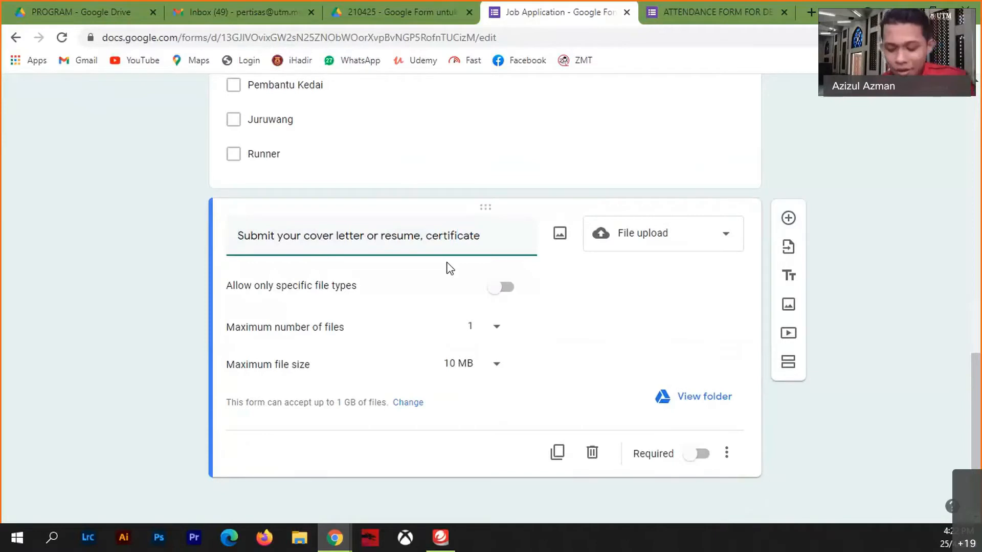
{"action": "type", "text": ","}
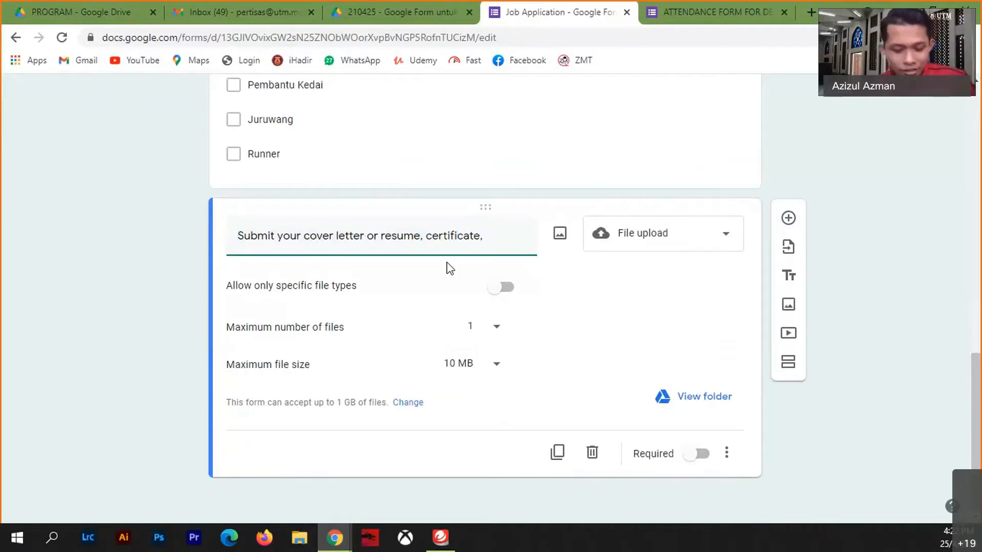
{"action": "type", "text": " etc"}
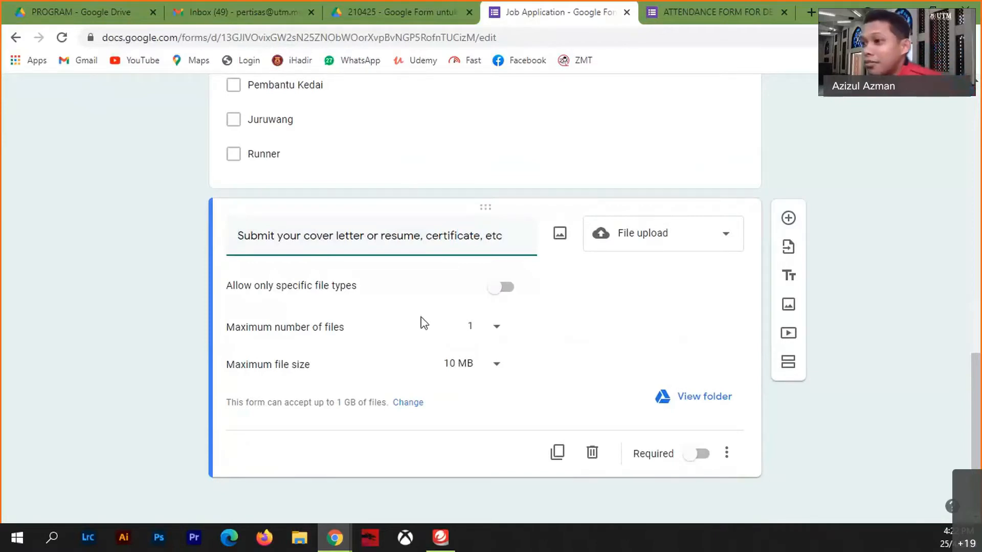
{"action": "left_click", "coordinate": [501, 289]}
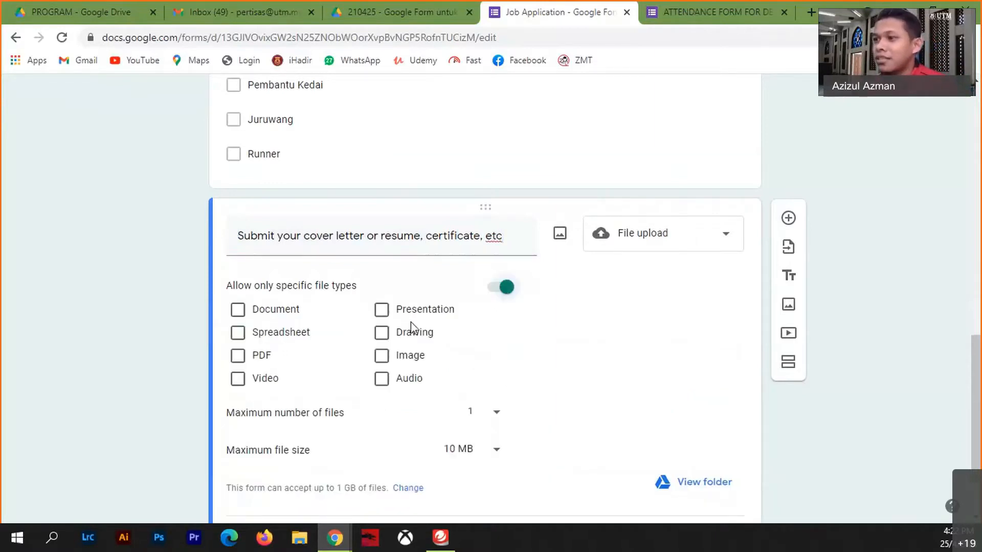
{"action": "left_click", "coordinate": [238, 355]}
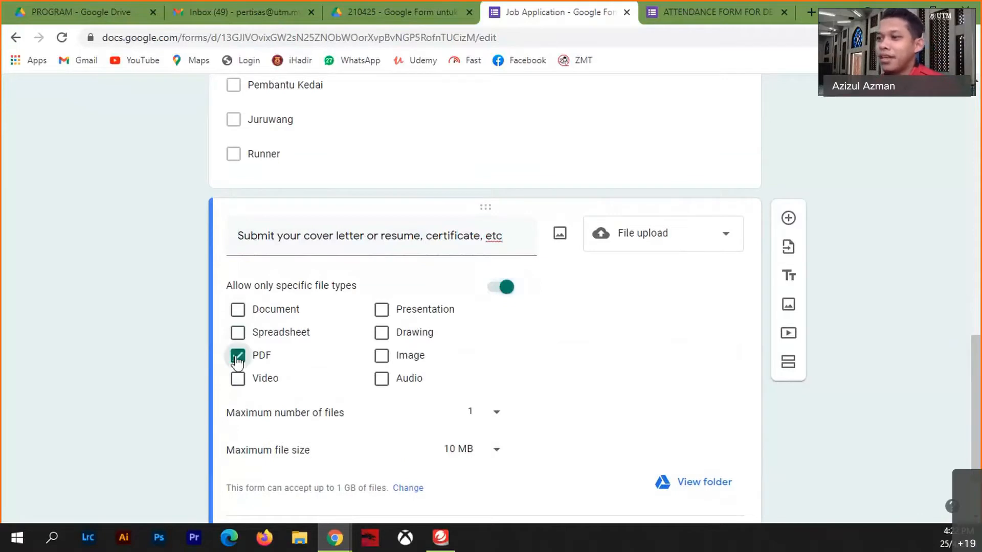
{"action": "left_click", "coordinate": [238, 311]}
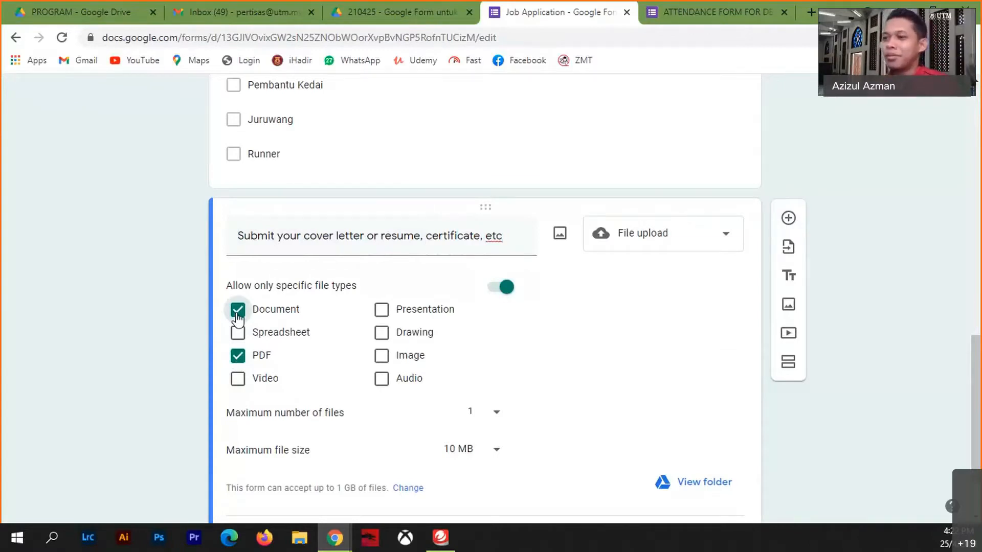
{"action": "left_click", "coordinate": [238, 310]}
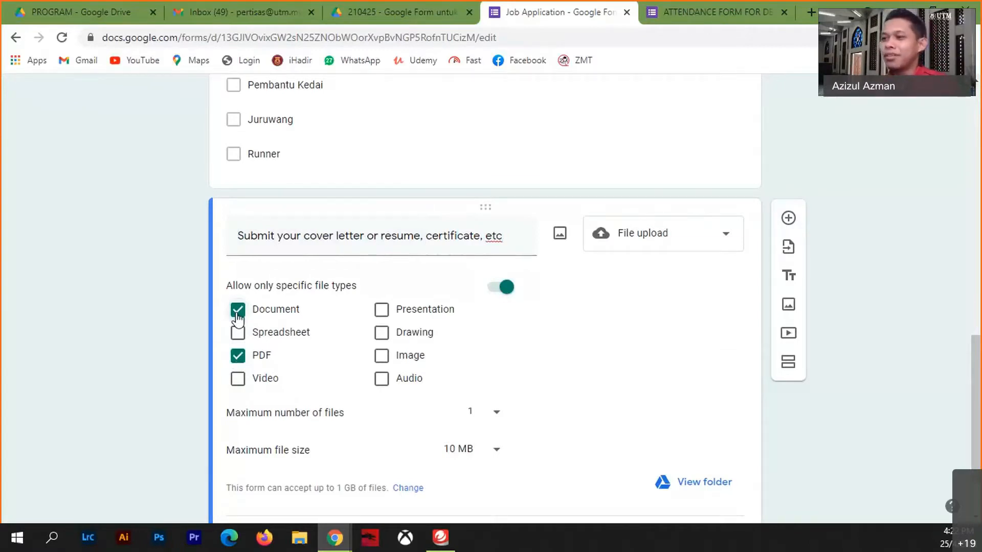
{"action": "left_click", "coordinate": [505, 287]}
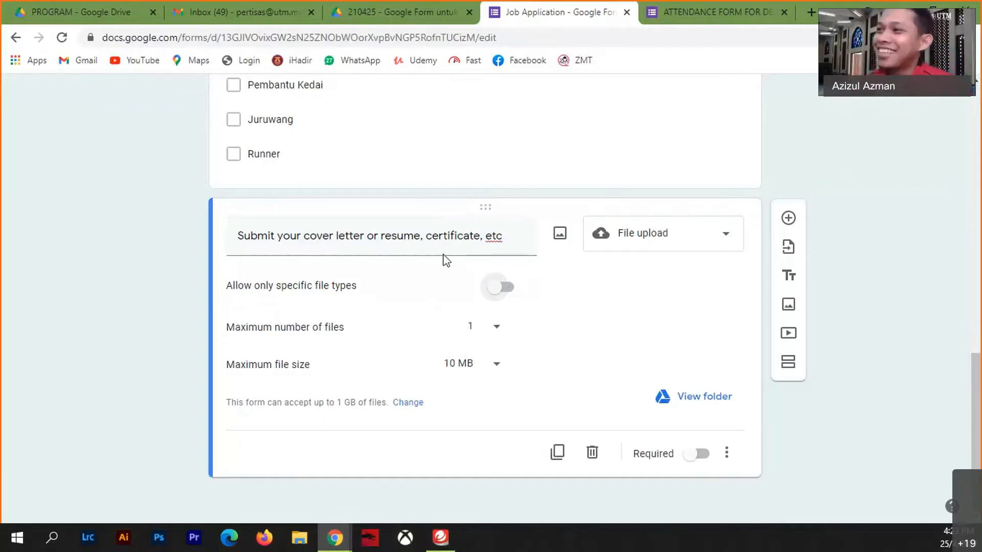
{"action": "scroll", "coordinate": [335, 254], "scroll_direction": "up", "scroll_amount": 4}
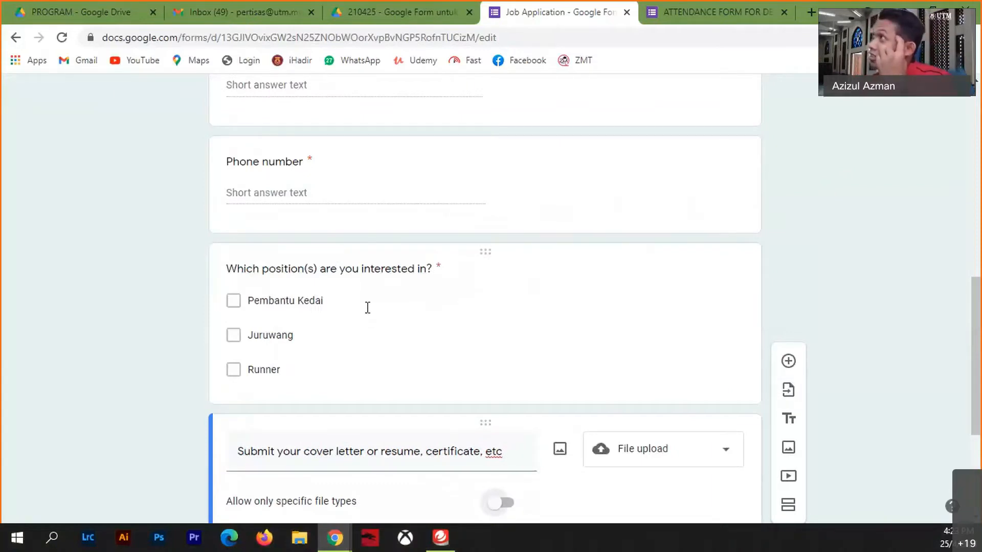
{"action": "scroll", "coordinate": [366, 307], "scroll_direction": "down", "scroll_amount": 4}
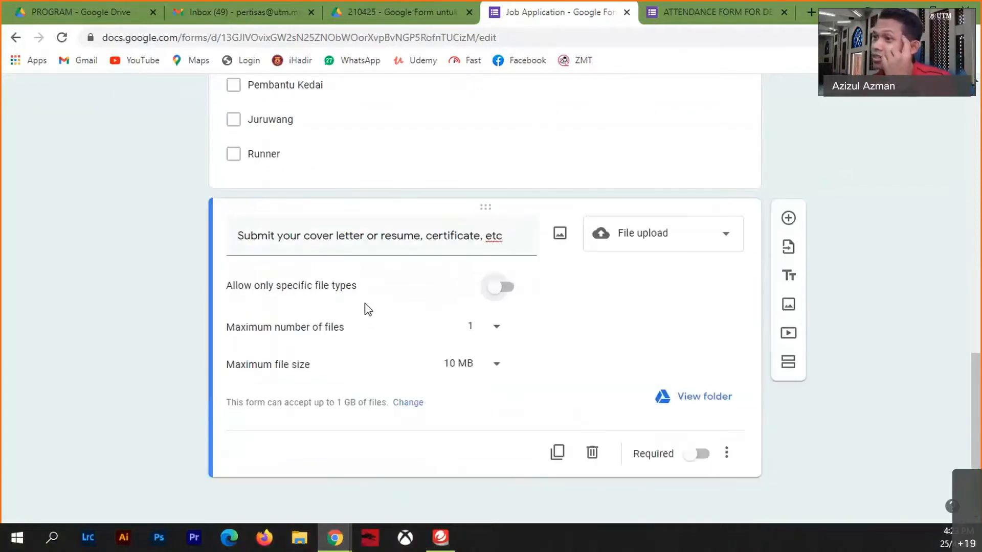
{"action": "scroll", "coordinate": [364, 304], "scroll_direction": "up", "scroll_amount": 4}
{"action": "scroll", "coordinate": [438, 392], "scroll_direction": "down", "scroll_amount": 4}
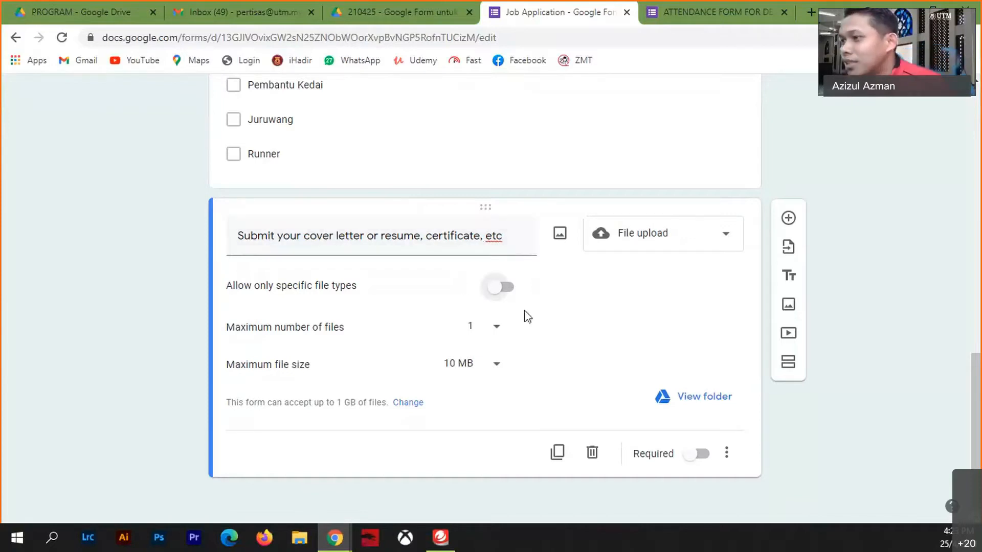
- Limit uploads to 5 files of at most 100 MB and mark the question required
{"action": "left_click", "coordinate": [494, 325]}
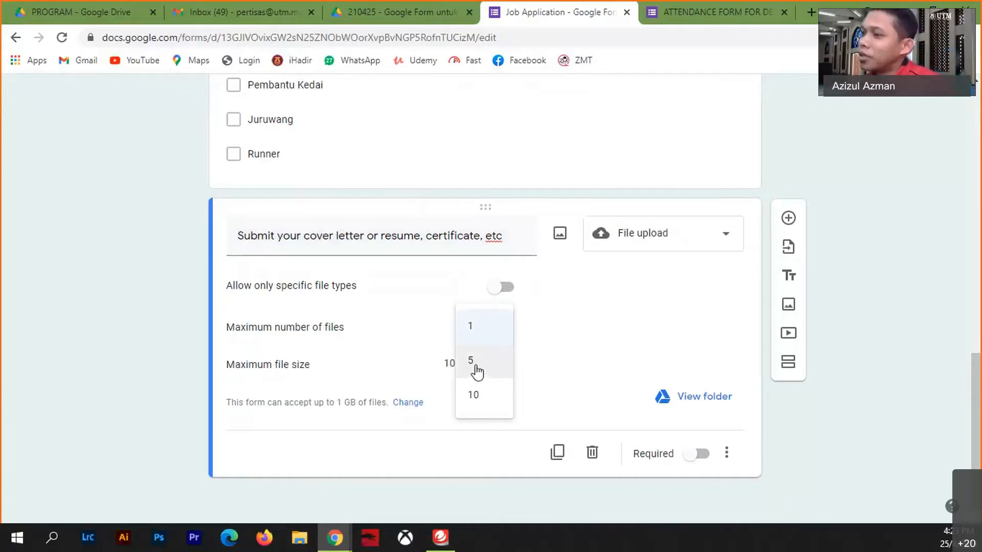
{"action": "left_click", "coordinate": [477, 371]}
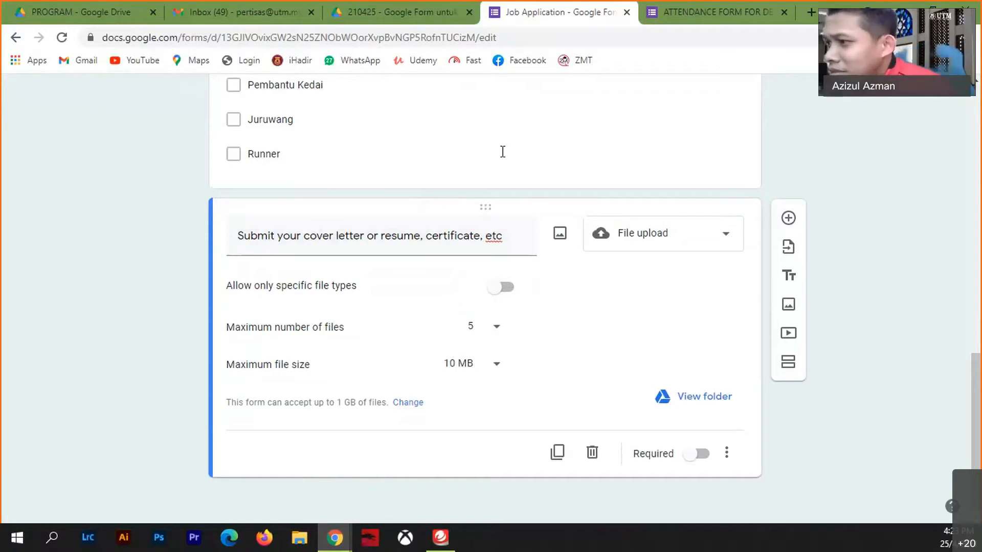
{"action": "left_click", "coordinate": [496, 366]}
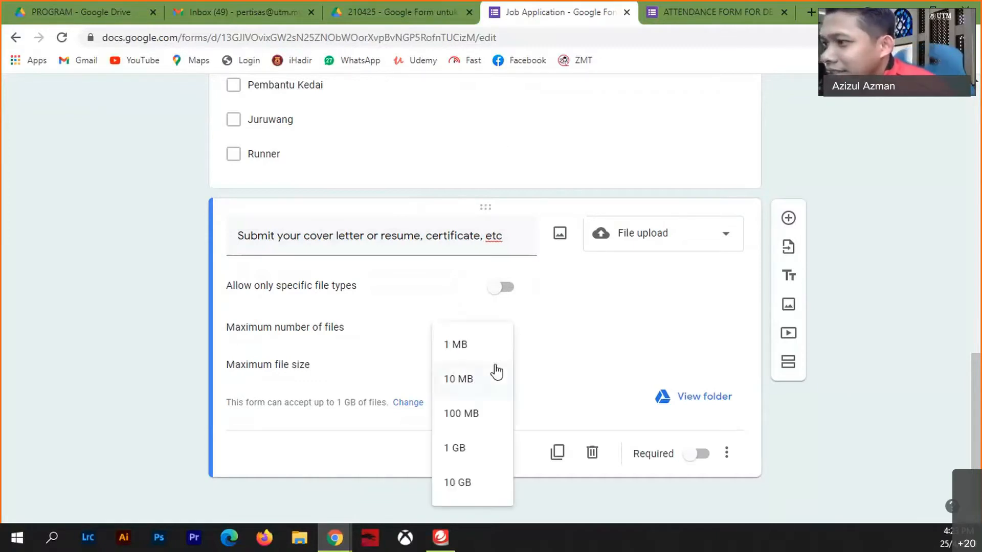
{"action": "left_click", "coordinate": [474, 414]}
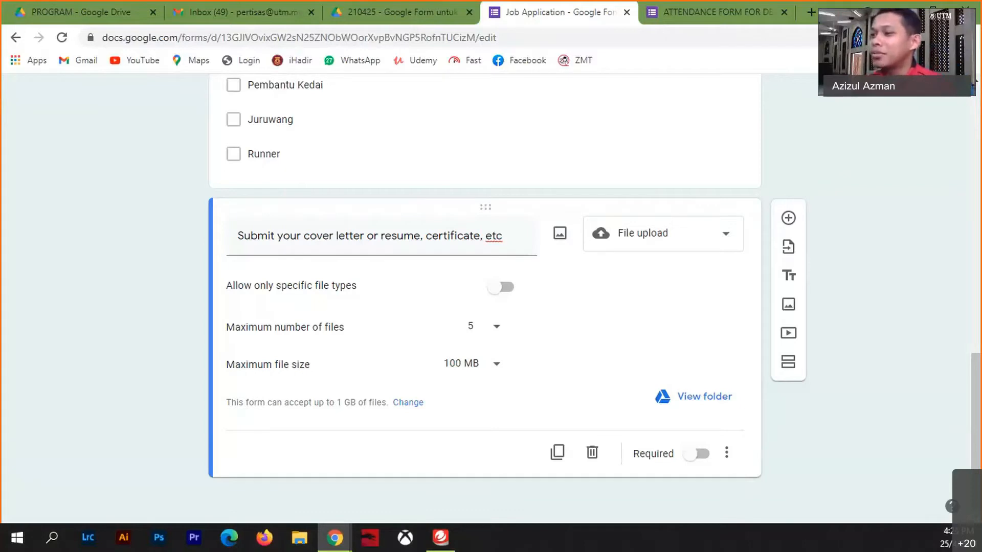
{"action": "left_click", "coordinate": [693, 455]}
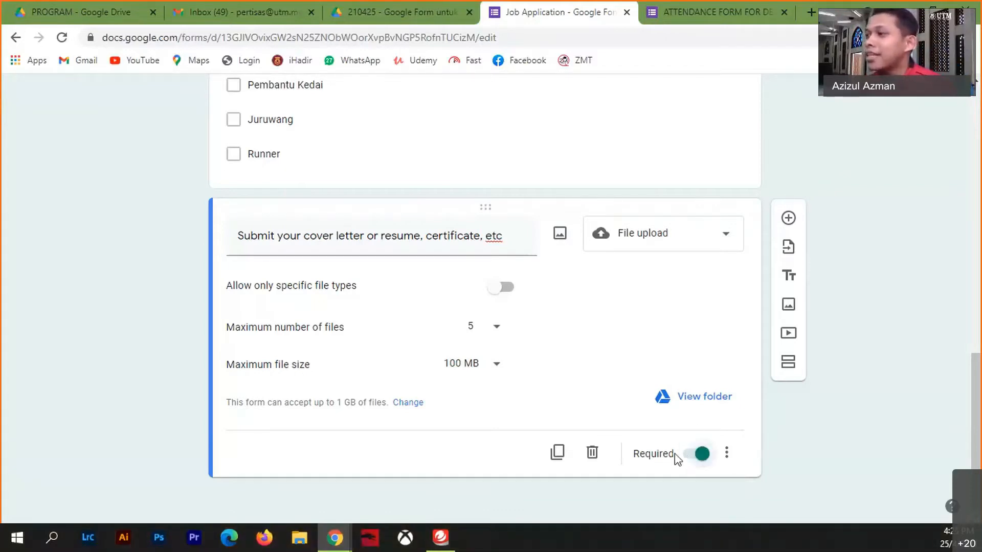
{"action": "scroll", "coordinate": [717, 285], "scroll_direction": "up", "scroll_amount": 15}
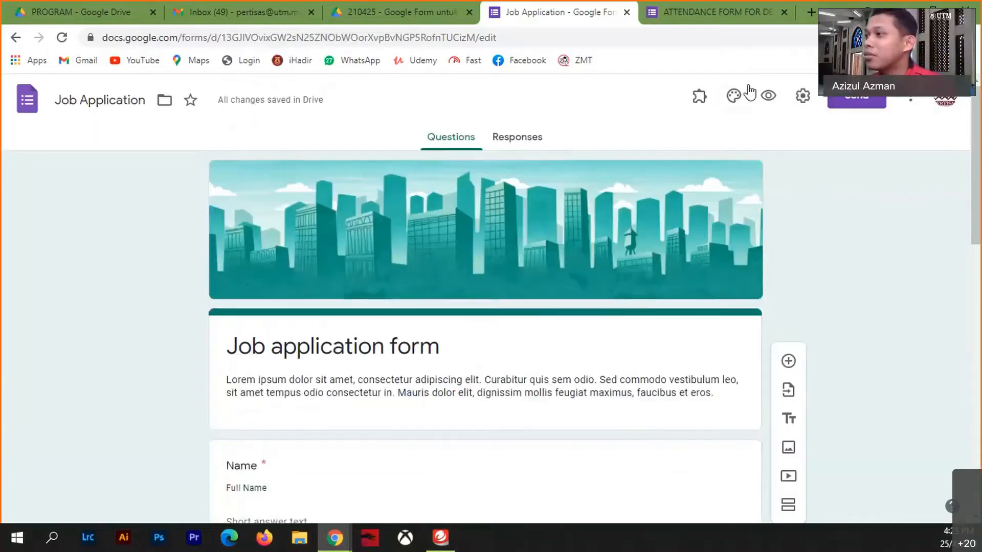
- Preview the form and upload the '210228 - iMEDiTEC 2021 Poster v2' file from the computer
{"action": "left_click", "coordinate": [768, 95]}
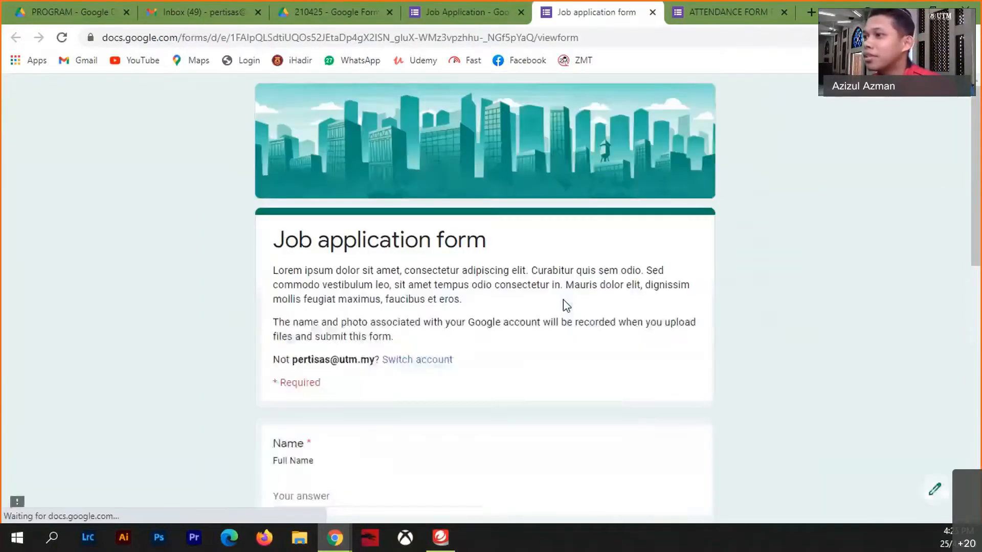
{"action": "scroll", "coordinate": [563, 299], "scroll_direction": "down", "scroll_amount": 15}
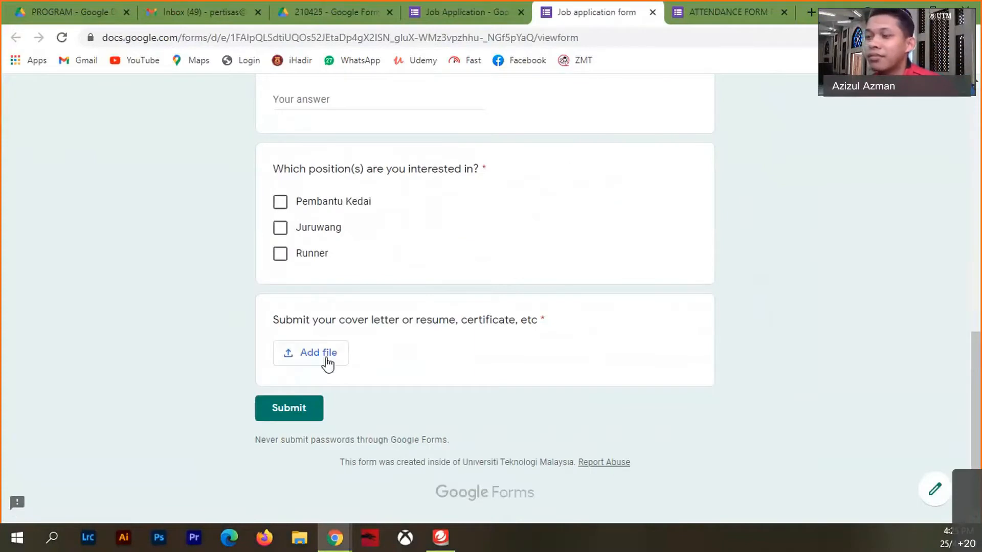
{"action": "left_click", "coordinate": [325, 360]}
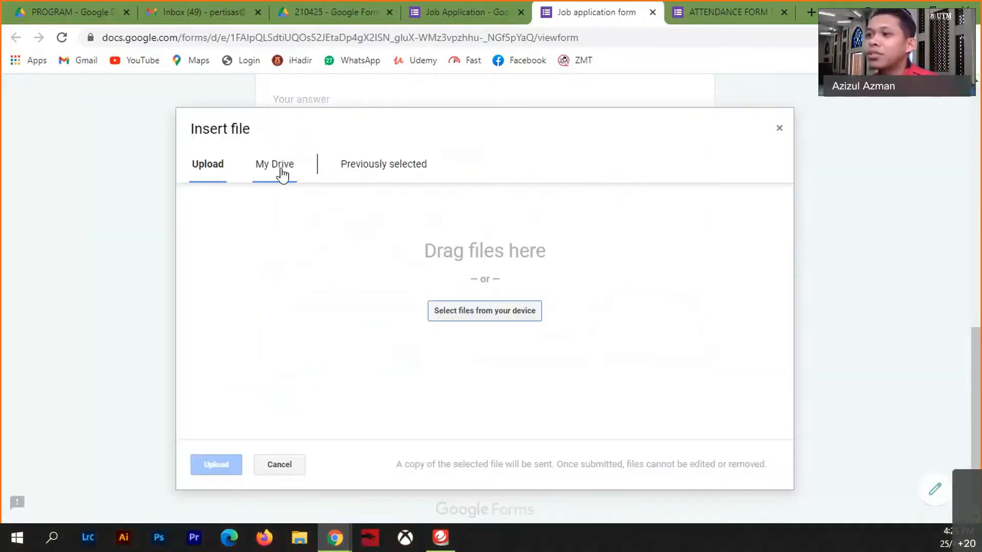
{"action": "left_click", "coordinate": [282, 175]}
{"action": "left_click", "coordinate": [219, 178]}
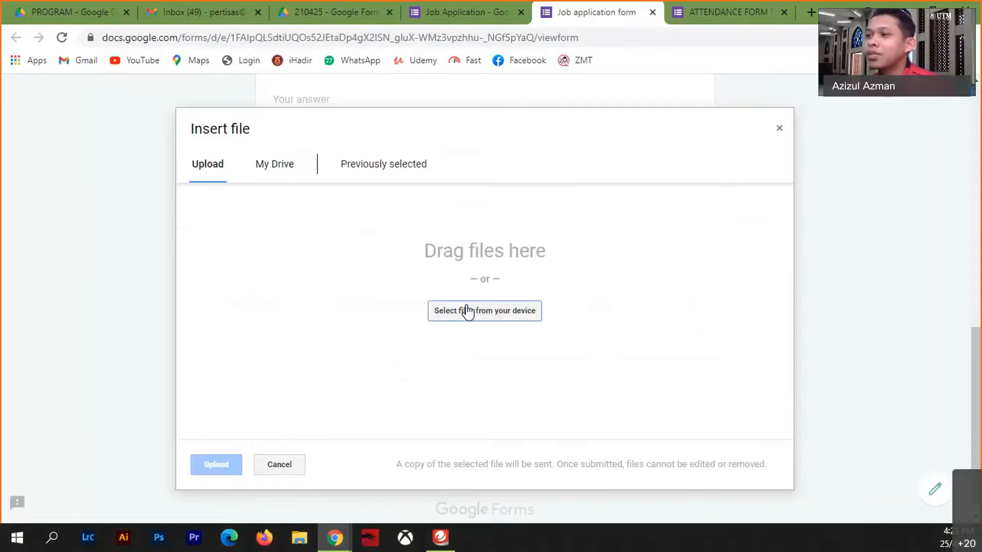
{"action": "left_click", "coordinate": [468, 312]}
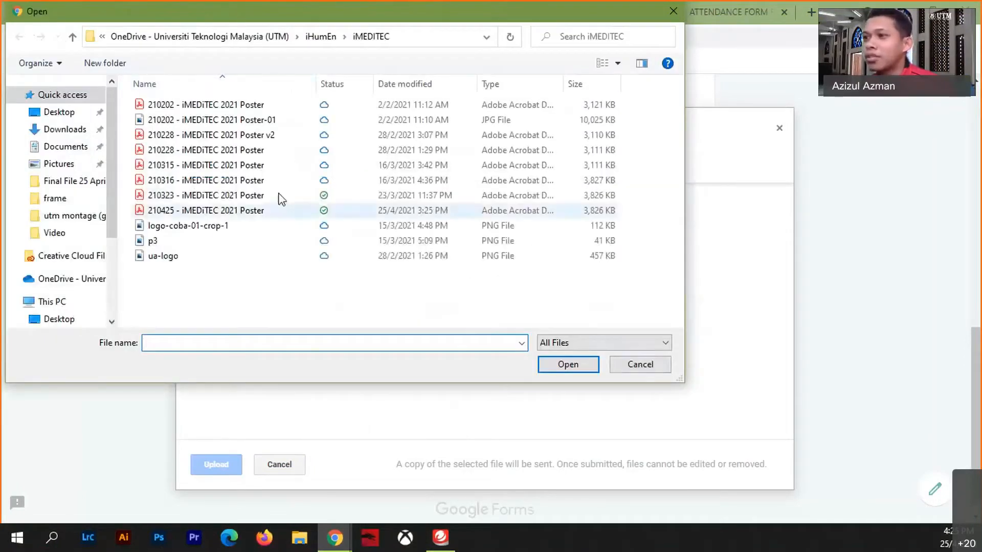
{"action": "left_click", "coordinate": [241, 135]}
{"action": "left_click", "coordinate": [557, 365]}
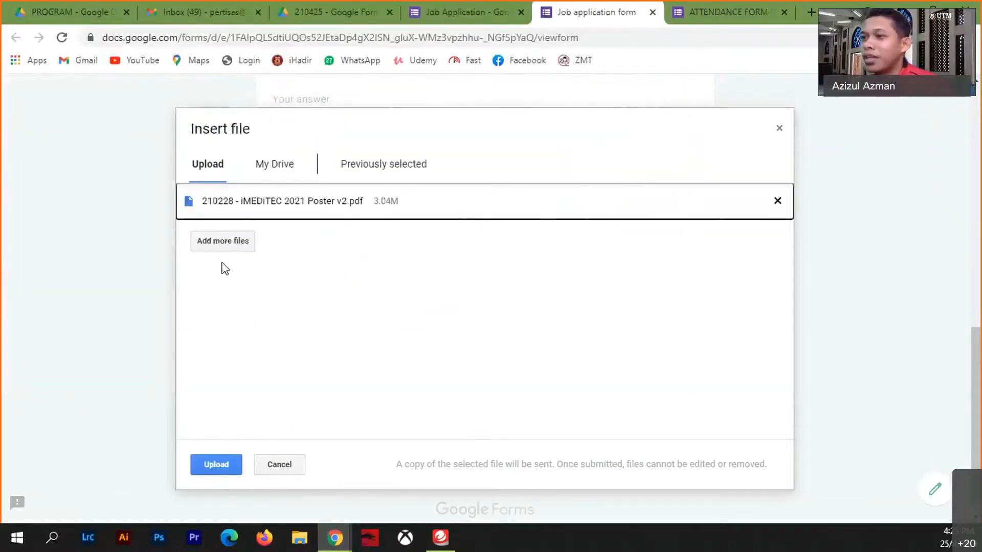
- Add four more files: the 210425 and 210323 posters, ua-logo and p3.png
{"action": "left_click", "coordinate": [231, 241]}
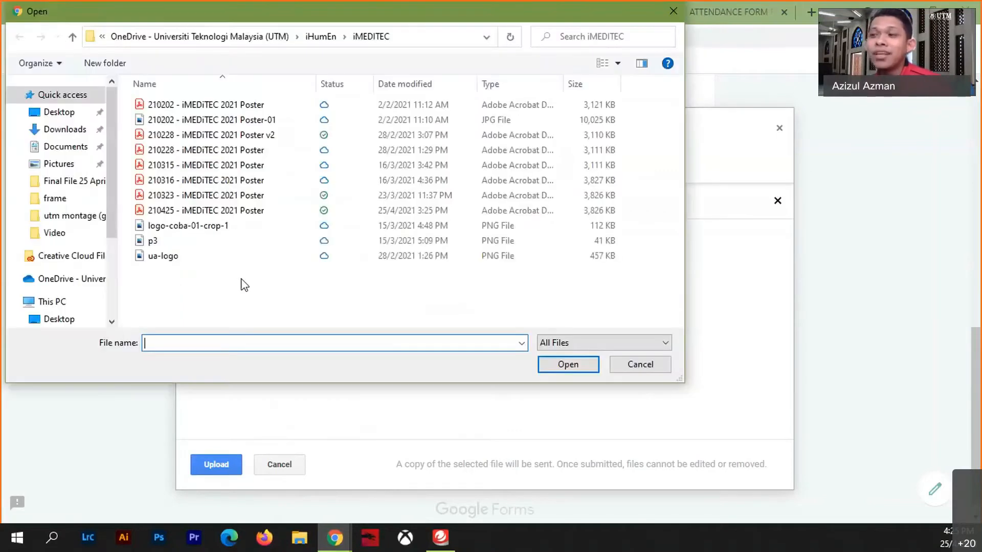
{"action": "left_click", "coordinate": [193, 211]}
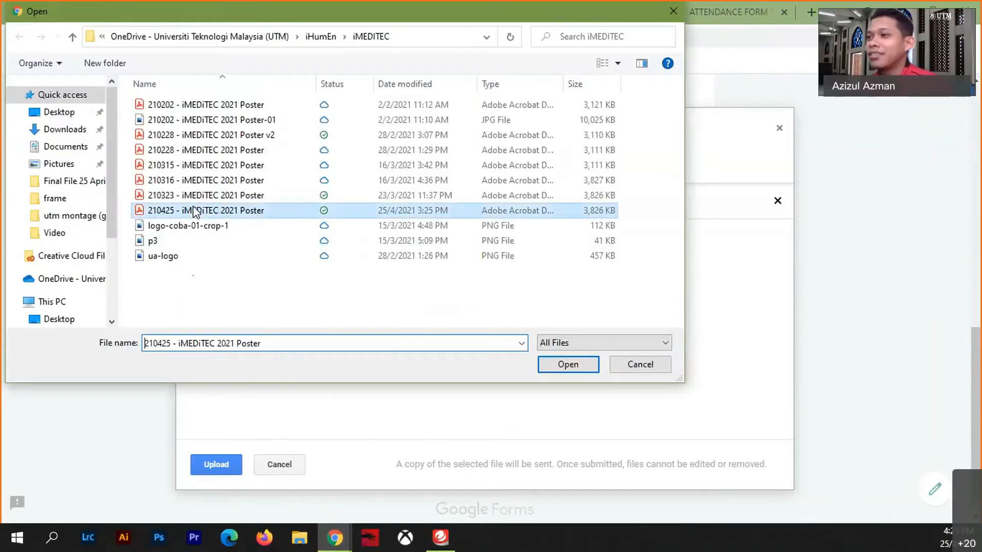
{"action": "left_click", "coordinate": [567, 365]}
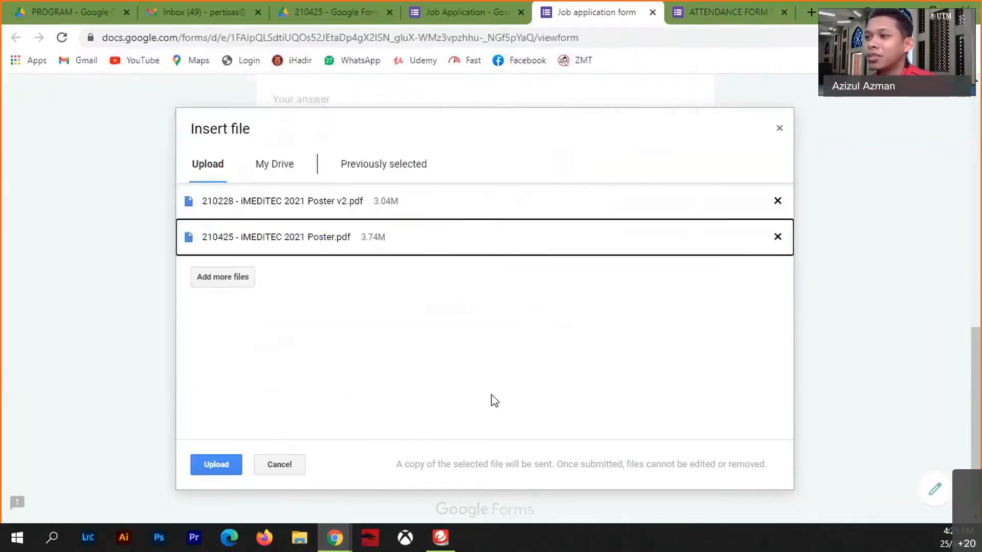
{"action": "left_click", "coordinate": [231, 282]}
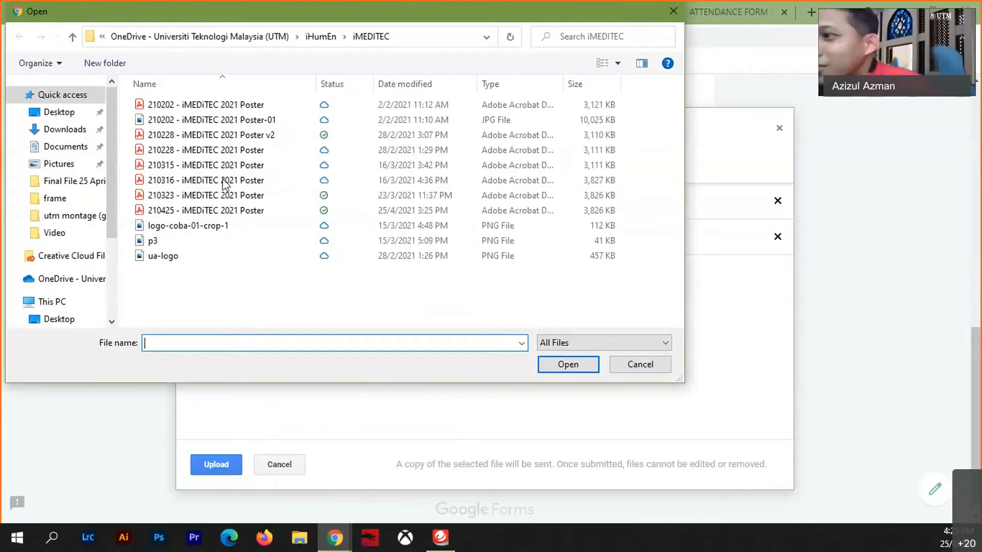
{"action": "left_click", "coordinate": [244, 198]}
{"action": "left_click", "coordinate": [580, 368]}
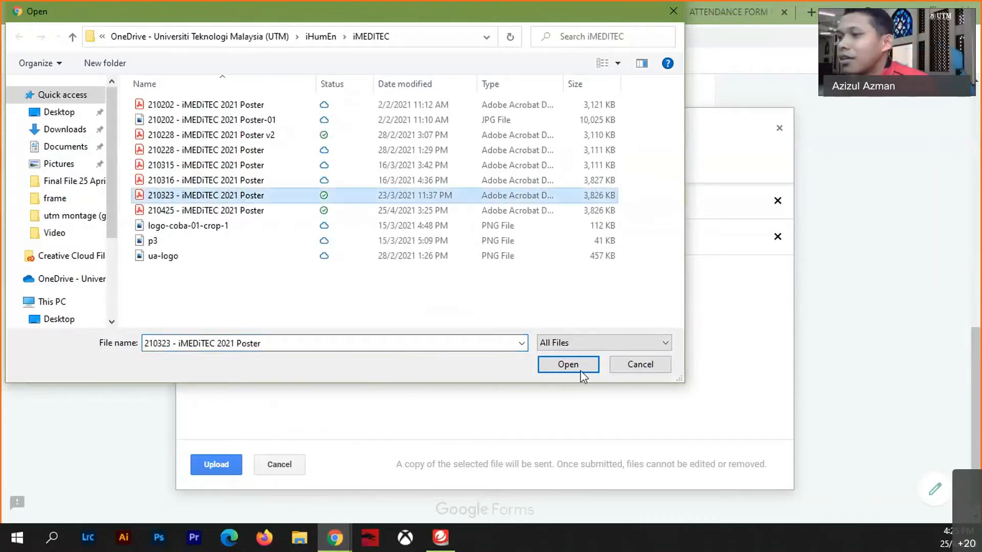
{"action": "left_click", "coordinate": [238, 314]}
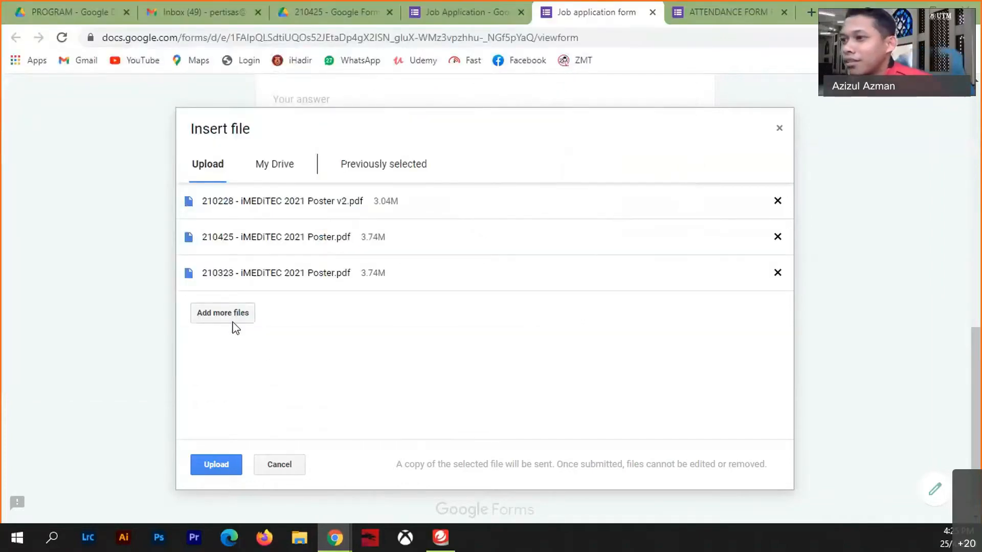
{"action": "left_click", "coordinate": [183, 256]}
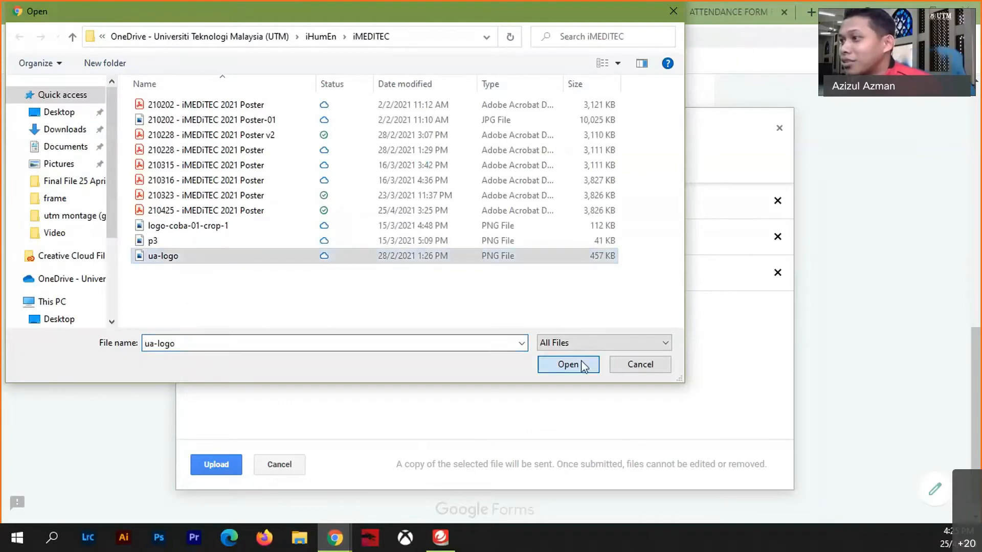
{"action": "left_click", "coordinate": [567, 365]}
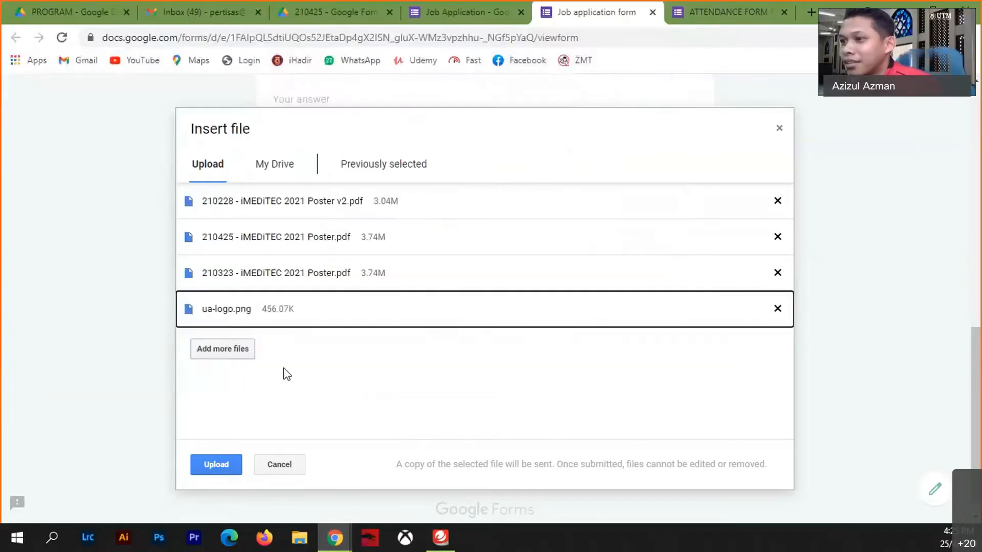
{"action": "left_click", "coordinate": [212, 348]}
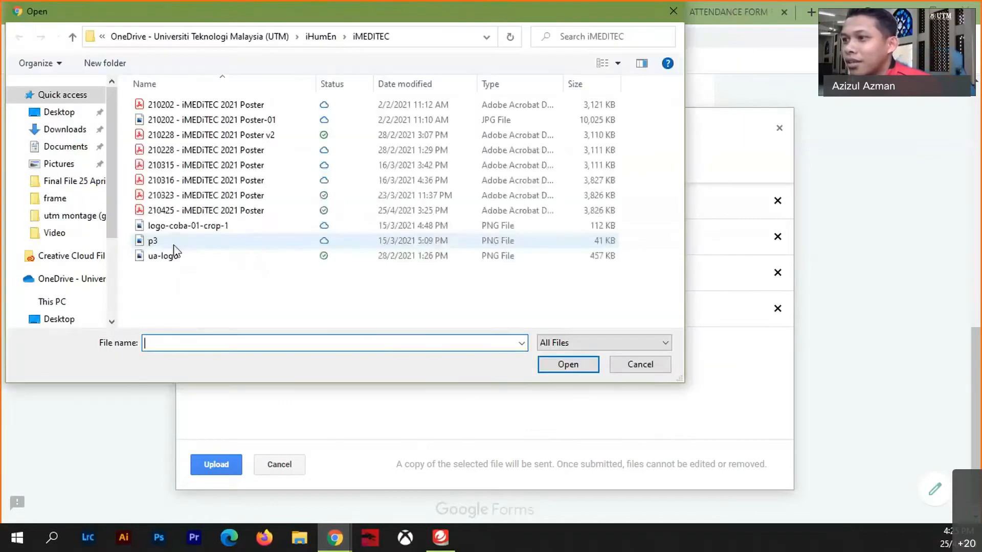
{"action": "left_click", "coordinate": [154, 240]}
{"action": "left_click", "coordinate": [565, 365]}
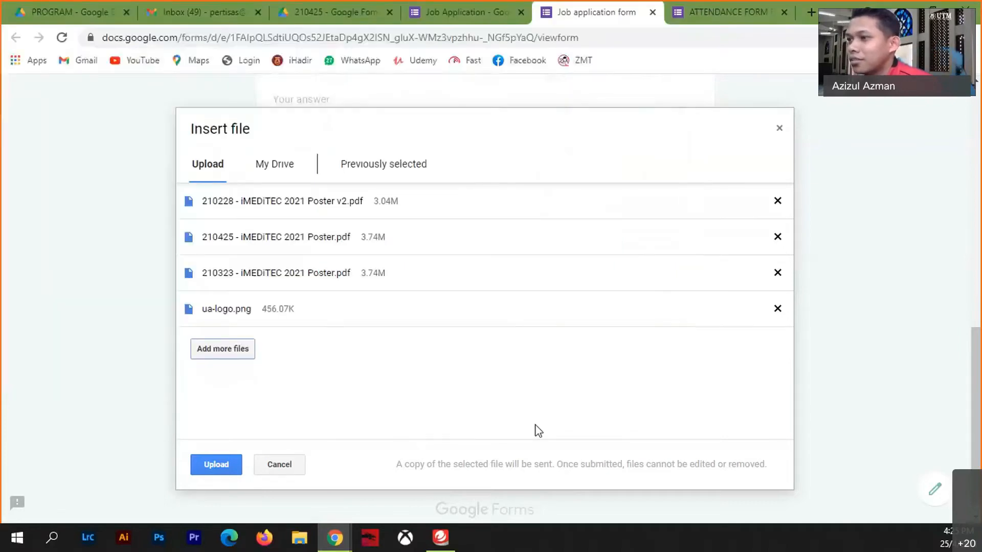
- Try a sixth file to hit the 5-item limit, submit empty, and return to the editor
{"action": "left_click", "coordinate": [213, 389]}
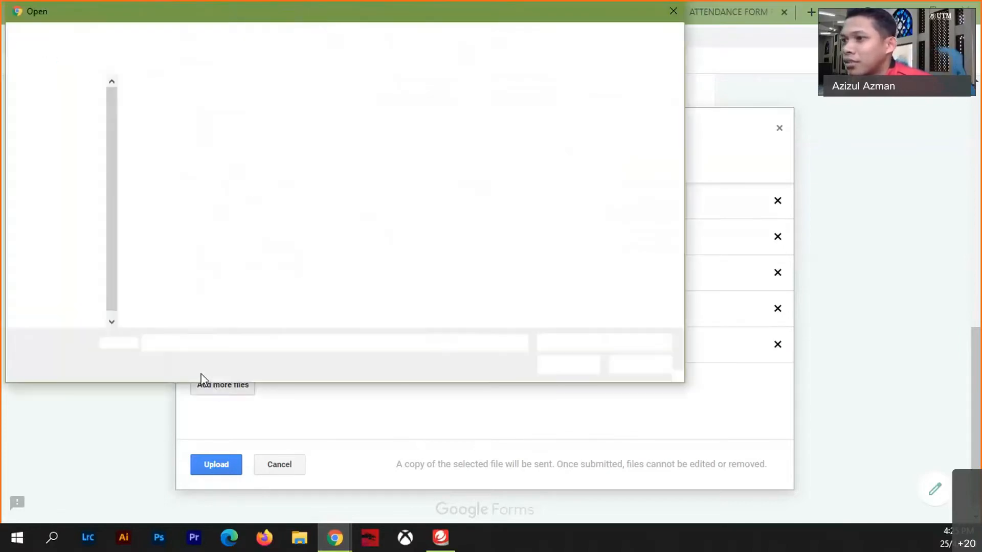
{"action": "left_click", "coordinate": [171, 230]}
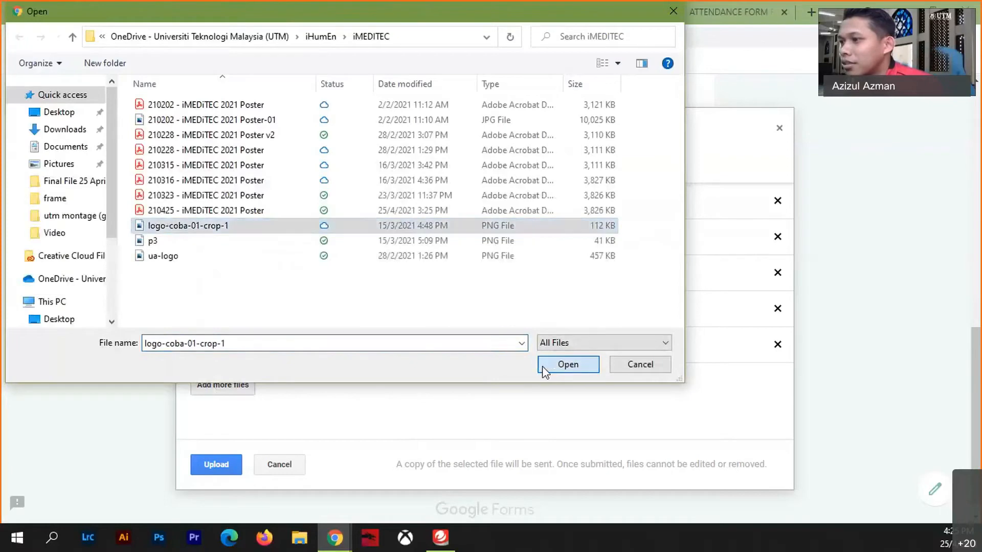
{"action": "left_click", "coordinate": [546, 366]}
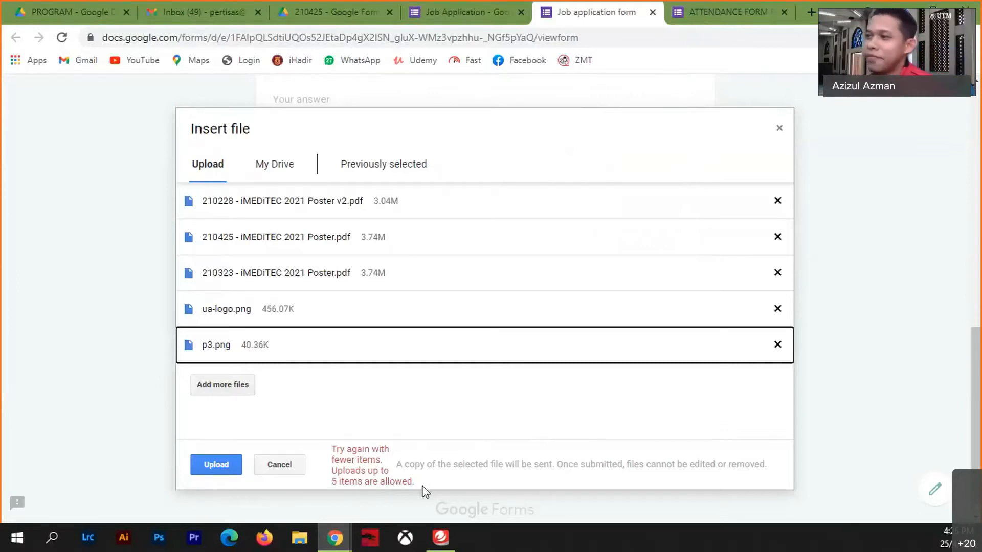
{"action": "left_click", "coordinate": [780, 129]}
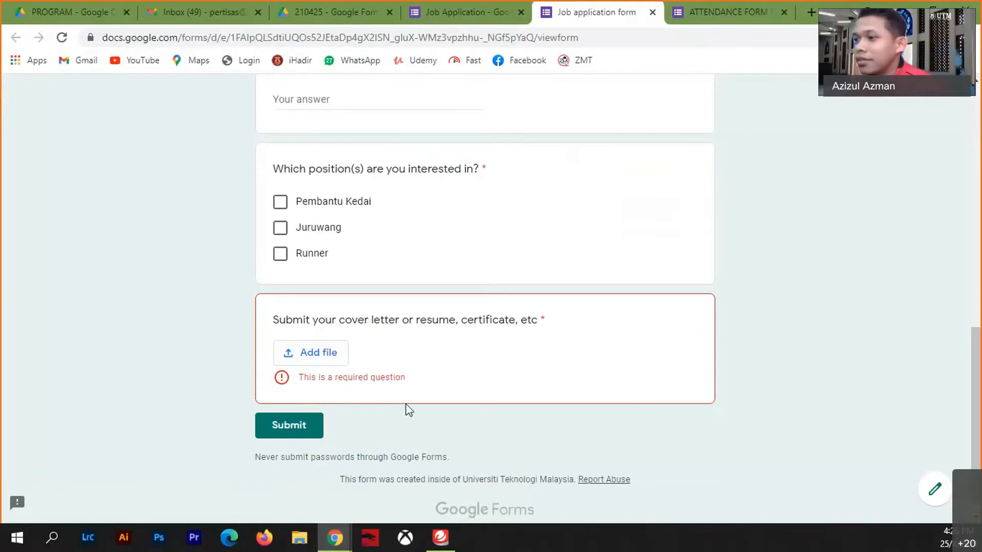
{"action": "left_click", "coordinate": [302, 429]}
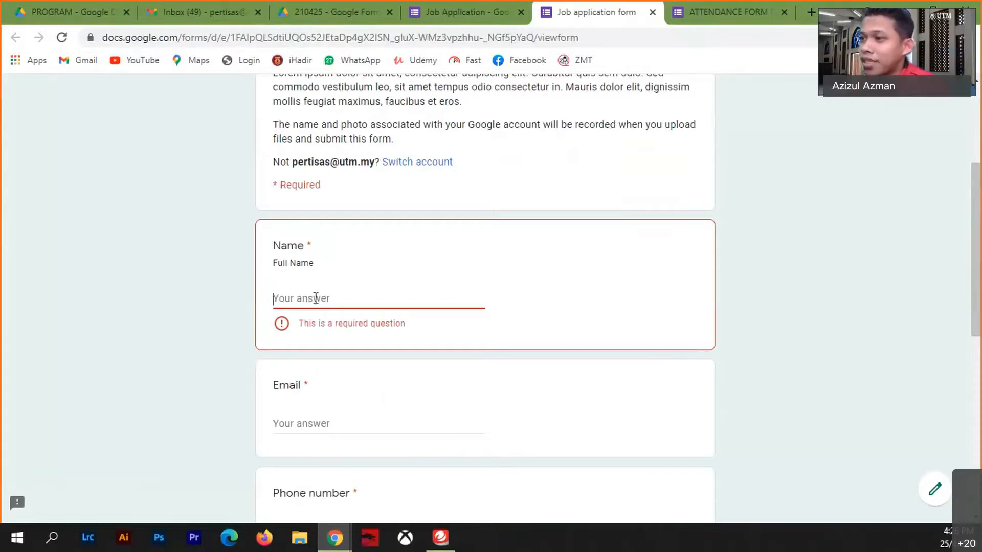
{"action": "left_click", "coordinate": [460, 13]}
{"action": "scroll", "coordinate": [385, 293], "scroll_direction": "down", "scroll_amount": 7}
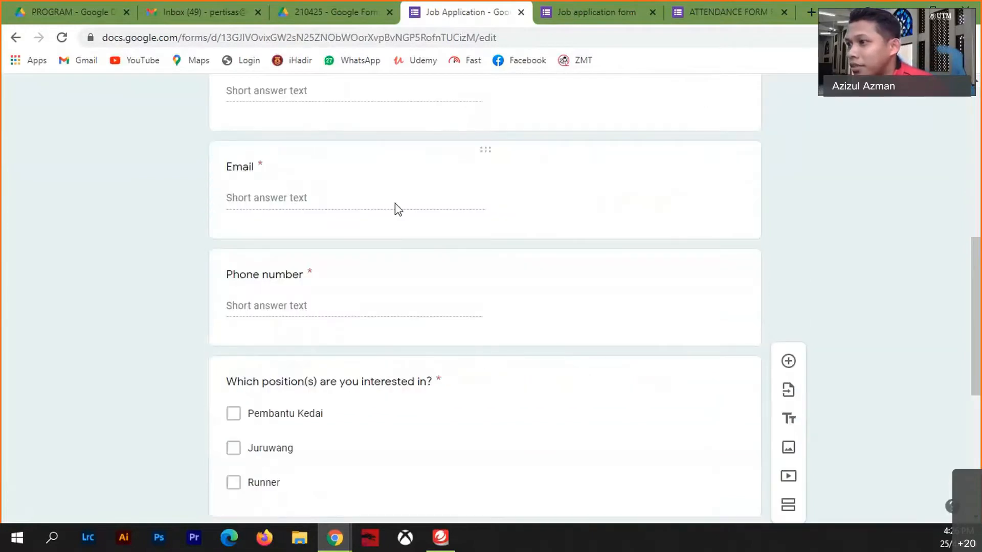
{"action": "scroll", "coordinate": [386, 204], "scroll_direction": "up", "scroll_amount": 4}
{"action": "left_click", "coordinate": [363, 267]}
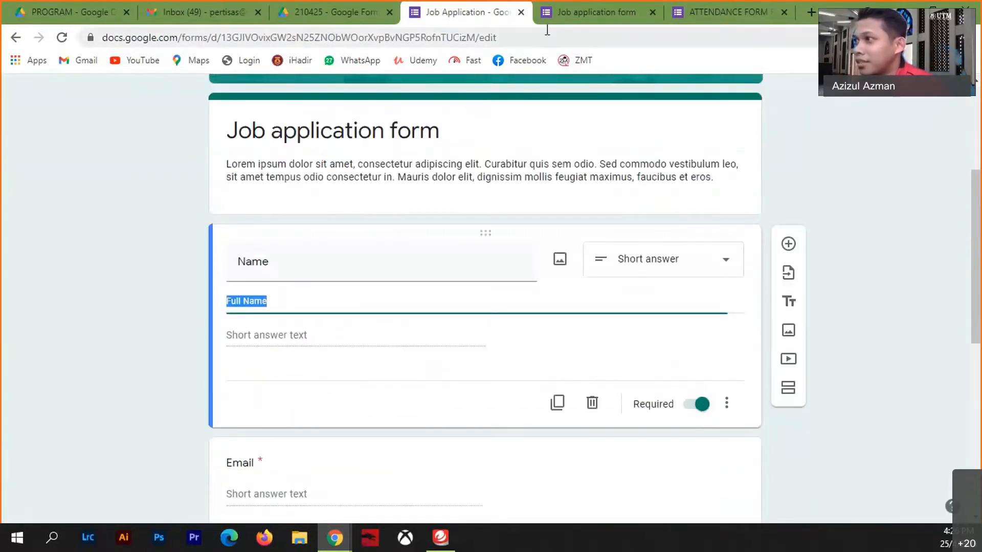
{"action": "left_click", "coordinate": [604, 20]}
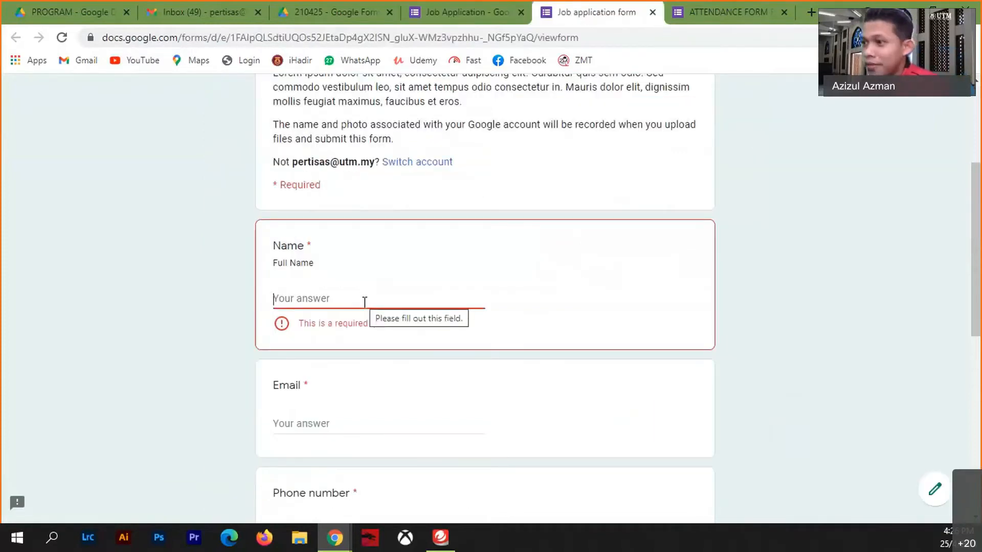
{"action": "left_click", "coordinate": [439, 23]}
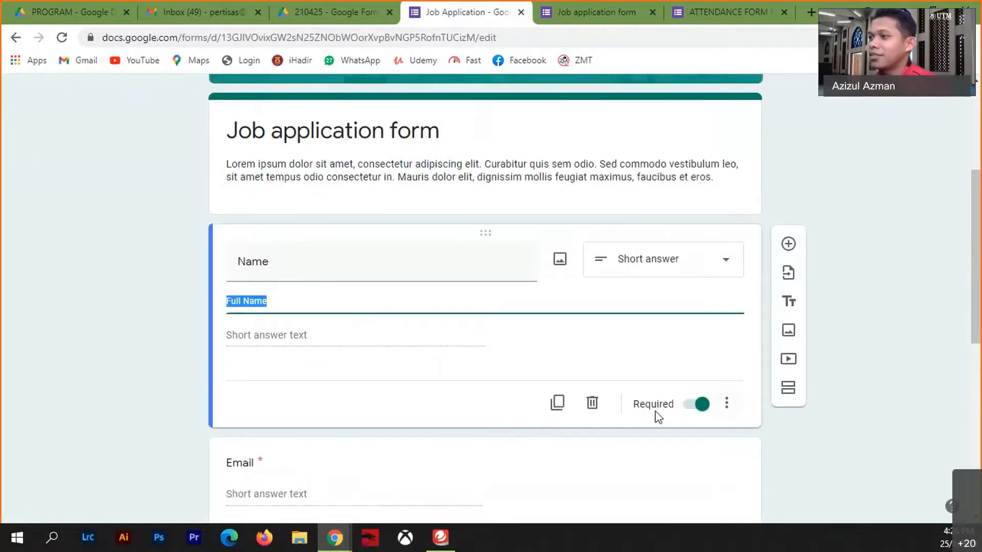
{"action": "scroll", "coordinate": [493, 359], "scroll_direction": "down", "scroll_amount": 4}
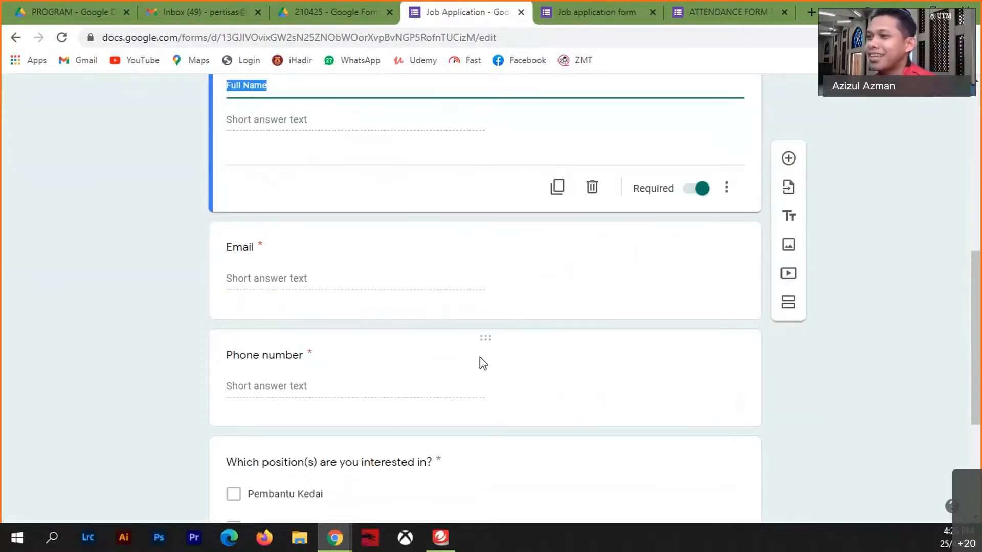
{"action": "scroll", "coordinate": [438, 346], "scroll_direction": "up", "scroll_amount": 4}
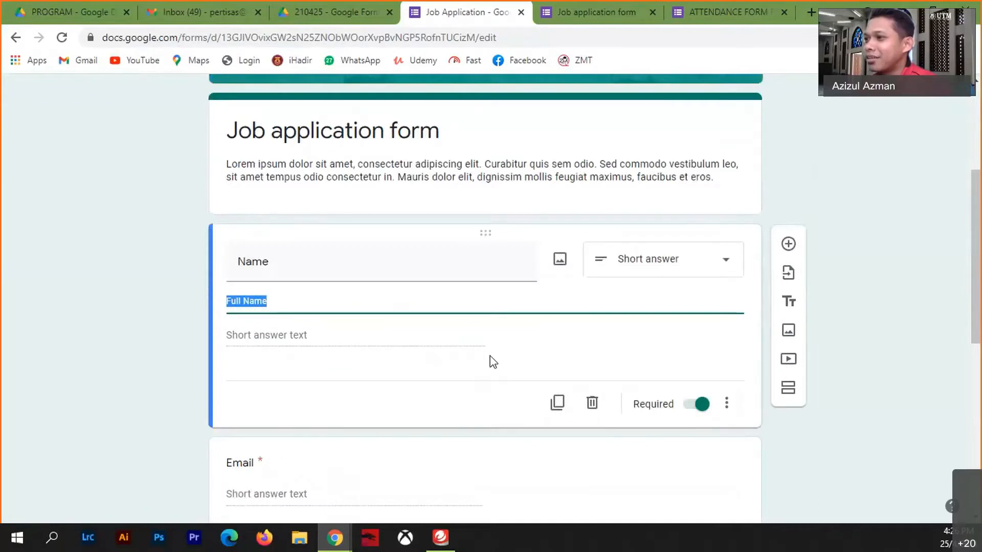
{"action": "left_click", "coordinate": [790, 245]}
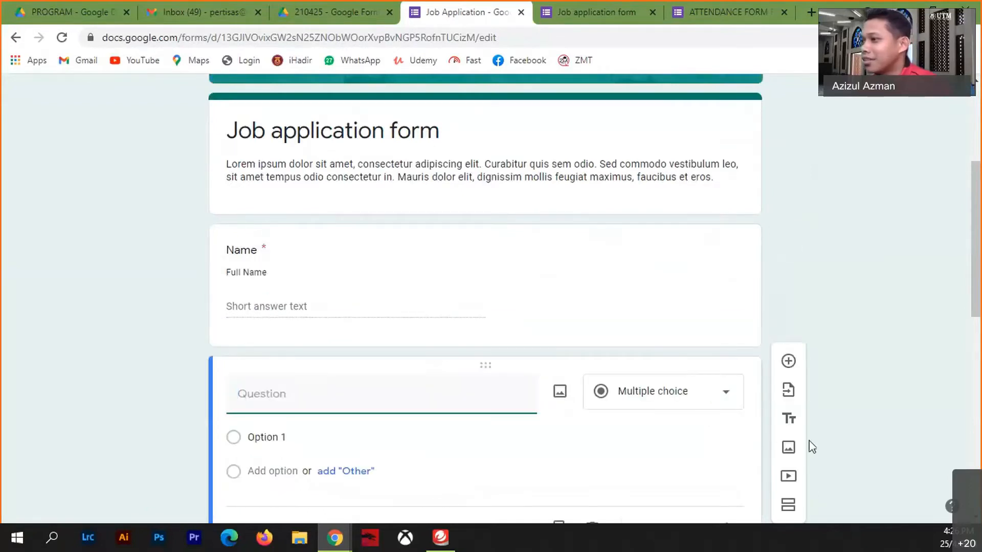
{"action": "left_click", "coordinate": [788, 358]}
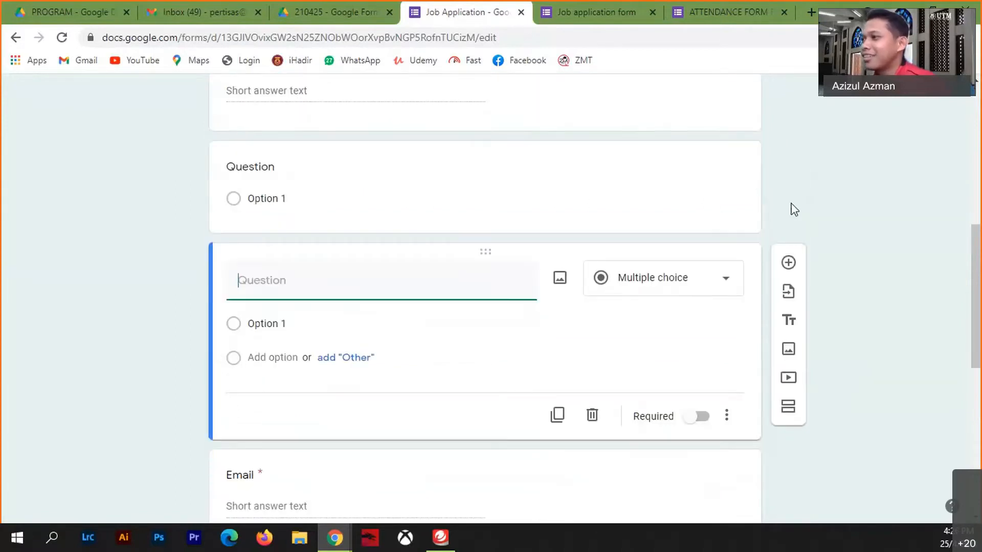
{"action": "left_click", "coordinate": [561, 196]}
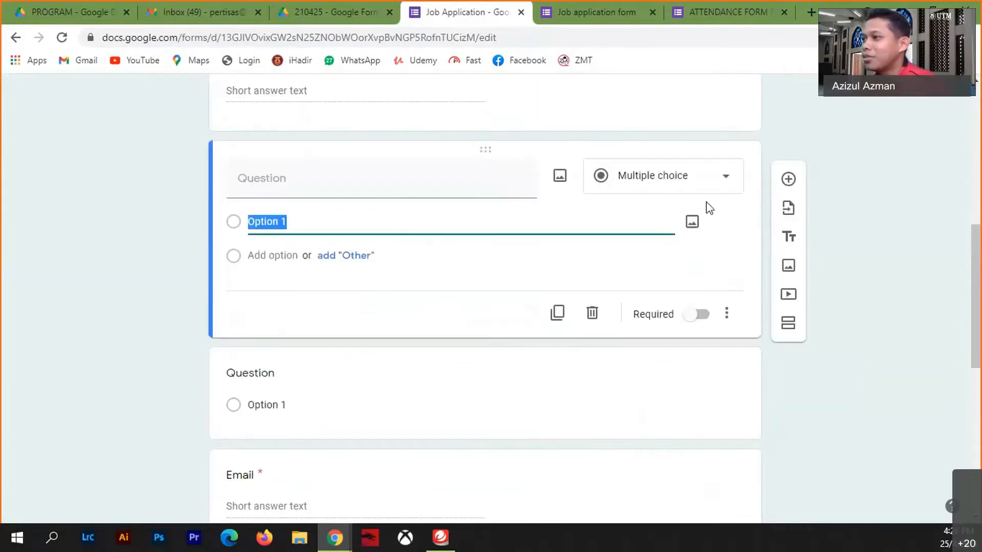
{"action": "left_click", "coordinate": [591, 316]}
{"action": "left_click", "coordinate": [631, 276]}
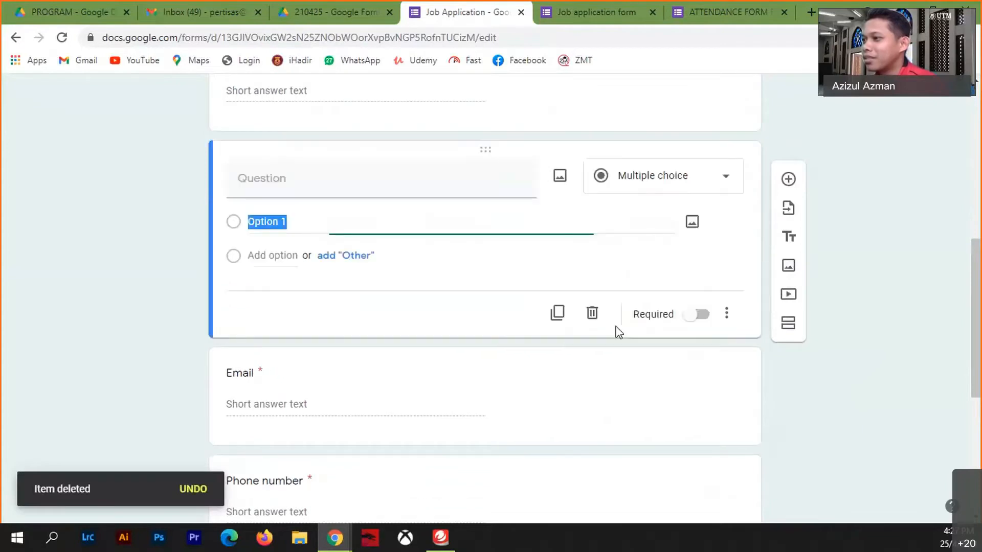
{"action": "left_click", "coordinate": [592, 314]}
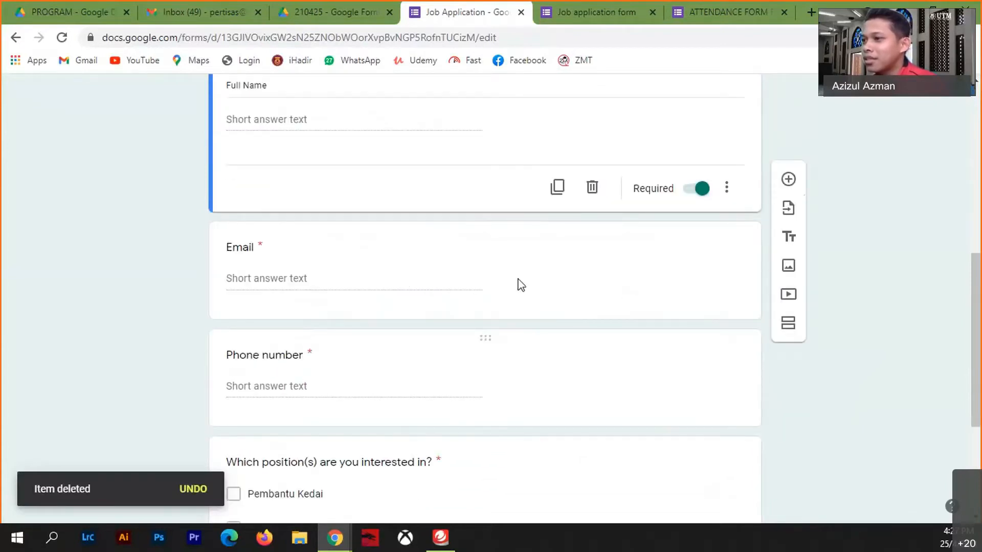
- Duplicate the Phone number question and retitle the copy 'Home Address'
{"action": "left_click", "coordinate": [507, 378]}
{"action": "left_click", "coordinate": [557, 397]}
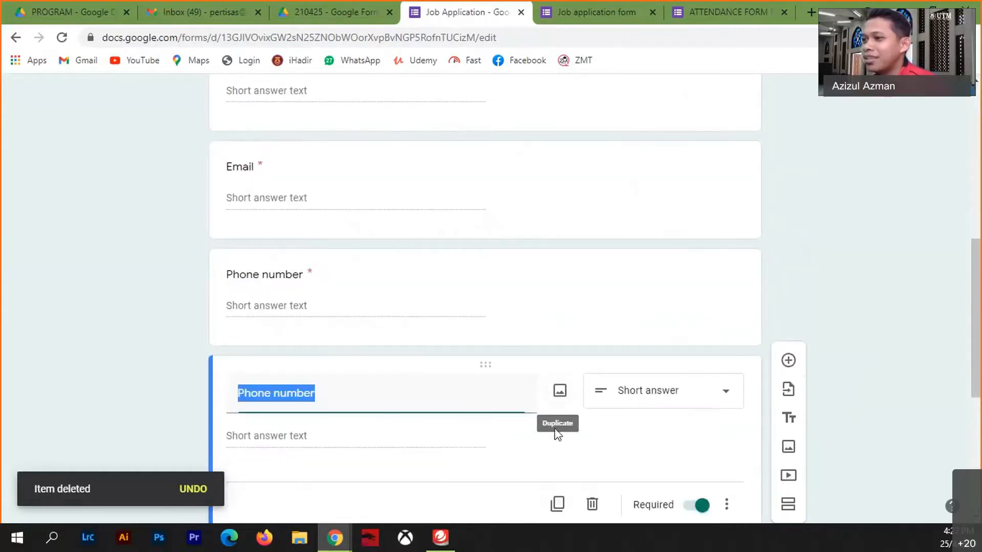
{"action": "type", "text": "Add"}
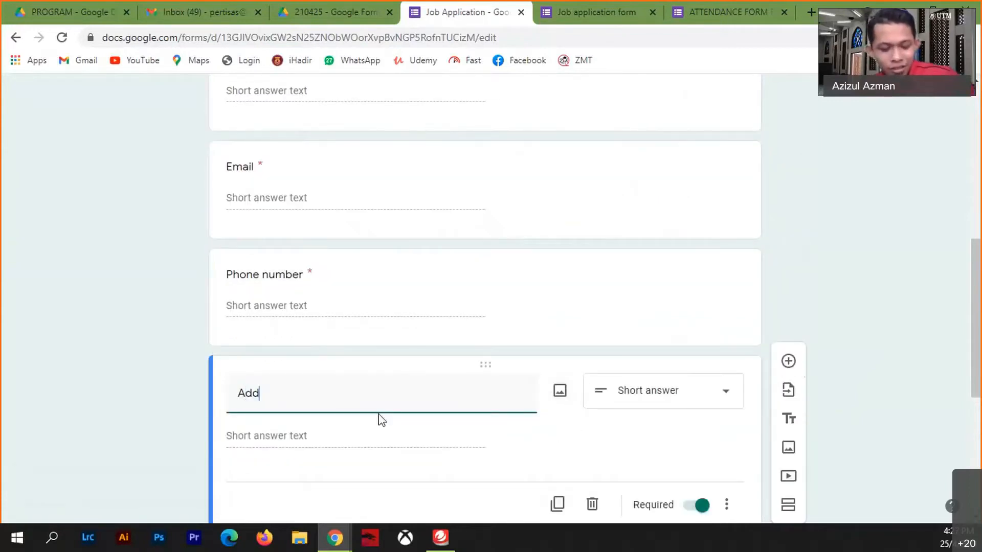
{"action": "type", "text": "ress"}
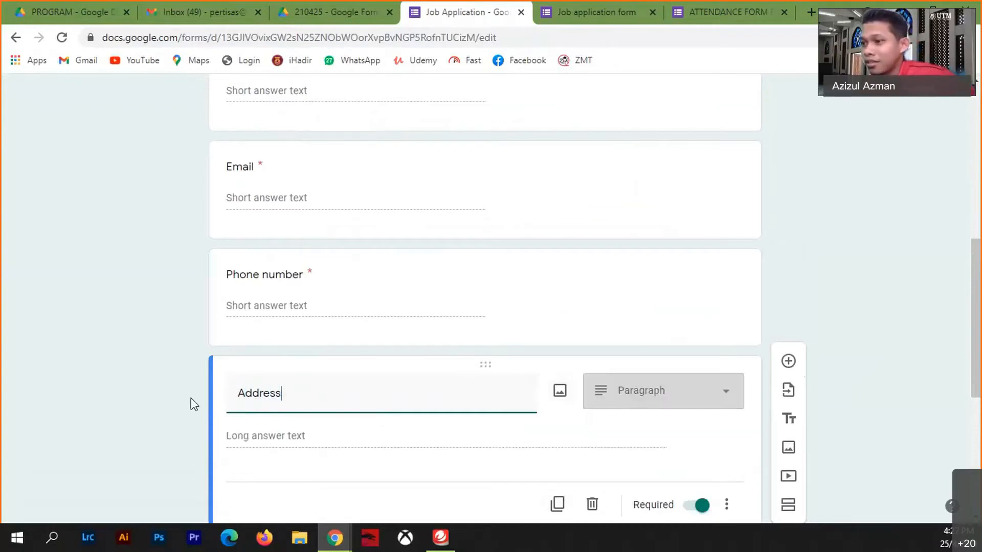
{"action": "left_click", "coordinate": [238, 394]}
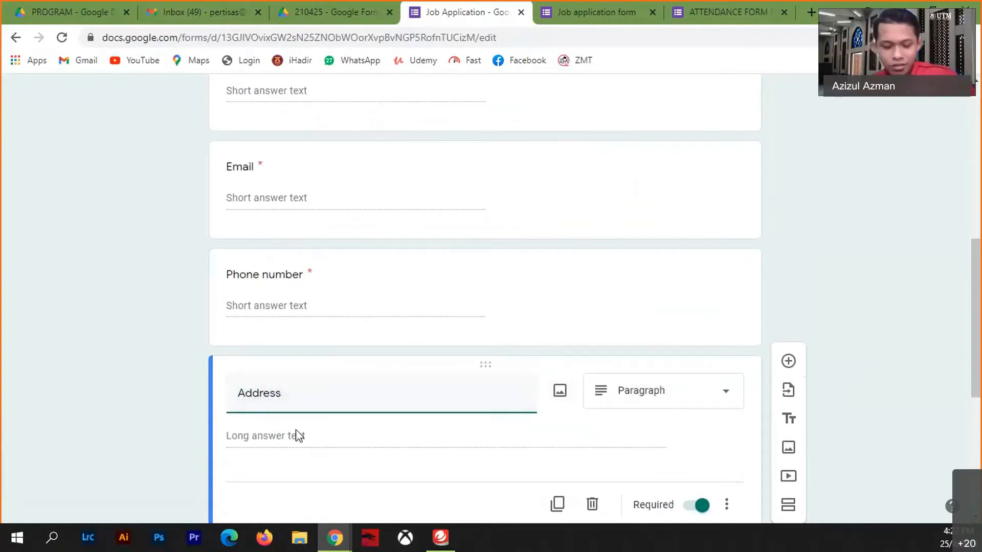
{"action": "type", "text": "Home"}
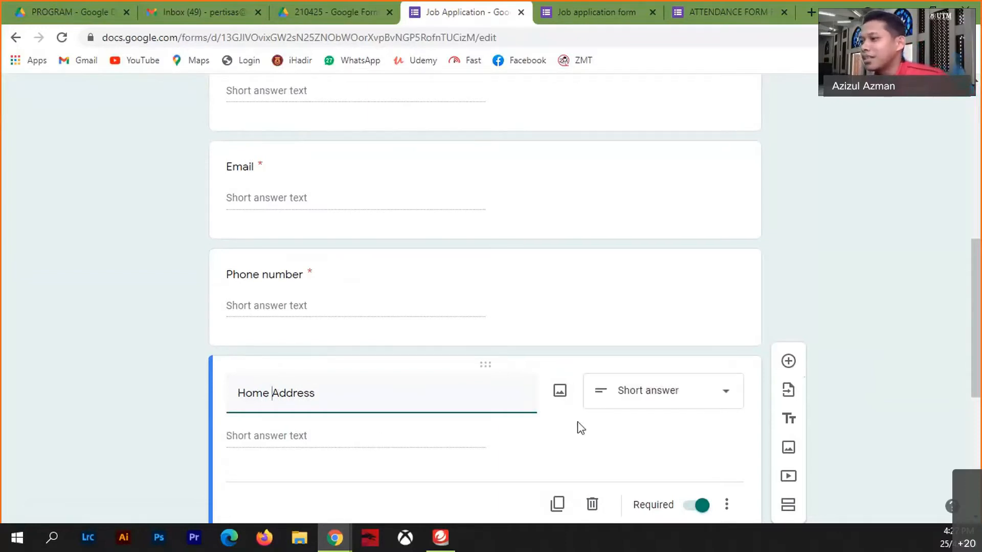
- Change the Home Address question type to Paragraph
{"action": "left_click", "coordinate": [718, 398]}
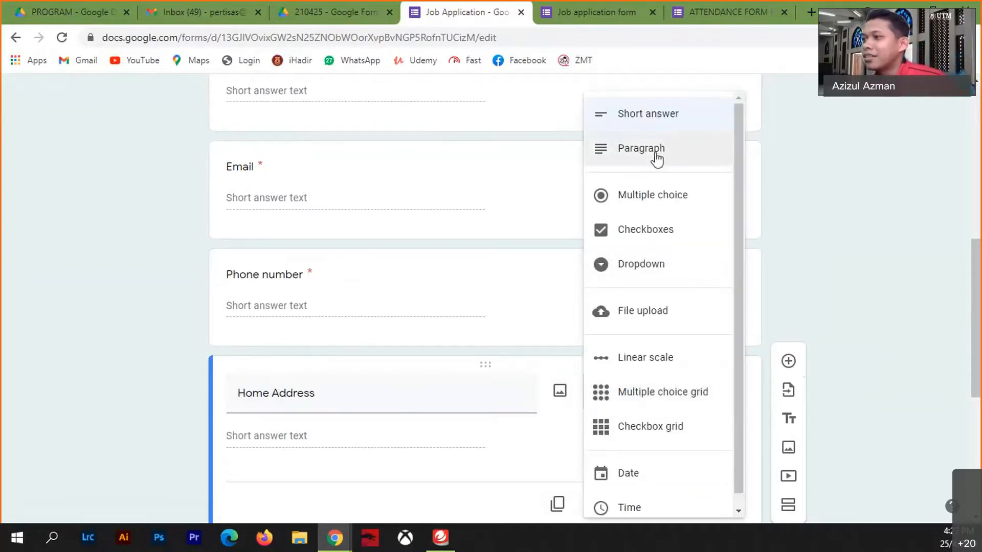
{"action": "left_click", "coordinate": [657, 155]}
{"action": "scroll", "coordinate": [451, 465], "scroll_direction": "down", "scroll_amount": 4}
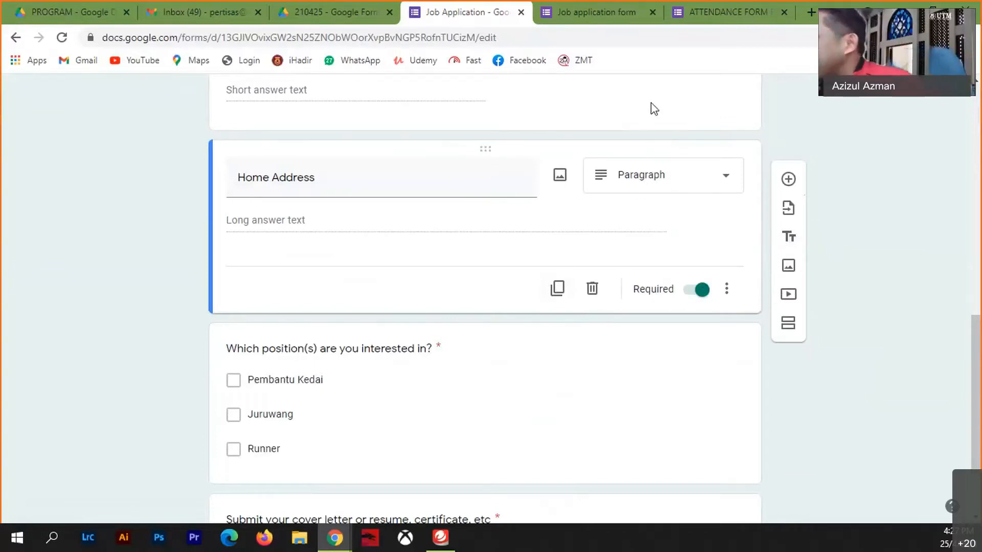
{"action": "scroll", "coordinate": [489, 408], "scroll_direction": "up", "scroll_amount": 8}
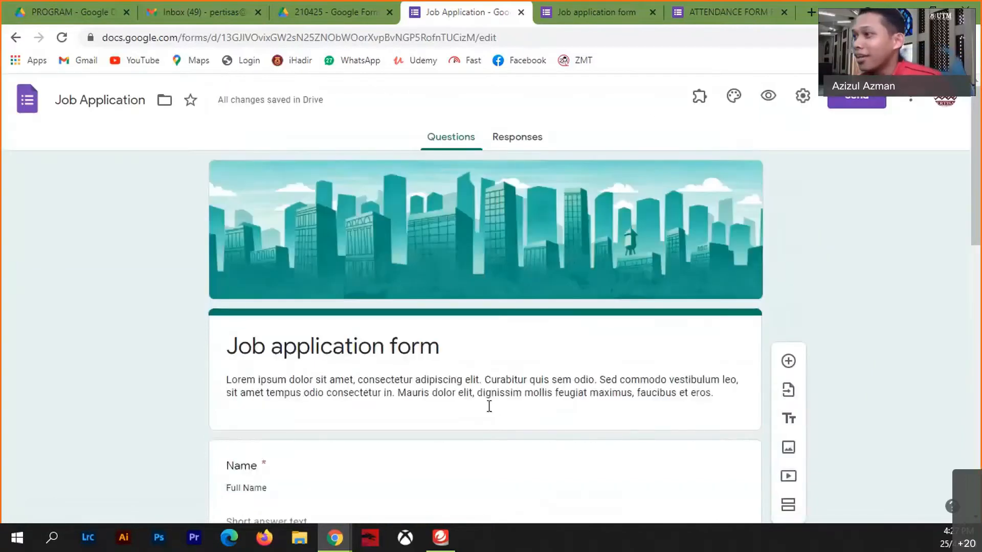
- With the Name question selected, close the old 'Job application form' preview tab
{"action": "scroll", "coordinate": [501, 424], "scroll_direction": "down", "scroll_amount": 8}
{"action": "scroll", "coordinate": [504, 430], "scroll_direction": "up", "scroll_amount": 4}
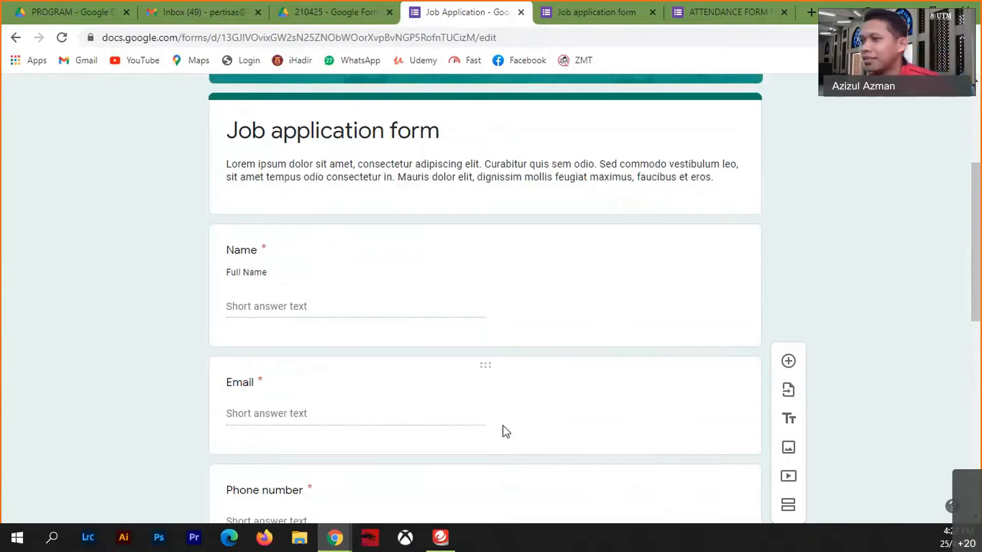
{"action": "left_click", "coordinate": [304, 306]}
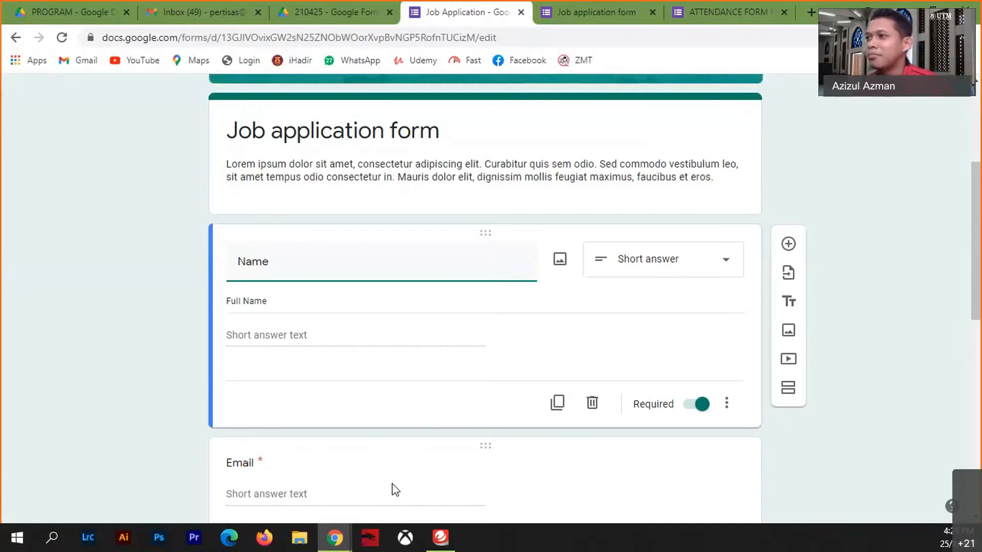
{"action": "left_click", "coordinate": [654, 11]}
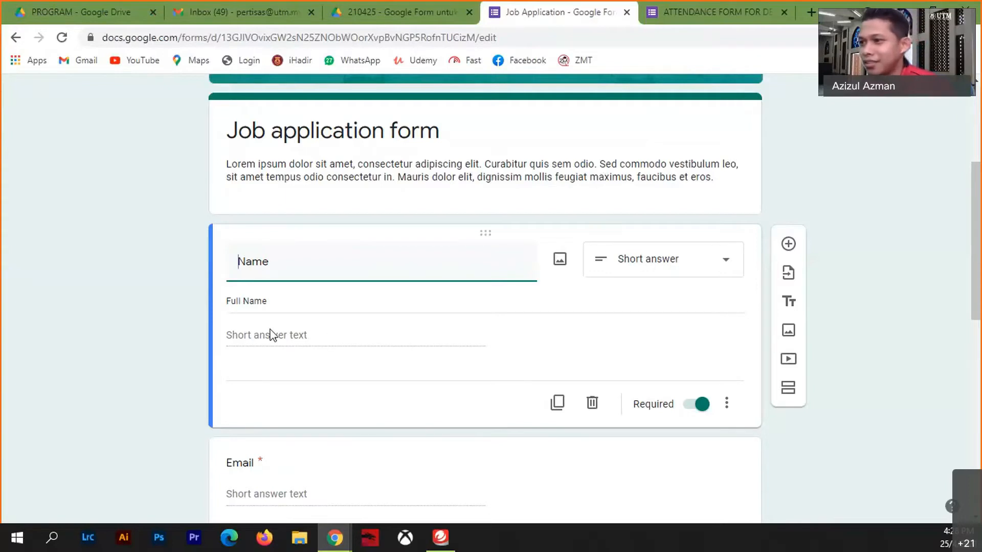
{"action": "left_click", "coordinate": [314, 301]}
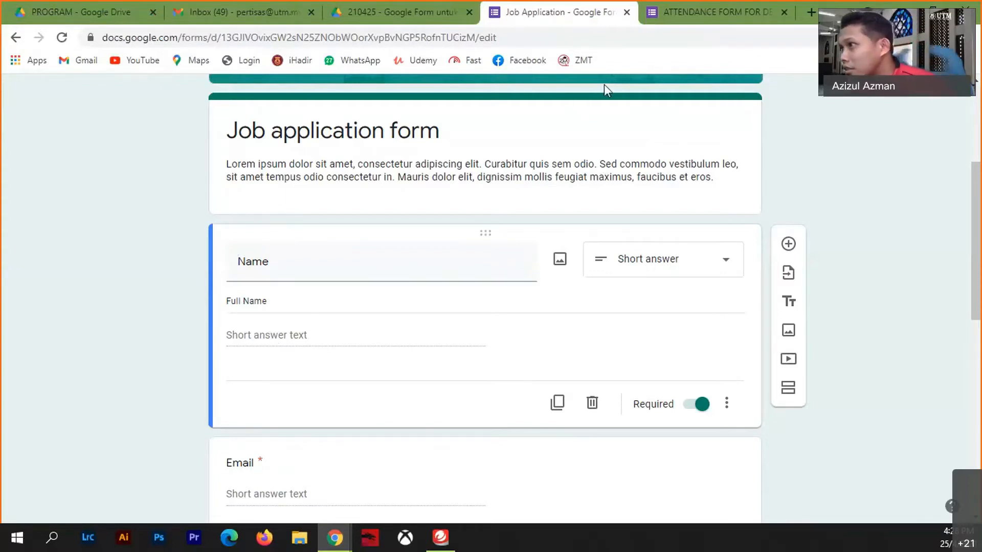
{"action": "scroll", "coordinate": [693, 193], "scroll_direction": "up", "scroll_amount": 5}
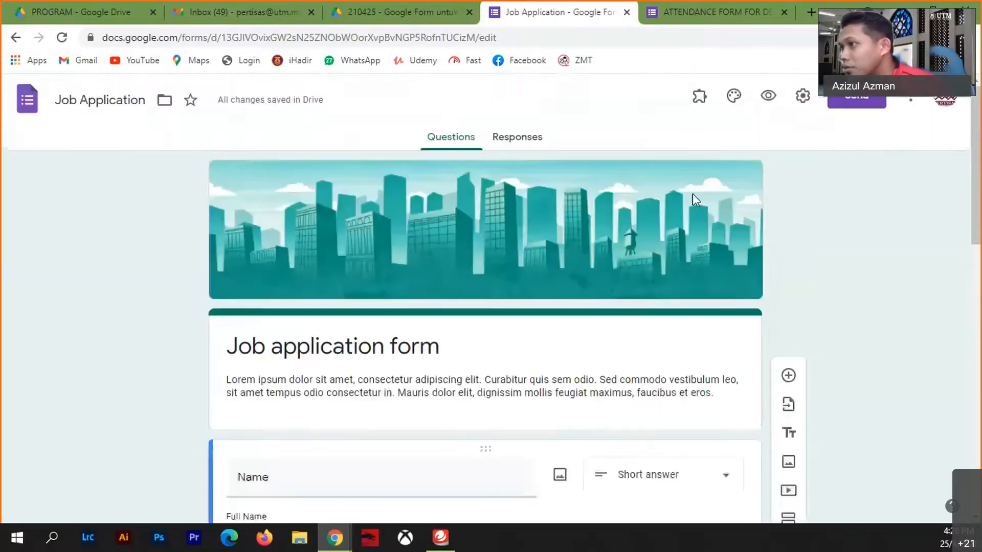
- Open the preview, type a test full name into Name, move to Email, then switch back to the editor
{"action": "left_click", "coordinate": [777, 100]}
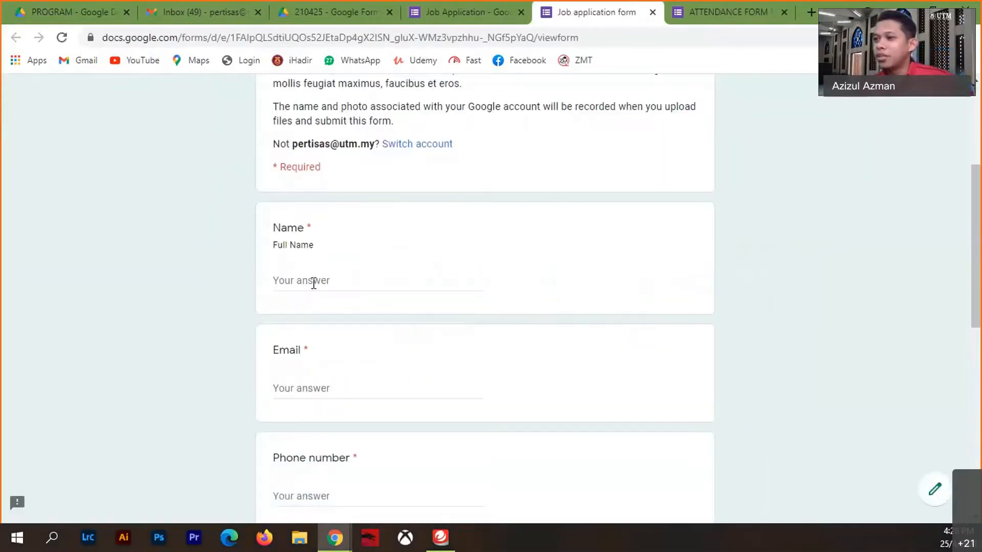
{"action": "left_click", "coordinate": [313, 281]}
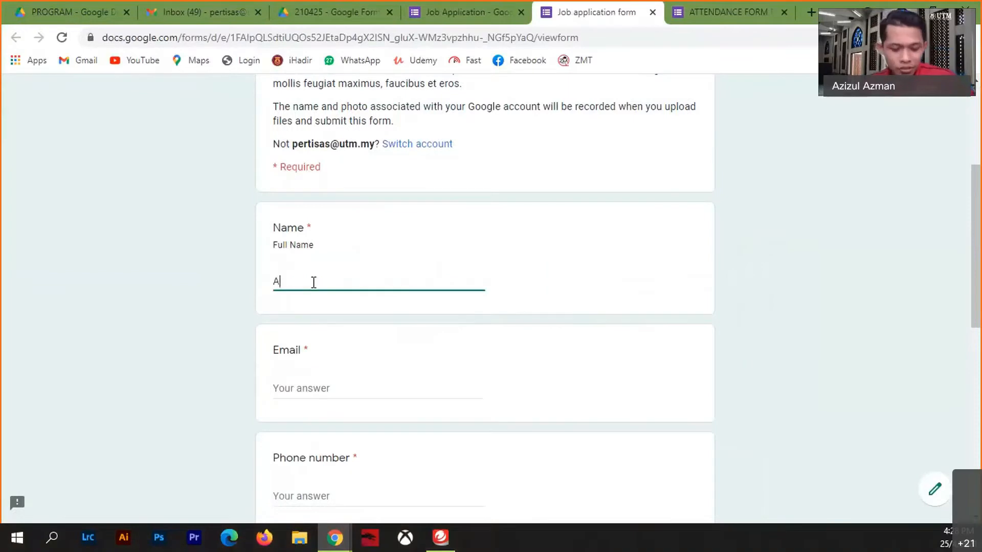
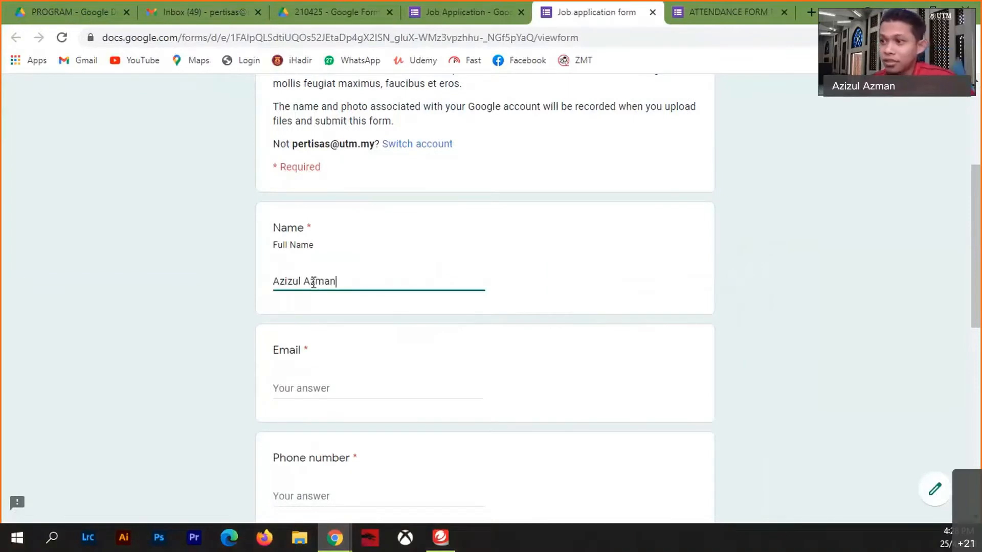
{"action": "left_click", "coordinate": [312, 388]}
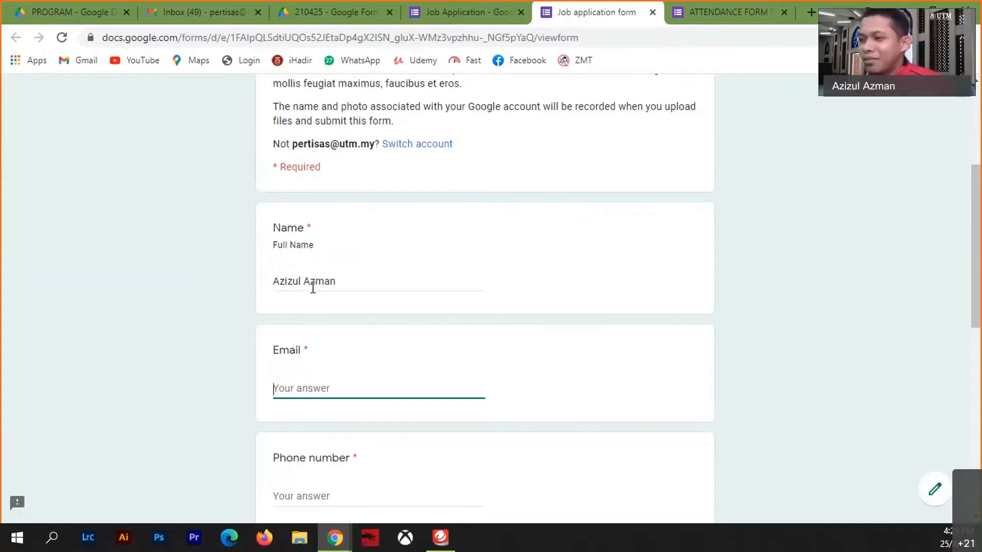
{"action": "left_click", "coordinate": [460, 20]}
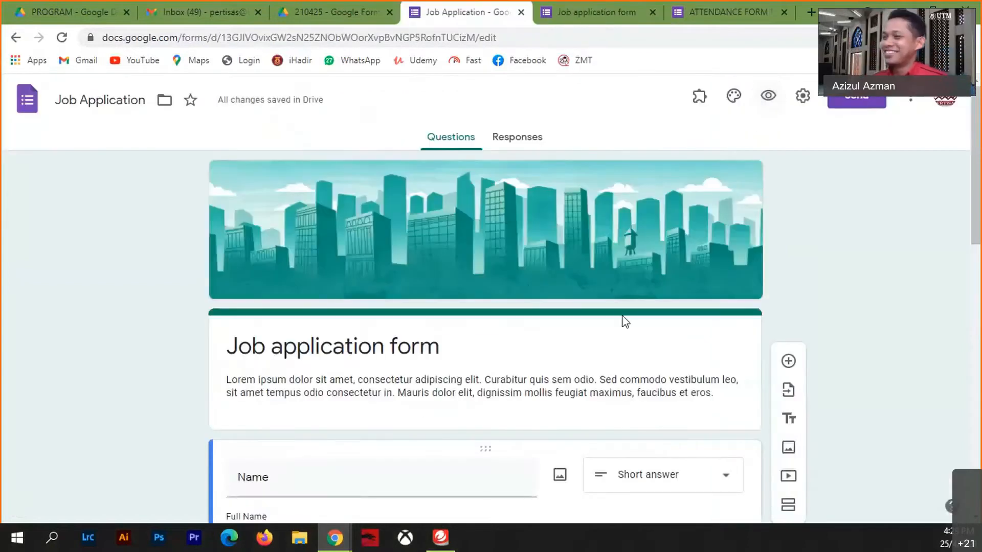
- Add response validation to the Name question
{"action": "scroll", "coordinate": [427, 417], "scroll_direction": "down", "scroll_amount": 8}
{"action": "scroll", "coordinate": [435, 427], "scroll_direction": "up", "scroll_amount": 4}
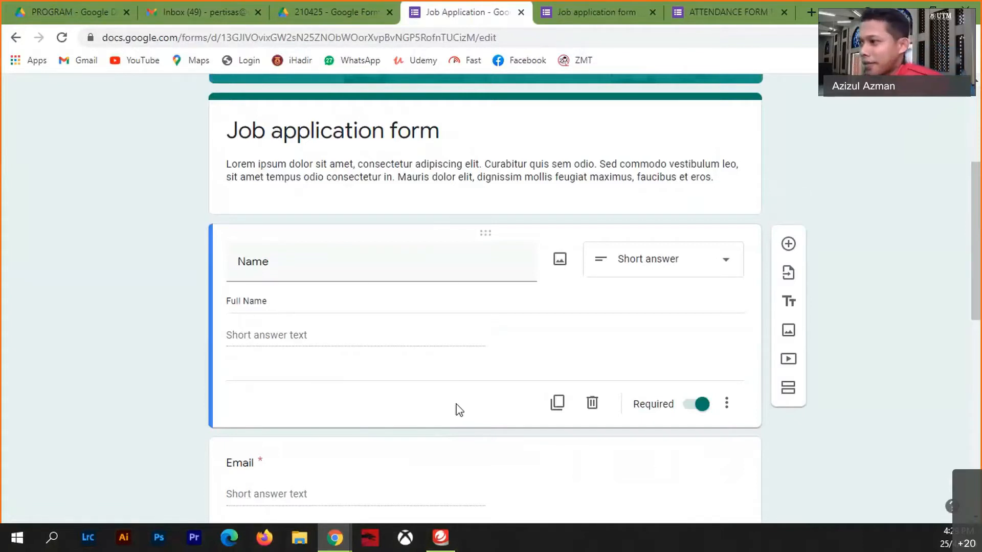
{"action": "left_click", "coordinate": [727, 404]}
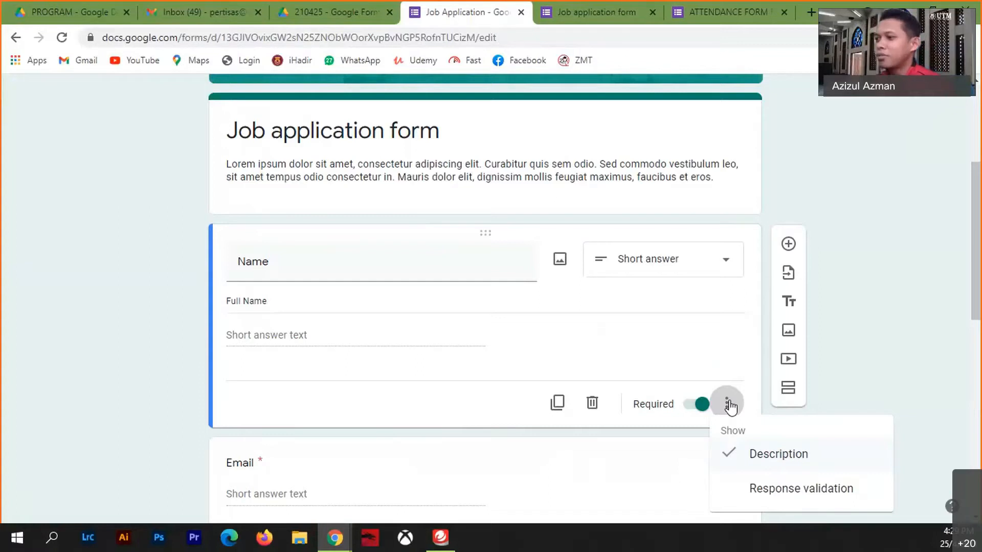
{"action": "left_click", "coordinate": [765, 491]}
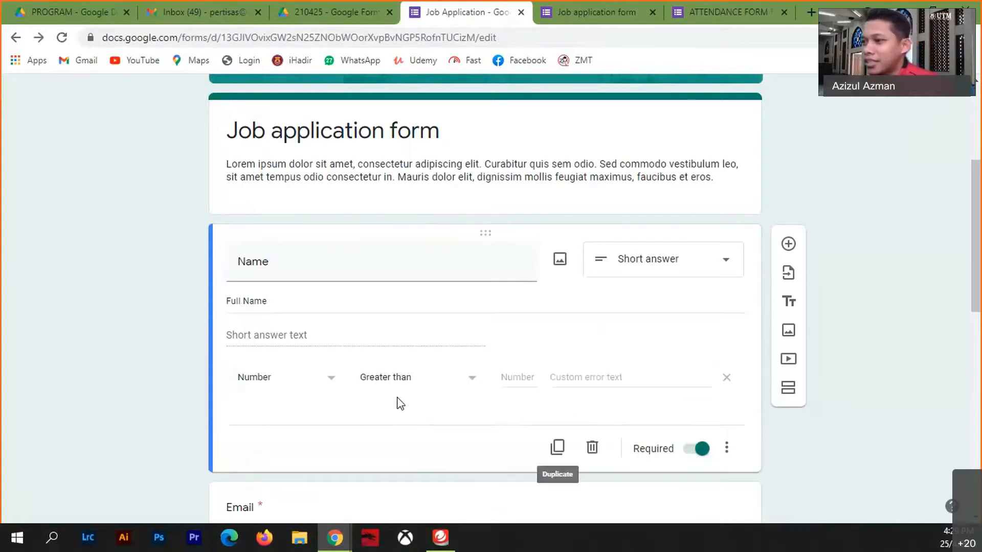
{"action": "scroll", "coordinate": [389, 389], "scroll_direction": "down", "scroll_amount": 4}
{"action": "scroll", "coordinate": [376, 363], "scroll_direction": "up", "scroll_amount": 4}
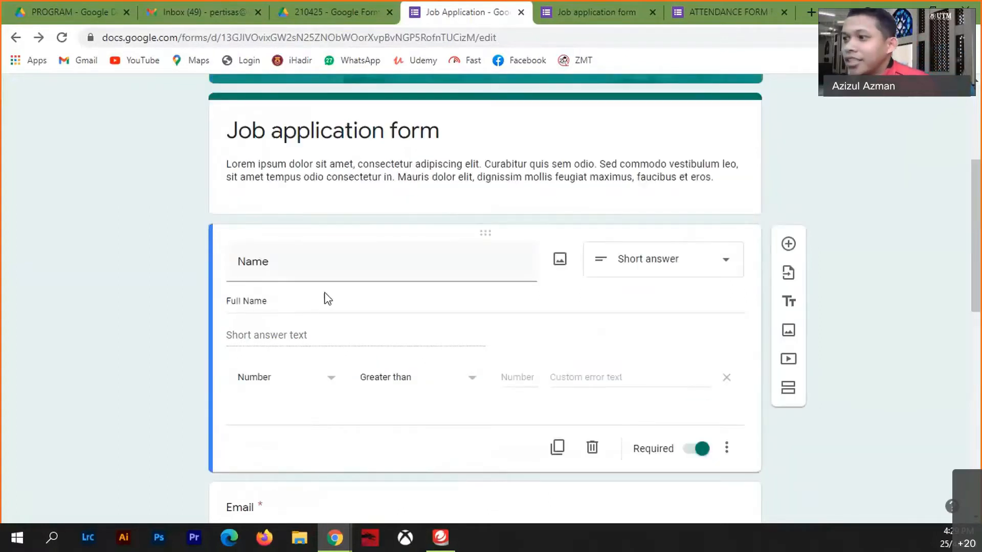
- Retitle the question '1+1' and require a Number equal to 2
{"action": "left_click_drag", "start_coordinate": [296, 268], "coordinate": [213, 272]}
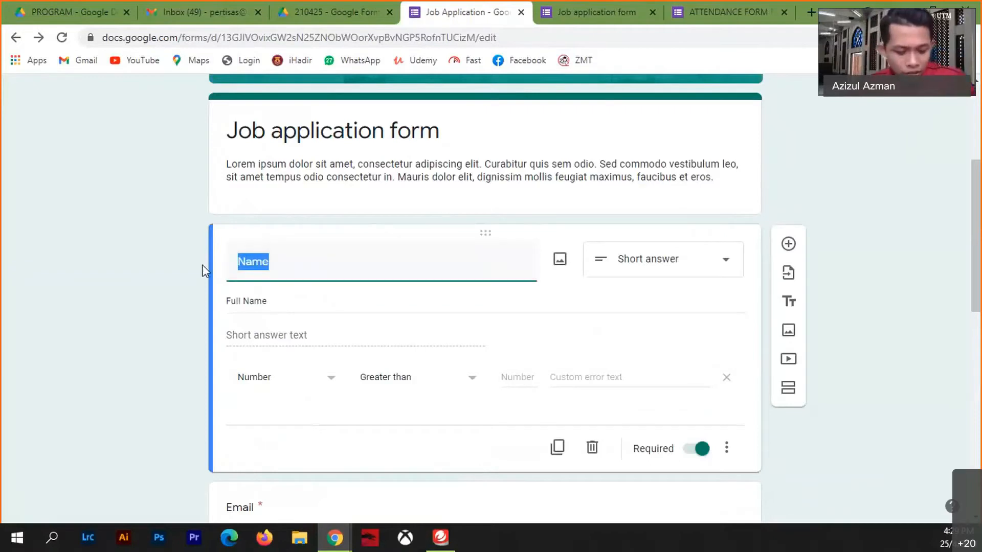
{"action": "type", "text": "1+1"}
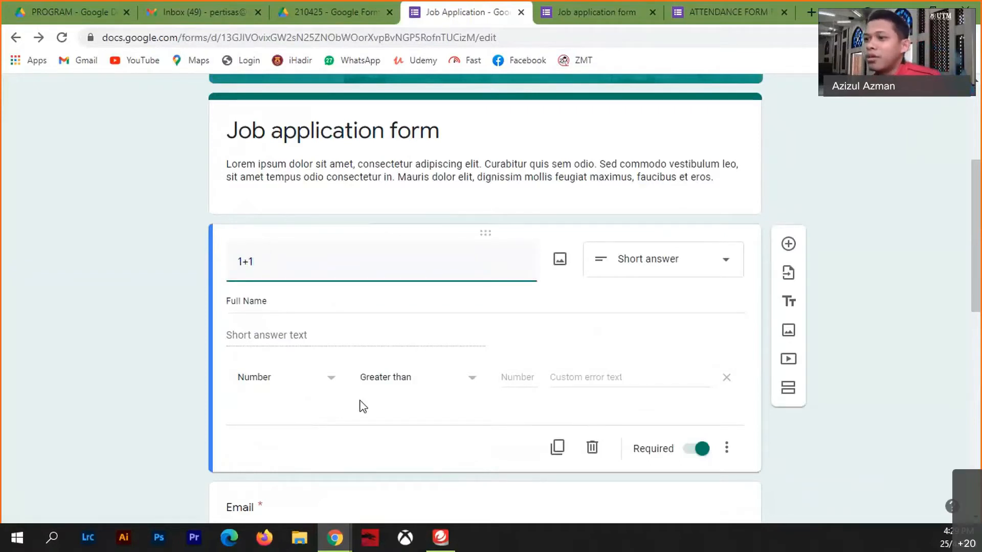
{"action": "triple_click", "coordinate": [307, 299]}
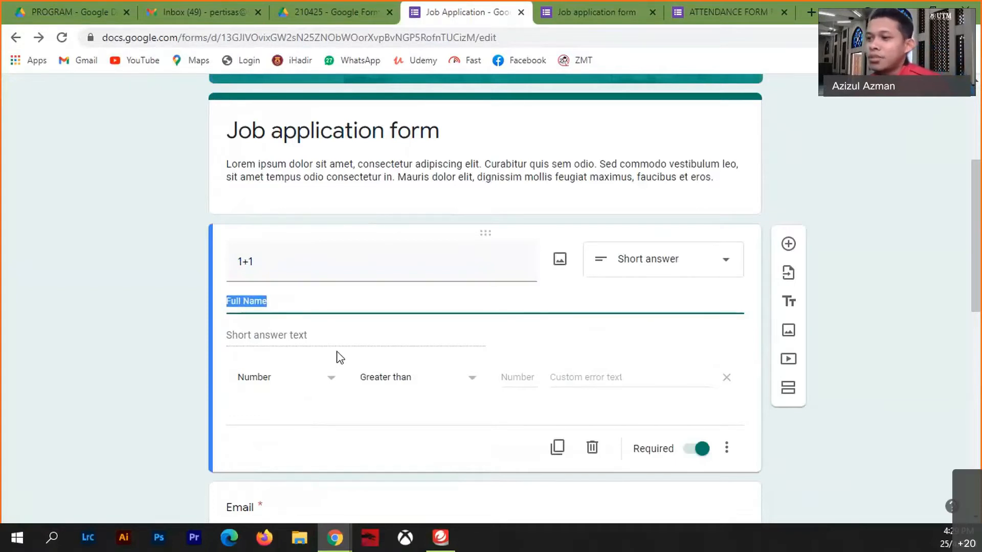
{"action": "left_click", "coordinate": [329, 385]}
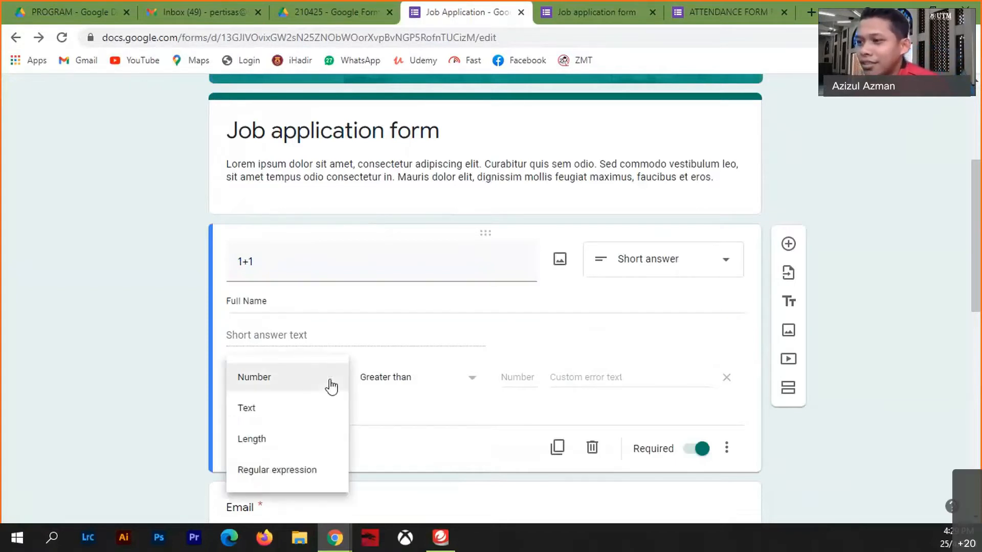
{"action": "left_click", "coordinate": [332, 387]}
{"action": "left_click", "coordinate": [458, 379]}
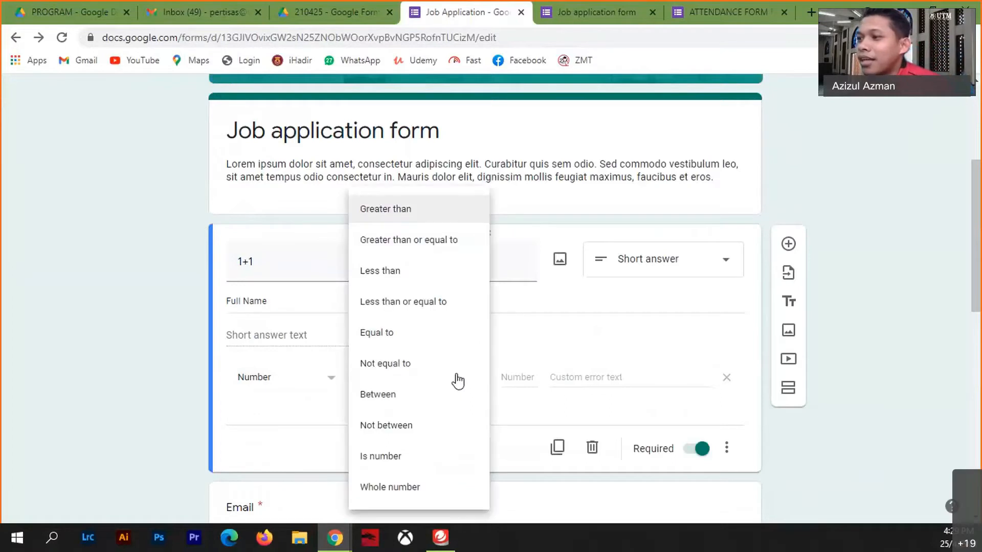
{"action": "left_click", "coordinate": [425, 334]}
{"action": "left_click", "coordinate": [527, 382]}
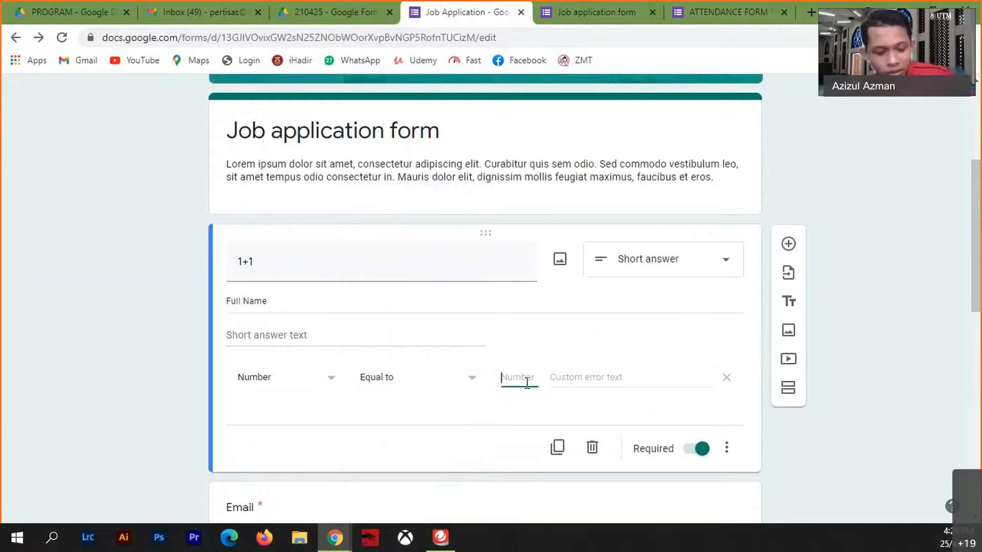
{"action": "type", "text": "2"}
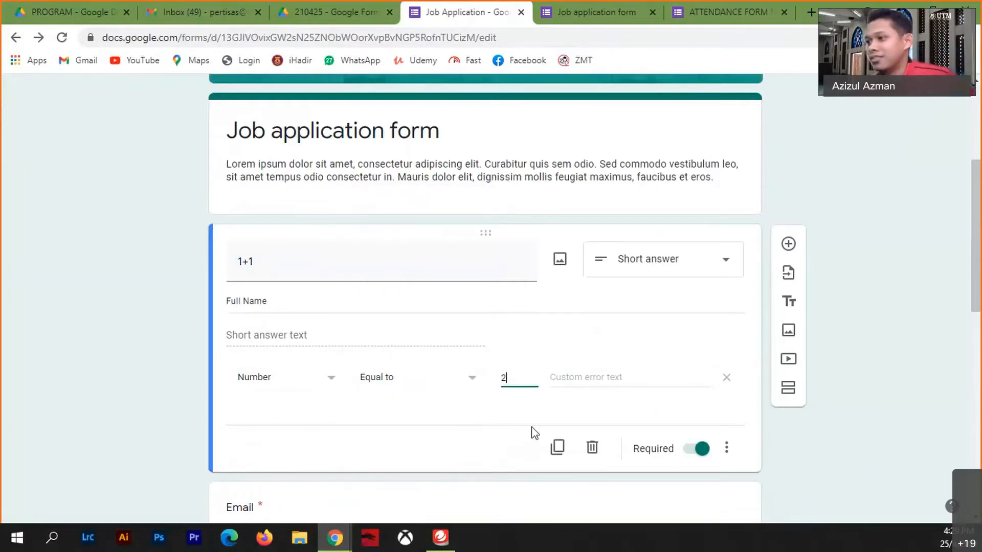
- Set the custom error message to 'Sila cuba lagi'
{"action": "left_click", "coordinate": [605, 378]}
{"action": "type", "text": "Si"}
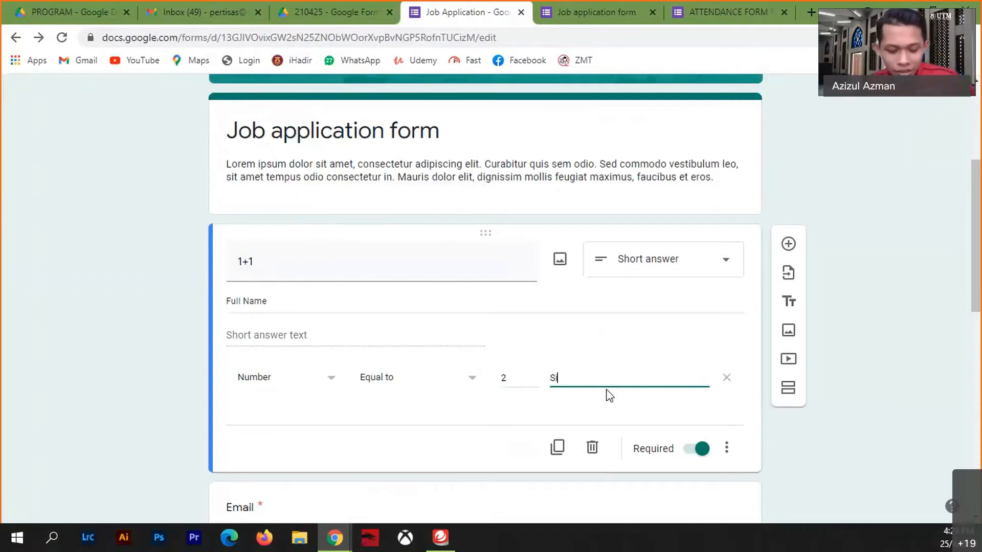
{"action": "type", "text": "la cuba lagi"}
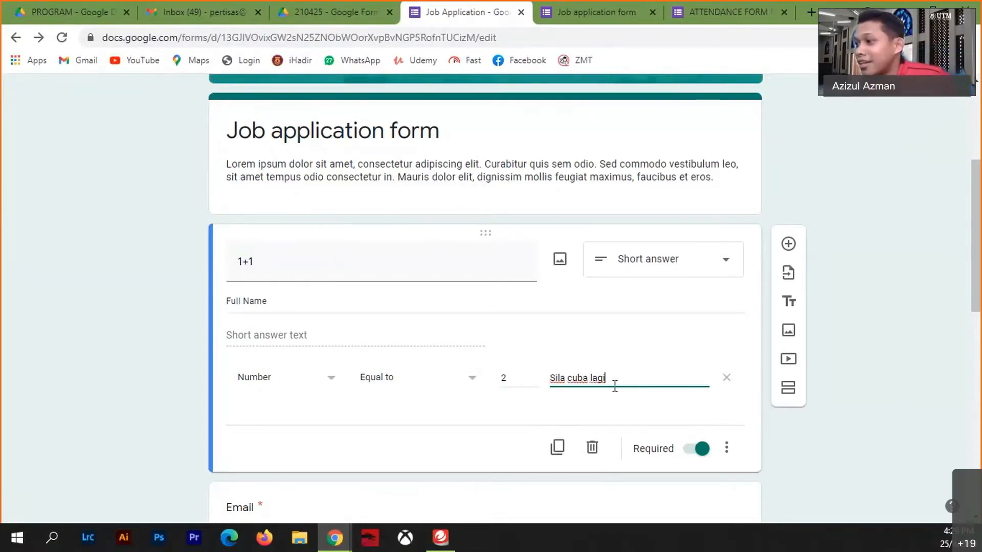
{"action": "left_click_drag", "start_coordinate": [617, 380], "coordinate": [453, 384]}
{"action": "key", "text": "BackSpace"}
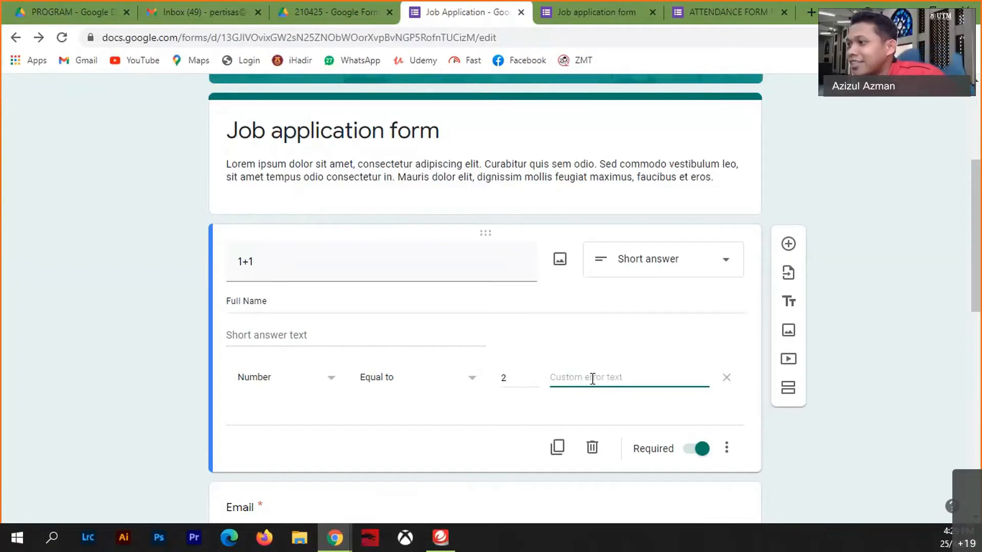
{"action": "type", "text": "Si"}
{"action": "type", "text": "cuba lagi"}
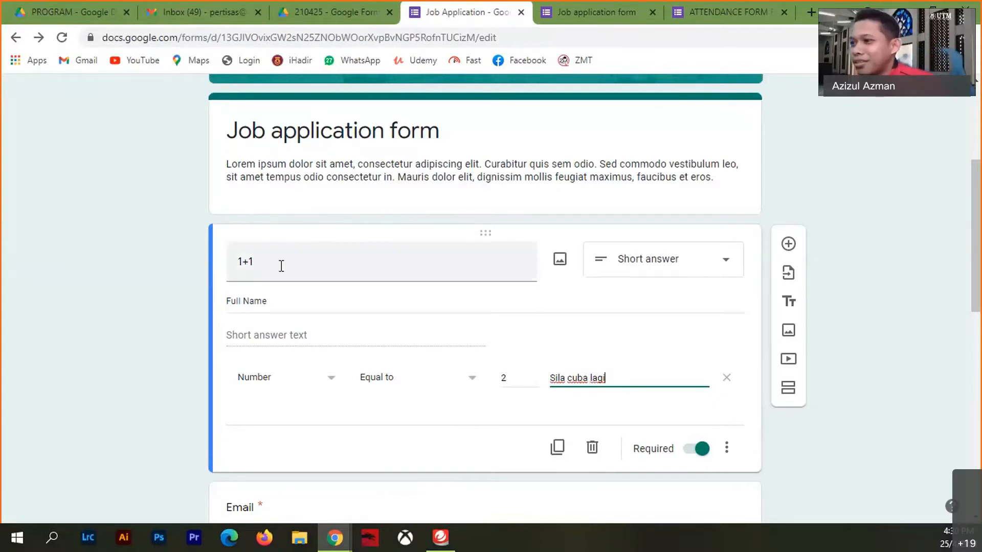
- Retitle the question '5+4' and change the required number to 9
{"action": "left_click_drag", "start_coordinate": [281, 266], "coordinate": [214, 266]}
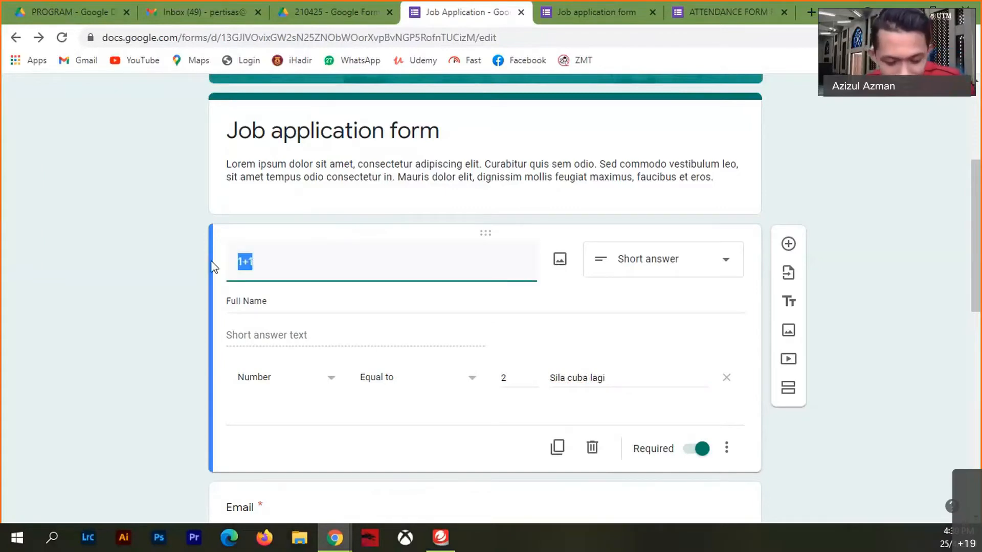
{"action": "type", "text": "5+4"}
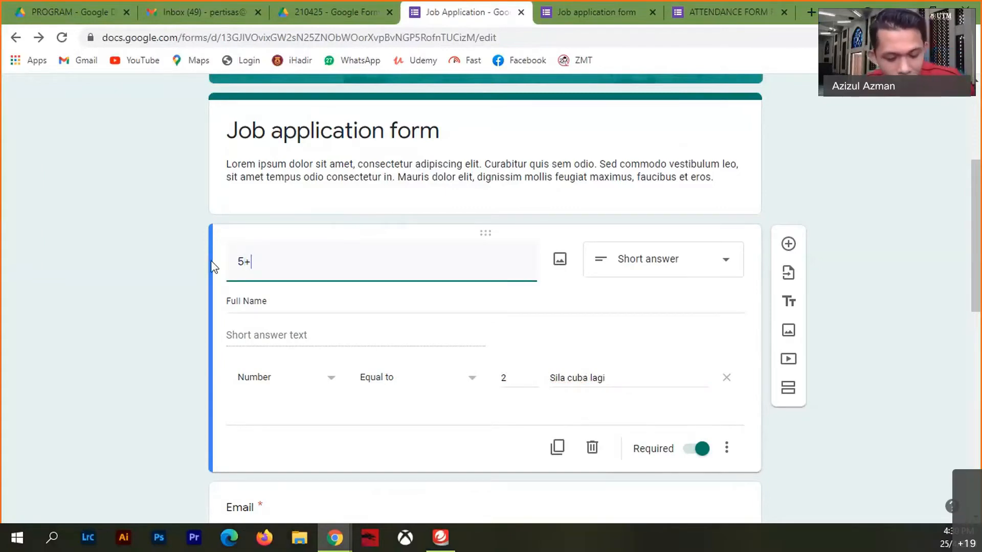
{"action": "double_click", "coordinate": [501, 379]}
{"action": "type", "text": "9"}
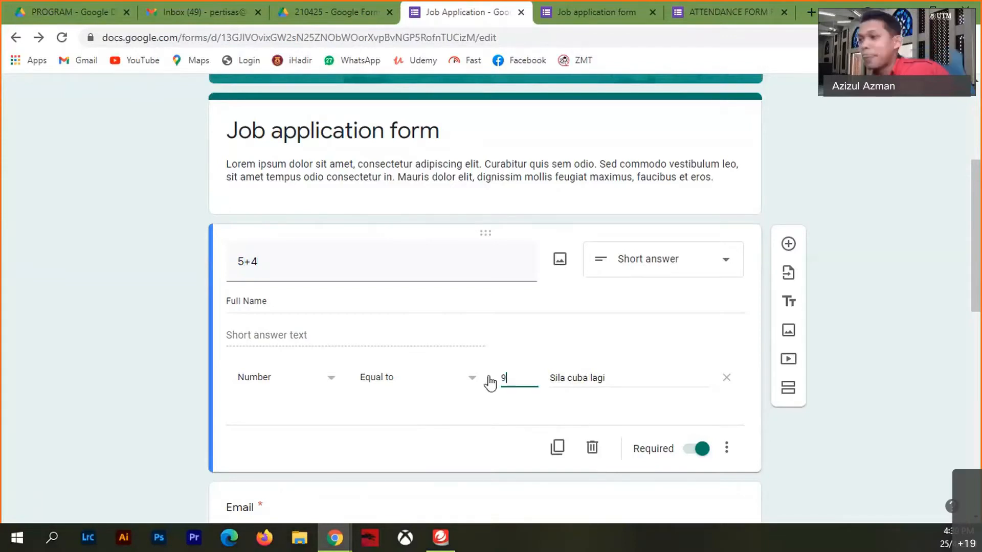
{"action": "left_click", "coordinate": [443, 442]}
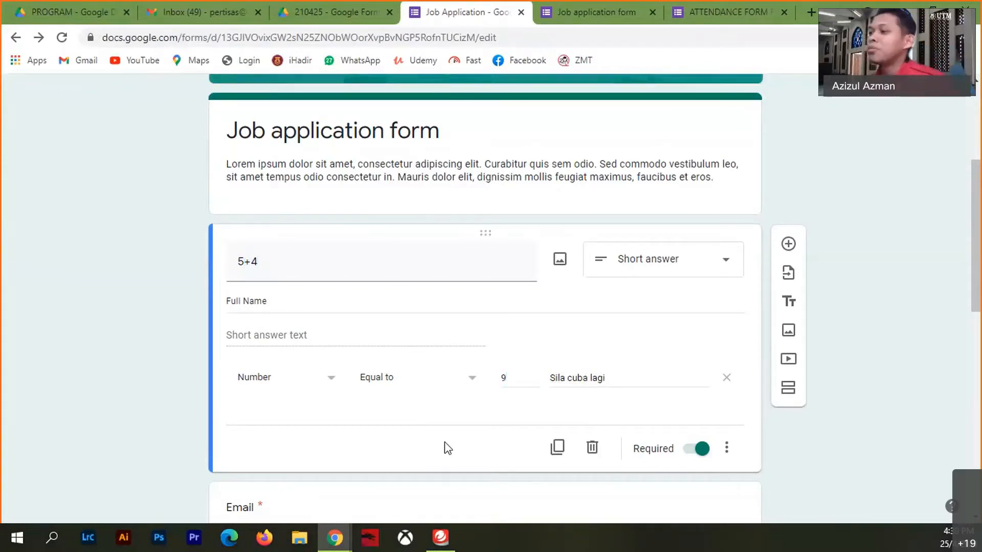
- Close the stale live-form preview tab without saving
{"action": "left_click", "coordinate": [650, 7]}
{"action": "key", "text": "F5"}
{"action": "left_click", "coordinate": [561, 118]}
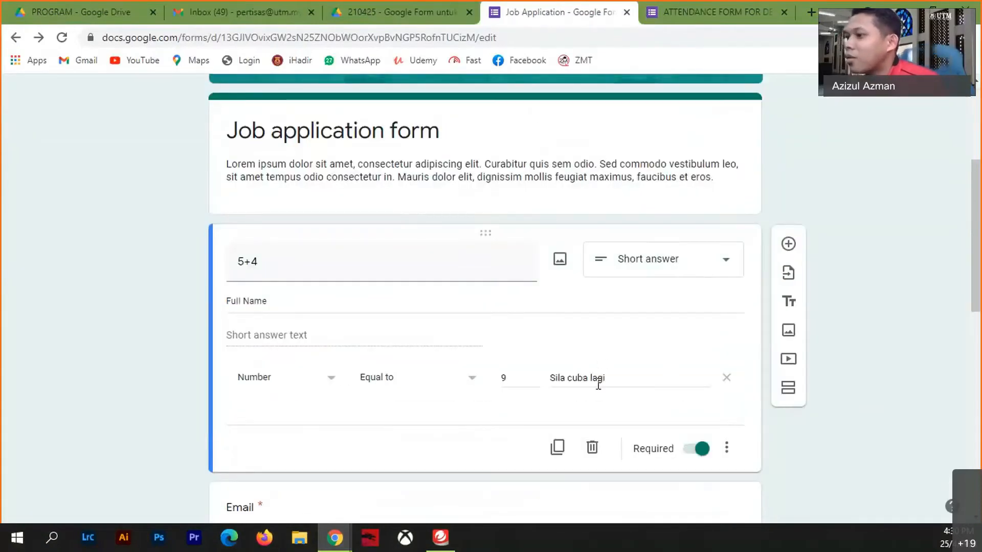
{"action": "scroll", "coordinate": [687, 336], "scroll_direction": "up", "scroll_amount": 5}
- In a fresh preview, answer 6 then 7 to the 5+4 question to trigger the error
{"action": "left_click", "coordinate": [767, 97]}
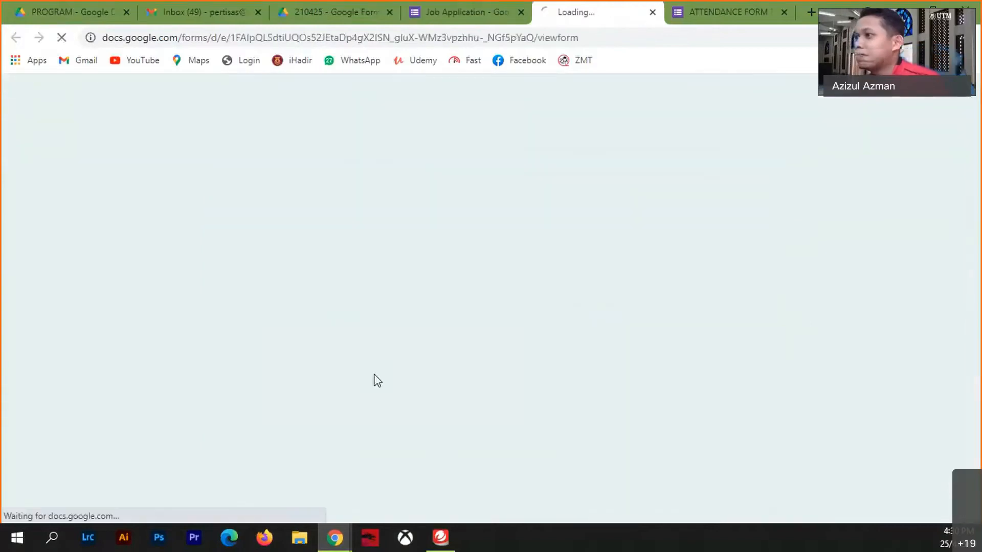
{"action": "scroll", "coordinate": [400, 395], "scroll_direction": "down", "scroll_amount": 4}
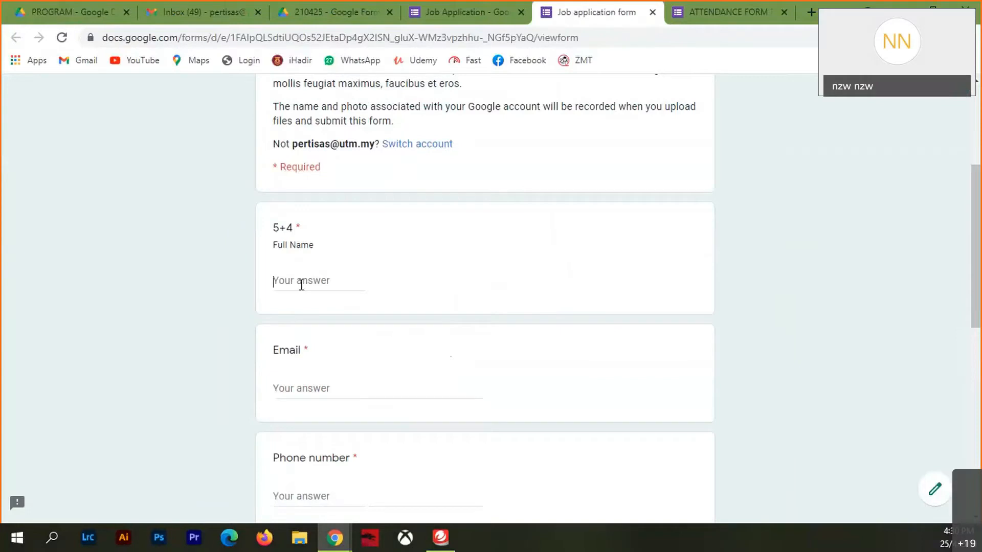
{"action": "left_click", "coordinate": [274, 281]}
{"action": "type", "text": "6"}
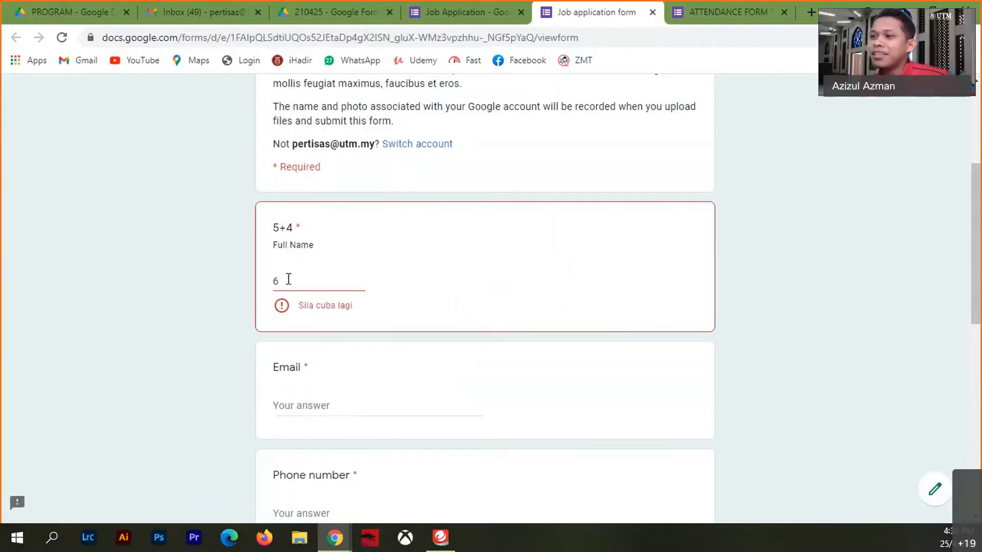
{"action": "left_click_drag", "start_coordinate": [287, 278], "coordinate": [207, 279]}
{"action": "type", "text": "7"}
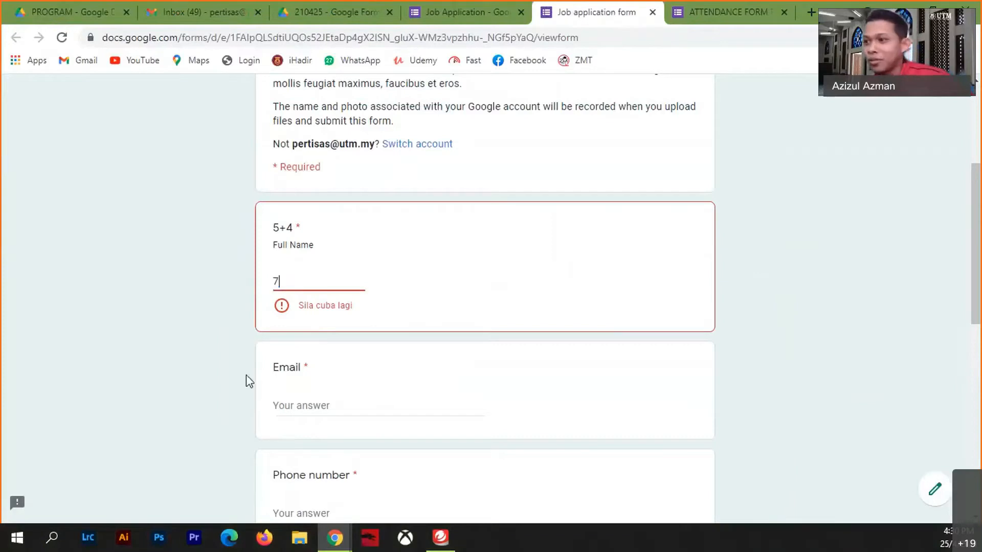
{"action": "left_click", "coordinate": [284, 404]}
- Try 8, confirm 9 is accepted, then close the preview without saving
{"action": "left_click_drag", "start_coordinate": [295, 280], "coordinate": [205, 284]}
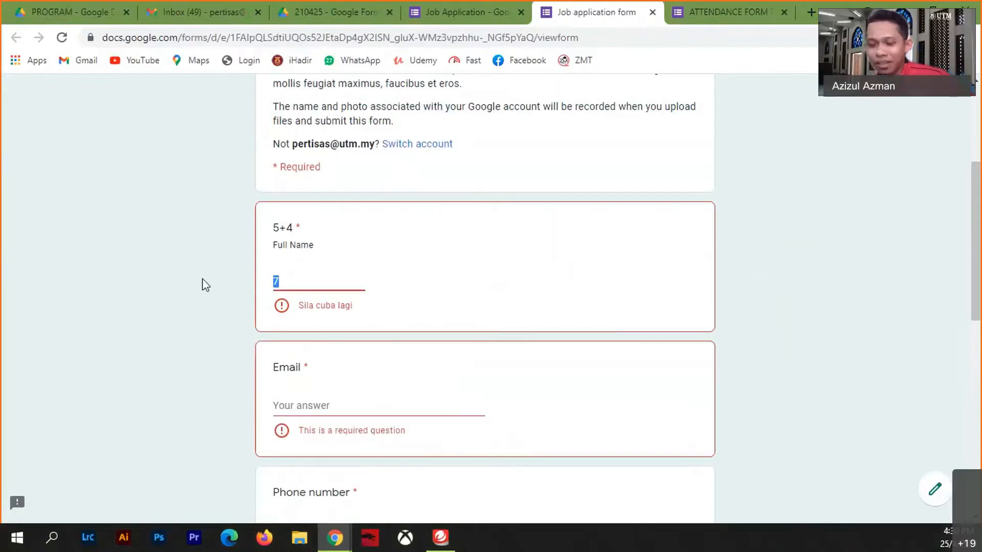
{"action": "type", "text": "8"}
{"action": "left_click", "coordinate": [336, 406]}
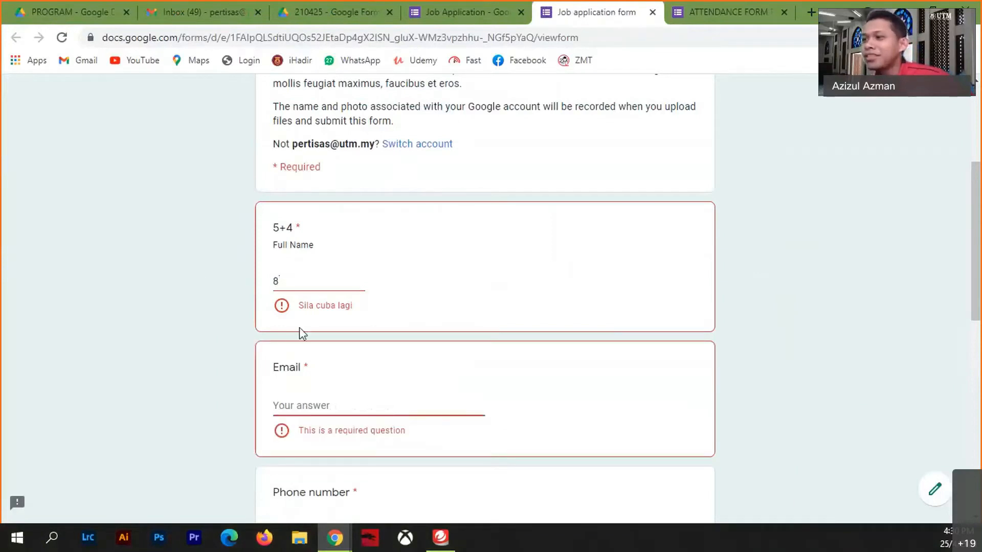
{"action": "left_click_drag", "start_coordinate": [289, 280], "coordinate": [210, 287]}
{"action": "type", "text": "9"}
{"action": "left_click", "coordinate": [296, 387]}
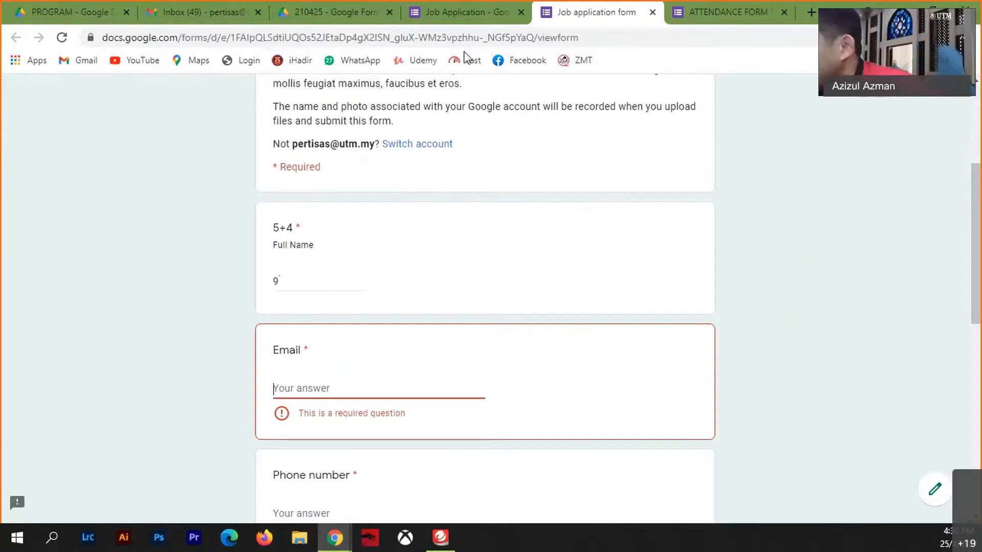
{"action": "left_click", "coordinate": [654, 12]}
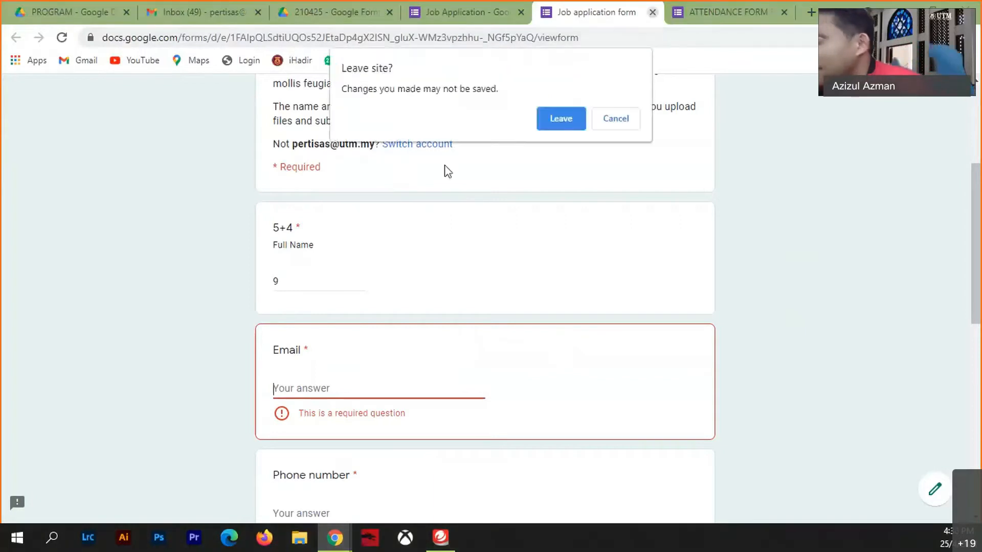
{"action": "left_click", "coordinate": [556, 121]}
- Retitle the question 'NAMA PENUH' with description 'Sila masukkan nama dalam HURUF BESAR'
{"action": "scroll", "coordinate": [409, 409], "scroll_direction": "down", "scroll_amount": 4}
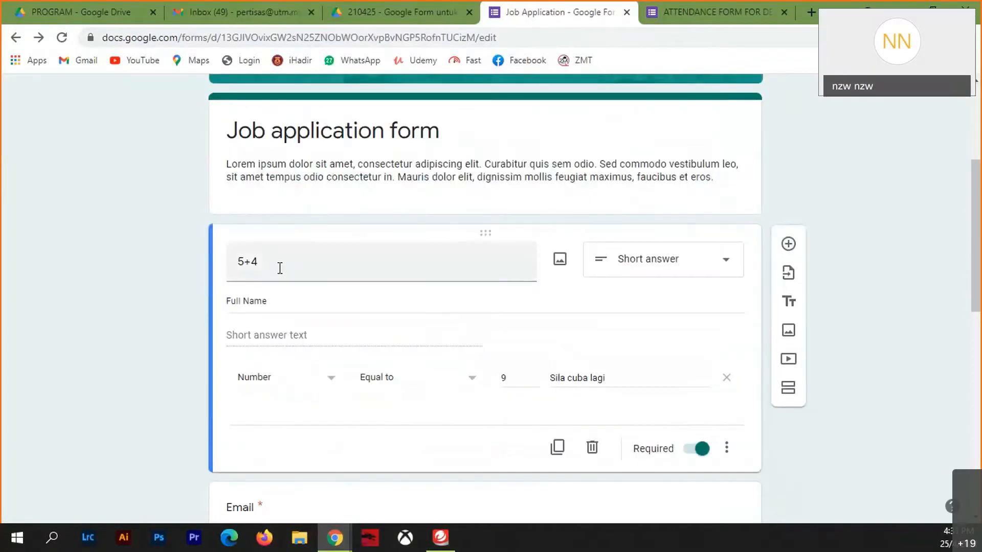
{"action": "left_click_drag", "start_coordinate": [278, 263], "coordinate": [169, 262]}
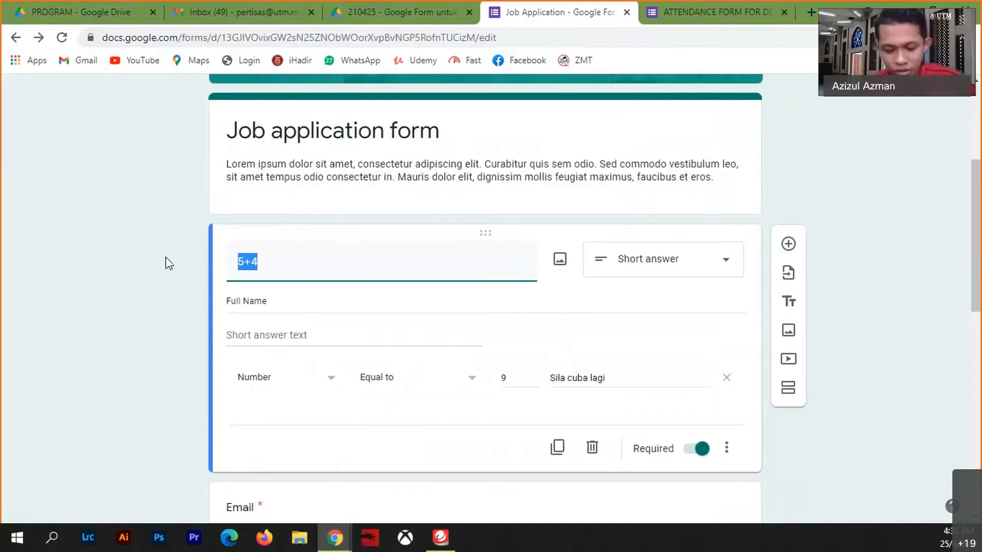
{"action": "type", "text": "NA A"}
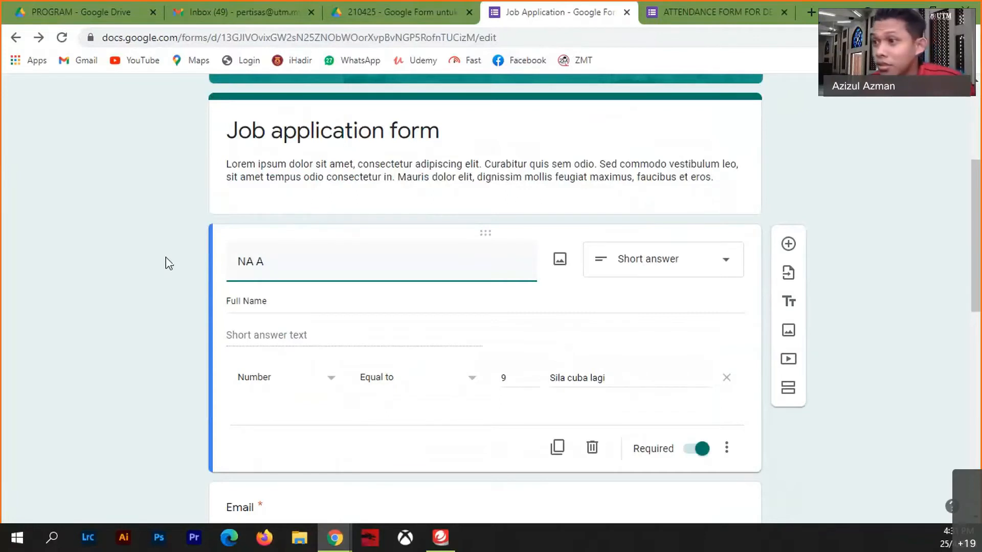
{"action": "key", "text": "BackSpace"}
{"action": "key", "text": "BackSpace"}
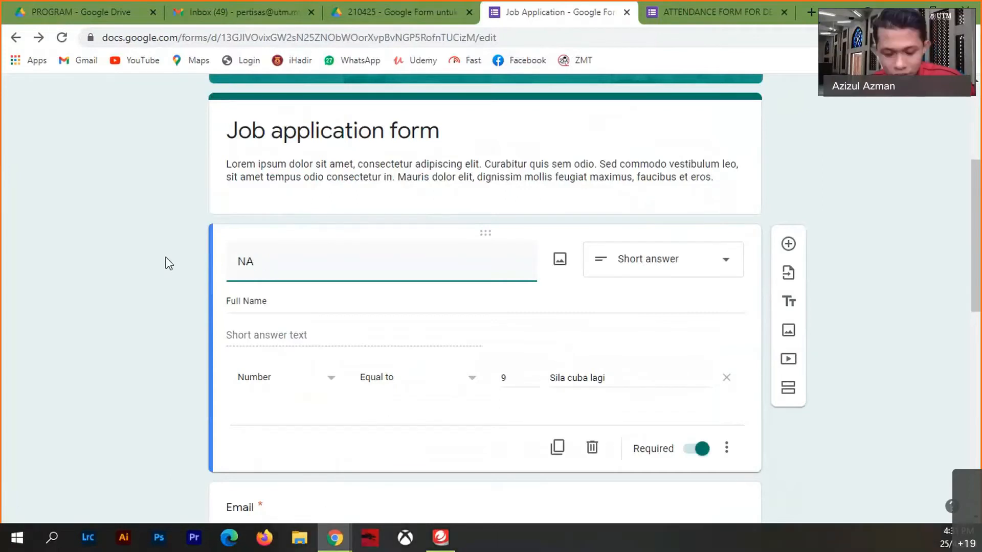
{"action": "type", "text": "MA PENU"}
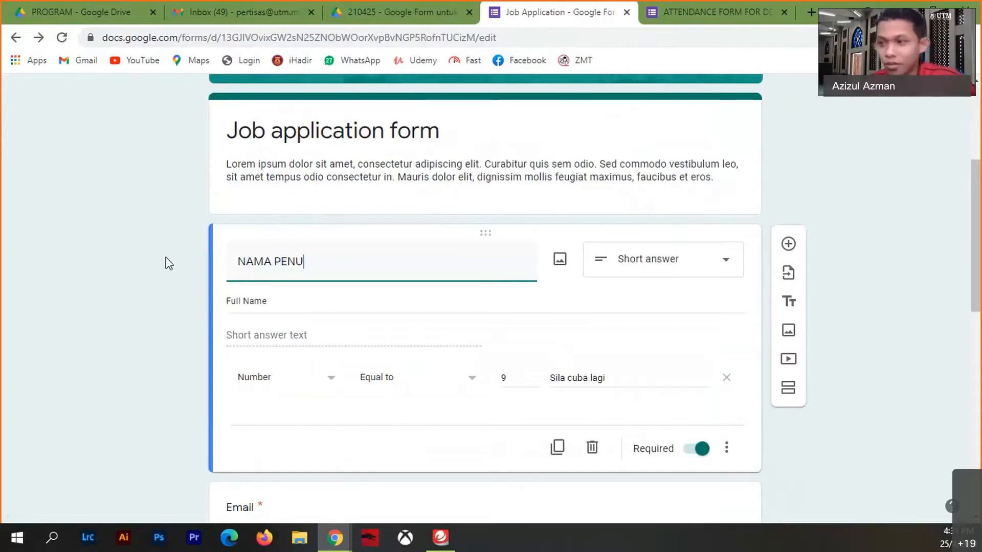
{"action": "type", "text": "H"}
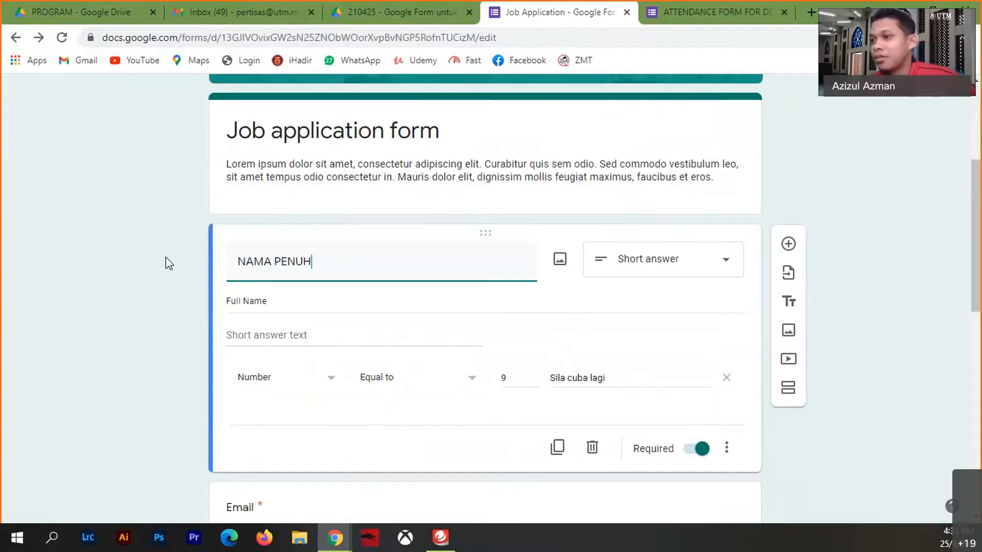
{"action": "triple_click", "coordinate": [276, 300]}
{"action": "type", "text": "Sila"}
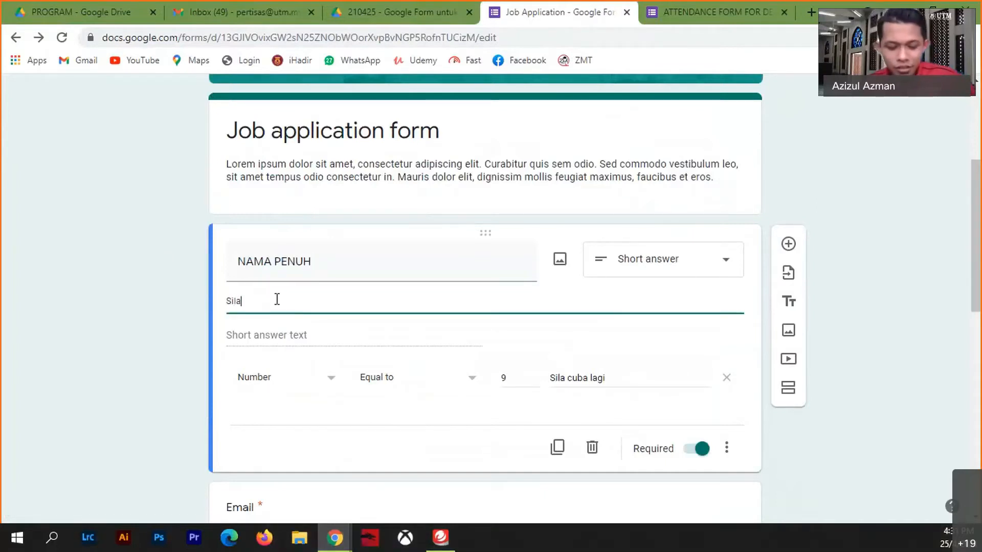
{"action": "type", "text": " masukkan "}
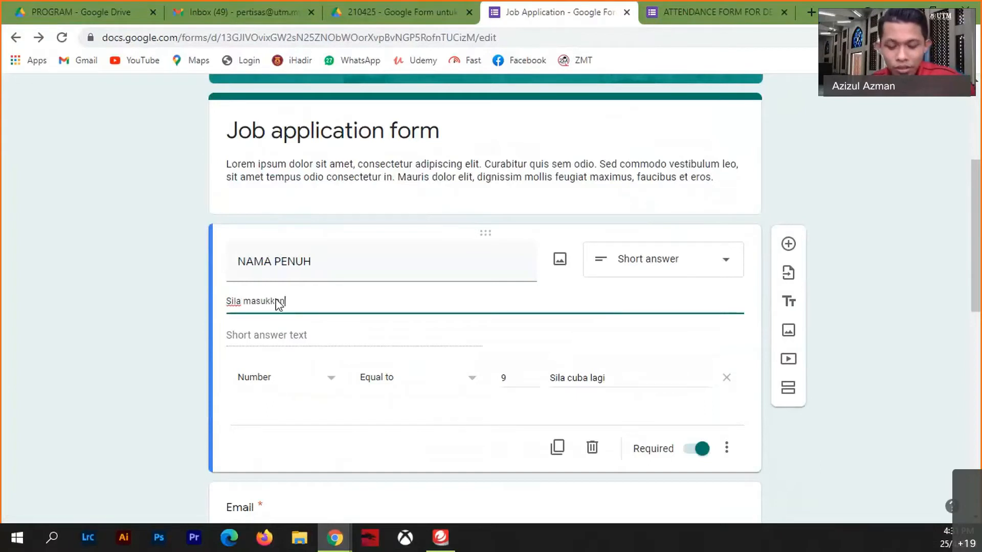
{"action": "type", "text": "nama "}
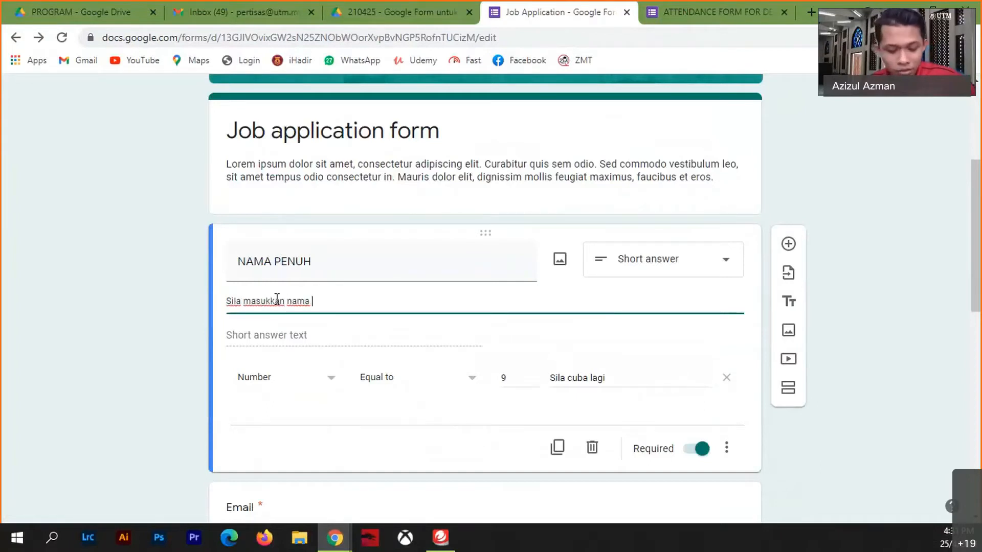
{"action": "type", "text": "dalam H"}
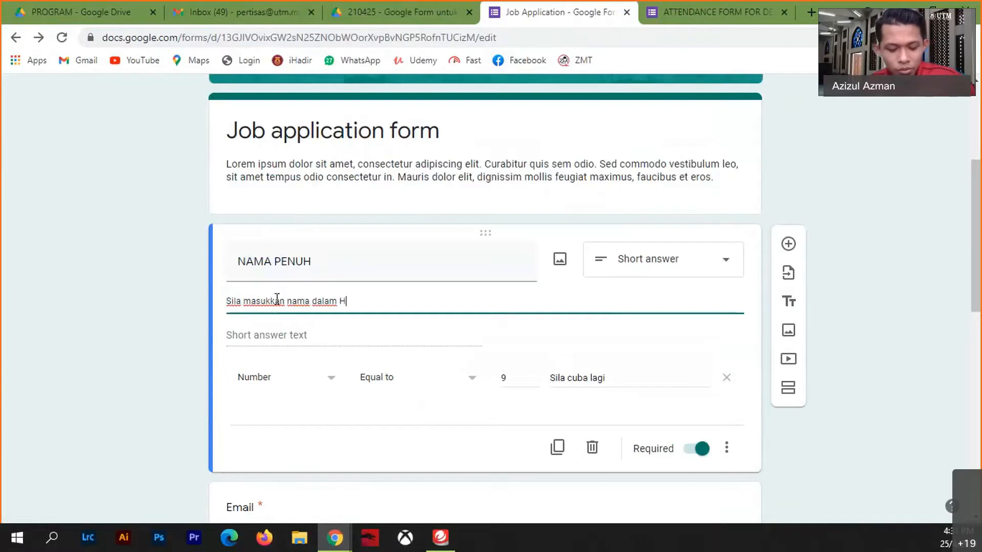
{"action": "type", "text": "URUF BESAR"}
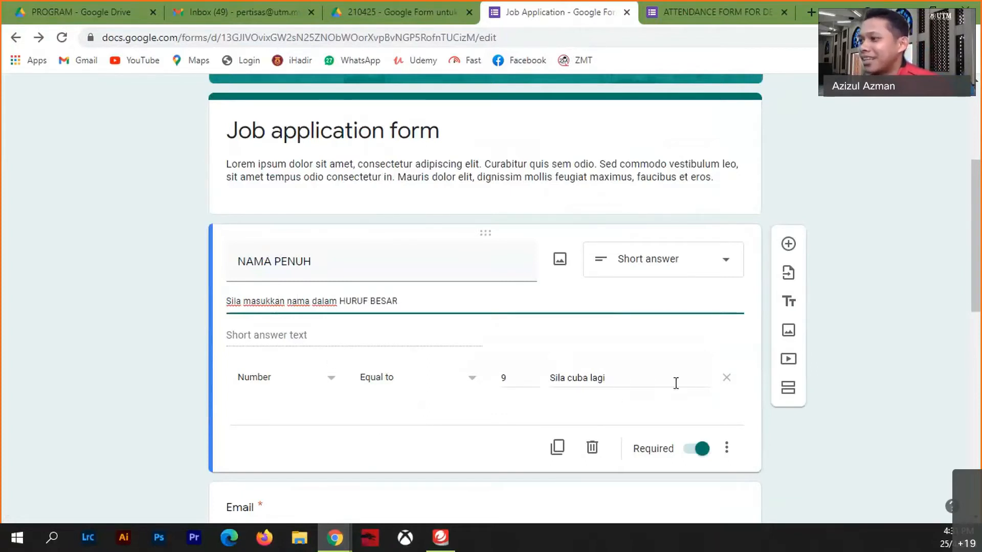
- Switch NAMA PENUH's validation to Regular expression with the Matches condition
{"action": "left_click", "coordinate": [331, 383]}
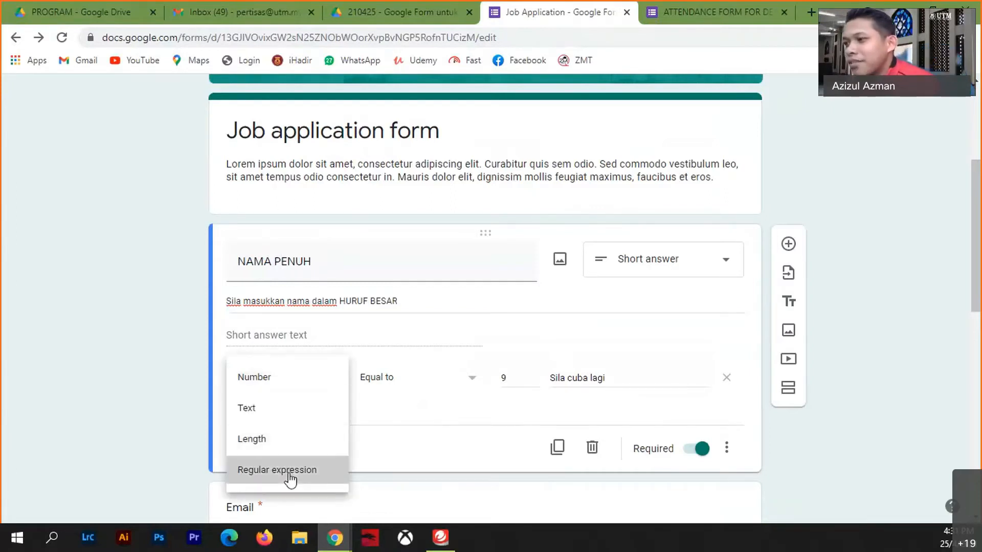
{"action": "left_click", "coordinate": [290, 477]}
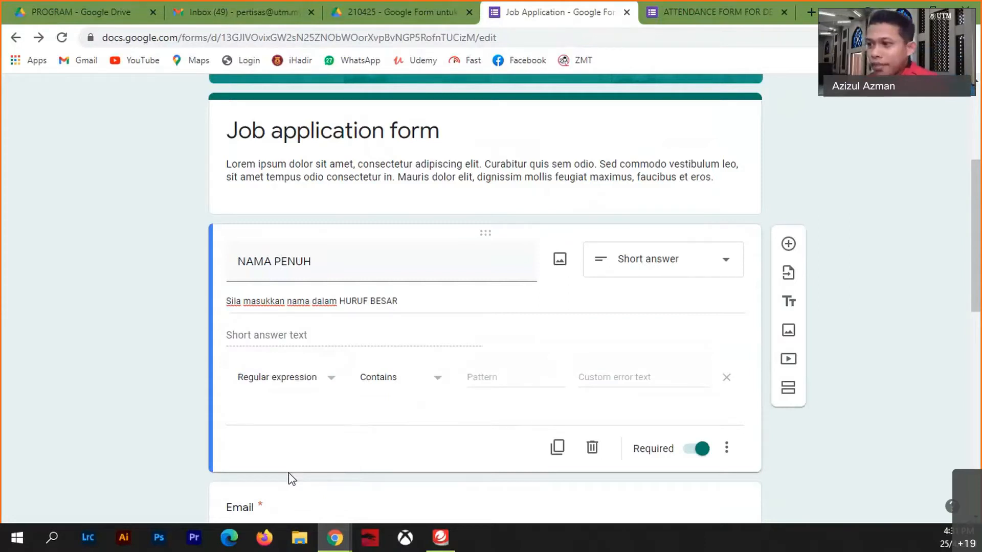
{"action": "left_click", "coordinate": [437, 381]}
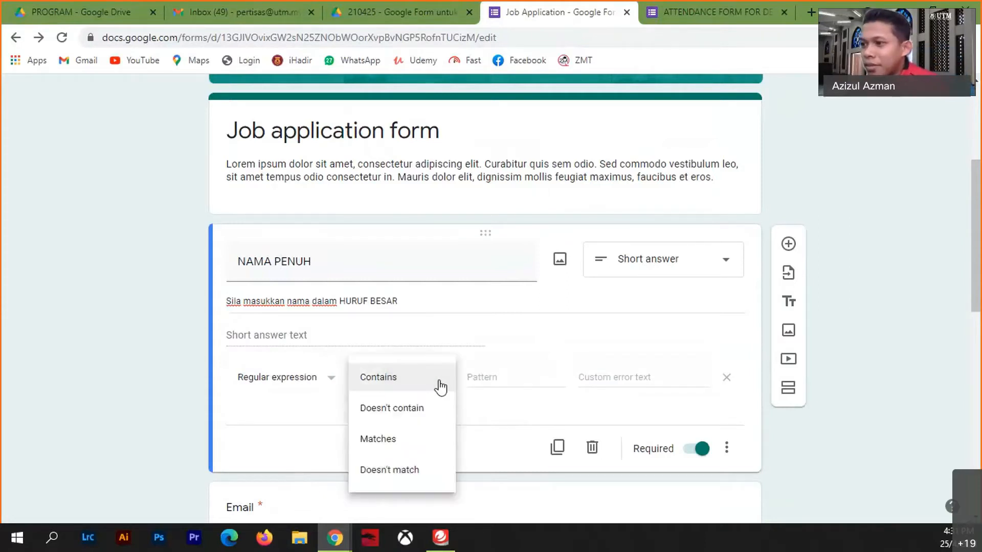
{"action": "left_click", "coordinate": [387, 446]}
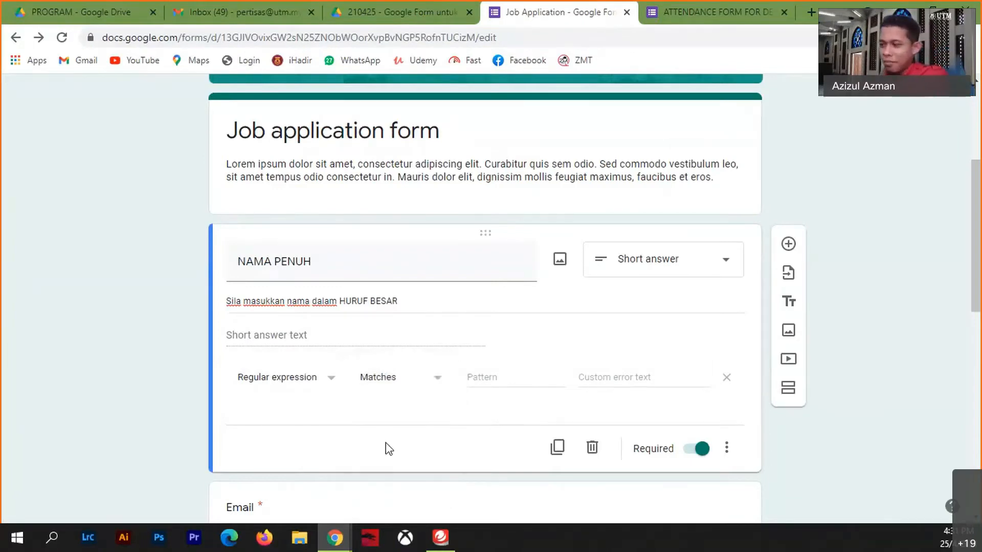
{"action": "left_click", "coordinate": [474, 377]}
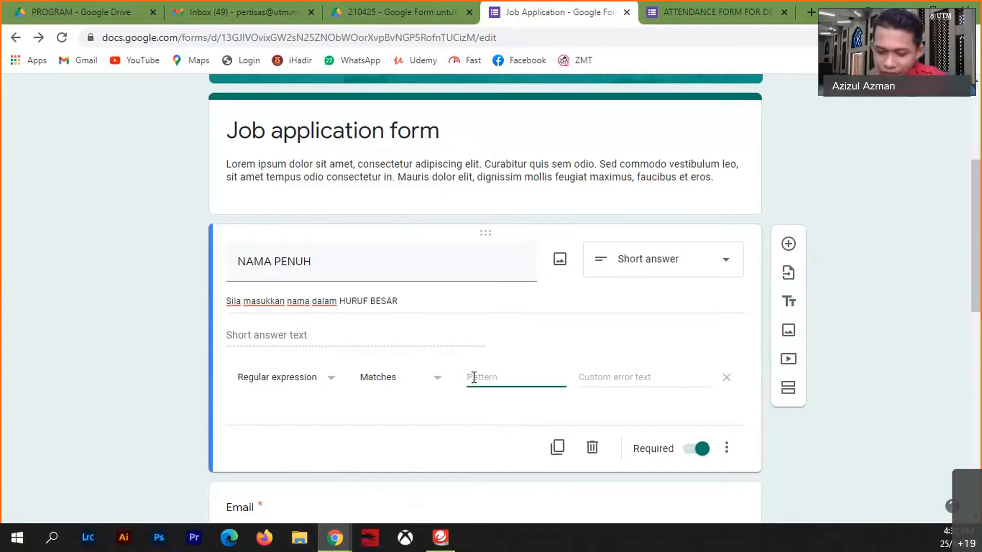
- Enter the regex pattern [A-Z\s\.\'\@\-\/]*
{"action": "type", "text": "["}
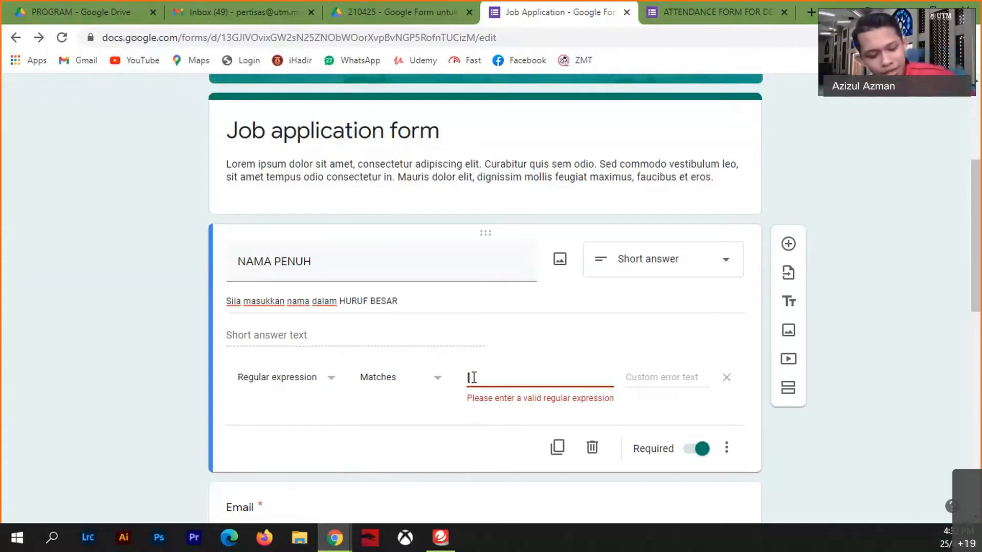
{"action": "type", "text": "A"}
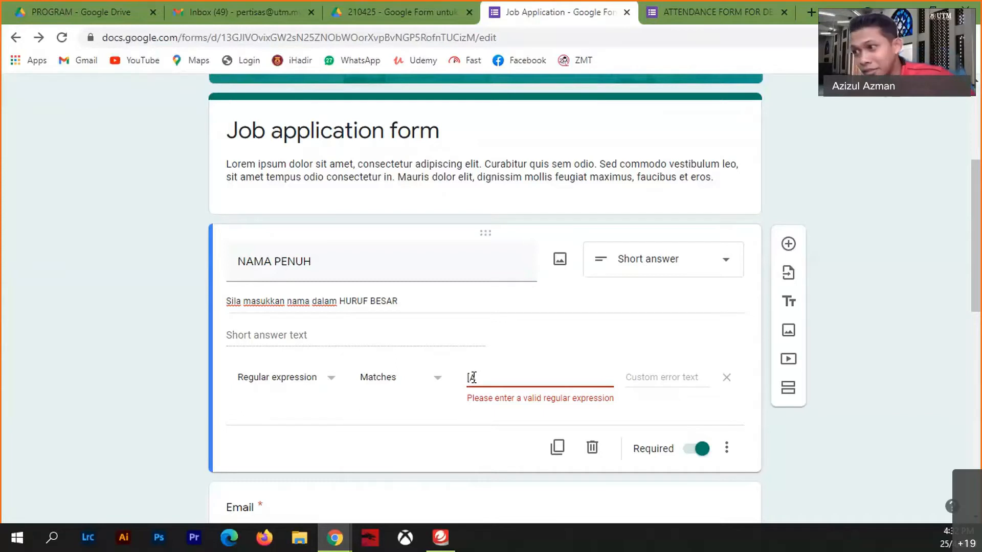
{"action": "type", "text": "-Z"}
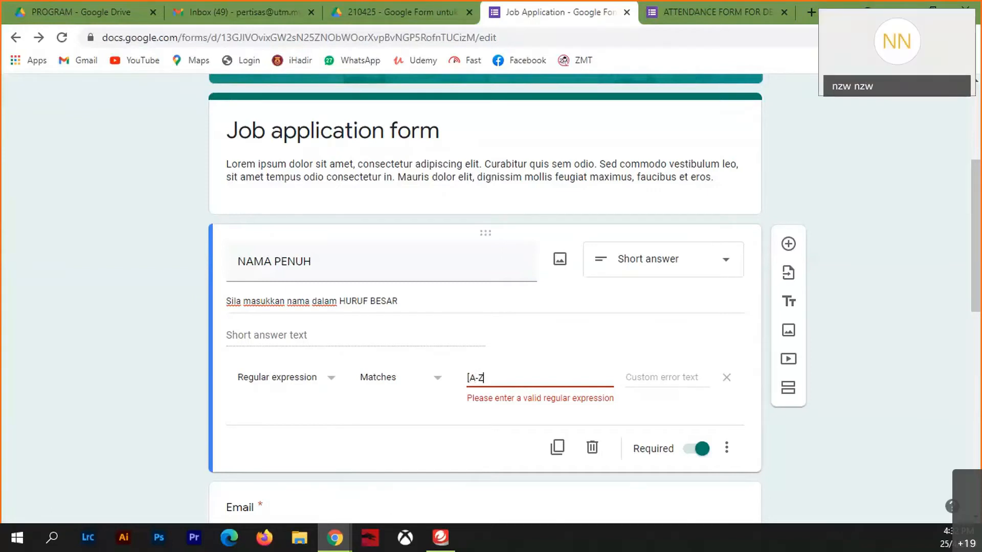
{"action": "type", "text": "\\"}
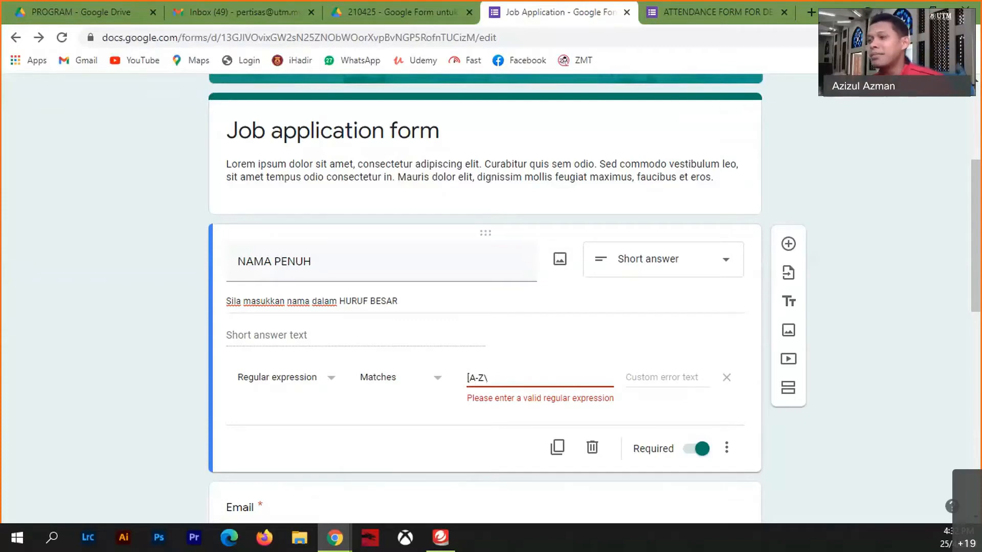
{"action": "type", "text": "s"}
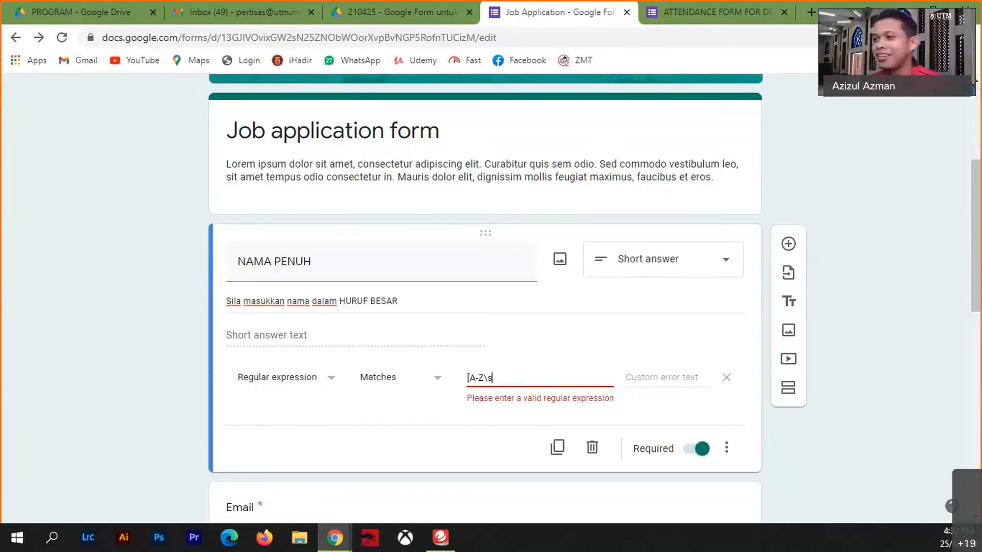
{"action": "type", "text": "\\"}
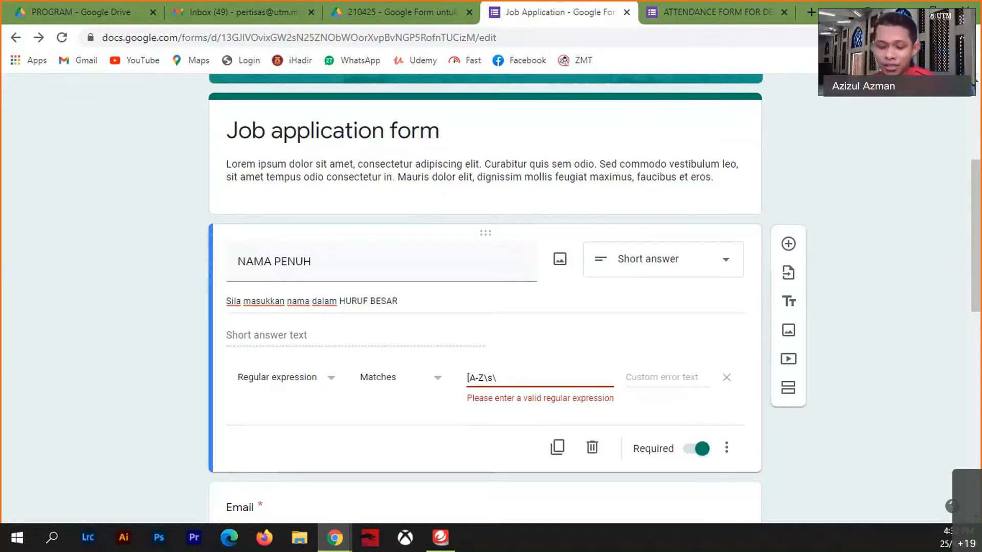
{"action": "type", "text": "."}
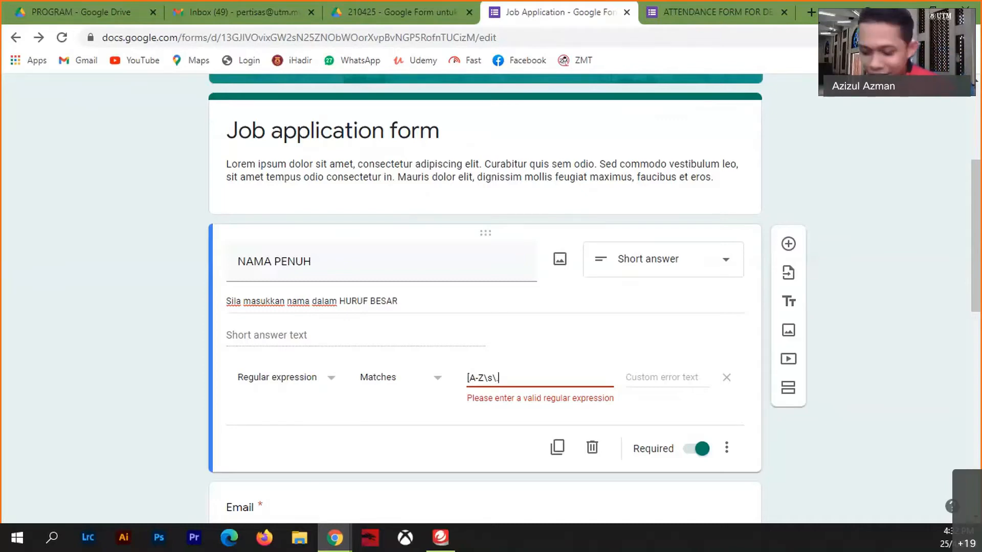
{"action": "type", "text": "\\"}
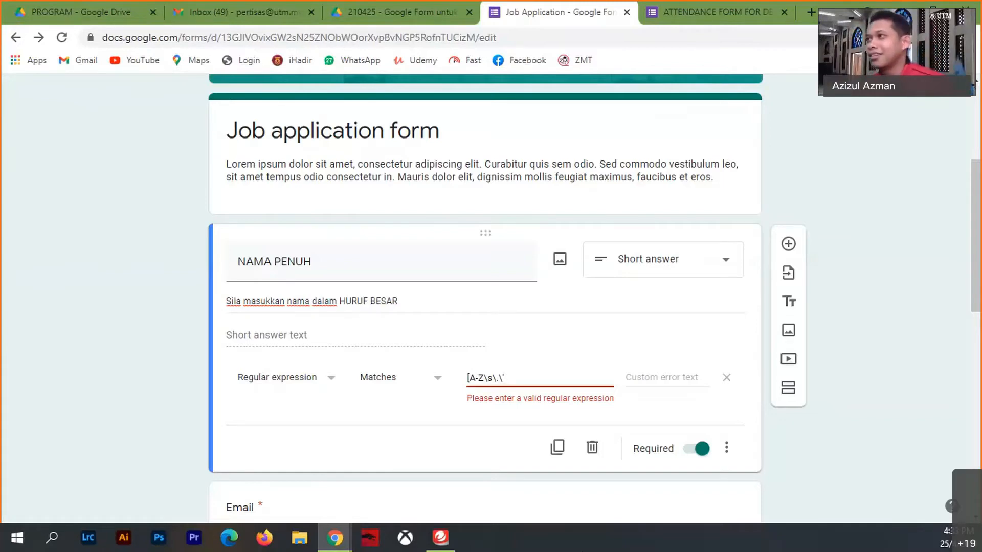
{"action": "type", "text": "'"}
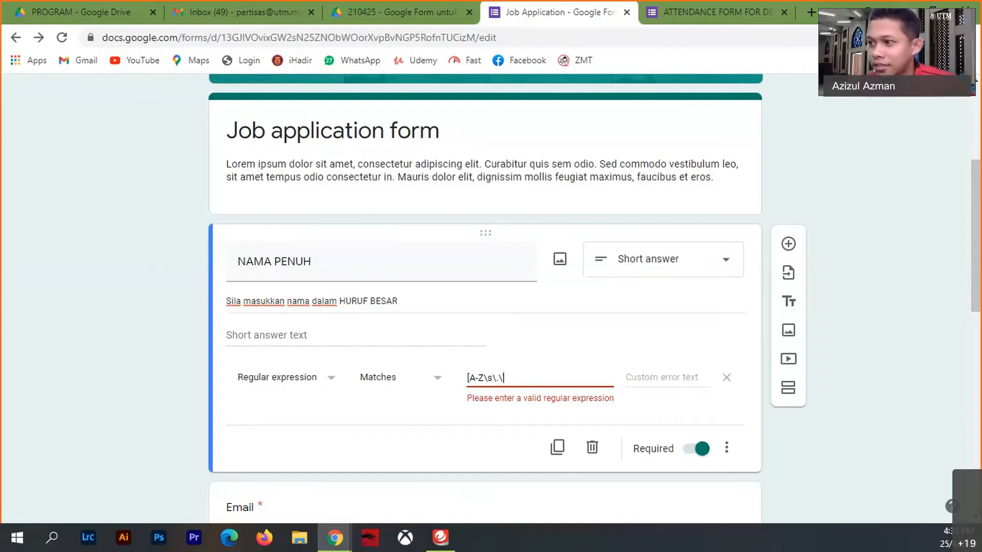
{"action": "type", "text": "\\@"}
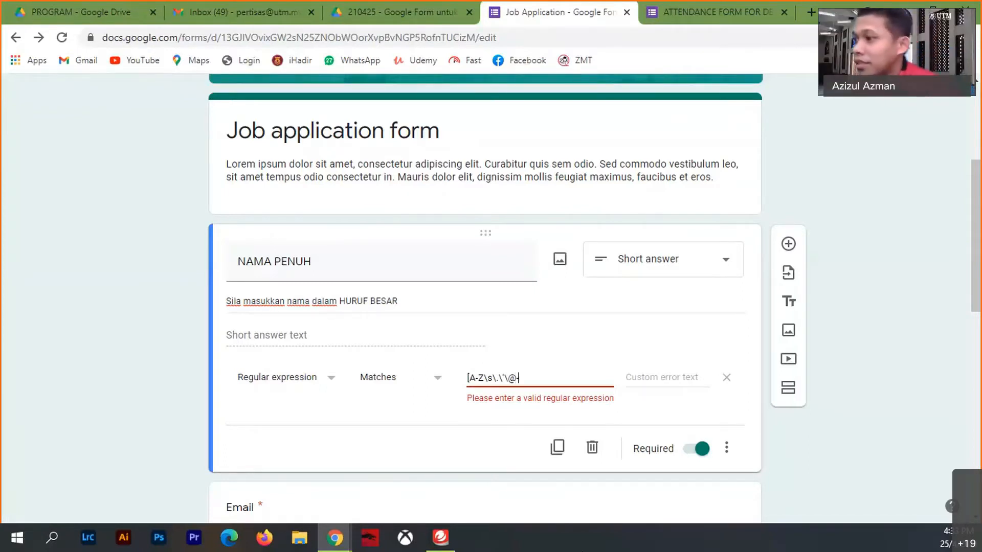
{"action": "type", "text": "\\"}
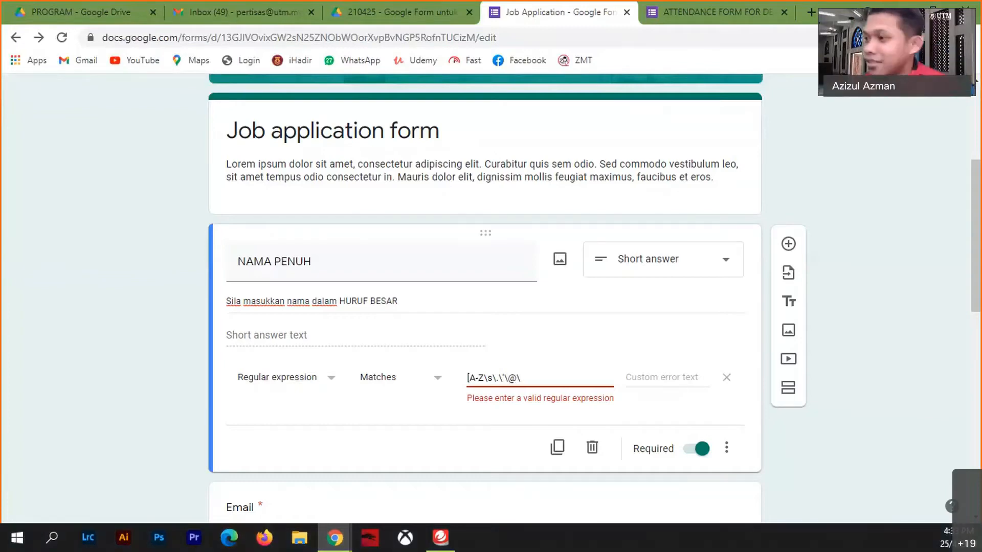
{"action": "type", "text": "-\\"}
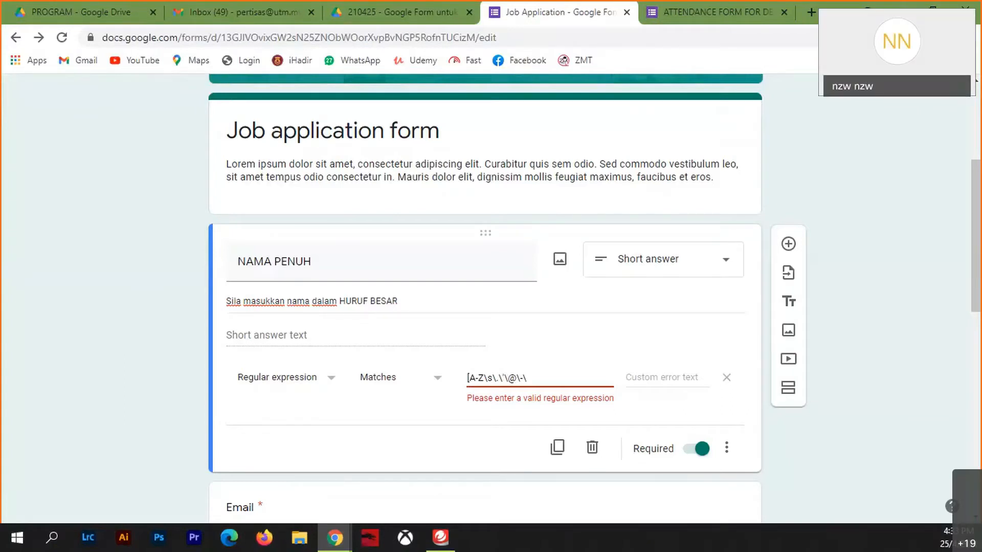
{"action": "type", "text": "/"}
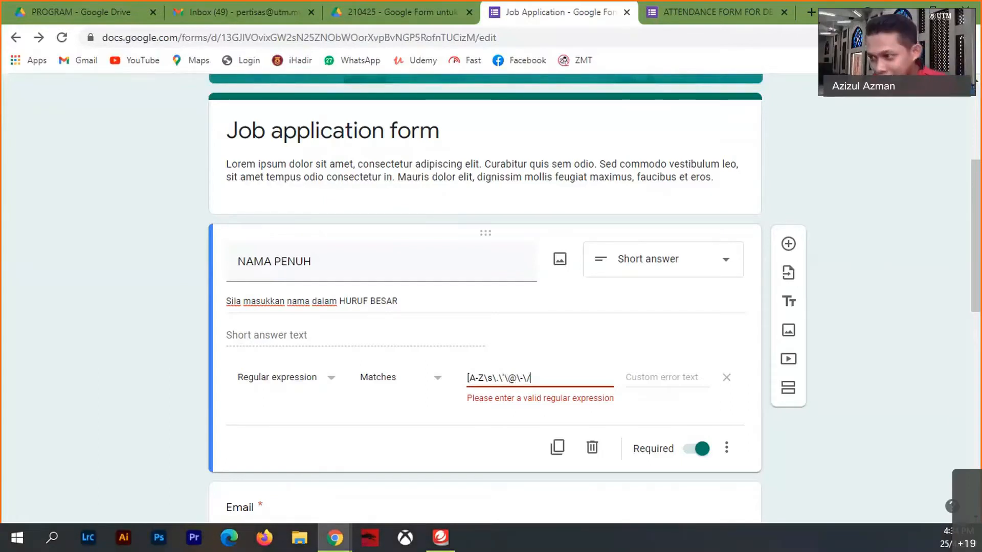
{"action": "type", "text": "\\"}
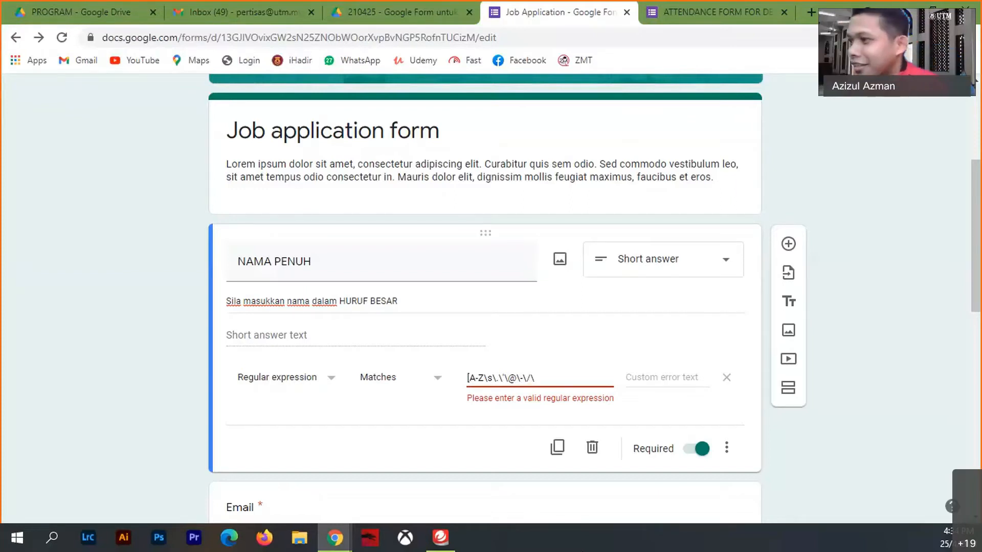
{"action": "key", "text": "BackSpace"}
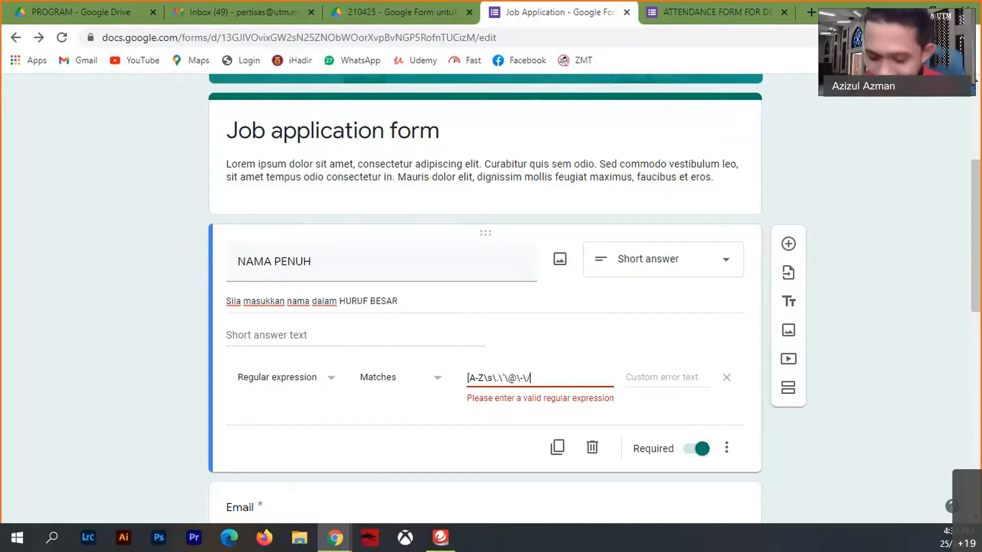
{"action": "type", "text": "]"}
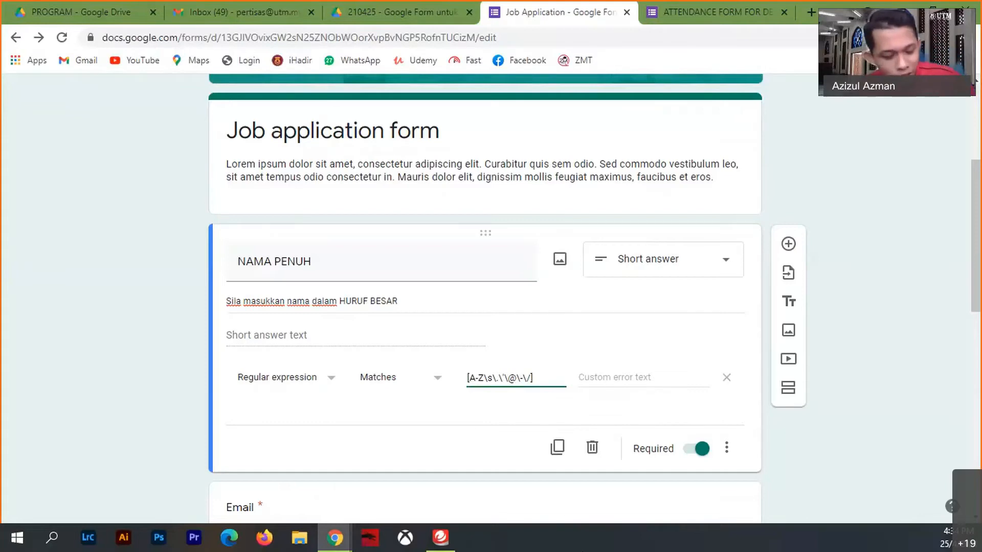
{"action": "type", "text": "*"}
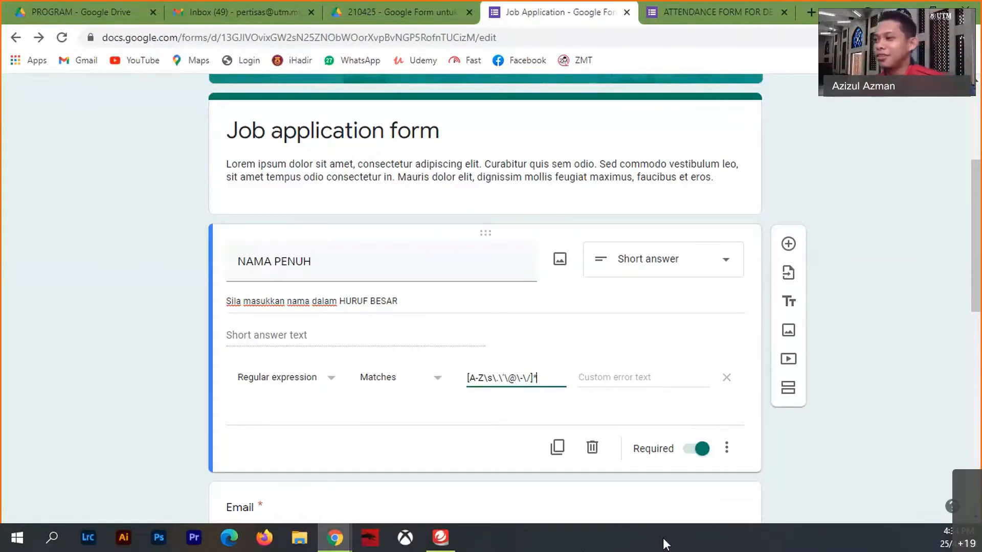
- Set the custom error text to 'Masukkan dalam huruf besar ye.'
{"action": "left_click", "coordinate": [628, 378]}
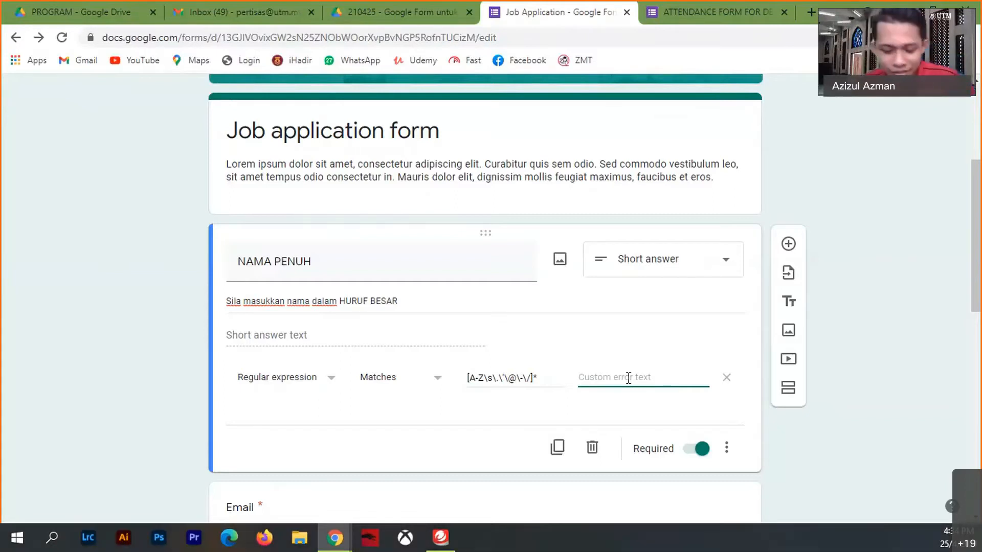
{"action": "type", "text": "Masu"}
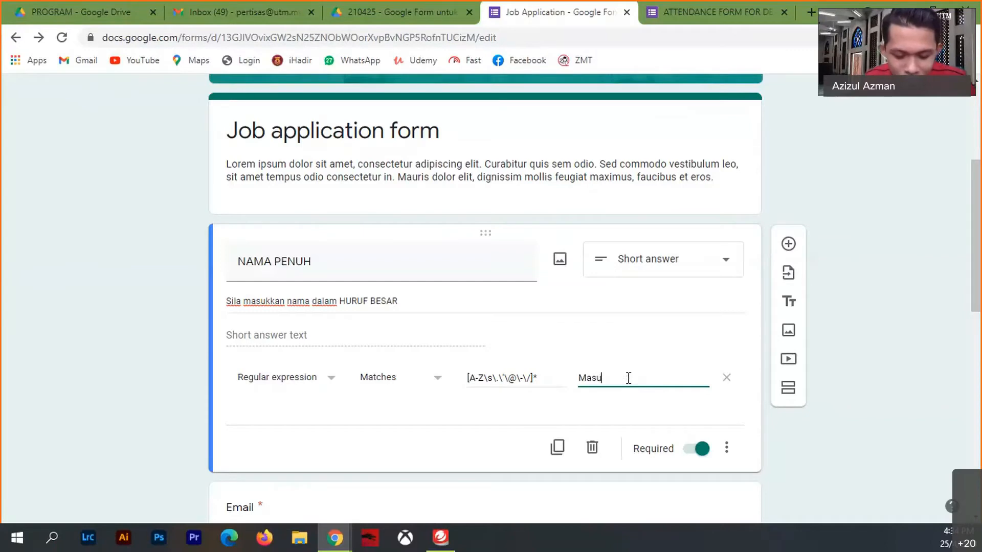
{"action": "type", "text": "kkan dalam "}
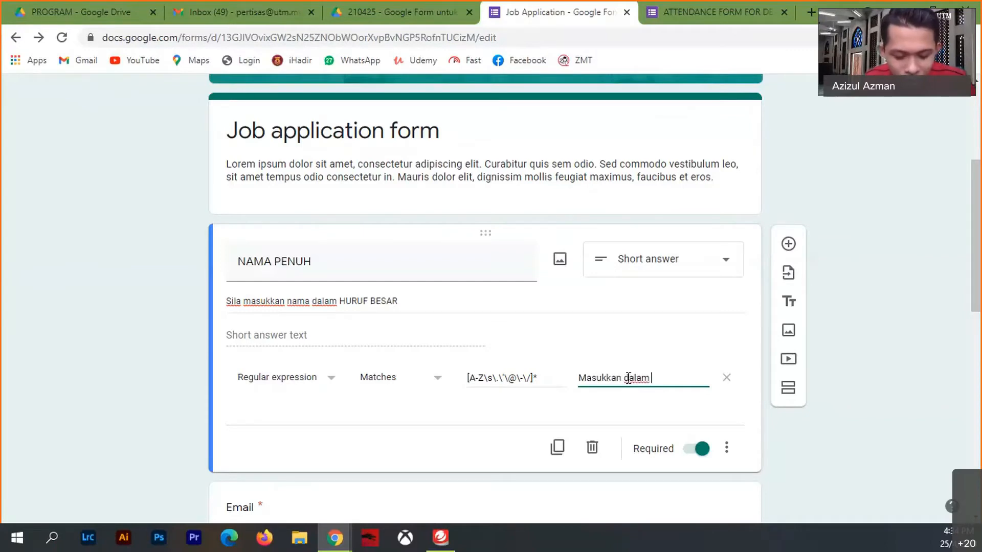
{"action": "type", "text": "huruf be"}
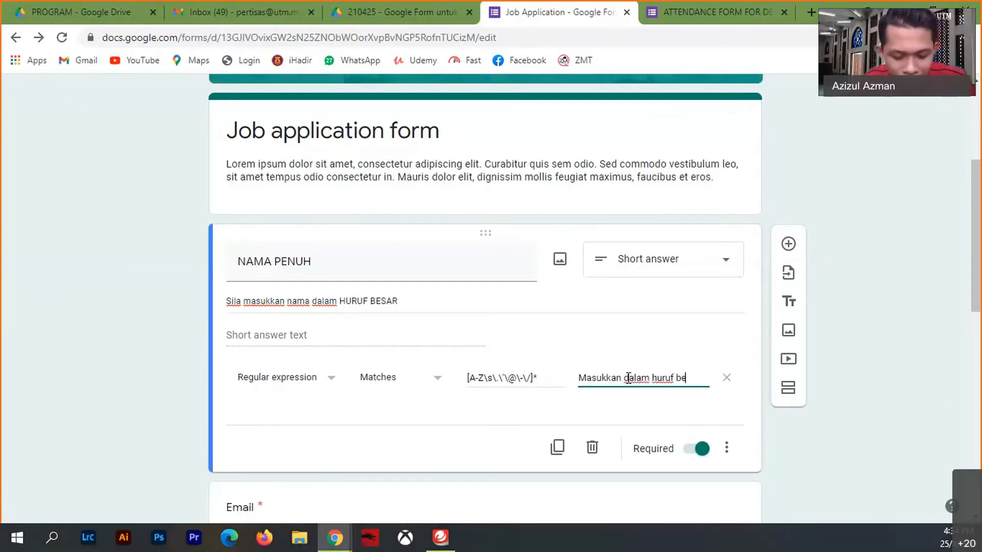
{"action": "type", "text": "sar ye"}
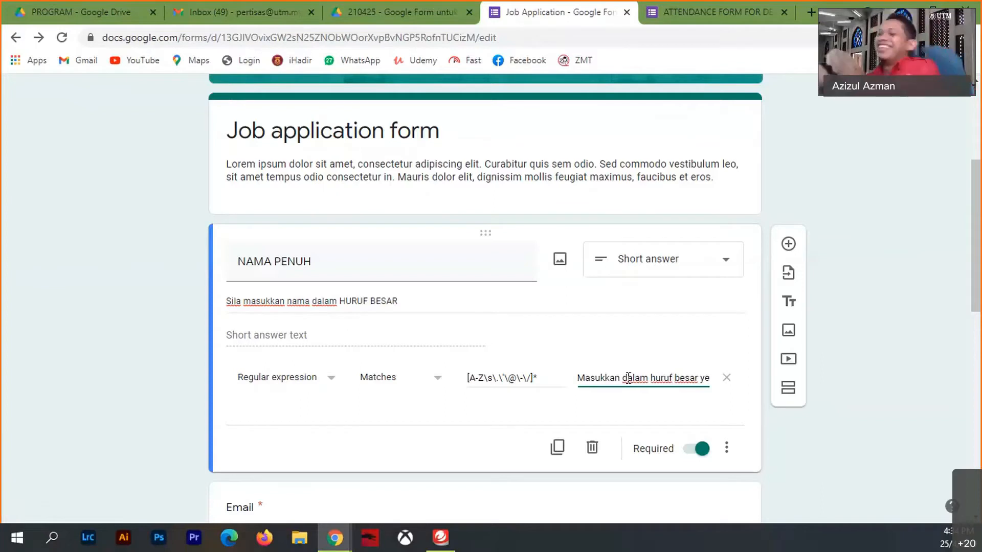
{"action": "type", "text": ".."}
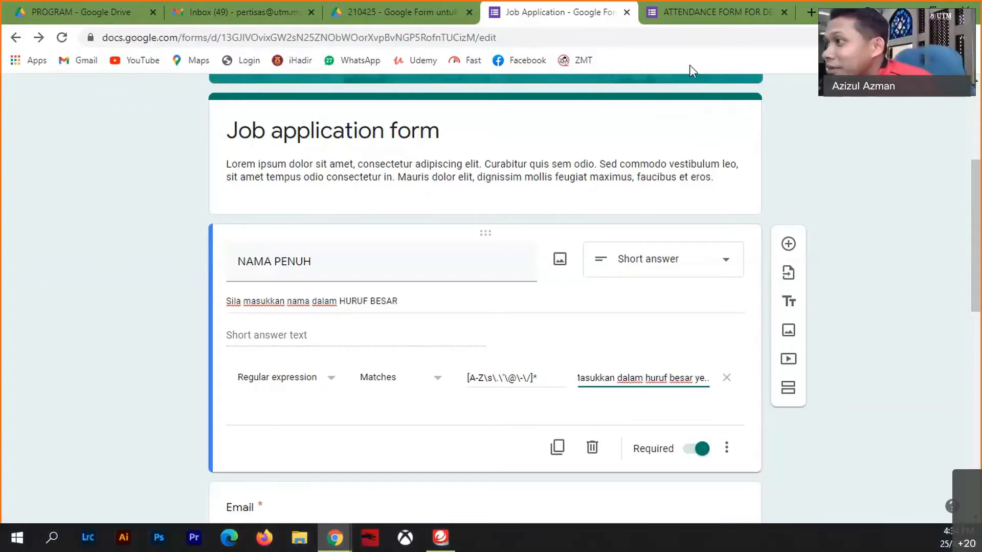
{"action": "scroll", "coordinate": [838, 207], "scroll_direction": "up", "scroll_amount": 5}
- In a new preview, enter a mixed-case full name to trigger the validation error
{"action": "left_click", "coordinate": [769, 97]}
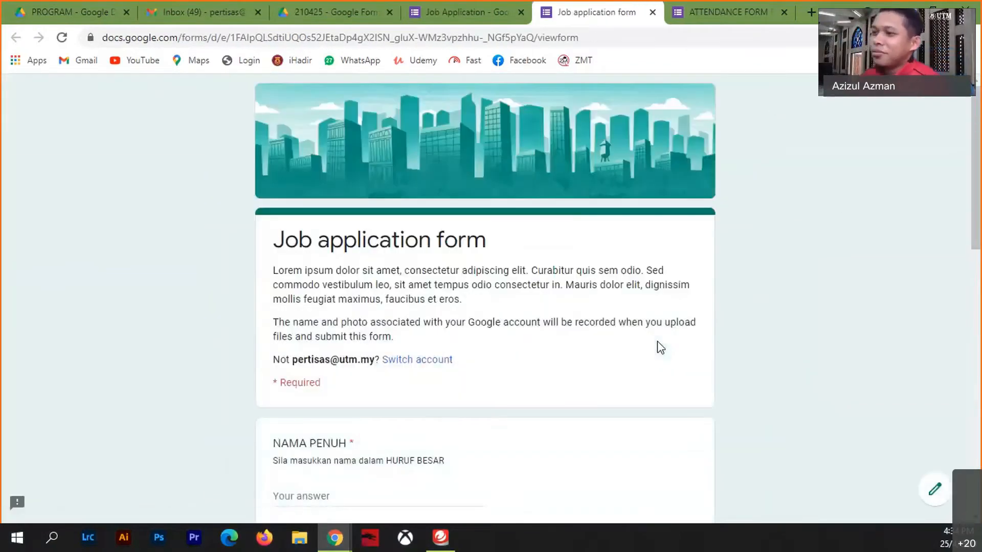
{"action": "scroll", "coordinate": [403, 342], "scroll_direction": "down", "scroll_amount": 4}
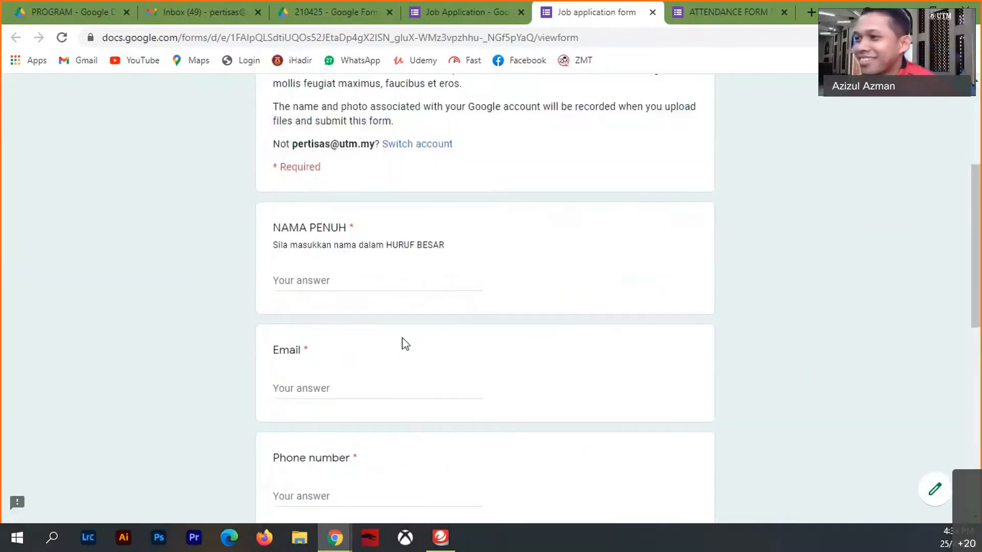
{"action": "left_click", "coordinate": [338, 280]}
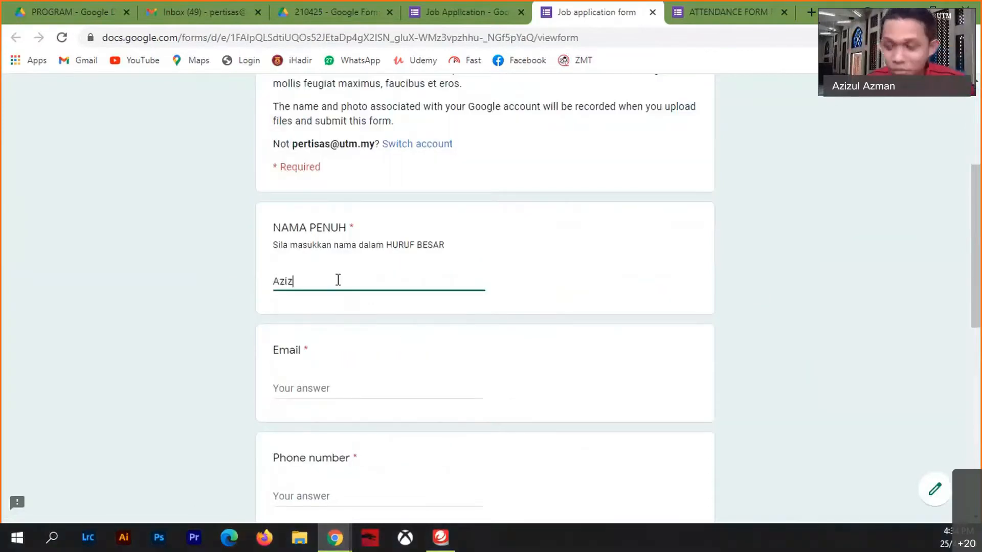
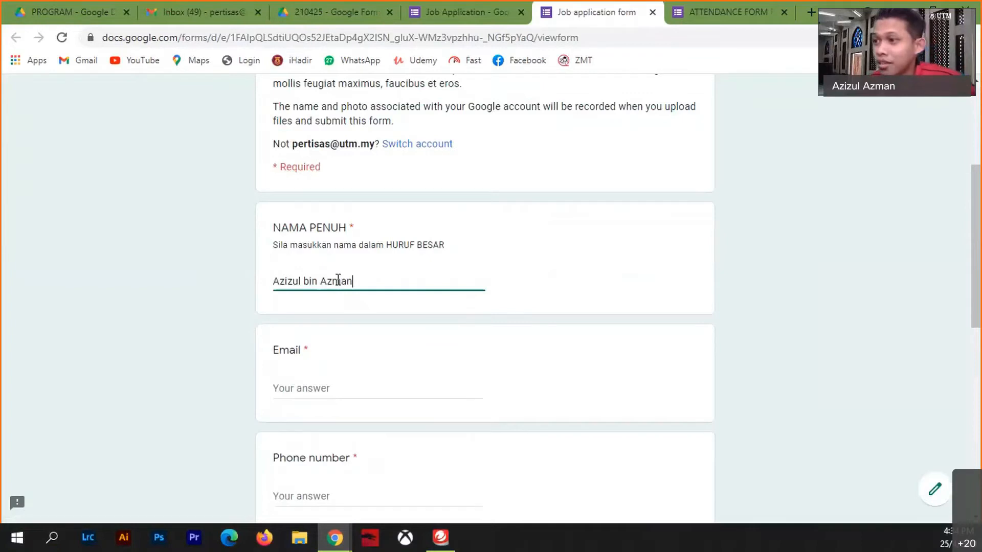
{"action": "left_click", "coordinate": [294, 397]}
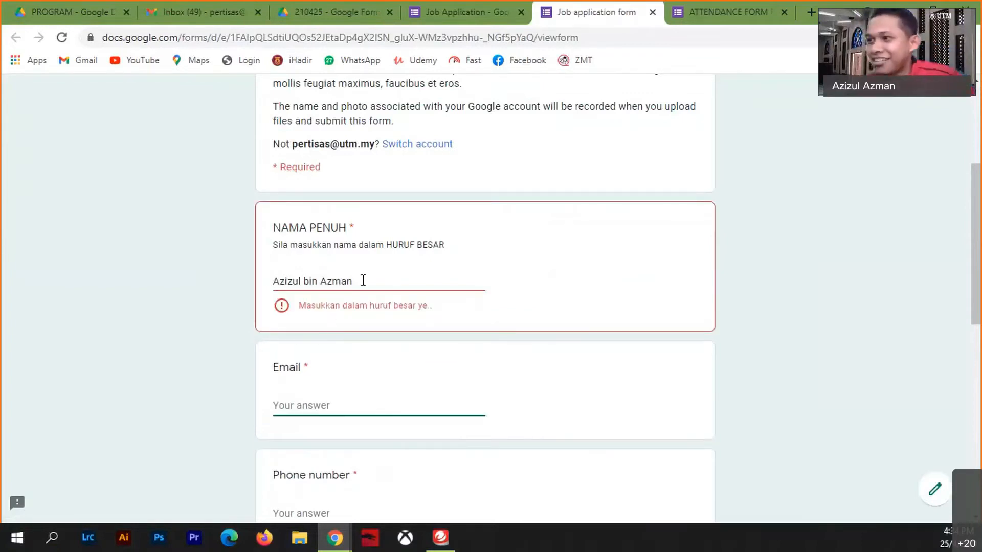
- Retype the full name entirely in capitals so it passes validation
{"action": "left_click_drag", "start_coordinate": [363, 281], "coordinate": [277, 297]}
{"action": "type", "text": "Azizu"}
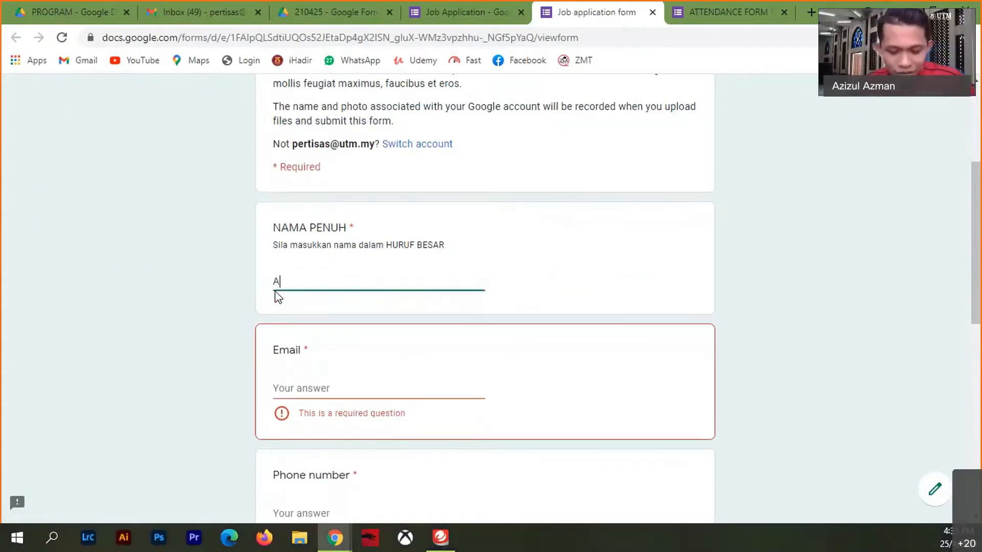
{"action": "key", "text": "BackSpace"}
{"action": "key", "text": "BackSpace"}
{"action": "key", "text": "BackSpace"}
{"action": "key", "text": "BackSpace"}
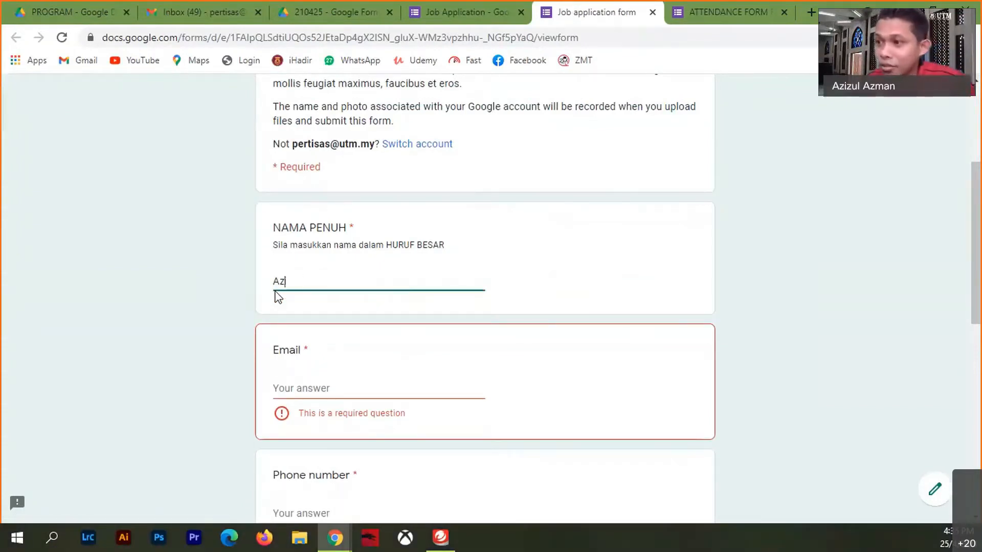
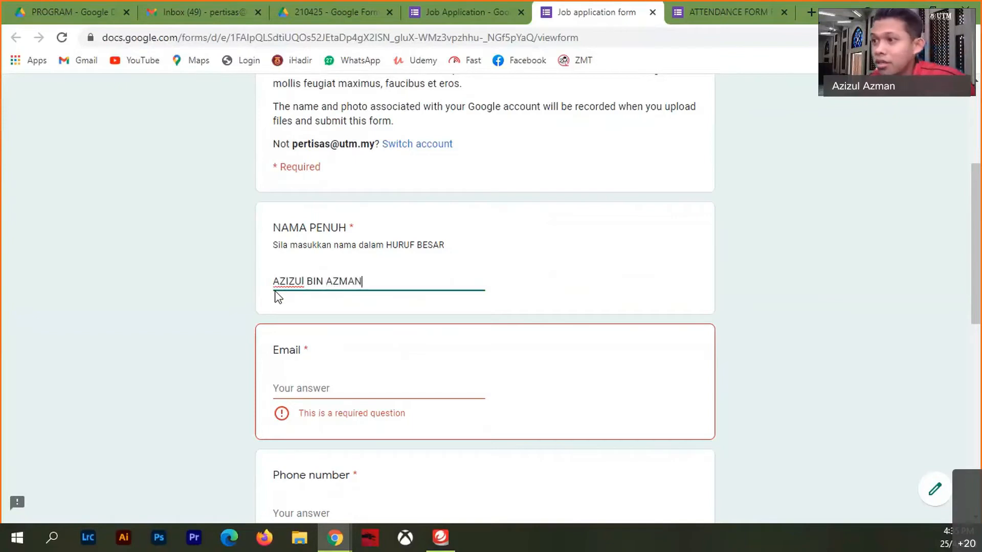
{"action": "left_click", "coordinate": [300, 388]}
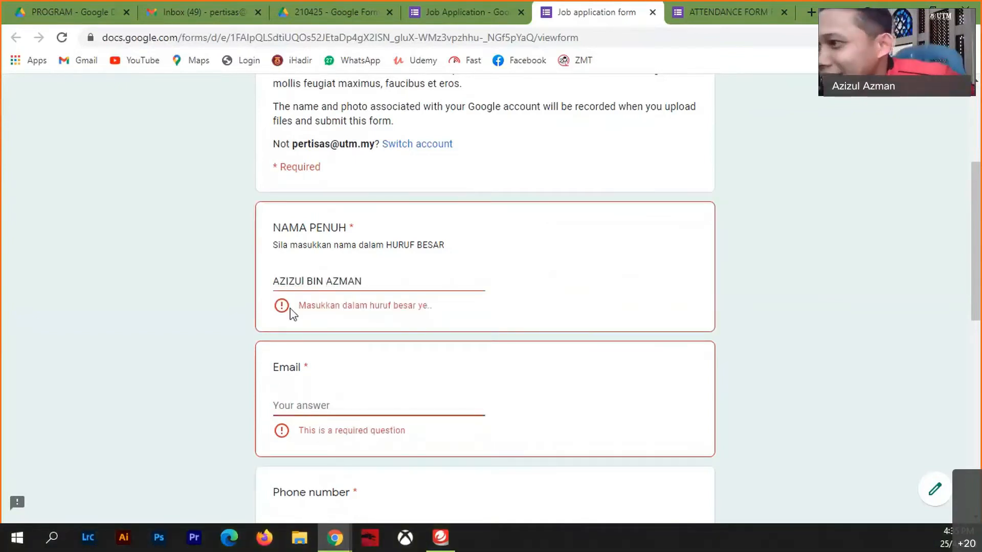
{"action": "left_click", "coordinate": [305, 282]}
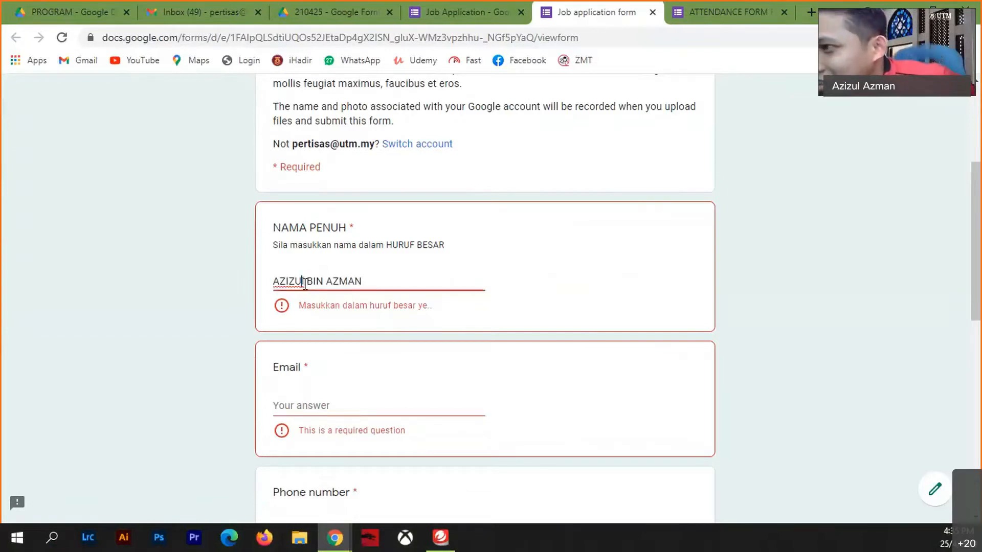
{"action": "left_click_drag", "start_coordinate": [302, 283], "coordinate": [306, 282]}
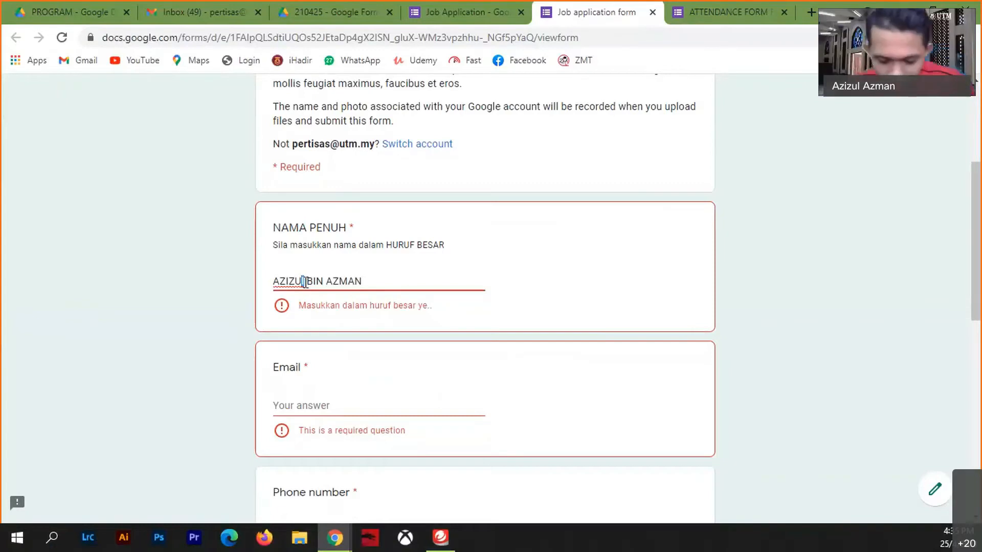
{"action": "type", "text": "L"}
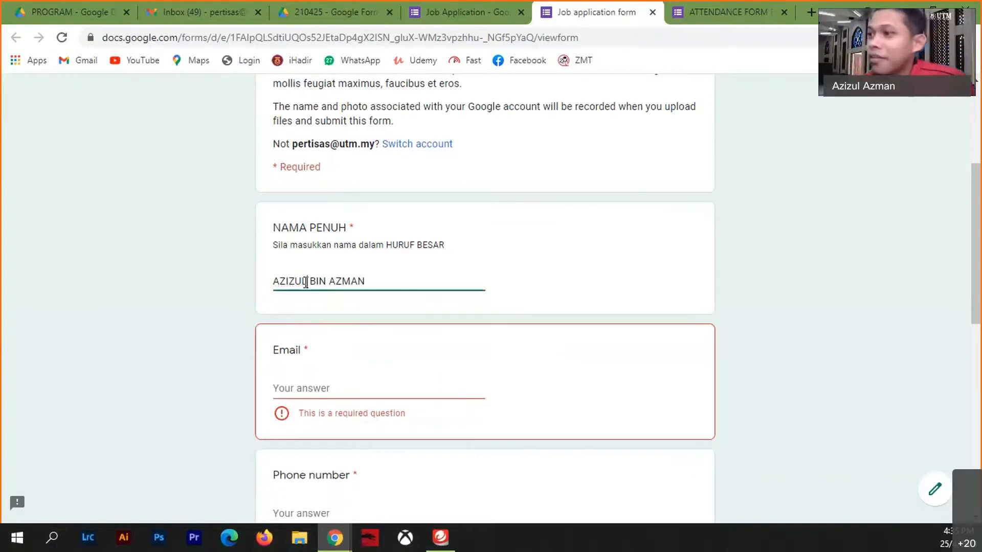
{"action": "left_click", "coordinate": [321, 388]}
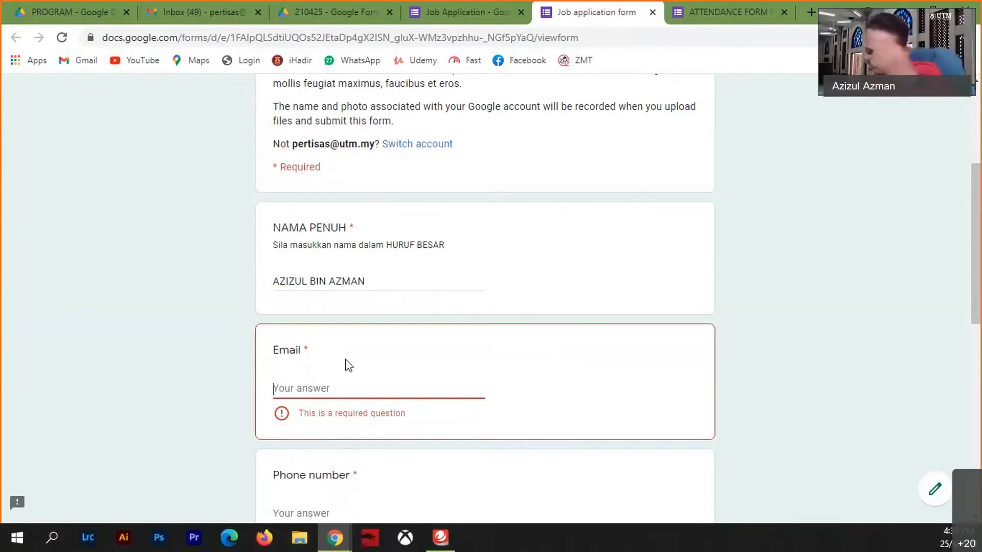
- Change the name's final letter to a lowercase n
{"action": "left_click", "coordinate": [372, 283]}
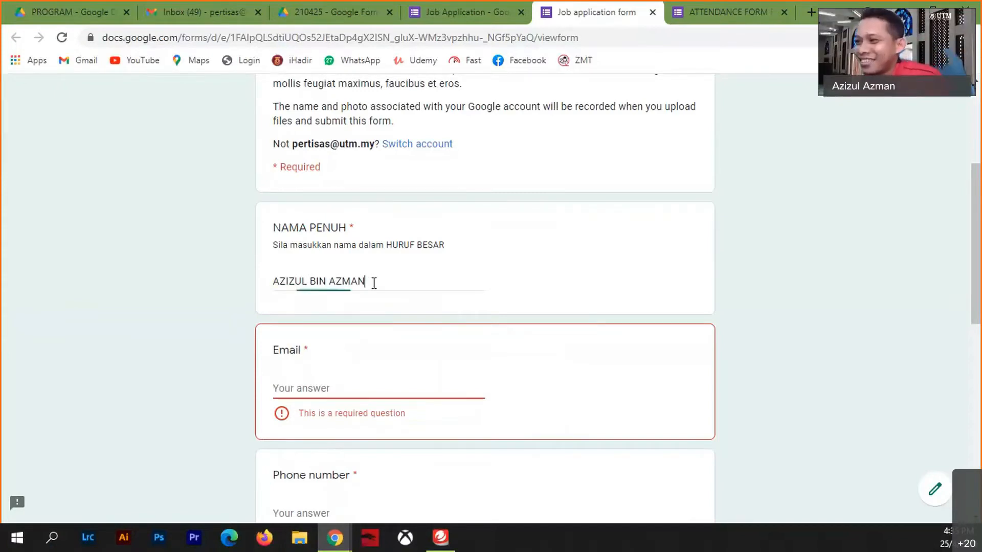
{"action": "key", "text": "BackSpace"}
{"action": "type", "text": "n"}
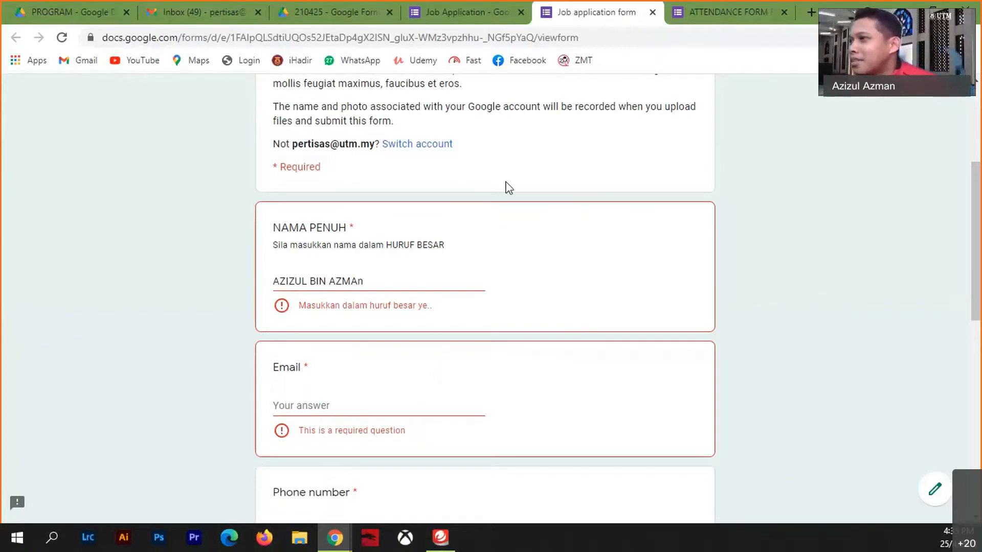
- Close the preview and append \? and \+ to the NAMA PENUH regex pattern
{"action": "left_click", "coordinate": [653, 13]}
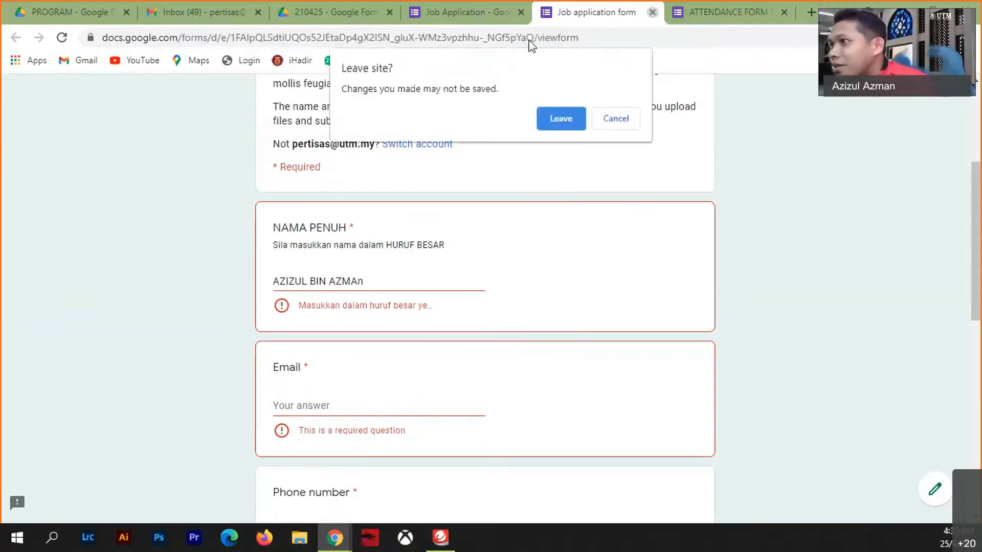
{"action": "left_click", "coordinate": [560, 120]}
{"action": "scroll", "coordinate": [506, 398], "scroll_direction": "down", "scroll_amount": 8}
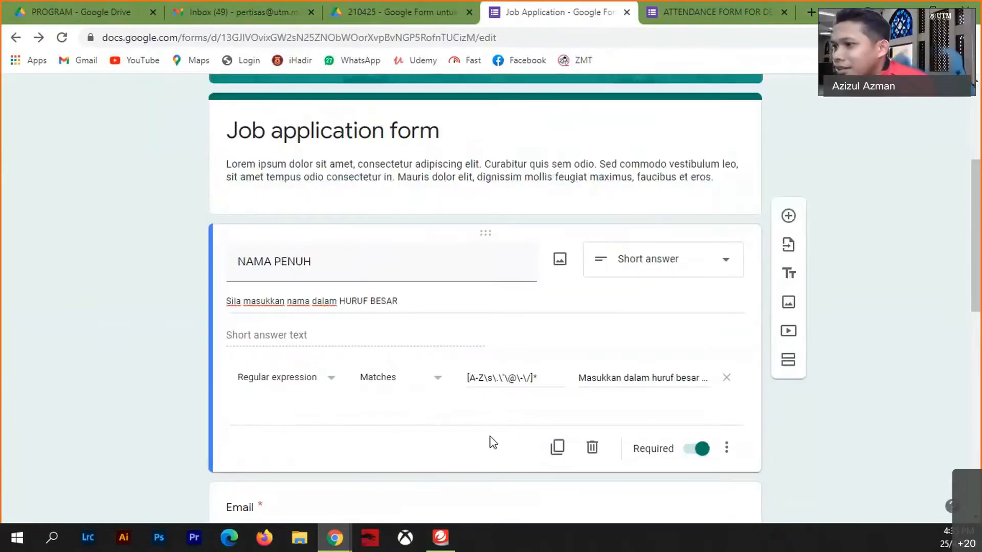
{"action": "left_click", "coordinate": [537, 165]}
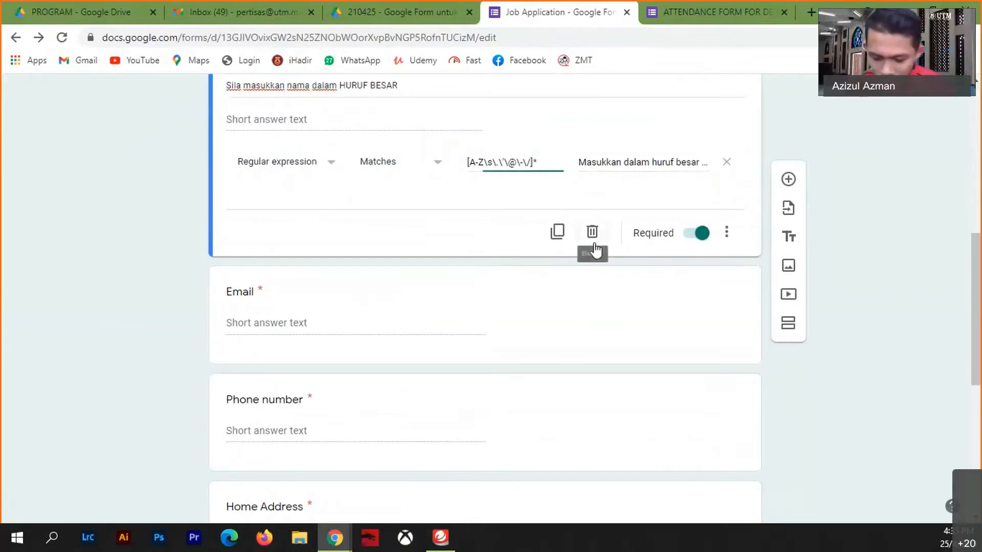
{"action": "type", "text": "\\?"}
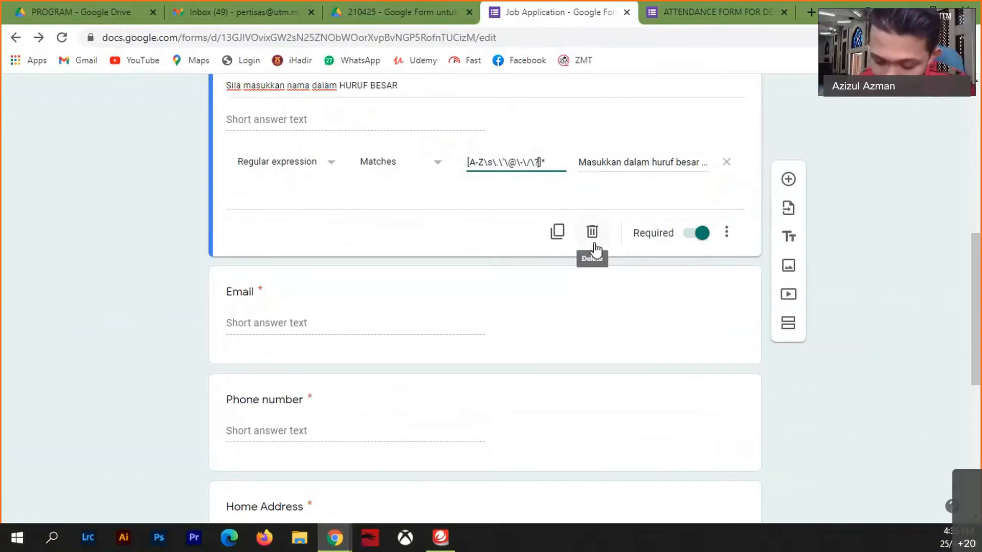
{"action": "type", "text": "\\"}
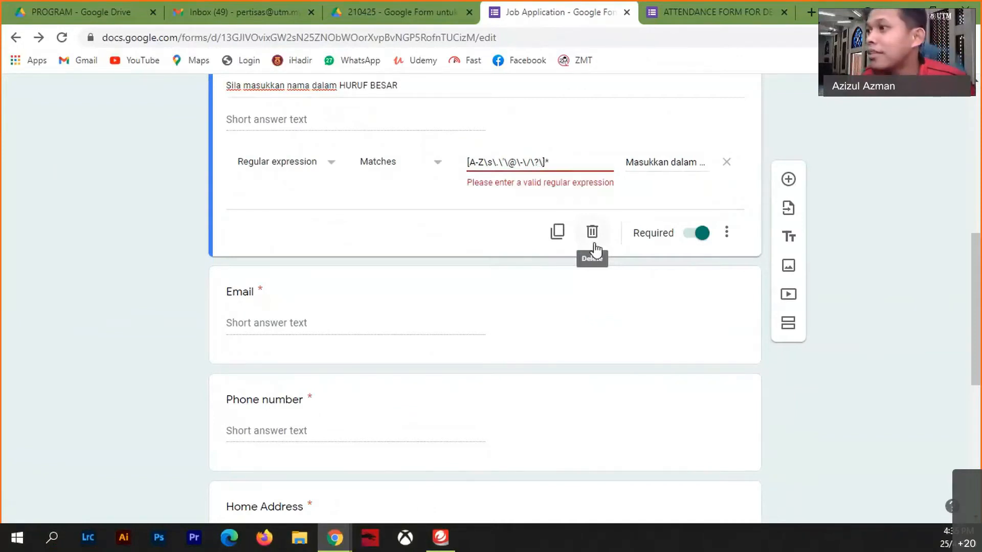
{"action": "type", "text": "+"}
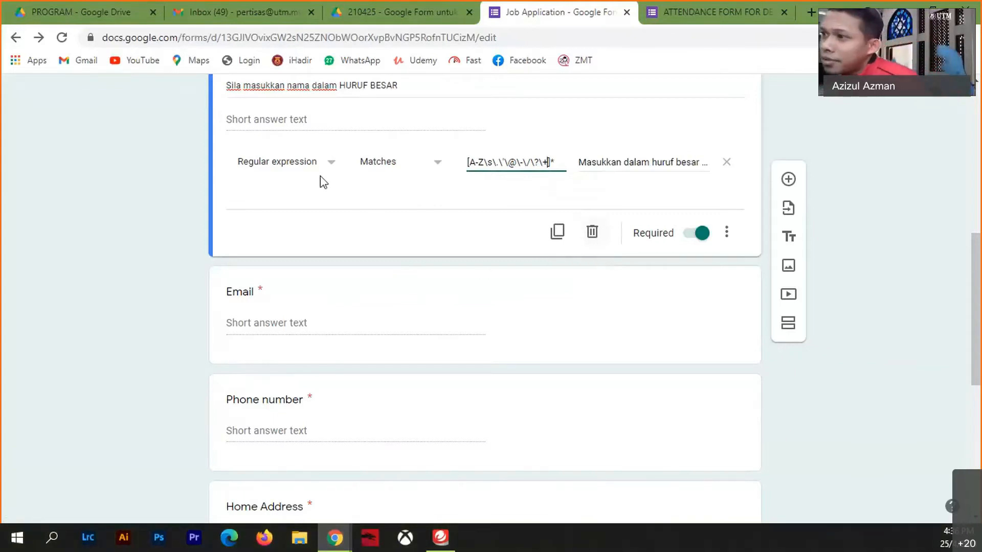
{"action": "left_click", "coordinate": [331, 162]}
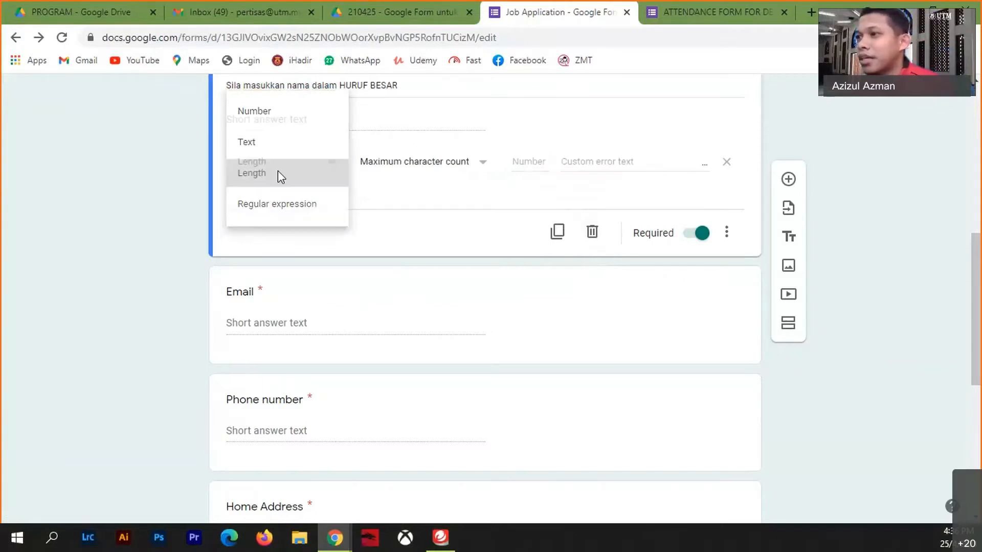
- Set NAMA PENUH's validation to Text › Contains 'BIN'
{"action": "left_click", "coordinate": [277, 174]}
{"action": "left_click", "coordinate": [304, 173]}
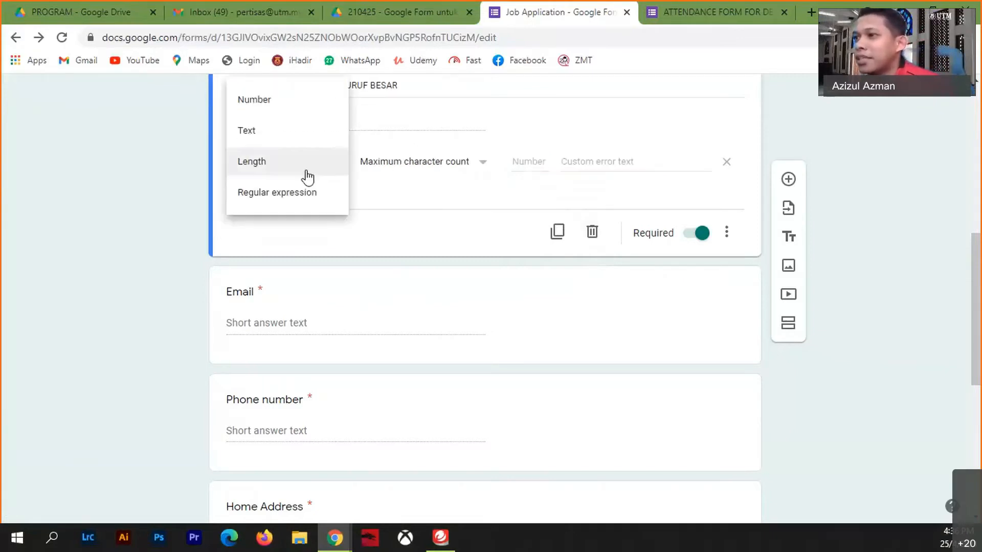
{"action": "left_click", "coordinate": [269, 132]}
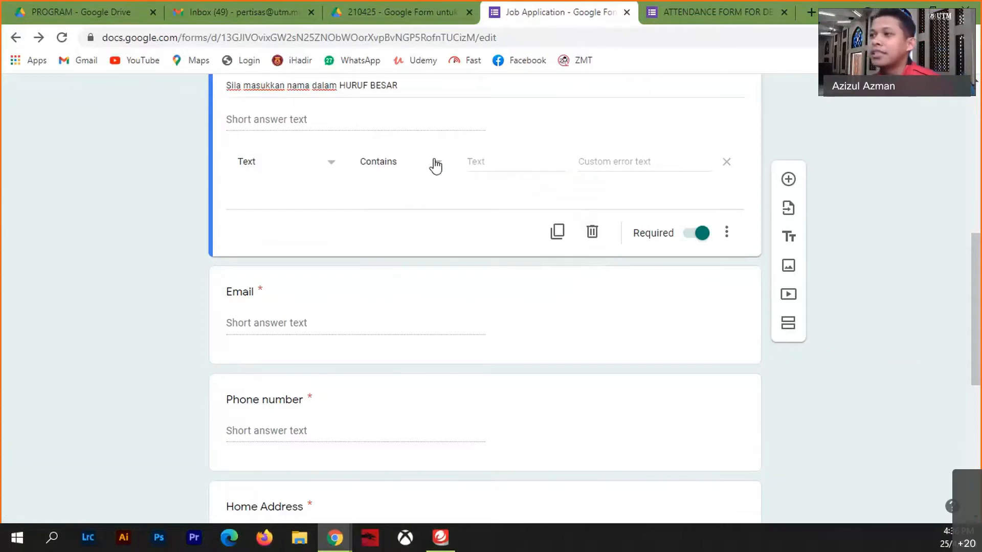
{"action": "scroll", "coordinate": [394, 184], "scroll_direction": "up", "scroll_amount": 4}
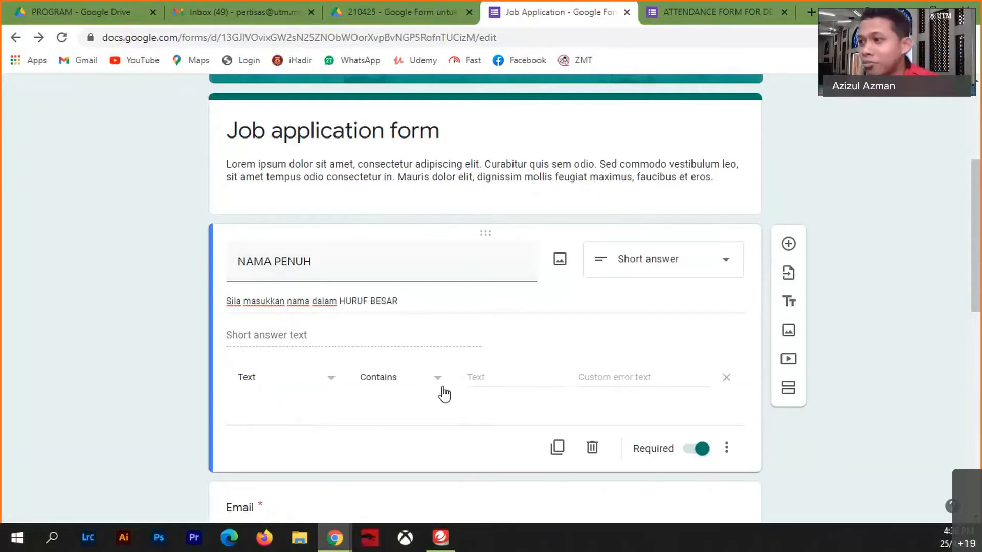
{"action": "left_click", "coordinate": [489, 377]}
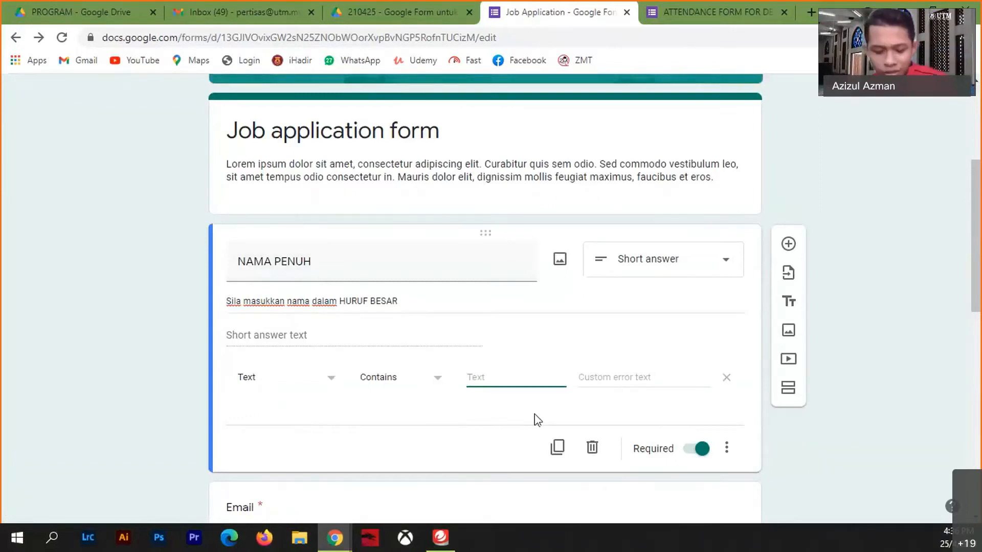
{"action": "type", "text": "BIN"}
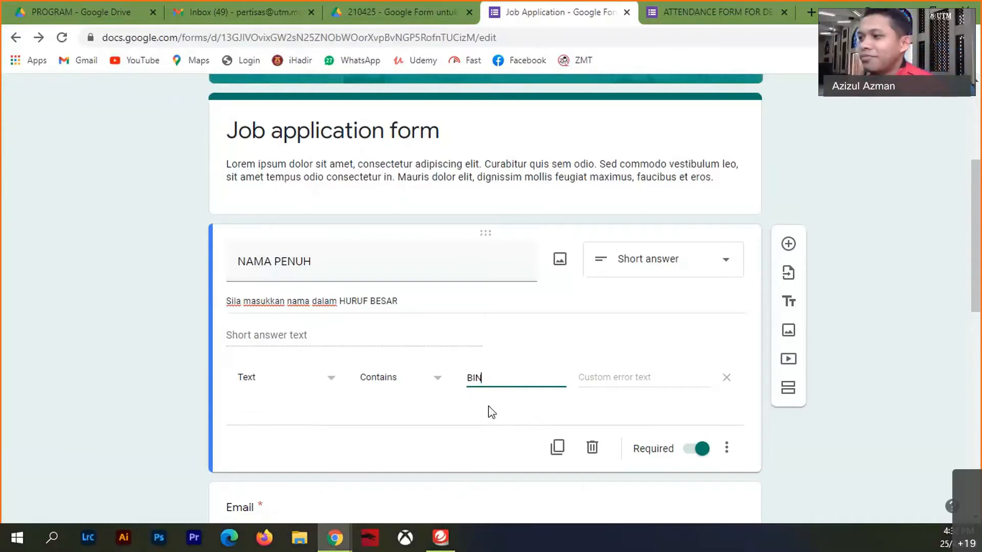
{"action": "left_click", "coordinate": [489, 406]}
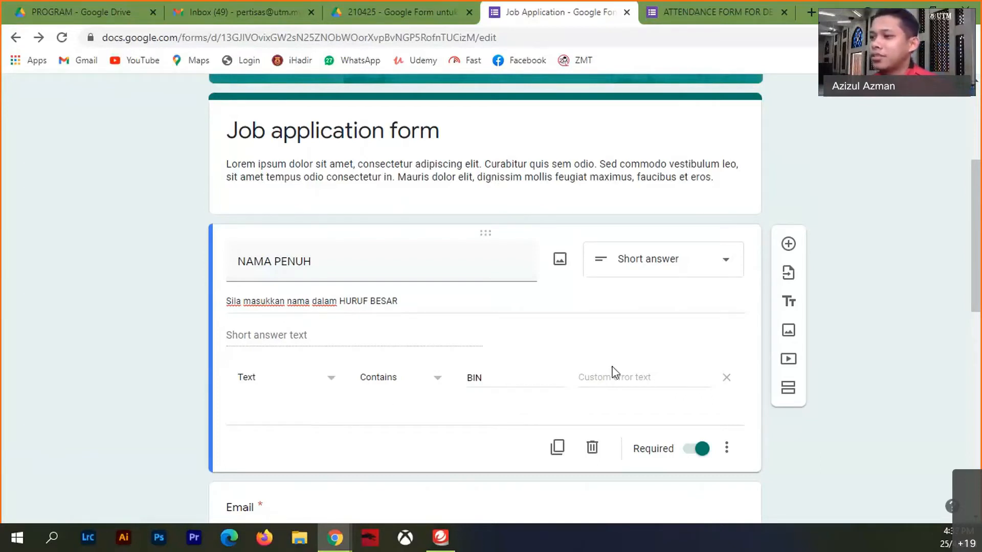
{"action": "left_click", "coordinate": [726, 450]}
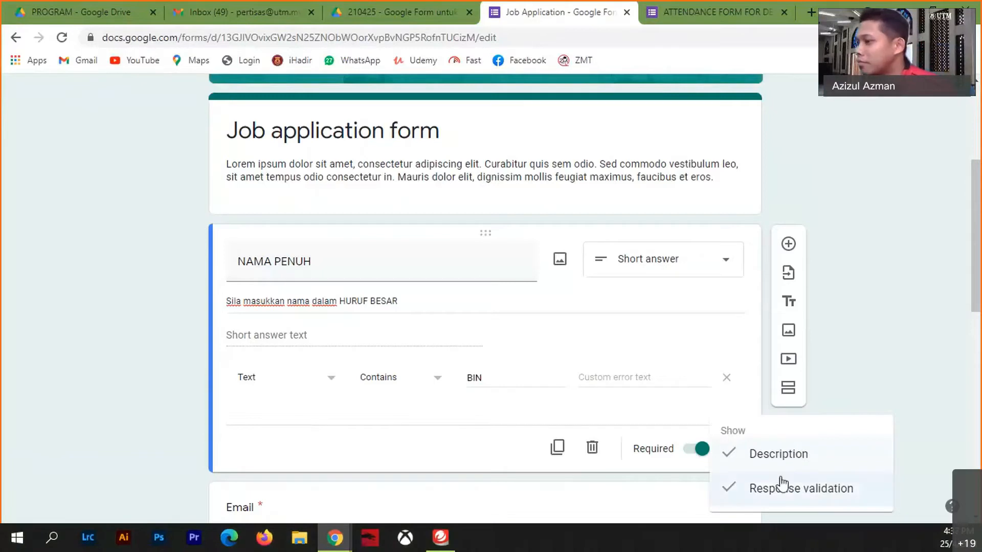
{"action": "left_click", "coordinate": [410, 429]}
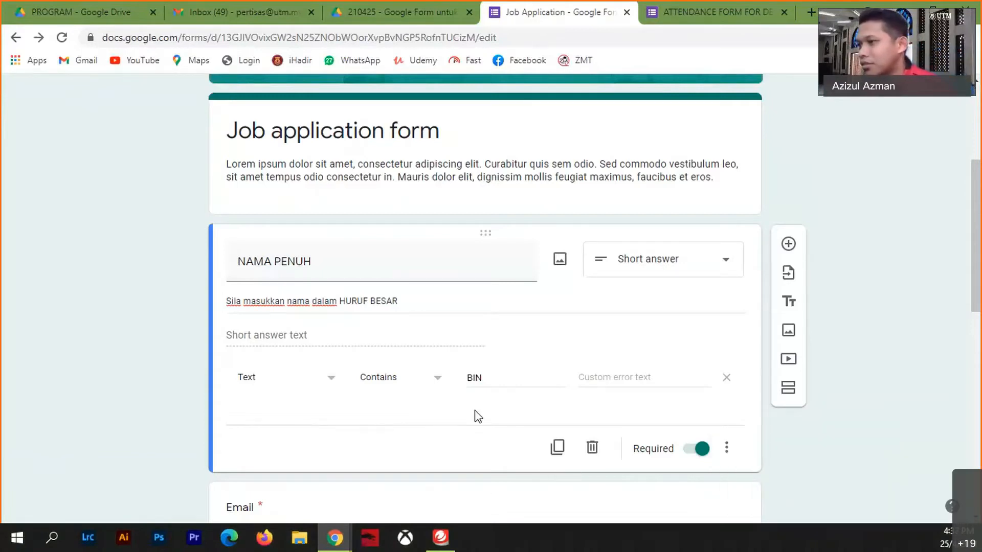
- Add the error message 'Sila sertakan BIN dalam nama anda', keeping the Contains condition
{"action": "left_click", "coordinate": [650, 377]}
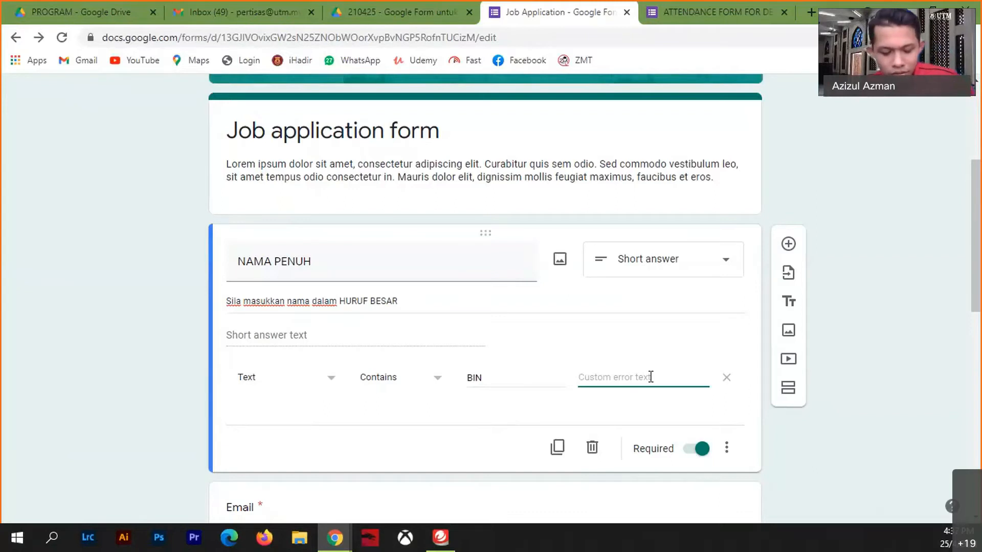
{"action": "type", "text": "Sila"}
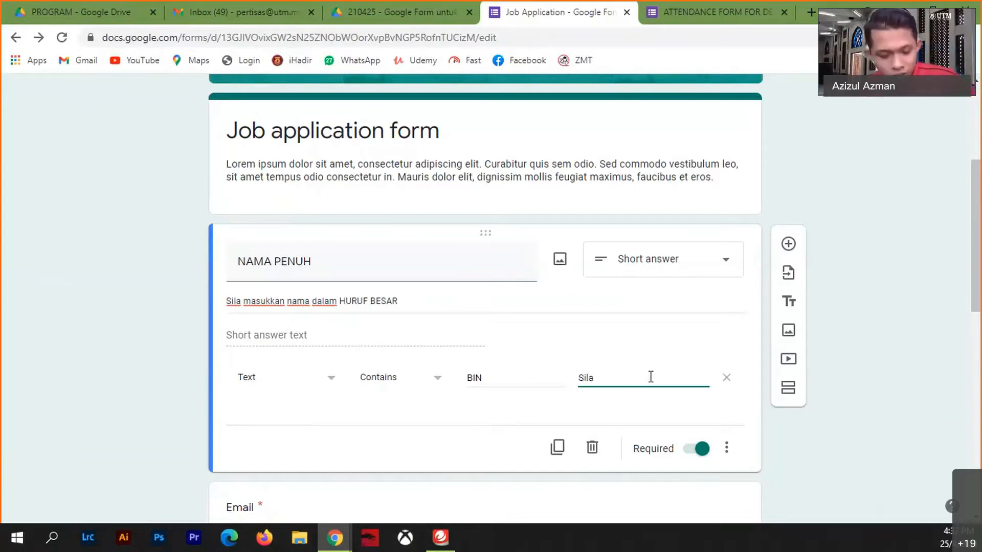
{"action": "type", "text": " sertaka"}
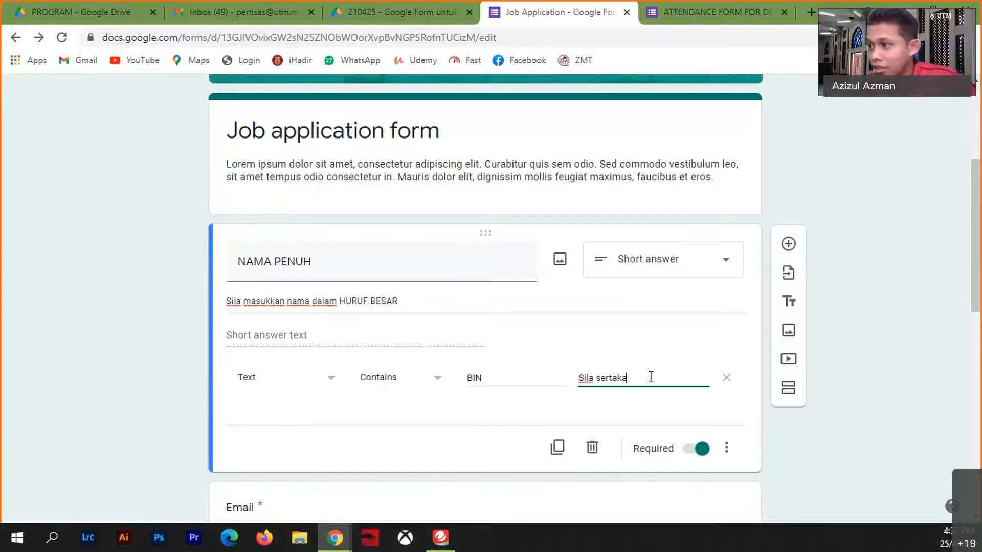
{"action": "type", "text": "n B"}
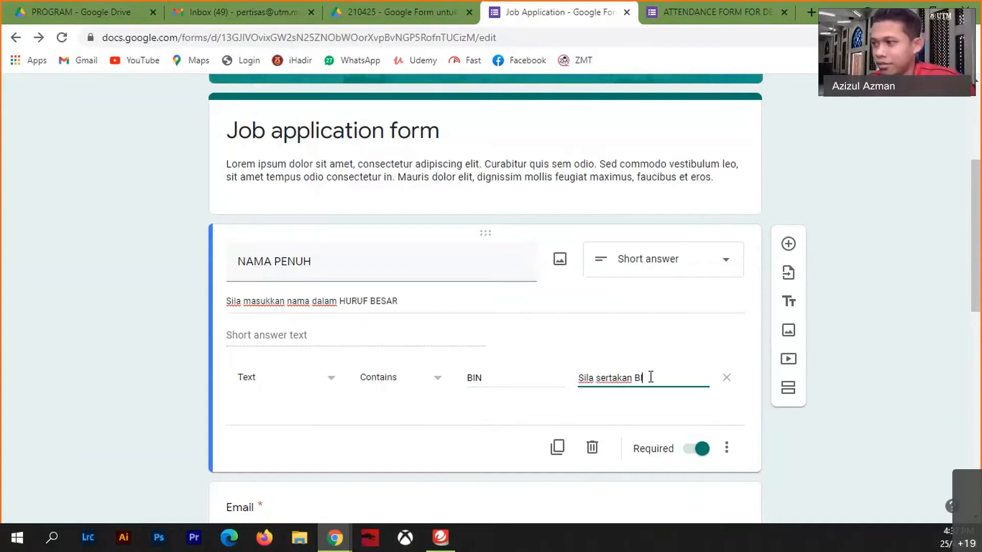
{"action": "type", "text": "IN da"}
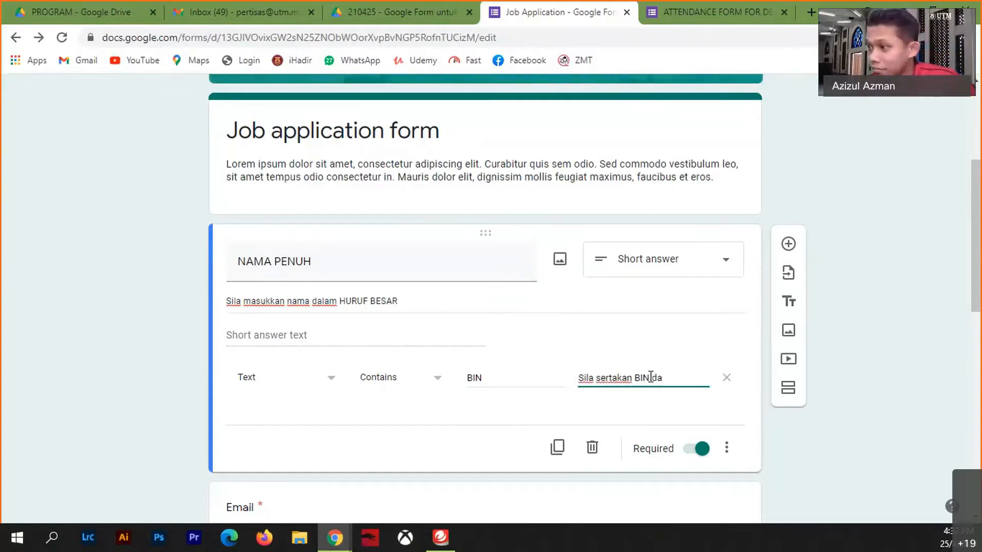
{"action": "type", "text": "lam nama "}
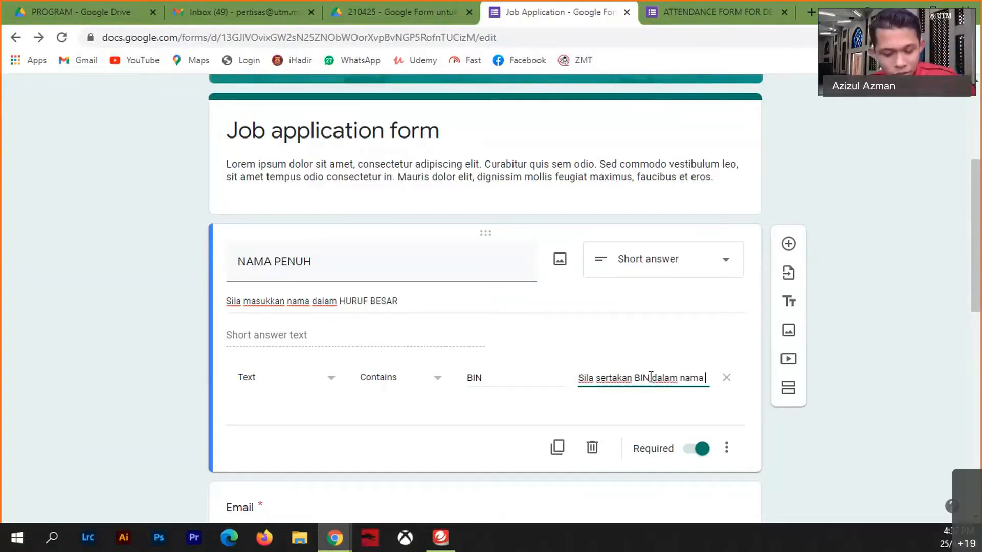
{"action": "type", "text": "anda"}
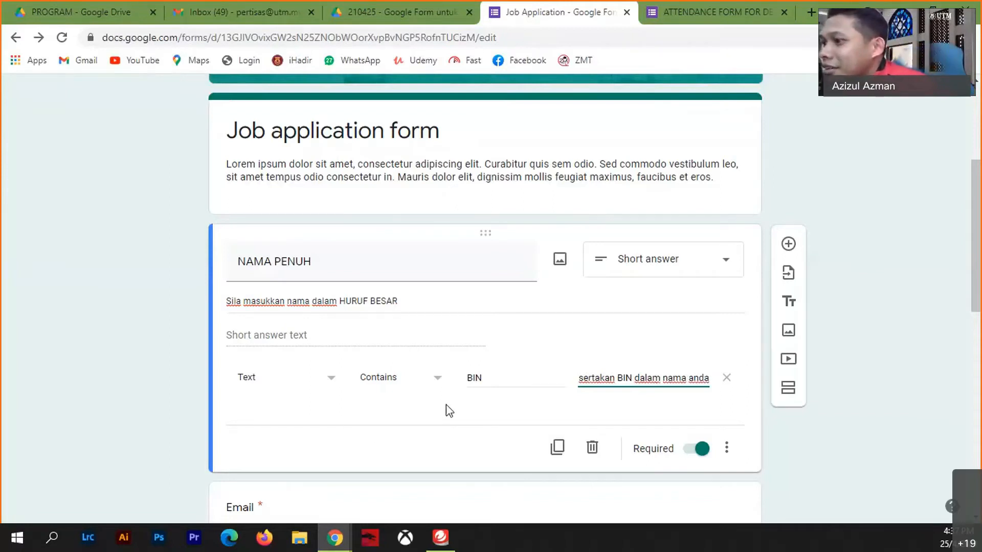
{"action": "left_click", "coordinate": [437, 381]}
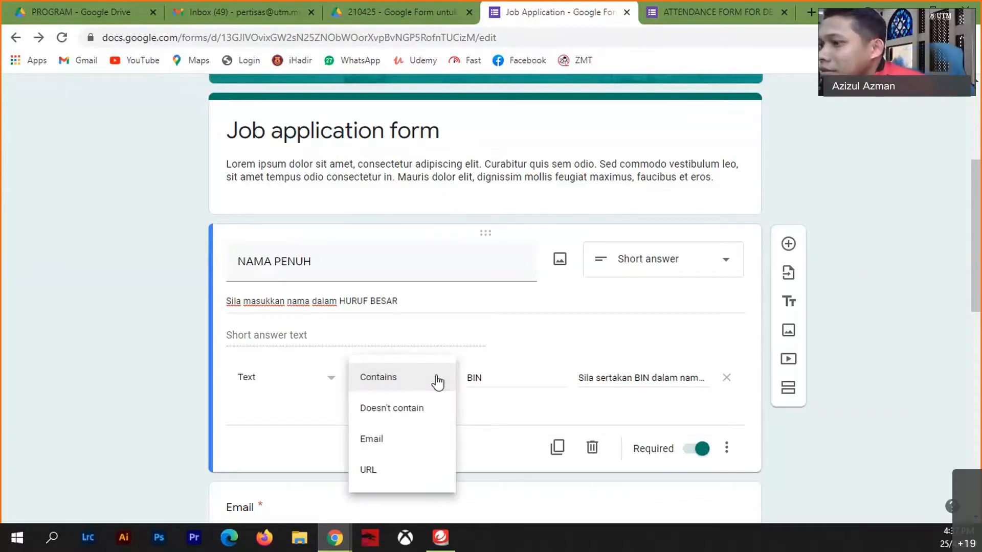
{"action": "left_click", "coordinate": [496, 425]}
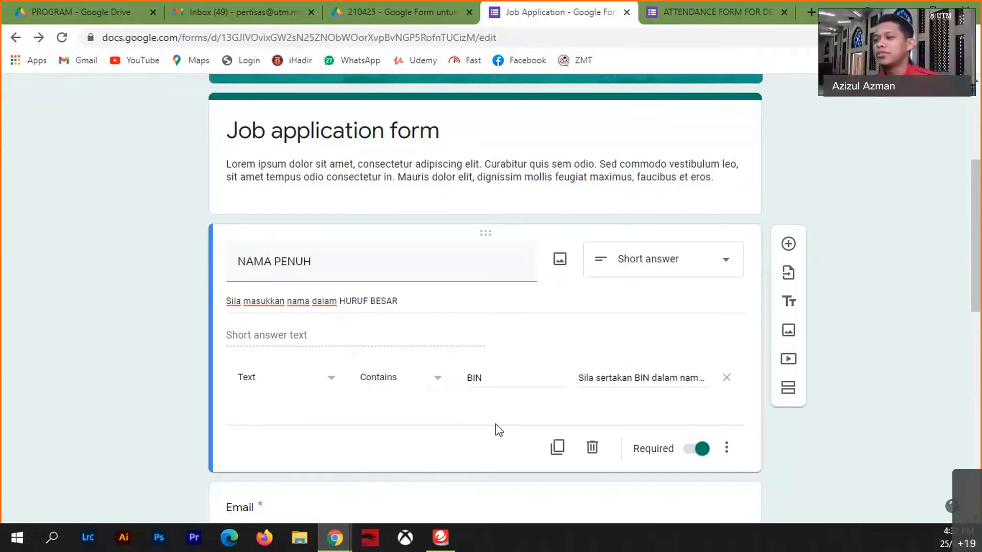
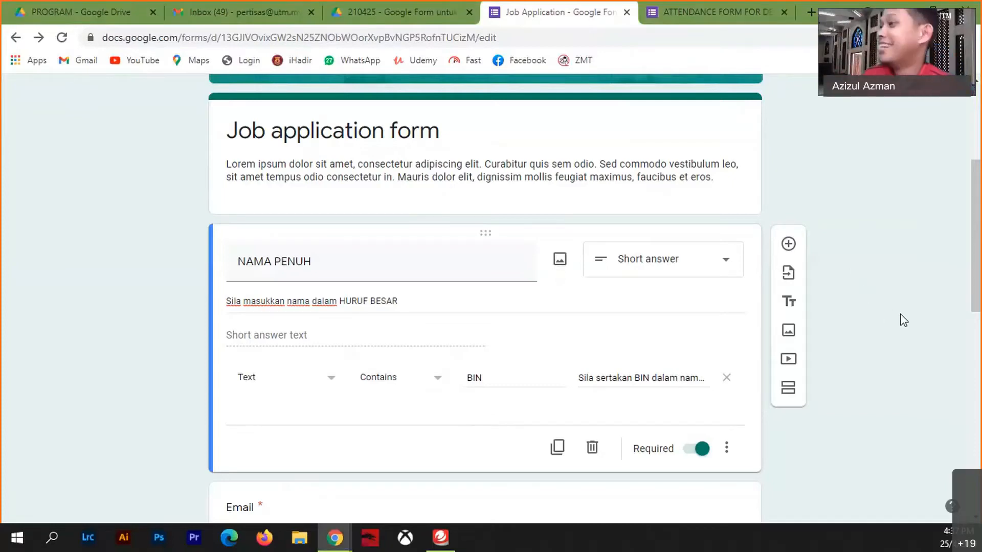
- Change the Home Address question from Paragraph to a Linear scale question
{"action": "scroll", "coordinate": [888, 338], "scroll_direction": "down", "scroll_amount": 10}
{"action": "scroll", "coordinate": [894, 349], "scroll_direction": "up", "scroll_amount": 12}
{"action": "scroll", "coordinate": [894, 353], "scroll_direction": "up", "scroll_amount": 3}
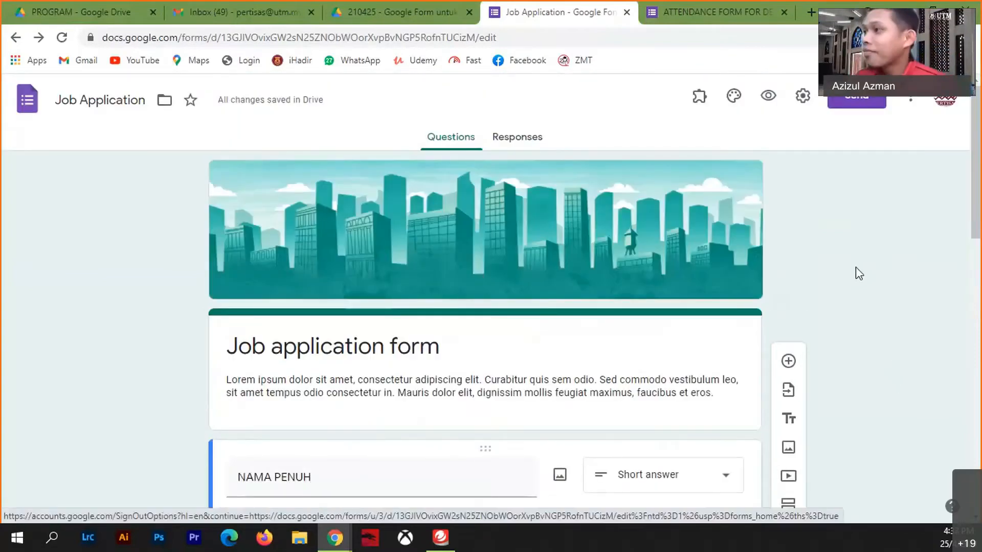
{"action": "scroll", "coordinate": [566, 450], "scroll_direction": "down", "scroll_amount": 8}
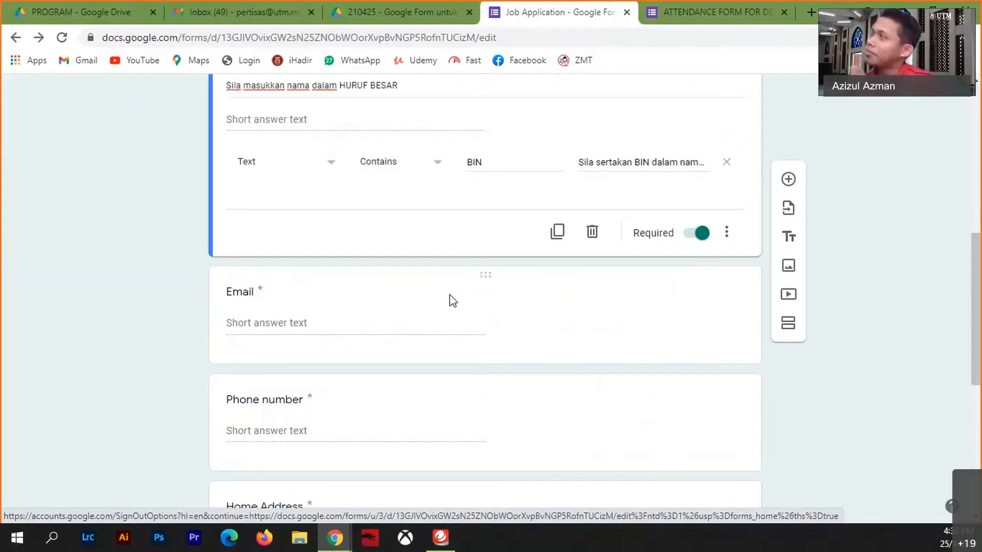
{"action": "scroll", "coordinate": [445, 408], "scroll_direction": "down", "scroll_amount": 4}
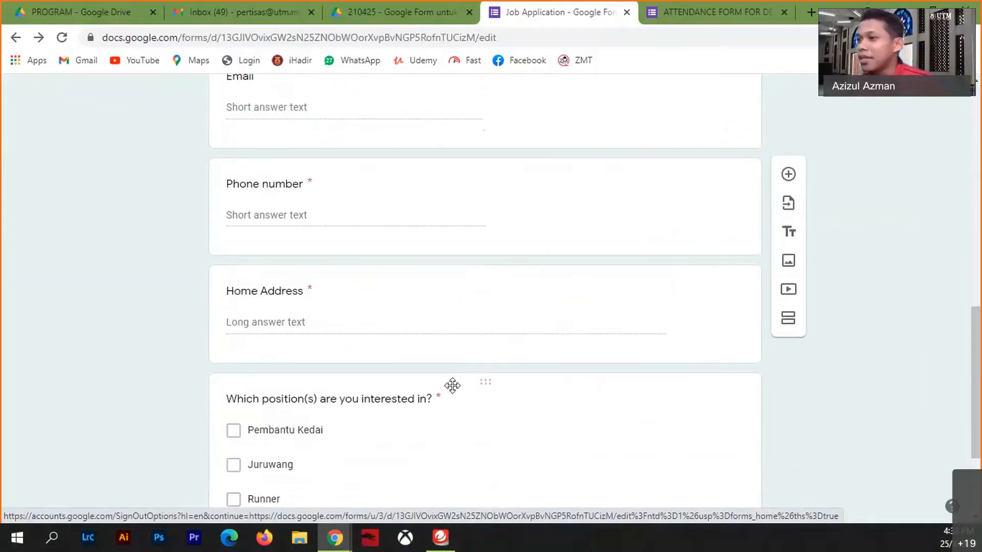
{"action": "left_click", "coordinate": [508, 291]}
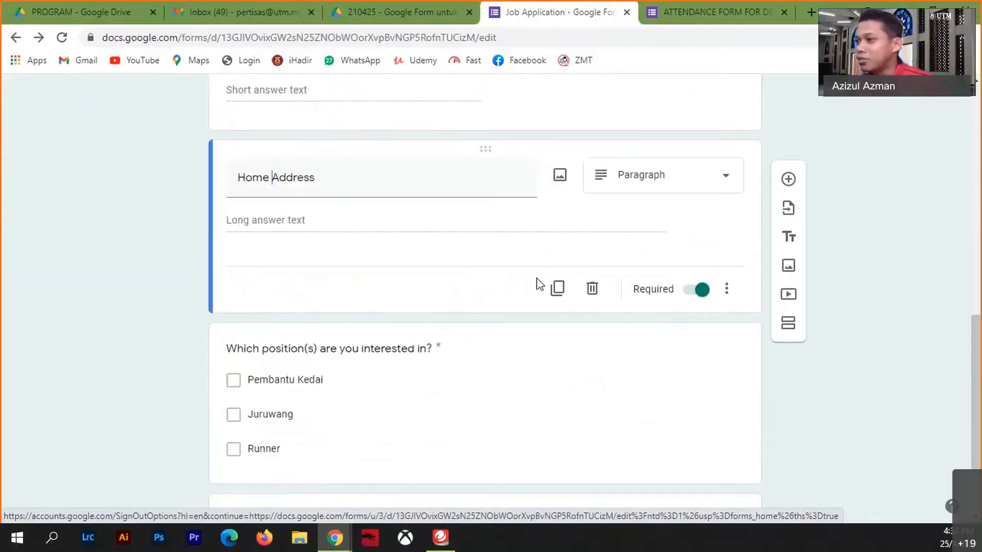
{"action": "left_click", "coordinate": [725, 166]}
{"action": "left_click", "coordinate": [644, 359]}
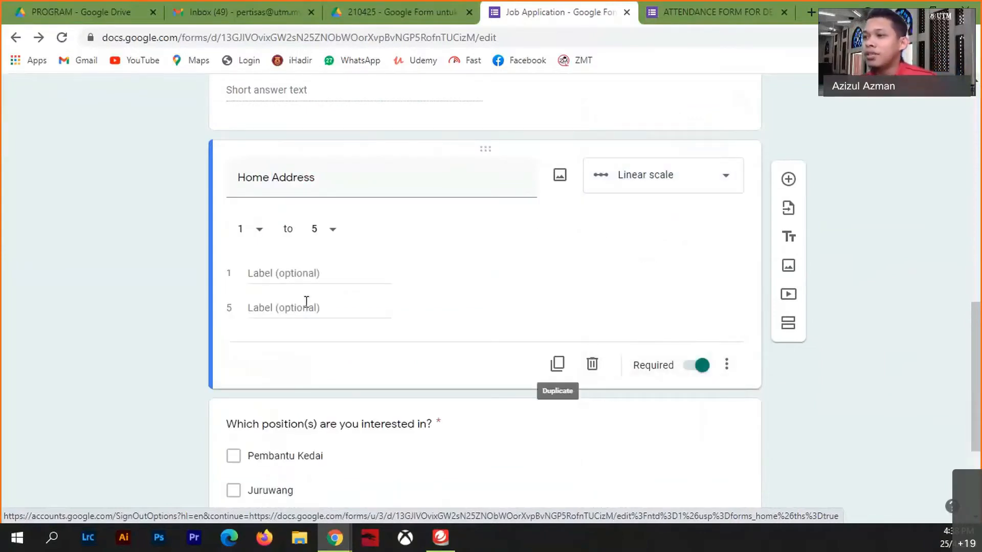
- Label the scale's low end 'Kurang Baik' and its high end 'Cemerlang'
{"action": "left_click", "coordinate": [275, 272]}
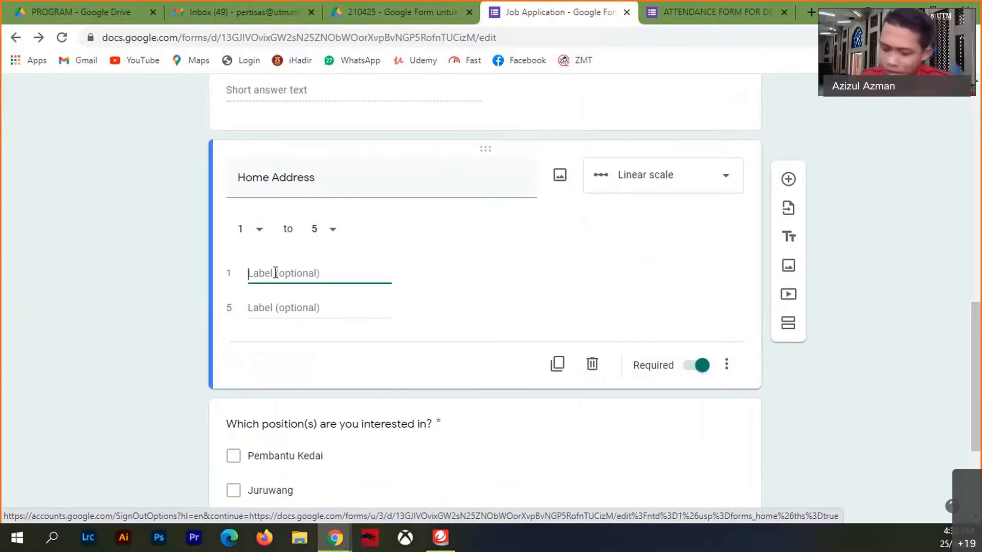
{"action": "type", "text": "Lemah"}
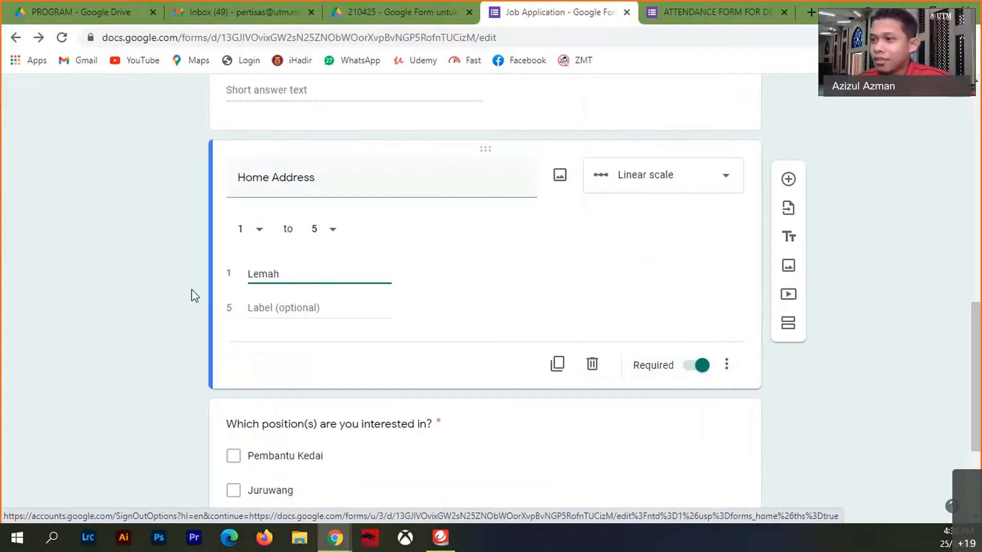
{"action": "double_click", "coordinate": [286, 274]}
{"action": "type", "text": "K"}
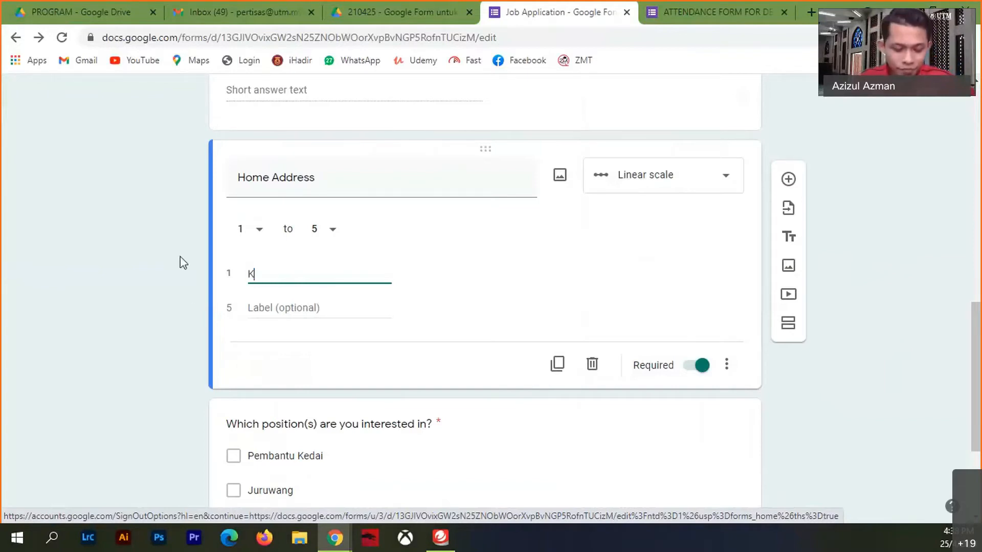
{"action": "type", "text": "urang Baik"}
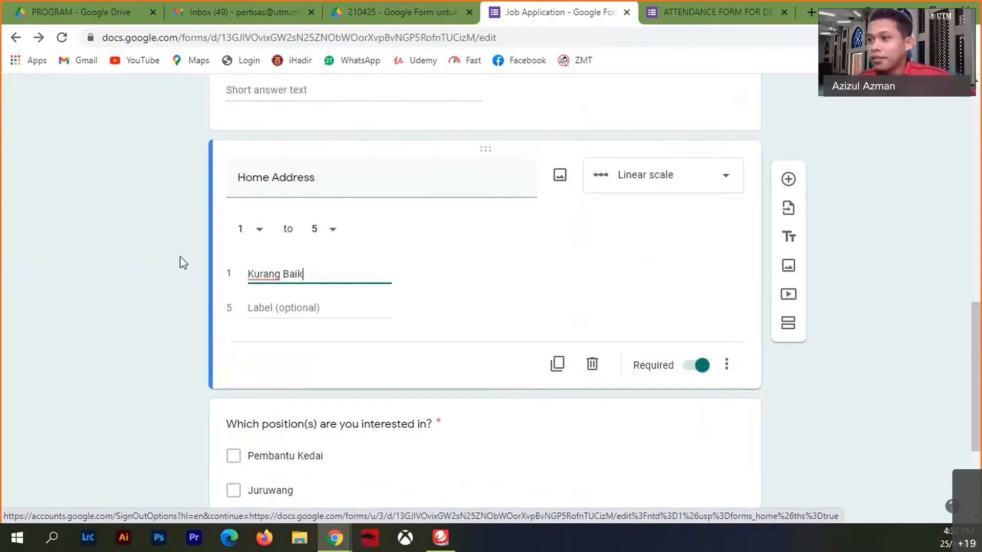
{"action": "left_click", "coordinate": [263, 308]}
{"action": "type", "text": "Cemerlang"}
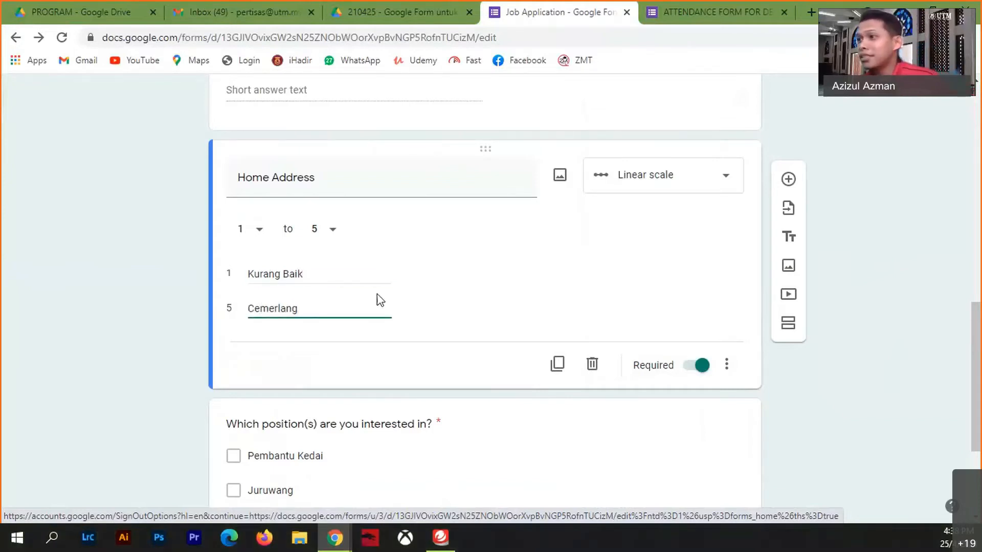
{"action": "scroll", "coordinate": [924, 227], "scroll_direction": "up", "scroll_amount": 1}
{"action": "scroll", "coordinate": [924, 227], "scroll_direction": "up", "scroll_amount": 10}
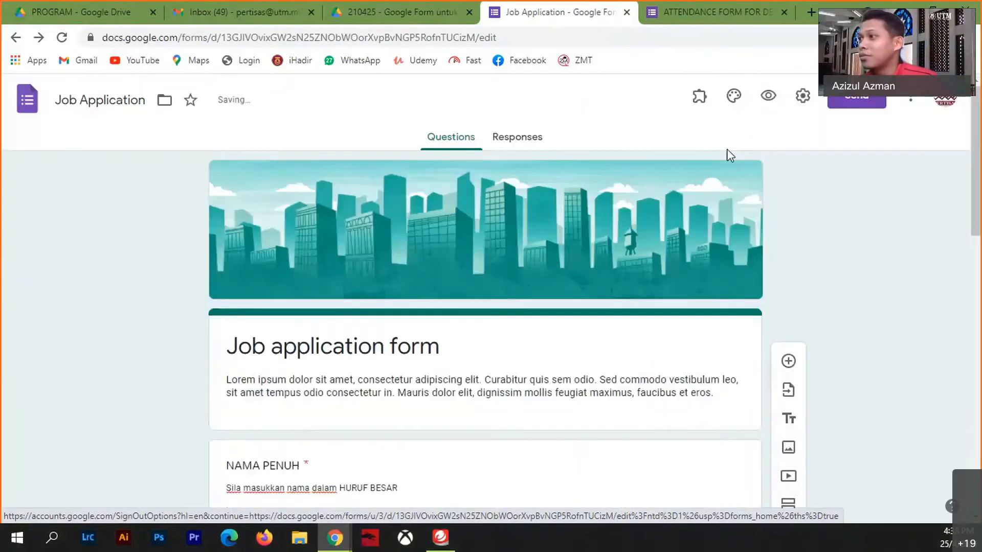
{"action": "left_click", "coordinate": [766, 97]}
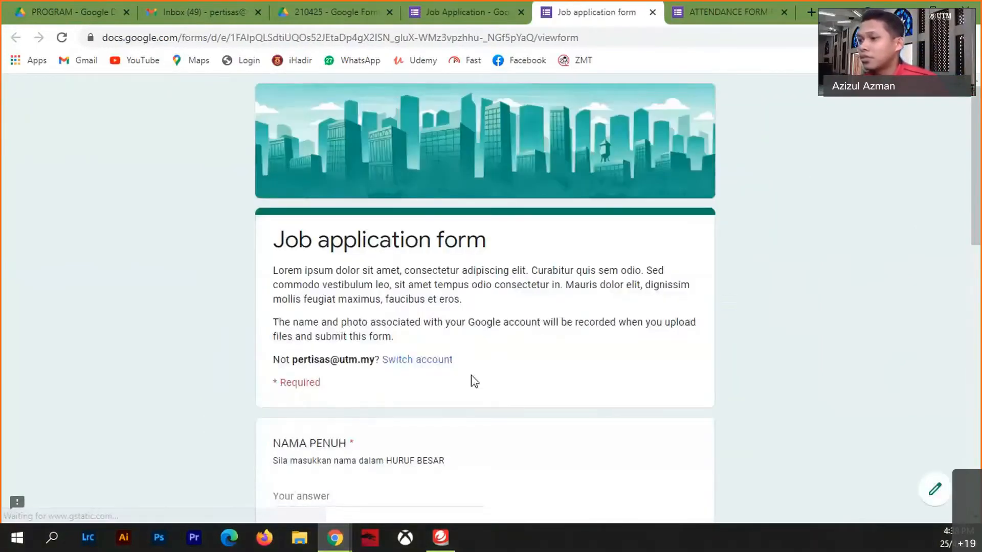
{"action": "scroll", "coordinate": [470, 394], "scroll_direction": "down", "scroll_amount": 12}
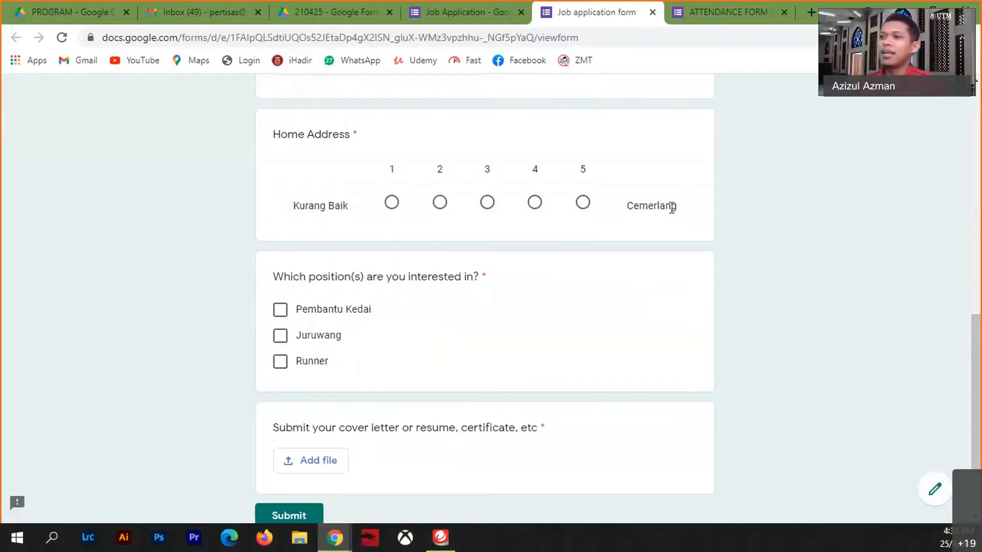
{"action": "left_click", "coordinate": [583, 203]}
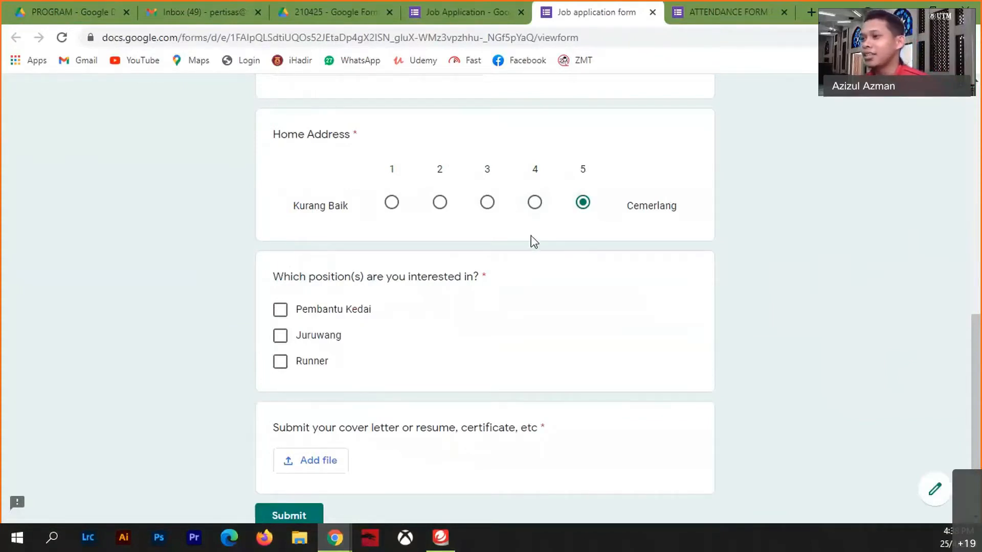
{"action": "left_click", "coordinate": [653, 12]}
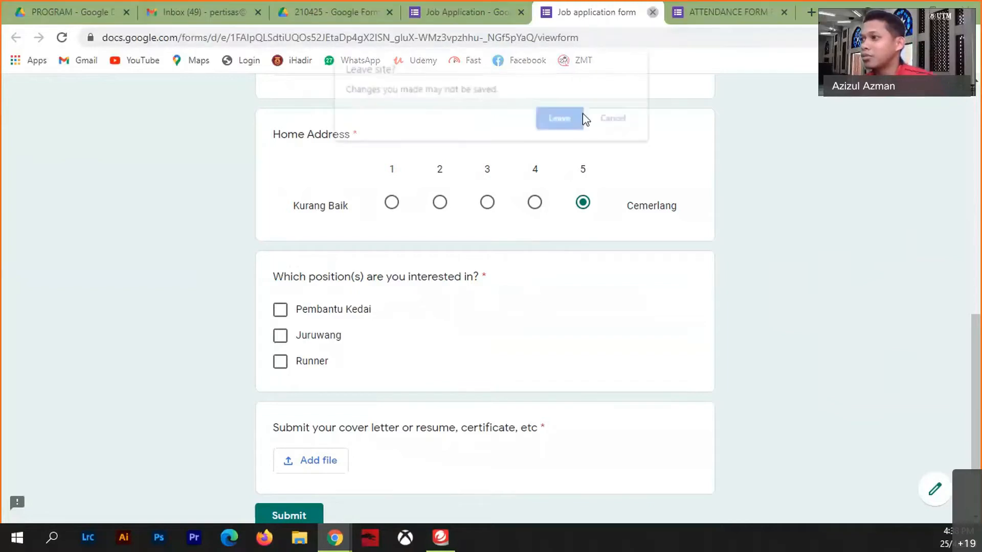
{"action": "left_click", "coordinate": [560, 118]}
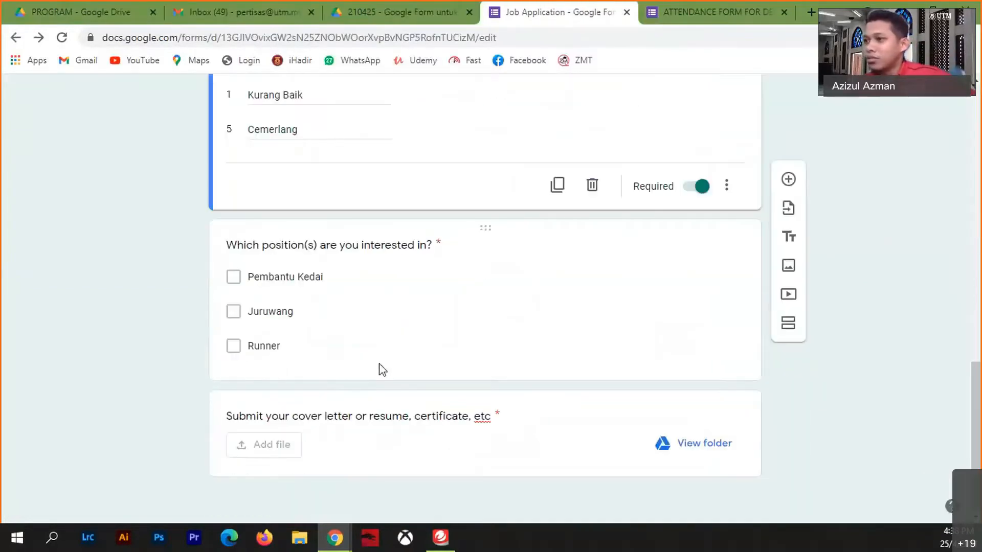
- Retitle the Home Address scale 'Kandungan' and relabel its ends 'Cukup' and 'Terlebih-lebih'
{"action": "left_click_drag", "start_coordinate": [317, 214], "coordinate": [202, 215]}
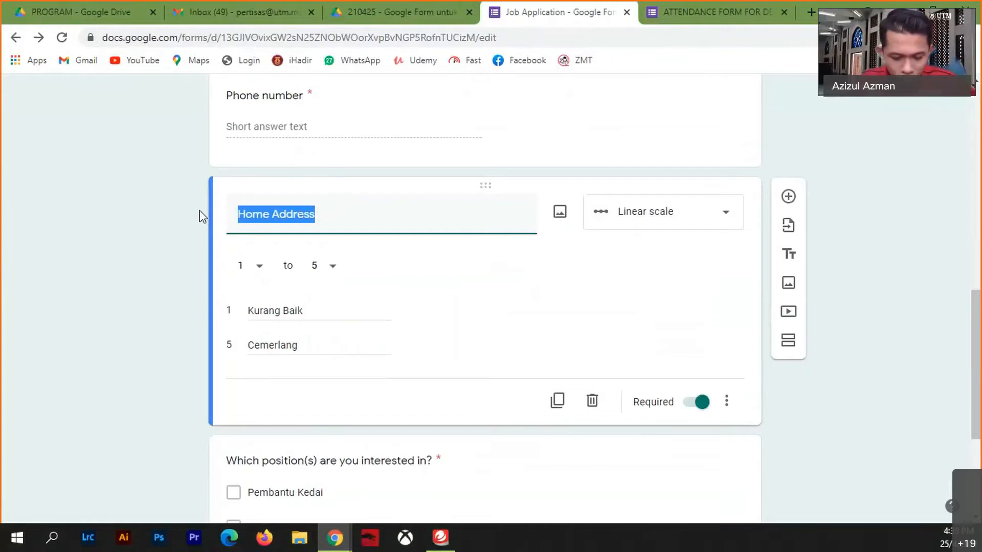
{"action": "type", "text": "Kandungan"}
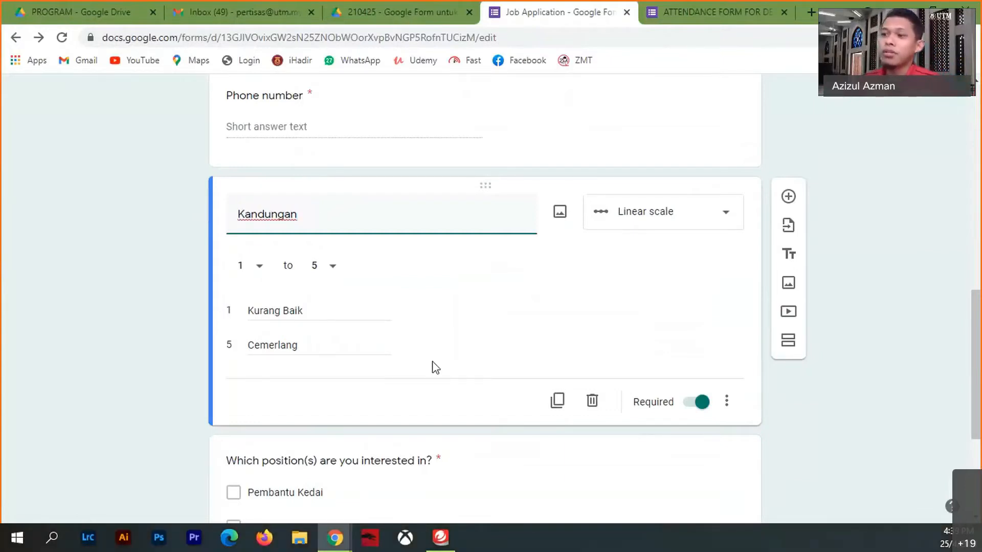
{"action": "left_click", "coordinate": [314, 312]}
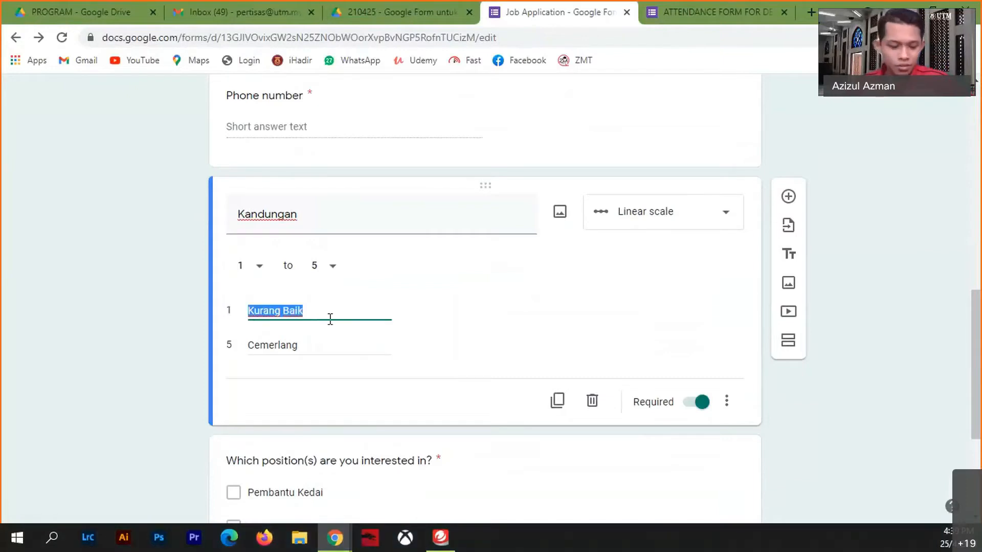
{"action": "type", "text": "Cukup"}
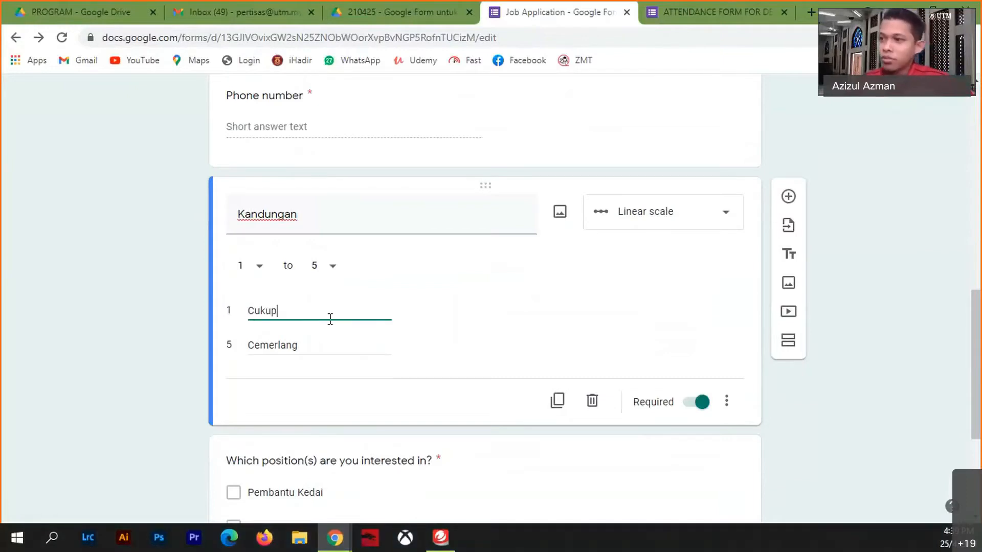
{"action": "left_click", "coordinate": [314, 348]}
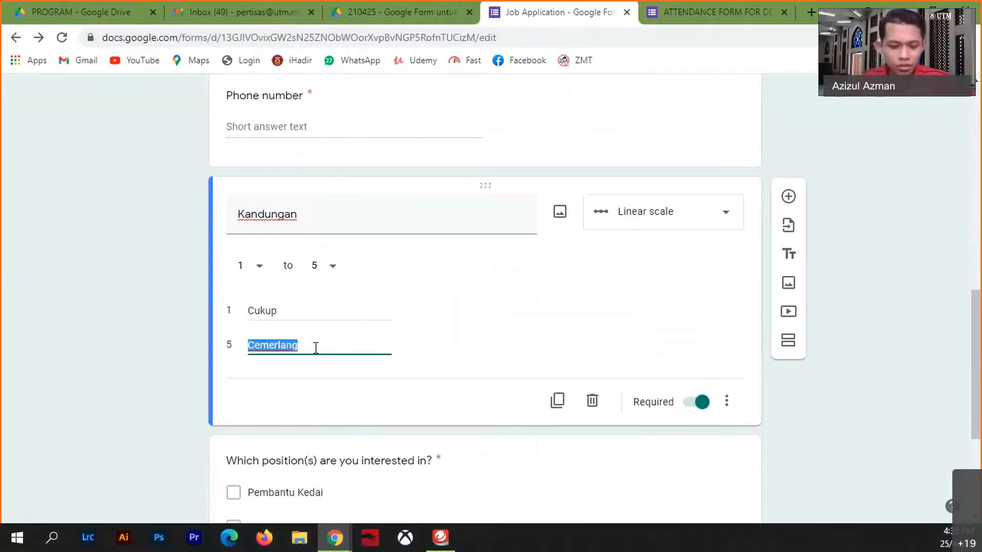
{"action": "type", "text": "Terlebih-"}
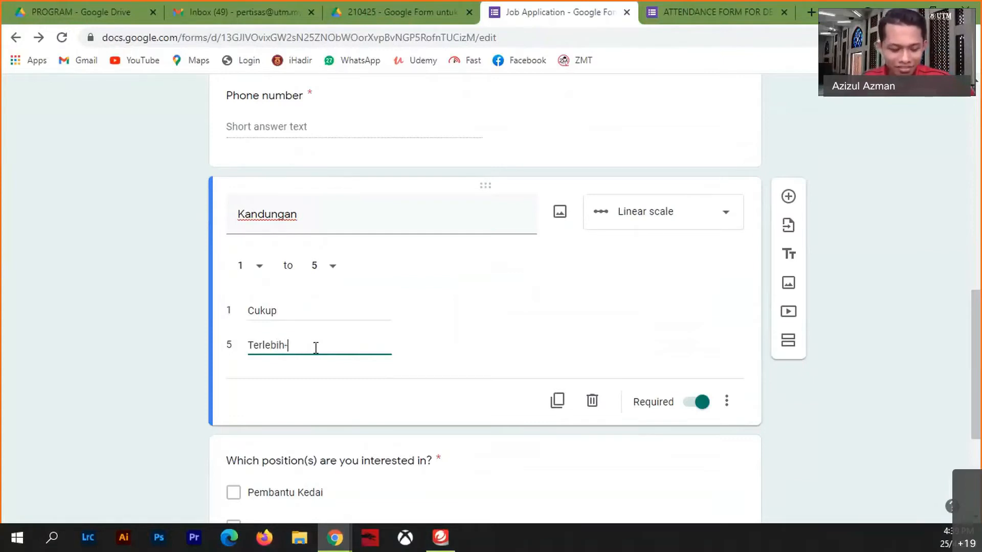
{"action": "type", "text": "lebih"}
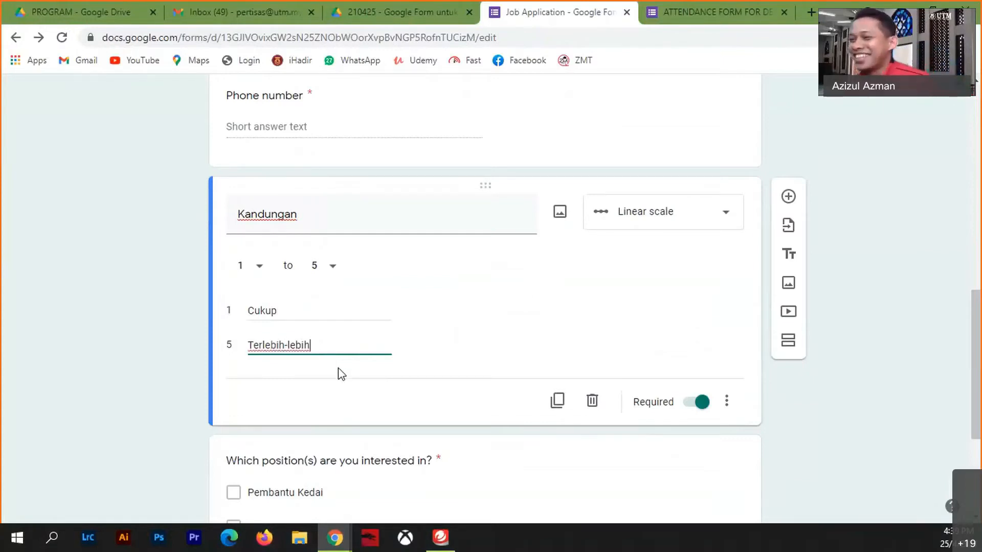
{"action": "scroll", "coordinate": [898, 209], "scroll_direction": "up", "scroll_amount": 15}
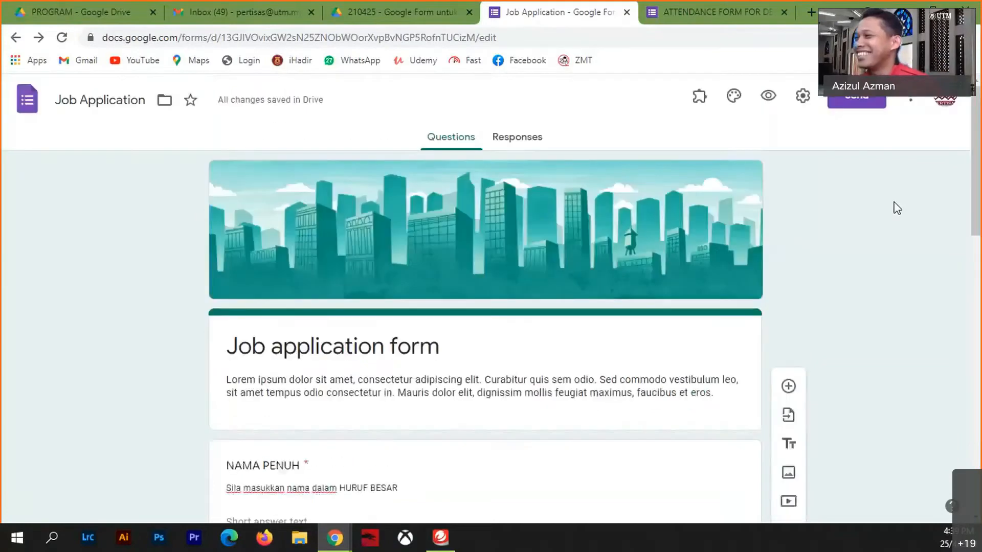
{"action": "left_click", "coordinate": [768, 97]}
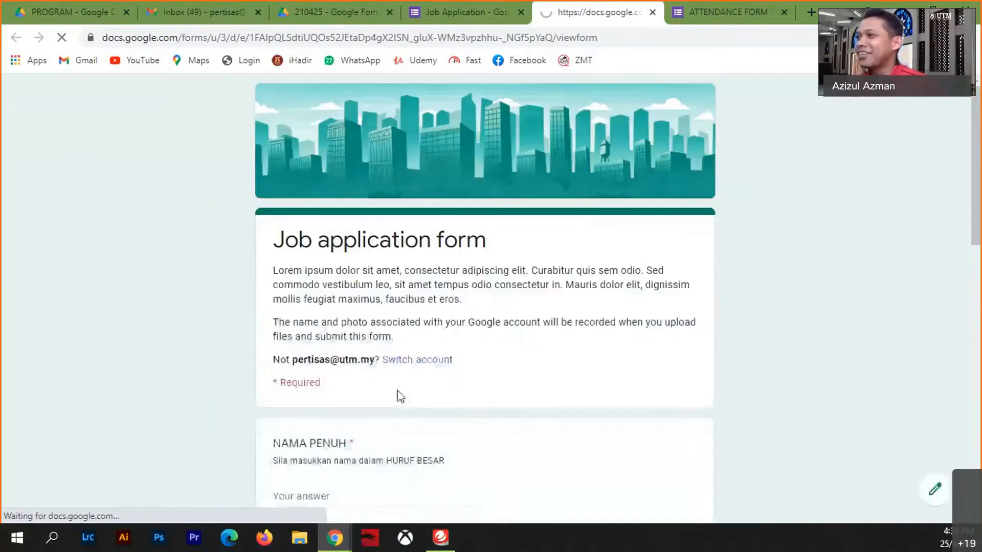
{"action": "scroll", "coordinate": [502, 401], "scroll_direction": "down", "scroll_amount": 8}
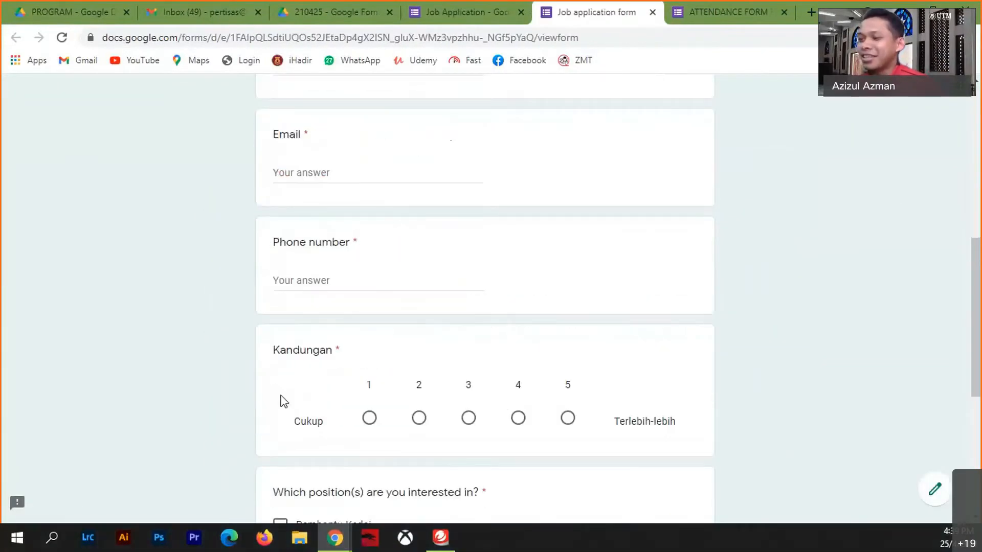
{"action": "left_click", "coordinate": [367, 429]}
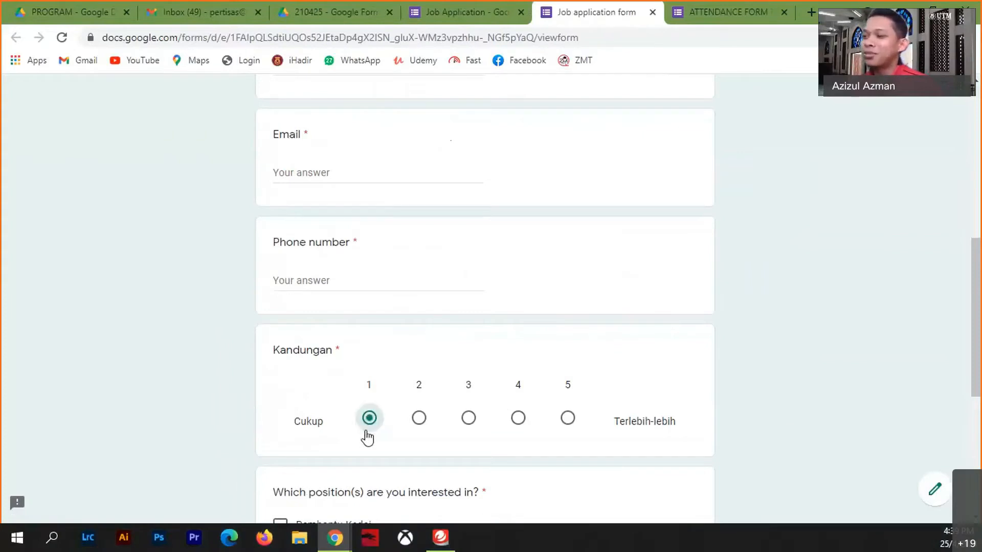
{"action": "left_click", "coordinate": [567, 421]}
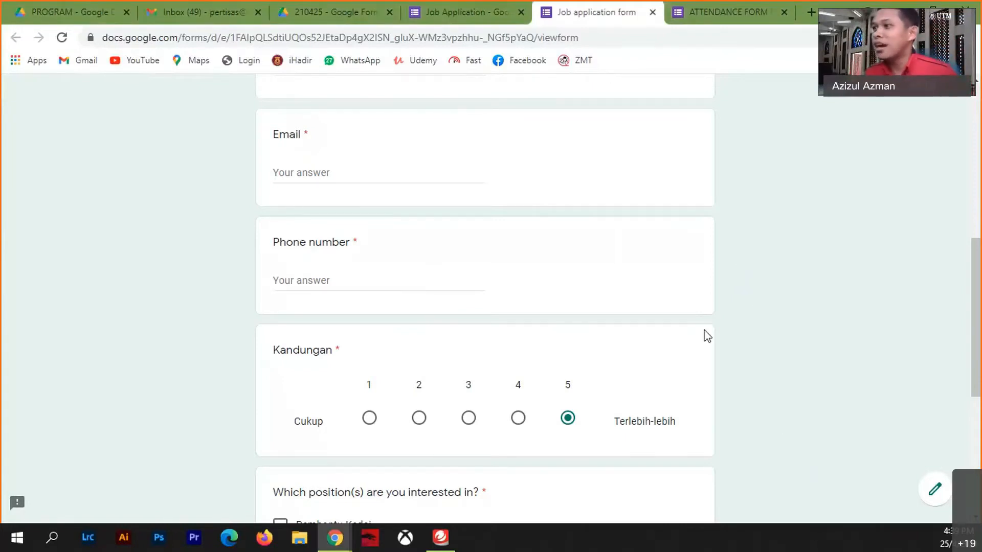
{"action": "scroll", "coordinate": [706, 343], "scroll_direction": "up", "scroll_amount": 9}
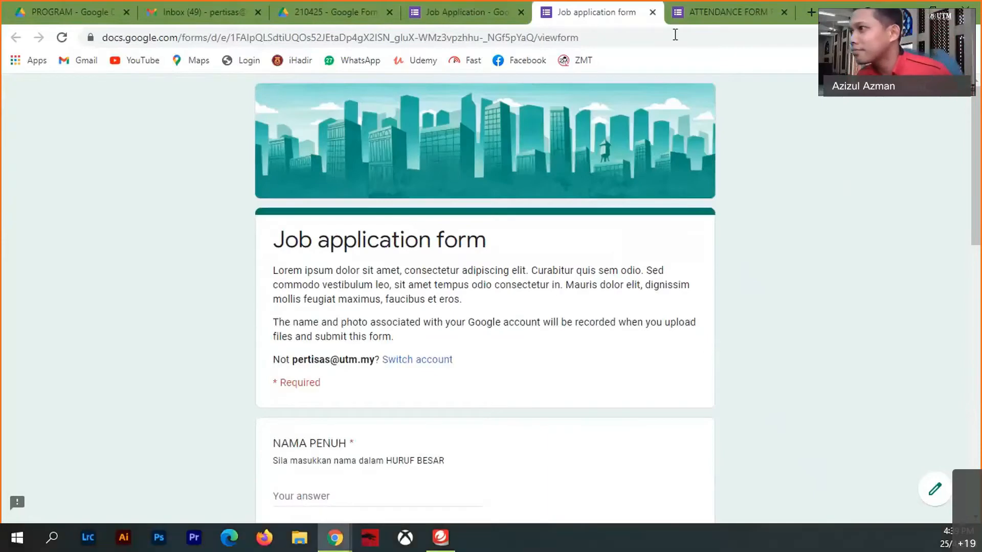
{"action": "left_click", "coordinate": [652, 12]}
{"action": "left_click", "coordinate": [558, 109]}
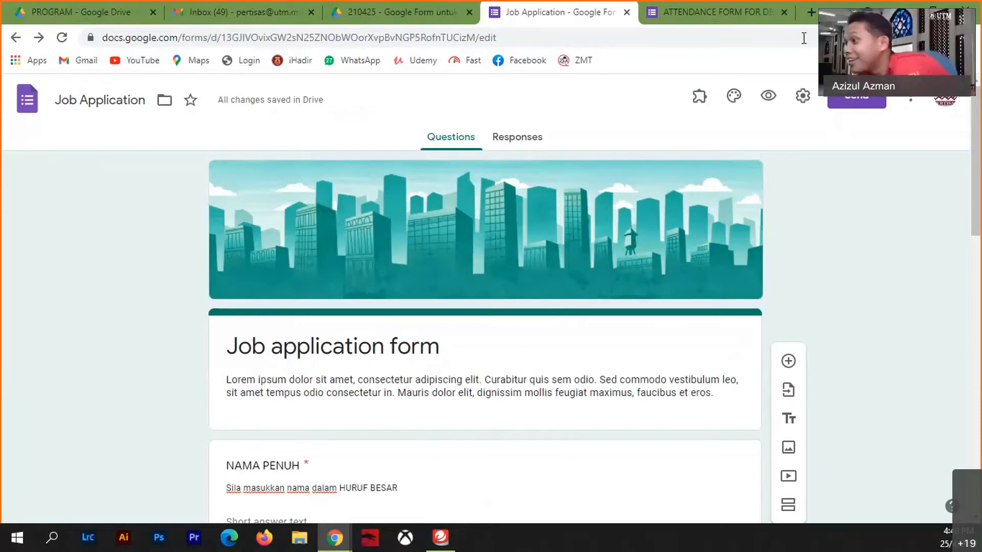
- From the Responses view, link responses to a new 'Job Application (Responses)' spreadsheet
{"action": "left_click", "coordinate": [915, 101]}
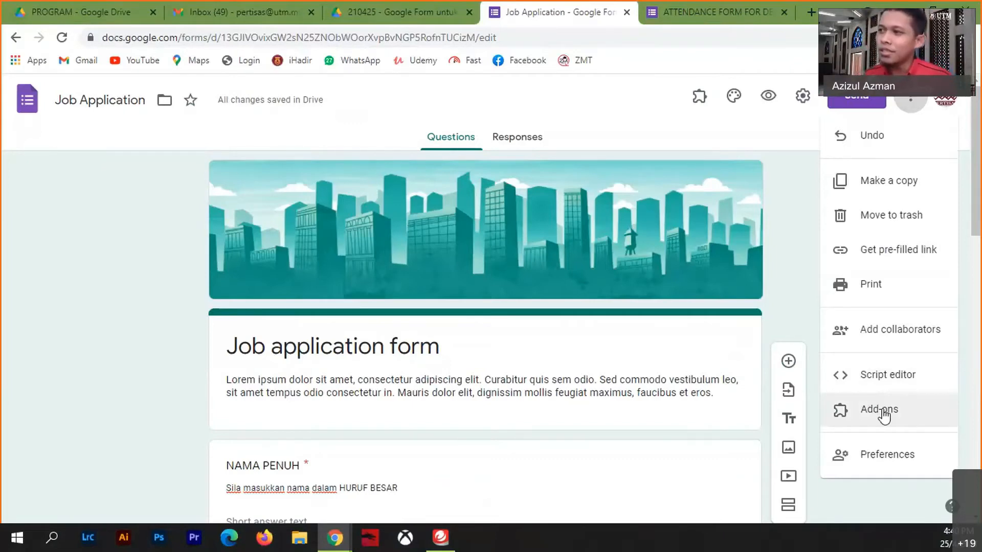
{"action": "left_click", "coordinate": [527, 141]}
{"action": "left_click", "coordinate": [521, 143]}
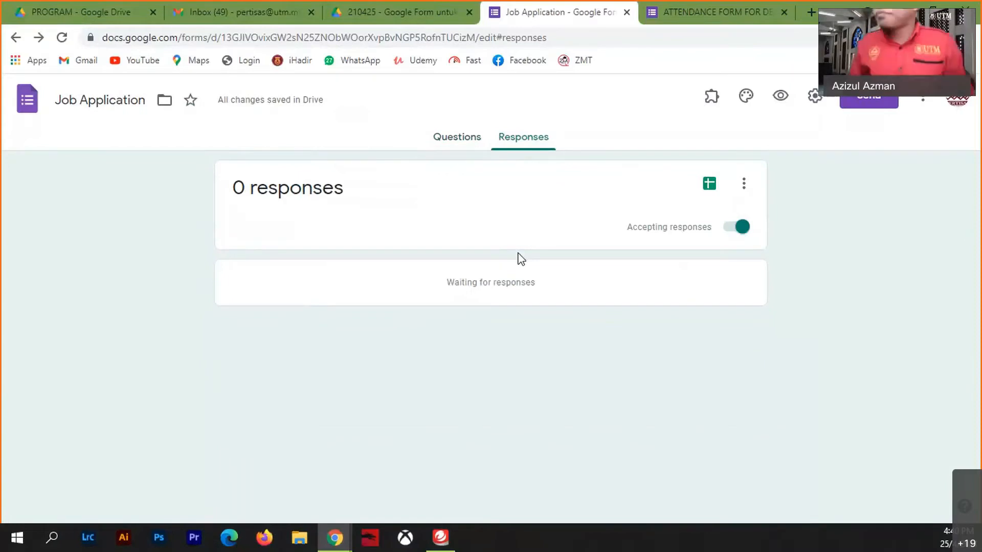
{"action": "left_click", "coordinate": [710, 185]}
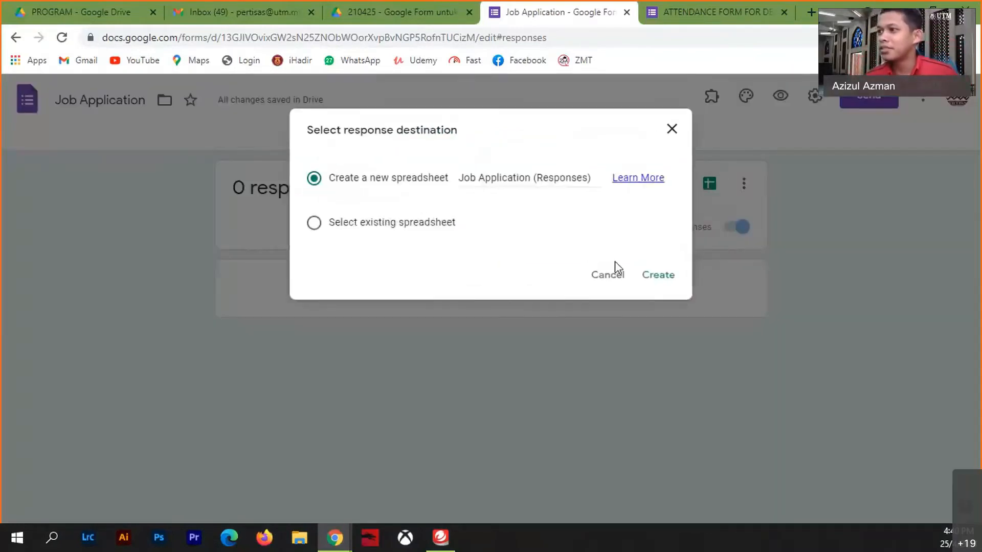
{"action": "left_click", "coordinate": [637, 277]}
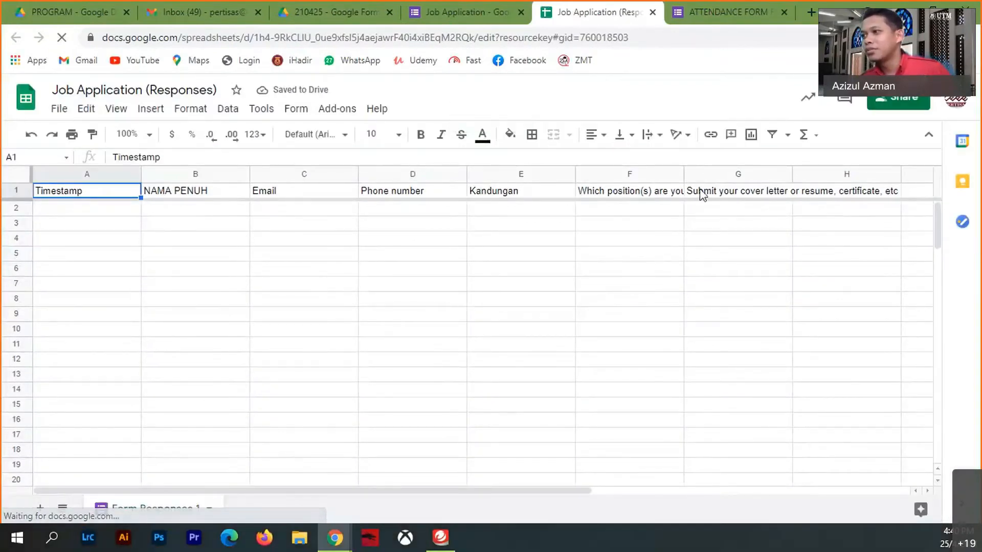
- Widen columns F and G to show their full questions, then browse the Add-ons menu
{"action": "left_click_drag", "start_coordinate": [685, 174], "coordinate": [720, 174]}
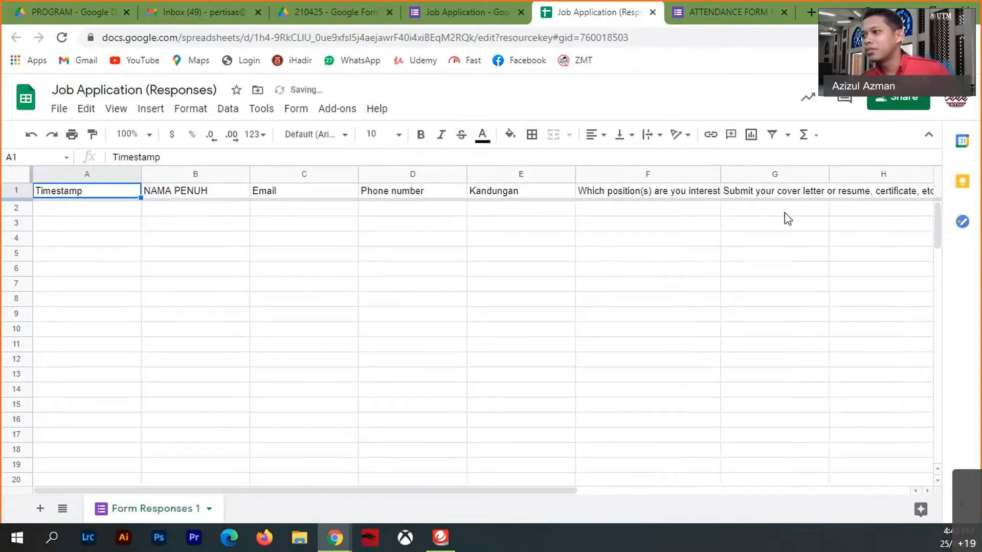
{"action": "left_click_drag", "start_coordinate": [829, 174], "coordinate": [894, 173]}
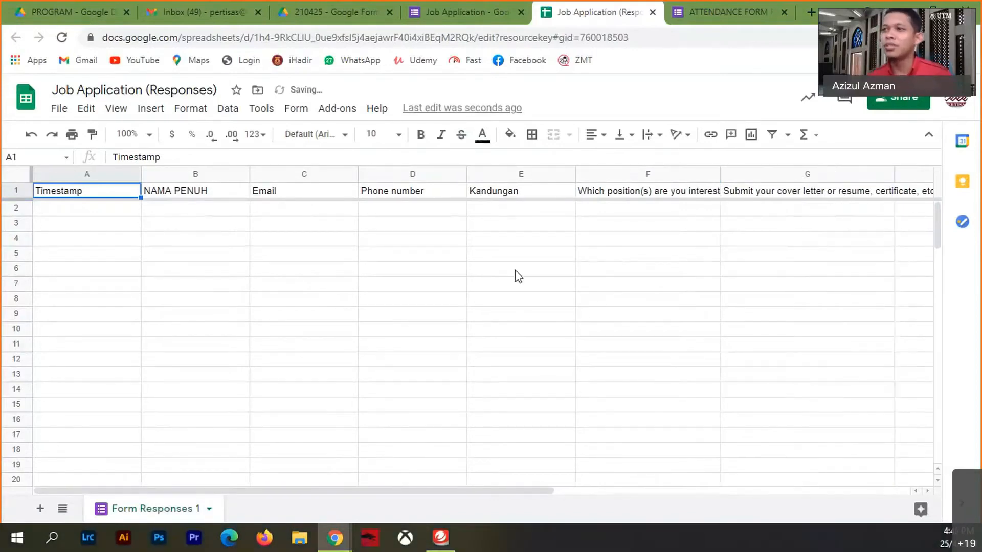
{"action": "left_click", "coordinate": [337, 110]}
{"action": "left_click", "coordinate": [338, 110]}
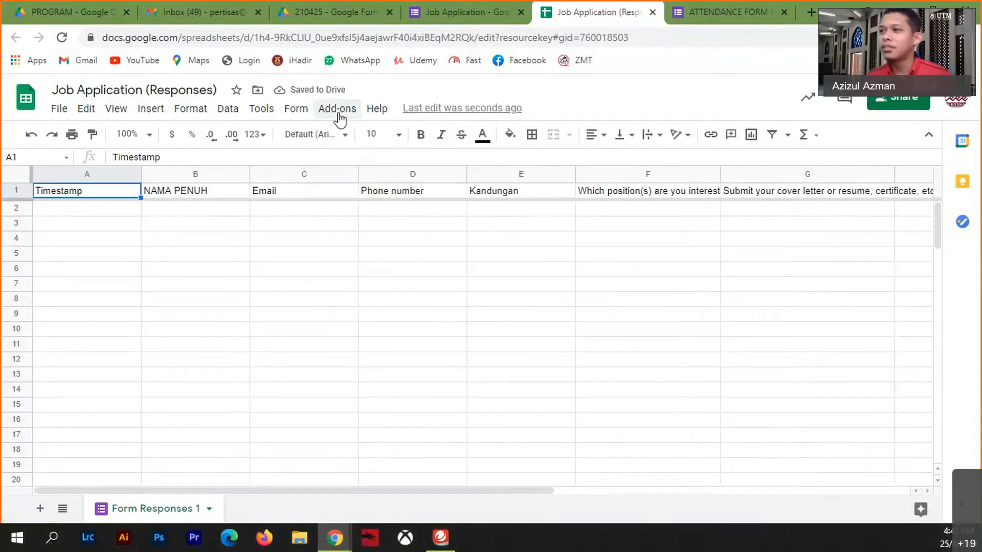
{"action": "left_click", "coordinate": [338, 111]}
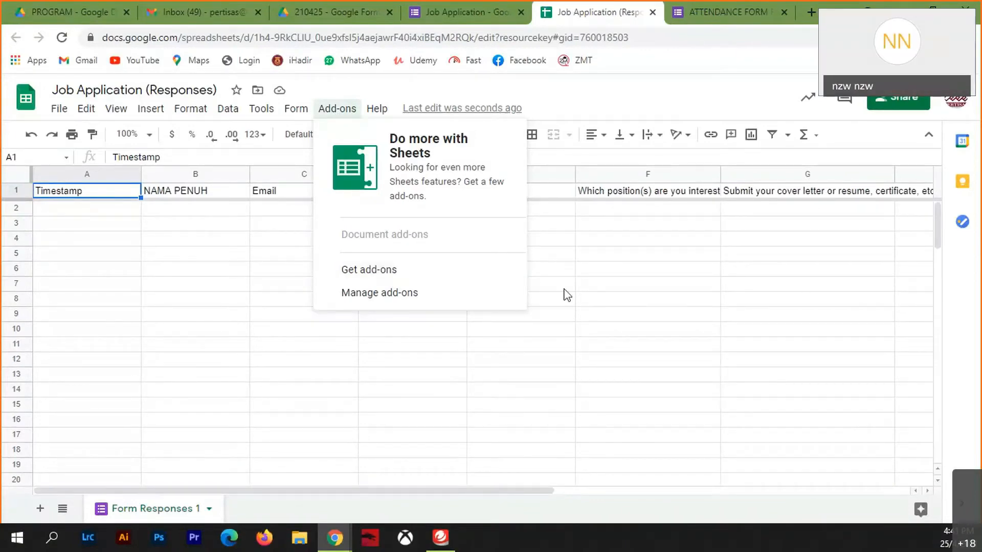
{"action": "left_click", "coordinate": [612, 286]}
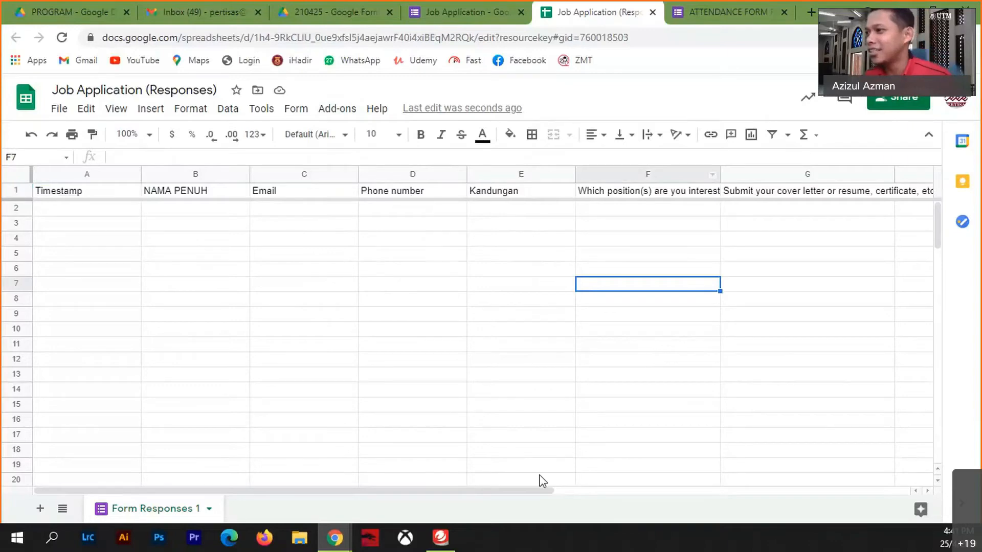
- Enter the heading 'Keputusan' in cell I1
{"action": "left_click_drag", "start_coordinate": [533, 487], "coordinate": [688, 489]}
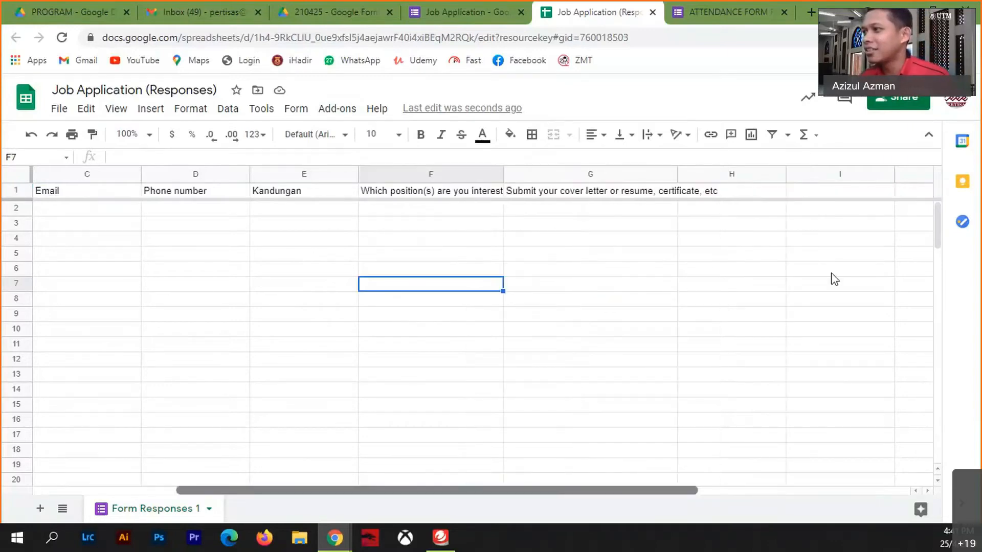
{"action": "left_click", "coordinate": [815, 192]}
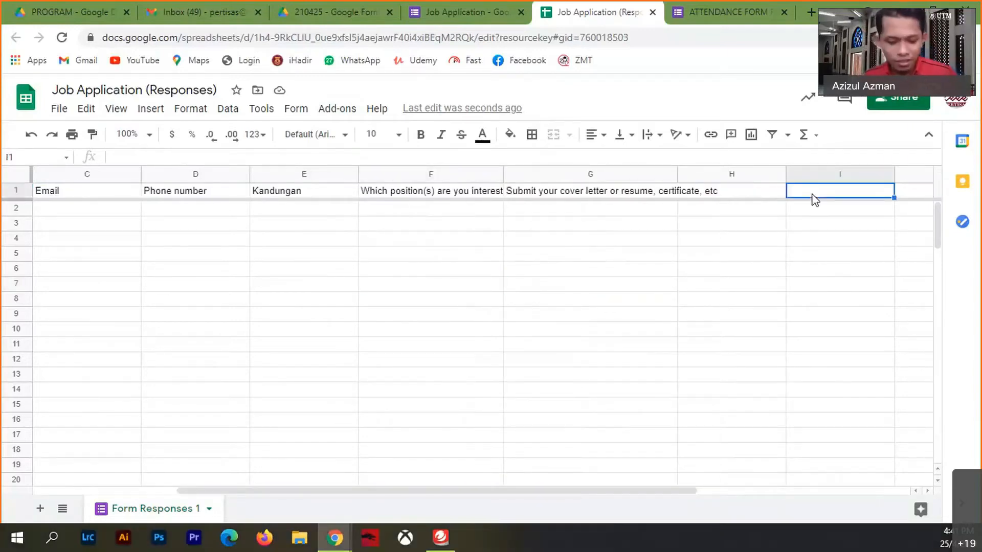
{"action": "type", "text": "Keputusan"}
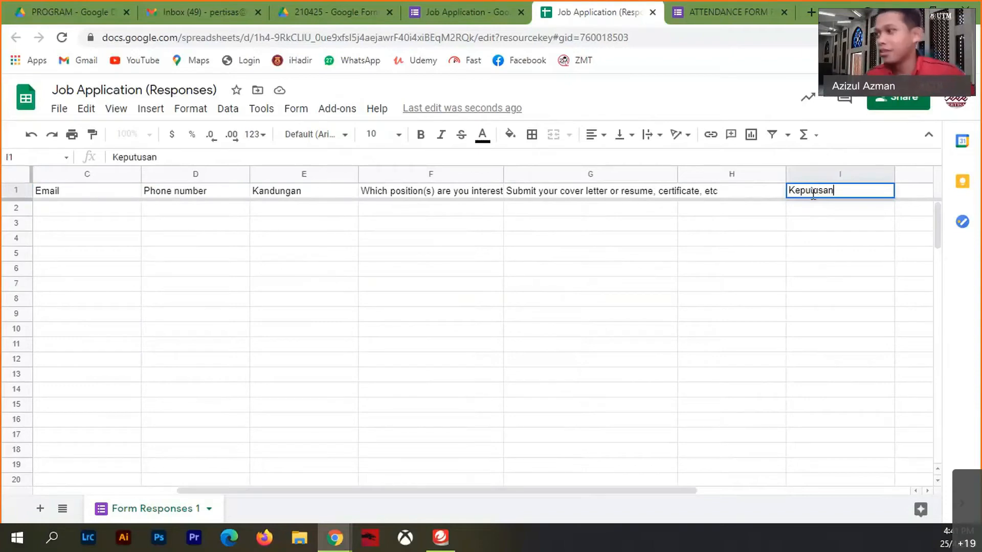
{"action": "left_click", "coordinate": [818, 216]}
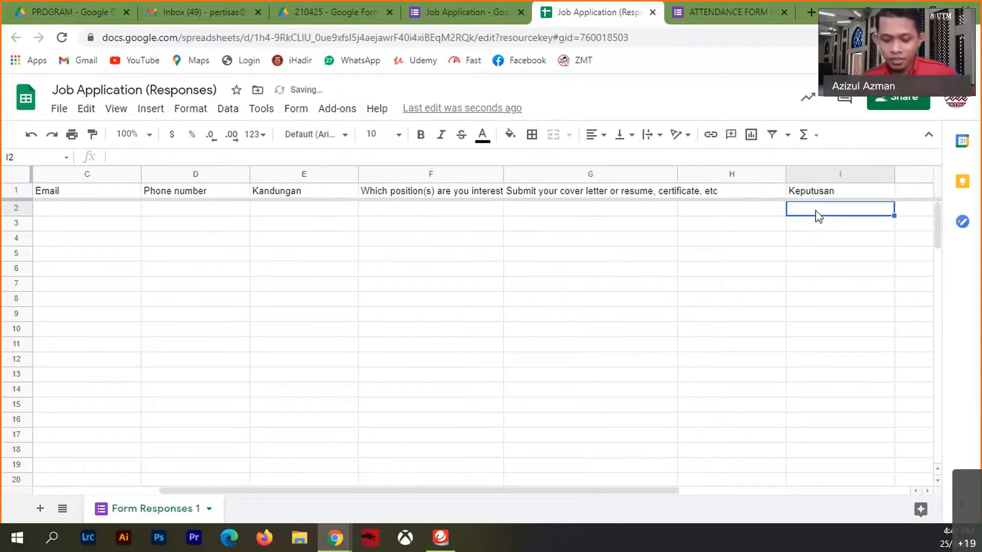
- Begin I2's formula as =IF(E2>=3, testing the Kandungan score in E2
{"action": "type", "text": "=IF"}
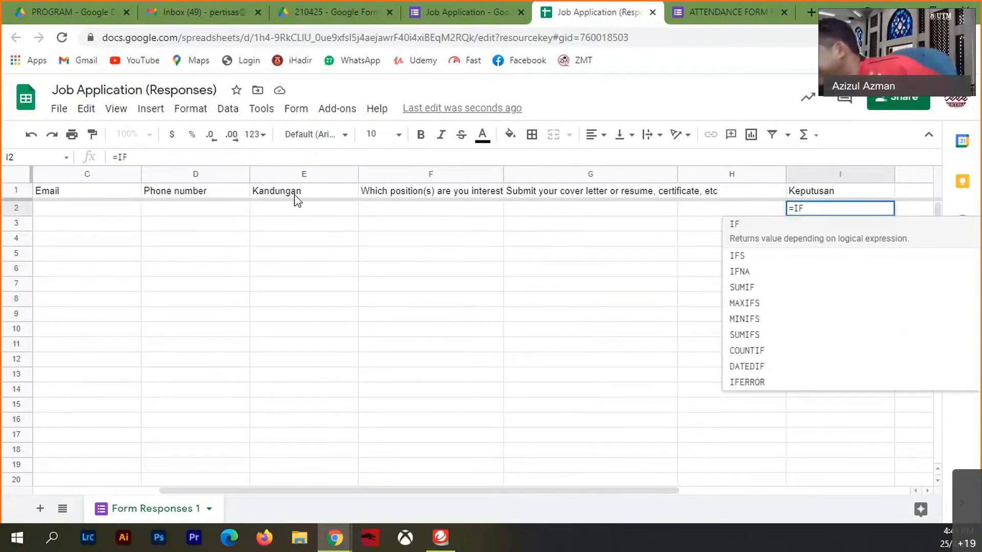
{"action": "type", "text": "("}
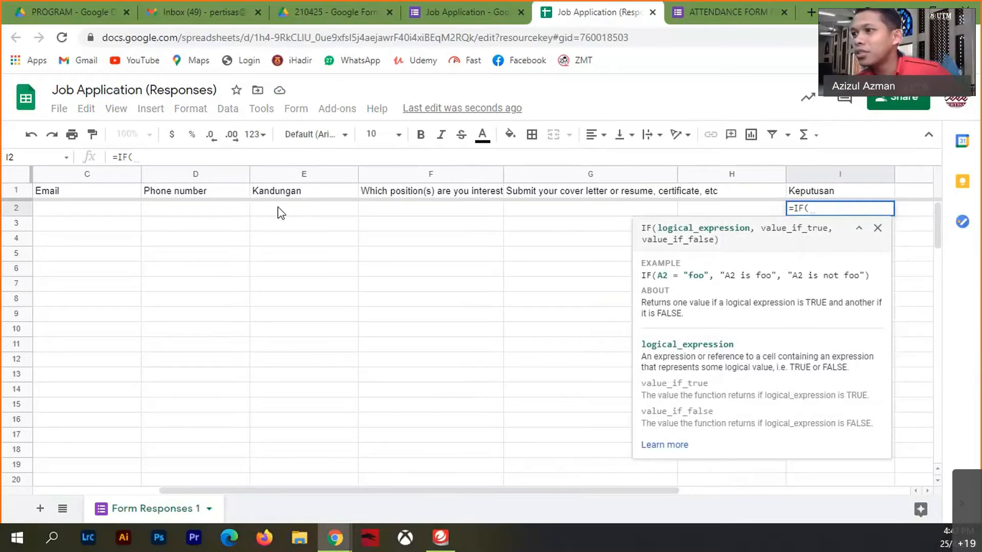
{"action": "left_click", "coordinate": [278, 209]}
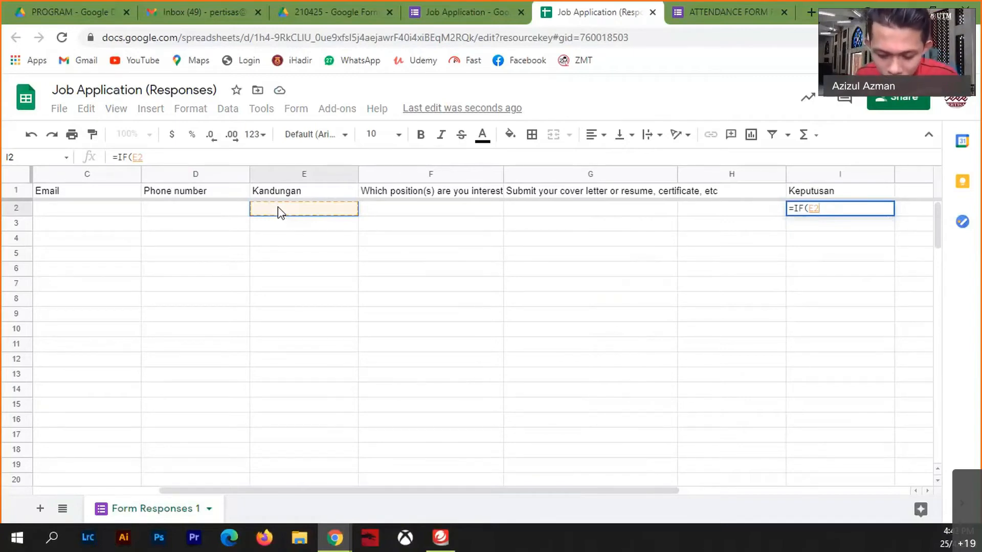
{"action": "type", "text": ">="}
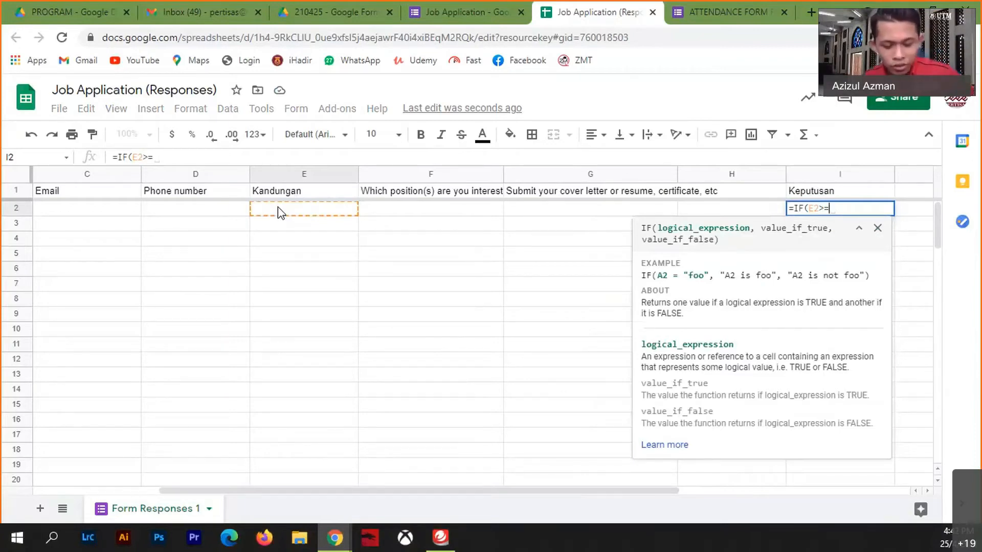
{"action": "type", "text": "3"}
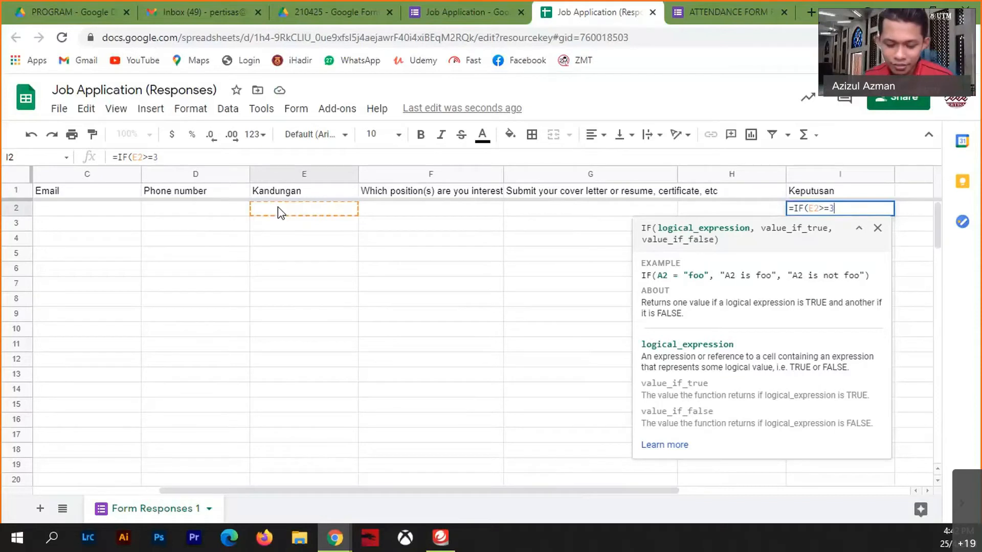
{"action": "type", "text": ","}
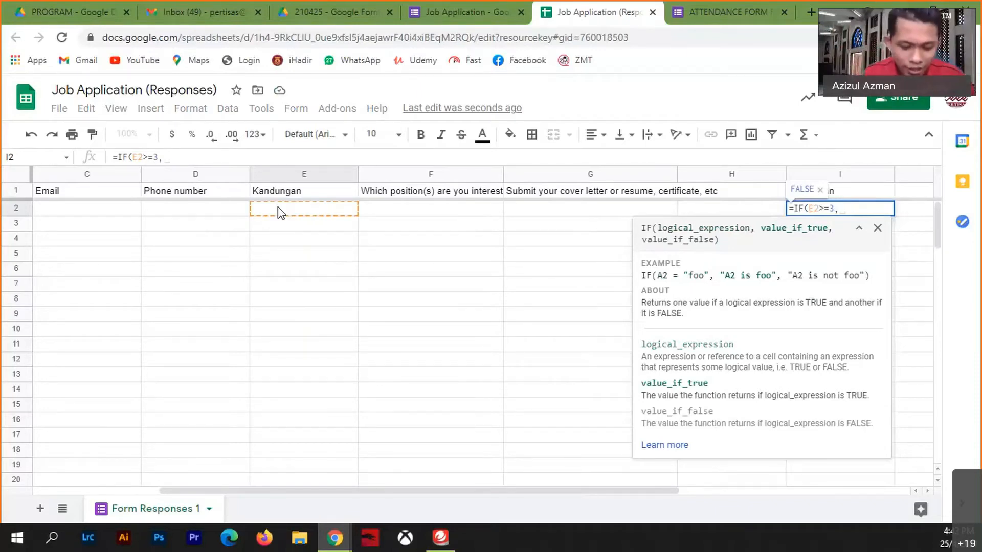
- Complete I2 as =IF(E2>=3,"LAYAK","TIDAK LAYAK"), adding the missing quote before TIDAK
{"action": "type", "text": "LA"}
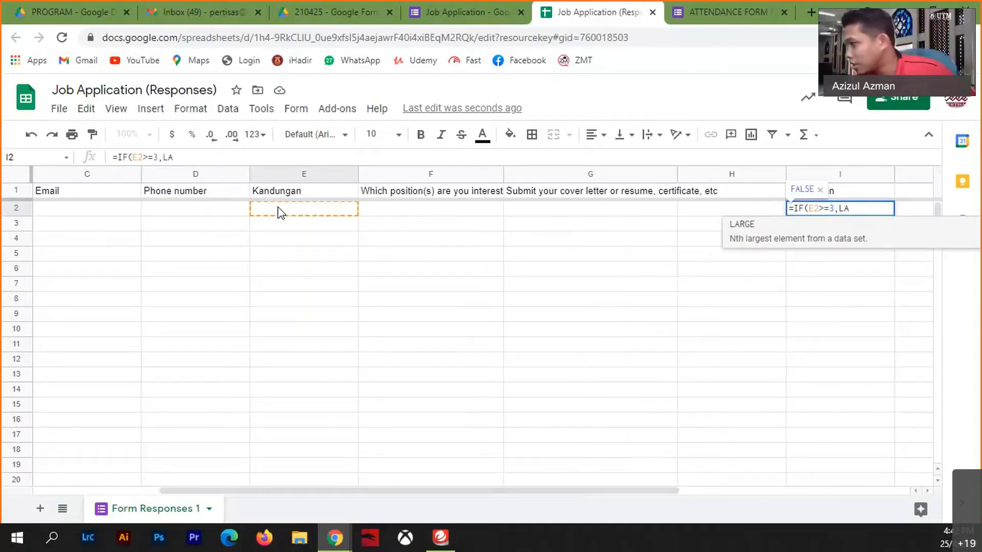
{"action": "key", "text": "BackSpace"}
{"action": "key", "text": "BackSpace"}
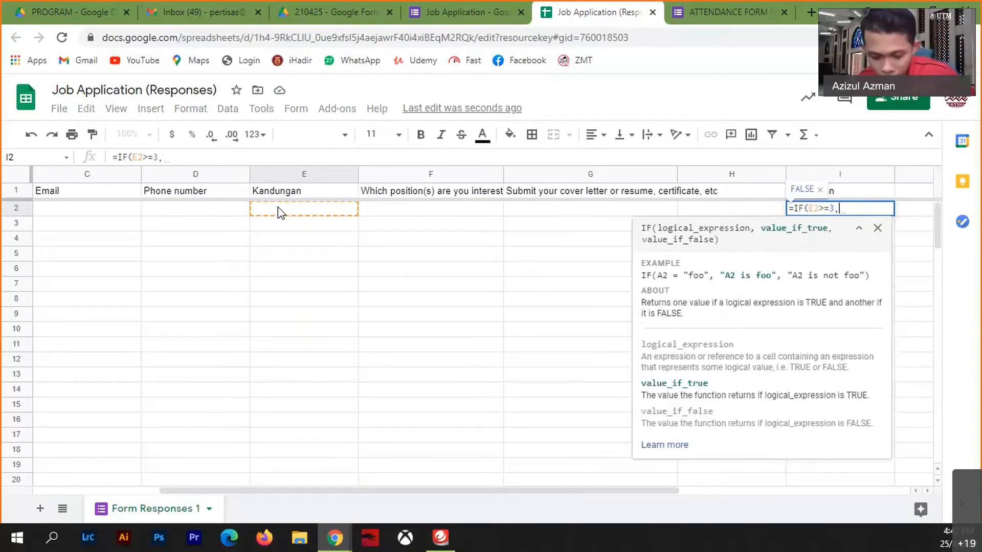
{"action": "type", "text": "\""}
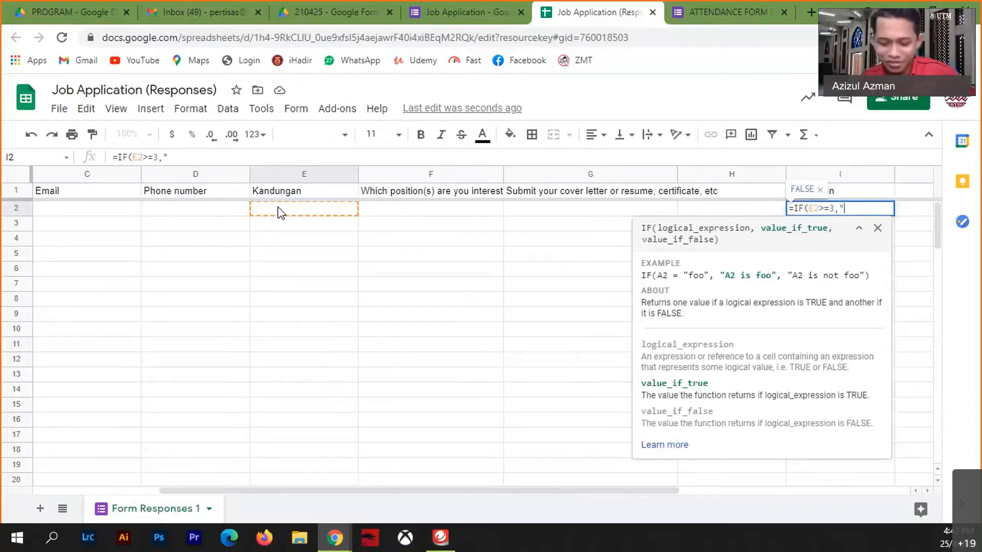
{"action": "type", "text": "LAYAK"}
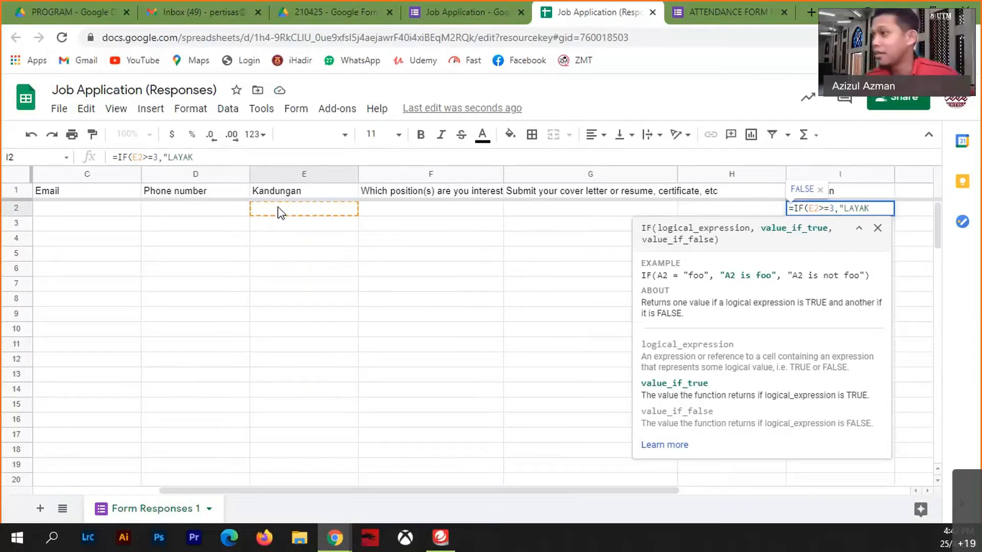
{"action": "type", "text": "\""}
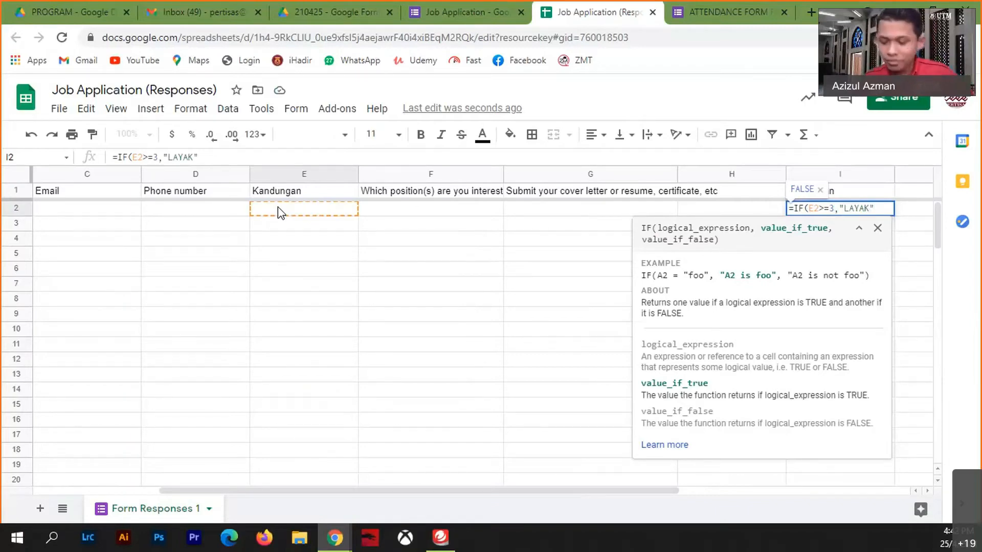
{"action": "type", "text": ","}
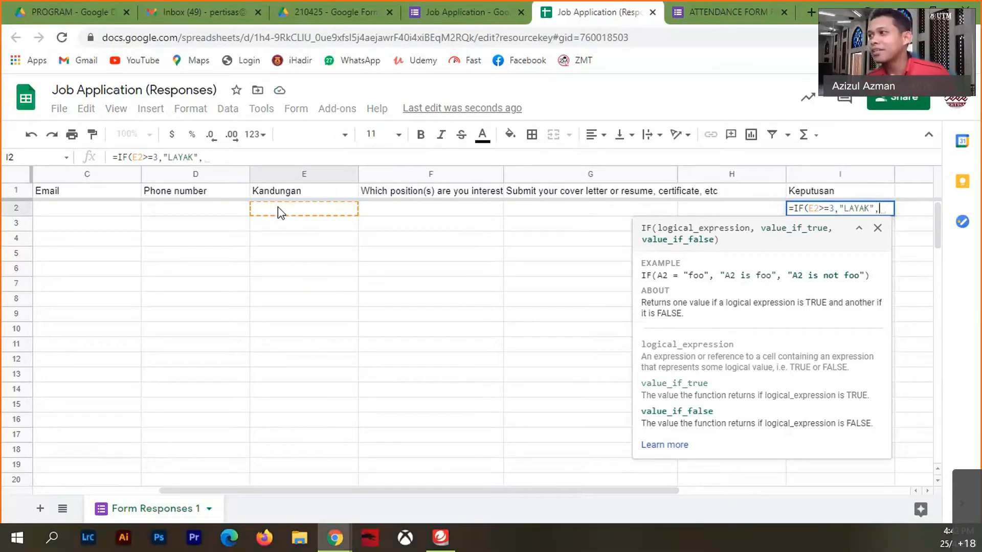
{"action": "type", "text": "TIDAK LAYAK"}
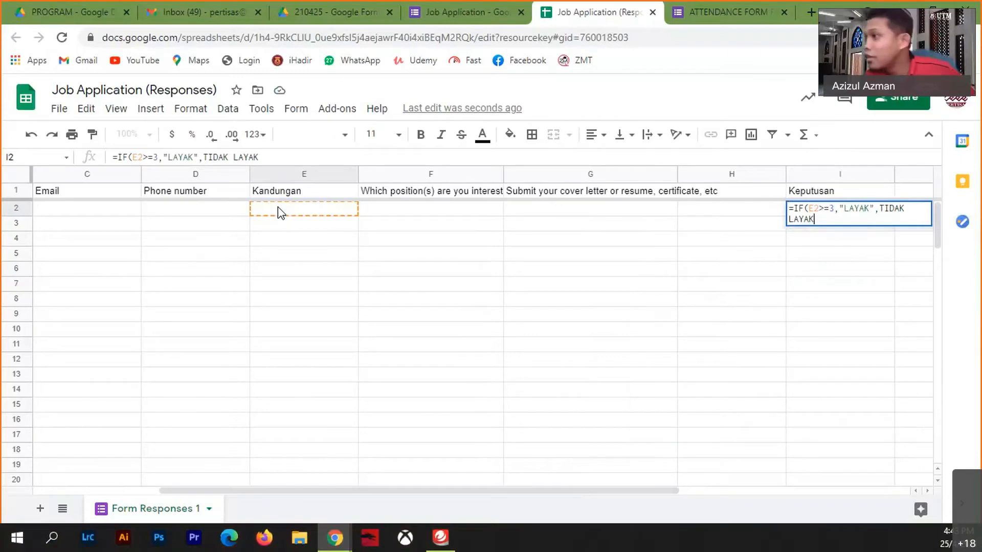
{"action": "type", "text": "\""}
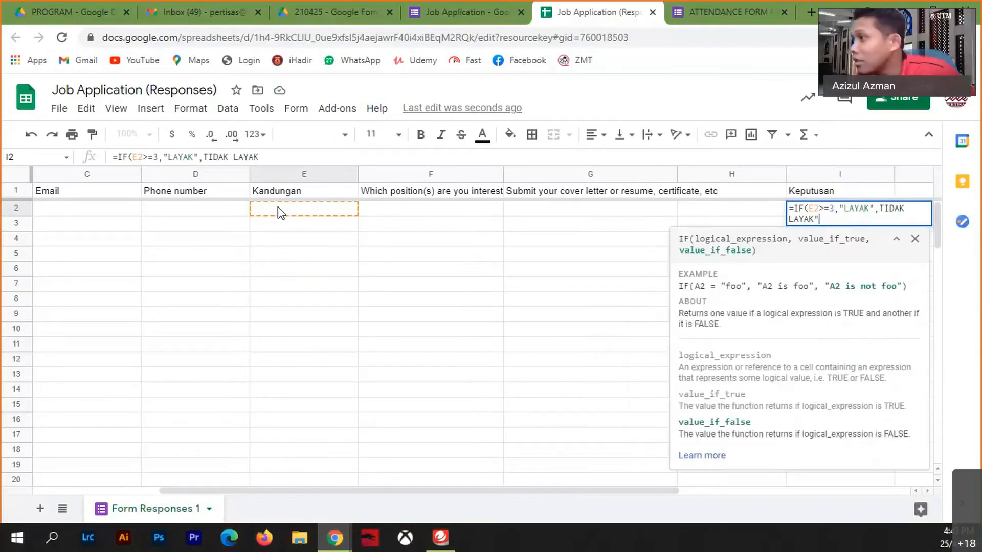
{"action": "key", "text": "Left"}
{"action": "key", "text": "Left"}
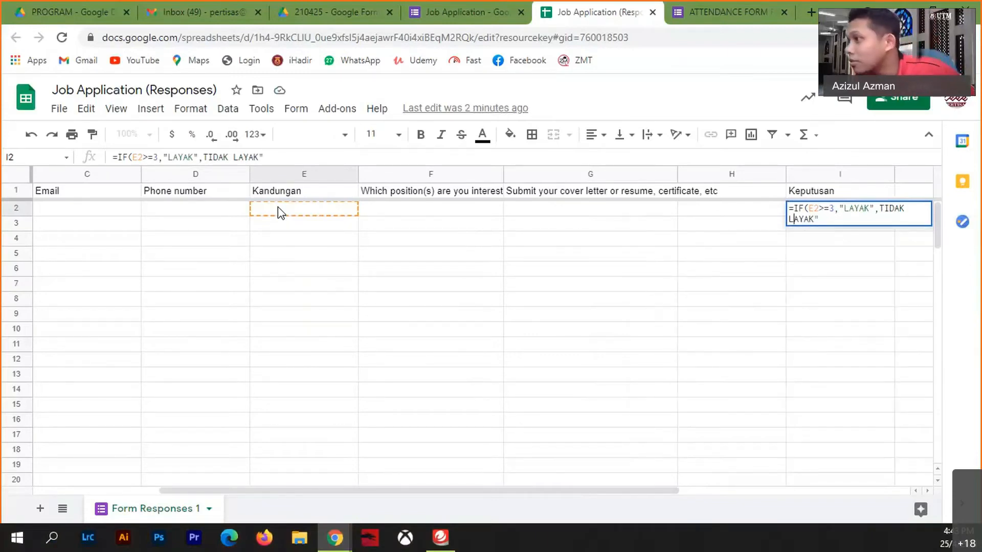
{"action": "key", "text": "Left"}
{"action": "key", "text": "Left"}
{"action": "key", "text": "Left"}
{"action": "key", "text": "Left"}
{"action": "key", "text": "Left"}
{"action": "key", "text": "Left"}
{"action": "key", "text": "Left"}
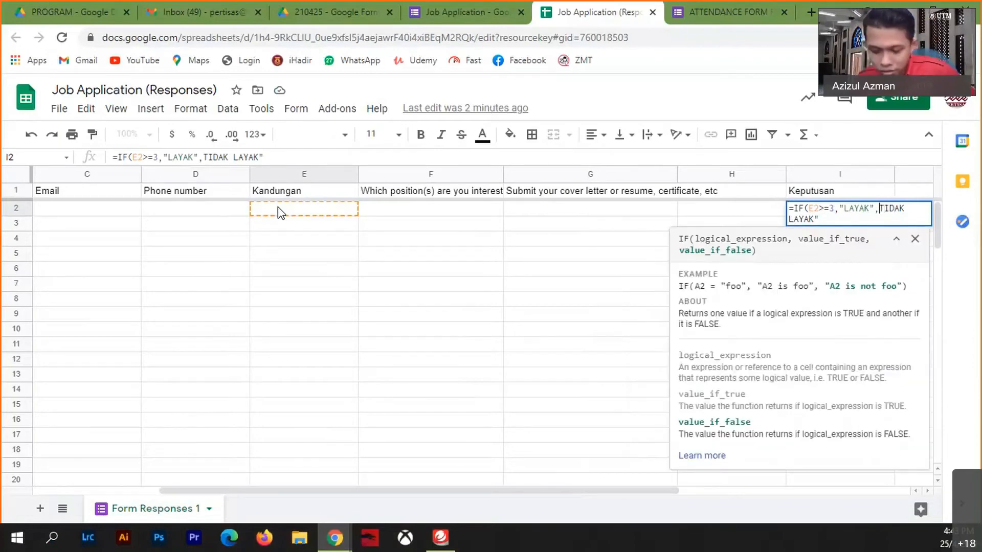
{"action": "type", "text": "\""}
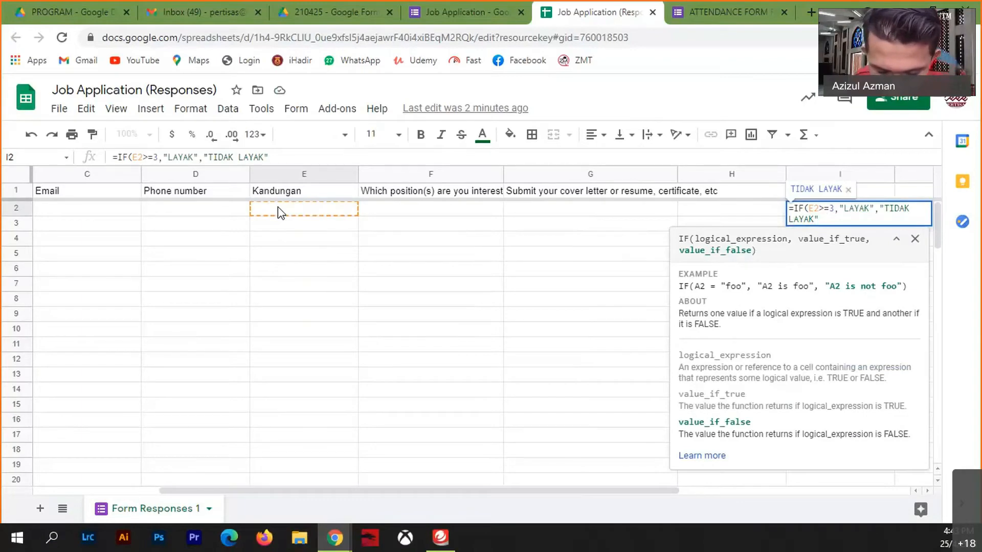
{"action": "type", "text": ")"}
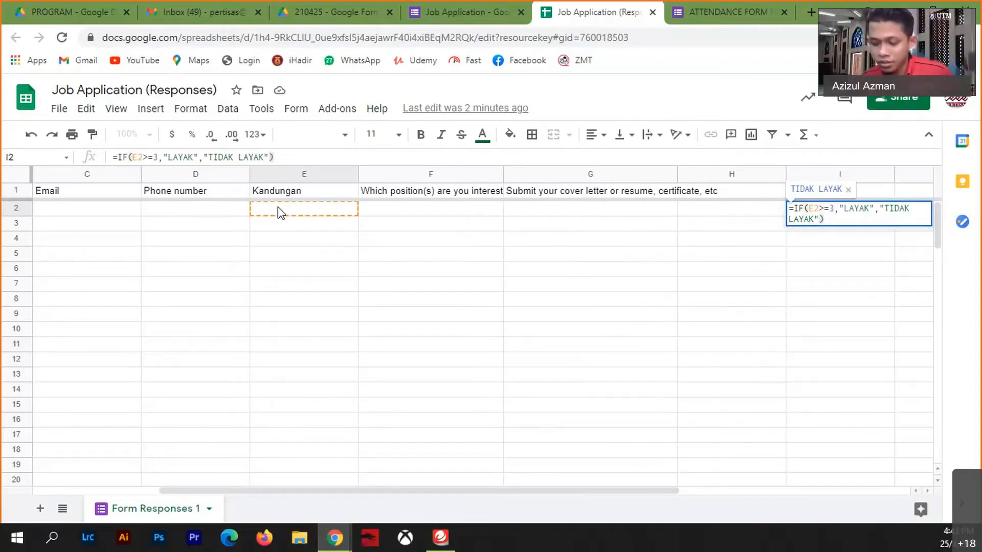
{"action": "key", "text": "Return"}
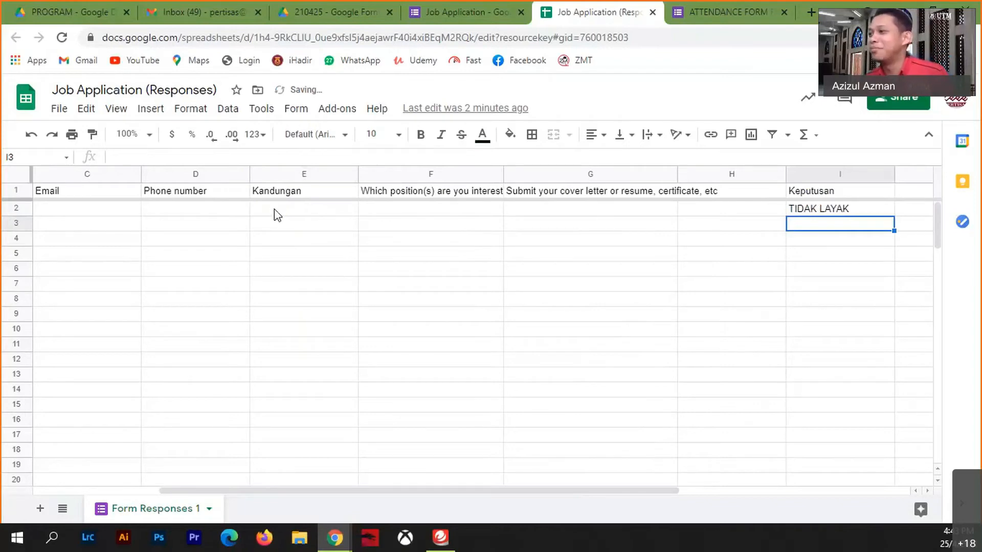
- Enter a test Kandungan score of 3 in E2 so I2 shows LAYAK
{"action": "left_click", "coordinate": [276, 211]}
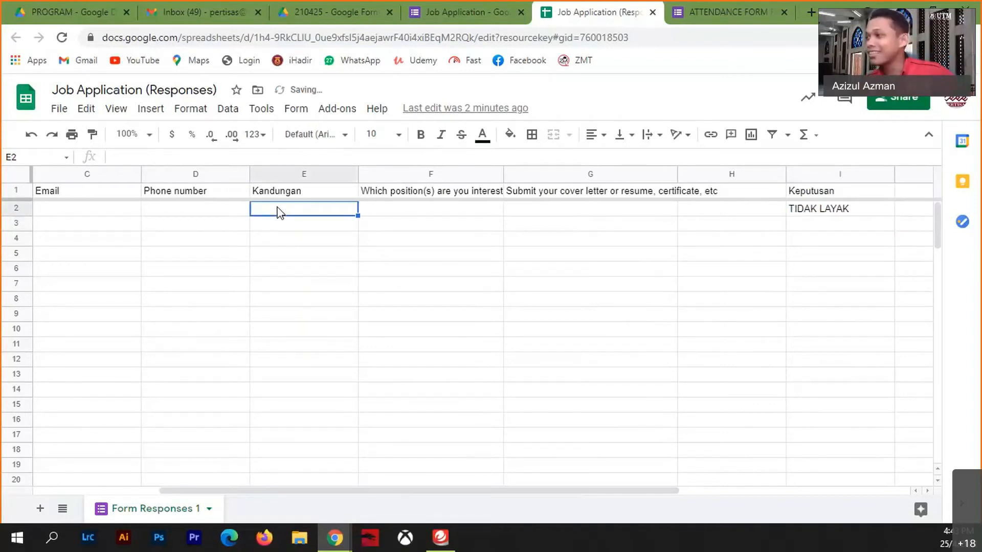
{"action": "type", "text": "3"}
{"action": "left_click", "coordinate": [284, 283]}
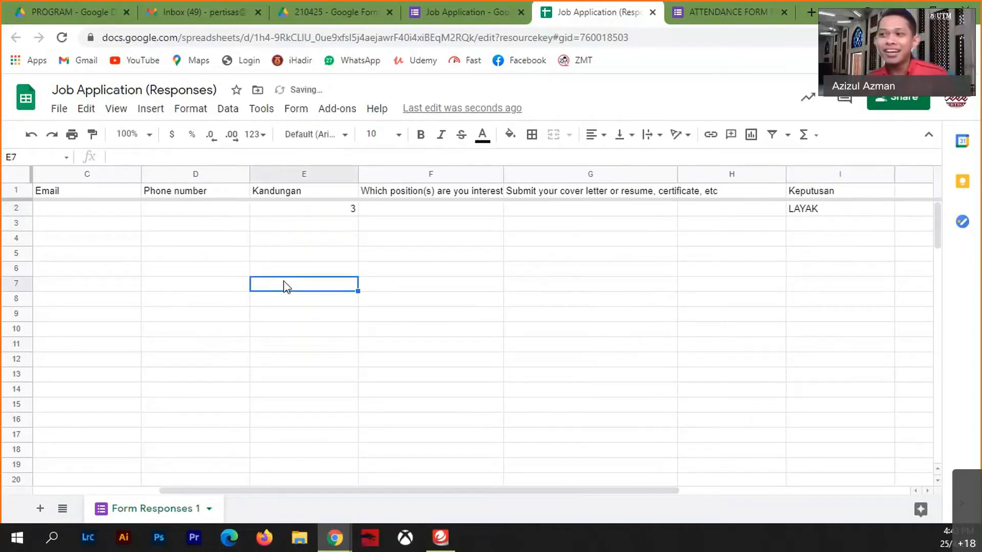
{"action": "left_click", "coordinate": [327, 212]}
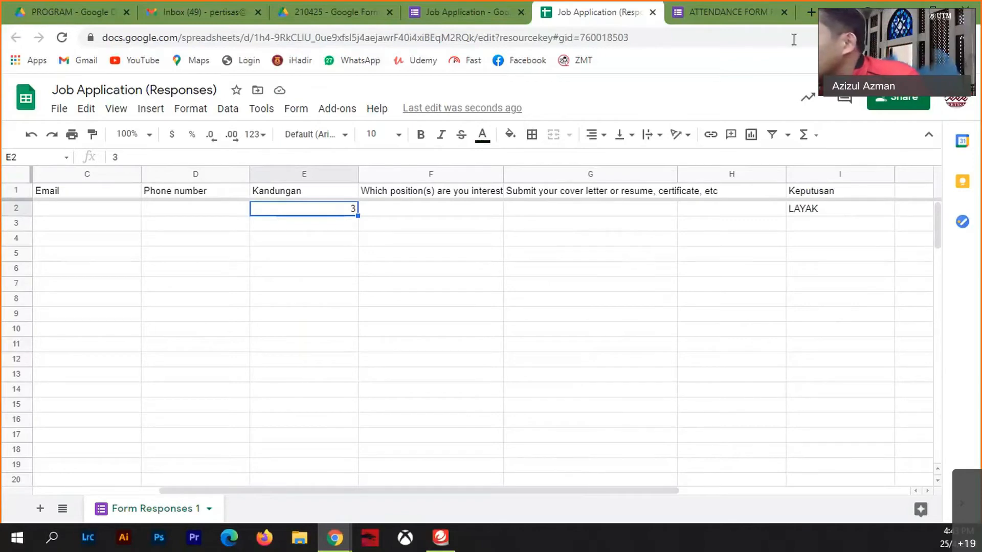
- Close the ATTENDANCE FORM tab and return to the Job Application form
{"action": "left_click", "coordinate": [784, 12]}
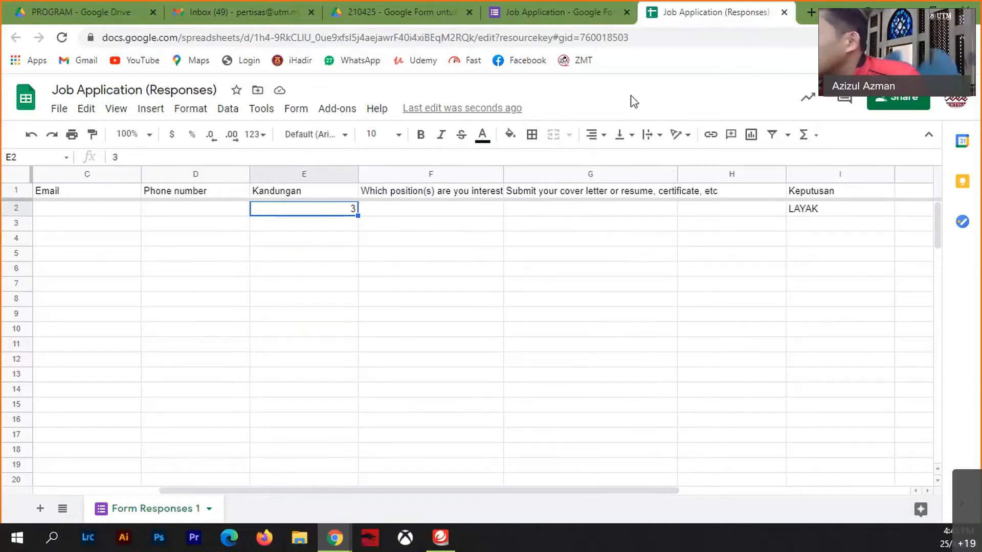
{"action": "left_click", "coordinate": [617, 339]}
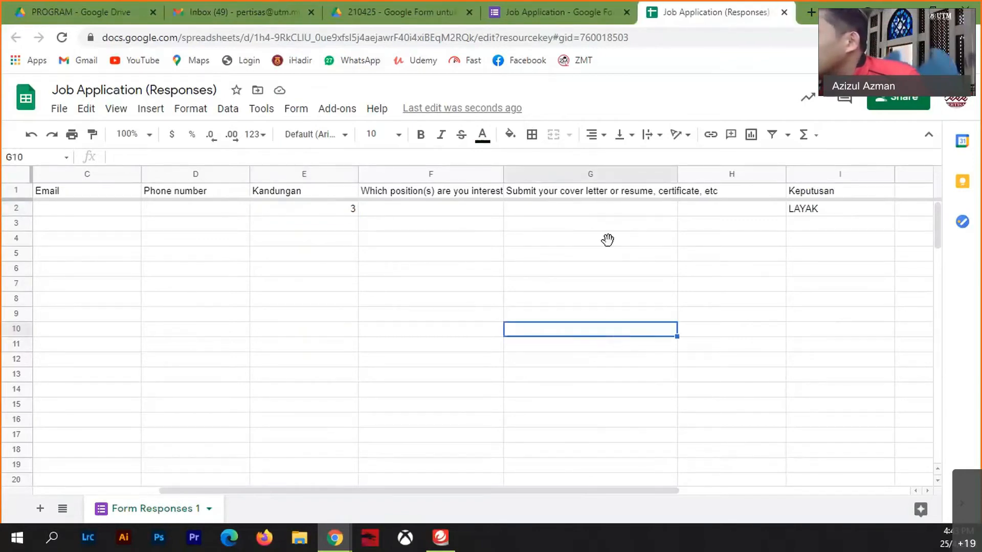
{"action": "left_click", "coordinate": [608, 15]}
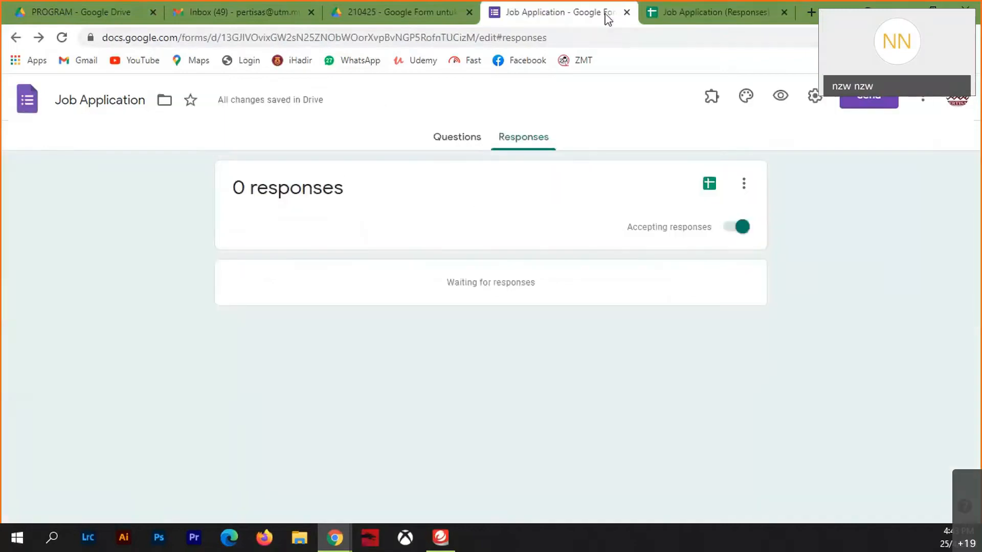
- Turn on 'Make this a quiz' in the form's Quizzes settings
{"action": "left_click", "coordinate": [458, 139]}
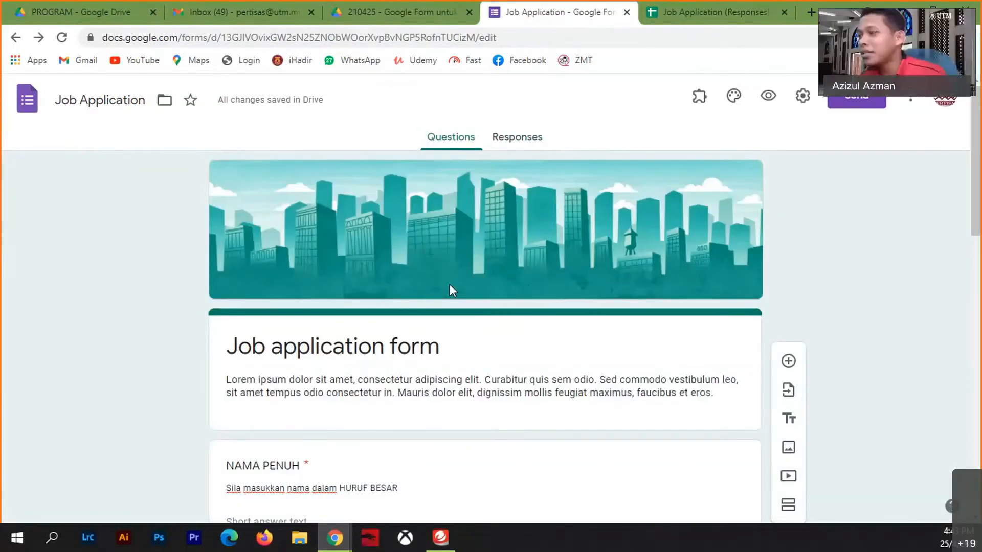
{"action": "left_click", "coordinate": [802, 100]}
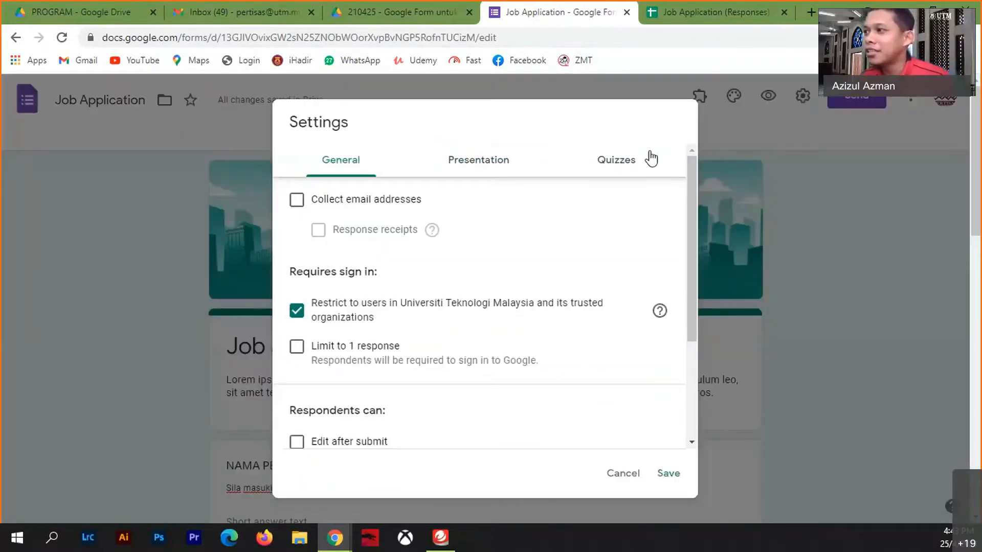
{"action": "left_click", "coordinate": [620, 167]}
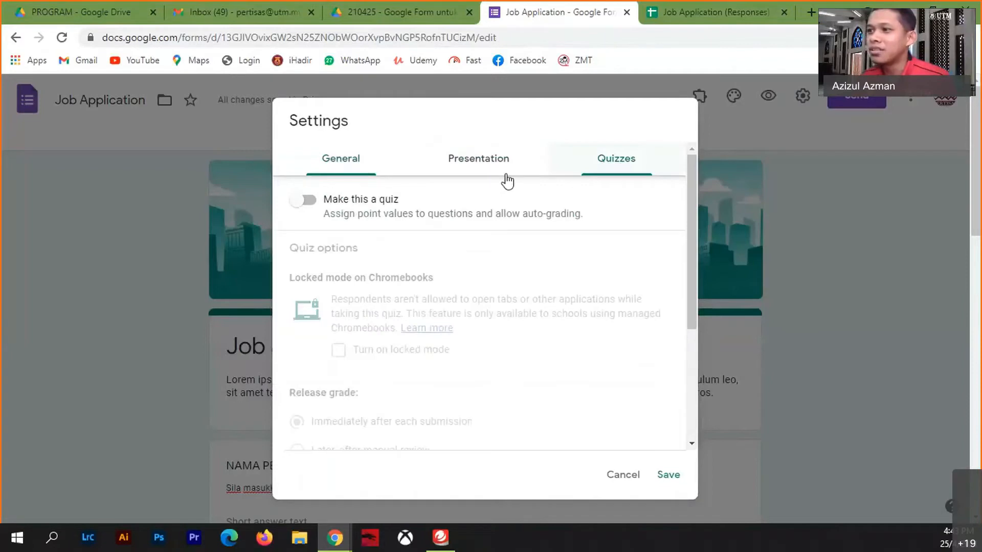
{"action": "left_click", "coordinate": [309, 201]}
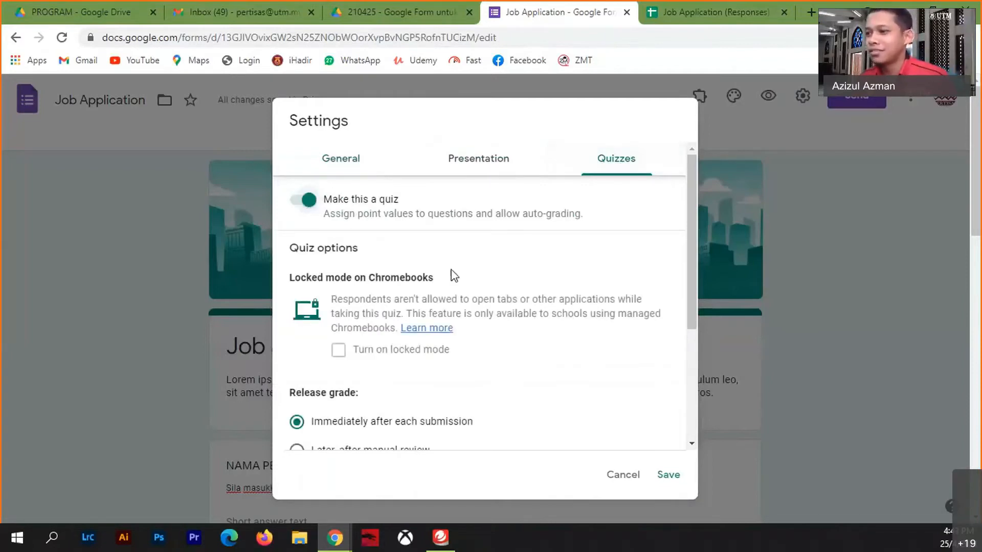
{"action": "scroll", "coordinate": [467, 311], "scroll_direction": "down", "scroll_amount": 4}
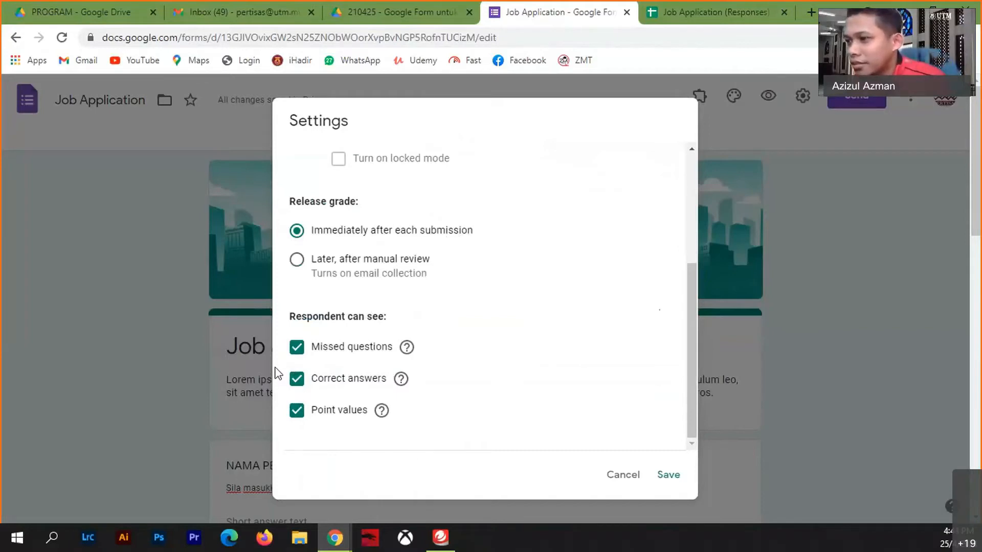
- Hide missed questions, correct answers and point values from respondents
{"action": "left_click", "coordinate": [297, 350]}
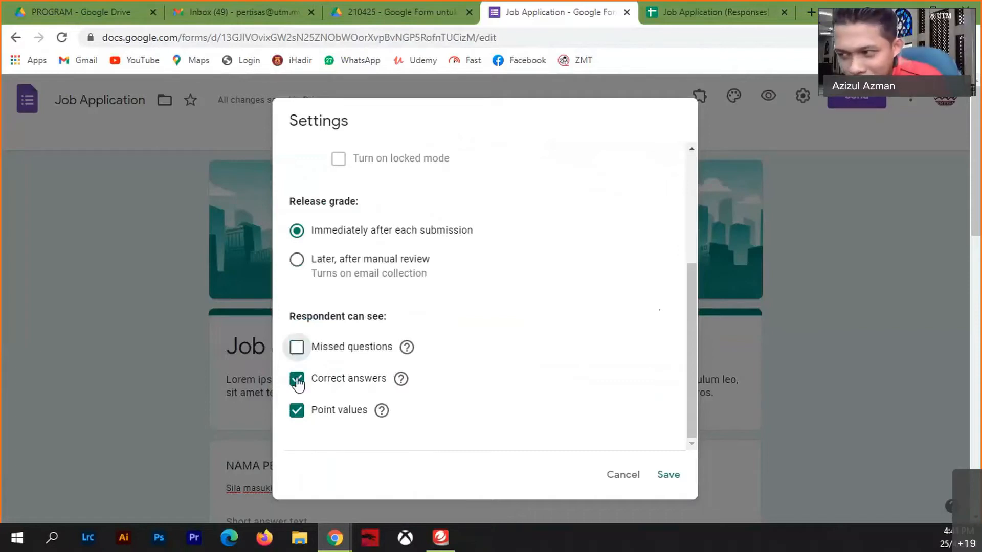
{"action": "left_click", "coordinate": [297, 380]}
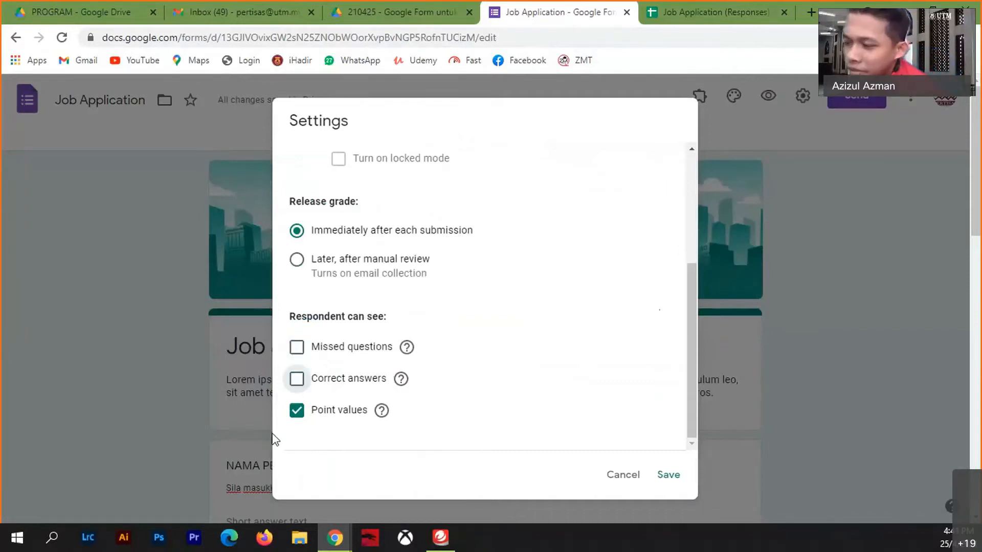
{"action": "left_click", "coordinate": [296, 412]}
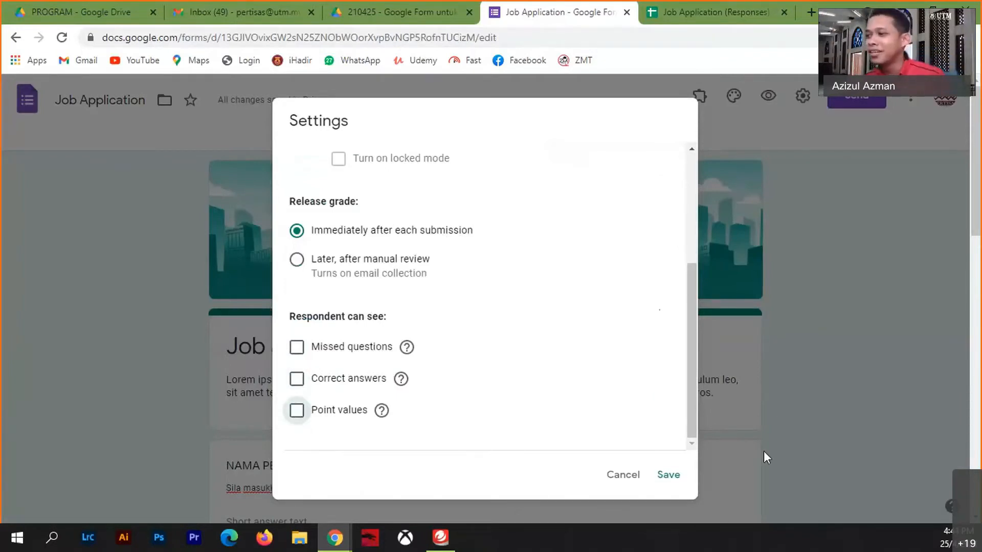
{"action": "scroll", "coordinate": [384, 286], "scroll_direction": "up", "scroll_amount": 1}
{"action": "scroll", "coordinate": [385, 286], "scroll_direction": "up", "scroll_amount": 3}
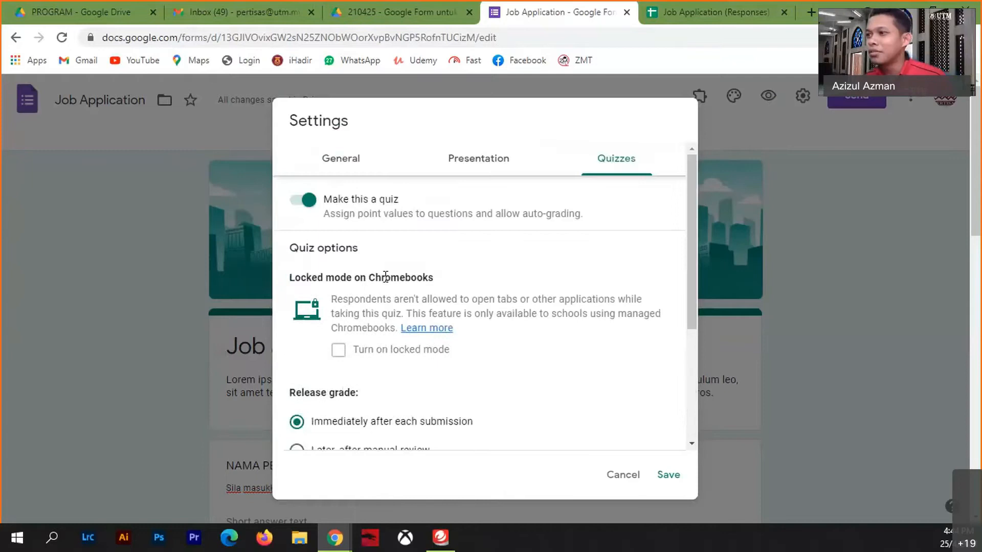
- Collect respondents' email addresses and send them response receipts
{"action": "left_click", "coordinate": [340, 161]}
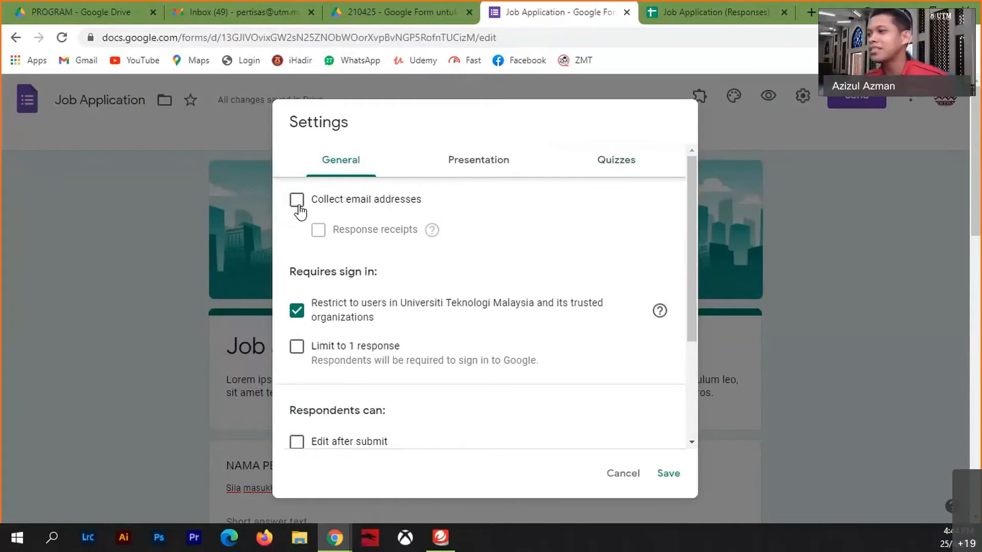
{"action": "left_click", "coordinate": [298, 201]}
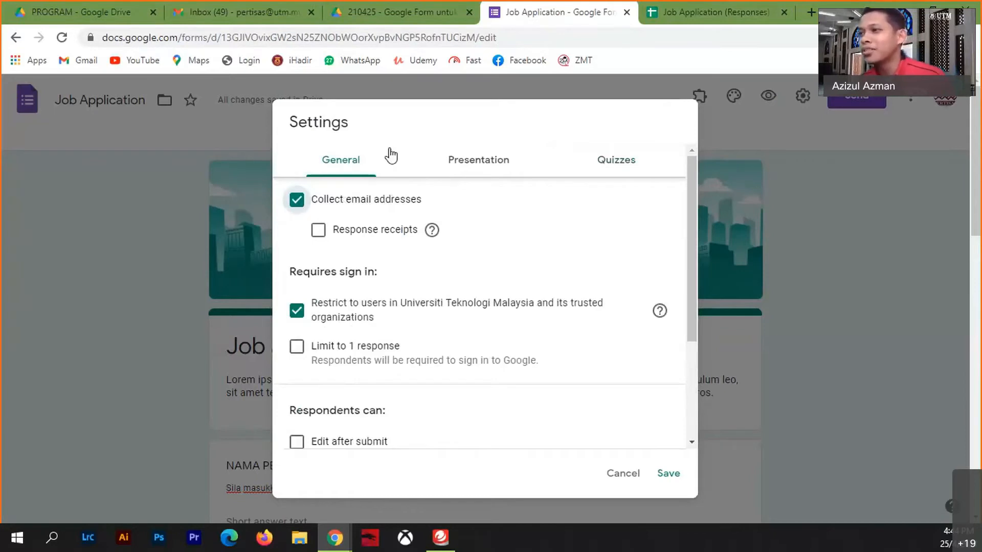
{"action": "left_click", "coordinate": [318, 231]}
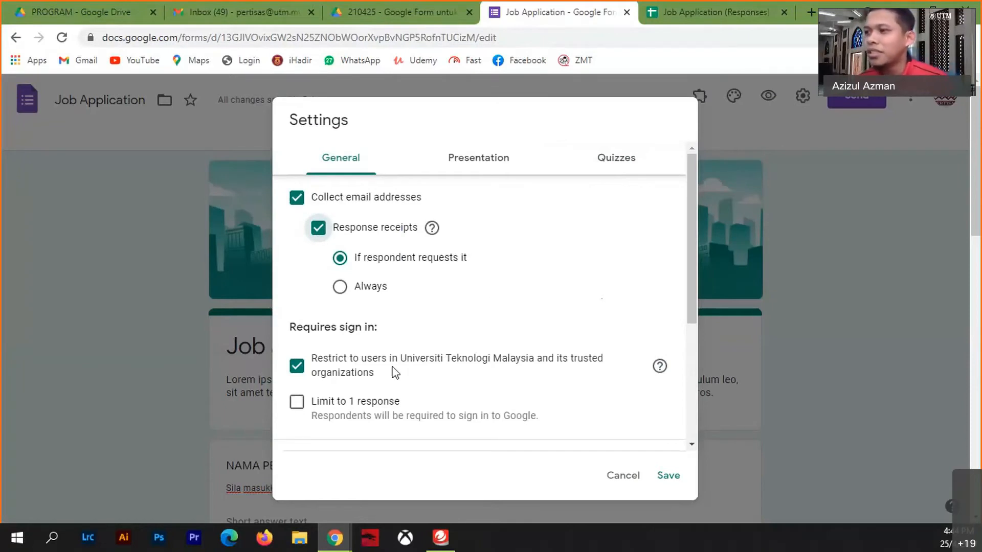
- Remove the university-only restriction and limit each respondent to 1 response
{"action": "left_click", "coordinate": [297, 370]}
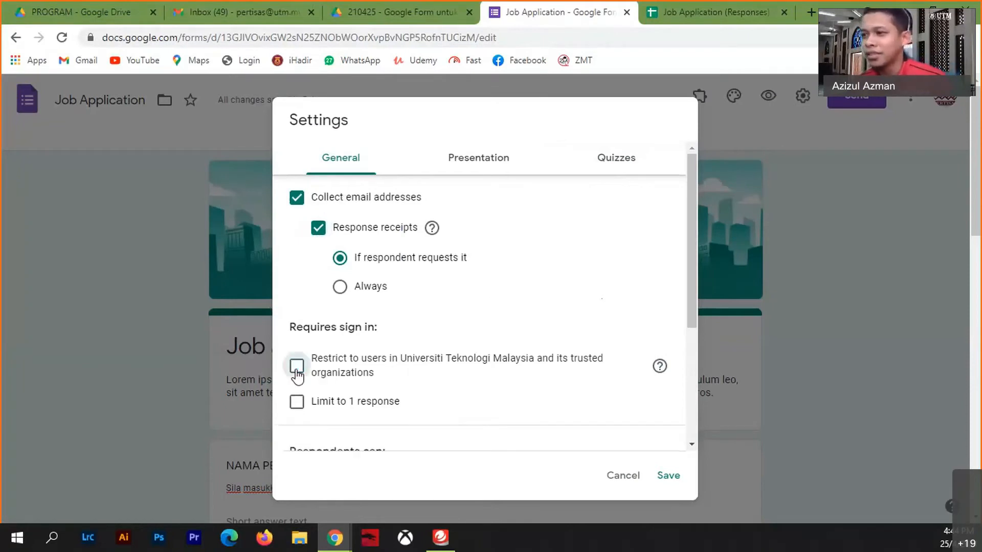
{"action": "left_click", "coordinate": [301, 408]}
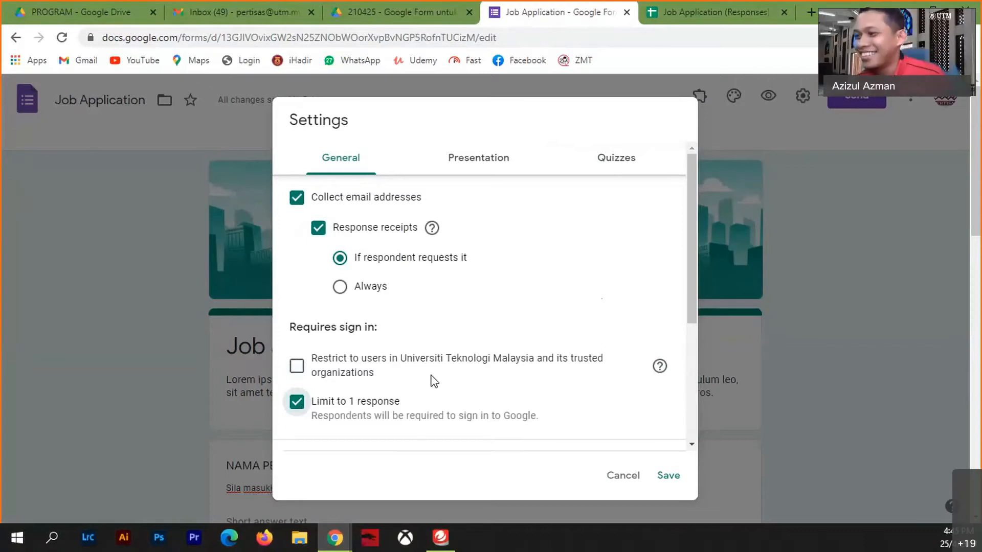
{"action": "scroll", "coordinate": [383, 428], "scroll_direction": "down", "scroll_amount": 4}
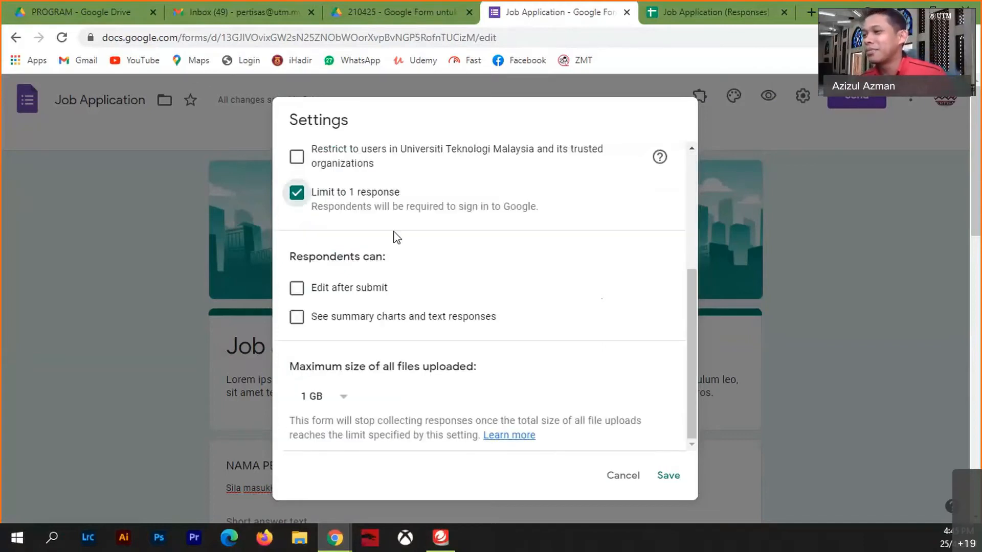
{"action": "left_click_drag", "start_coordinate": [694, 308], "coordinate": [688, 274]}
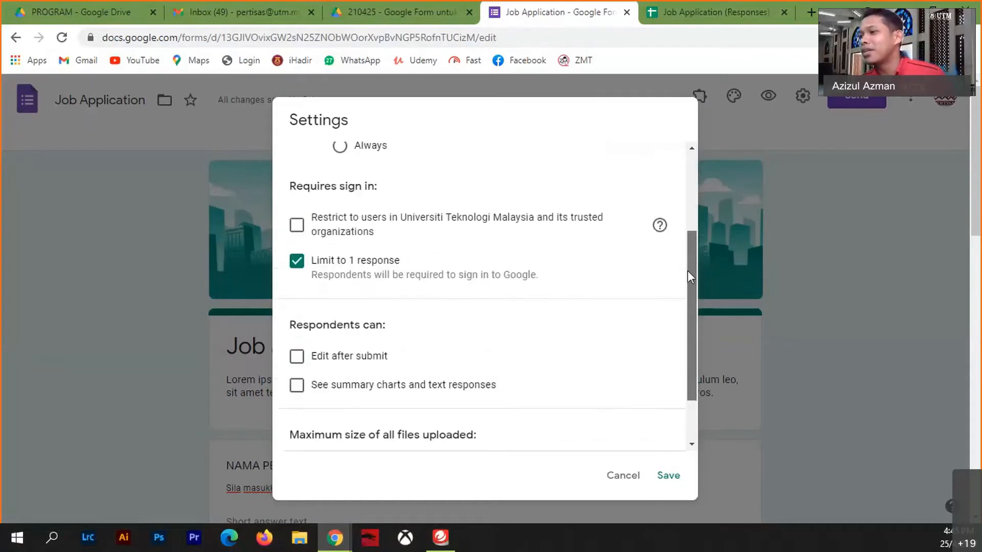
{"action": "left_click", "coordinate": [296, 228]}
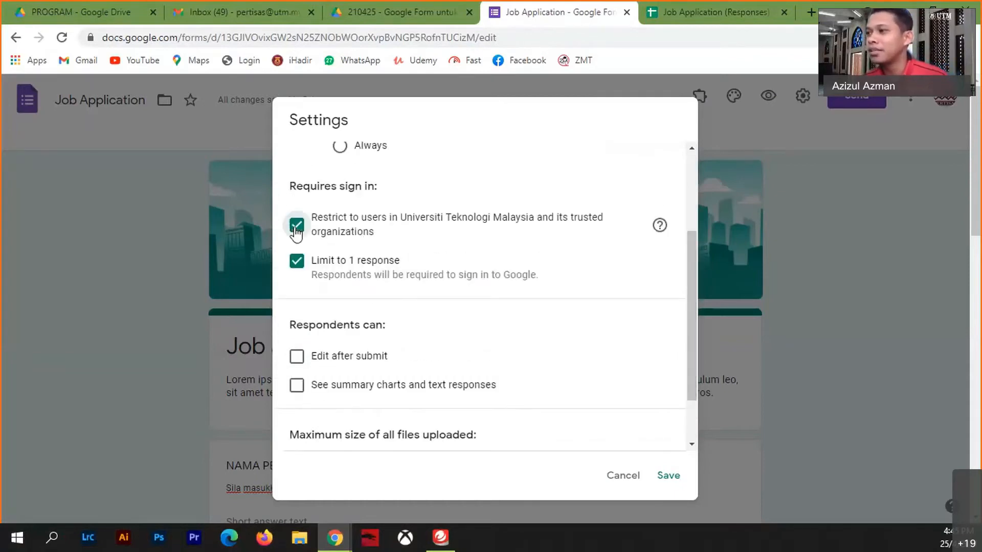
{"action": "left_click", "coordinate": [295, 228]}
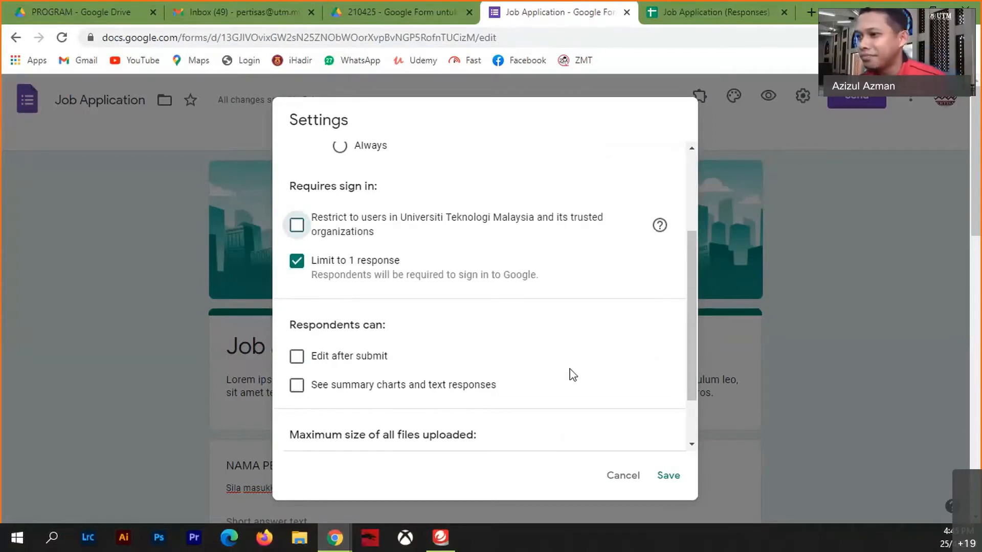
{"action": "scroll", "coordinate": [573, 375], "scroll_direction": "down", "scroll_amount": 2}
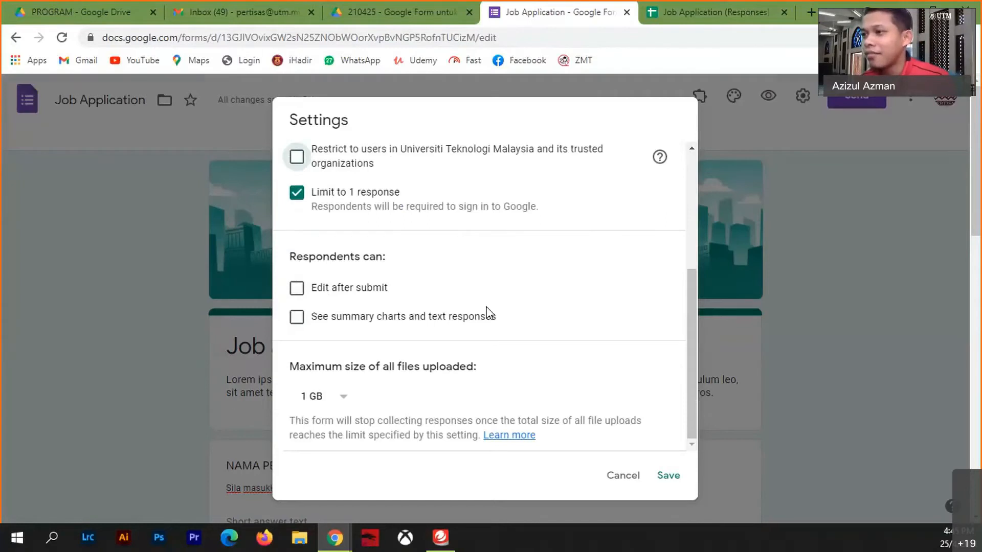
{"action": "scroll", "coordinate": [672, 434], "scroll_direction": "down", "scroll_amount": 5}
- Save the form settings and scroll back through the quiz questions
{"action": "left_click", "coordinate": [668, 475]}
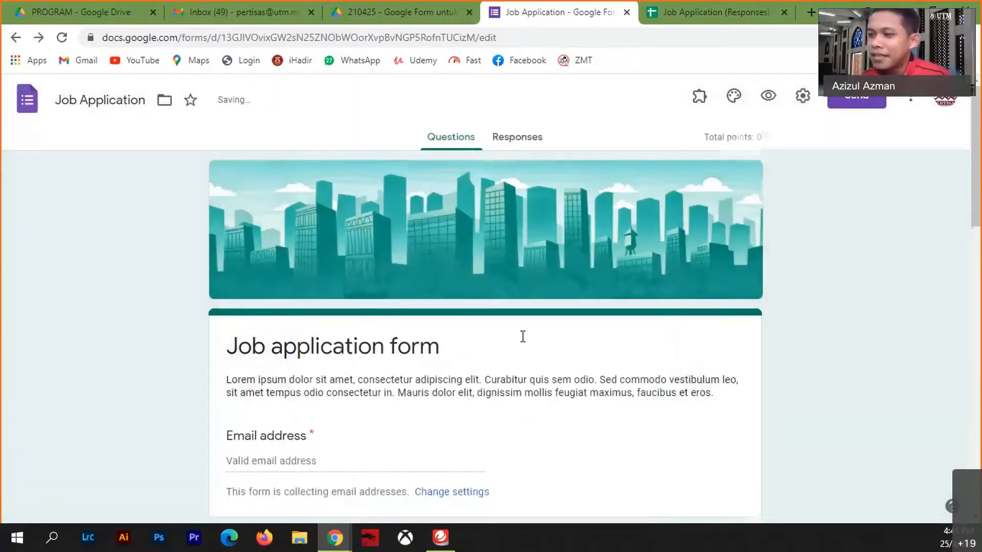
{"action": "scroll", "coordinate": [512, 353], "scroll_direction": "down", "scroll_amount": 7}
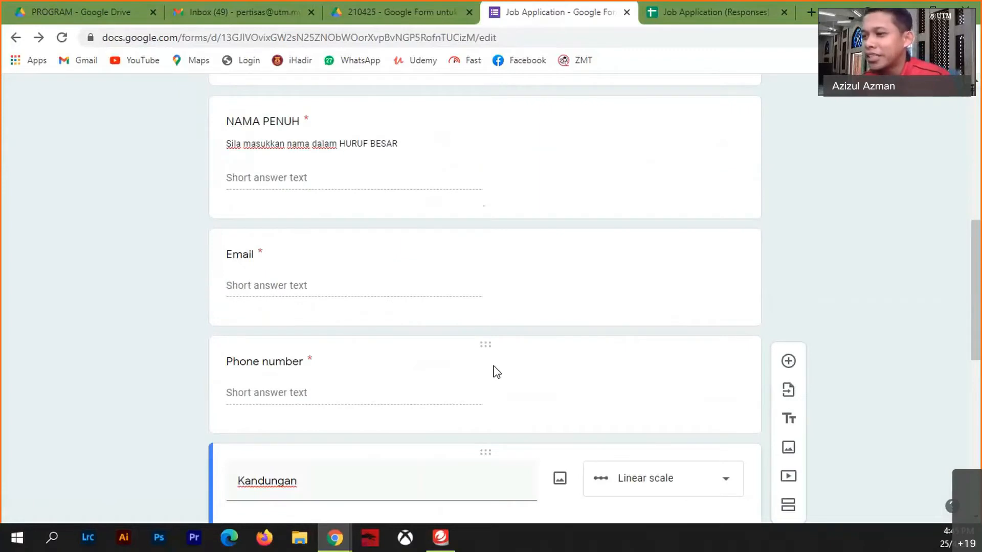
{"action": "scroll", "coordinate": [318, 314], "scroll_direction": "down", "scroll_amount": 1}
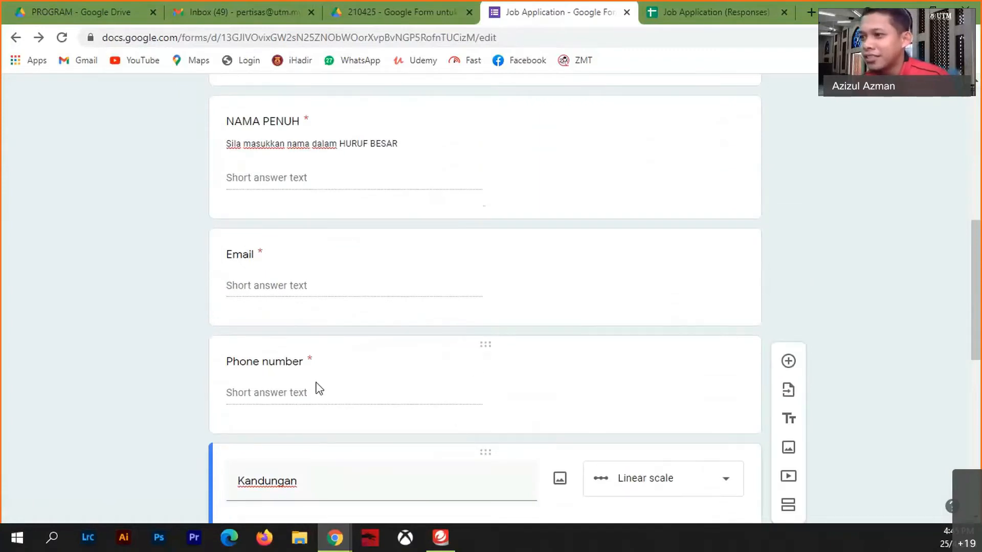
{"action": "scroll", "coordinate": [376, 396], "scroll_direction": "down", "scroll_amount": 4}
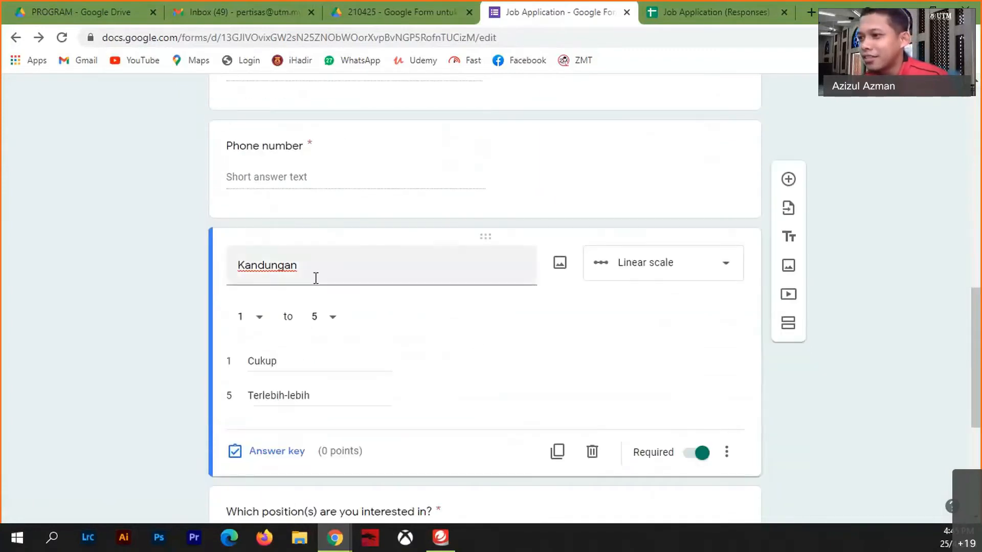
{"action": "scroll", "coordinate": [342, 311], "scroll_direction": "down", "scroll_amount": 4}
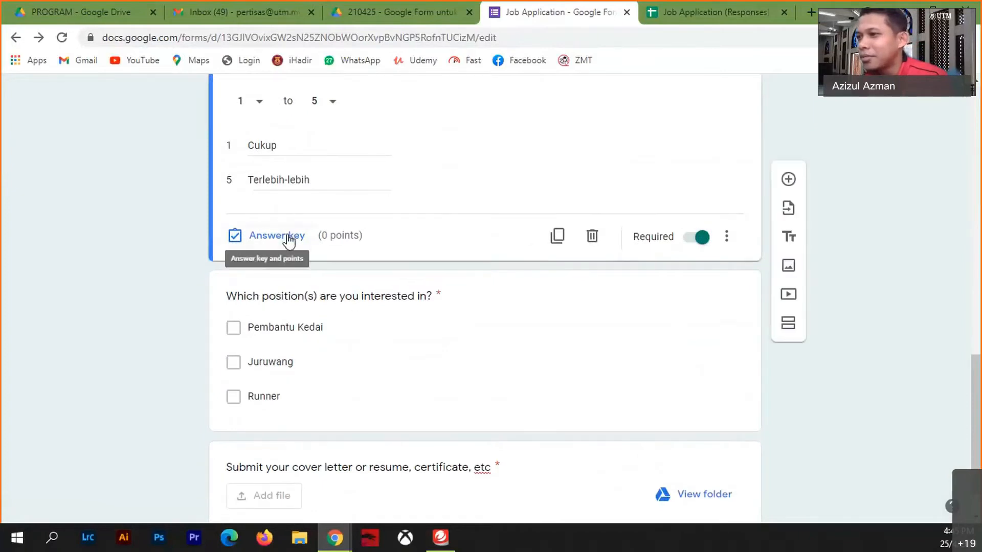
{"action": "scroll", "coordinate": [342, 320], "scroll_direction": "up", "scroll_amount": 4}
{"action": "scroll", "coordinate": [385, 318], "scroll_direction": "up", "scroll_amount": 4}
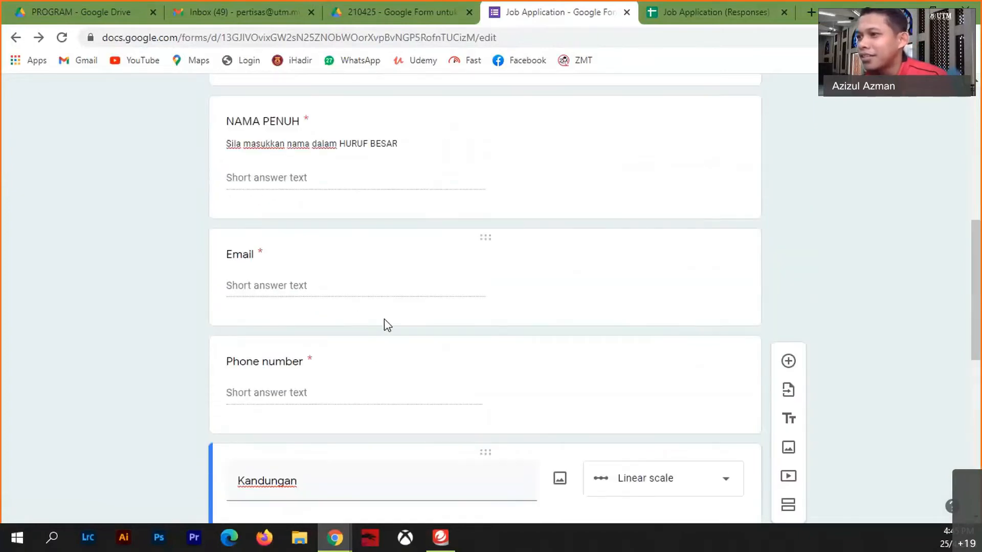
- Open the Kandungan linear-scale question and select its title text
{"action": "left_click", "coordinate": [378, 353]}
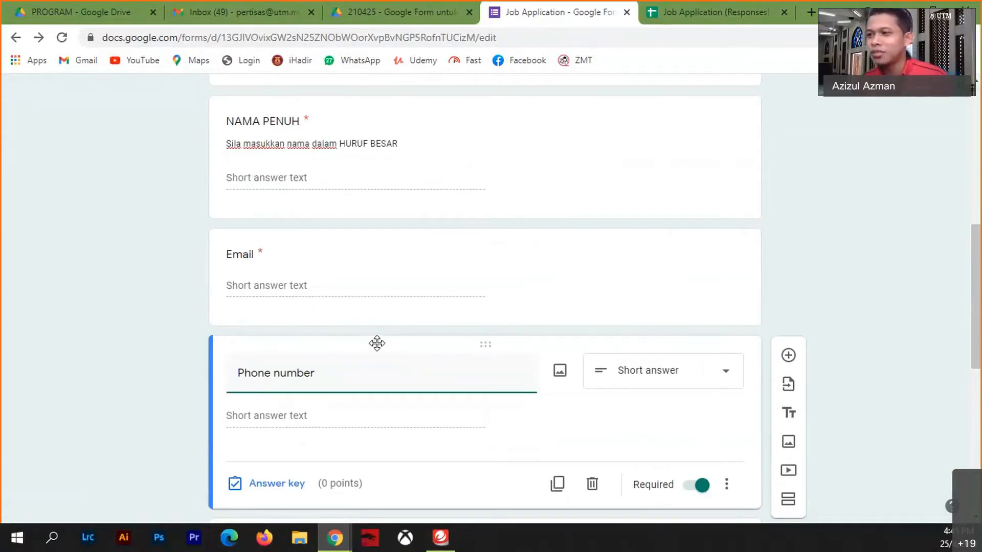
{"action": "scroll", "coordinate": [467, 366], "scroll_direction": "down", "scroll_amount": 4}
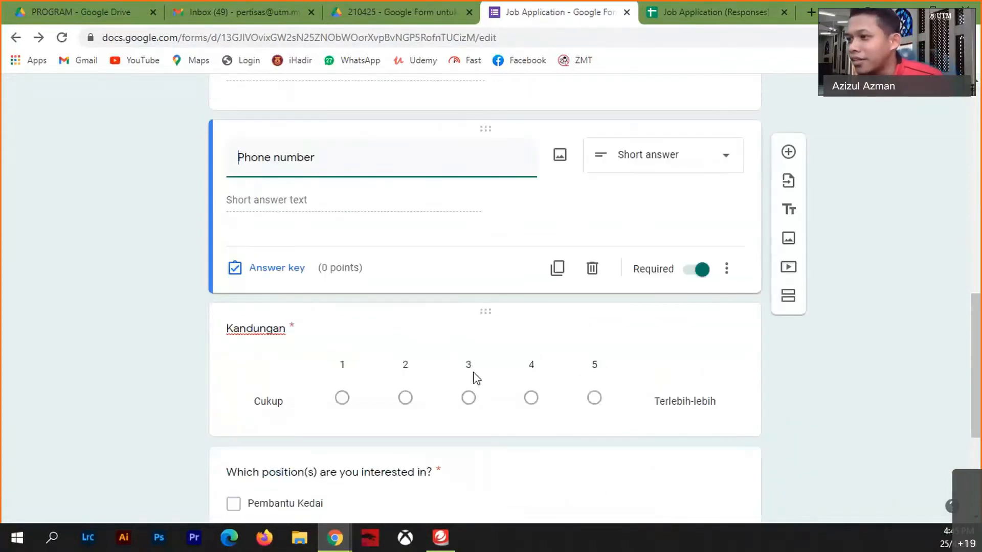
{"action": "left_click", "coordinate": [395, 318]}
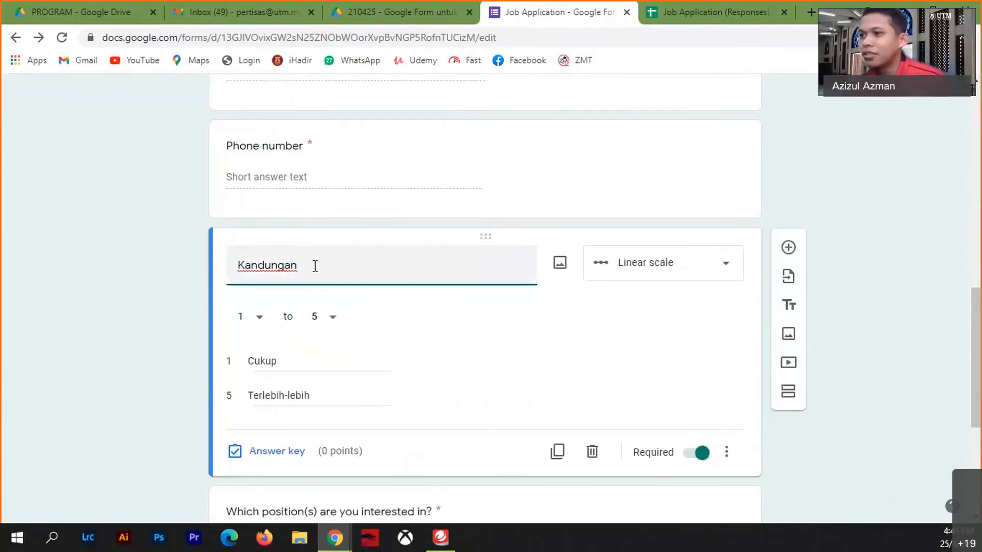
{"action": "left_click_drag", "start_coordinate": [315, 265], "coordinate": [167, 278]}
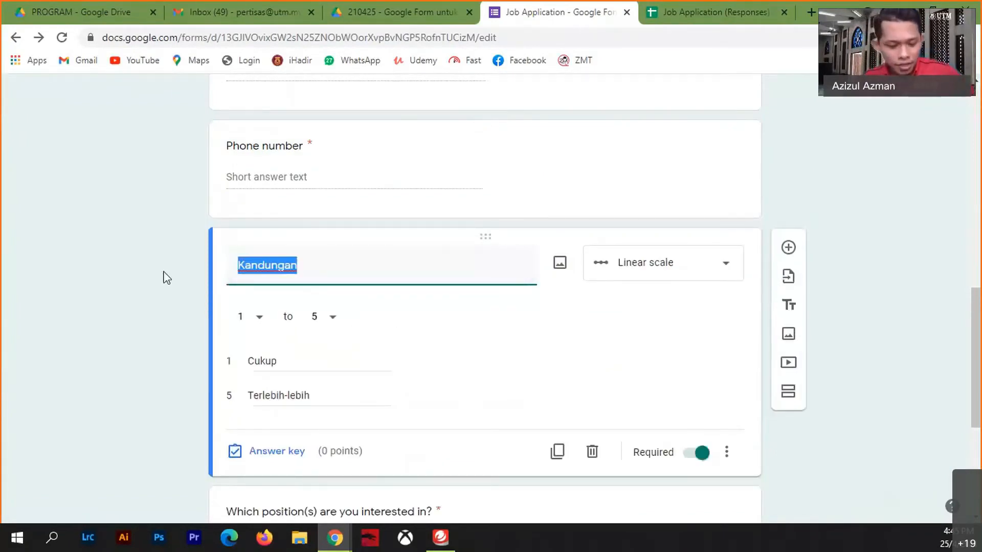
- Title the question 1+7 and change it to multiple choice
{"action": "type", "text": "1"}
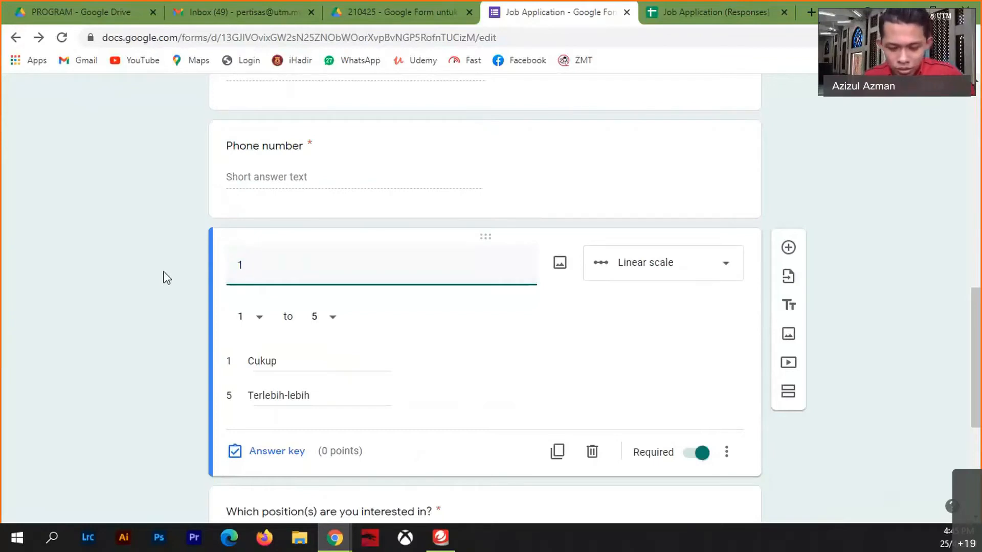
{"action": "type", "text": "+7"}
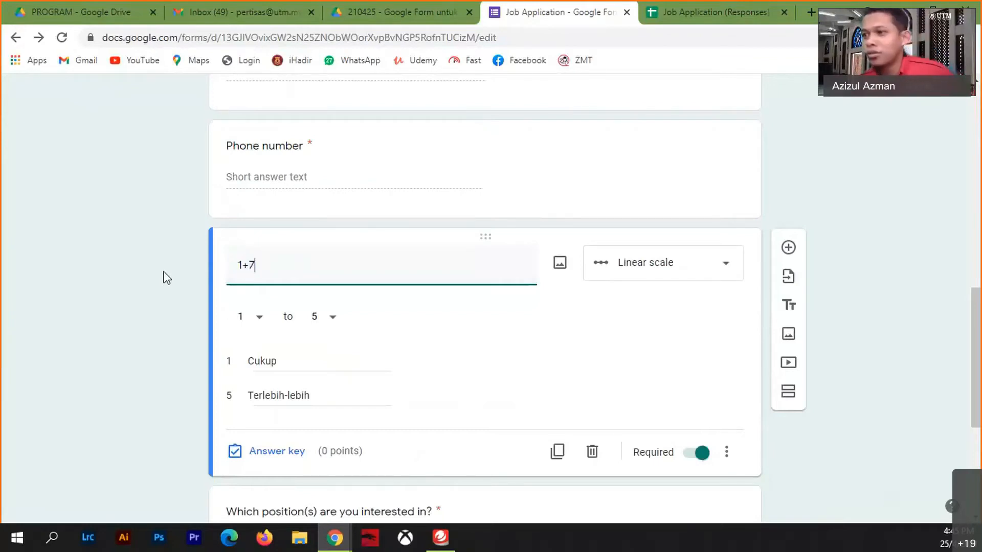
{"action": "left_click", "coordinate": [700, 268]}
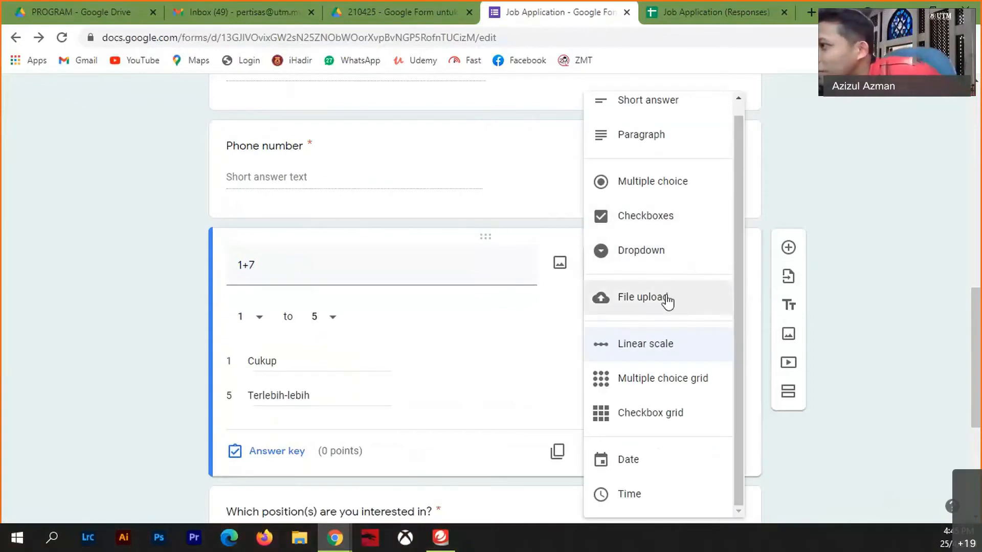
{"action": "left_click", "coordinate": [651, 187]}
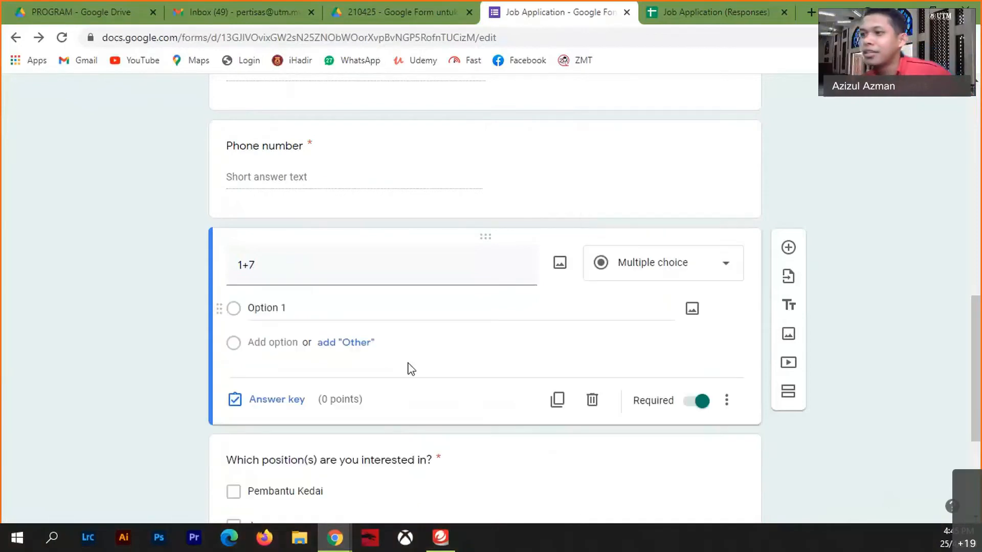
- Enter the answer options 5, 6, 7 and 8
{"action": "left_click", "coordinate": [282, 308]}
{"action": "type", "text": "5"}
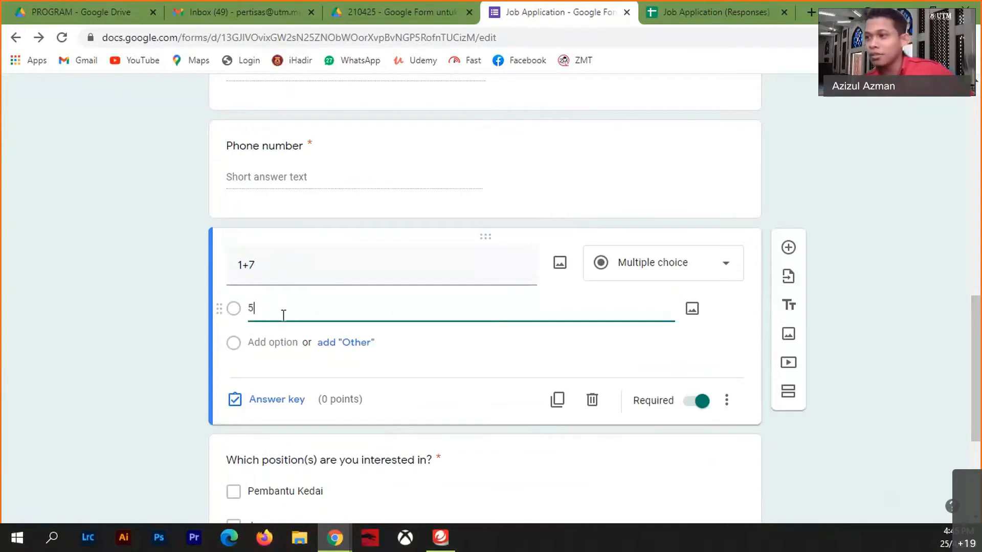
{"action": "left_click", "coordinate": [258, 342]}
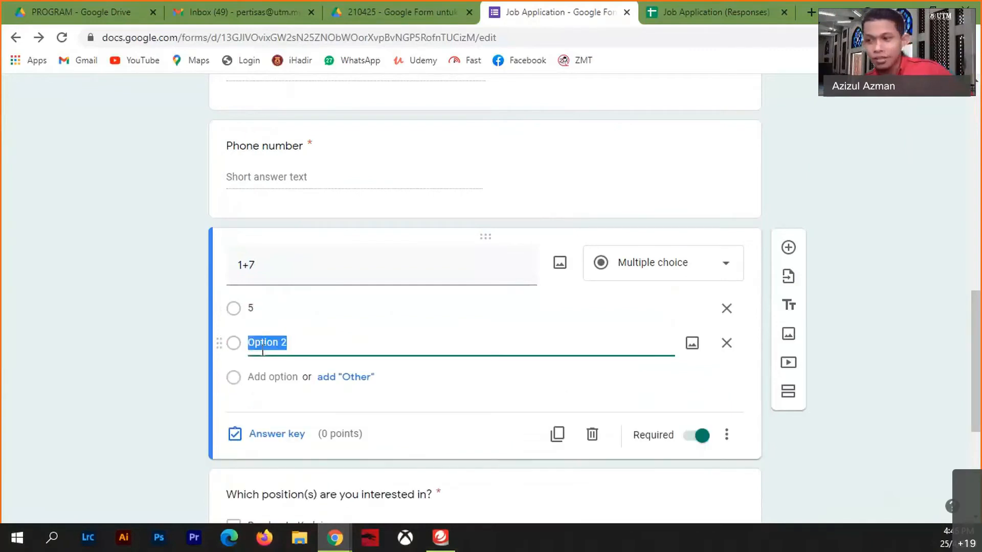
{"action": "type", "text": "6"}
{"action": "left_click", "coordinate": [258, 377]}
{"action": "type", "text": "7"}
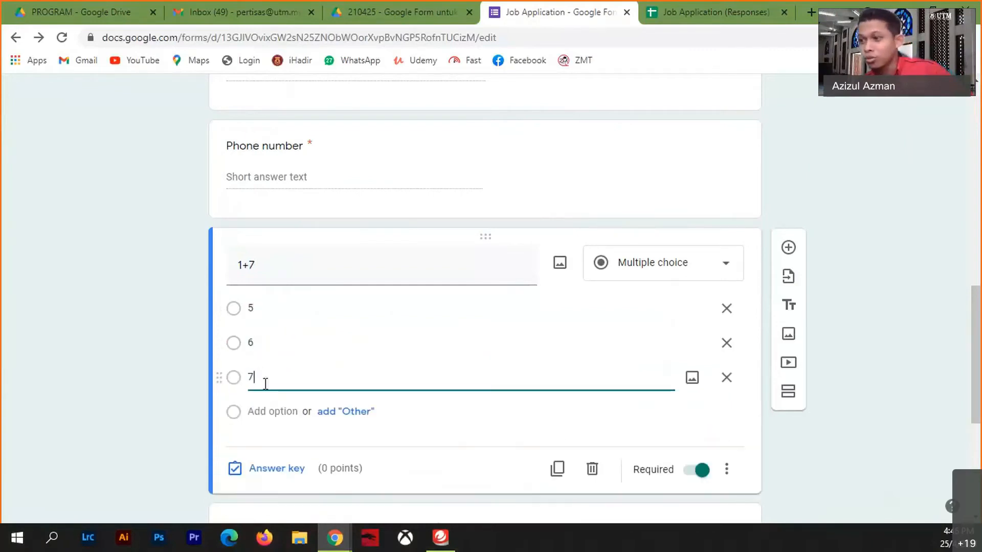
{"action": "left_click", "coordinate": [259, 412]}
{"action": "type", "text": "8"}
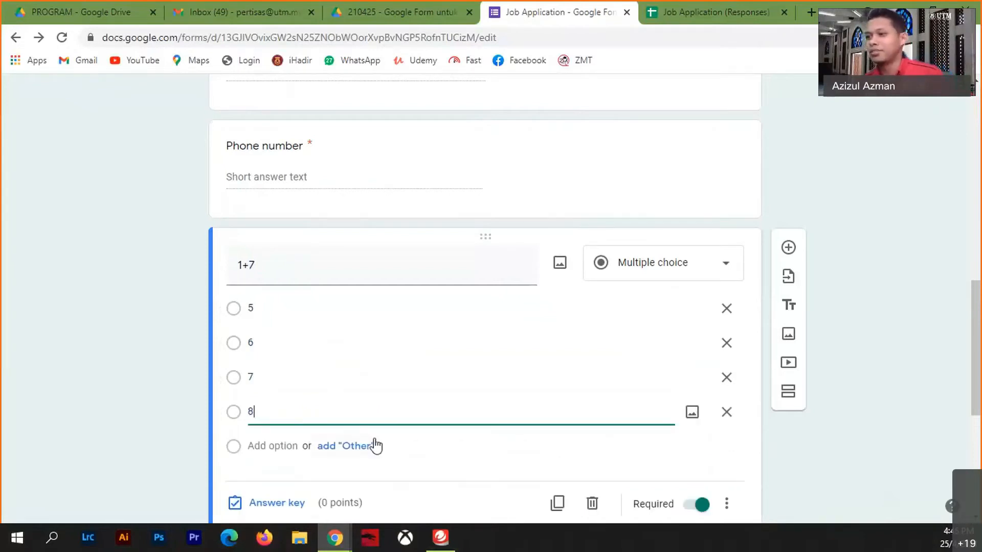
{"action": "left_click", "coordinate": [463, 448]}
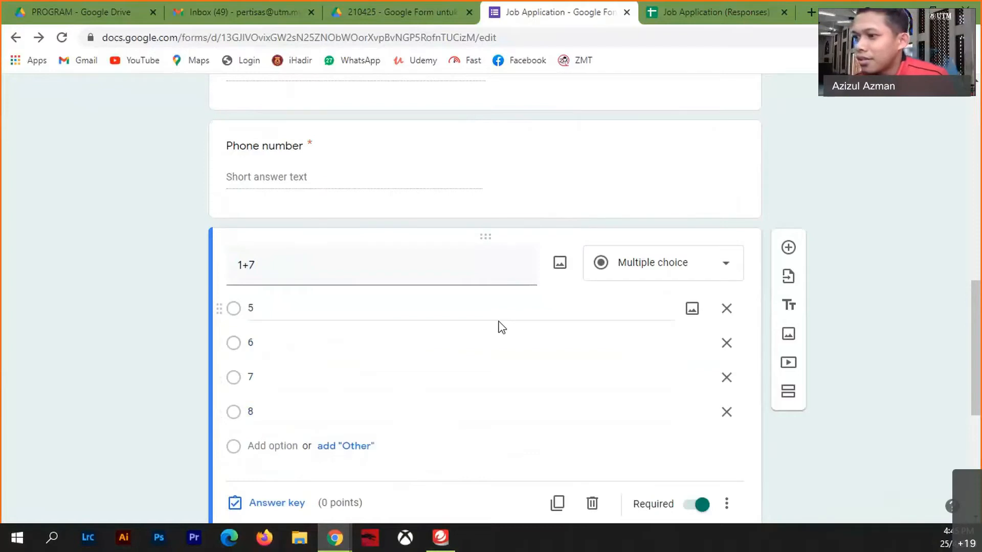
{"action": "scroll", "coordinate": [499, 327], "scroll_direction": "down", "scroll_amount": 4}
{"action": "scroll", "coordinate": [499, 366], "scroll_direction": "up", "scroll_amount": 4}
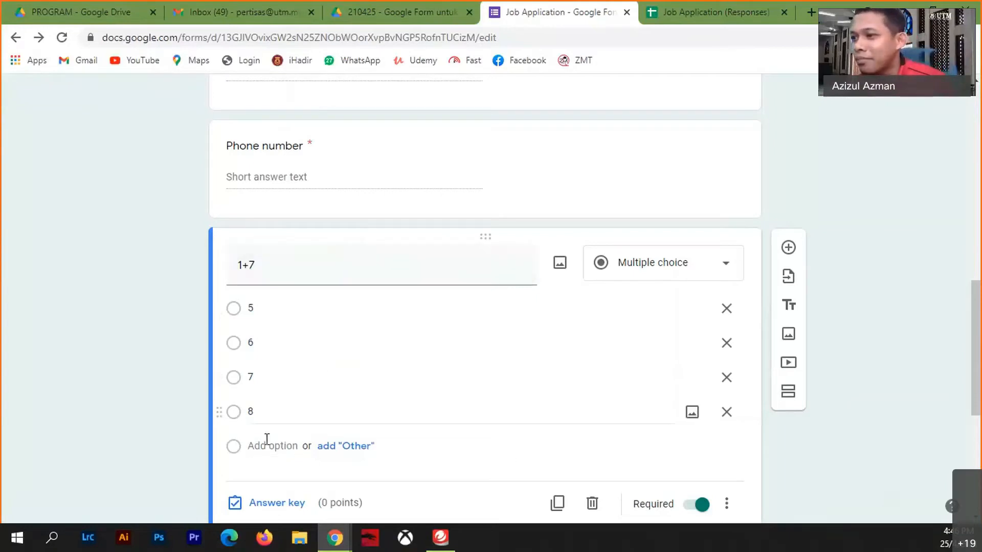
- In the answer key, mark 8 as correct for 1+7, worth 3 points
{"action": "left_click", "coordinate": [275, 508]}
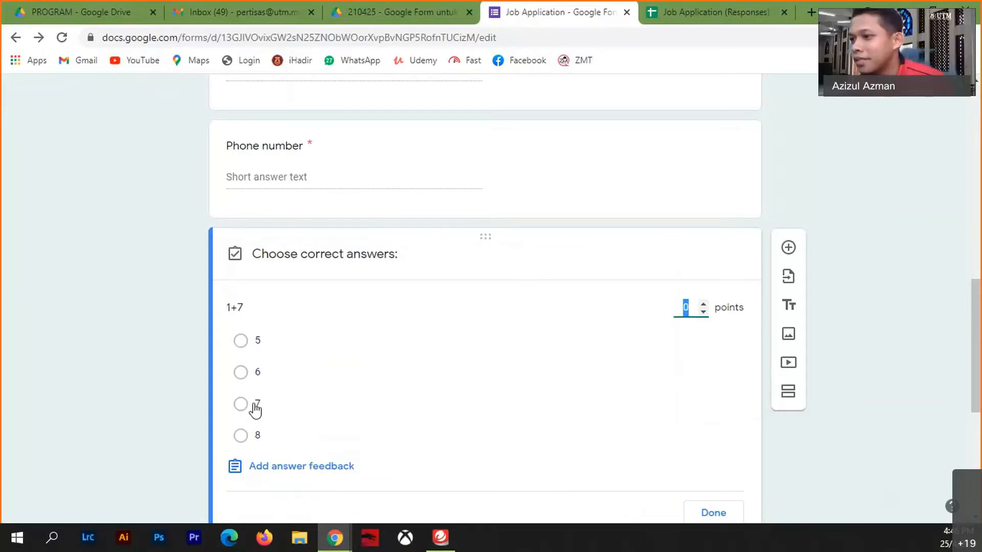
{"action": "left_click", "coordinate": [240, 437]}
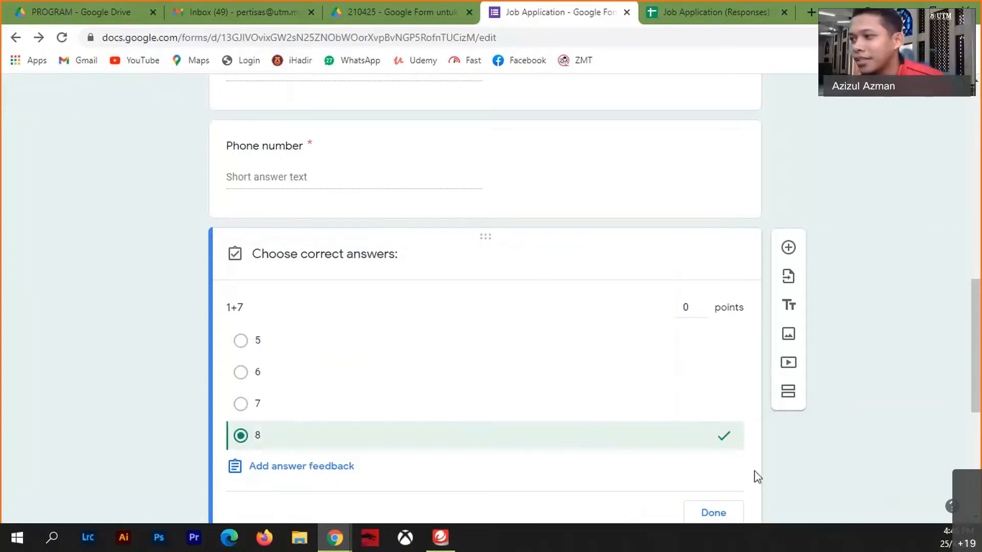
{"action": "left_click", "coordinate": [686, 307]}
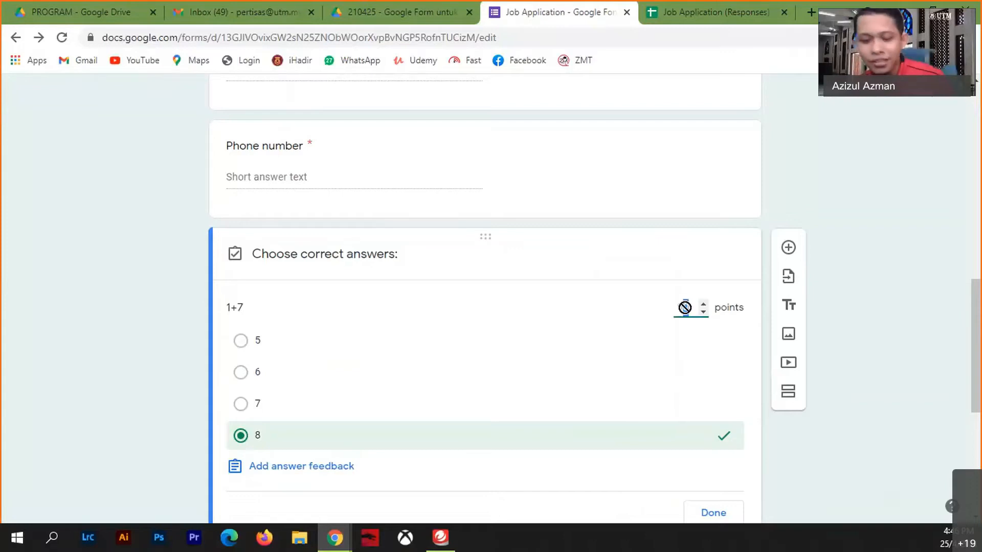
{"action": "type", "text": "3"}
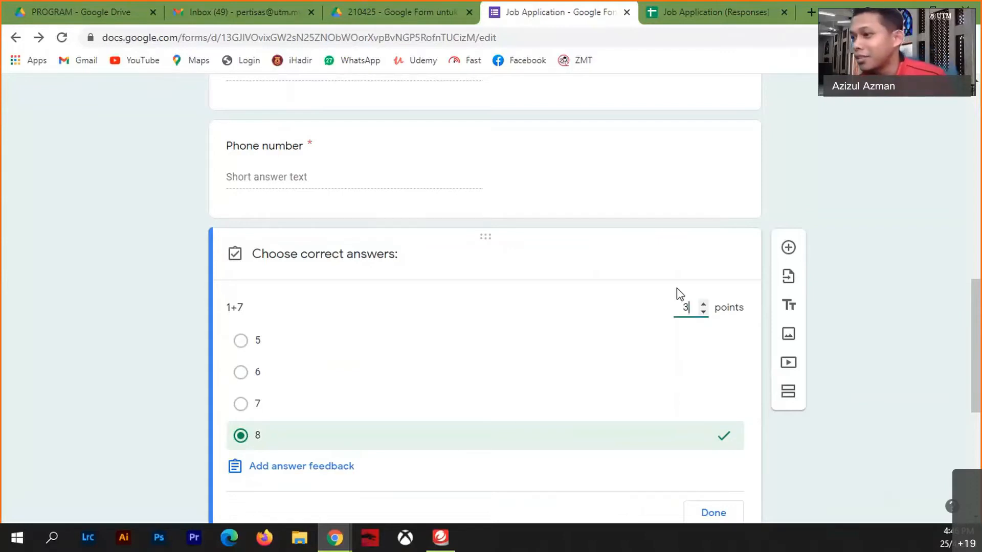
{"action": "scroll", "coordinate": [675, 294], "scroll_direction": "down", "scroll_amount": 4}
{"action": "left_click", "coordinate": [708, 305]}
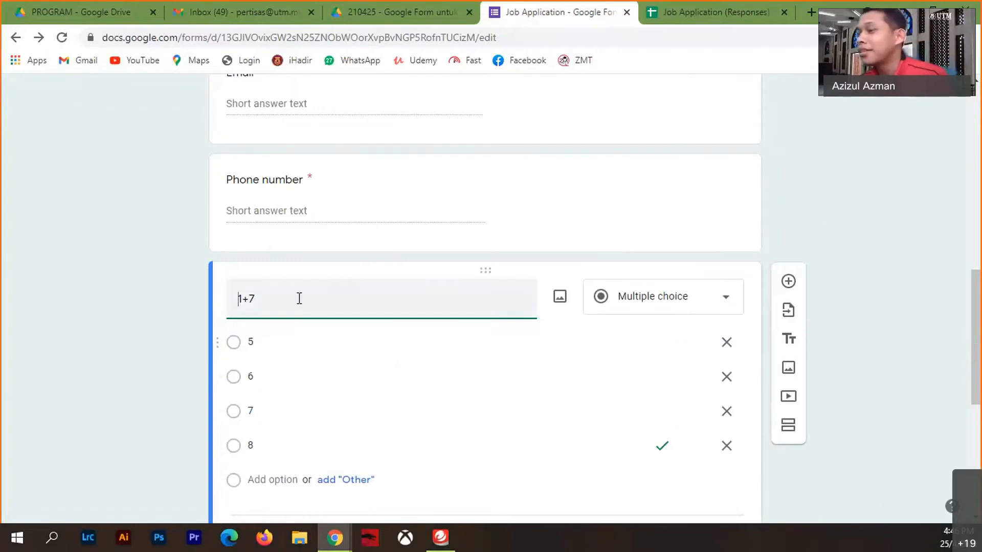
- In the responses spreadsheet, clear the value 3 from cell E2
{"action": "left_click", "coordinate": [697, 16]}
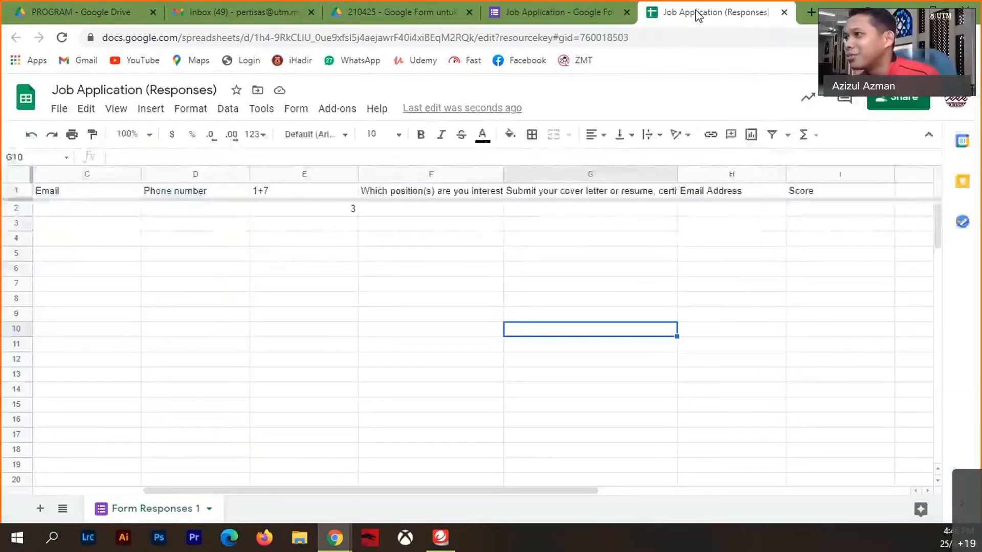
{"action": "left_click", "coordinate": [355, 212]}
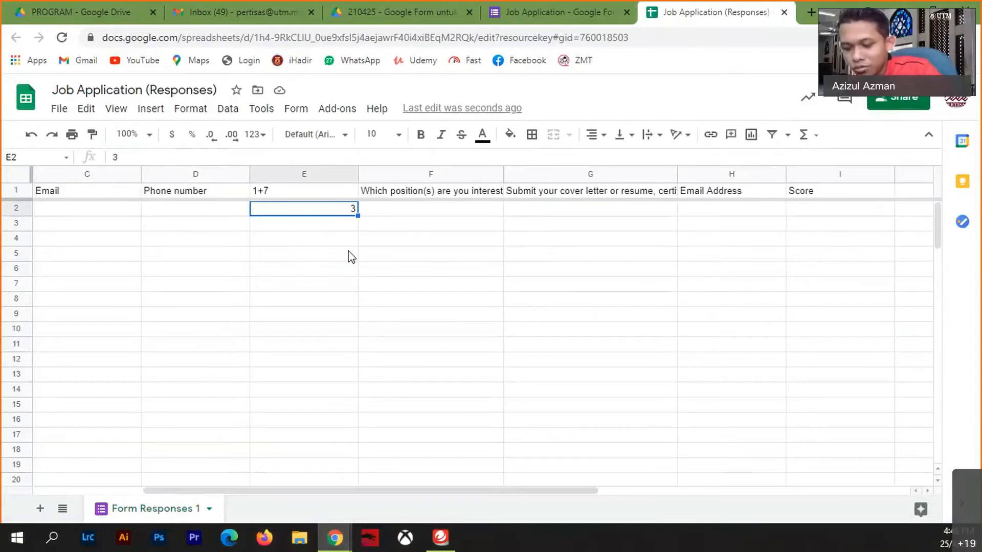
{"action": "key", "text": "Delete"}
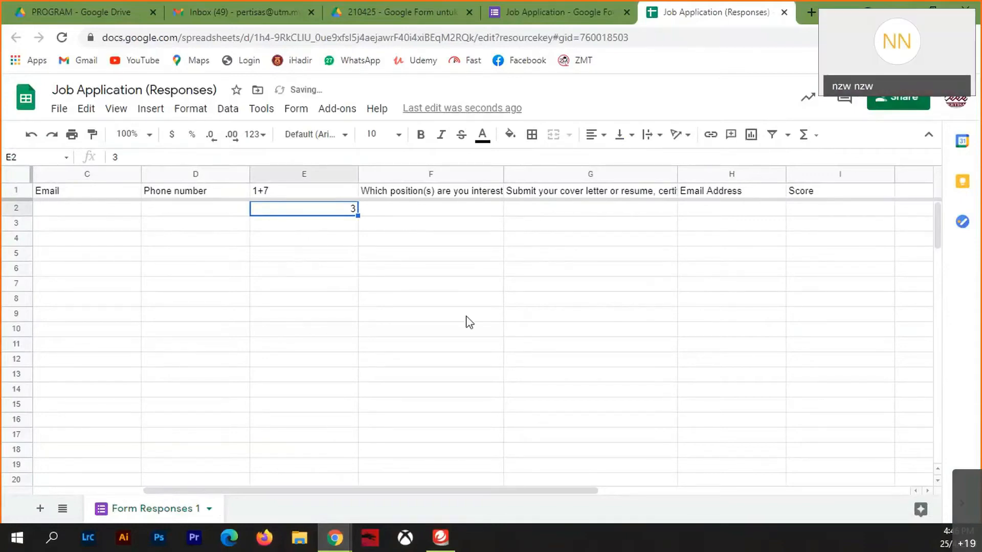
{"action": "left_click", "coordinate": [467, 315]}
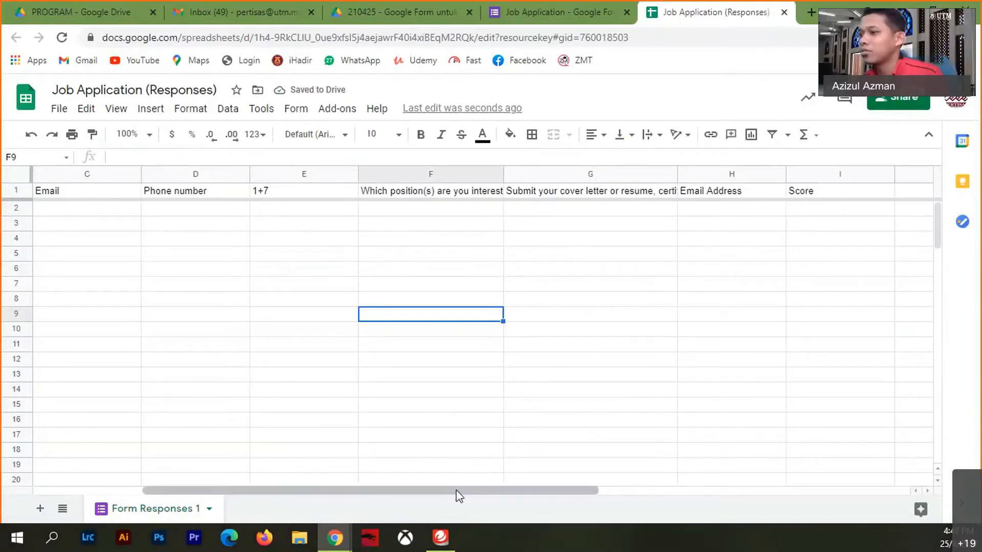
- Select the first Score cell I2 and scroll across the sheet's columns
{"action": "left_click_drag", "start_coordinate": [457, 491], "coordinate": [645, 488]}
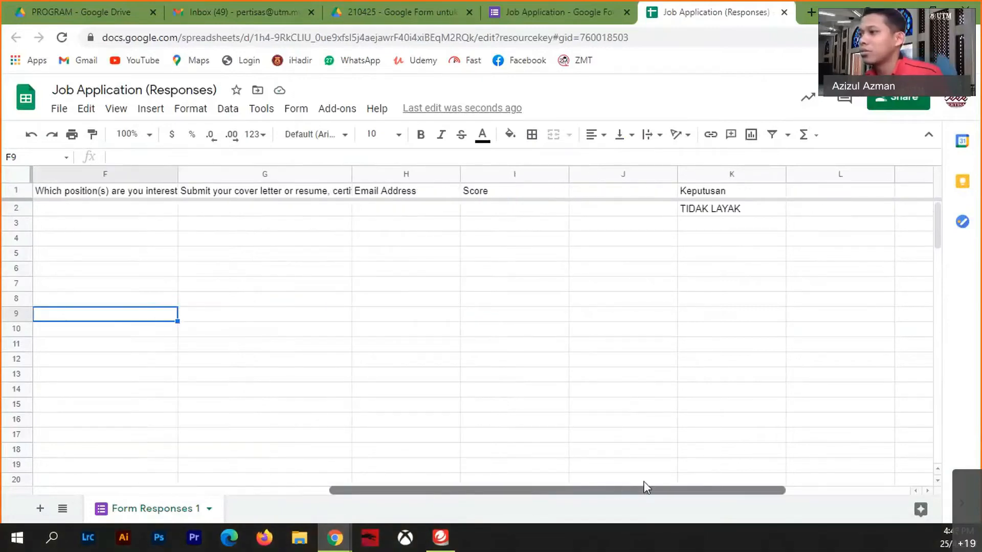
{"action": "left_click", "coordinate": [494, 211]}
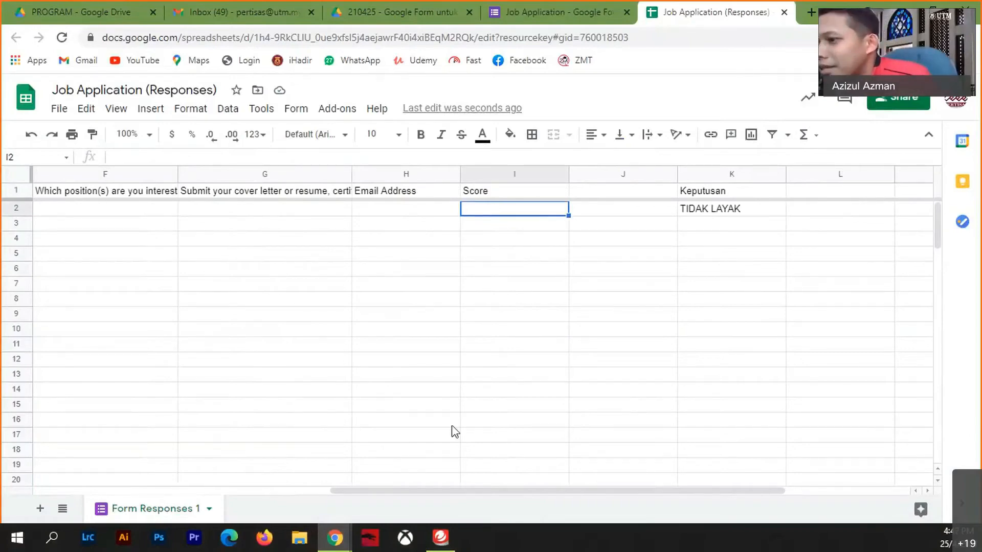
{"action": "left_click_drag", "start_coordinate": [444, 491], "coordinate": [307, 492]}
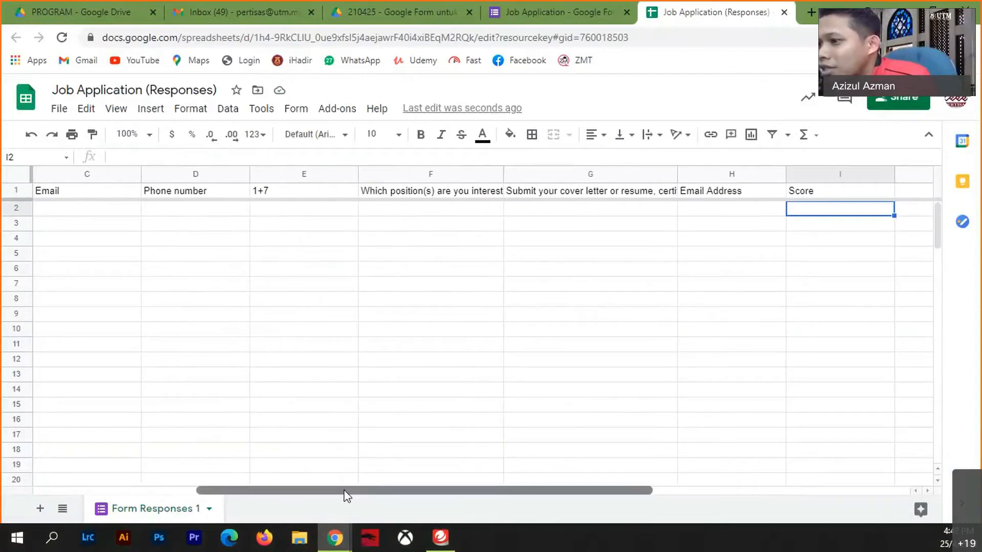
{"action": "left_click_drag", "start_coordinate": [344, 492], "coordinate": [515, 492]}
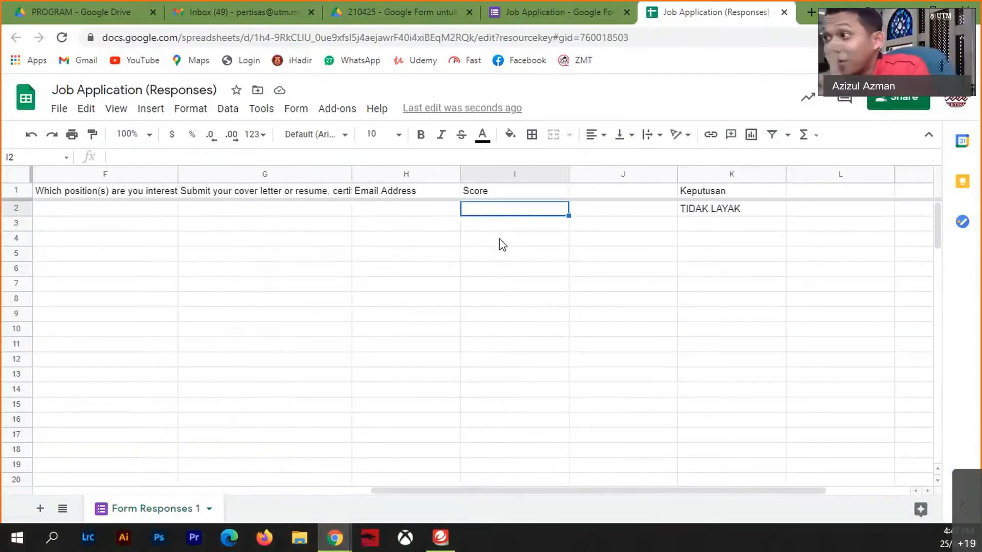
{"action": "left_click", "coordinate": [603, 17]}
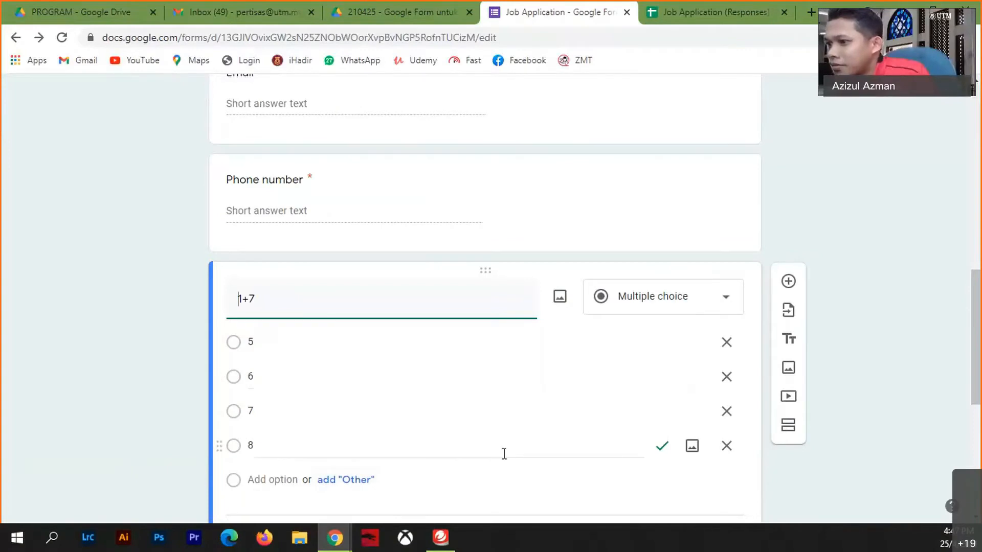
- Change the 1+7 question's answer key to 2 points
{"action": "scroll", "coordinate": [505, 460], "scroll_direction": "down", "scroll_amount": 4}
{"action": "left_click", "coordinate": [289, 335]}
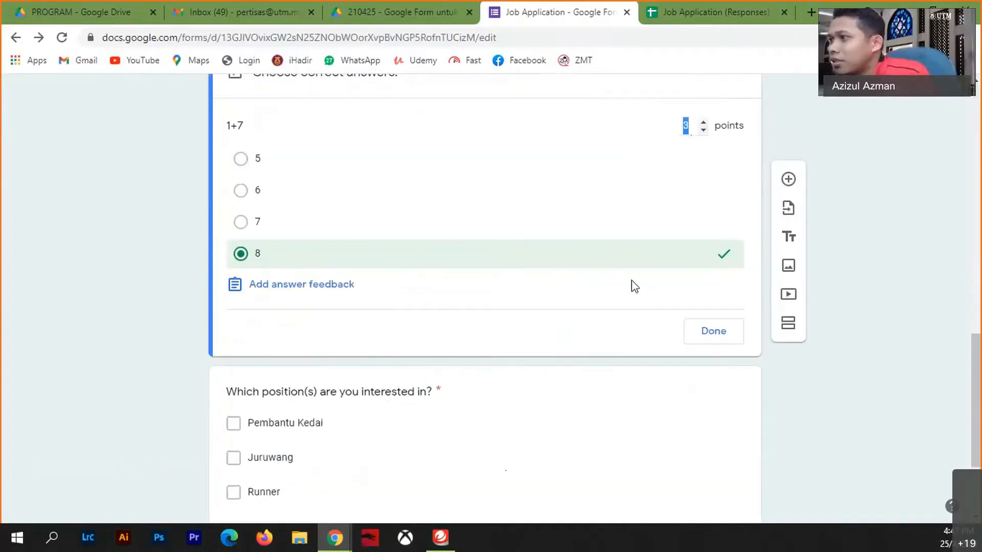
{"action": "type", "text": "2"}
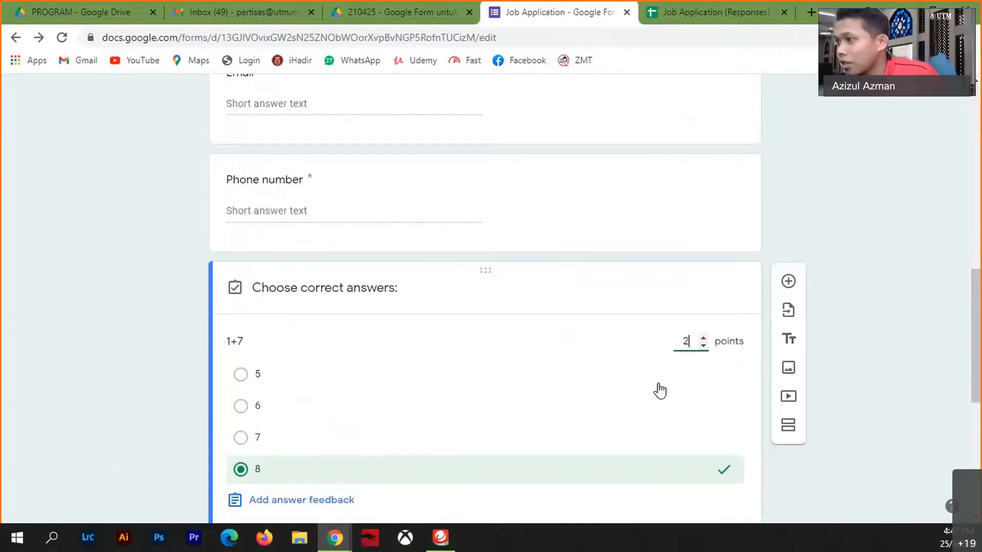
{"action": "left_click", "coordinate": [592, 489]}
{"action": "scroll", "coordinate": [587, 435], "scroll_direction": "down", "scroll_amount": 4}
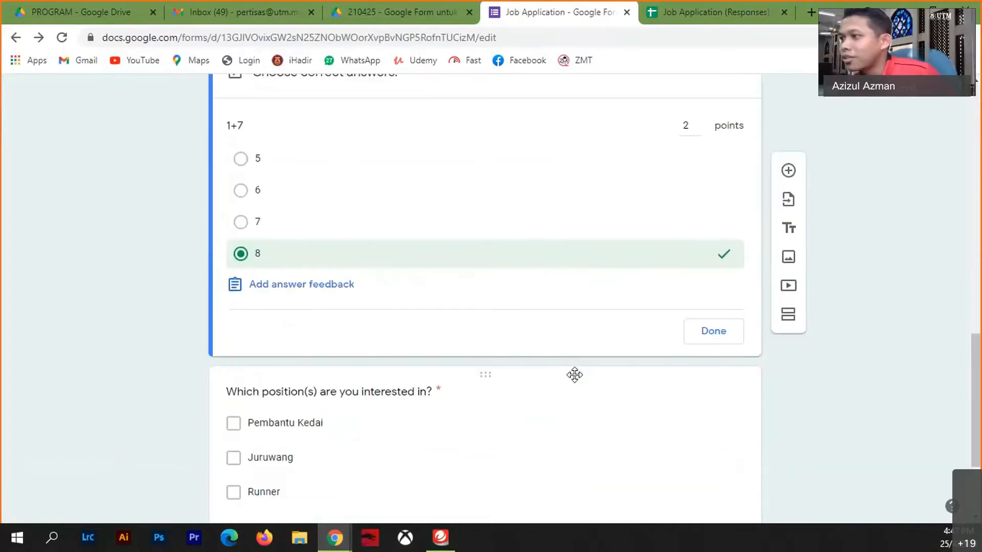
{"action": "left_click", "coordinate": [710, 334]}
- Duplicate the 1+7 question and retitle the copy 1+5
{"action": "left_click", "coordinate": [559, 323]}
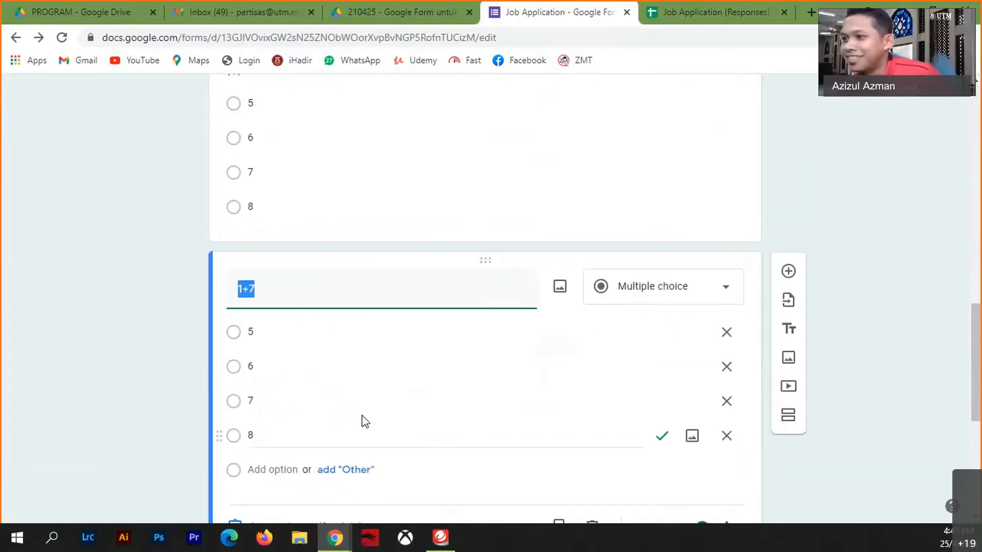
{"action": "left_click", "coordinate": [265, 291]}
{"action": "key", "text": "BackSpace"}
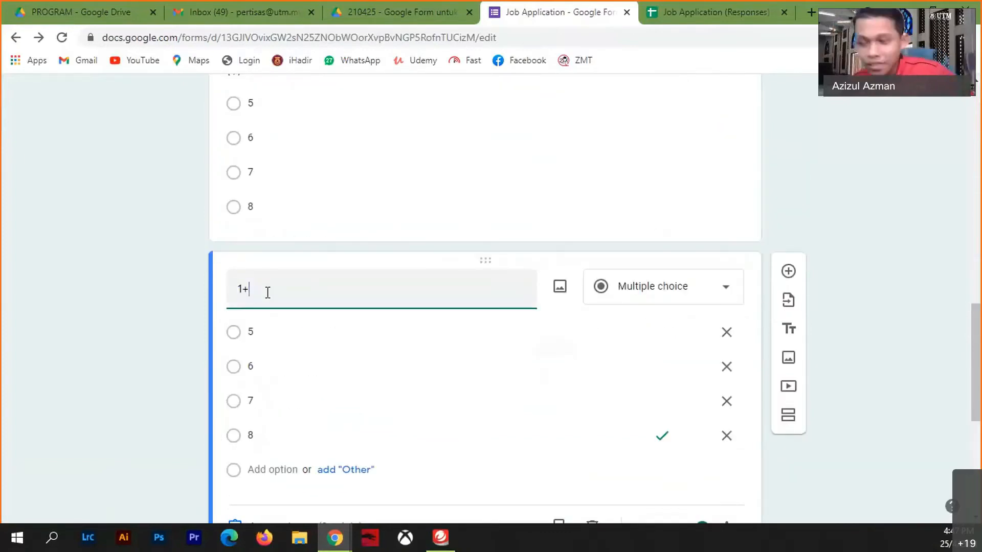
{"action": "type", "text": "5"}
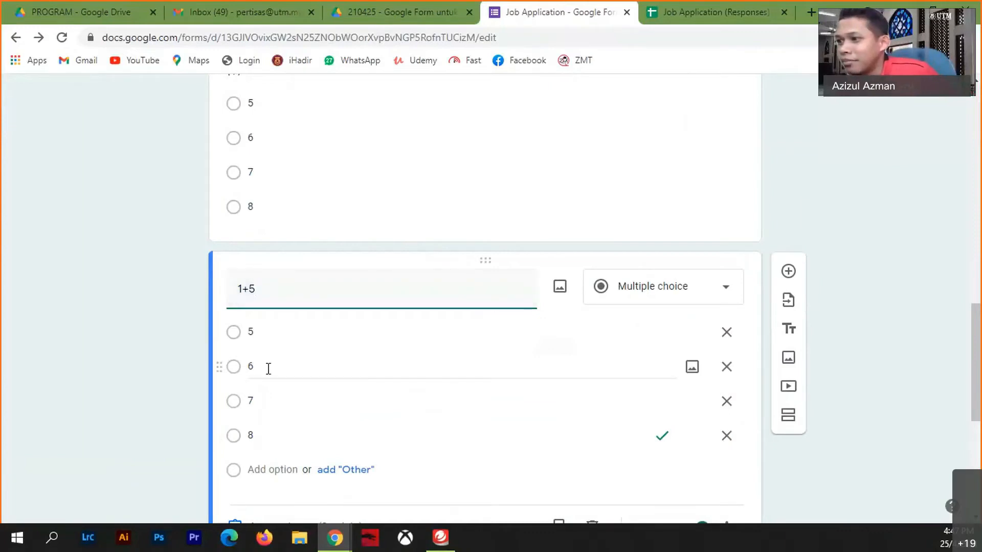
- Make 6 the only correct answer to 1+5, worth 1 point
{"action": "scroll", "coordinate": [327, 390], "scroll_direction": "down", "scroll_amount": 4}
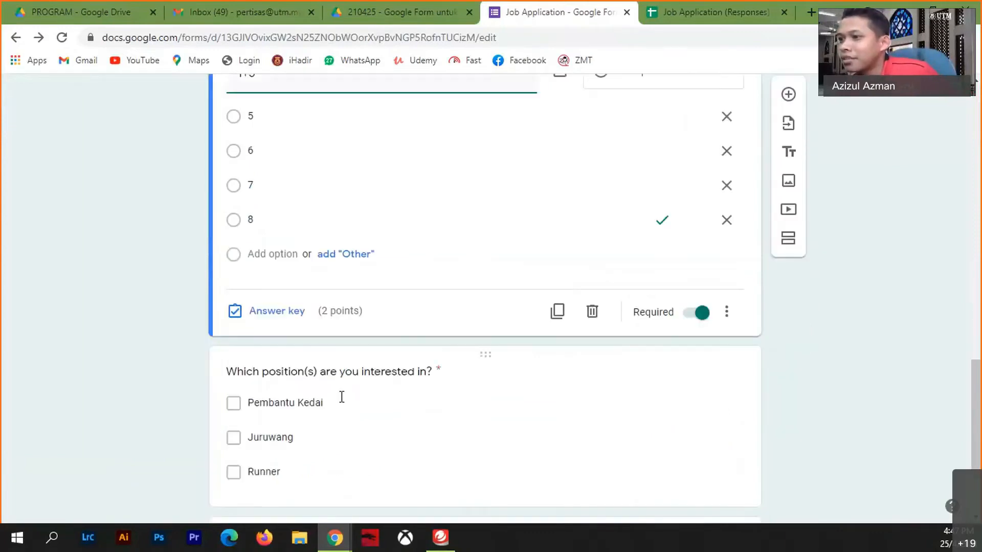
{"action": "left_click", "coordinate": [290, 319]}
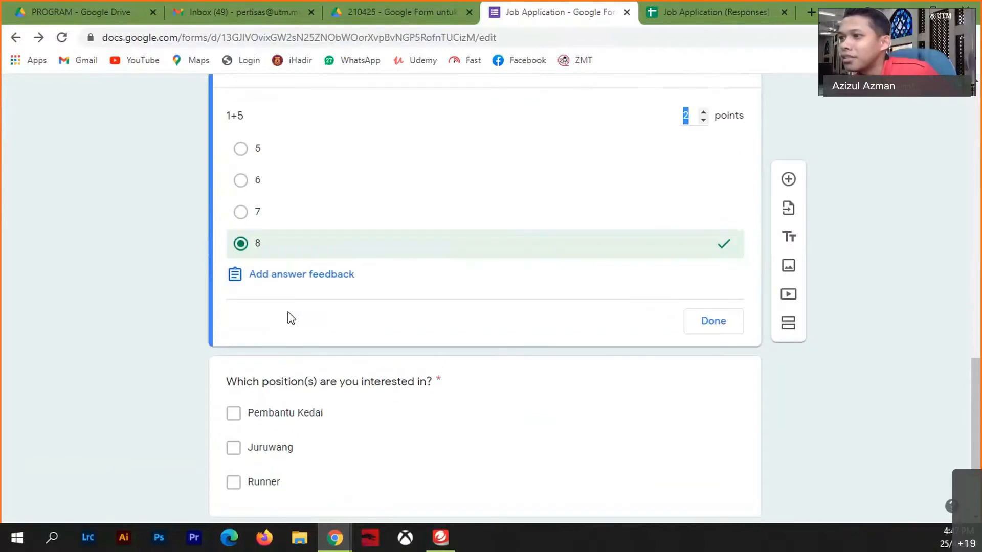
{"action": "left_click", "coordinate": [279, 183]}
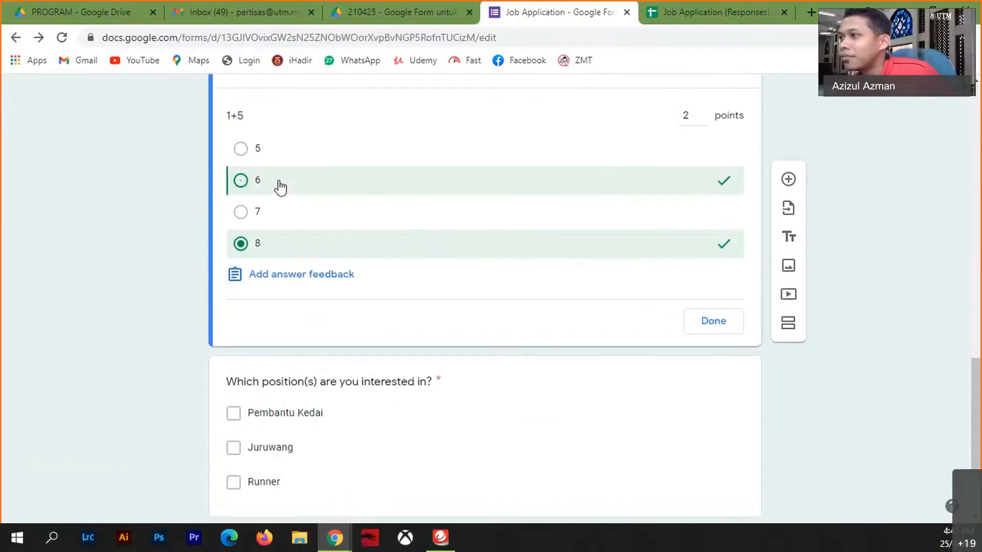
{"action": "left_click", "coordinate": [413, 252]}
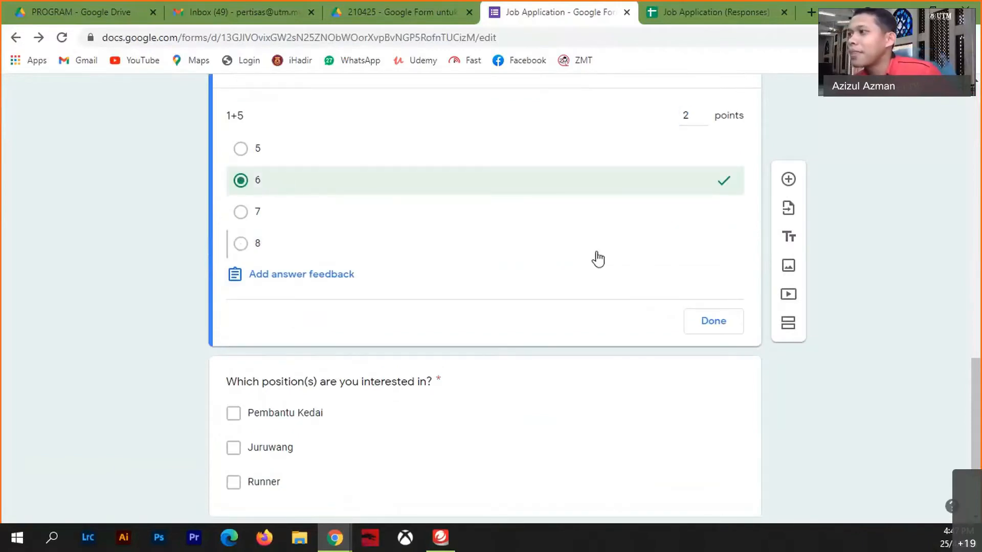
{"action": "double_click", "coordinate": [683, 119]}
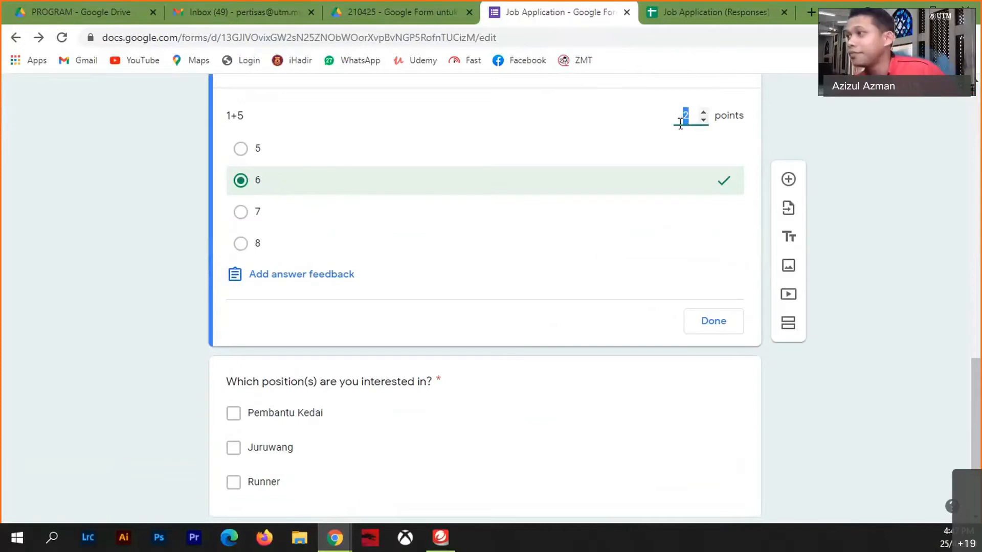
{"action": "type", "text": "1"}
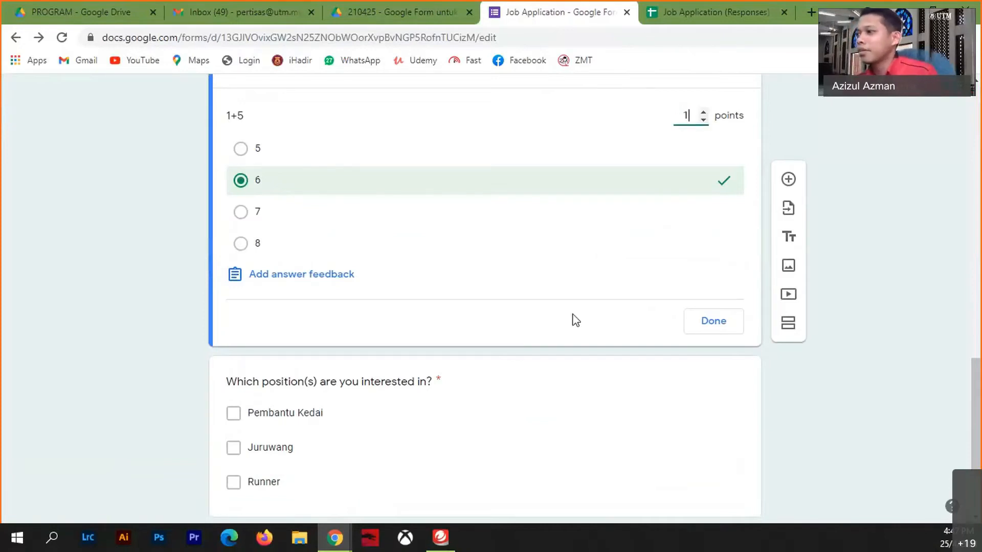
{"action": "left_click", "coordinate": [713, 321]}
- Review the 1+7 question again before moving to the responses spreadsheet
{"action": "scroll", "coordinate": [645, 330], "scroll_direction": "up", "scroll_amount": 6}
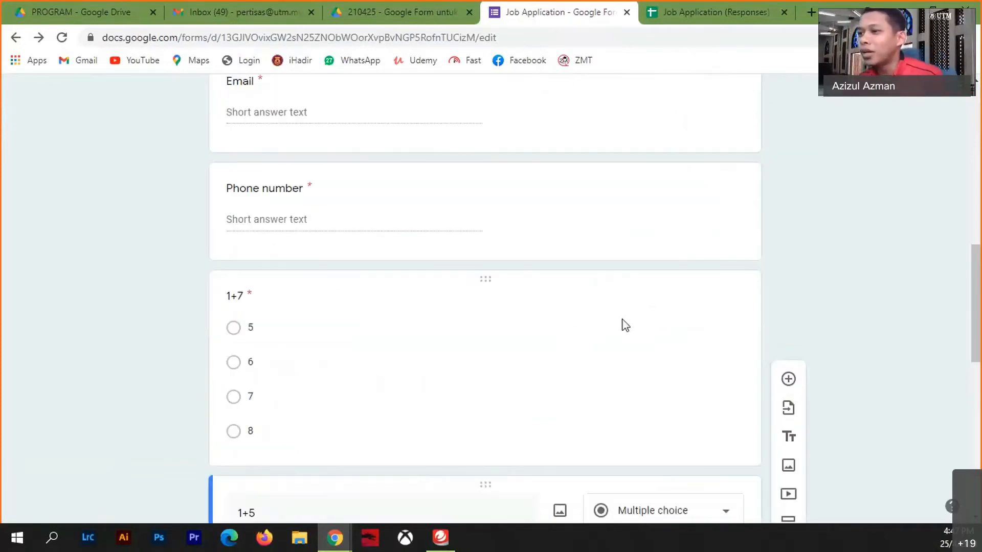
{"action": "scroll", "coordinate": [622, 325], "scroll_direction": "down", "scroll_amount": 3}
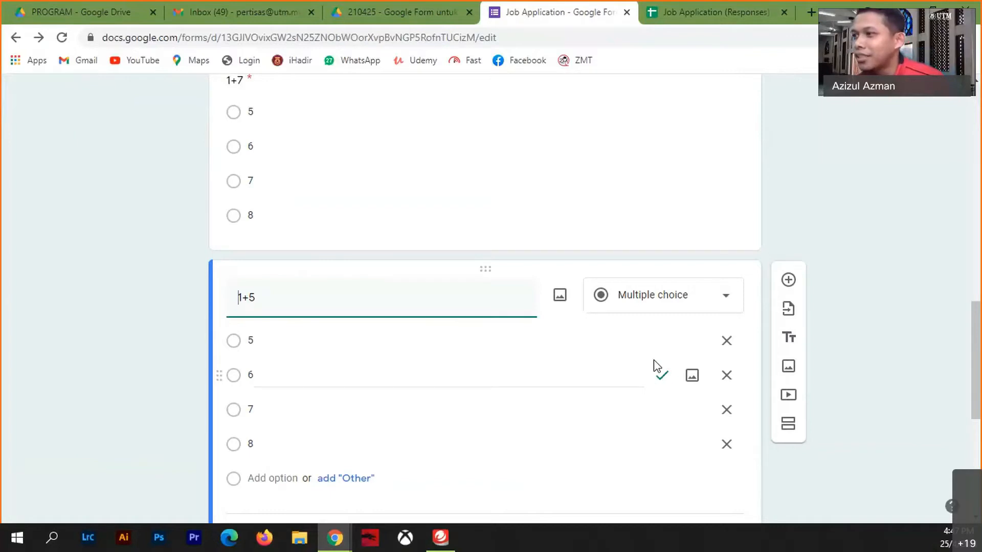
{"action": "scroll", "coordinate": [627, 355], "scroll_direction": "up", "scroll_amount": 4}
{"action": "left_click", "coordinate": [568, 433]}
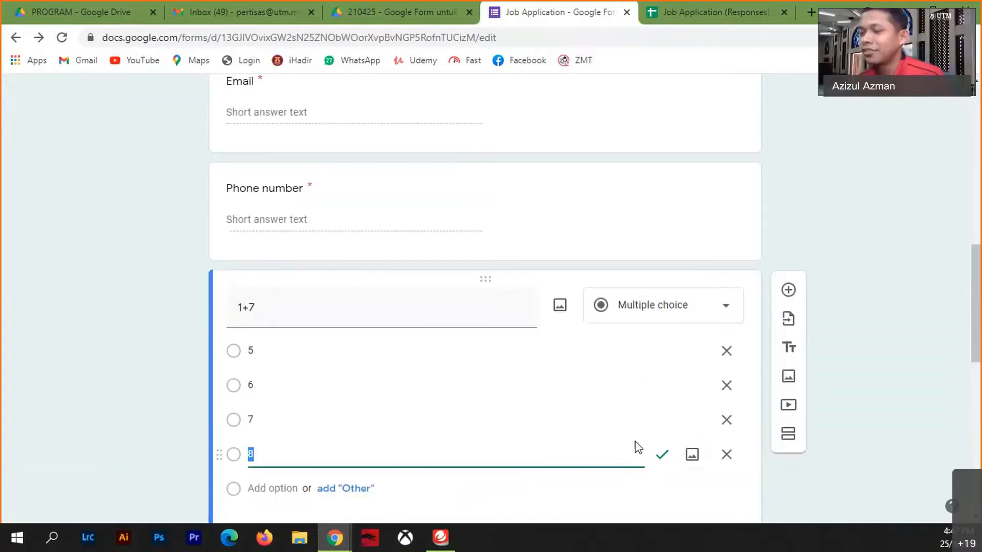
{"action": "scroll", "coordinate": [593, 427], "scroll_direction": "down", "scroll_amount": 4}
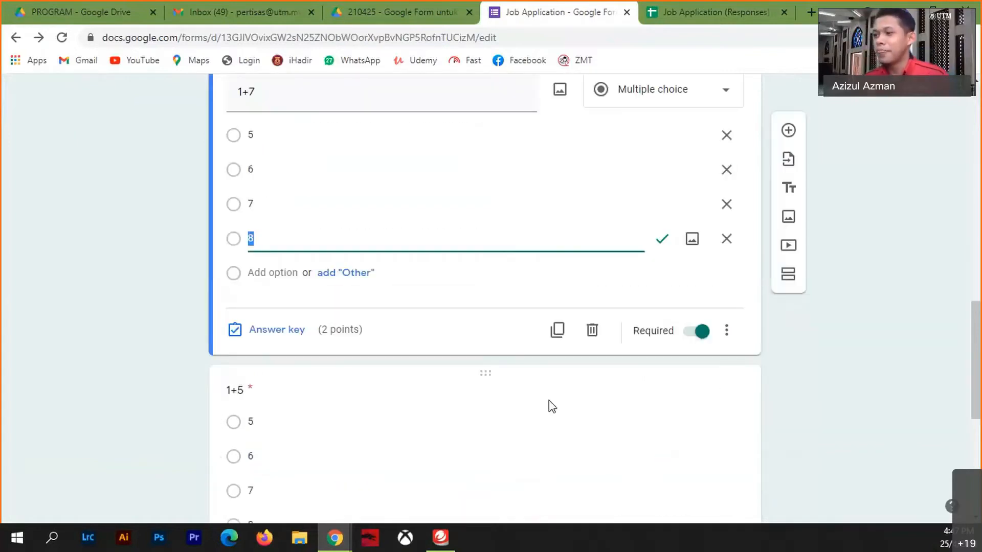
{"action": "left_click", "coordinate": [681, 7]}
- Edit L2's formula to =IF(I2>=3,"LAYAK","TIDAK LAYAK") so it tests the Score
{"action": "left_click", "coordinate": [614, 314]}
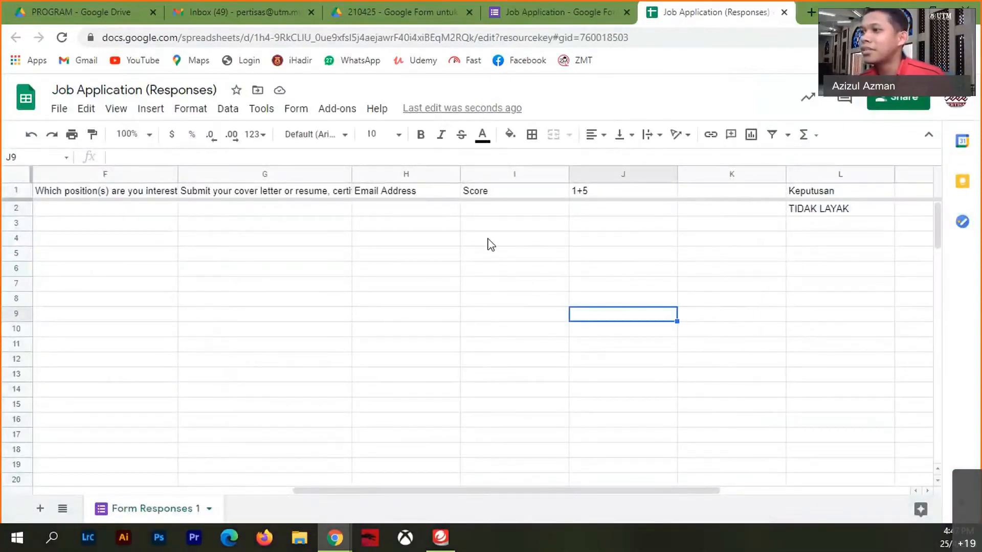
{"action": "left_click", "coordinate": [831, 209]}
{"action": "double_click", "coordinate": [831, 212]}
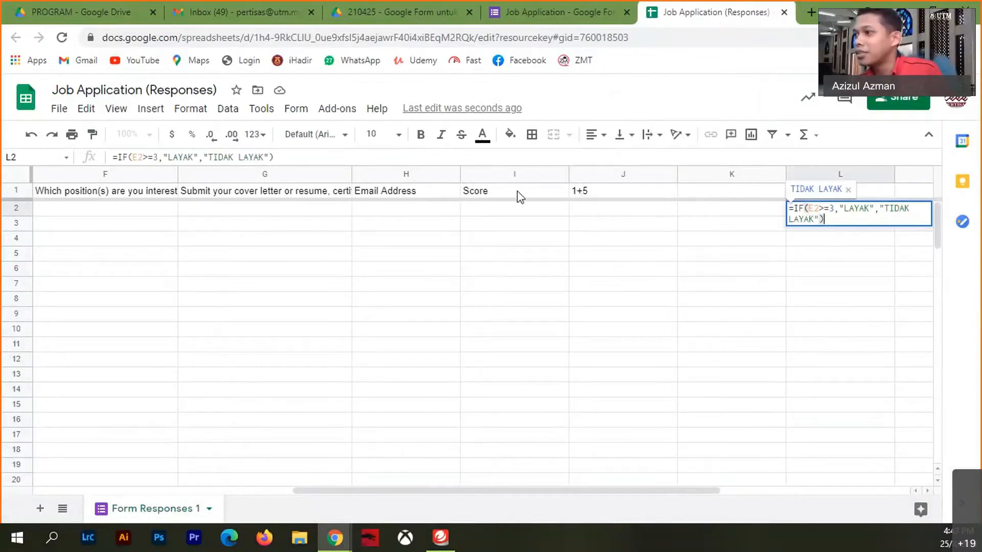
{"action": "left_click", "coordinate": [817, 207]}
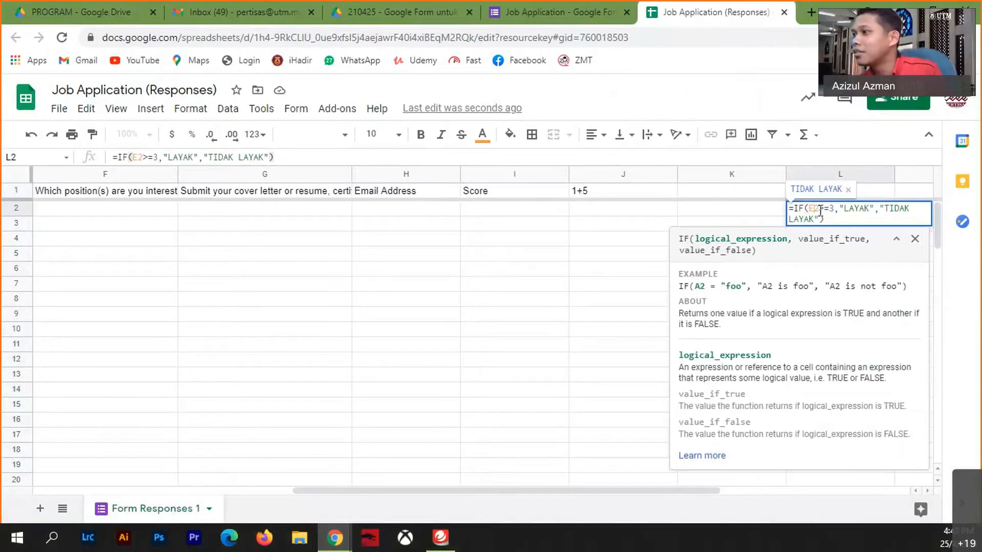
{"action": "key", "text": "BackSpace"}
{"action": "type", "text": "I"}
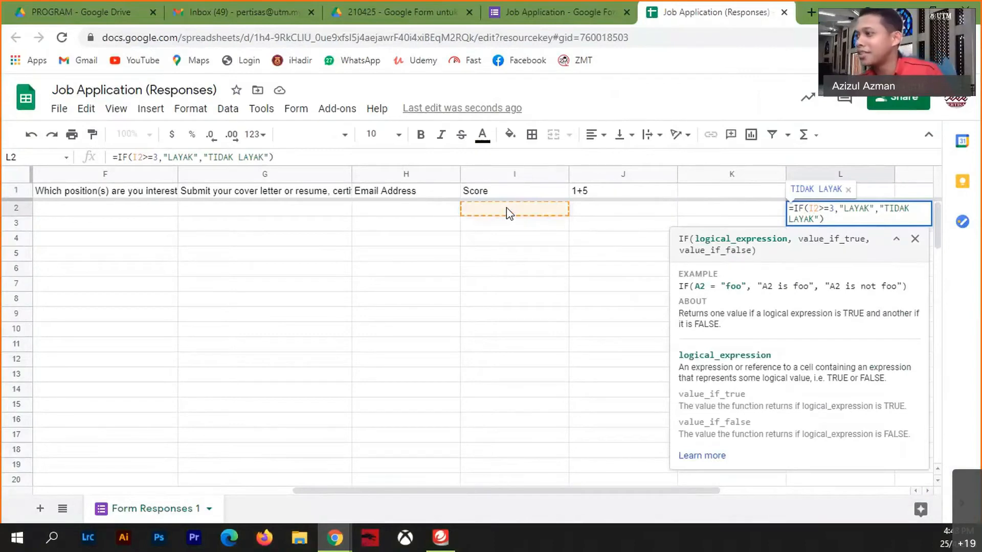
{"action": "key", "text": "Return"}
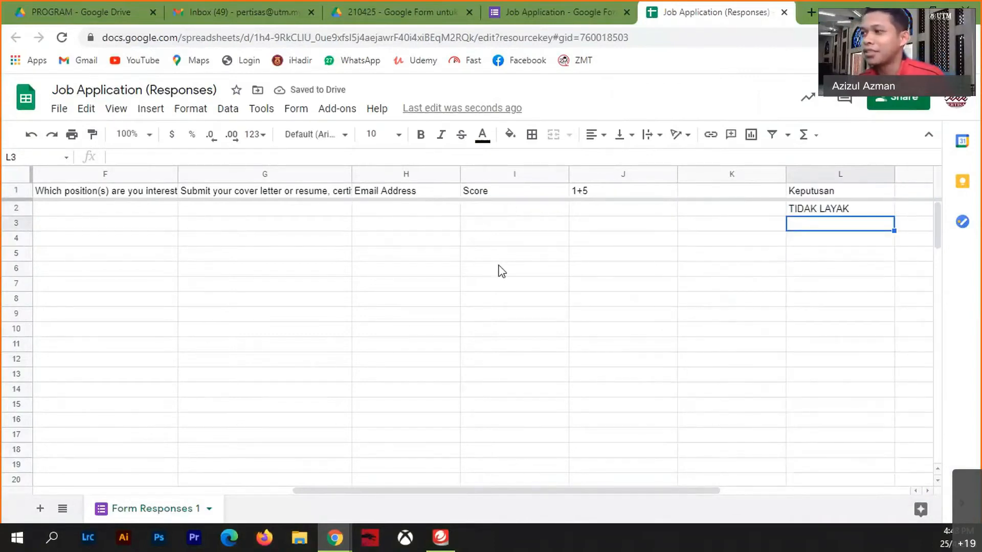
- Preview the live form and enter the applicant's email address
{"action": "left_click", "coordinate": [602, 14]}
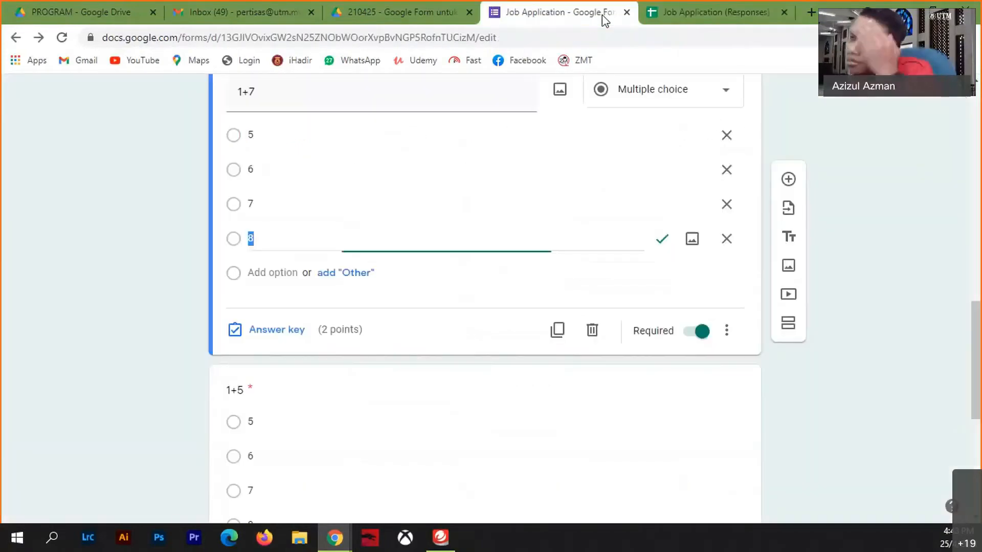
{"action": "scroll", "coordinate": [835, 212], "scroll_direction": "up", "scroll_amount": 10}
{"action": "scroll", "coordinate": [836, 211], "scroll_direction": "up", "scroll_amount": 3}
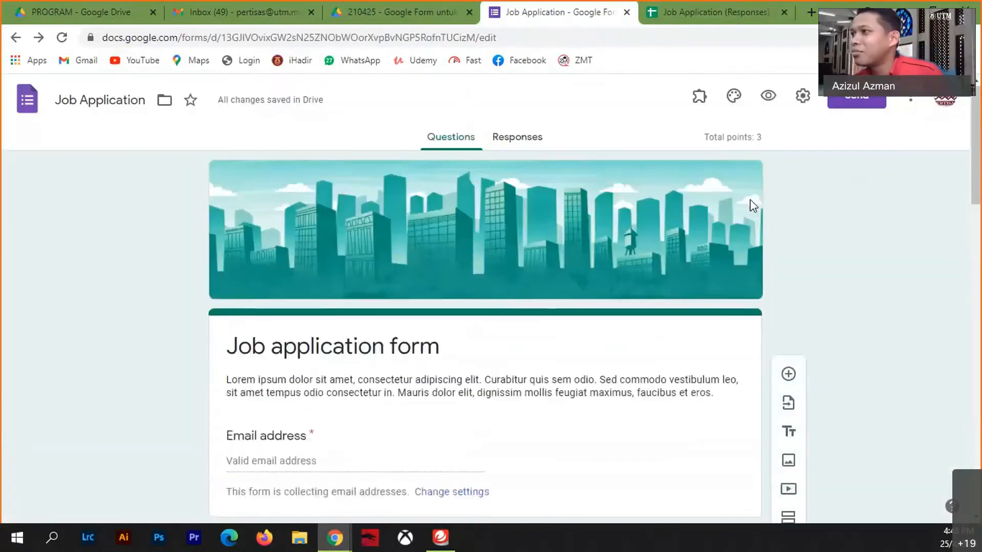
{"action": "left_click", "coordinate": [766, 97]}
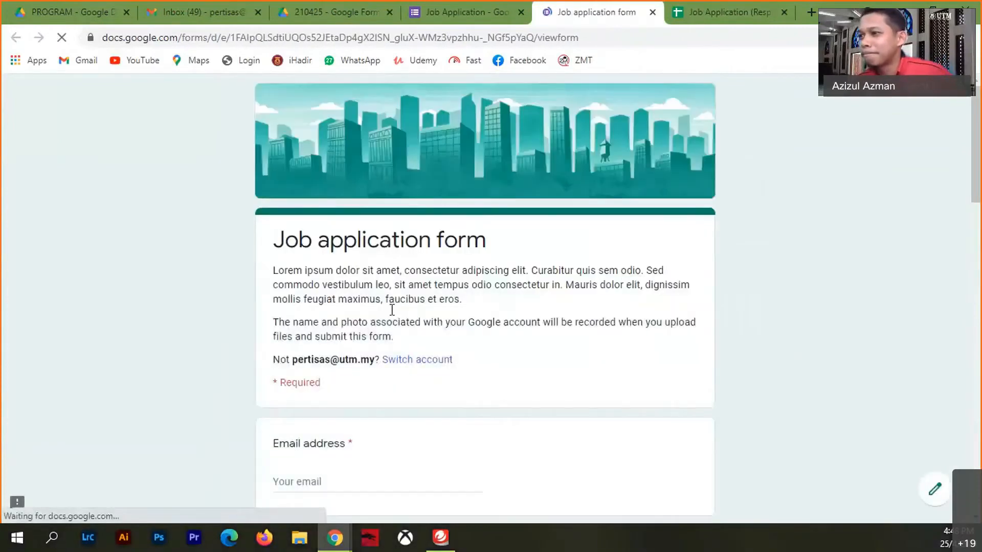
{"action": "scroll", "coordinate": [391, 310], "scroll_direction": "down", "scroll_amount": 4}
{"action": "left_click", "coordinate": [308, 266]}
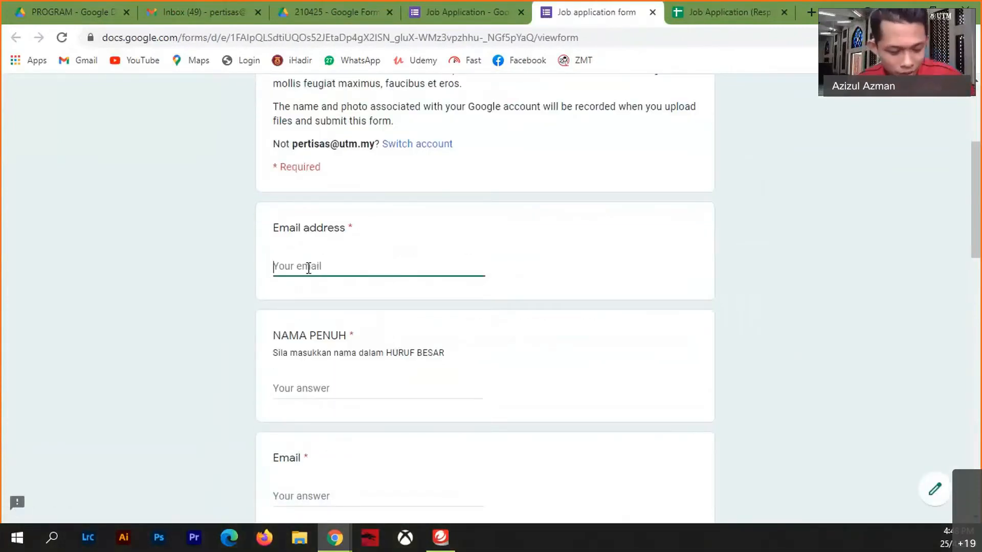
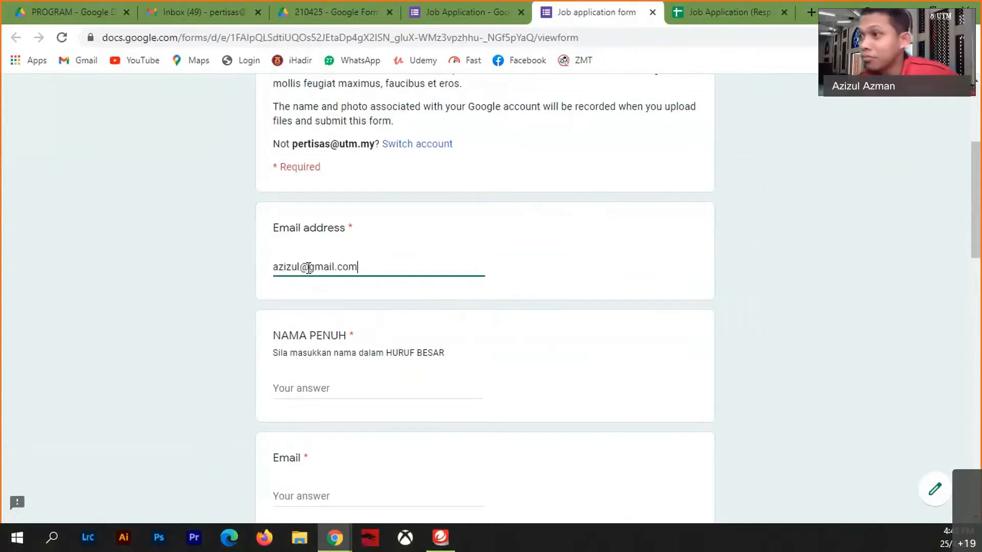
- Enter the applicant's full name in capitals, adding BIN and the surname
{"action": "scroll", "coordinate": [306, 295], "scroll_direction": "up", "scroll_amount": 4}
{"action": "scroll", "coordinate": [274, 297], "scroll_direction": "down", "scroll_amount": 4}
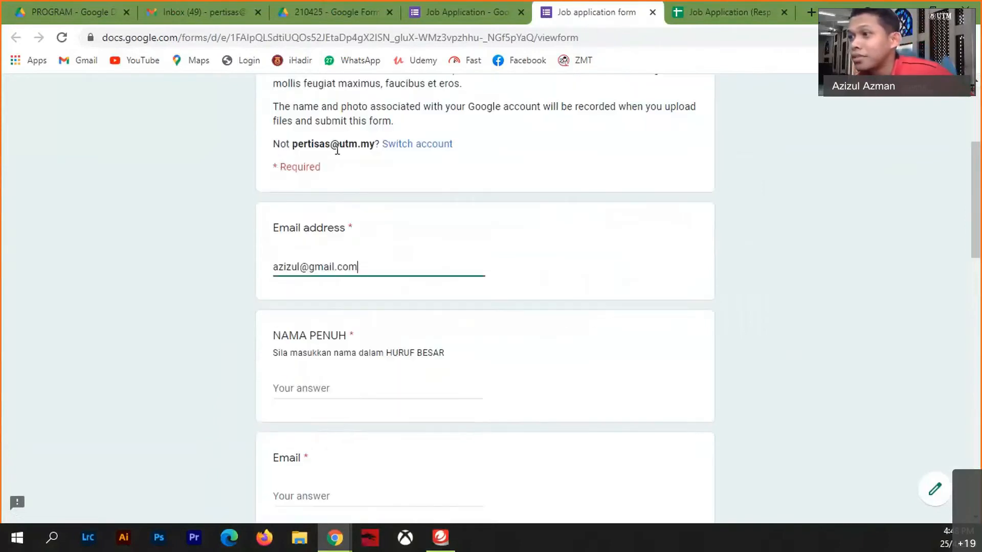
{"action": "scroll", "coordinate": [358, 298], "scroll_direction": "down", "scroll_amount": 4}
{"action": "left_click", "coordinate": [316, 173]}
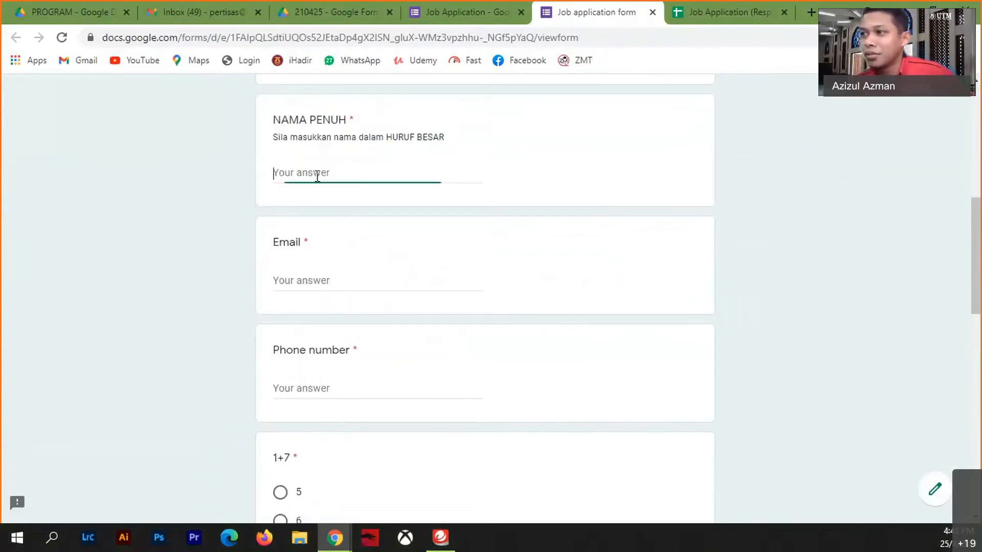
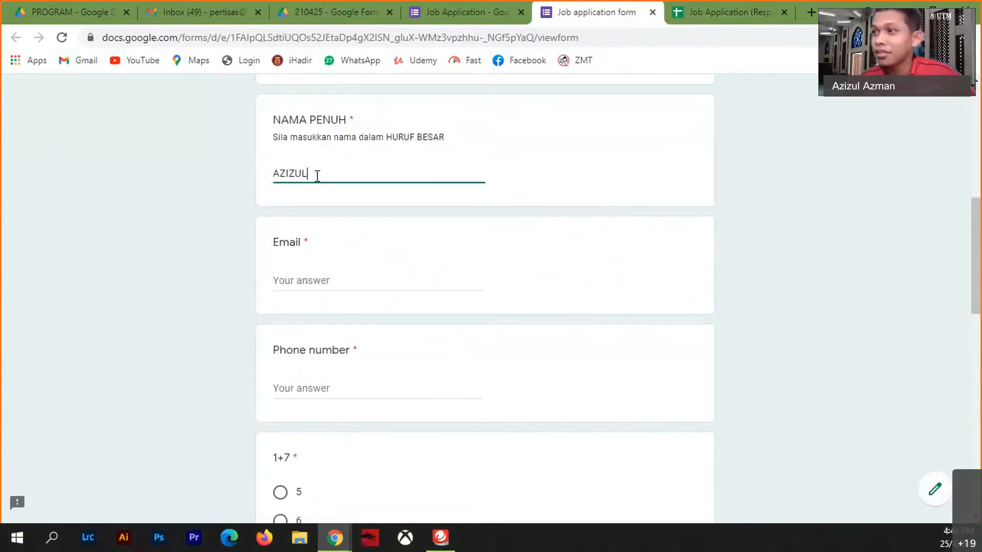
{"action": "left_click", "coordinate": [301, 284]}
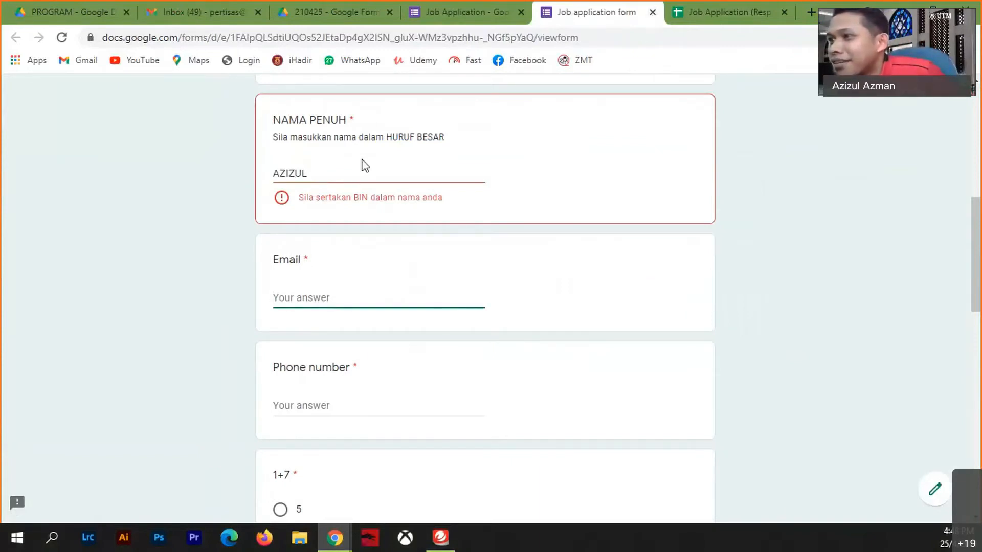
{"action": "left_click", "coordinate": [358, 173]}
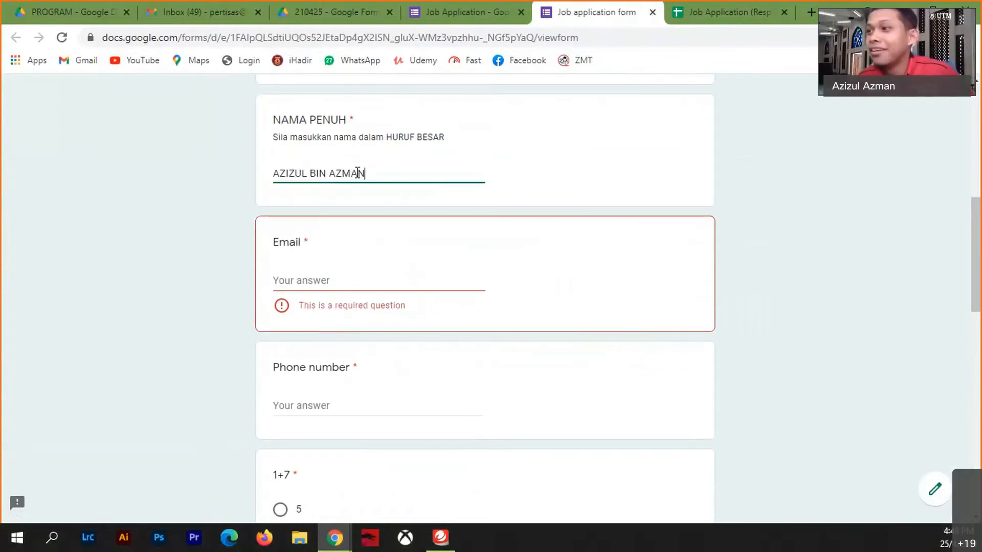
{"action": "left_click", "coordinate": [340, 278]}
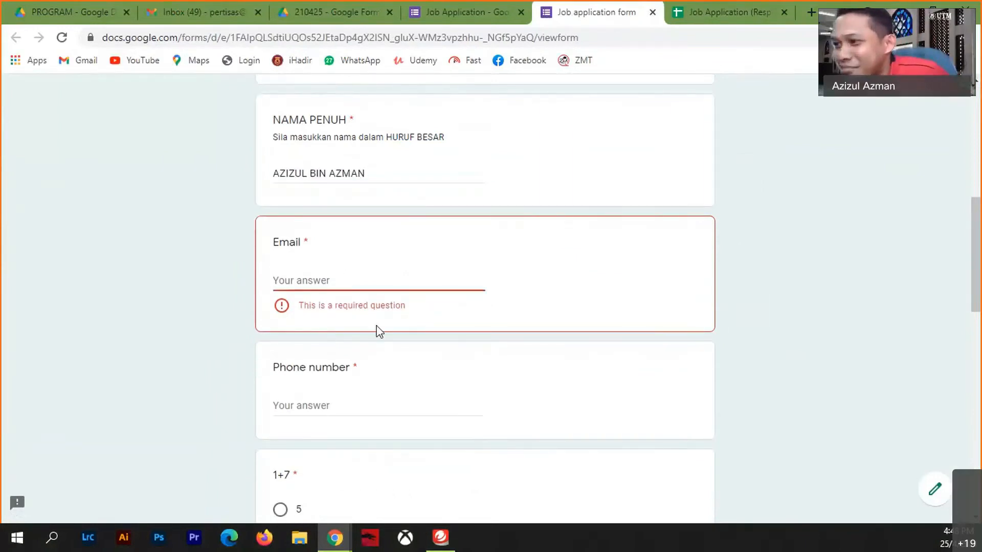
{"action": "scroll", "coordinate": [434, 302], "scroll_direction": "up", "scroll_amount": 8}
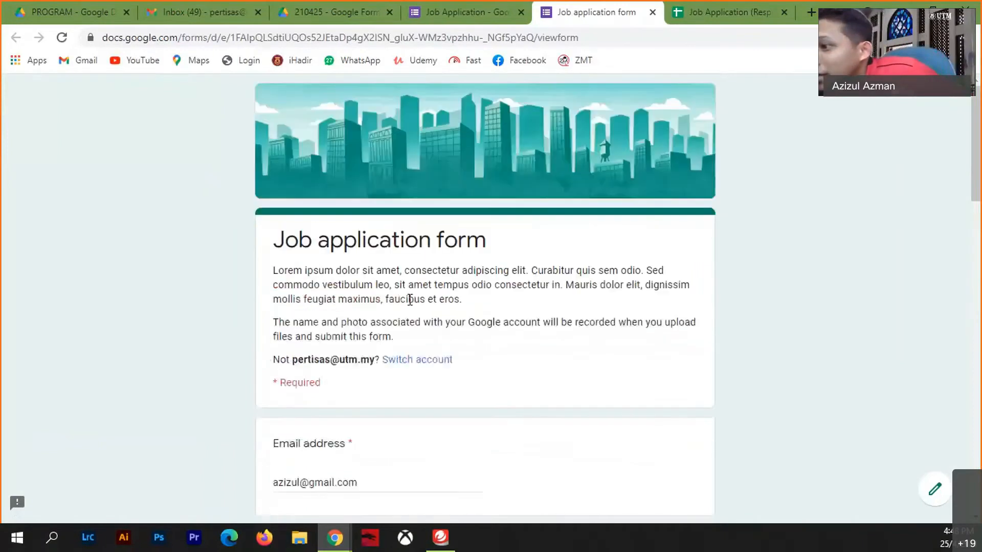
{"action": "scroll", "coordinate": [379, 324], "scroll_direction": "down", "scroll_amount": 4}
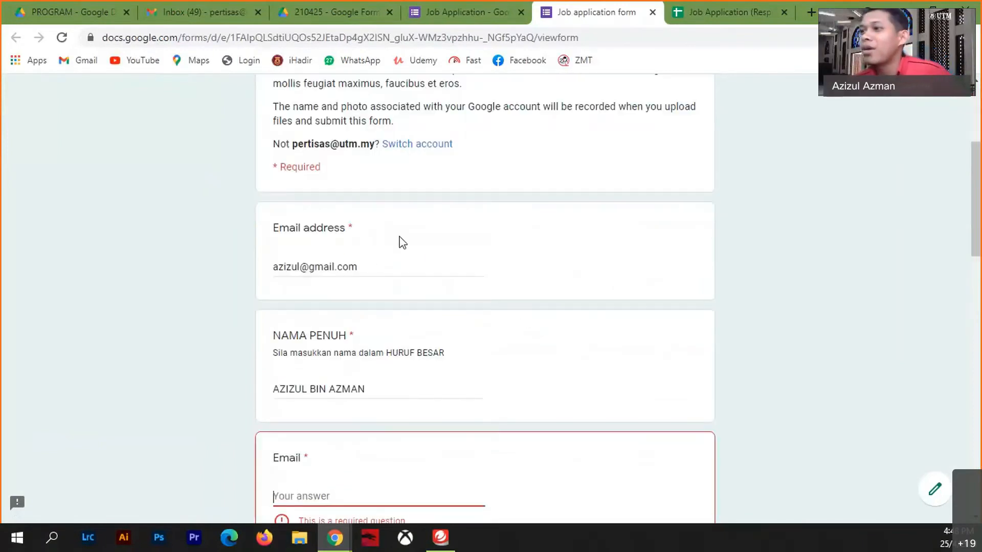
- Fill in the applicant's email address and phone number
{"action": "scroll", "coordinate": [370, 276], "scroll_direction": "down", "scroll_amount": 4}
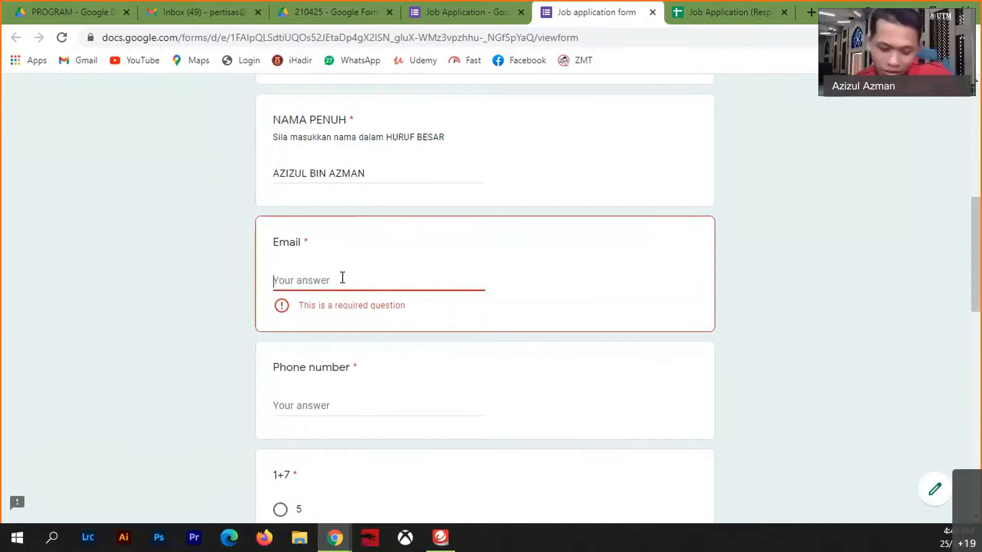
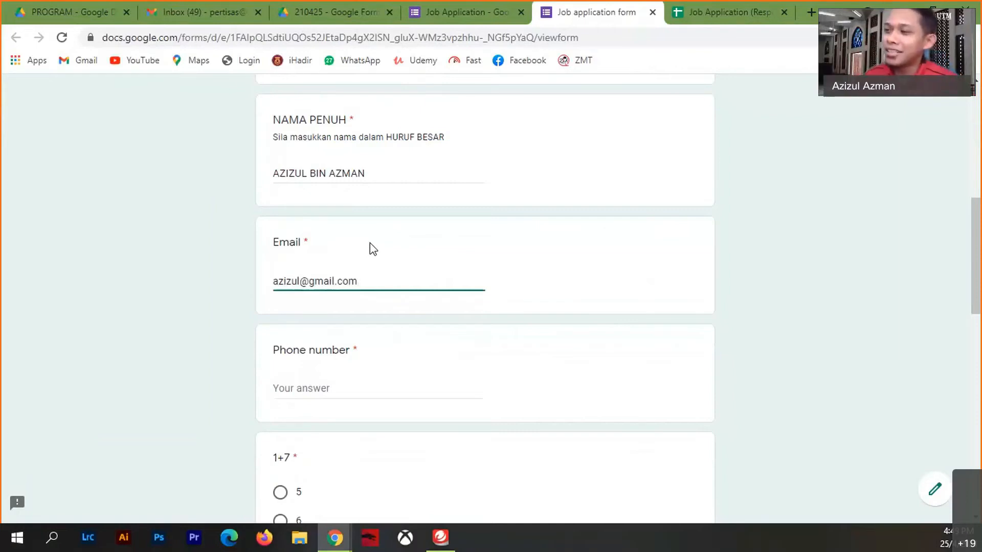
{"action": "scroll", "coordinate": [358, 240], "scroll_direction": "up", "scroll_amount": 4}
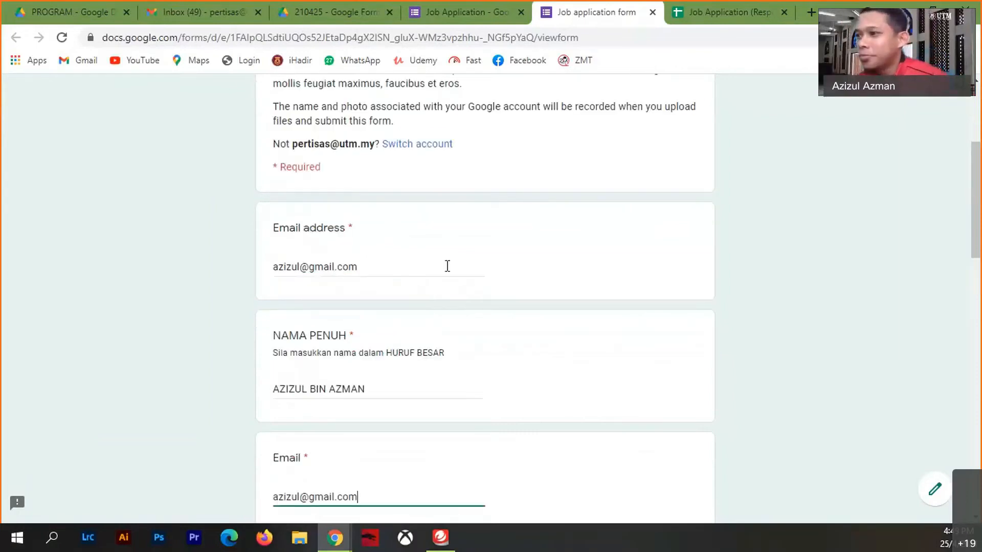
{"action": "scroll", "coordinate": [447, 266], "scroll_direction": "down", "scroll_amount": 8}
{"action": "left_click", "coordinate": [356, 174]}
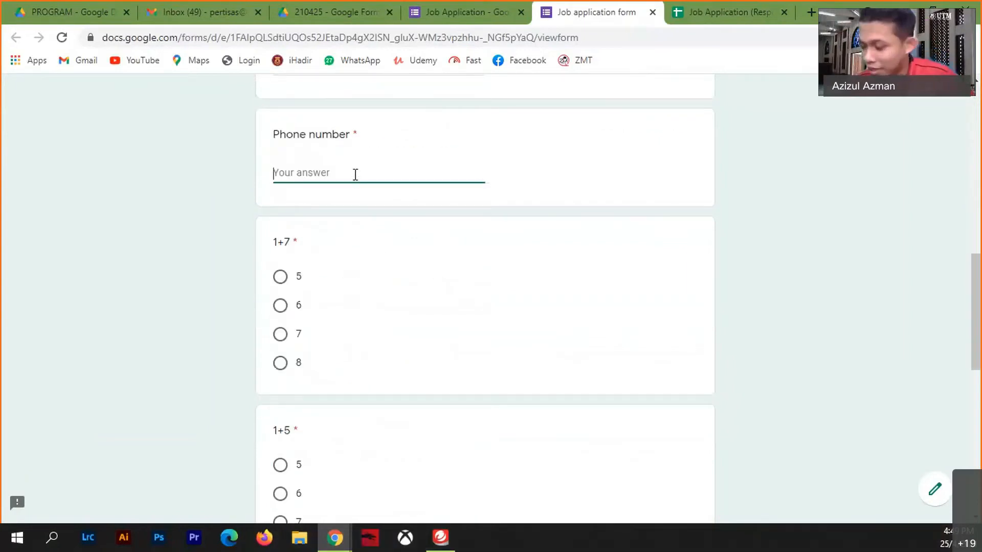
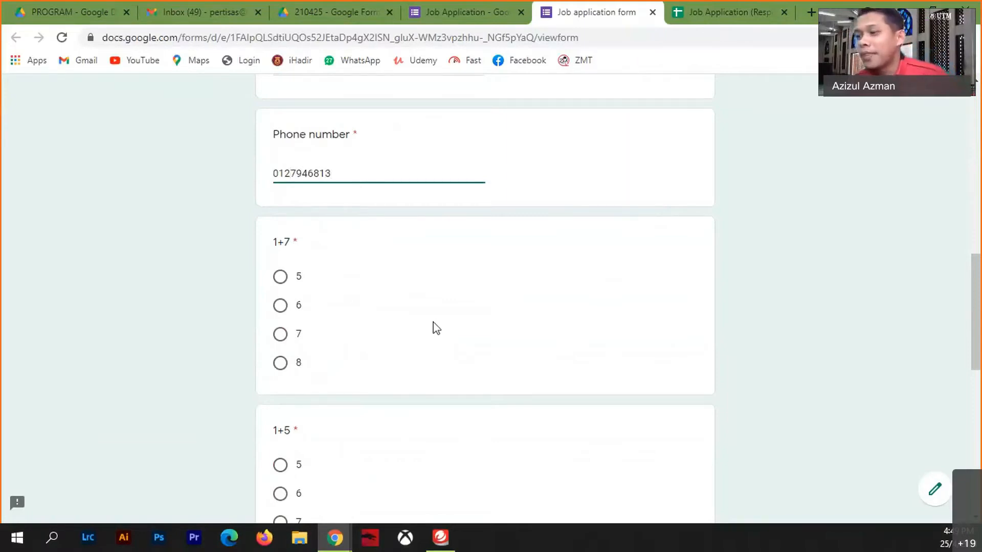
- Answer 1+7 with 8 and choose Juruwang as the position
{"action": "left_click", "coordinate": [286, 371]}
{"action": "scroll", "coordinate": [358, 381], "scroll_direction": "down", "scroll_amount": 4}
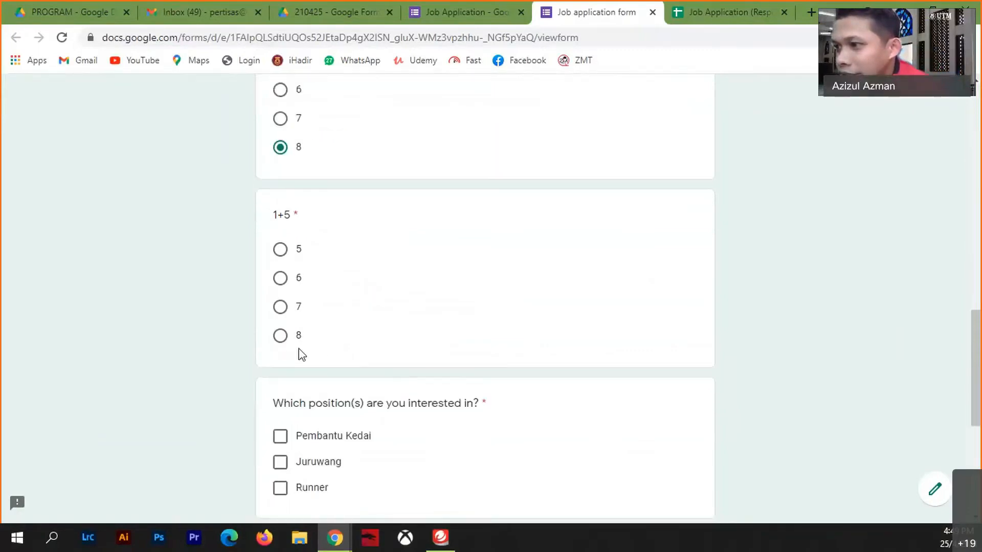
{"action": "scroll", "coordinate": [462, 383], "scroll_direction": "down", "scroll_amount": 4}
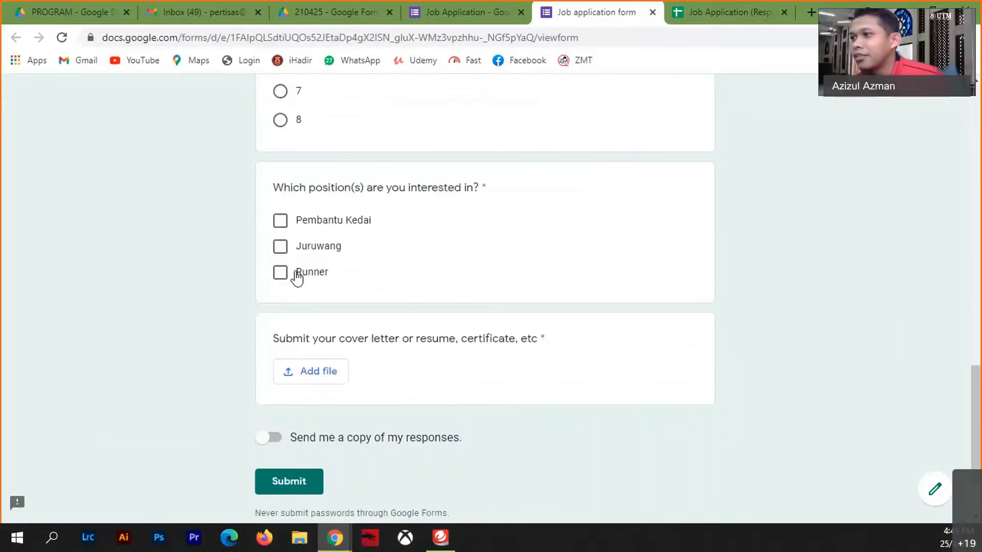
{"action": "left_click", "coordinate": [281, 248]}
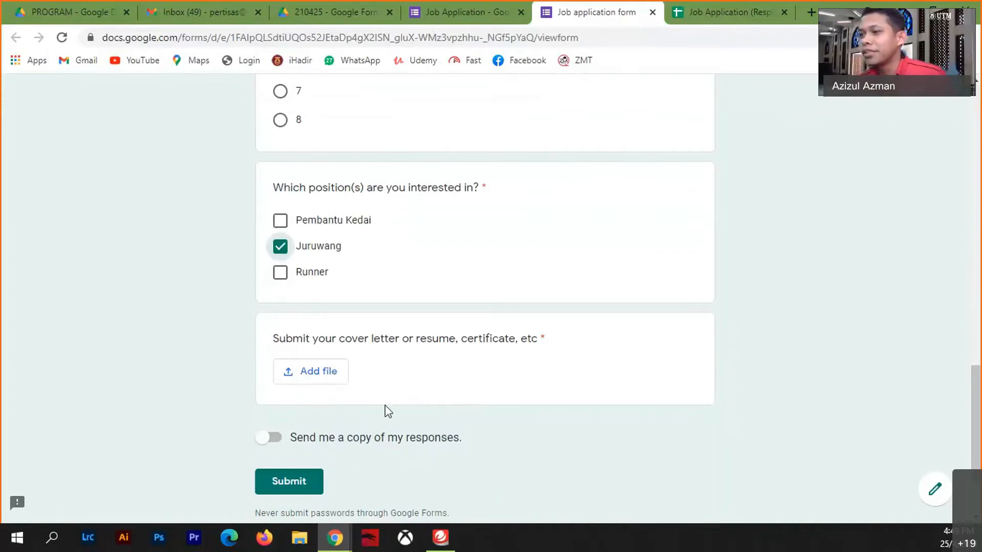
- Upload ua-logo.png as the cover letter/resume file and submit the application
{"action": "left_click", "coordinate": [324, 373]}
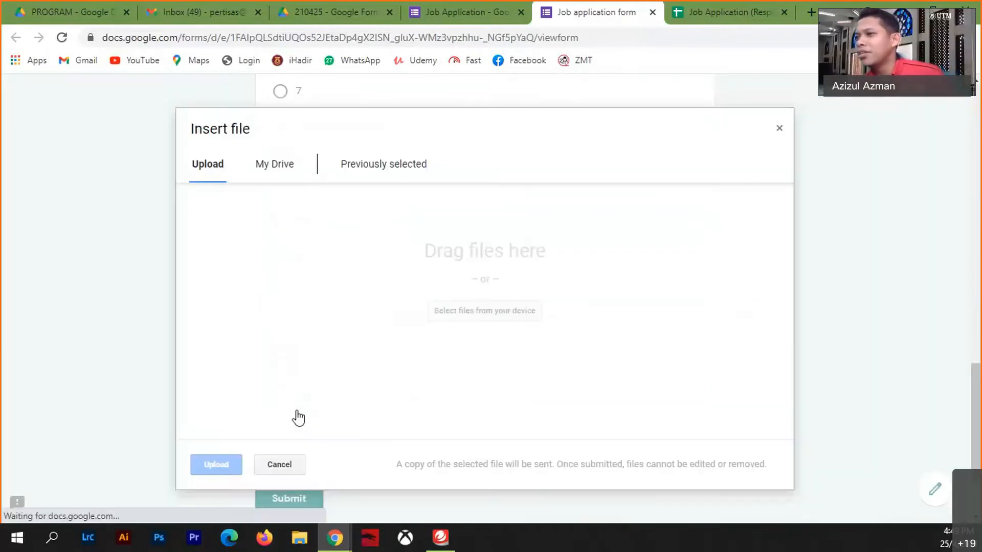
{"action": "left_click", "coordinate": [465, 316]}
{"action": "left_click", "coordinate": [169, 255]}
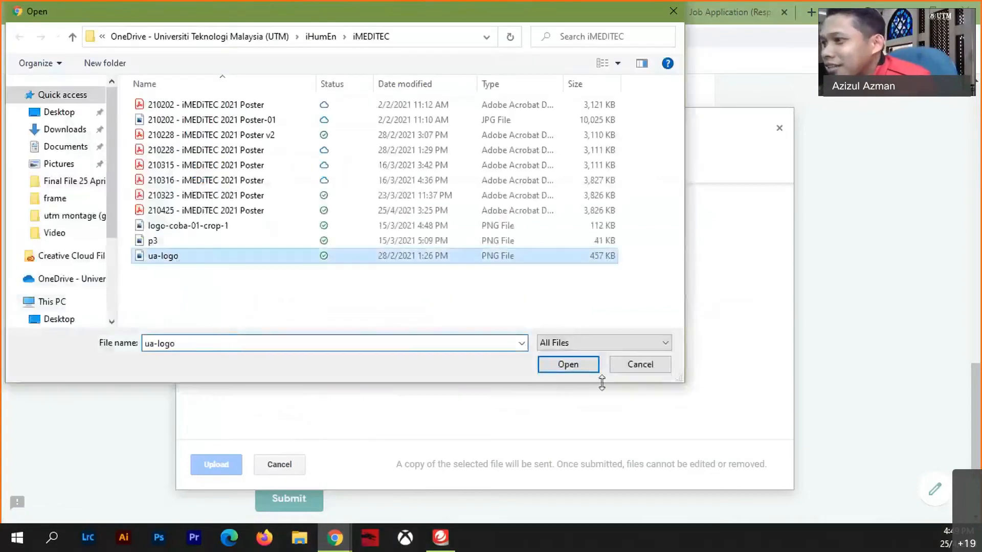
{"action": "left_click", "coordinate": [573, 366]}
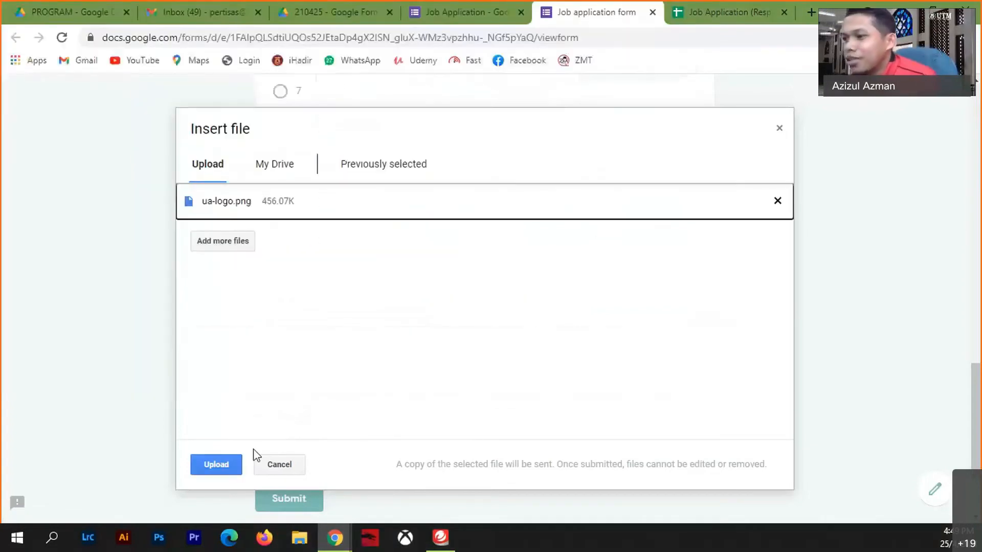
{"action": "left_click", "coordinate": [224, 463]}
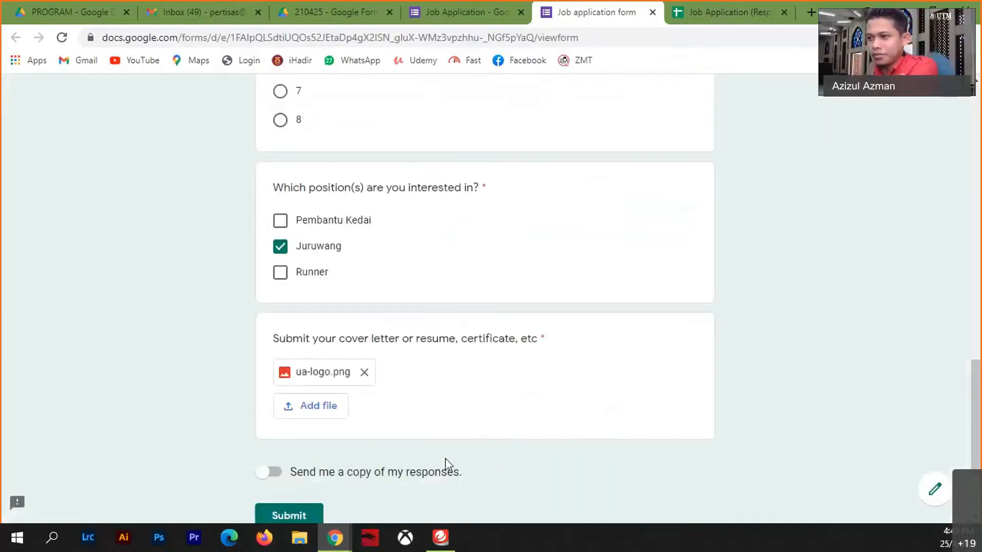
{"action": "scroll", "coordinate": [381, 486], "scroll_direction": "down", "scroll_amount": 3}
{"action": "left_click", "coordinate": [297, 376]}
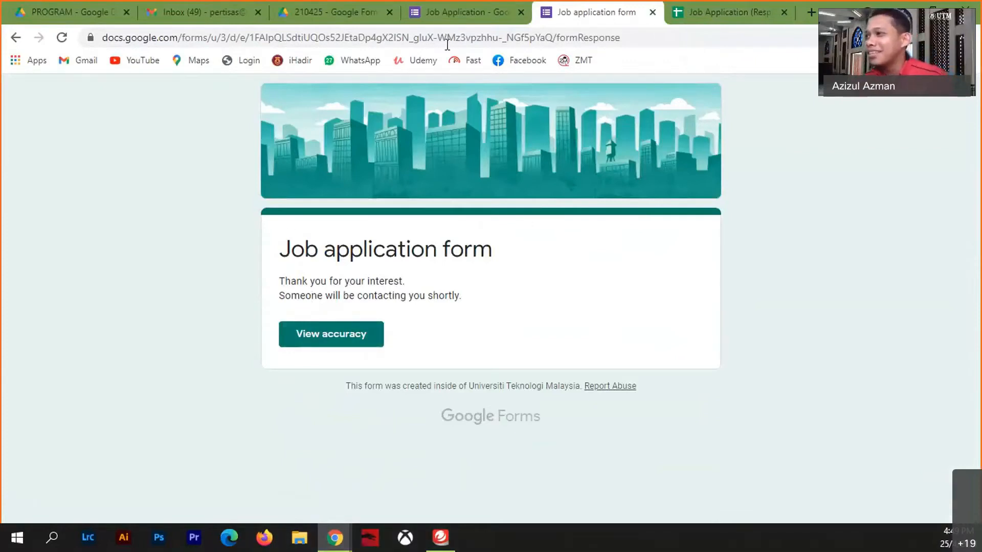
- In the editor's Presentation settings, select the confirmation message's second line
{"action": "left_click", "coordinate": [462, 15]}
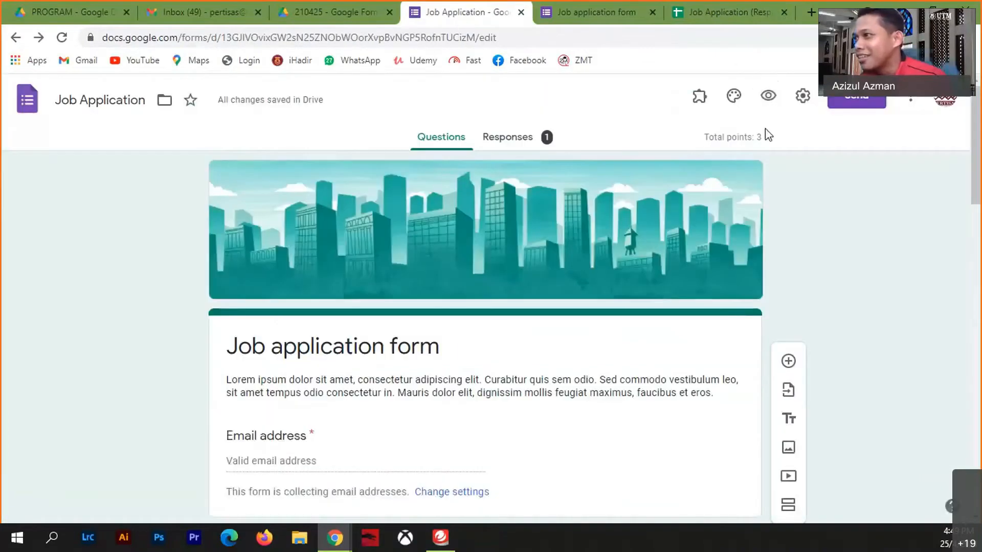
{"action": "left_click", "coordinate": [804, 99]}
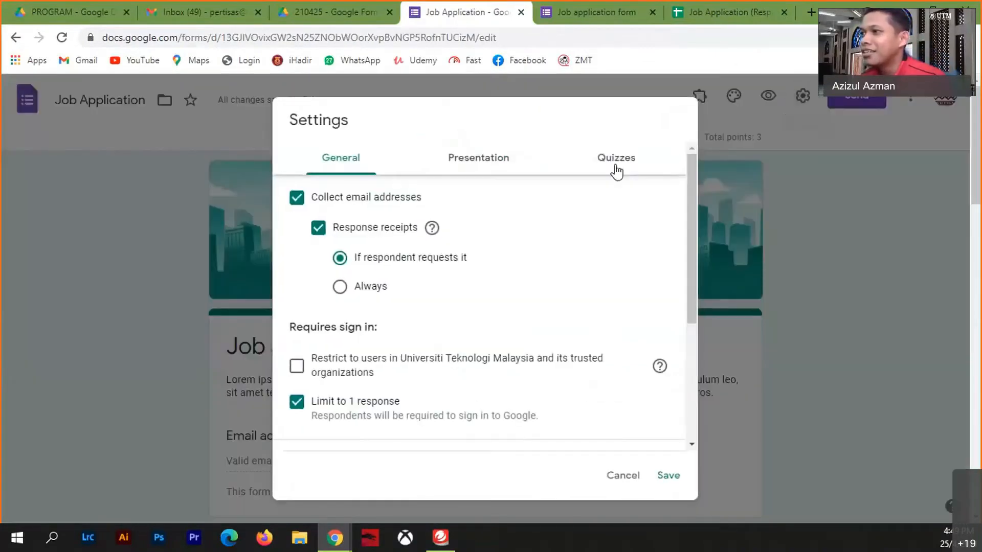
{"action": "scroll", "coordinate": [465, 280], "scroll_direction": "down", "scroll_amount": 4}
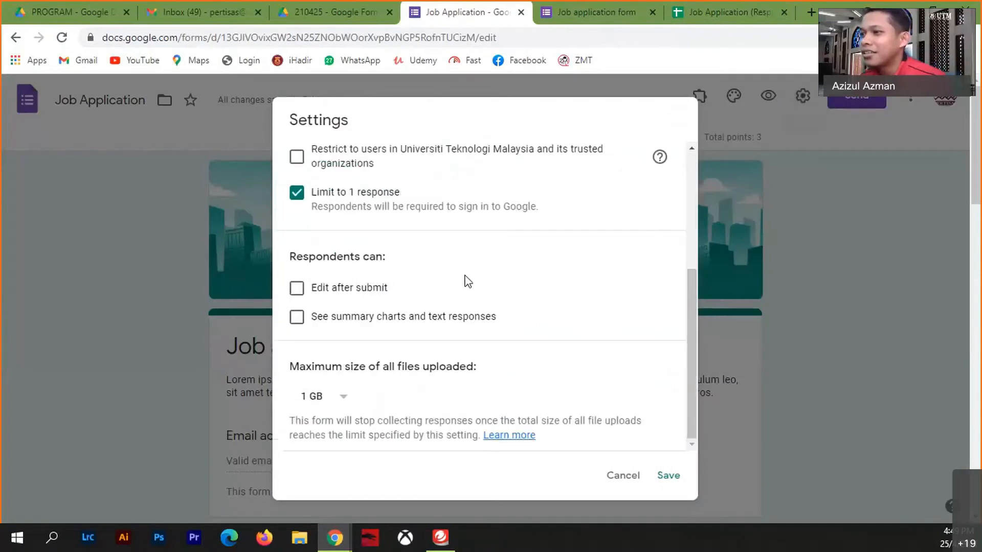
{"action": "scroll", "coordinate": [508, 245], "scroll_direction": "up", "scroll_amount": 5}
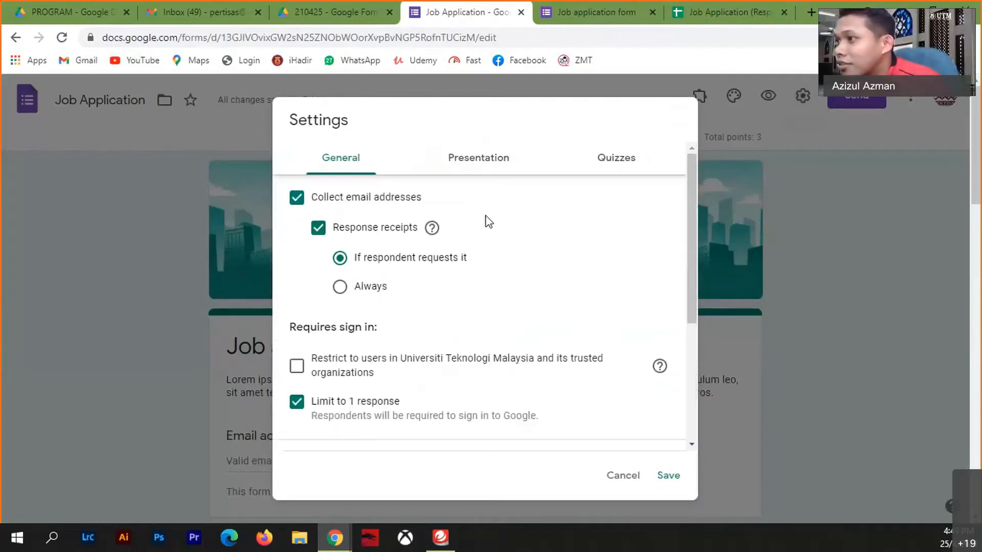
{"action": "left_click", "coordinate": [474, 165]}
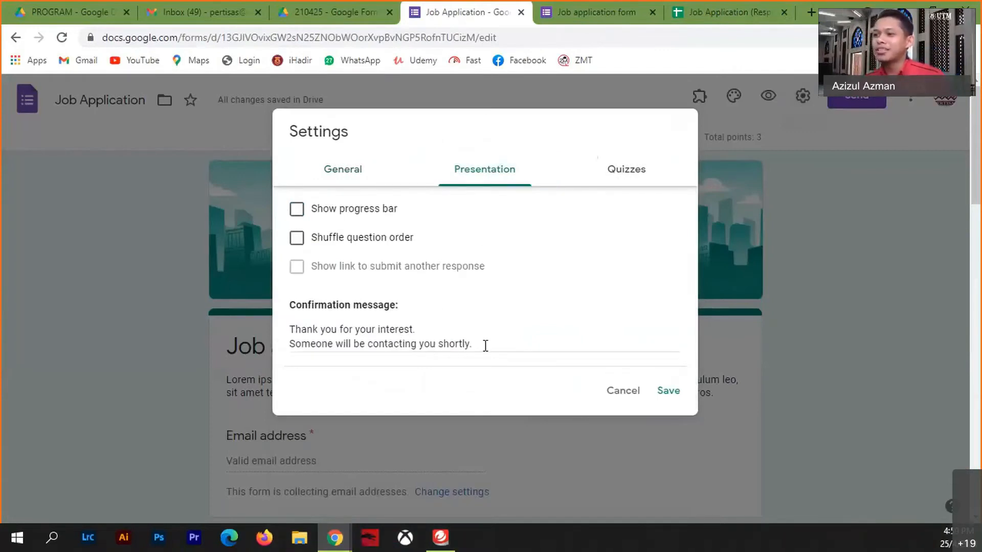
{"action": "left_click_drag", "start_coordinate": [485, 346], "coordinate": [288, 333]}
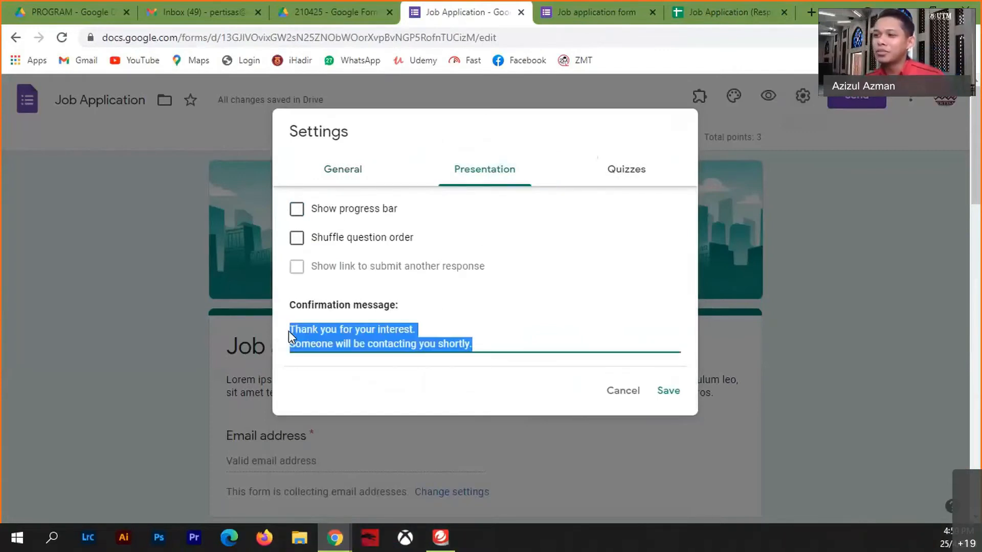
{"action": "left_click", "coordinate": [486, 344]}
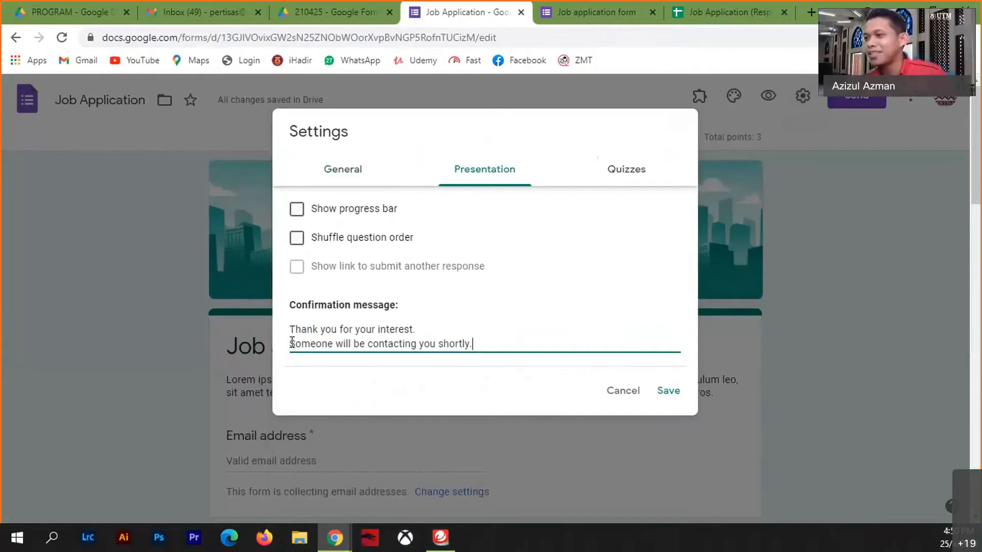
{"action": "left_click_drag", "start_coordinate": [291, 342], "coordinate": [511, 362]}
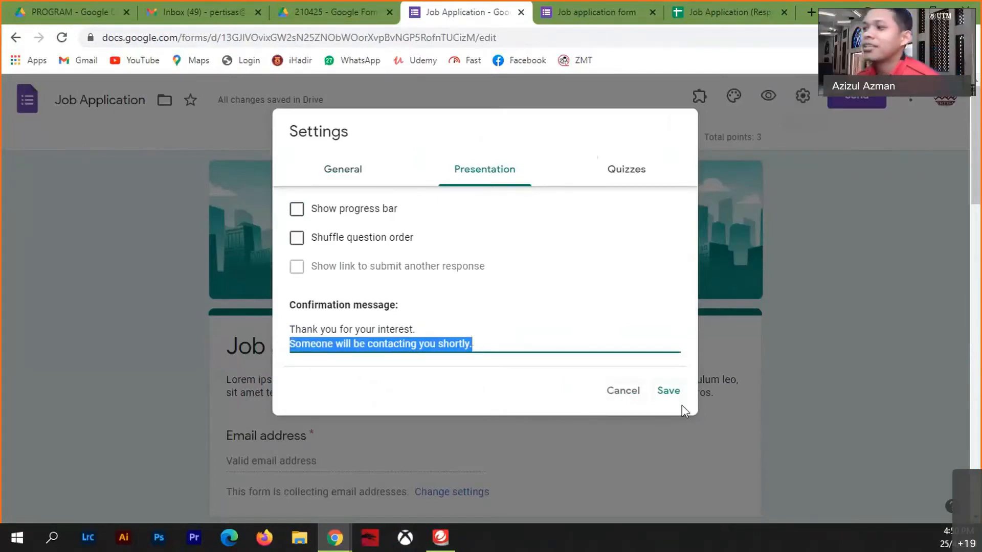
- Save the settings and review the responses summary for the 3/3 submission
{"action": "left_click", "coordinate": [672, 394]}
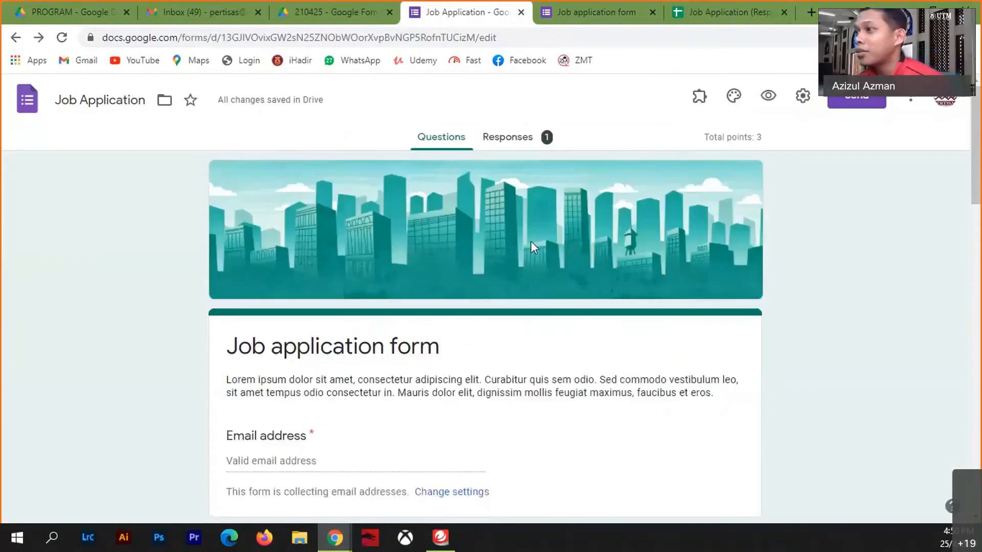
{"action": "left_click", "coordinate": [516, 140]}
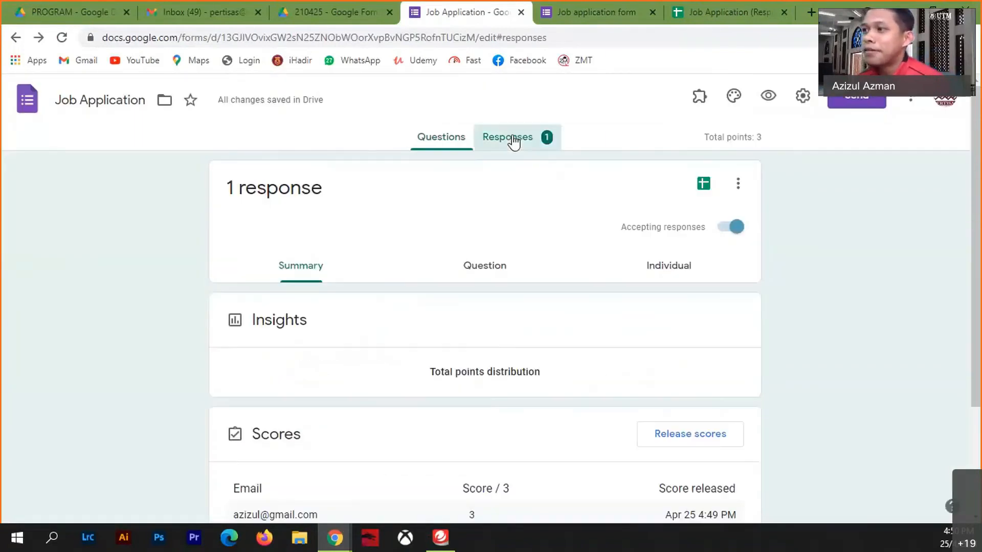
{"action": "scroll", "coordinate": [462, 365], "scroll_direction": "down", "scroll_amount": 4}
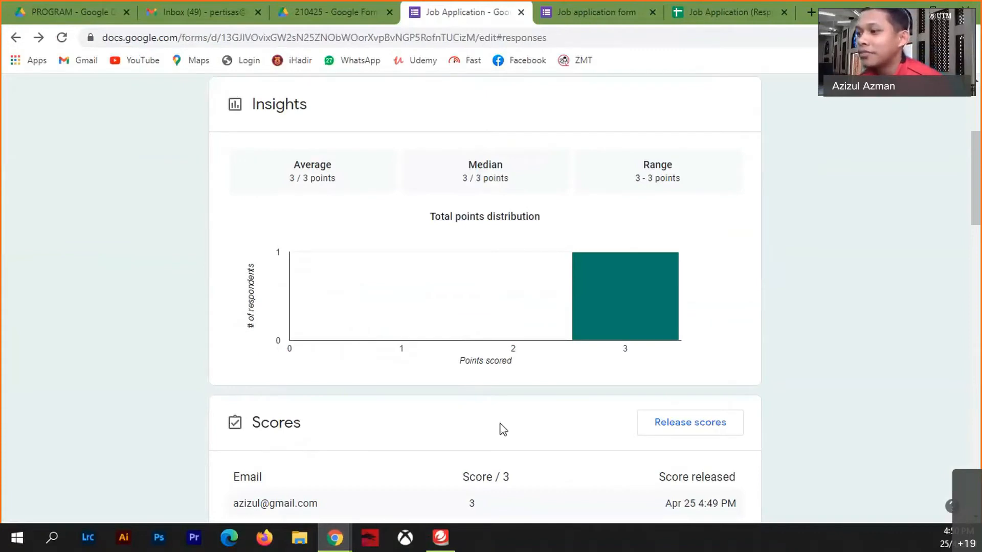
{"action": "scroll", "coordinate": [500, 430], "scroll_direction": "down", "scroll_amount": 4}
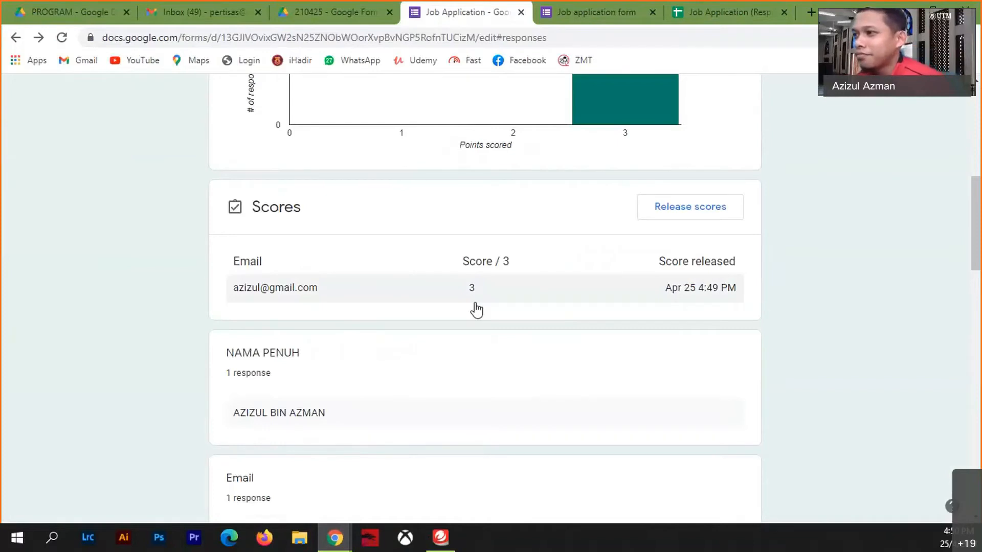
{"action": "scroll", "coordinate": [474, 309], "scroll_direction": "up", "scroll_amount": 8}
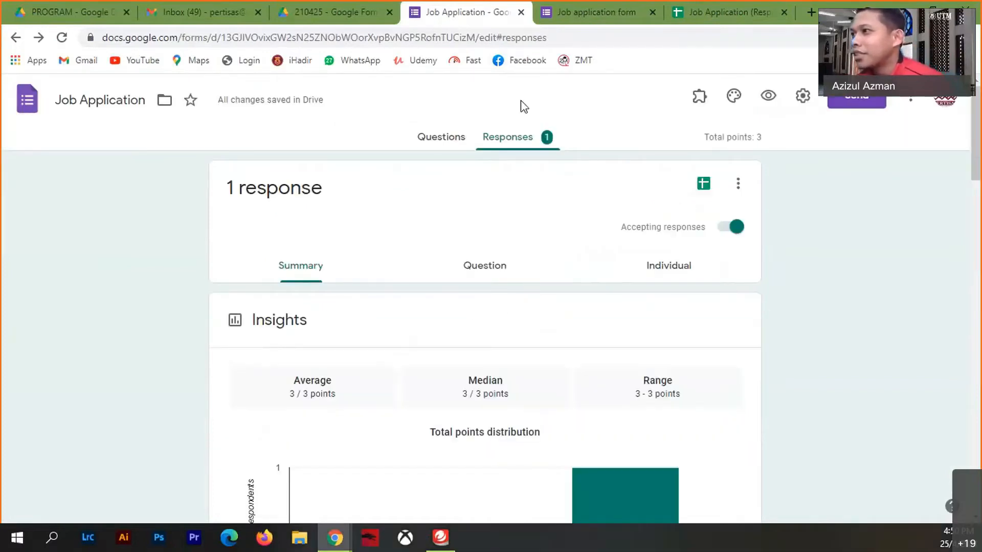
{"action": "left_click", "coordinate": [743, 14]}
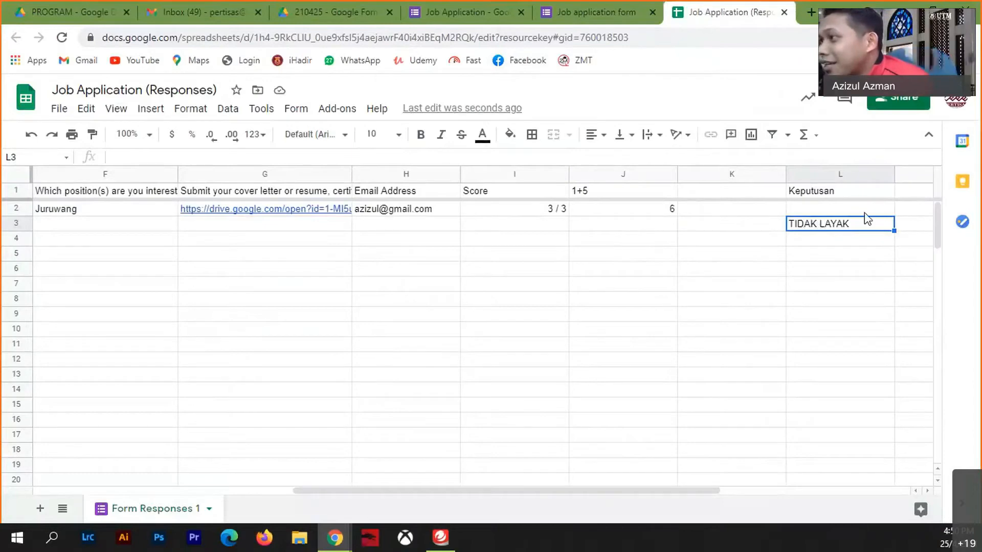
- Copy the Keputusan IF formula from L3 and paste it into L2
{"action": "left_click", "coordinate": [821, 211]}
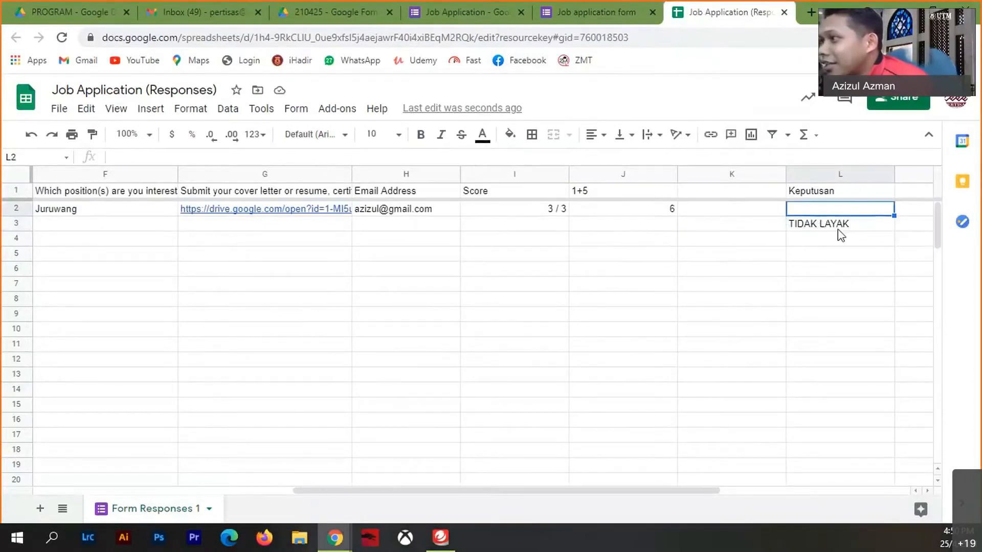
{"action": "left_click", "coordinate": [856, 226]}
{"action": "double_click", "coordinate": [858, 225]}
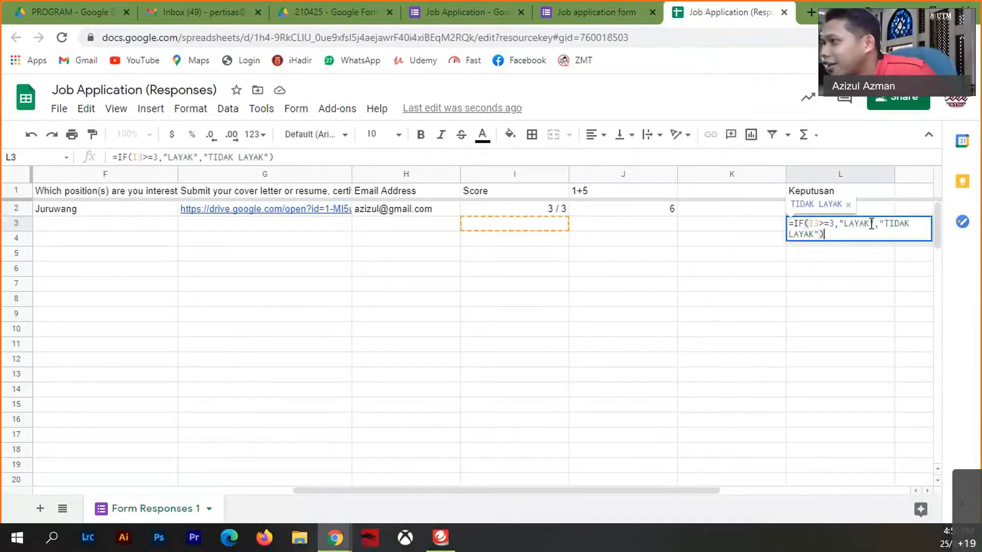
{"action": "left_click_drag", "start_coordinate": [821, 235], "coordinate": [755, 218]}
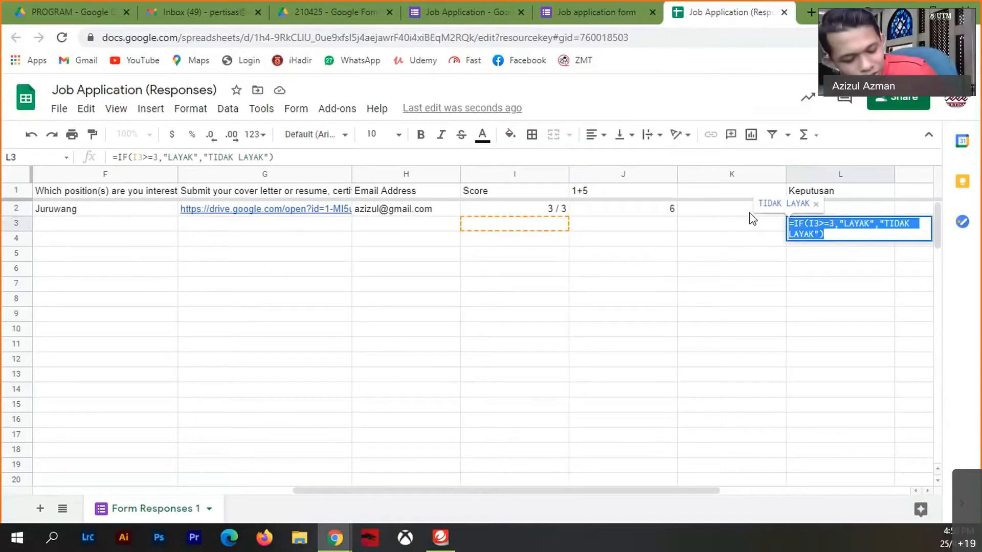
{"action": "left_click", "coordinate": [800, 210]}
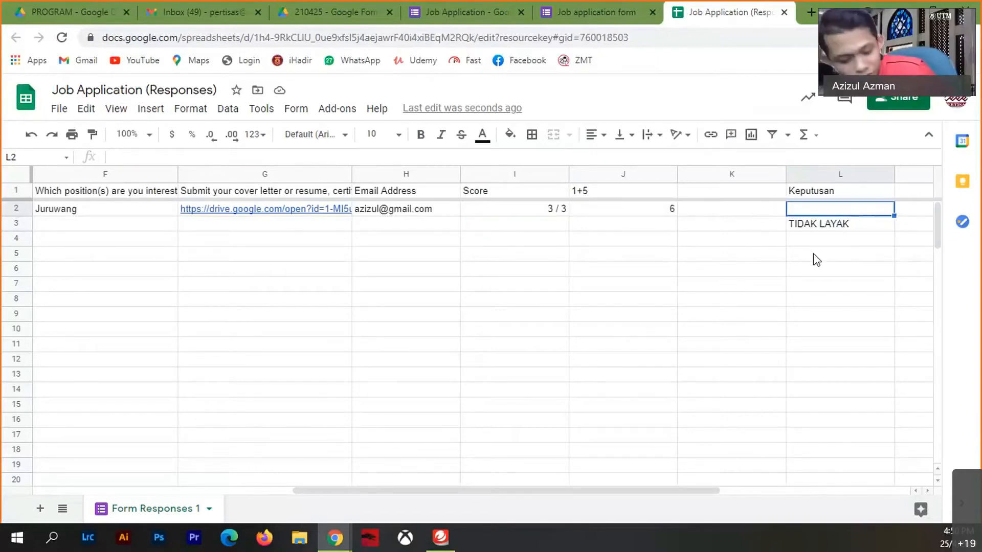
{"action": "type", "text": "=IF(I2>=4,\"LAYAK\",\"TIDAK LAYAK\")"}
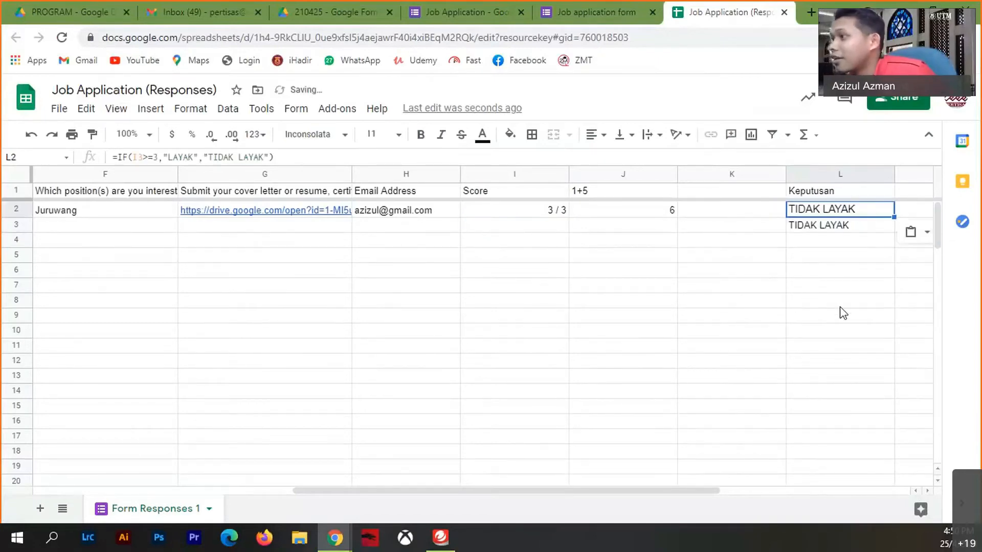
{"action": "left_click", "coordinate": [839, 302]}
- Change the L2 formula's I3 reference to I2 so it shows LAYAK, and delete L3's leftover formula
{"action": "left_click", "coordinate": [861, 211]}
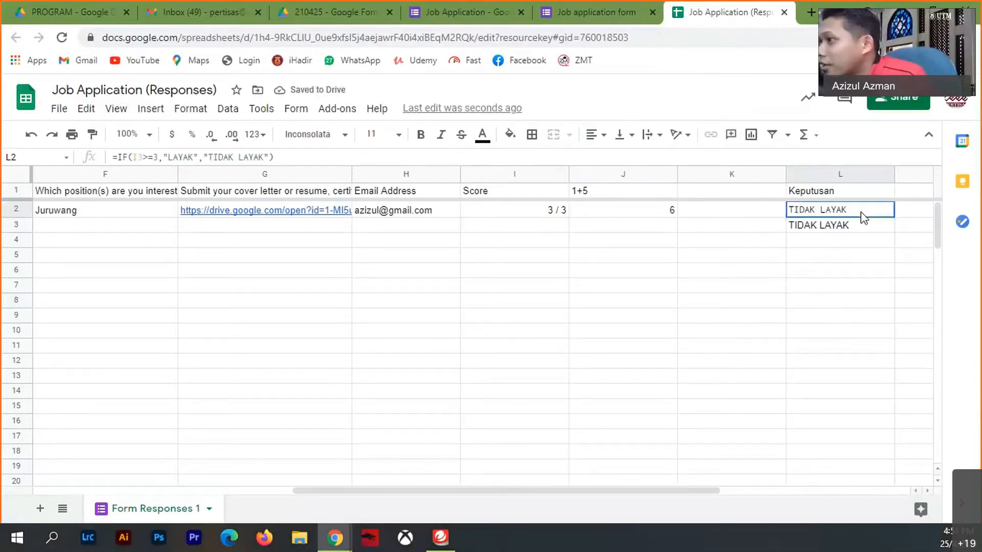
{"action": "double_click", "coordinate": [846, 209]}
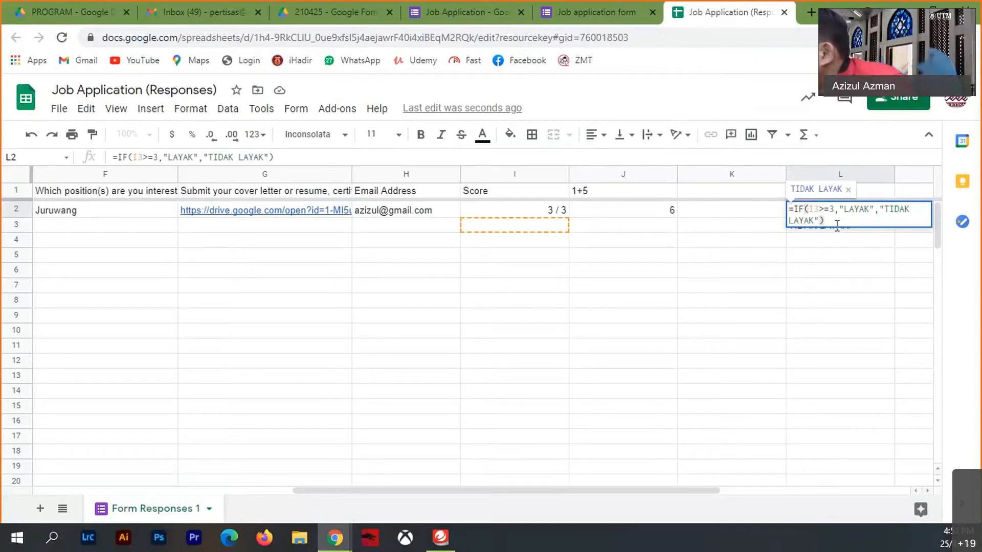
{"action": "left_click", "coordinate": [819, 211]}
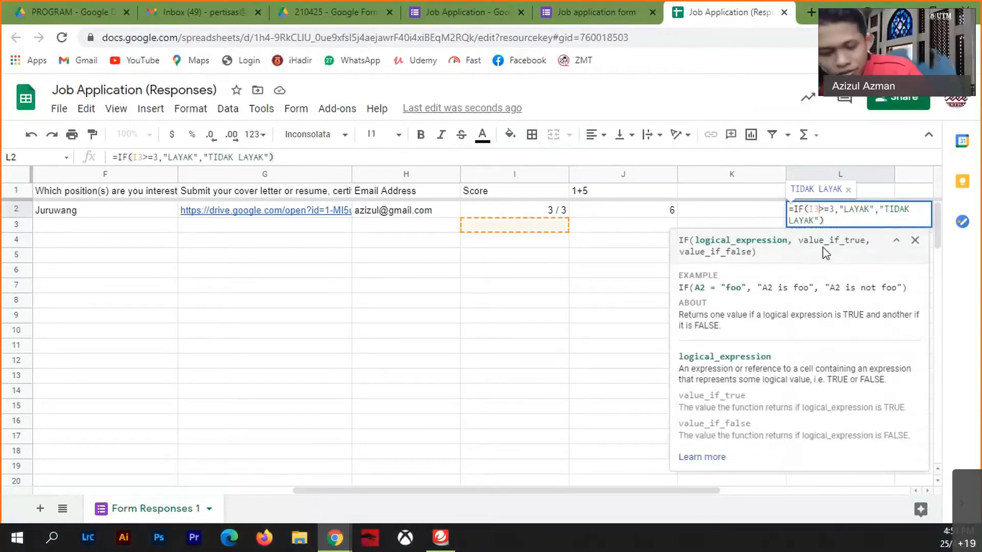
{"action": "key", "text": "BackSpace"}
{"action": "type", "text": "2"}
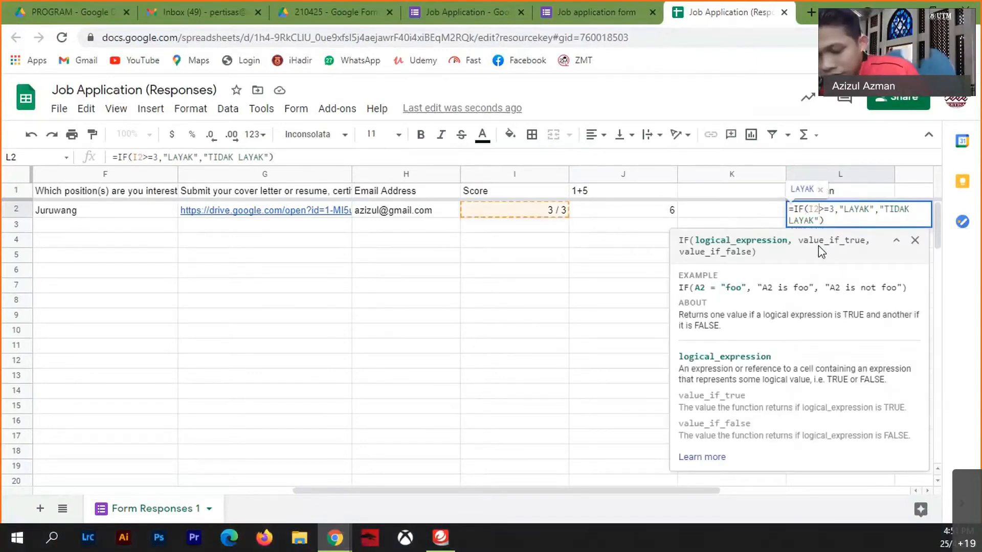
{"action": "key", "text": "Return"}
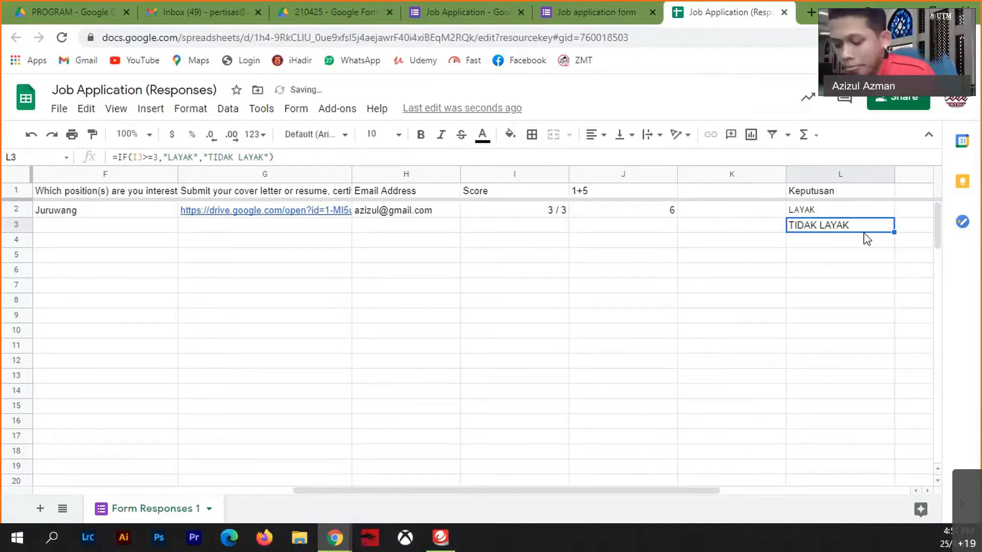
{"action": "key", "text": "Delete"}
{"action": "left_click", "coordinate": [778, 321]}
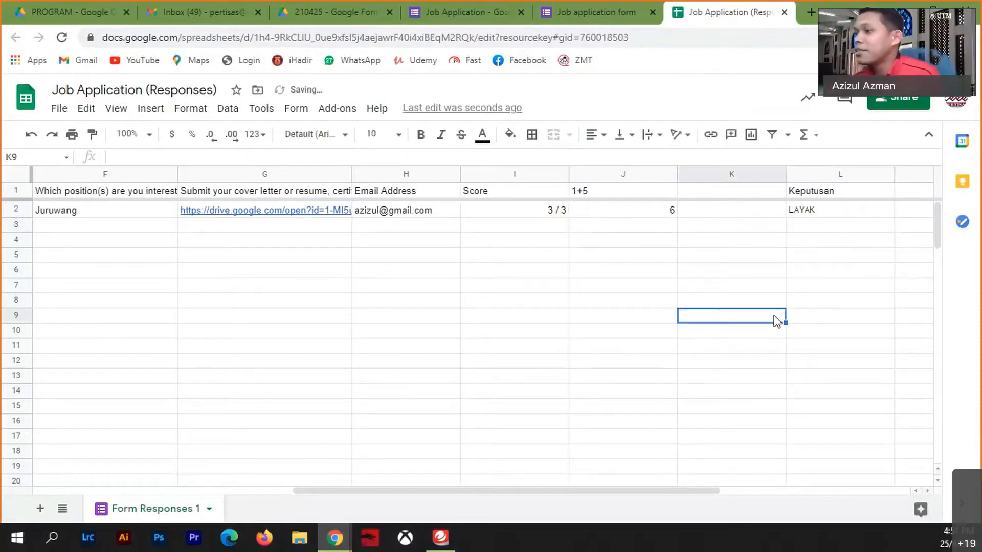
- Find the Copy Down add-on in the Marketplace and begin installing it
{"action": "left_click", "coordinate": [348, 113]}
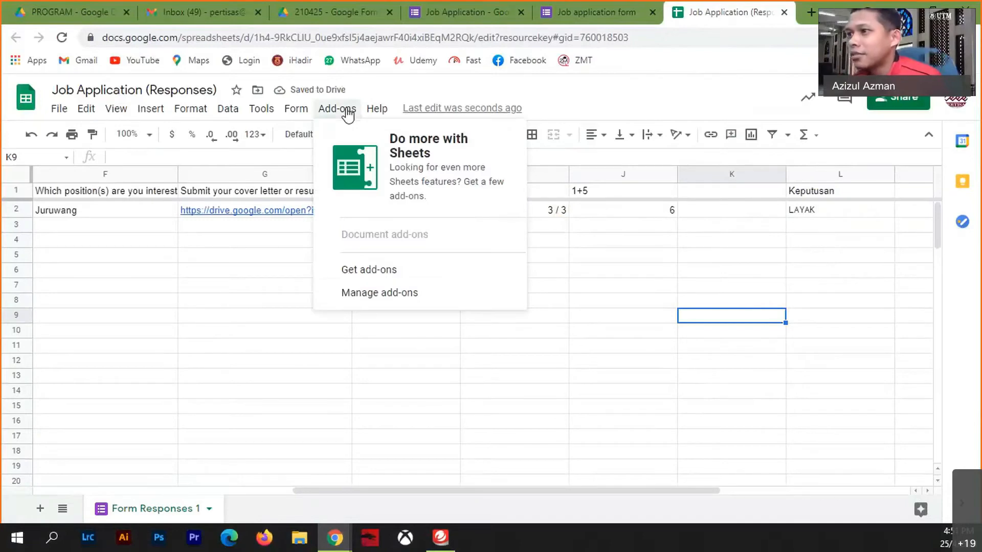
{"action": "left_click", "coordinate": [377, 280]}
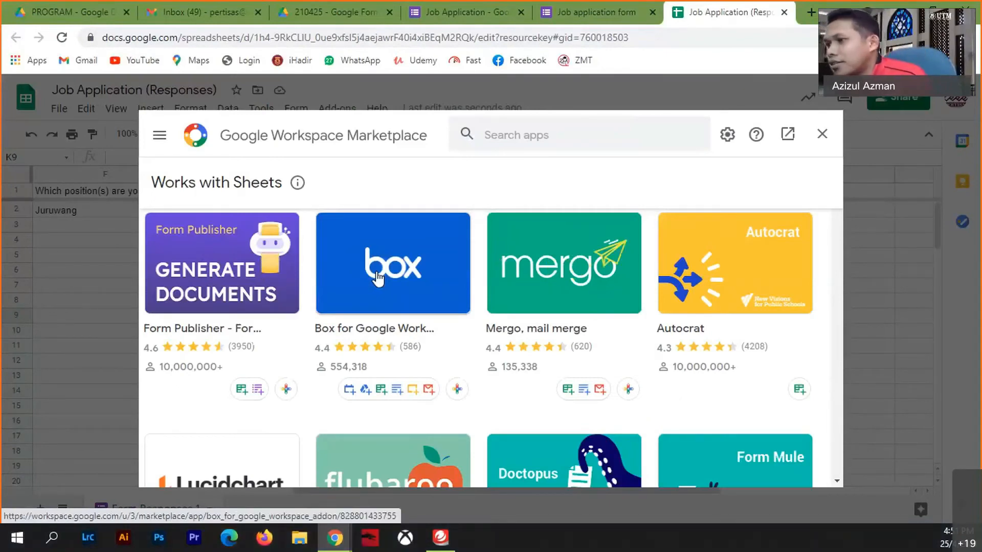
{"action": "scroll", "coordinate": [446, 348], "scroll_direction": "down", "scroll_amount": 4}
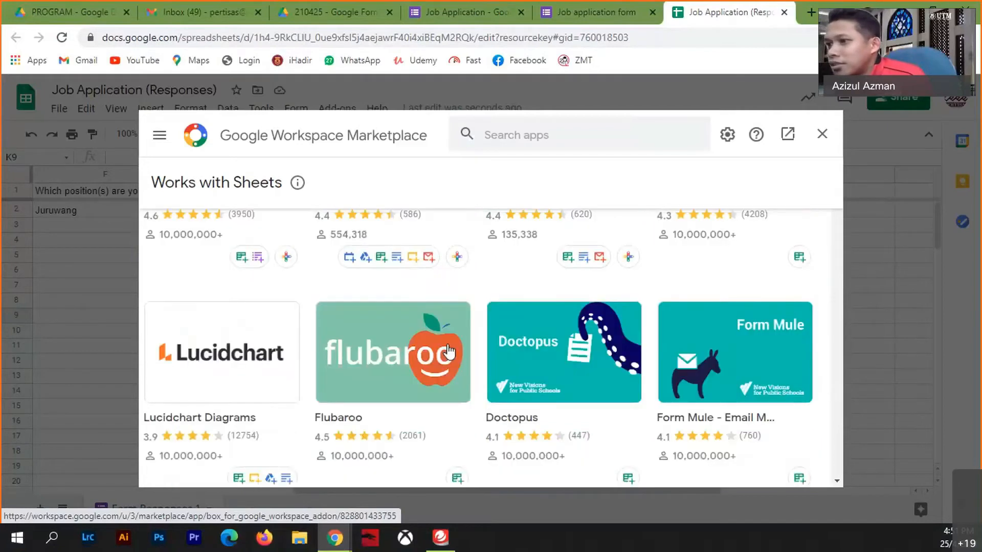
{"action": "scroll", "coordinate": [443, 352], "scroll_direction": "down", "scroll_amount": 4}
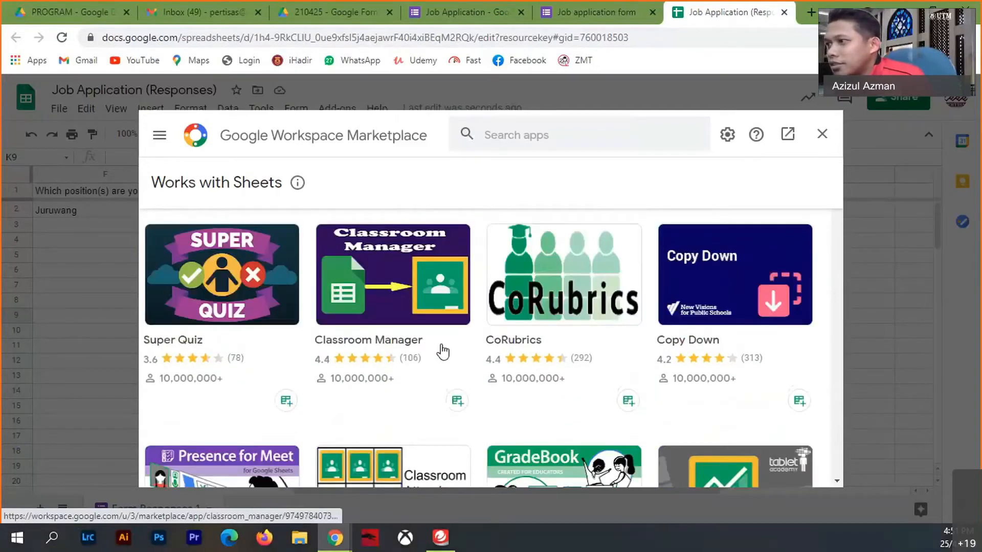
{"action": "left_click", "coordinate": [751, 289]}
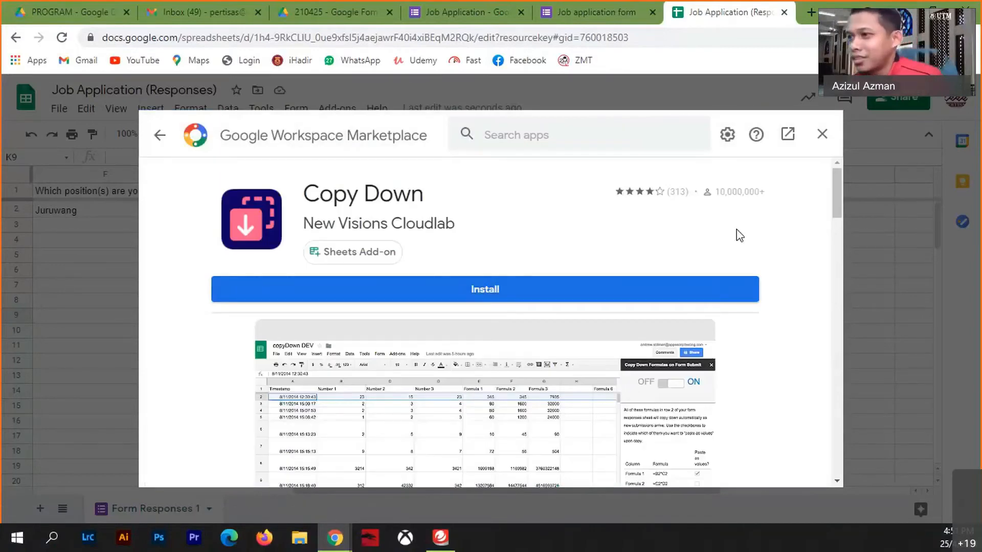
{"action": "left_click", "coordinate": [483, 290]}
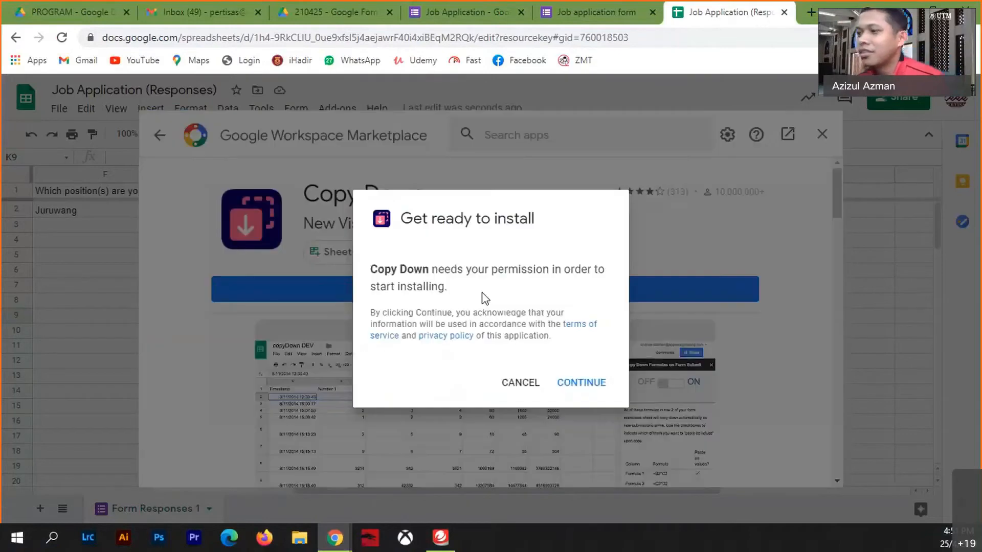
{"action": "left_click", "coordinate": [582, 383]}
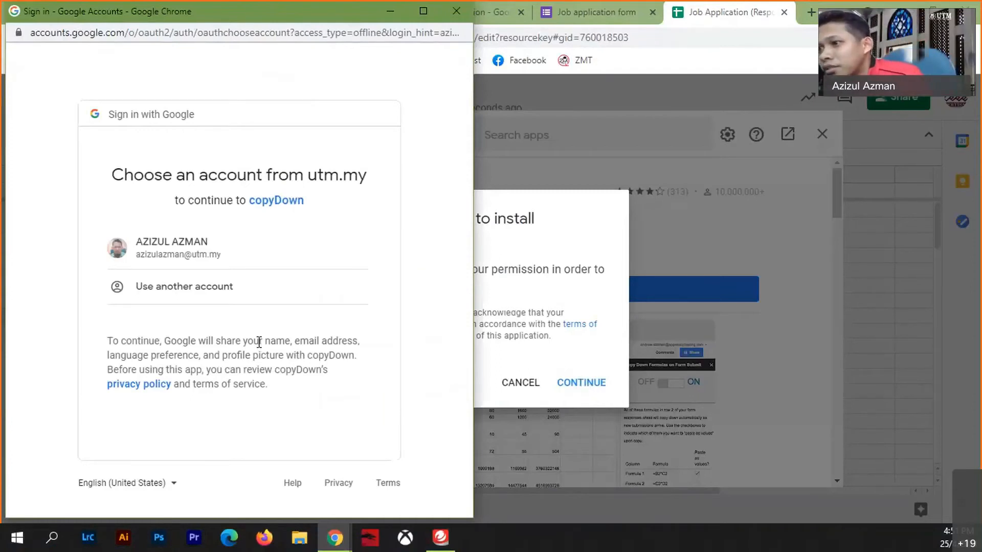
- Sign in with the admin account's e-mail and password, allow Copy Down access, and close the Marketplace
{"action": "left_click", "coordinate": [224, 299]}
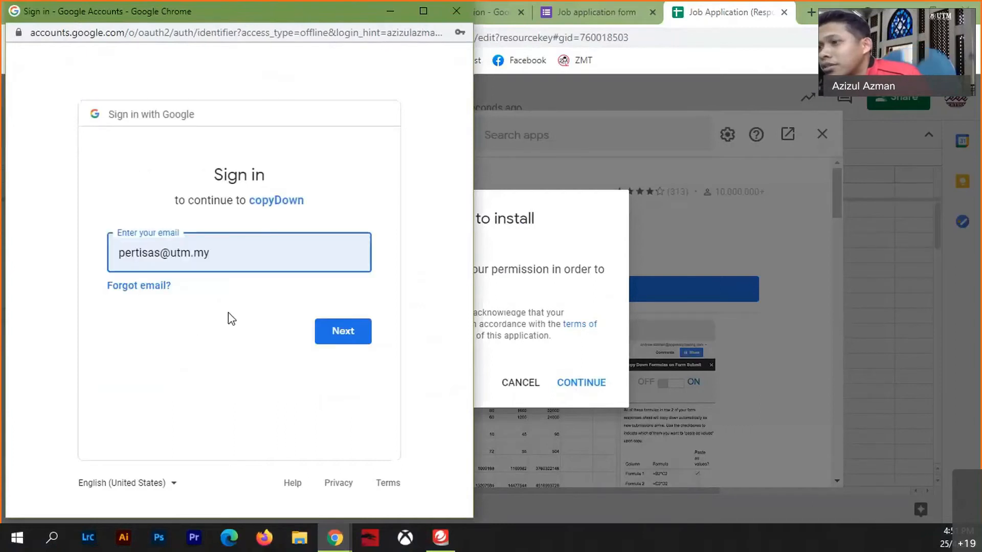
{"action": "left_click", "coordinate": [350, 330]}
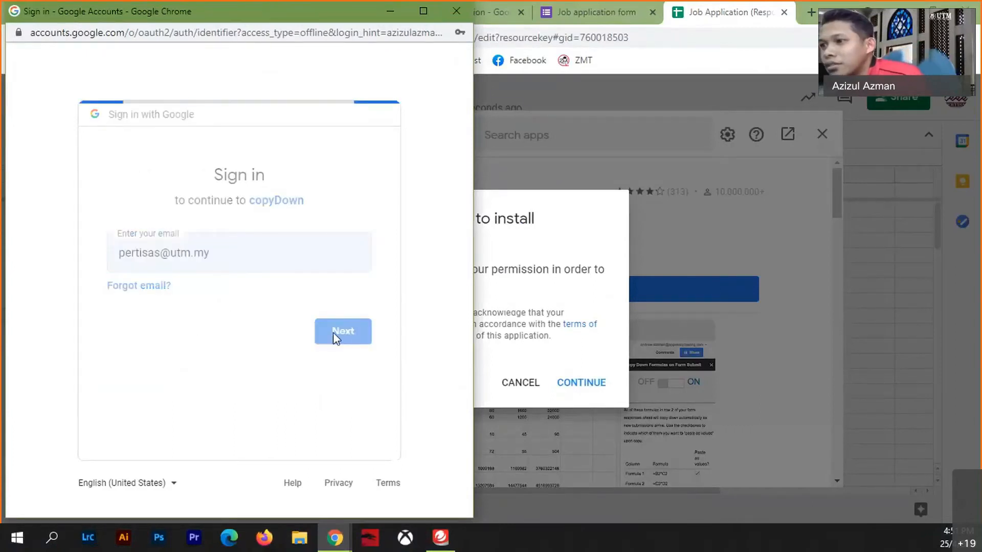
{"action": "left_click", "coordinate": [353, 364]}
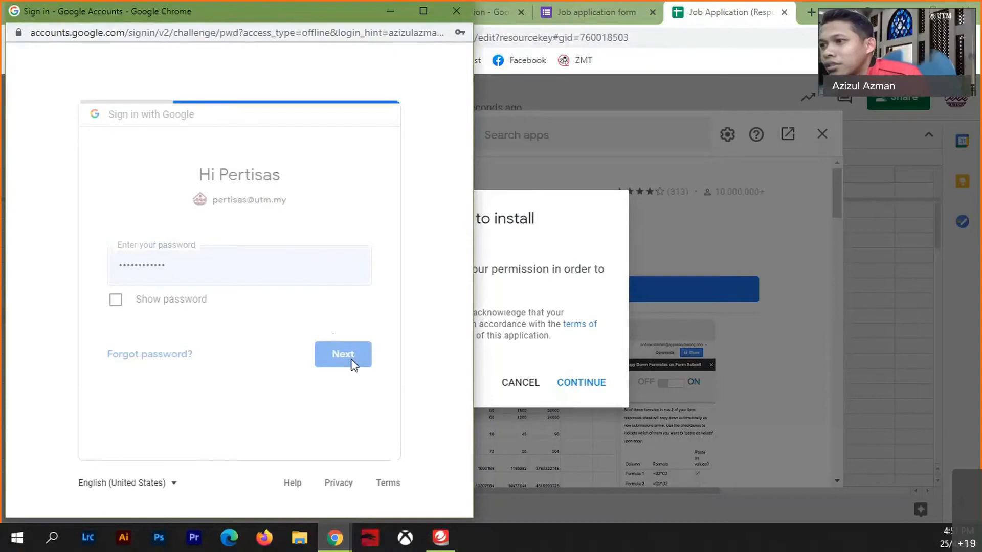
{"action": "scroll", "coordinate": [358, 364], "scroll_direction": "down", "scroll_amount": 7}
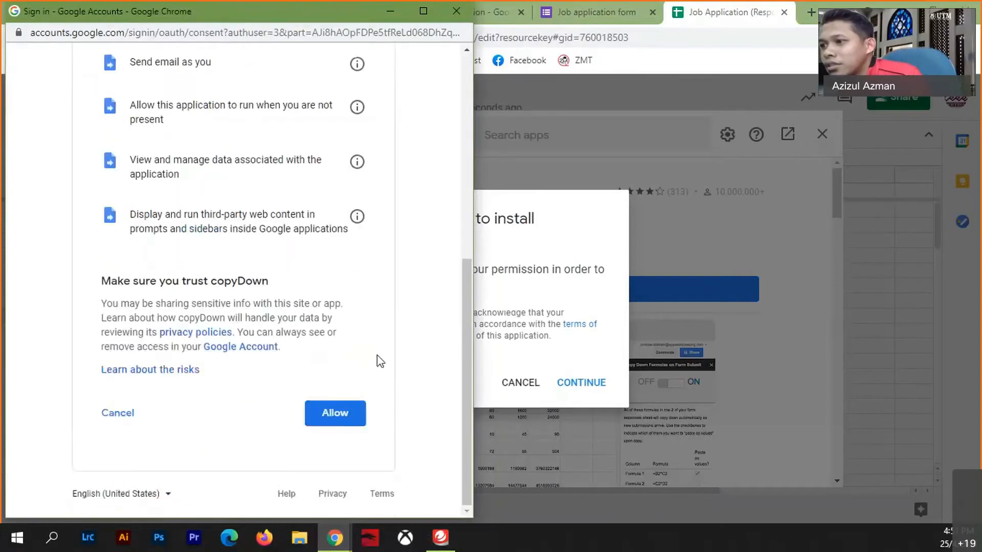
{"action": "left_click", "coordinate": [336, 415]}
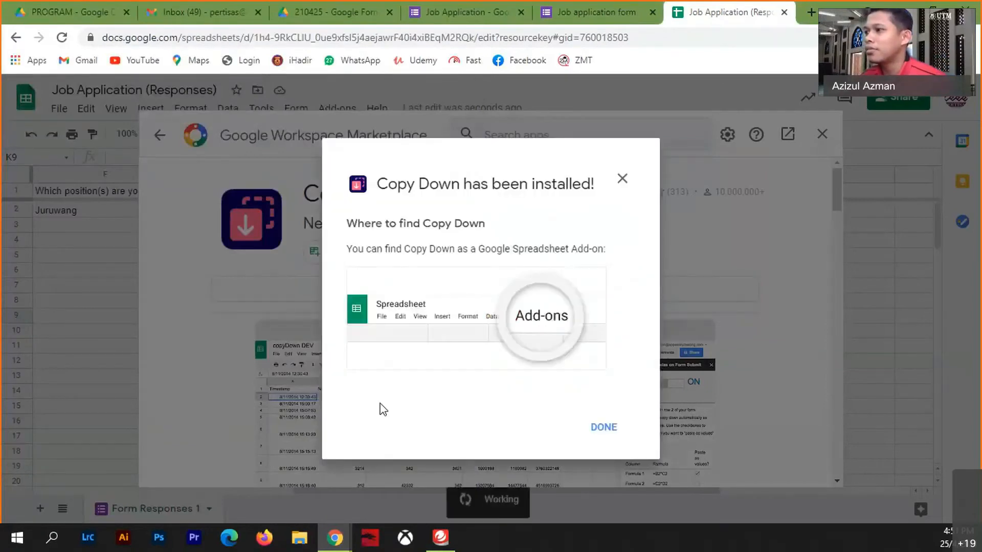
{"action": "left_click", "coordinate": [604, 429]}
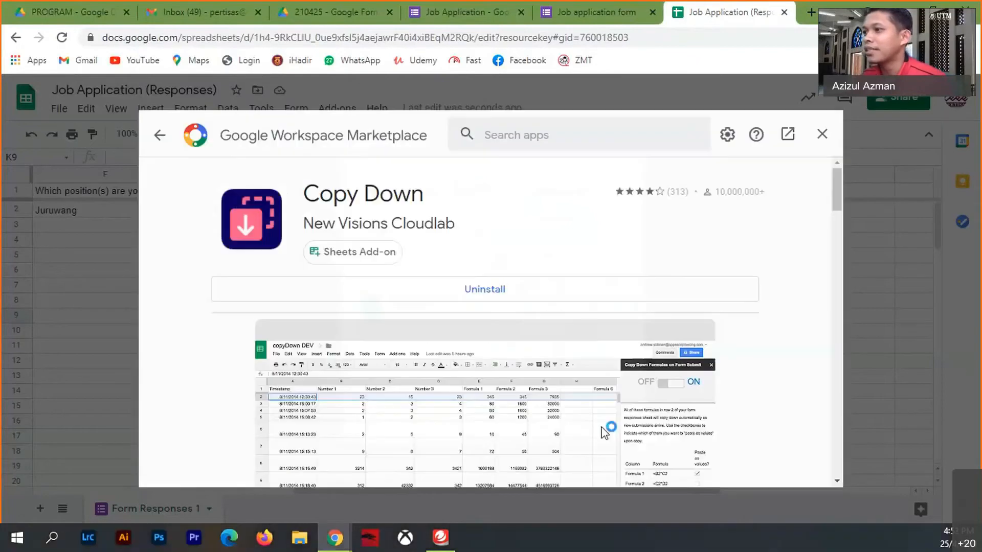
{"action": "left_click", "coordinate": [822, 134]}
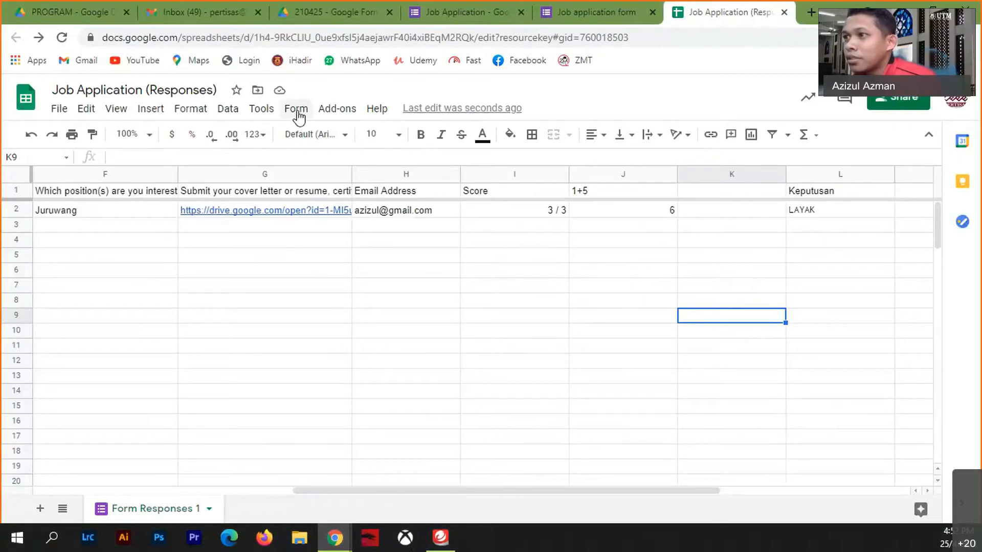
- Open the copyDown settings sidebar from Add-ons > Copy Down, then reopen the Add-ons menu
{"action": "left_click", "coordinate": [332, 111]}
{"action": "mouse_move", "coordinate": [387, 170]}
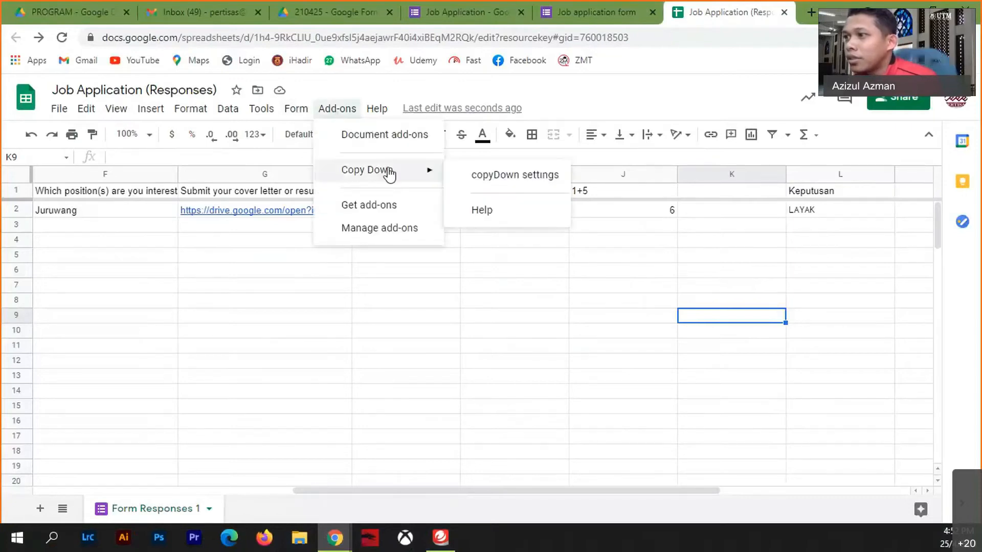
{"action": "left_click", "coordinate": [509, 175]}
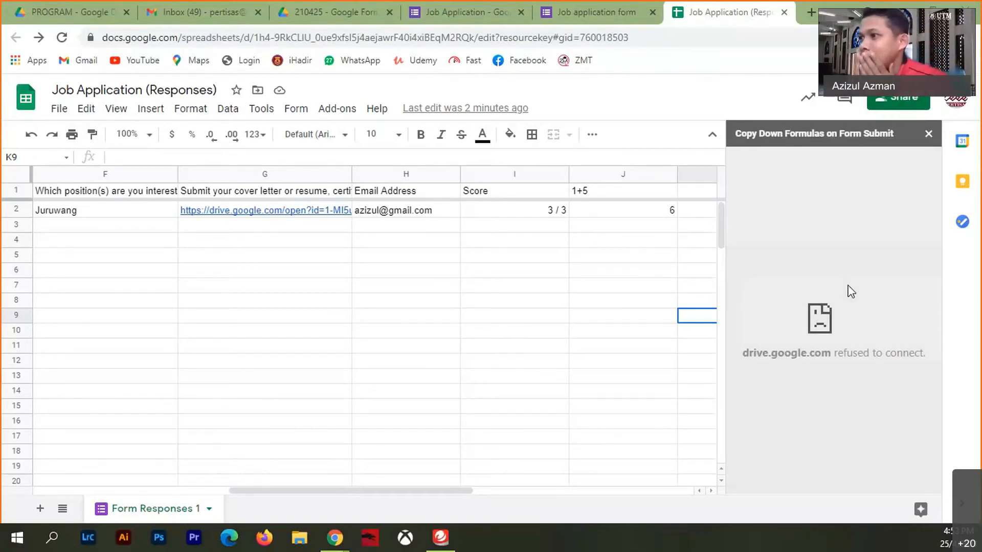
{"action": "left_click", "coordinate": [338, 109]}
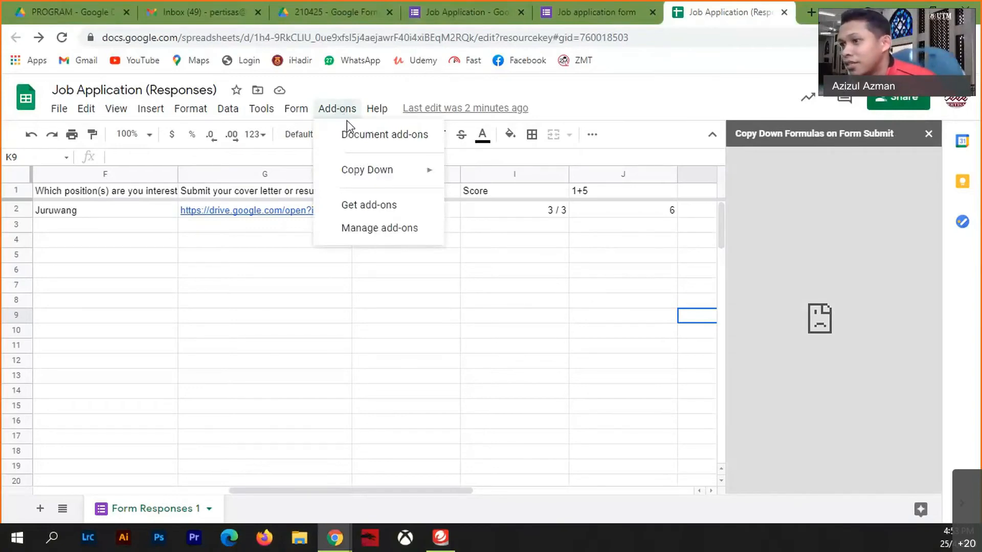
{"action": "left_click", "coordinate": [377, 207]}
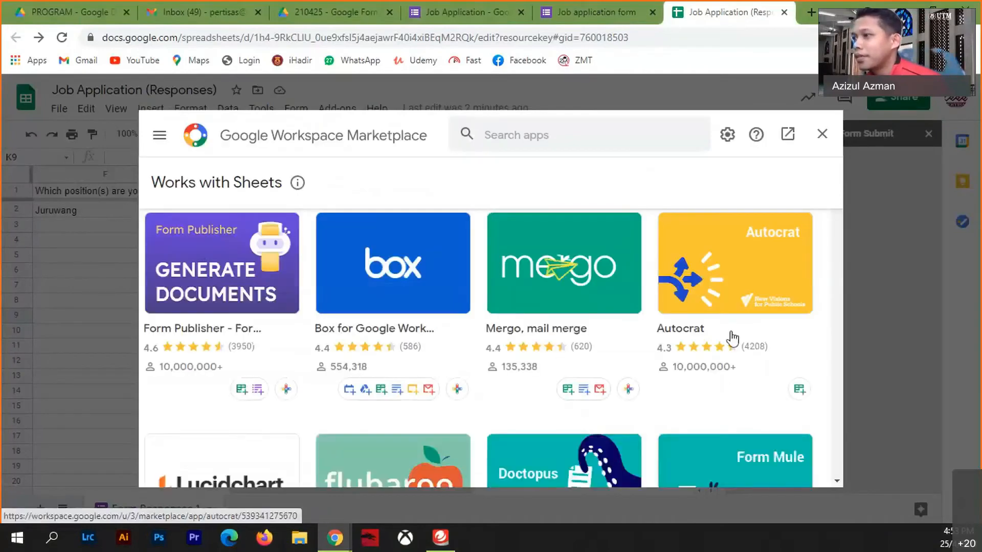
{"action": "left_click", "coordinate": [741, 275]}
{"action": "left_click", "coordinate": [486, 290]}
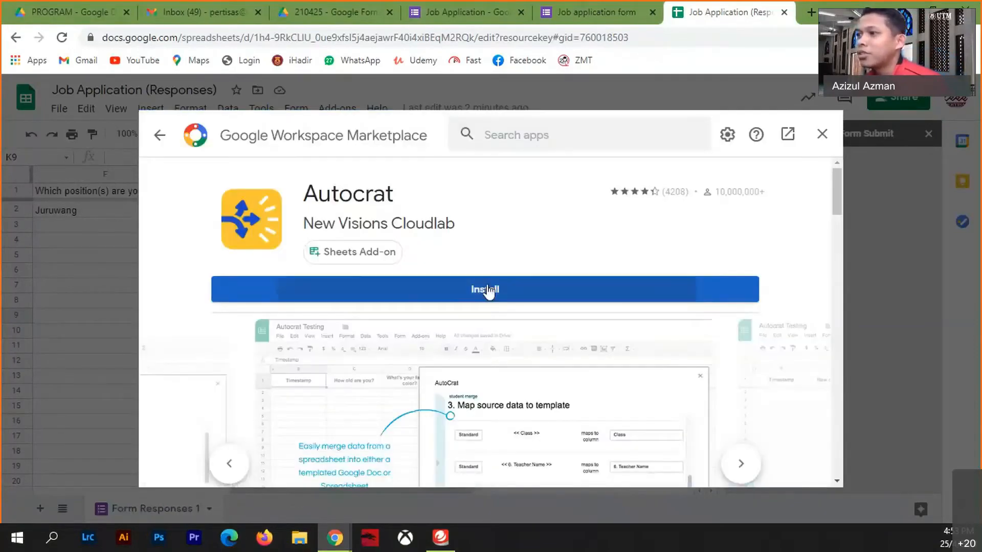
{"action": "left_click", "coordinate": [598, 388]}
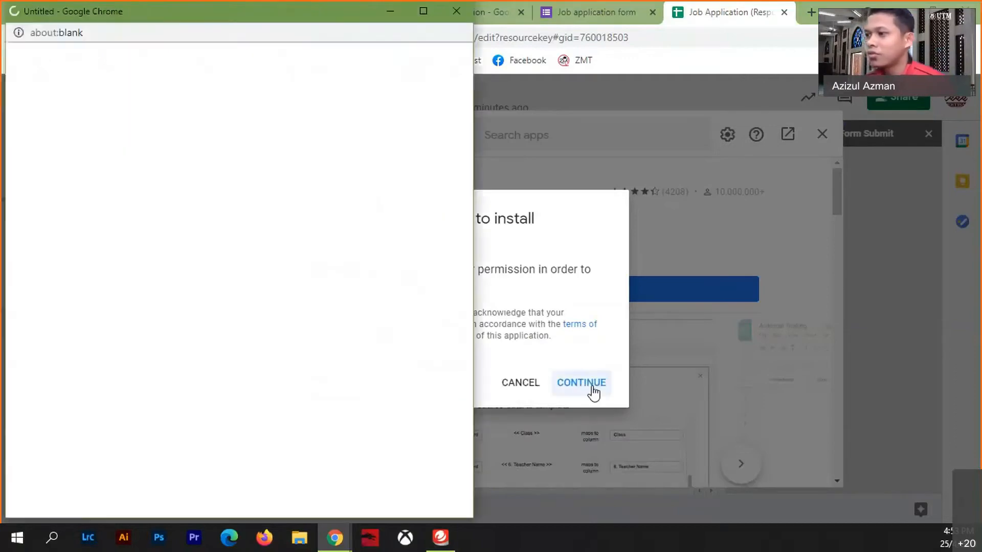
{"action": "left_click", "coordinate": [593, 389]}
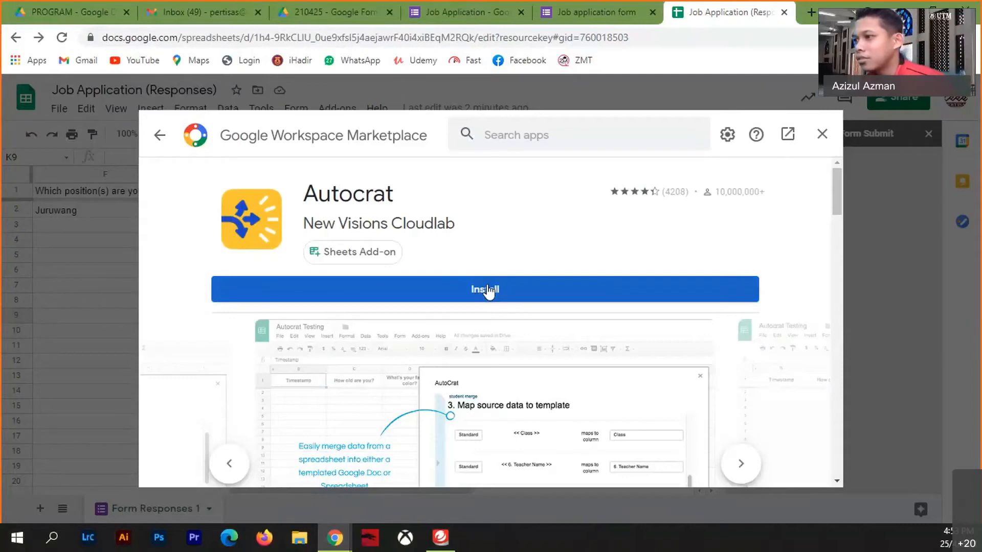
{"action": "left_click", "coordinate": [489, 290]}
{"action": "left_click", "coordinate": [581, 385]}
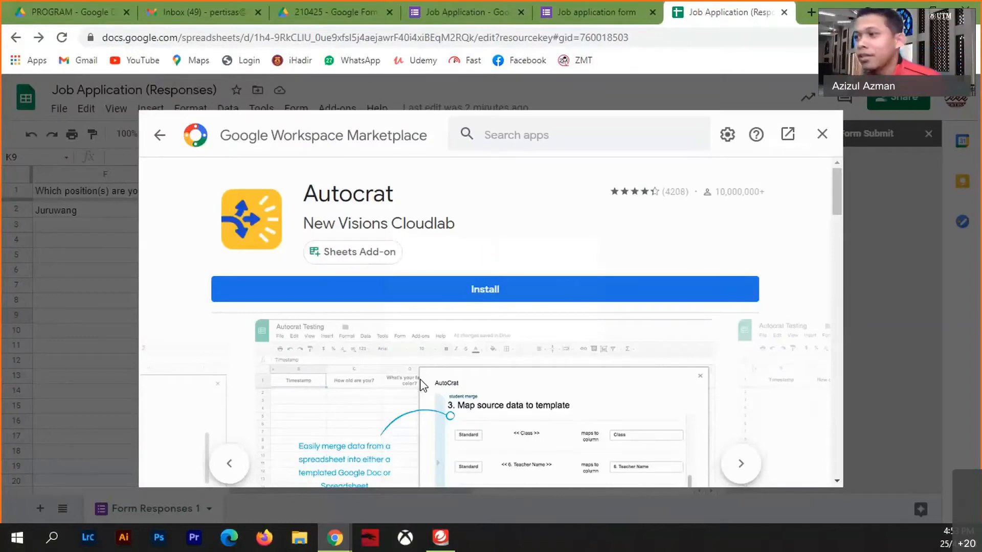
{"action": "left_click", "coordinate": [484, 299]}
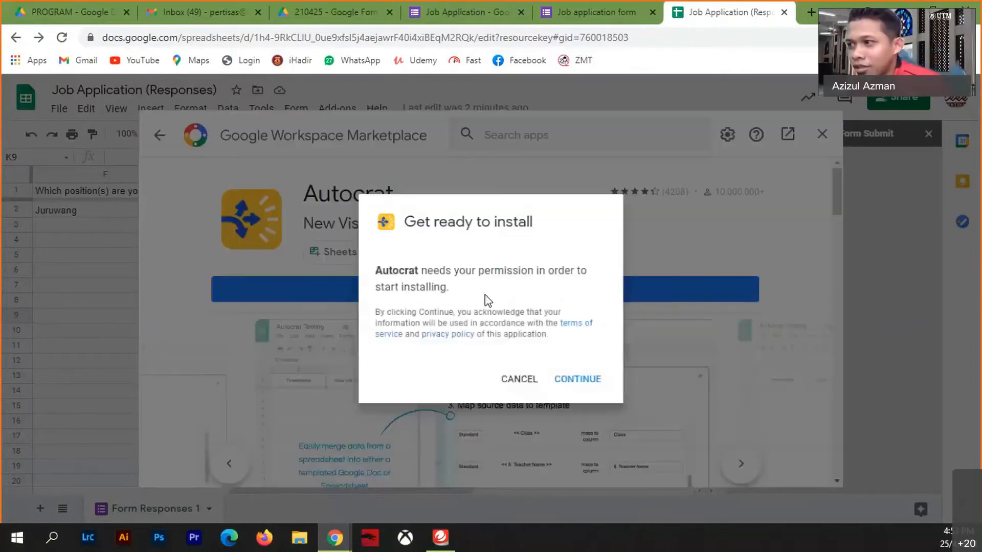
{"action": "left_click", "coordinate": [574, 387]}
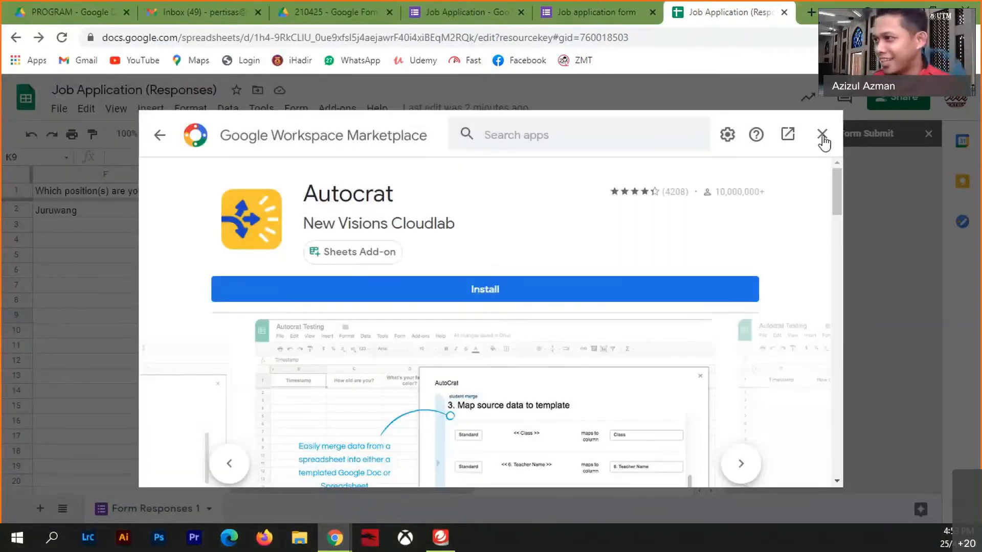
{"action": "left_click", "coordinate": [822, 135]}
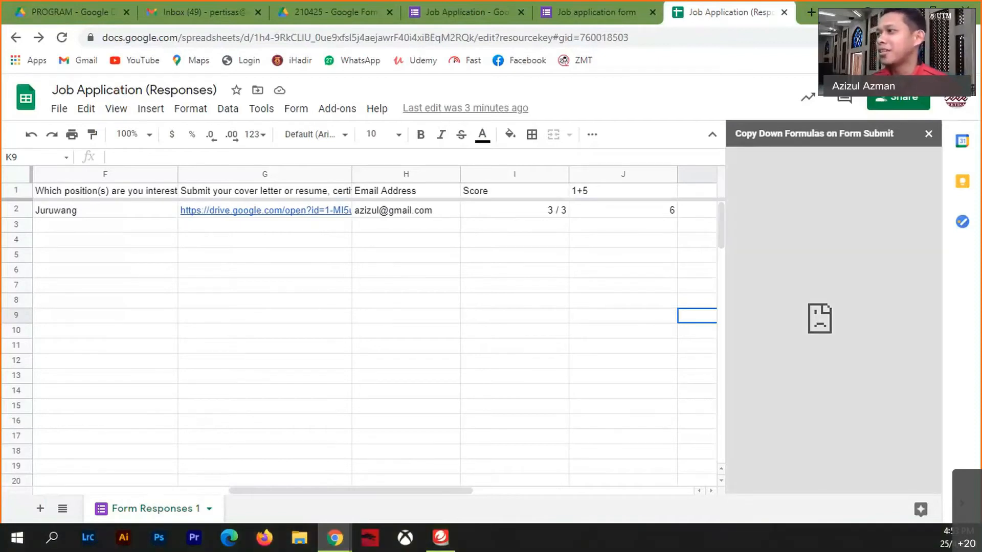
- Sign out of all Google accounts from the avatar menu
{"action": "left_click", "coordinate": [957, 101]}
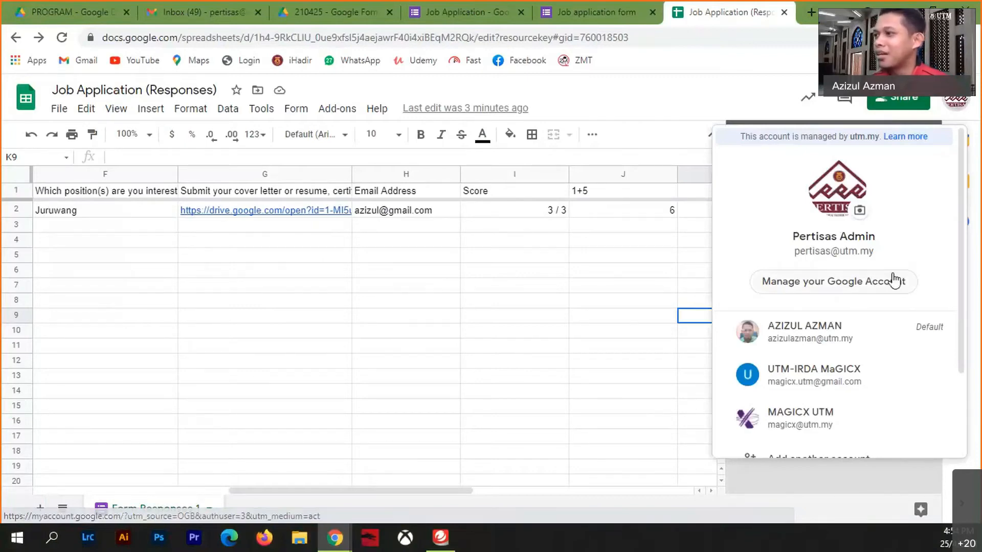
{"action": "scroll", "coordinate": [873, 291], "scroll_direction": "down", "scroll_amount": 2}
{"action": "scroll", "coordinate": [851, 328], "scroll_direction": "up", "scroll_amount": 2}
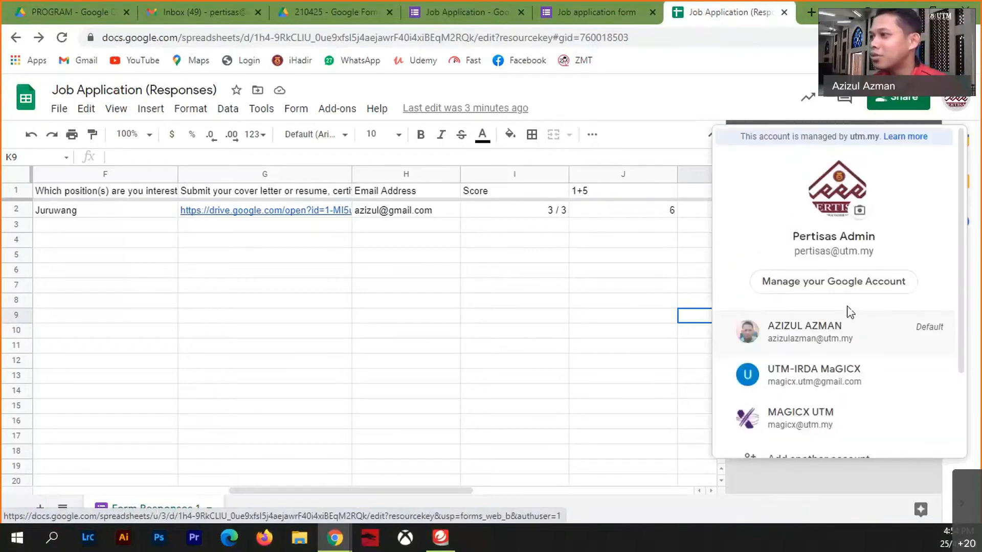
{"action": "scroll", "coordinate": [844, 320], "scroll_direction": "down", "scroll_amount": 2}
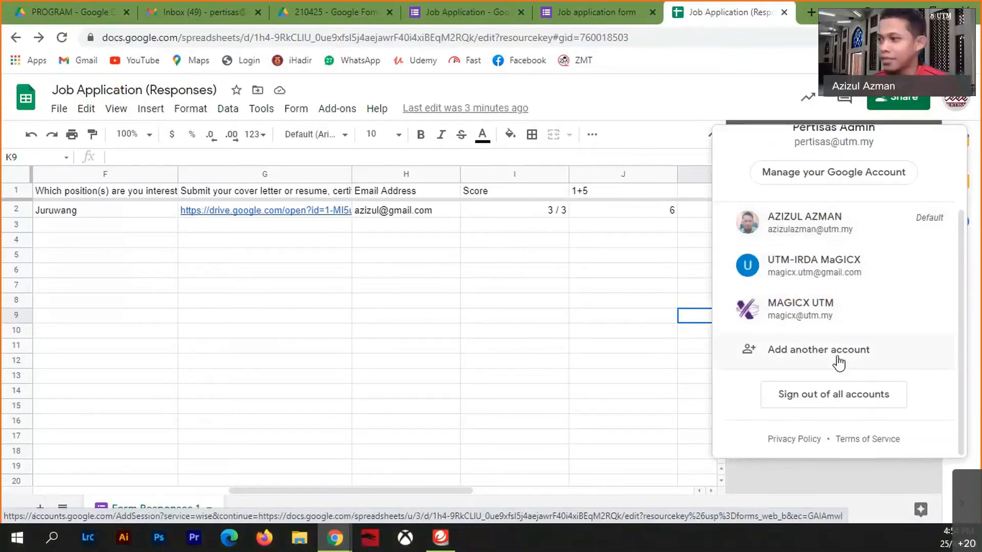
{"action": "left_click", "coordinate": [811, 401]}
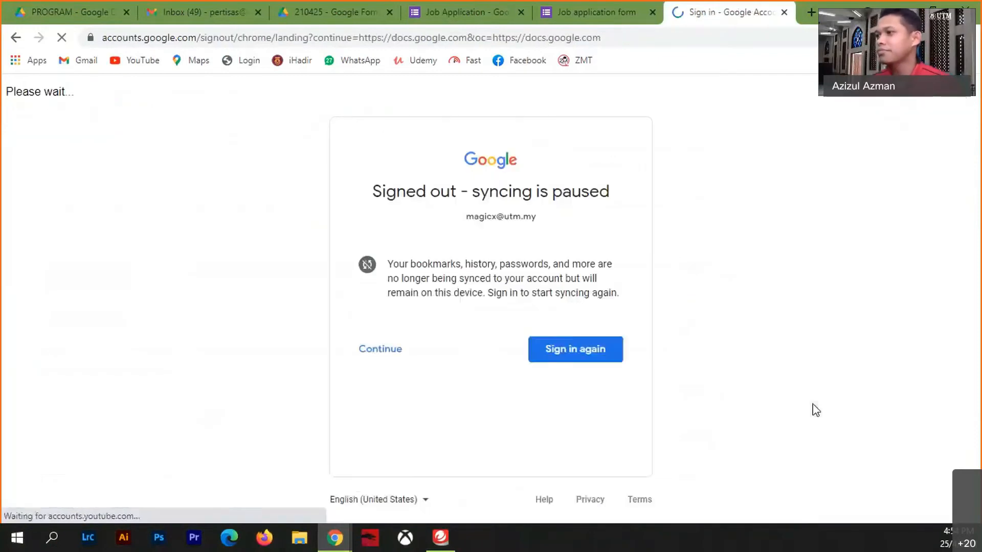
{"action": "left_click", "coordinate": [396, 352]}
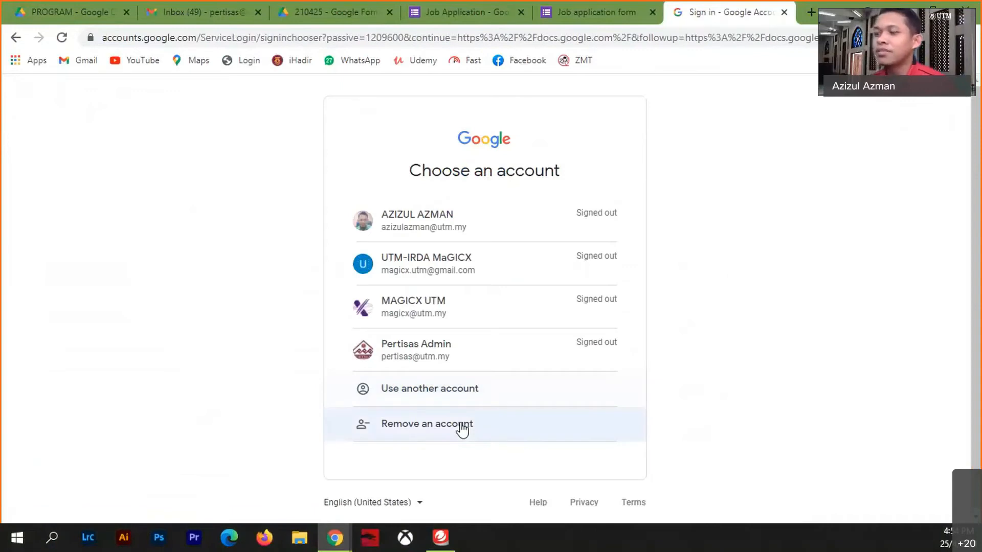
- Remove the three extra saved accounts and sign back in with the admin account
{"action": "left_click", "coordinate": [463, 430]}
{"action": "left_click", "coordinate": [610, 330]}
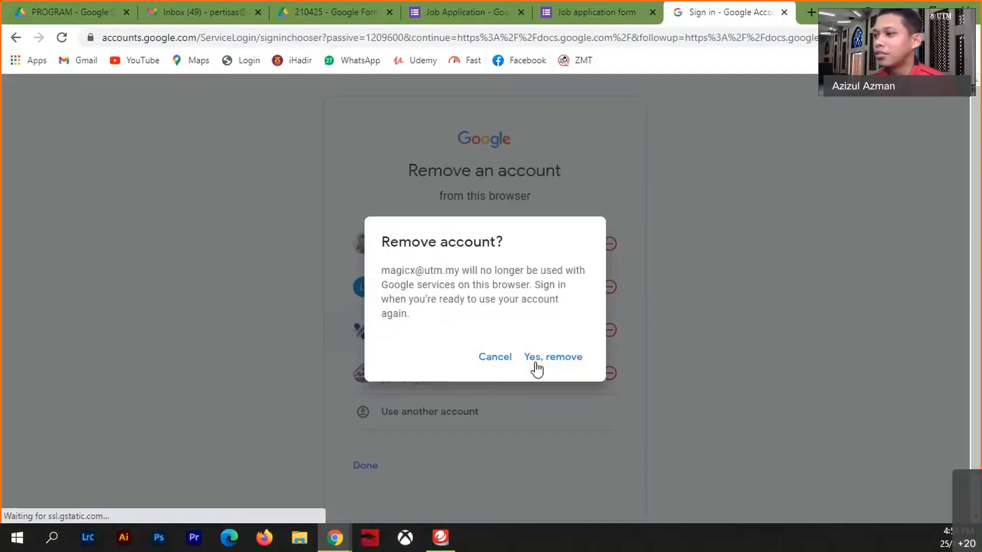
{"action": "left_click", "coordinate": [535, 364]}
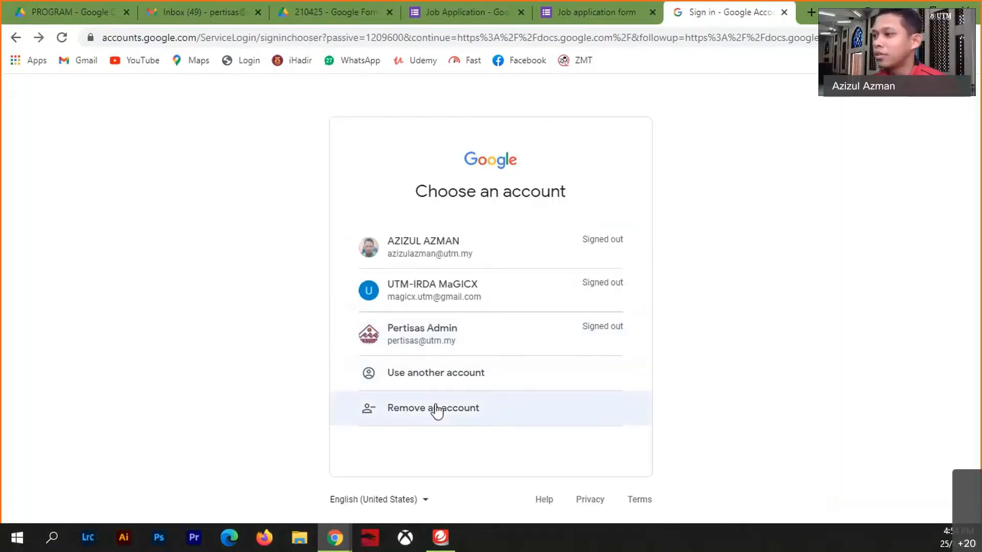
{"action": "left_click", "coordinate": [436, 410]}
{"action": "left_click", "coordinate": [610, 285]}
{"action": "left_click", "coordinate": [567, 365]}
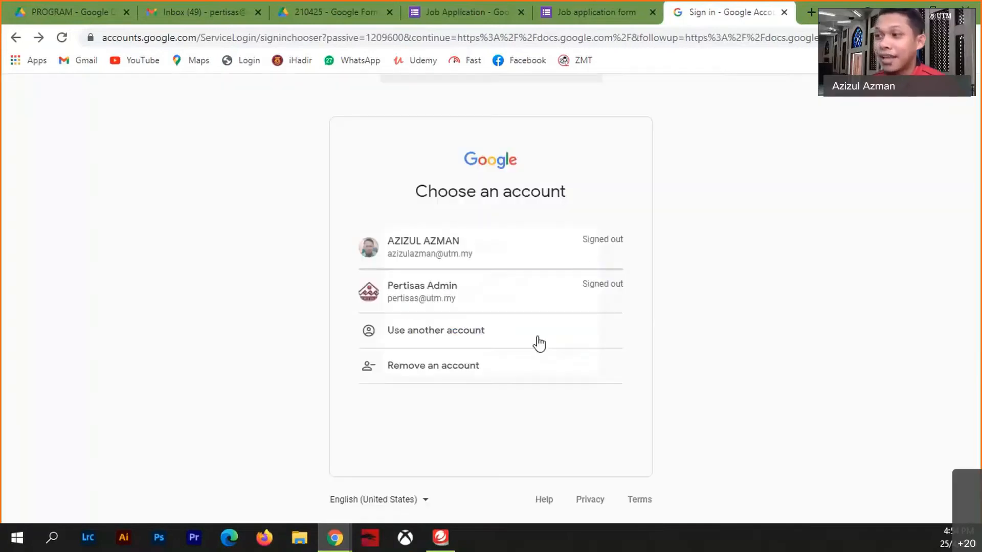
{"action": "left_click", "coordinate": [452, 373]}
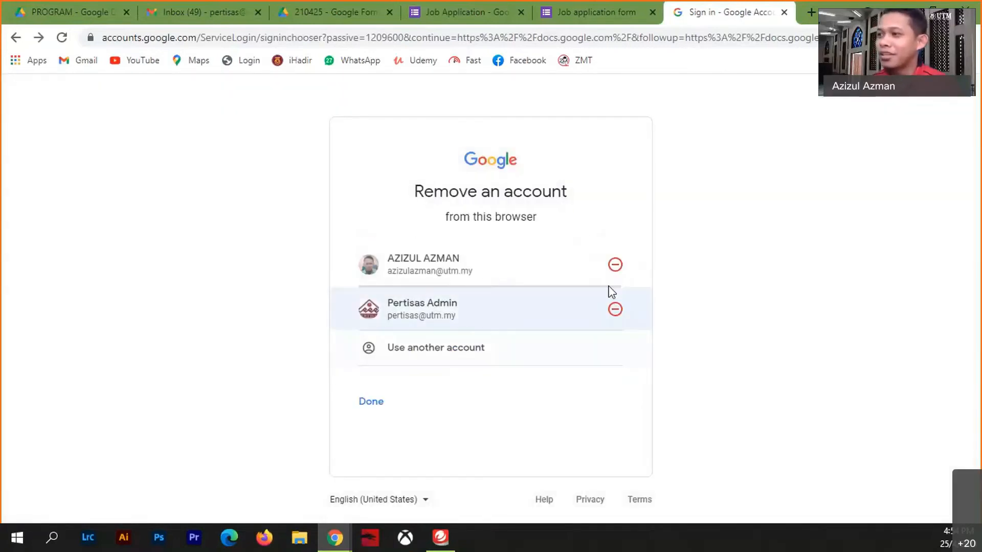
{"action": "left_click", "coordinate": [615, 265]}
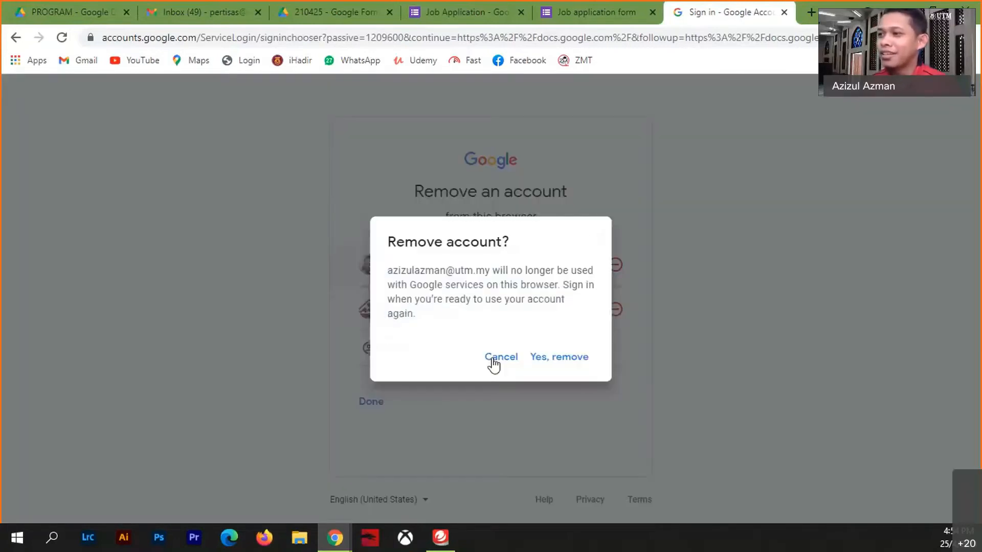
{"action": "left_click", "coordinate": [555, 364]}
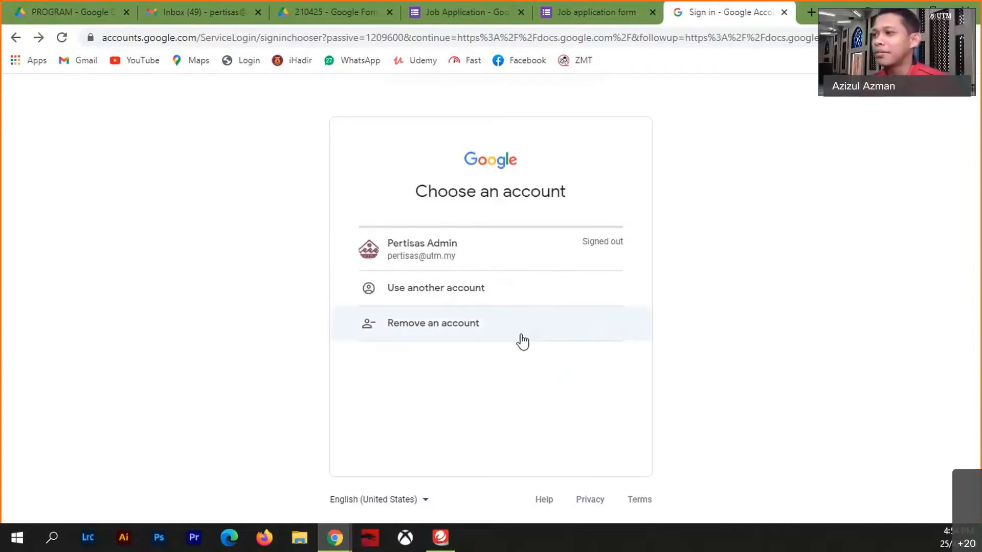
{"action": "left_click", "coordinate": [444, 252]}
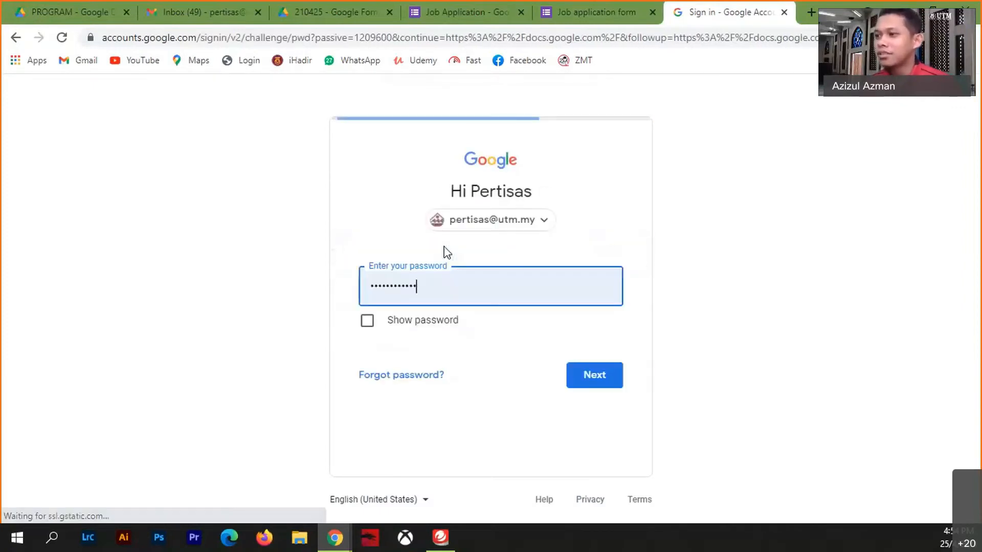
{"action": "left_click", "coordinate": [596, 375]}
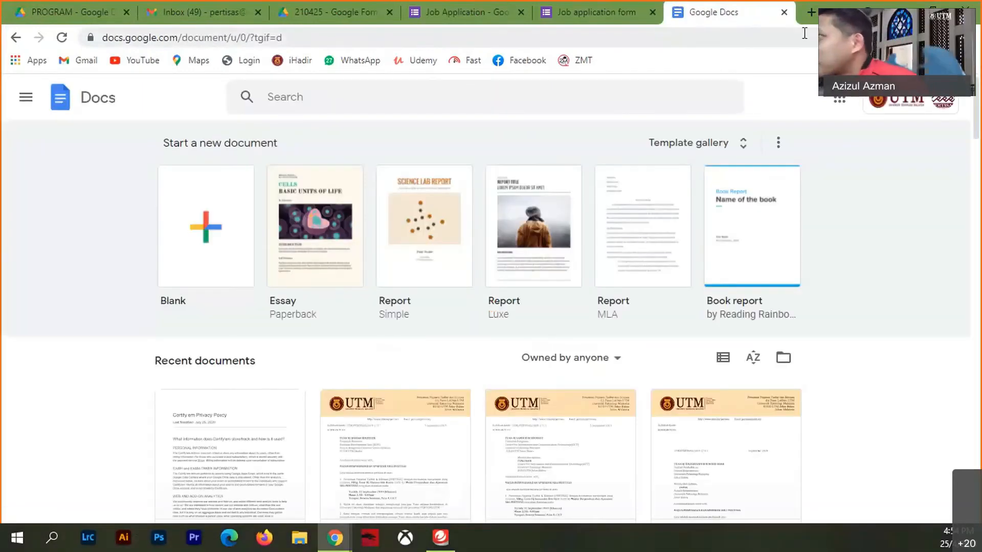
- Close the Google Docs and confirmation tabs and open the linked Job Application (Responses) spreadsheet
{"action": "left_click", "coordinate": [785, 12]}
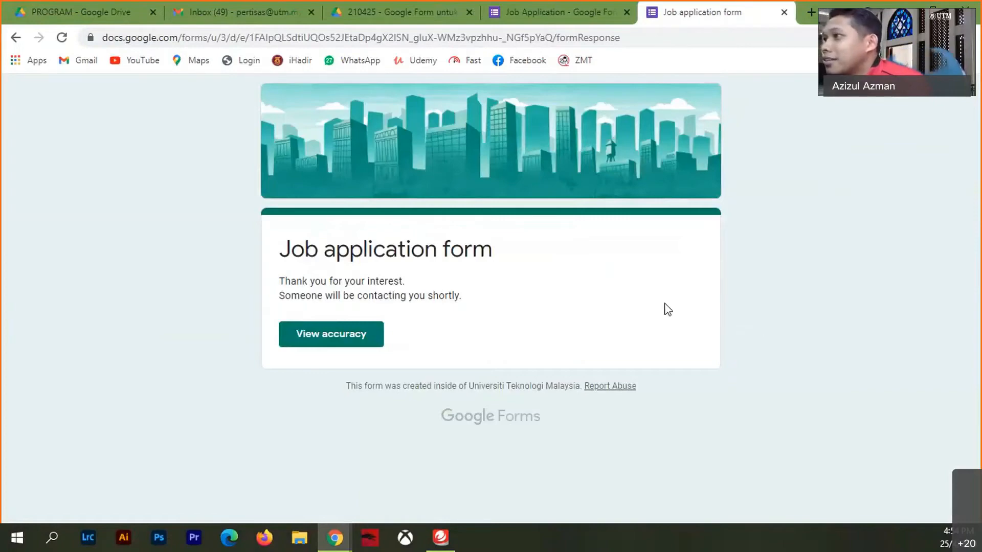
{"action": "left_click", "coordinate": [784, 12]}
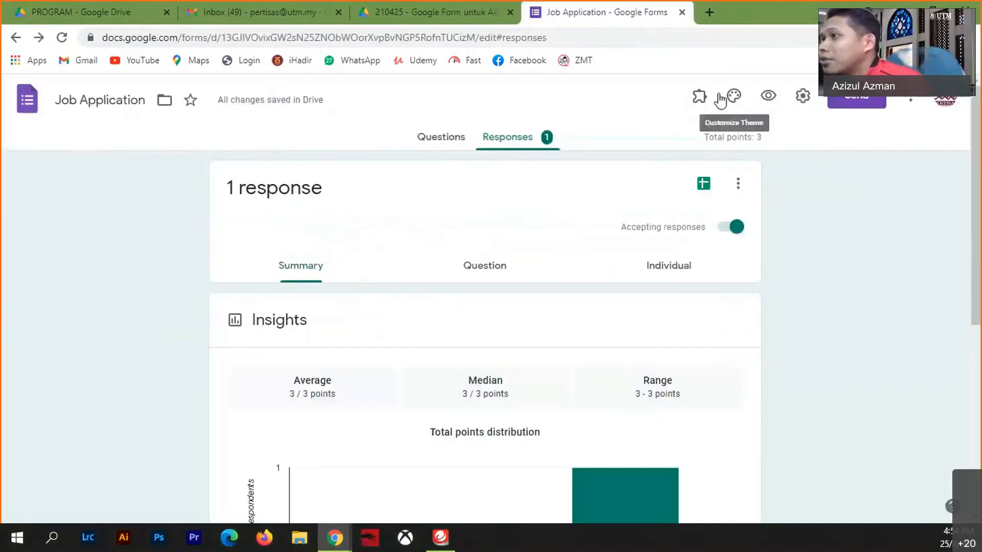
{"action": "left_click", "coordinate": [705, 183]}
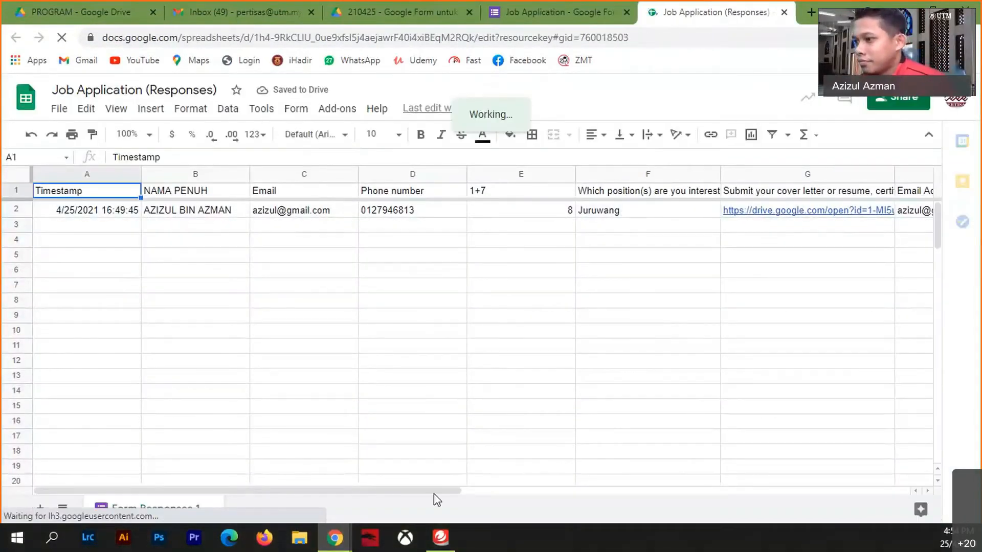
{"action": "left_click_drag", "start_coordinate": [434, 493], "coordinate": [717, 476]}
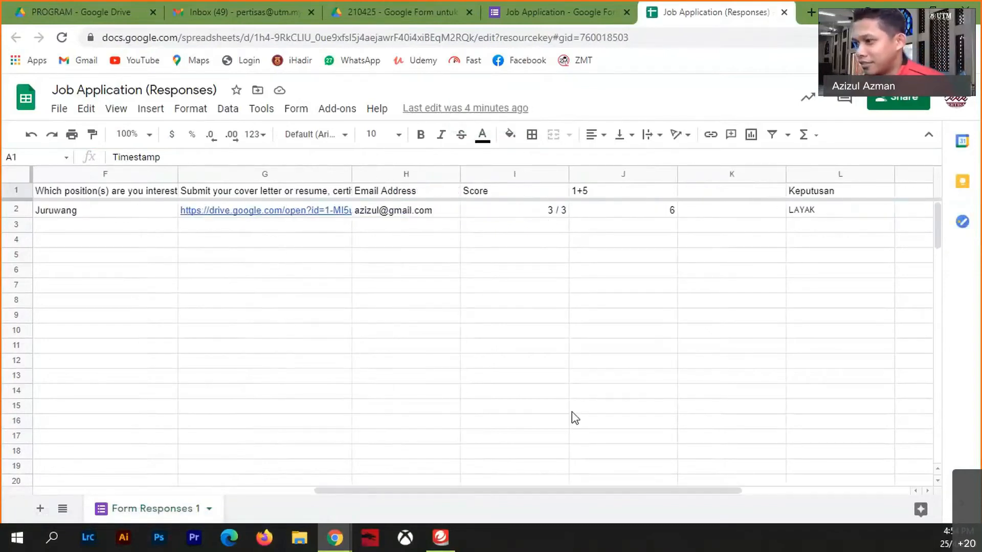
{"action": "left_click_drag", "start_coordinate": [570, 492], "coordinate": [701, 259]}
- Commit =IF(I2>=3,"LAYAK","TIDAK LAYAK") in L2 and fill it down to row 17
{"action": "double_click", "coordinate": [679, 225]}
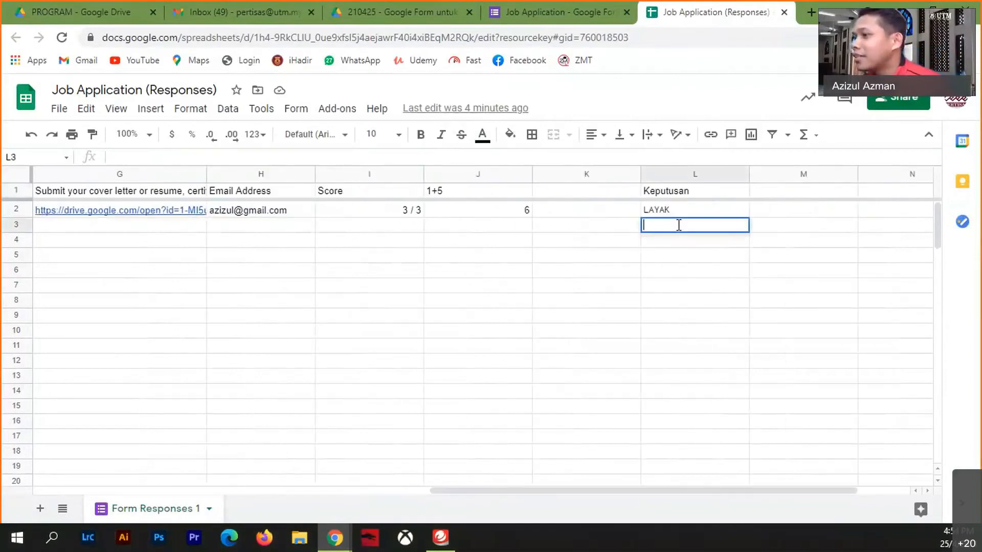
{"action": "left_click", "coordinate": [686, 210]}
{"action": "double_click", "coordinate": [687, 210]}
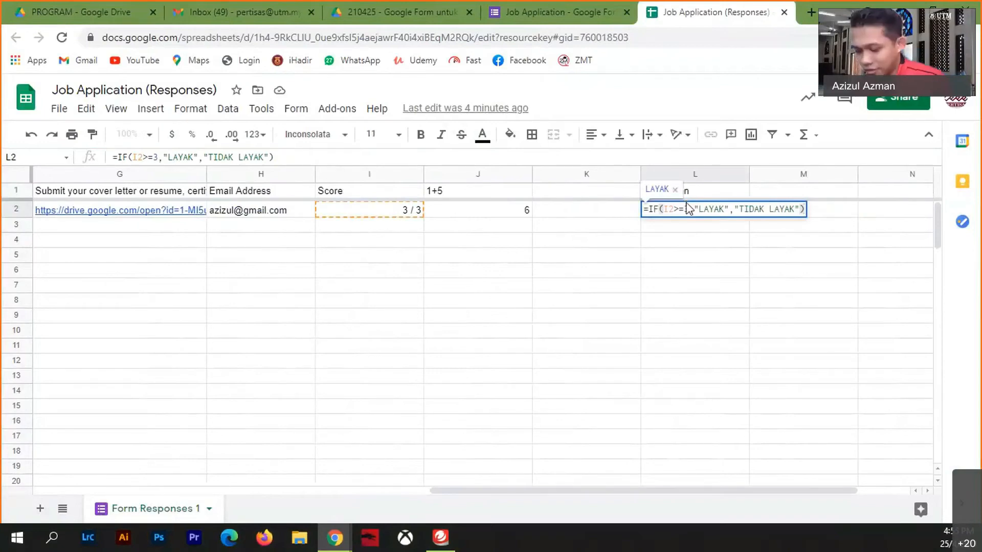
{"action": "key", "text": "Return"}
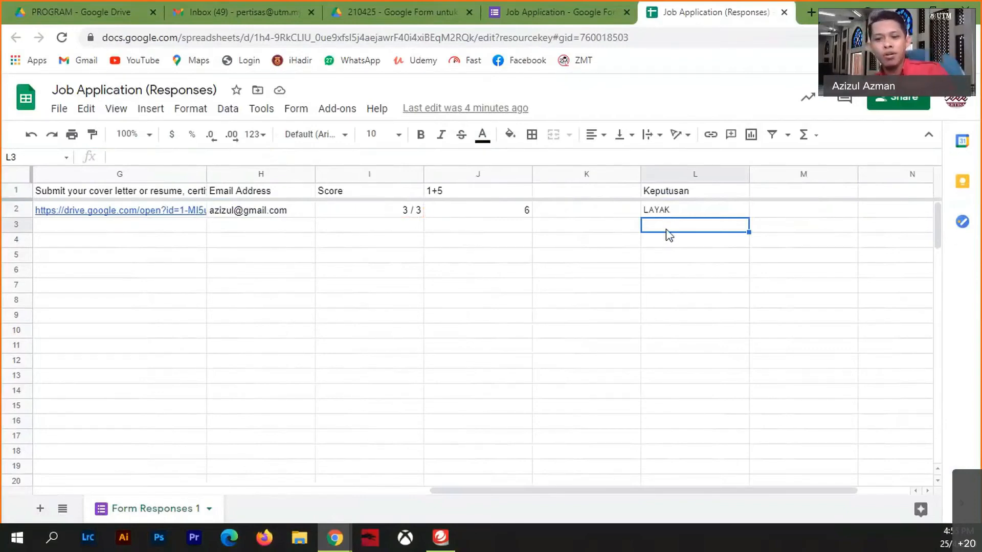
{"action": "left_click", "coordinate": [731, 211]}
{"action": "left_click_drag", "start_coordinate": [749, 220], "coordinate": [749, 441]}
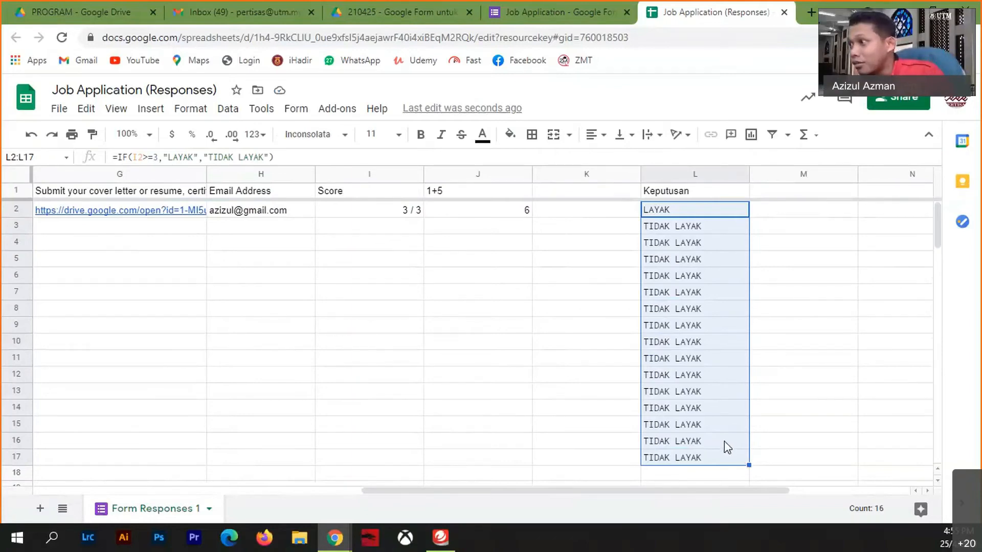
- Delete the filled formulas from L3:L17, leaving LAYAK only in L2
{"action": "left_click", "coordinate": [791, 359]}
{"action": "left_click_drag", "start_coordinate": [670, 227], "coordinate": [697, 464]}
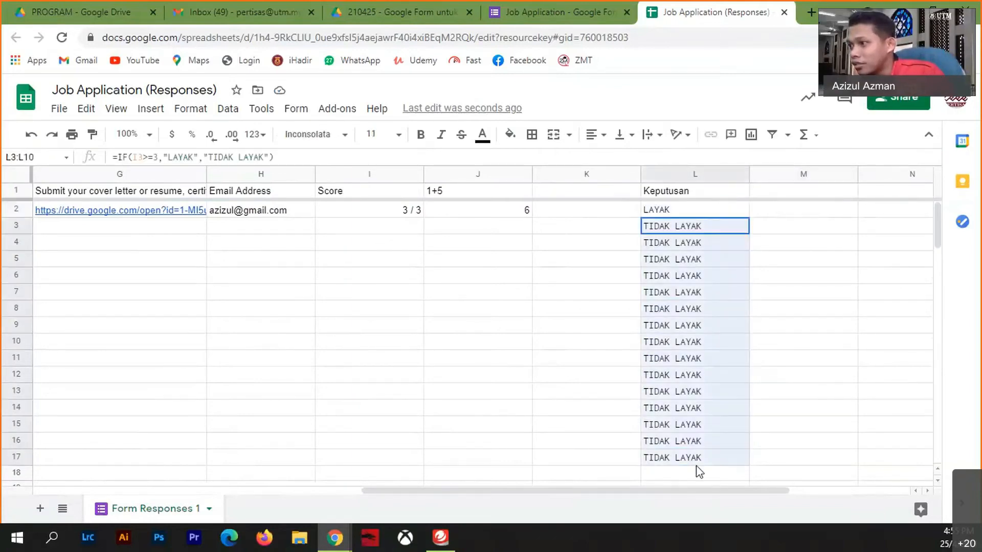
{"action": "key", "text": "Delete"}
{"action": "left_click", "coordinate": [767, 394]}
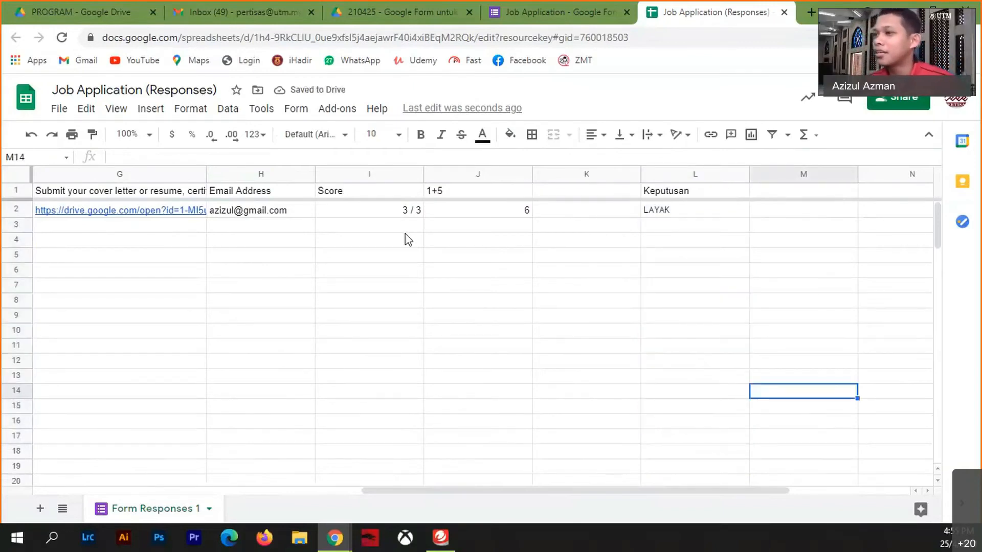
{"action": "left_click", "coordinate": [48, 228]}
{"action": "left_click_drag", "start_coordinate": [48, 228], "coordinate": [671, 232]}
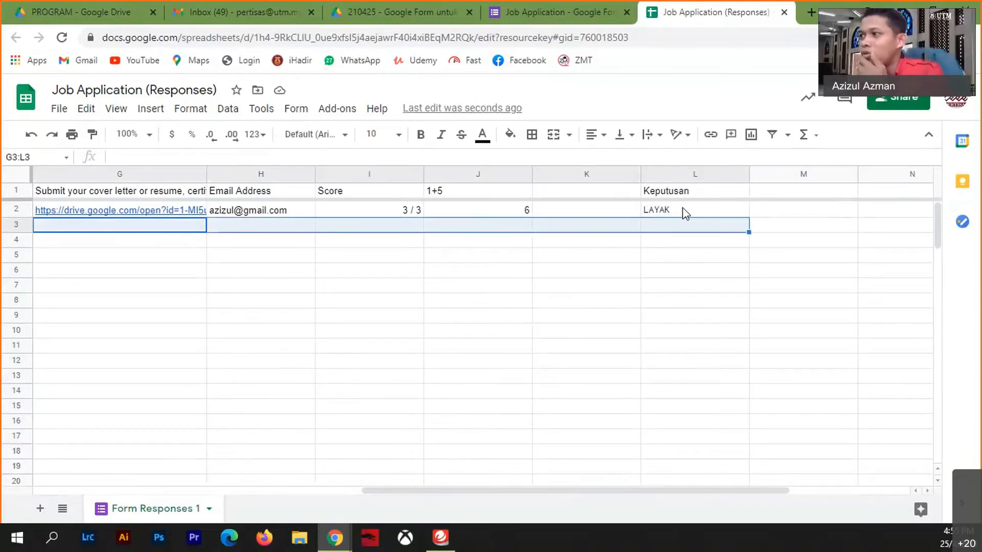
{"action": "left_click", "coordinate": [677, 210]}
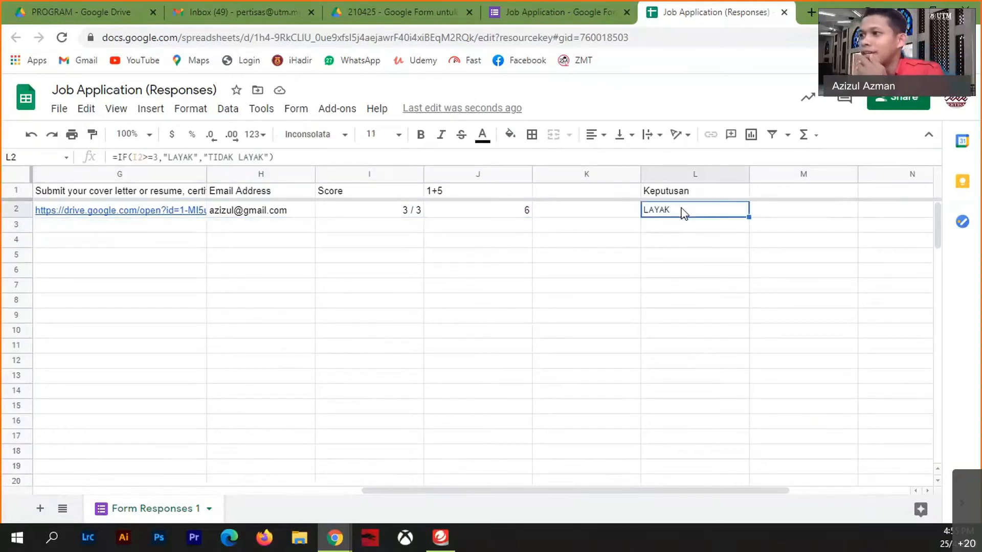
- Switch copyDown ON with row 2 as master formula row and Keputusan pasted as values, then save
{"action": "left_click", "coordinate": [336, 109]}
{"action": "mouse_move", "coordinate": [377, 174]}
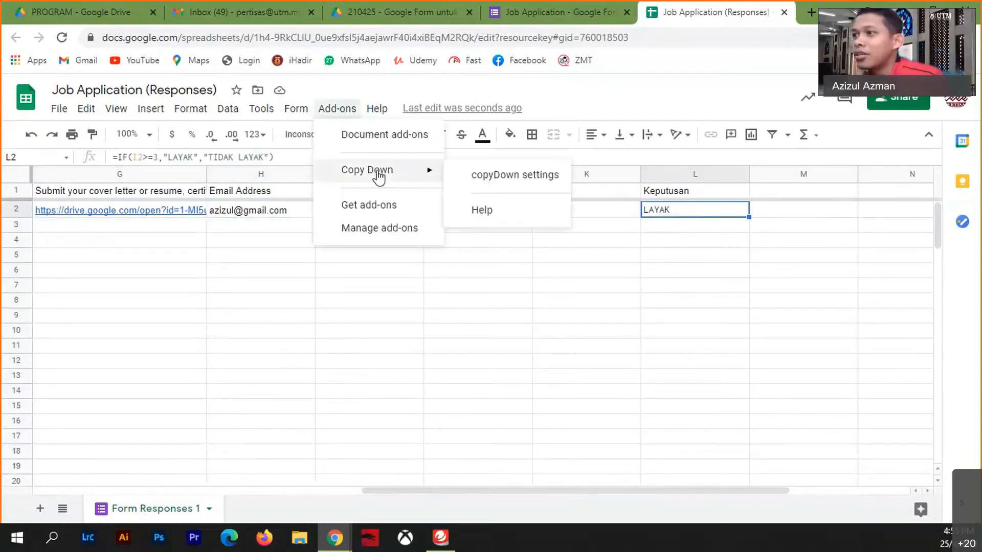
{"action": "left_click", "coordinate": [515, 176]}
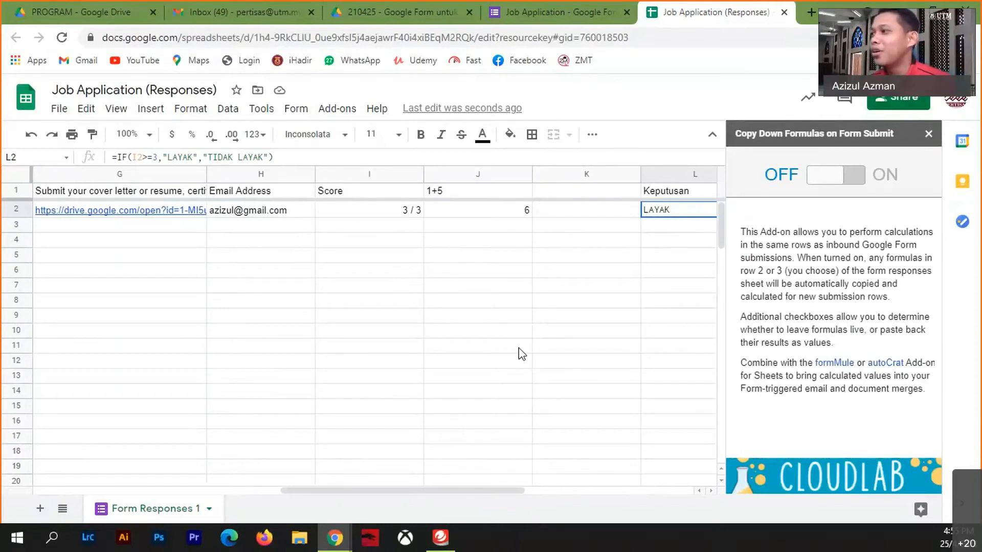
{"action": "left_click", "coordinate": [828, 179]}
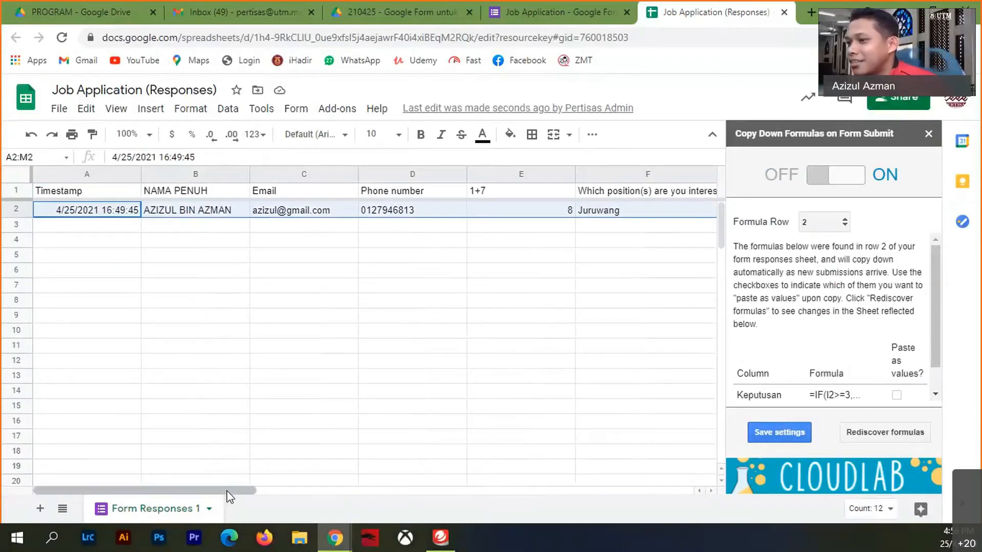
{"action": "left_click_drag", "start_coordinate": [226, 490], "coordinate": [585, 485]}
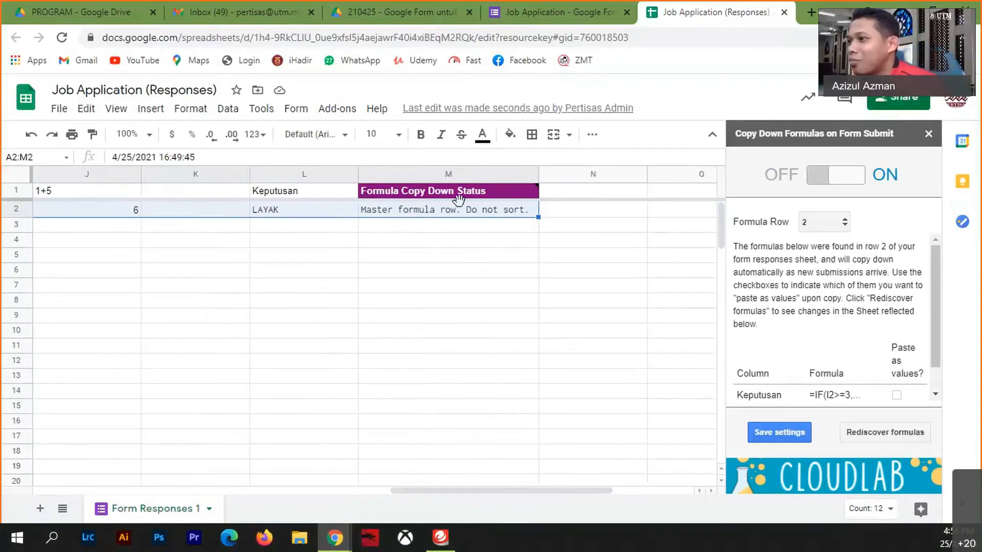
{"action": "left_click", "coordinate": [789, 434]}
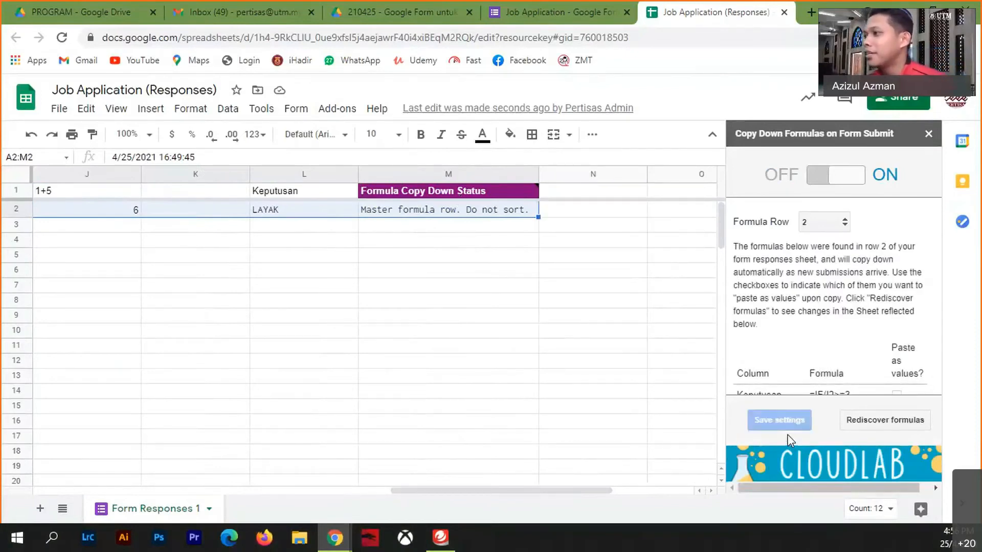
{"action": "scroll", "coordinate": [888, 357], "scroll_direction": "down", "scroll_amount": 1}
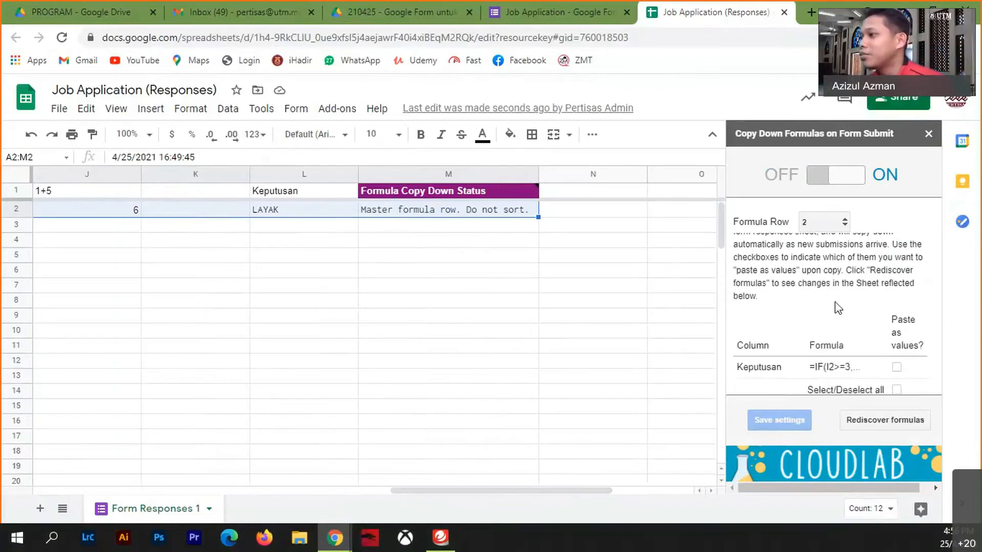
{"action": "left_click", "coordinate": [897, 367]}
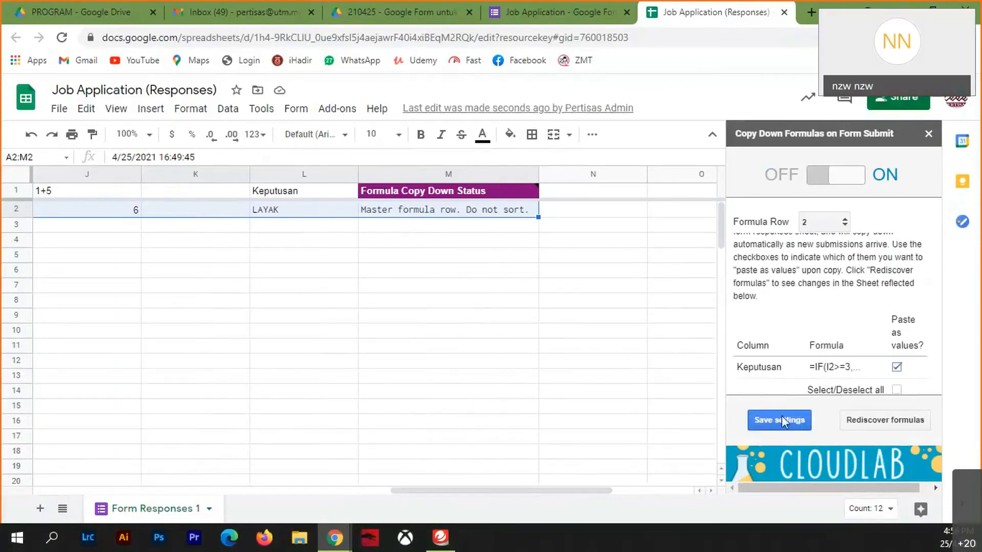
{"action": "left_click", "coordinate": [783, 416]}
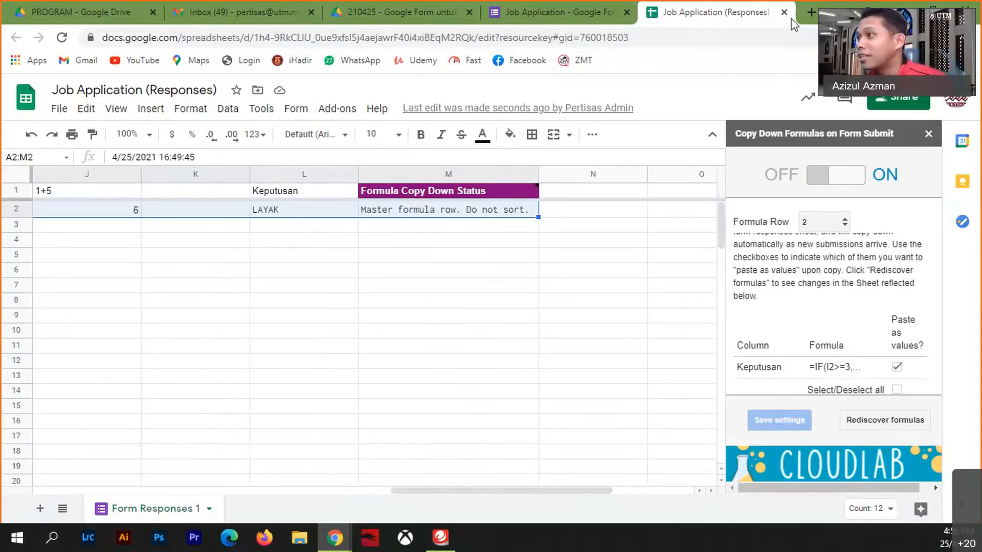
{"action": "left_click", "coordinate": [928, 133]}
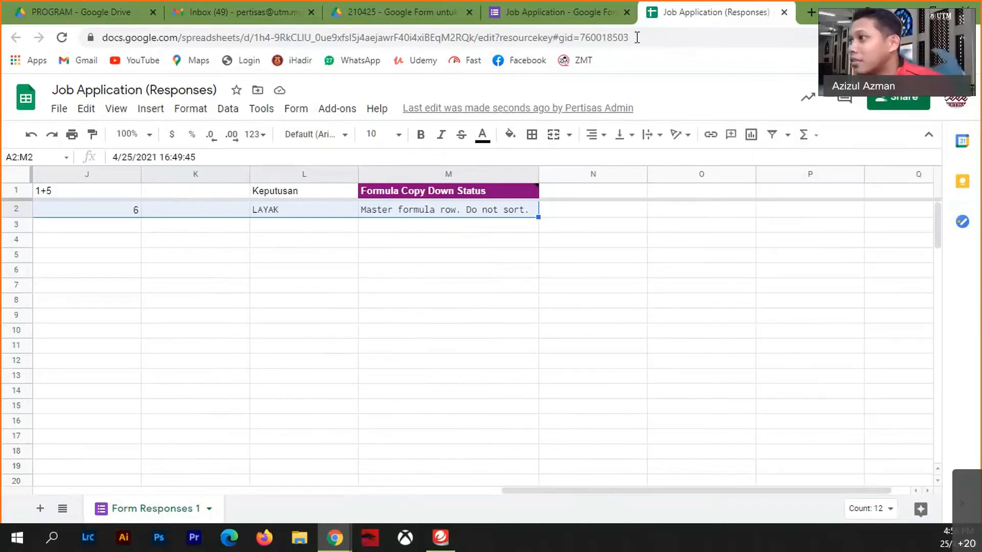
- Preview the live Job Application form, then close the 'You've already responded' tab
{"action": "left_click", "coordinate": [588, 12]}
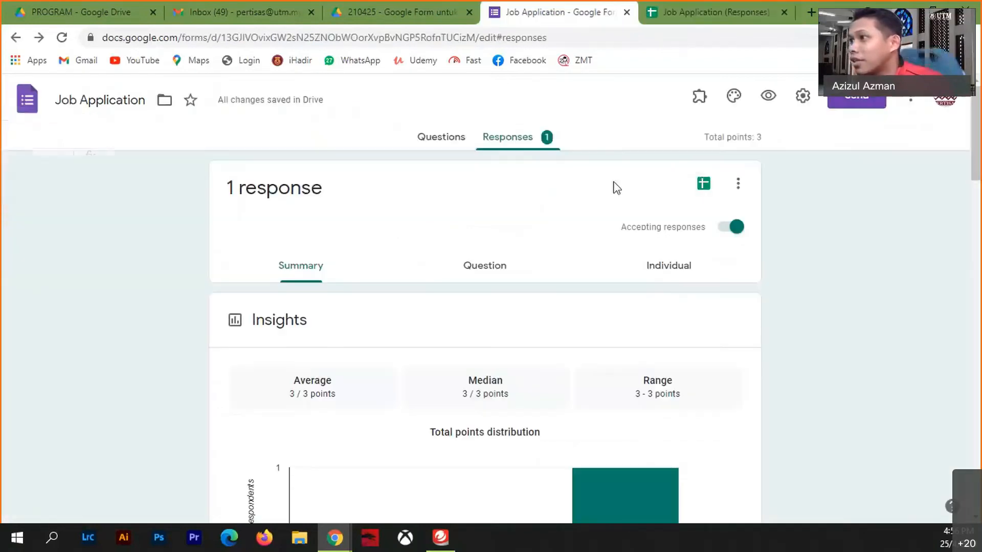
{"action": "left_click", "coordinate": [768, 101]}
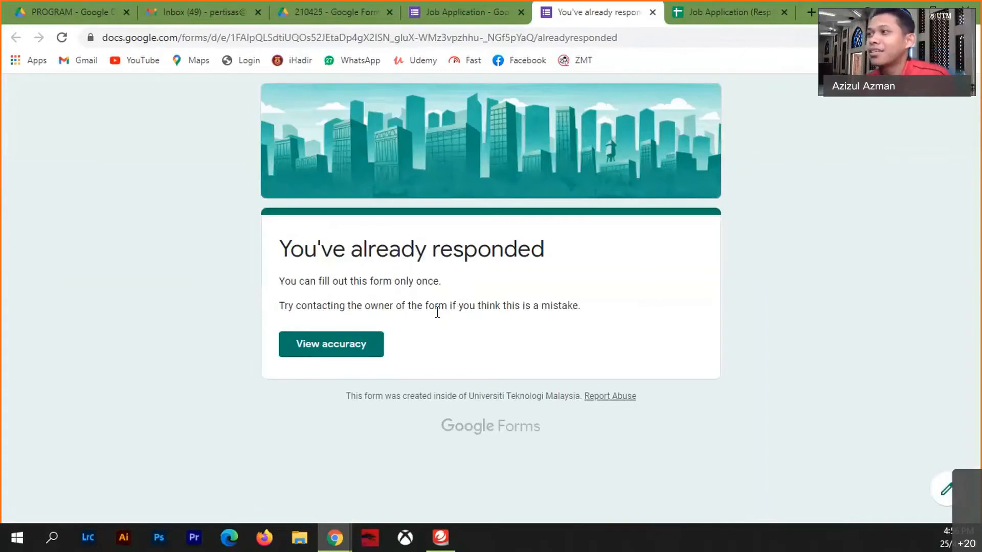
{"action": "left_click", "coordinate": [653, 12]}
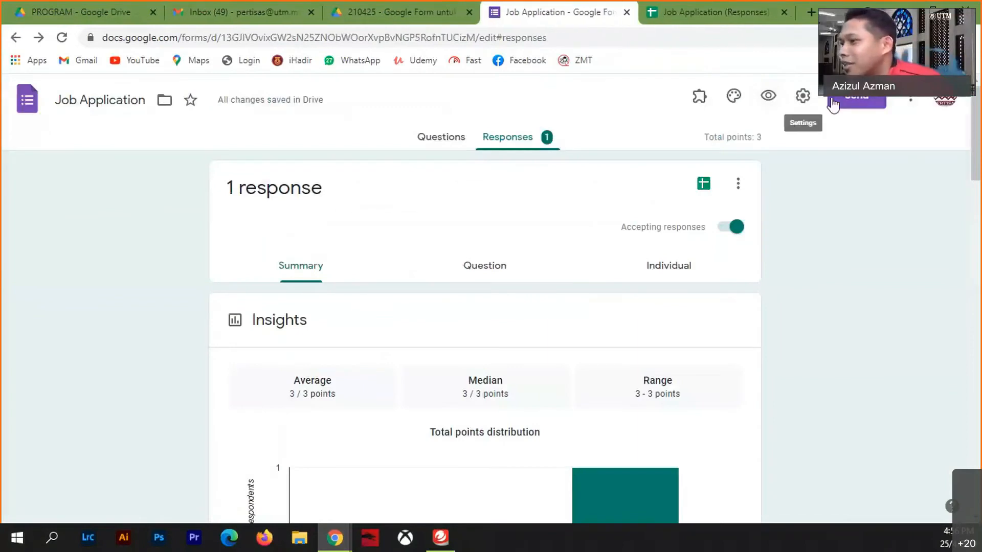
- Uncheck 'Limit to 1 response' in the form settings and save the change
{"action": "left_click", "coordinate": [802, 96]}
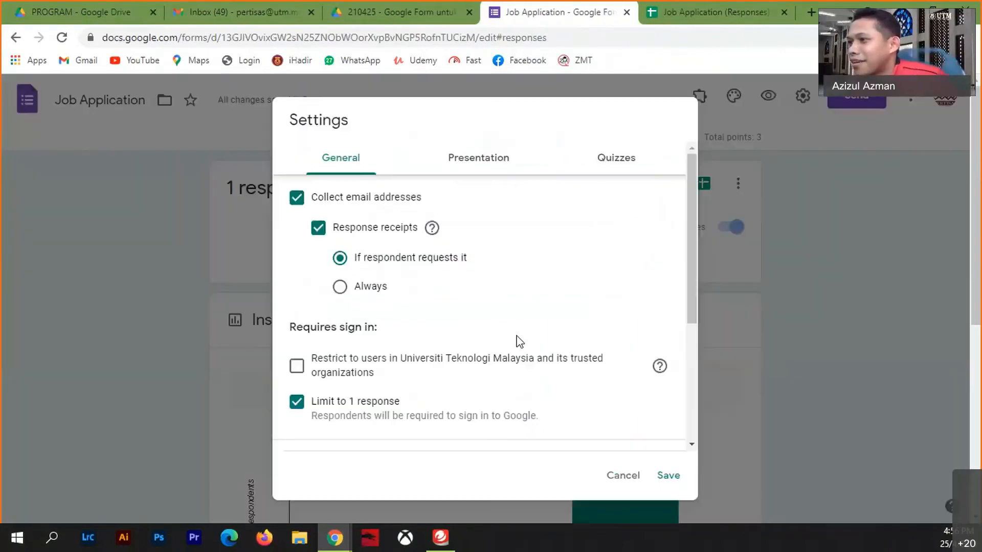
{"action": "left_click", "coordinate": [297, 403]}
{"action": "scroll", "coordinate": [504, 362], "scroll_direction": "down", "scroll_amount": 4}
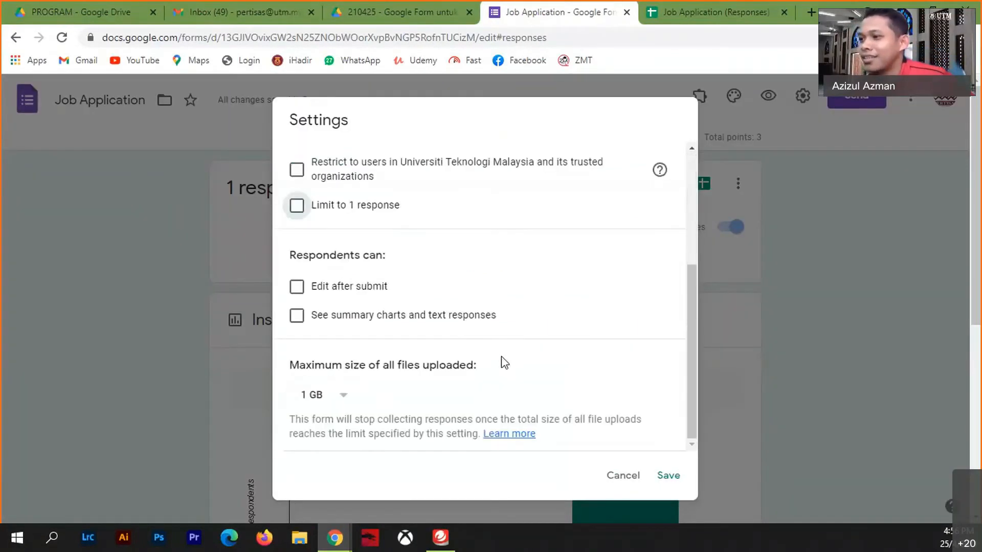
{"action": "left_click", "coordinate": [669, 476]}
{"action": "left_click", "coordinate": [440, 137]}
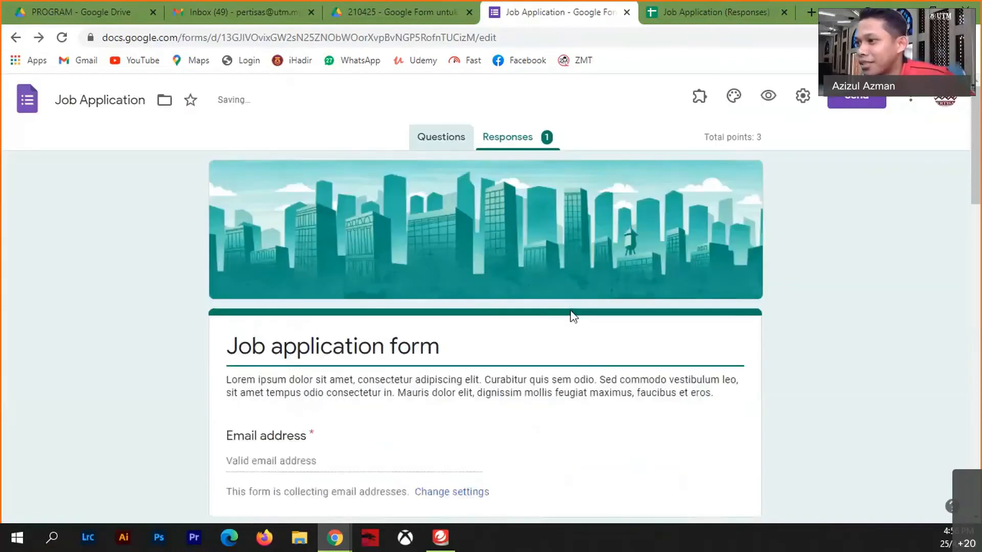
- Make the file upload and positions questions optional
{"action": "scroll", "coordinate": [522, 385], "scroll_direction": "down", "scroll_amount": 10}
{"action": "scroll", "coordinate": [516, 387], "scroll_direction": "down", "scroll_amount": 5}
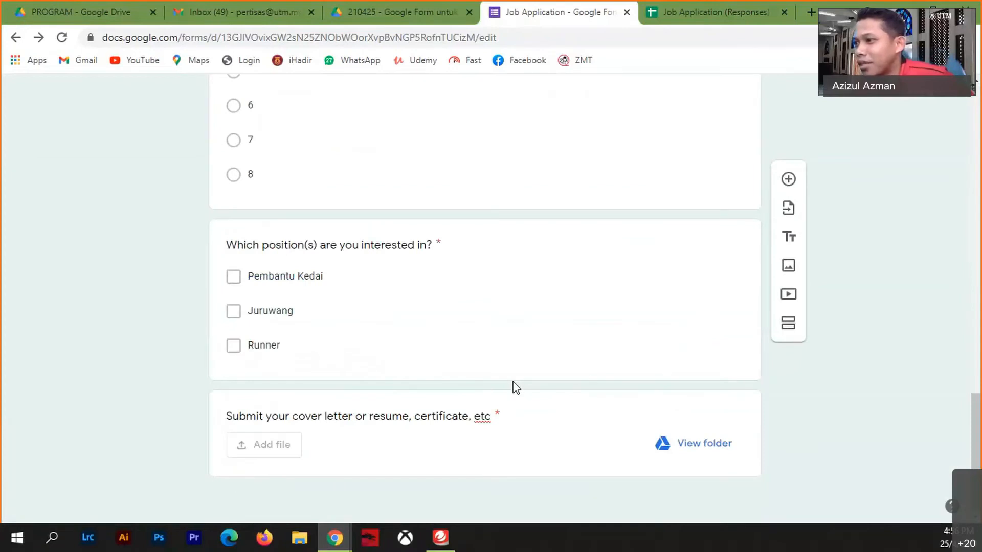
{"action": "left_click", "coordinate": [553, 451]}
{"action": "left_click", "coordinate": [699, 454]}
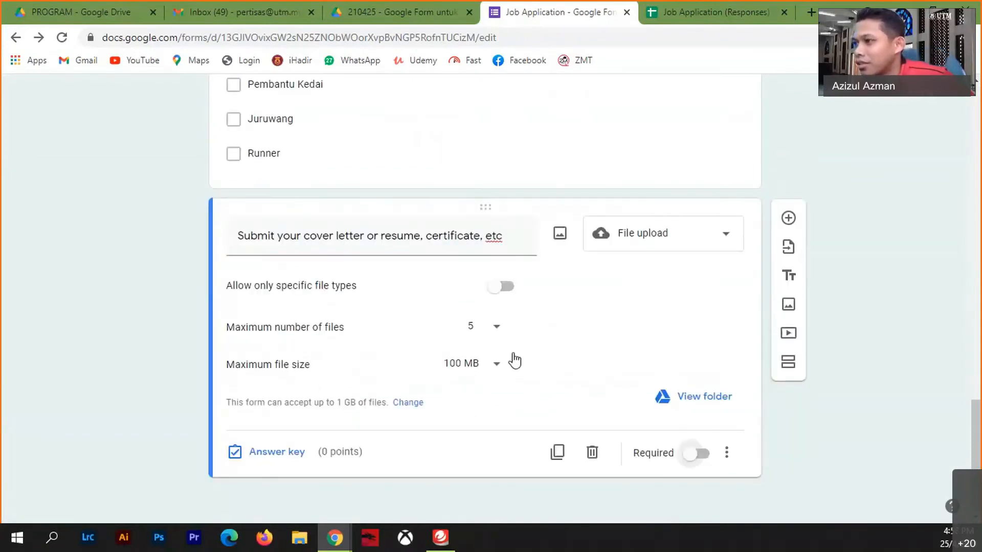
{"action": "scroll", "coordinate": [489, 412], "scroll_direction": "up", "scroll_amount": 8}
{"action": "scroll", "coordinate": [488, 413], "scroll_direction": "down", "scroll_amount": 4}
{"action": "left_click", "coordinate": [502, 385]}
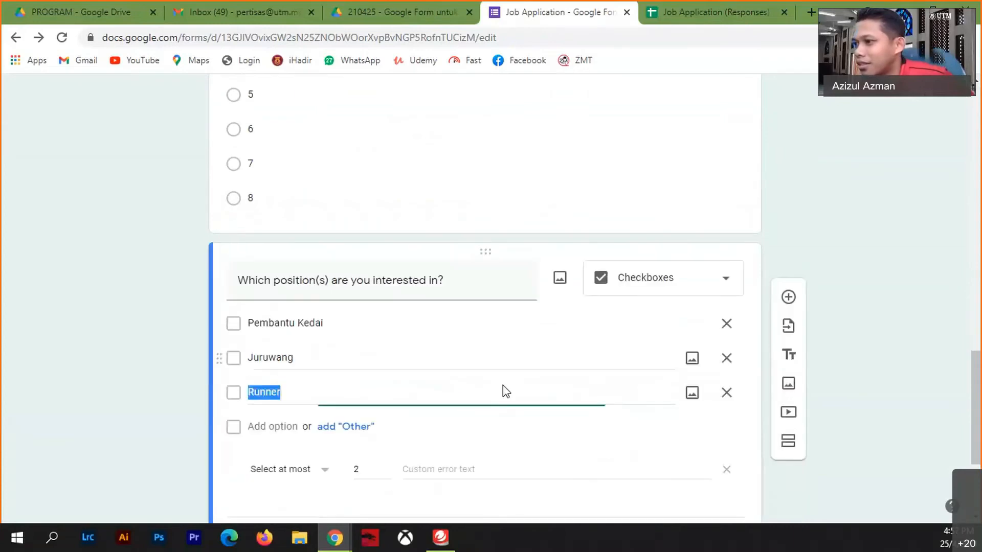
{"action": "scroll", "coordinate": [621, 420], "scroll_direction": "down", "scroll_amount": 4}
{"action": "left_click", "coordinate": [700, 357]}
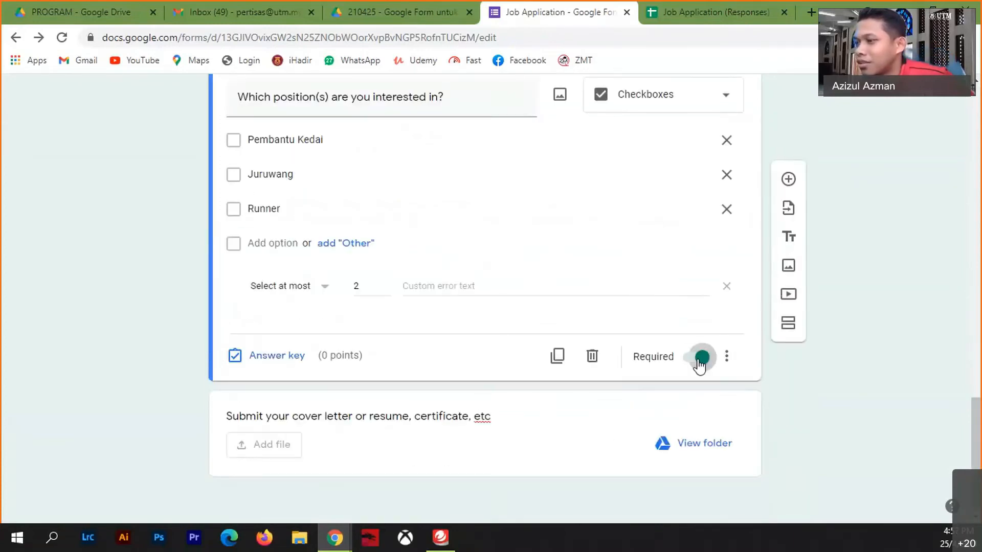
- Delete the Email short-answer question from the form
{"action": "scroll", "coordinate": [500, 324], "scroll_direction": "up", "scroll_amount": 8}
{"action": "scroll", "coordinate": [500, 324], "scroll_direction": "up", "scroll_amount": 10}
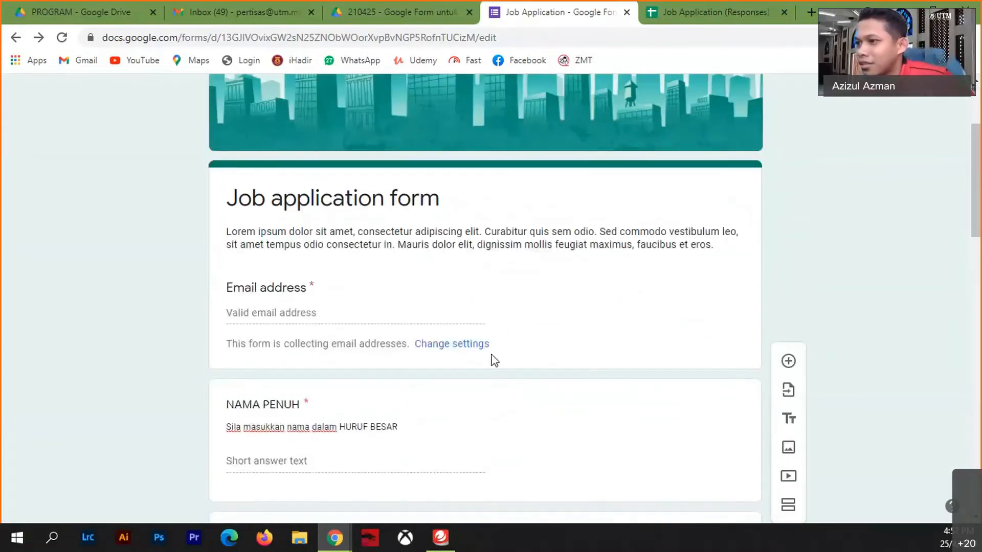
{"action": "scroll", "coordinate": [493, 358], "scroll_direction": "down", "scroll_amount": 4}
{"action": "scroll", "coordinate": [497, 235], "scroll_direction": "up", "scroll_amount": 4}
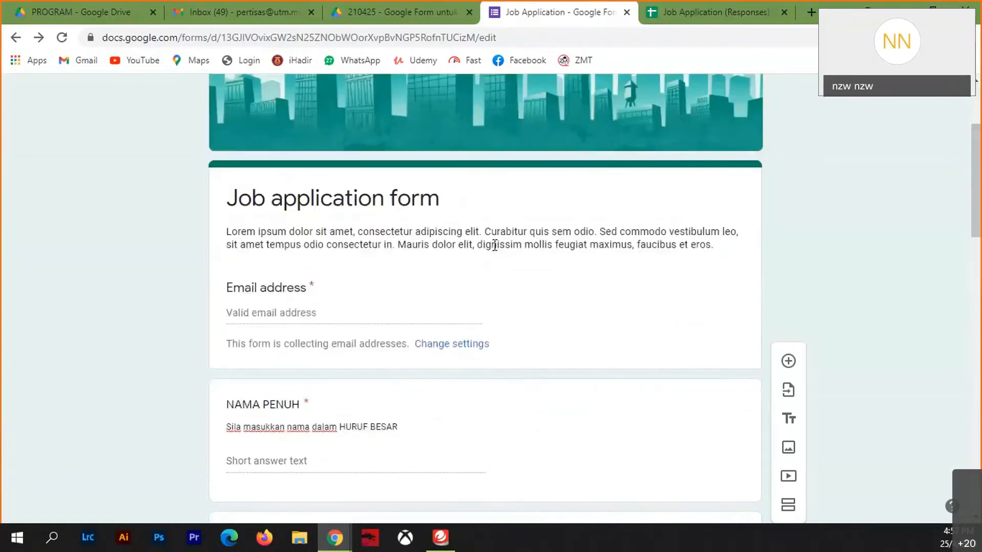
{"action": "scroll", "coordinate": [450, 332], "scroll_direction": "down", "scroll_amount": 4}
{"action": "left_click", "coordinate": [443, 346]}
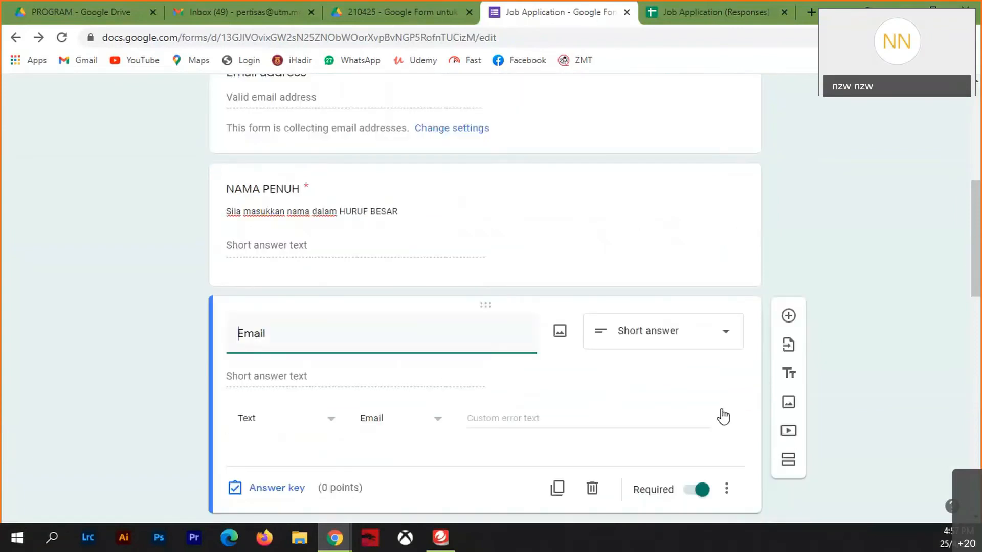
{"action": "left_click", "coordinate": [595, 490]}
{"action": "scroll", "coordinate": [425, 366], "scroll_direction": "down", "scroll_amount": 4}
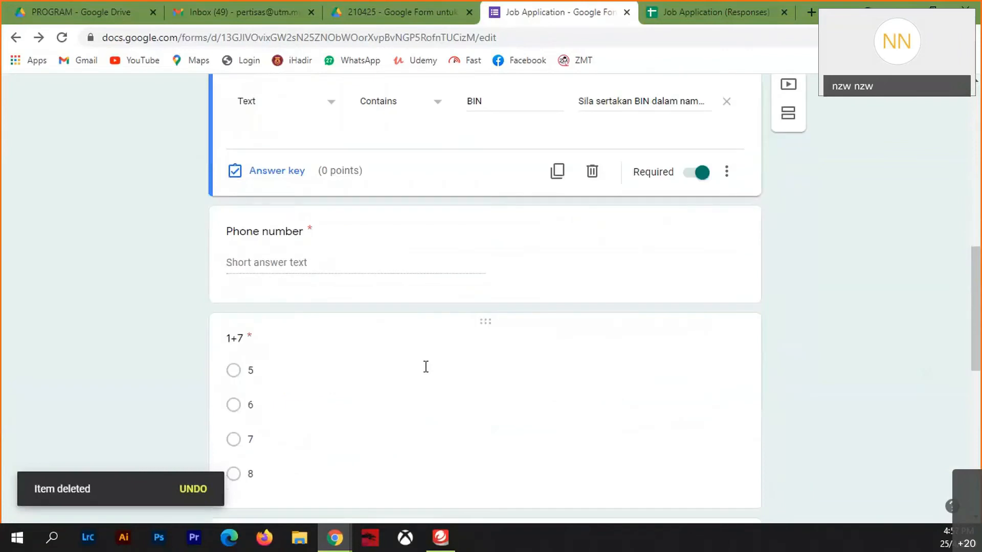
{"action": "scroll", "coordinate": [428, 373], "scroll_direction": "up", "scroll_amount": 4}
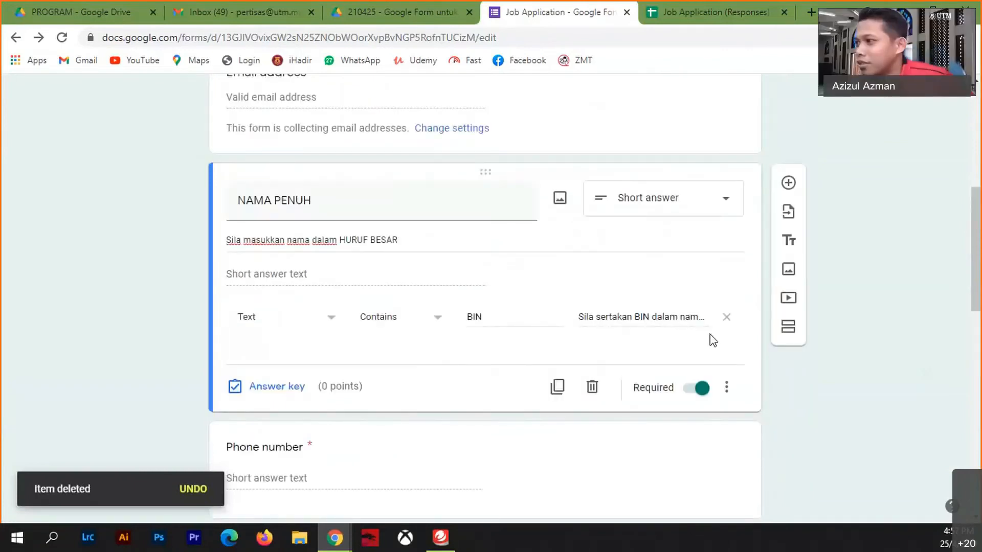
- Remove the BIN text-validation rule from the NAMA PENUH question
{"action": "left_click", "coordinate": [726, 317]}
{"action": "scroll", "coordinate": [512, 424], "scroll_direction": "down", "scroll_amount": 4}
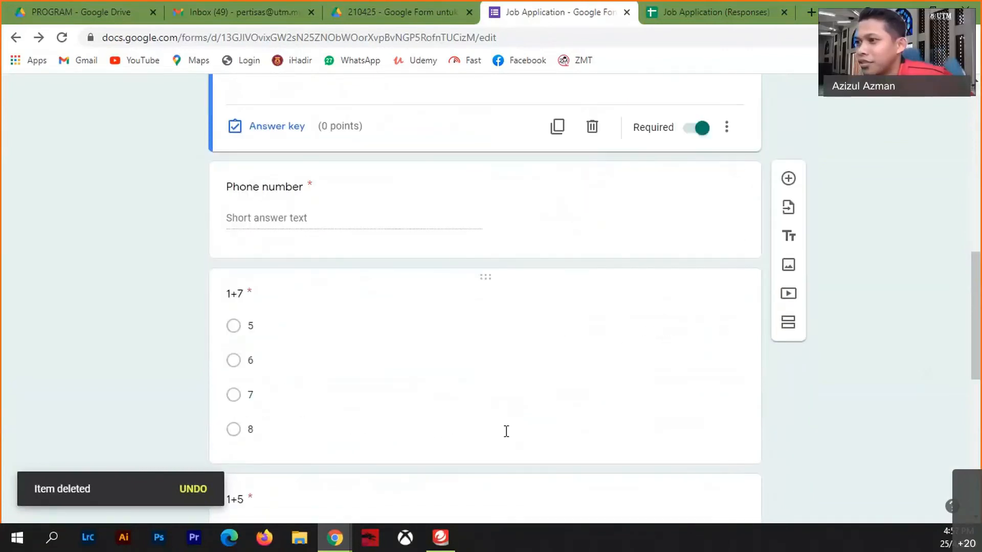
{"action": "left_click", "coordinate": [441, 246]}
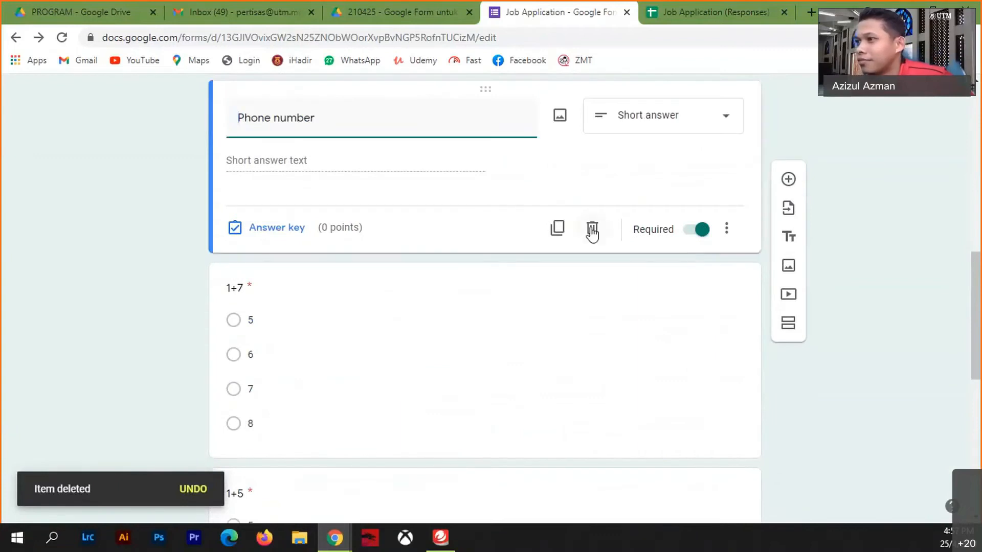
{"action": "scroll", "coordinate": [570, 370], "scroll_direction": "down", "scroll_amount": 2}
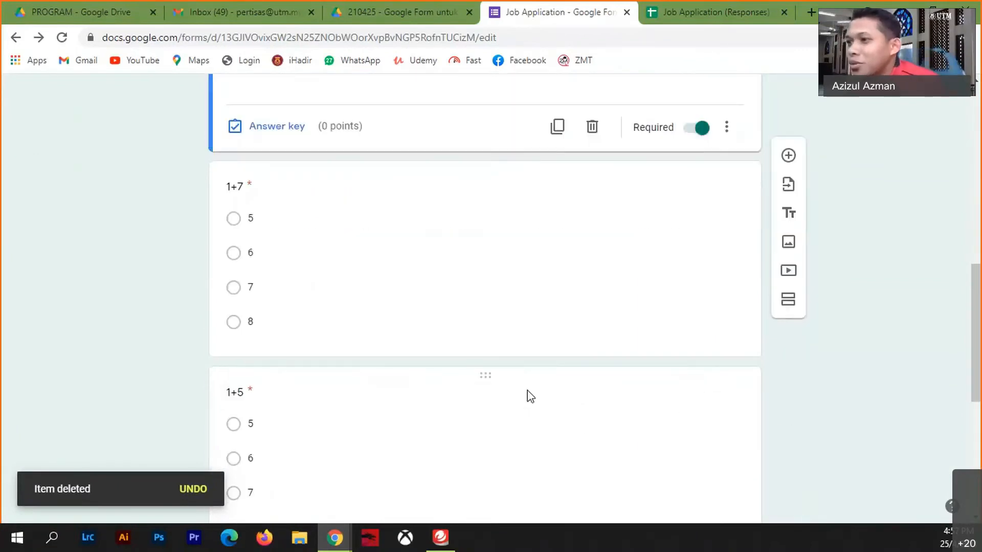
{"action": "scroll", "coordinate": [388, 414], "scroll_direction": "down", "scroll_amount": 4}
{"action": "scroll", "coordinate": [440, 435], "scroll_direction": "down", "scroll_amount": 3}
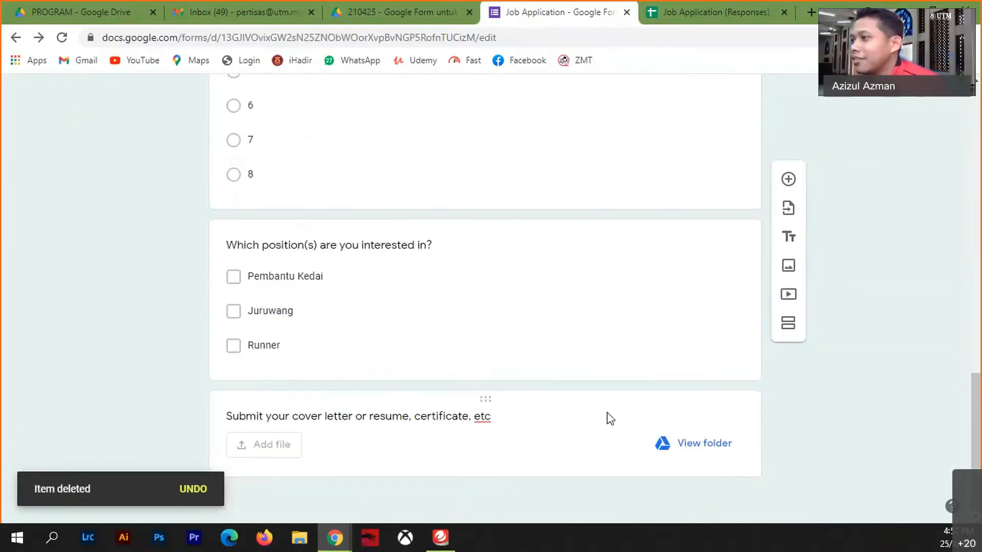
{"action": "scroll", "coordinate": [604, 414], "scroll_direction": "up", "scroll_amount": 20}
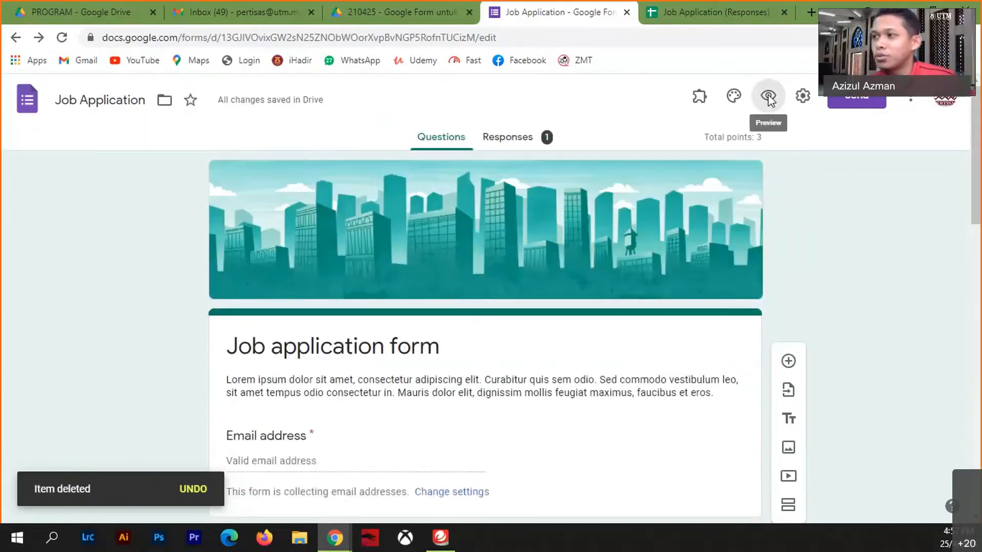
- Preview the form and enter a test email address and full name
{"action": "left_click", "coordinate": [768, 96]}
{"action": "scroll", "coordinate": [369, 330], "scroll_direction": "down", "scroll_amount": 4}
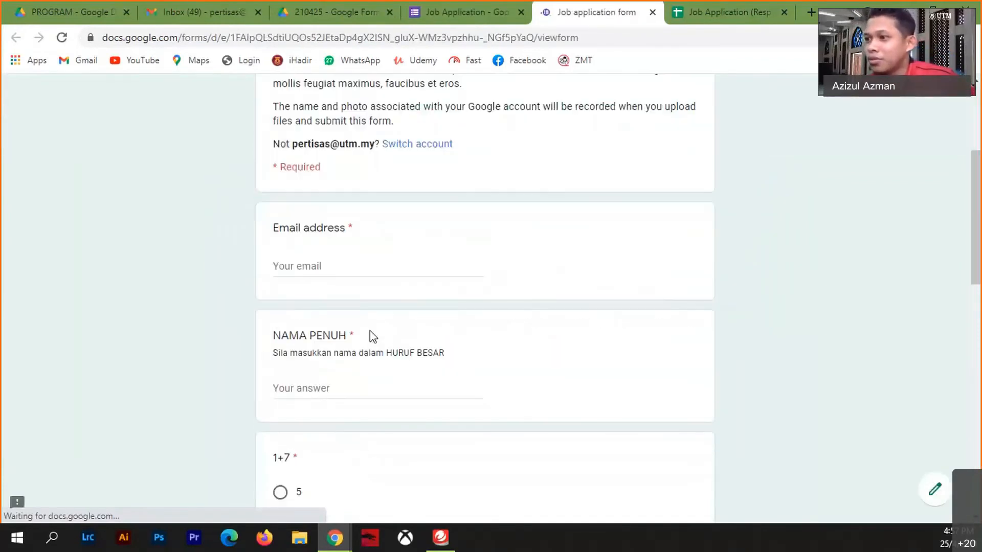
{"action": "left_click", "coordinate": [325, 268]}
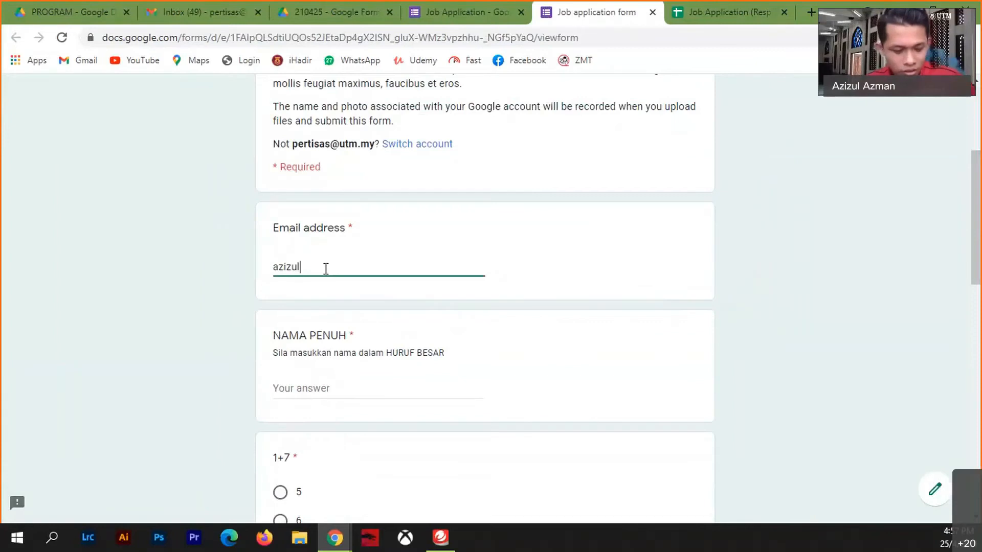
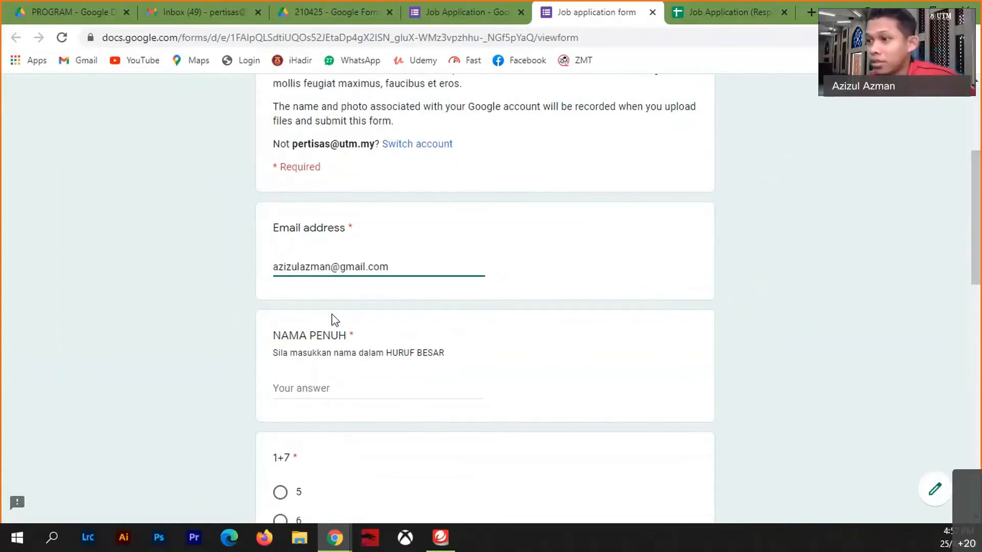
{"action": "left_click", "coordinate": [302, 391]}
{"action": "type", "text": "AZIZUL"}
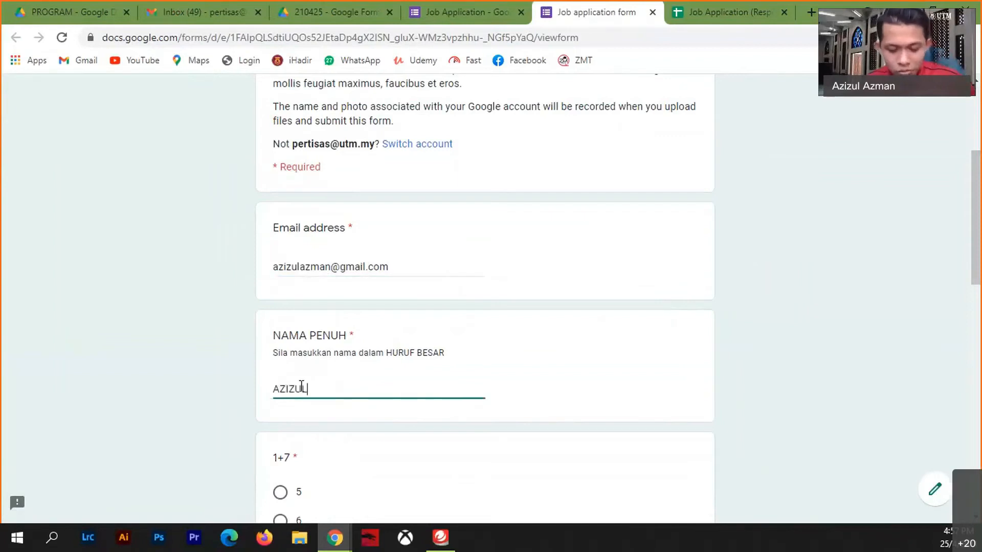
{"action": "type", "text": " BIN"}
{"action": "scroll", "coordinate": [342, 404], "scroll_direction": "down", "scroll_amount": 4}
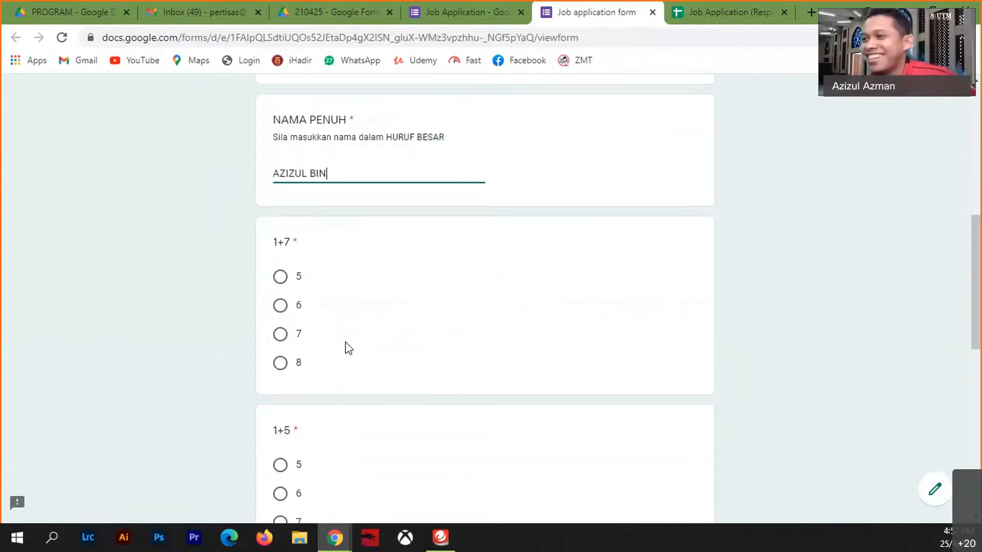
{"action": "left_click", "coordinate": [315, 241]}
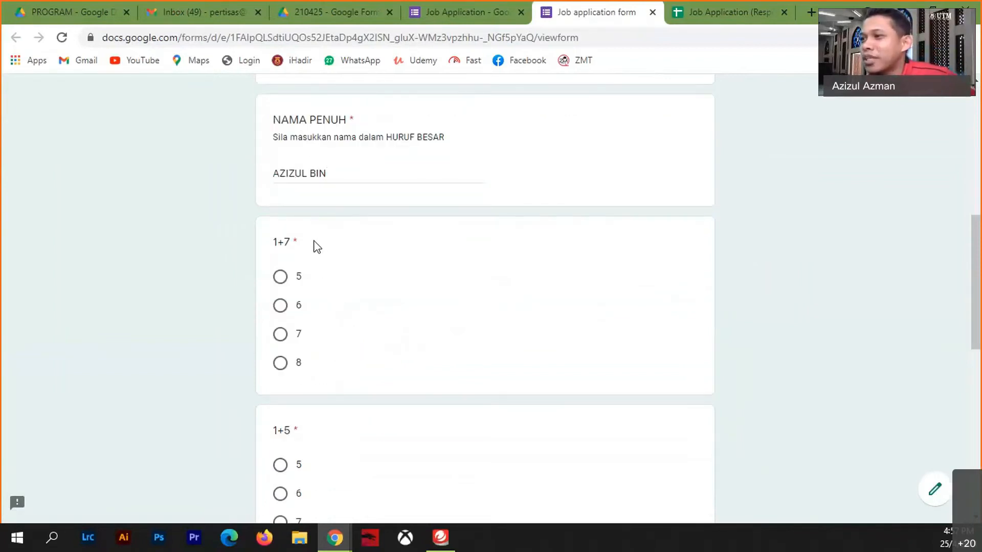
- Answer 5 for 1+7 and 6 for 1+5, then submit the response
{"action": "left_click", "coordinate": [282, 281]}
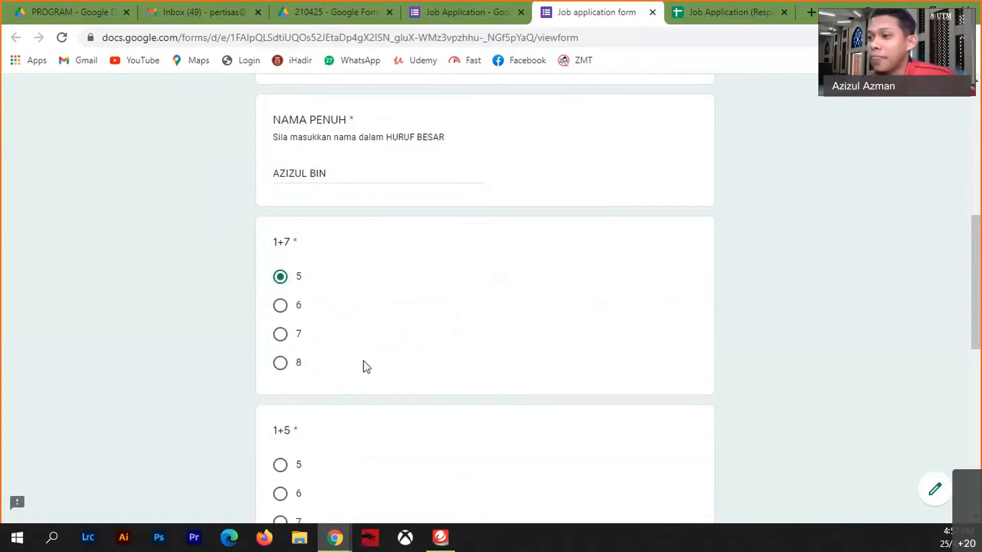
{"action": "scroll", "coordinate": [363, 368], "scroll_direction": "down", "scroll_amount": 4}
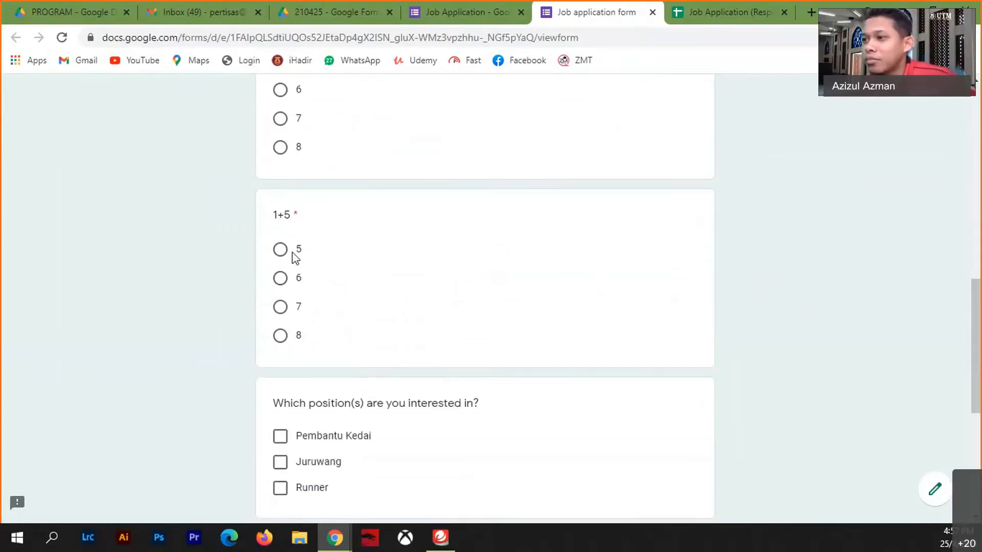
{"action": "left_click", "coordinate": [280, 279]}
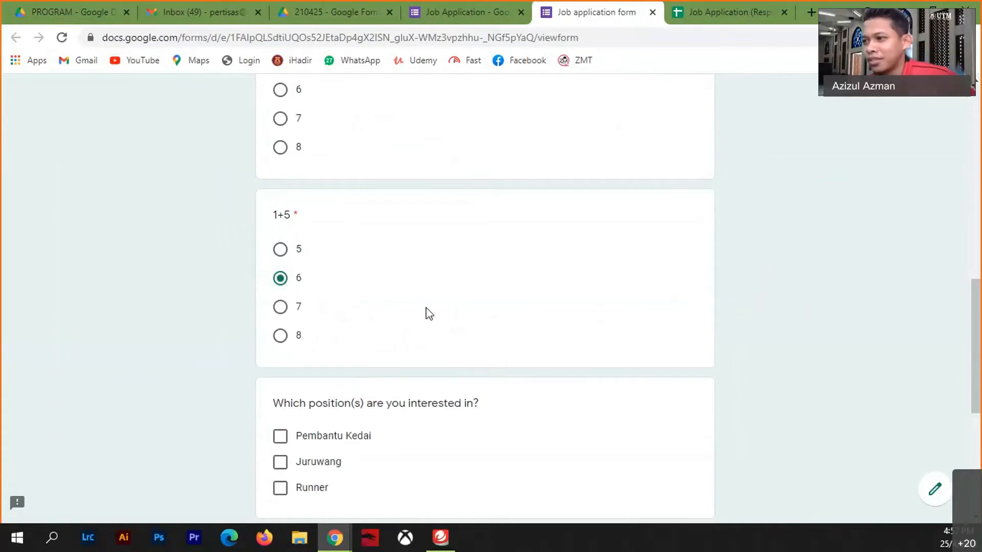
{"action": "scroll", "coordinate": [419, 308], "scroll_direction": "down", "scroll_amount": 4}
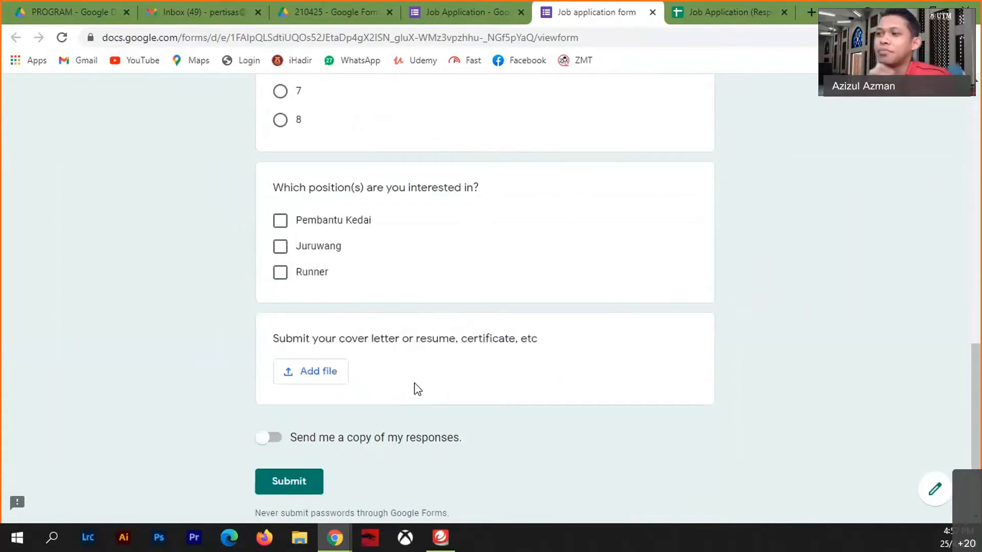
{"action": "scroll", "coordinate": [417, 388], "scroll_direction": "up", "scroll_amount": 8}
{"action": "scroll", "coordinate": [394, 427], "scroll_direction": "down", "scroll_amount": 8}
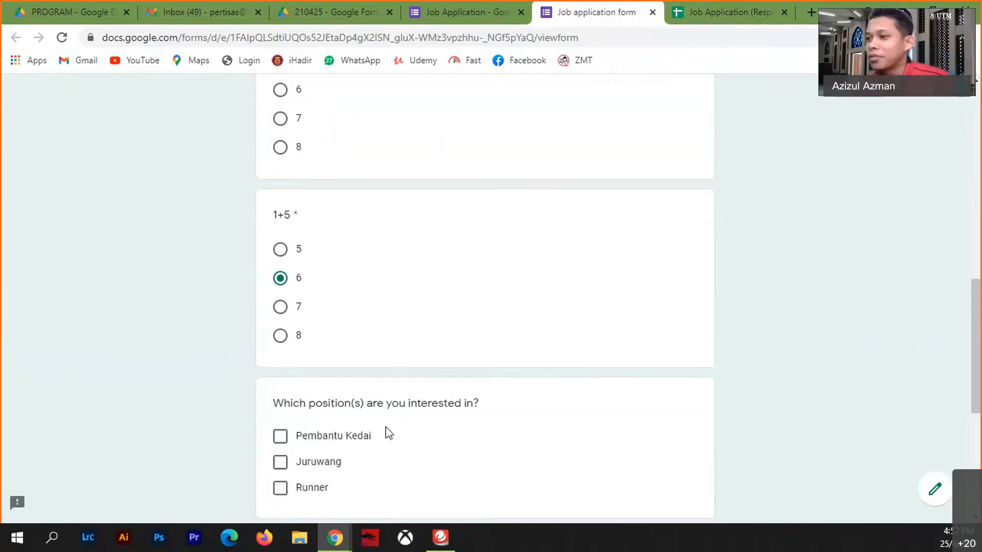
{"action": "scroll", "coordinate": [332, 409], "scroll_direction": "down", "scroll_amount": 2}
{"action": "left_click", "coordinate": [310, 377]}
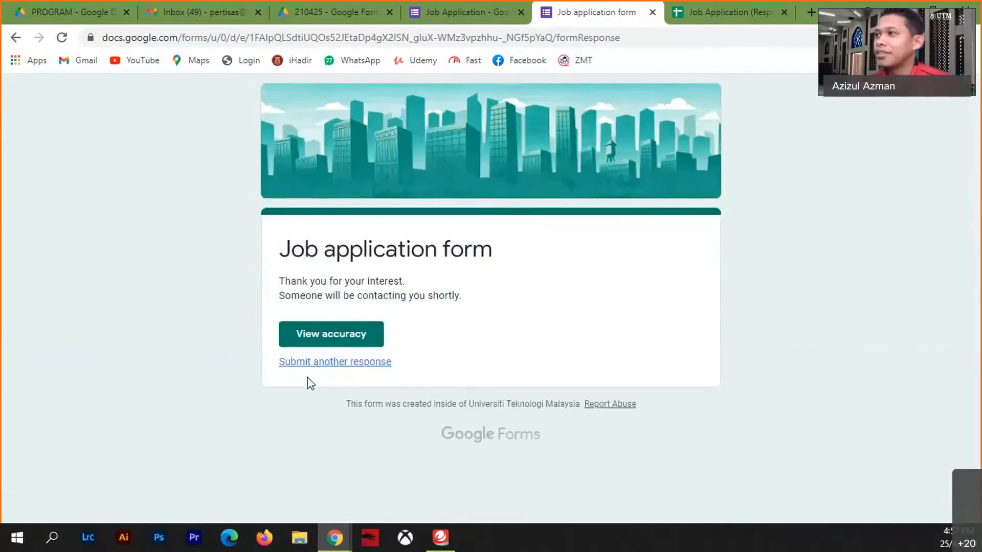
- In the Job Application (Responses) sheet, check row 3's answers for 1+7 and 1+5
{"action": "left_click", "coordinate": [717, 11]}
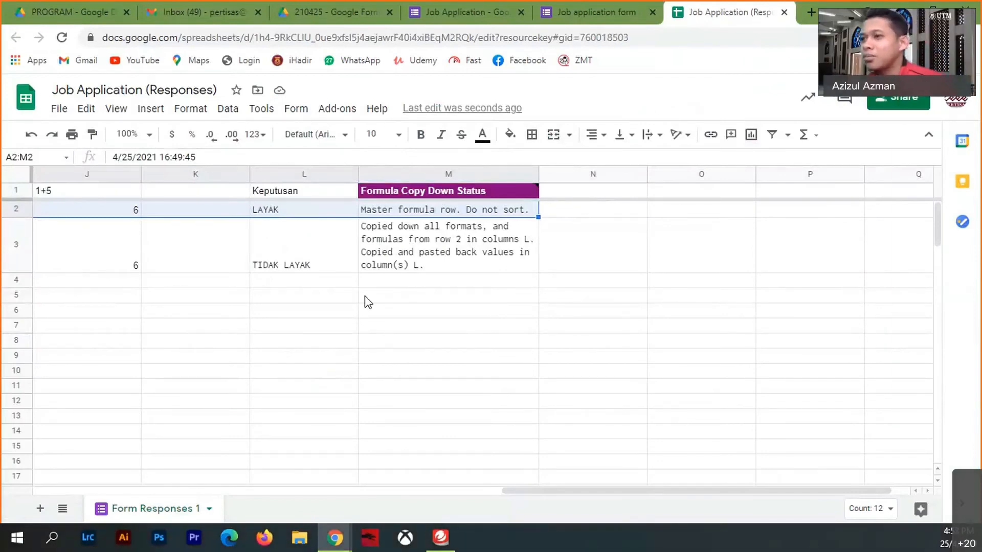
{"action": "left_click_drag", "start_coordinate": [583, 492], "coordinate": [484, 508]}
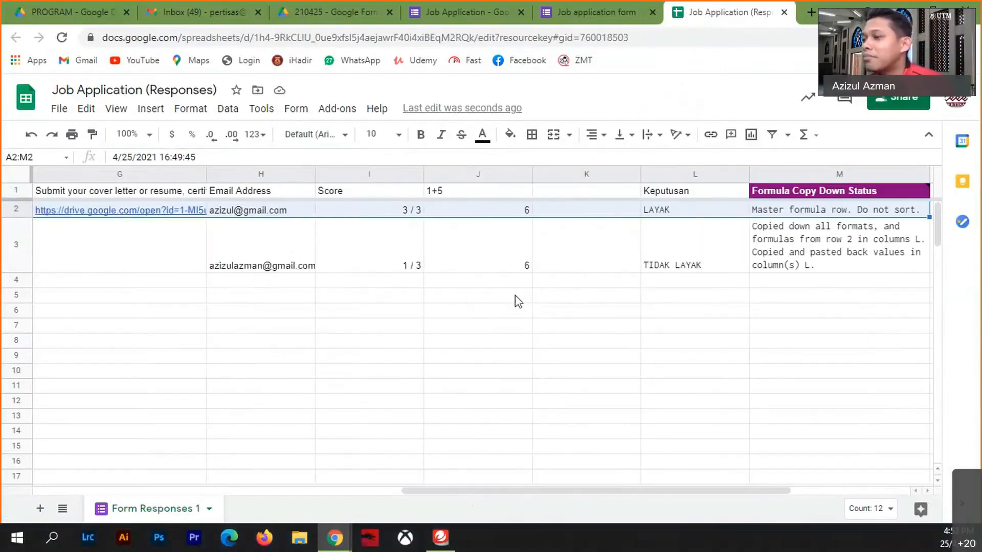
{"action": "left_click_drag", "start_coordinate": [523, 488], "coordinate": [372, 502]}
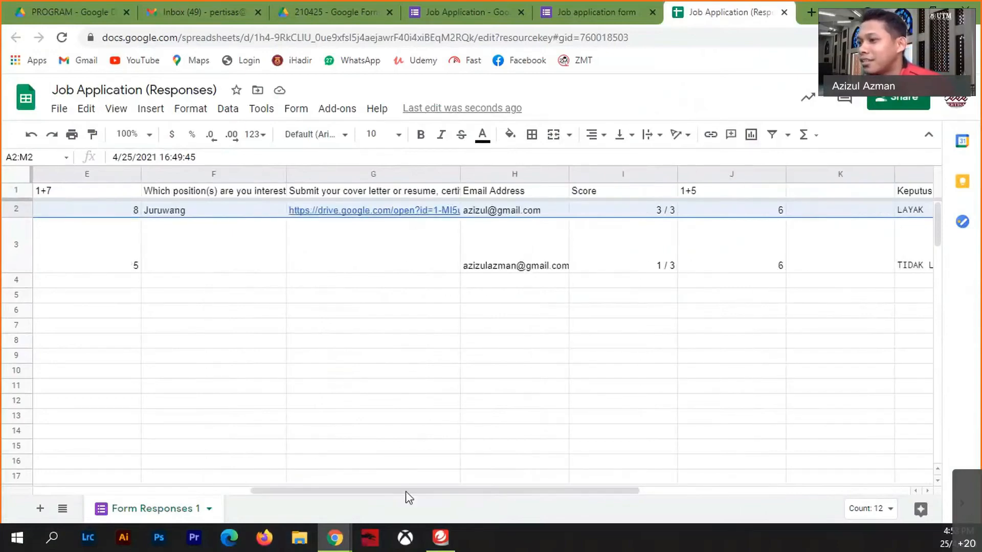
{"action": "left_click_drag", "start_coordinate": [433, 490], "coordinate": [362, 492]}
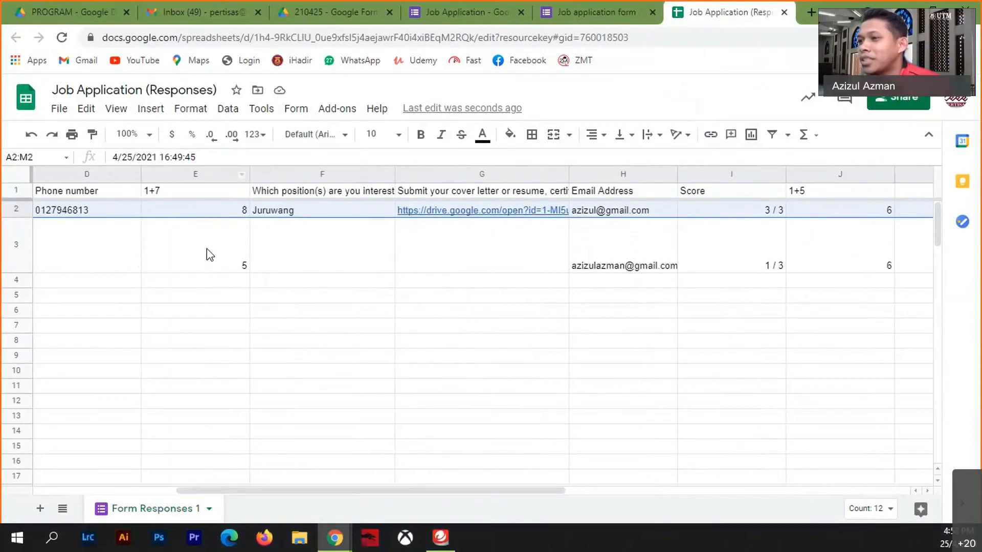
{"action": "left_click", "coordinate": [182, 264]}
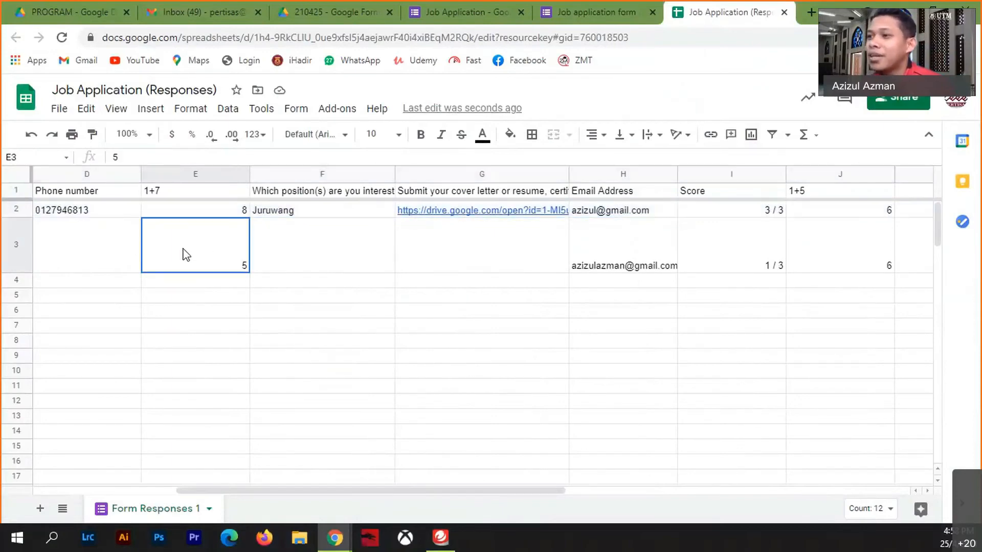
{"action": "left_click", "coordinate": [836, 251]}
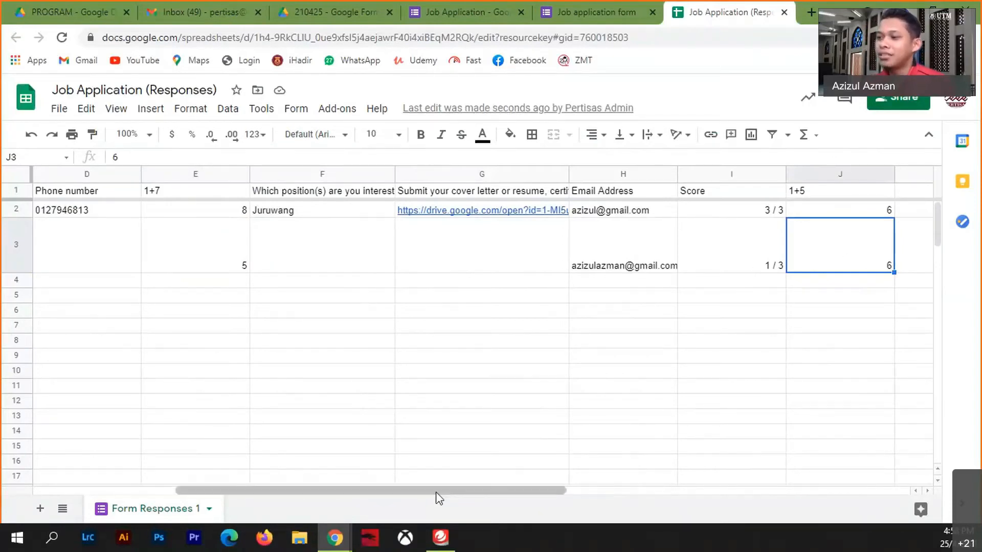
- Confirm L3 shows TIDAK LAYAK and inspect the Keputusan IF formula in L2 unchanged
{"action": "left_click_drag", "start_coordinate": [437, 491], "coordinate": [641, 485]}
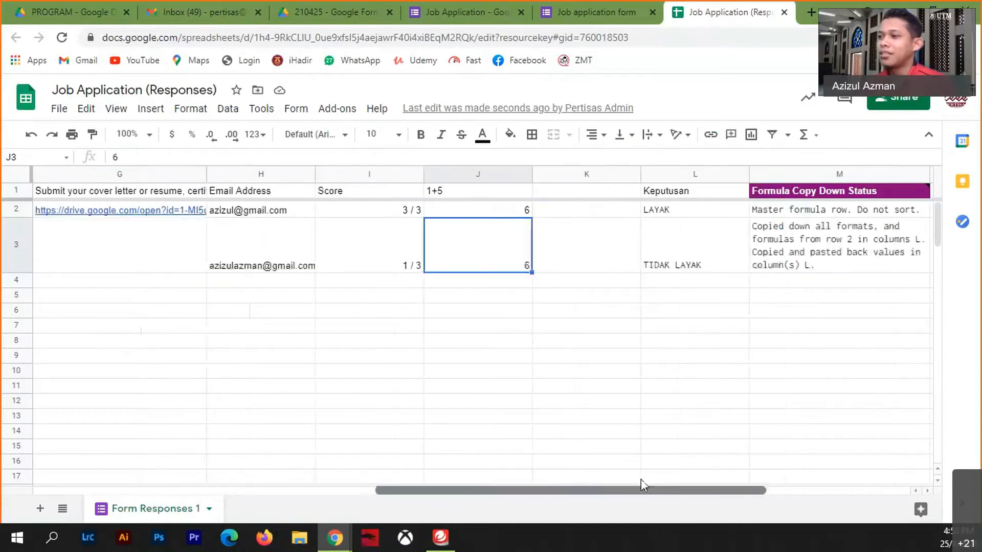
{"action": "left_click", "coordinate": [679, 269]}
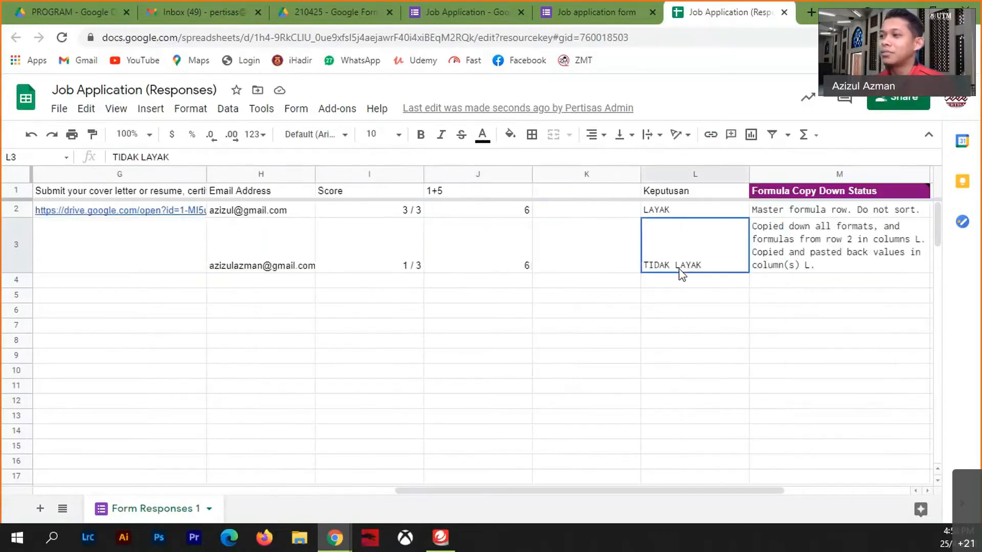
{"action": "double_click", "coordinate": [736, 210]}
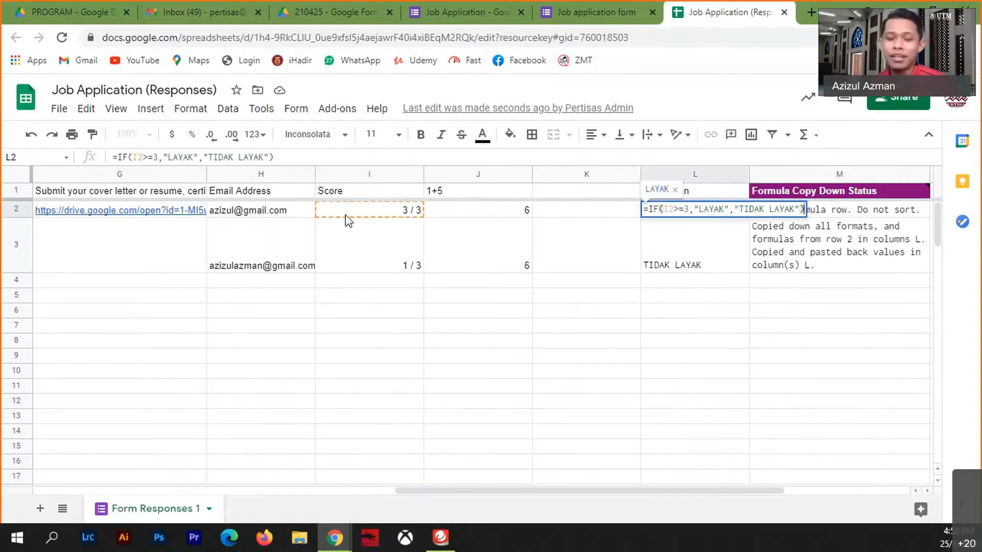
{"action": "left_click", "coordinate": [469, 383]}
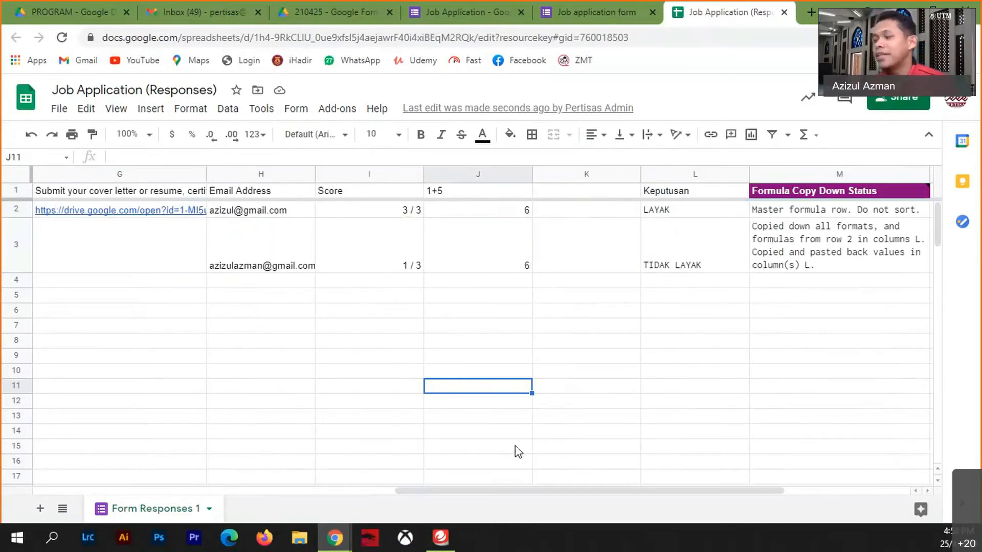
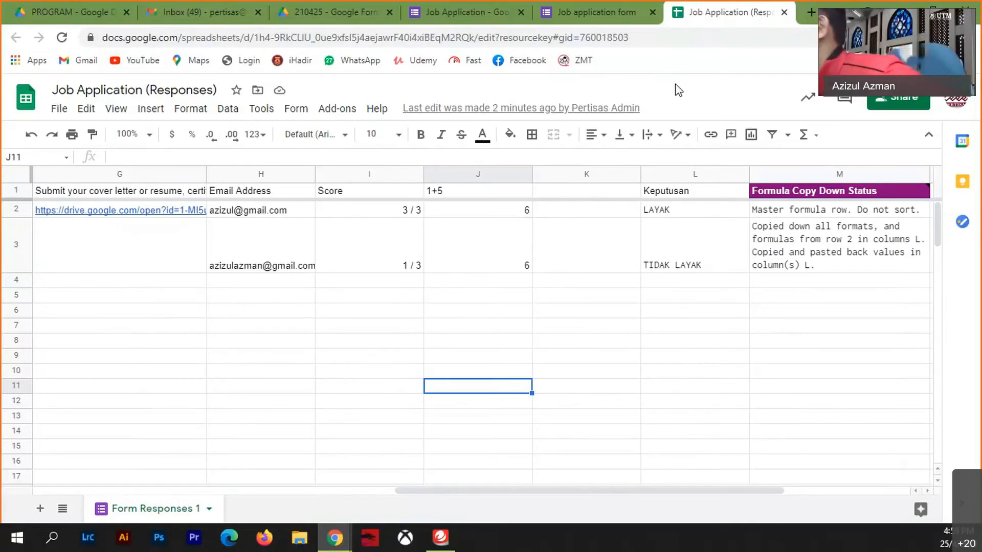
- Close the Job Application (Responses) sheet and the form confirmation page to return to the editor
{"action": "left_click", "coordinate": [785, 13]}
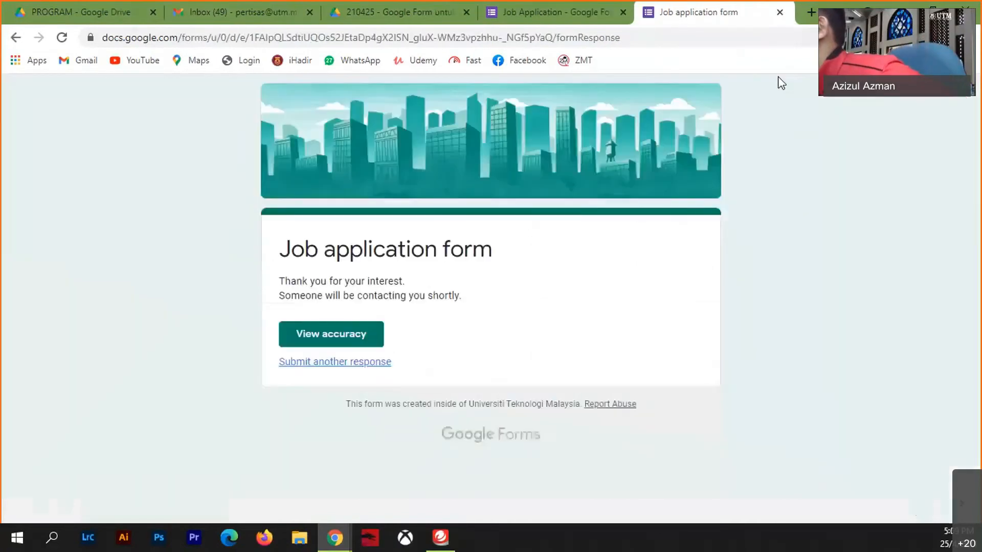
{"action": "left_click", "coordinate": [785, 12]}
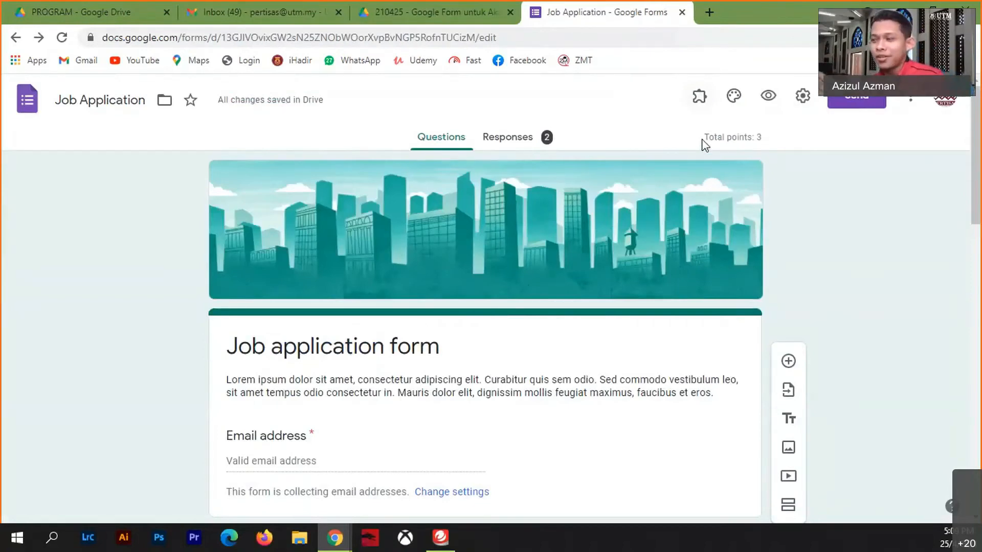
{"action": "left_click", "coordinate": [909, 100]}
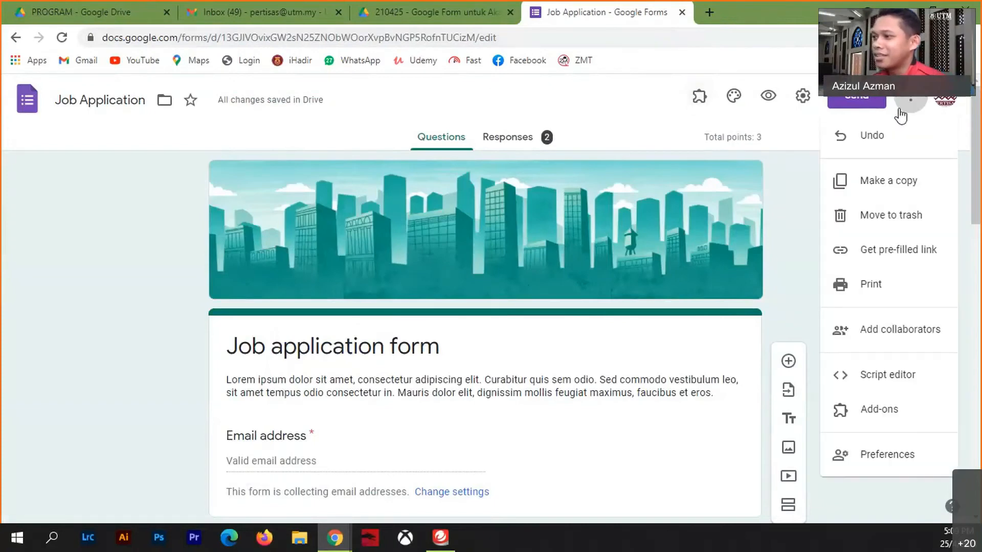
{"action": "left_click", "coordinate": [872, 412]}
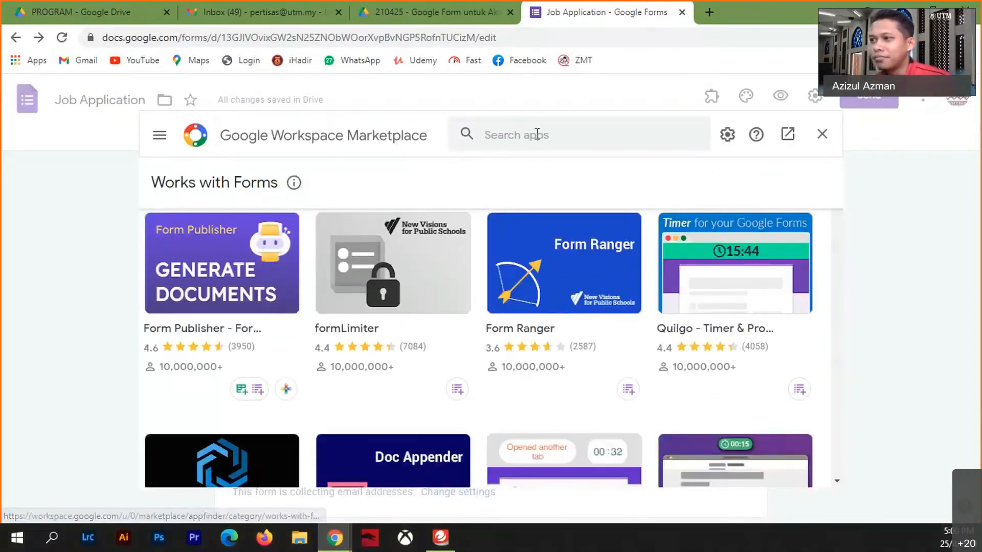
{"action": "left_click", "coordinate": [537, 134]}
{"action": "type", "text": "certifu"}
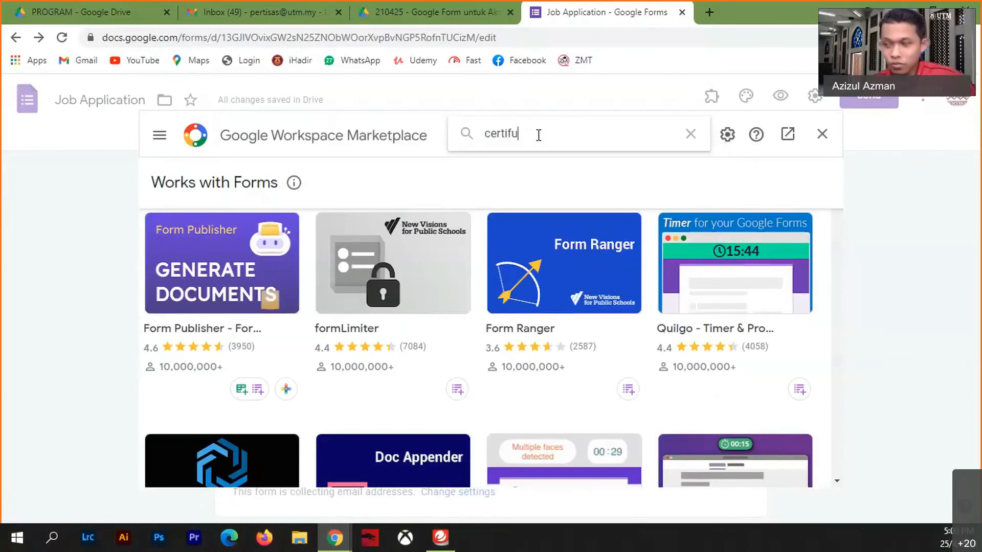
{"action": "key", "text": "BackSpace"}
{"action": "type", "text": "y"}
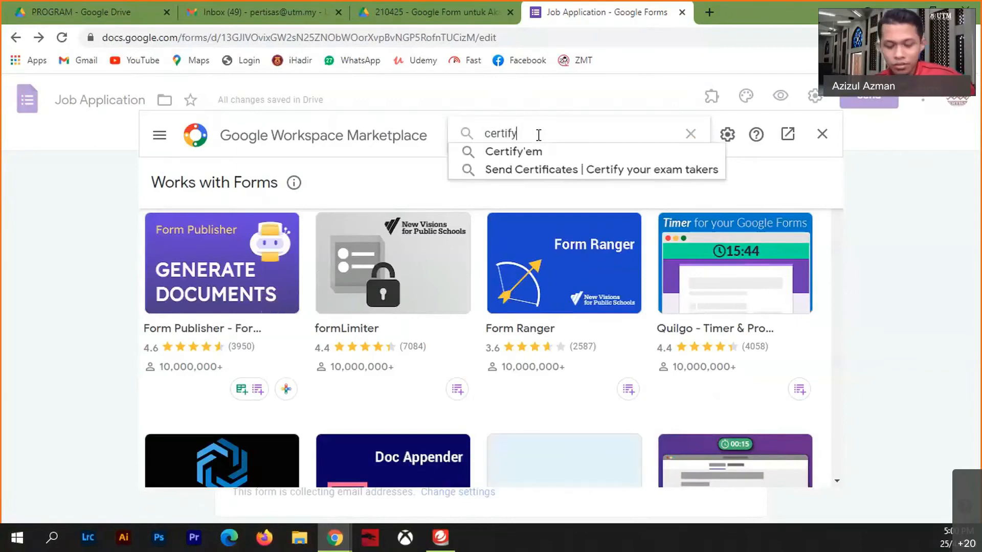
{"action": "left_click", "coordinate": [499, 151]}
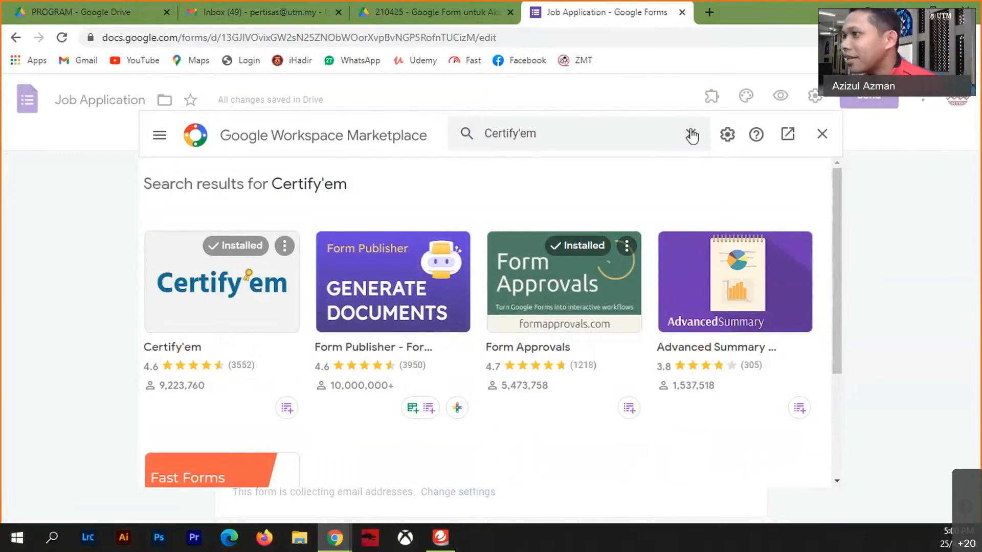
{"action": "left_click", "coordinate": [822, 134]}
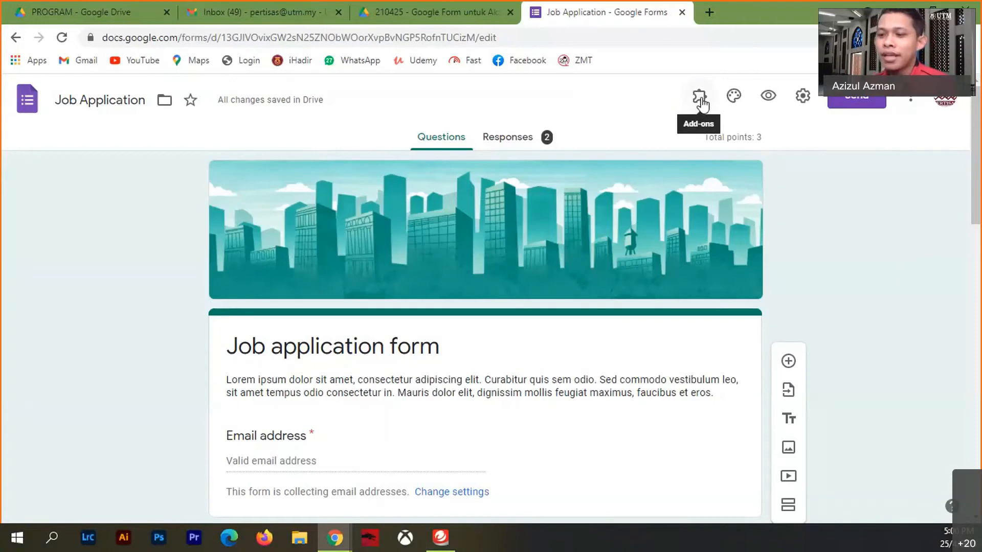
{"action": "left_click", "coordinate": [946, 101]}
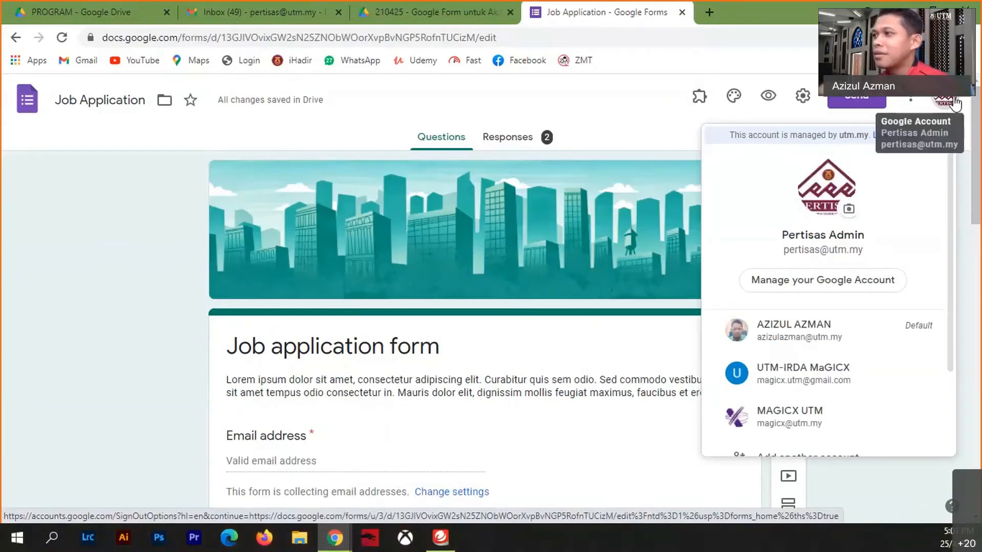
{"action": "left_click", "coordinate": [956, 102]}
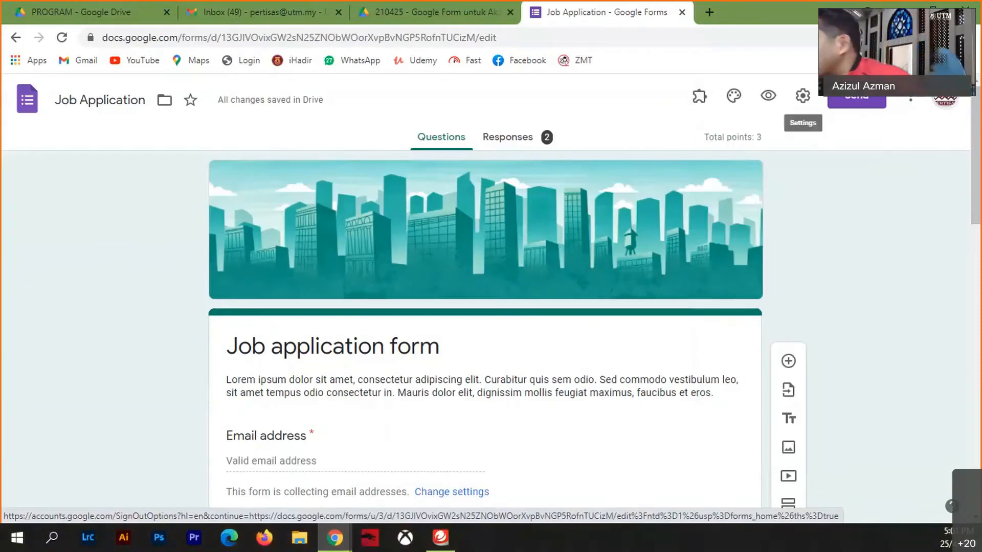
{"action": "left_click", "coordinate": [62, 38]}
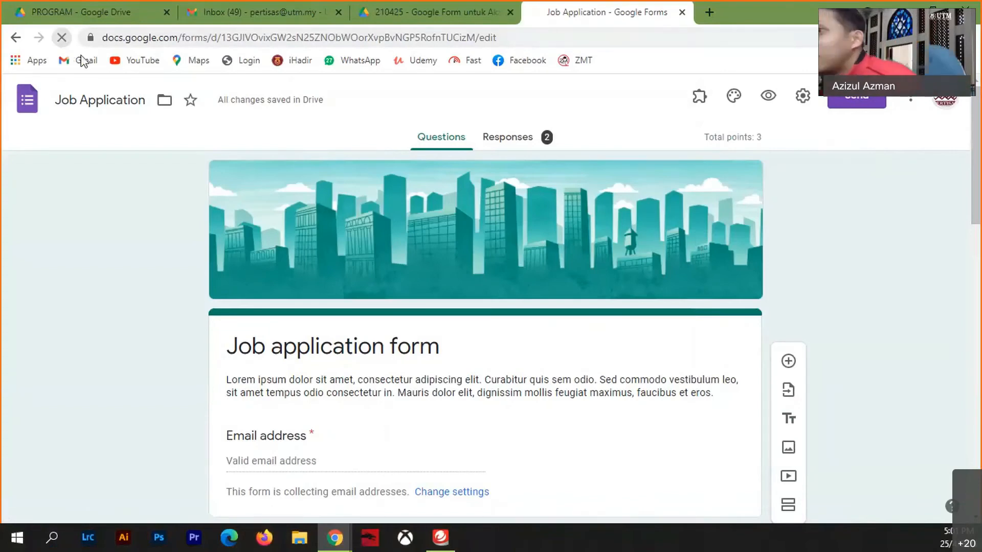
{"action": "left_click", "coordinate": [950, 100]}
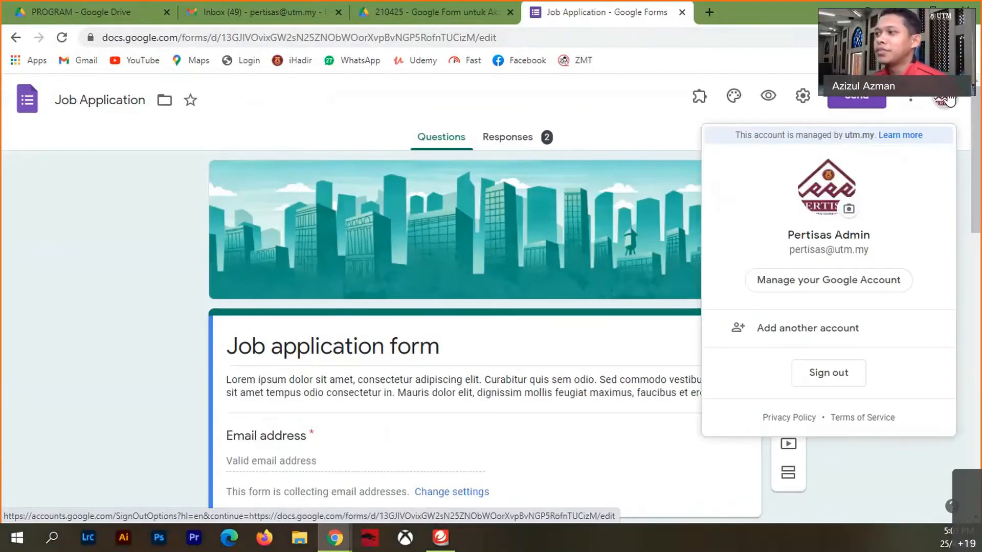
{"action": "left_click", "coordinate": [634, 272]}
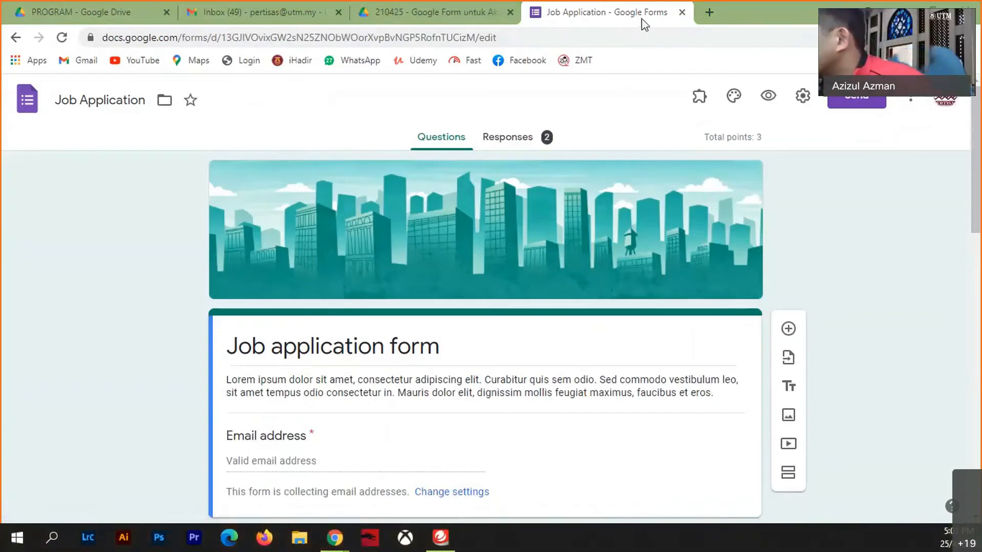
- Launch Certify'em from the add-ons list, enable it in this quiz and start setup
{"action": "left_click", "coordinate": [700, 97]}
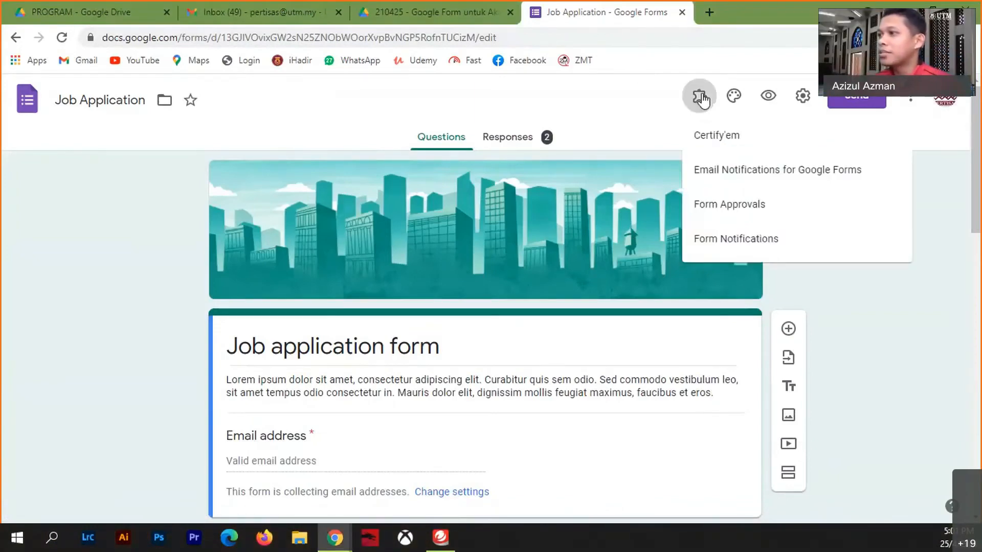
{"action": "left_click", "coordinate": [712, 132]}
{"action": "left_click", "coordinate": [469, 163]}
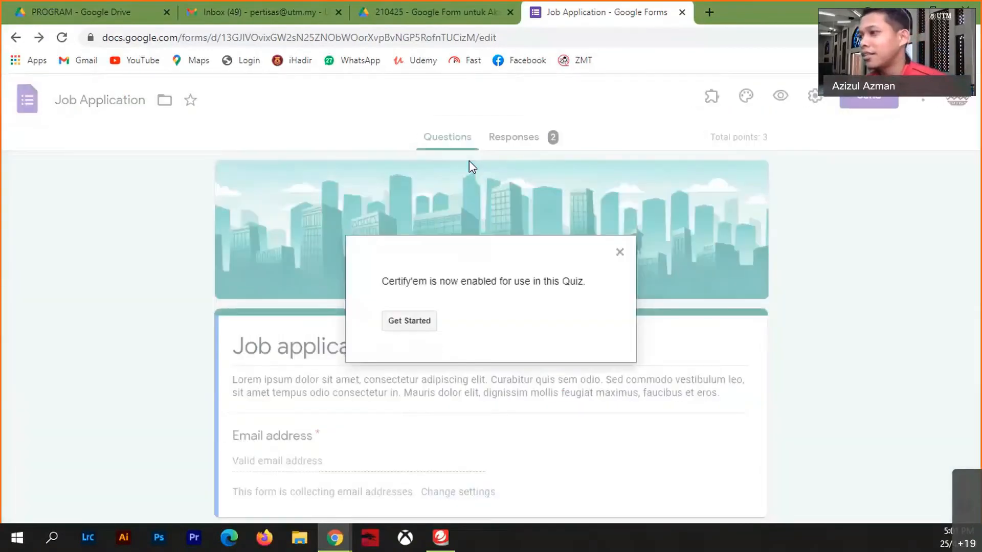
{"action": "left_click", "coordinate": [401, 322]}
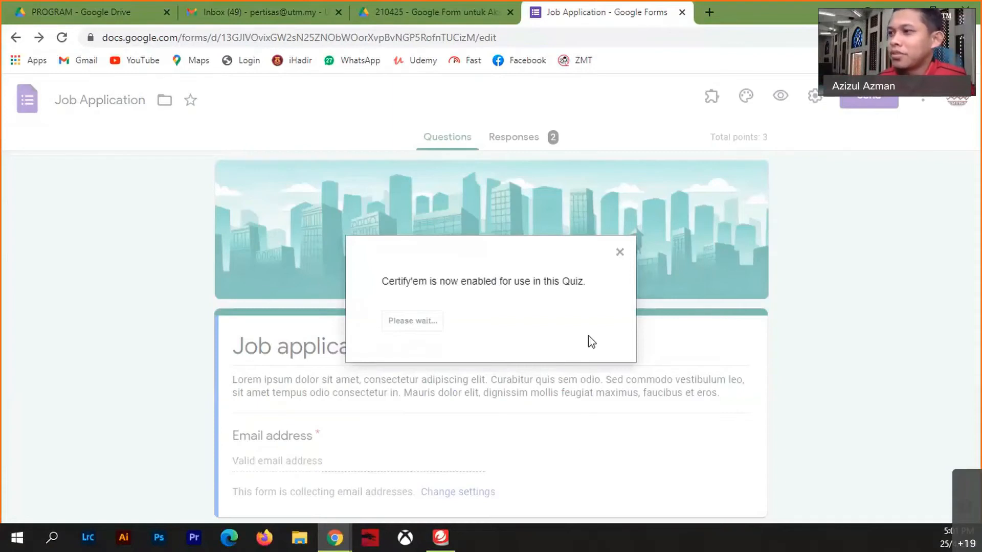
- Dismiss the stalled Certify'em dialog, then relaunch Certify'em and enable it in the quiz again
{"action": "left_click", "coordinate": [619, 253]}
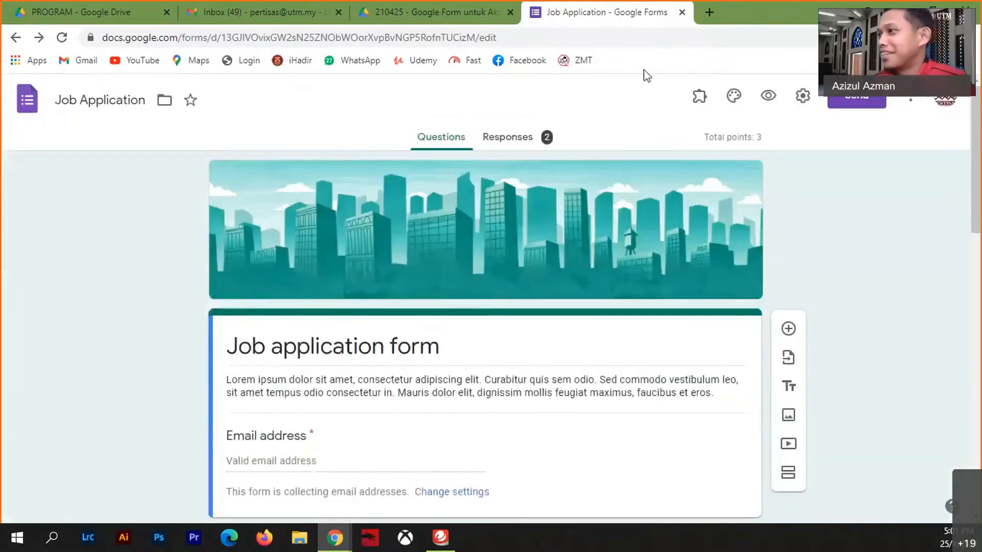
{"action": "left_click", "coordinate": [699, 99]}
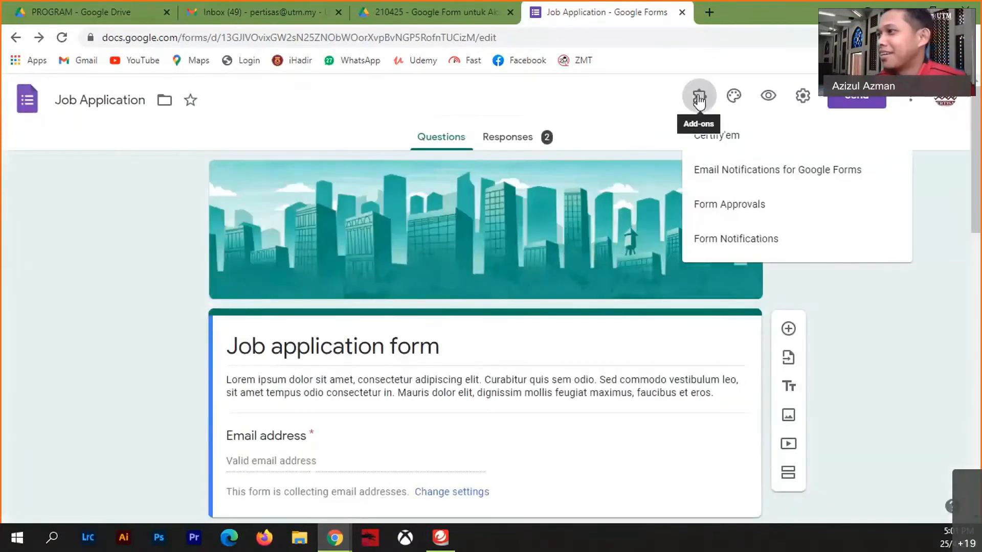
{"action": "left_click", "coordinate": [719, 137]}
{"action": "left_click", "coordinate": [479, 163]}
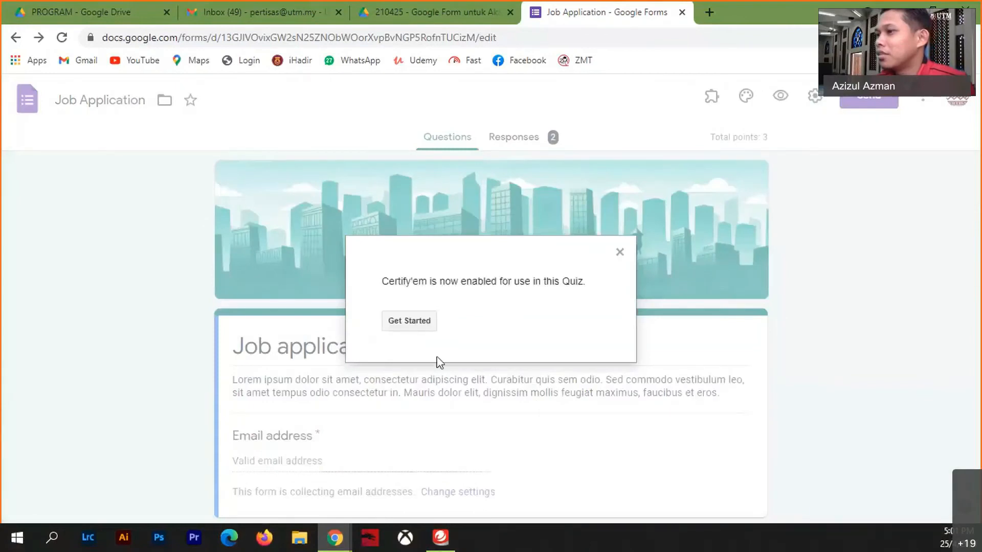
- Start Certify'em setup, set the passing score to 50%, and dismiss the notice
{"action": "left_click", "coordinate": [413, 321]}
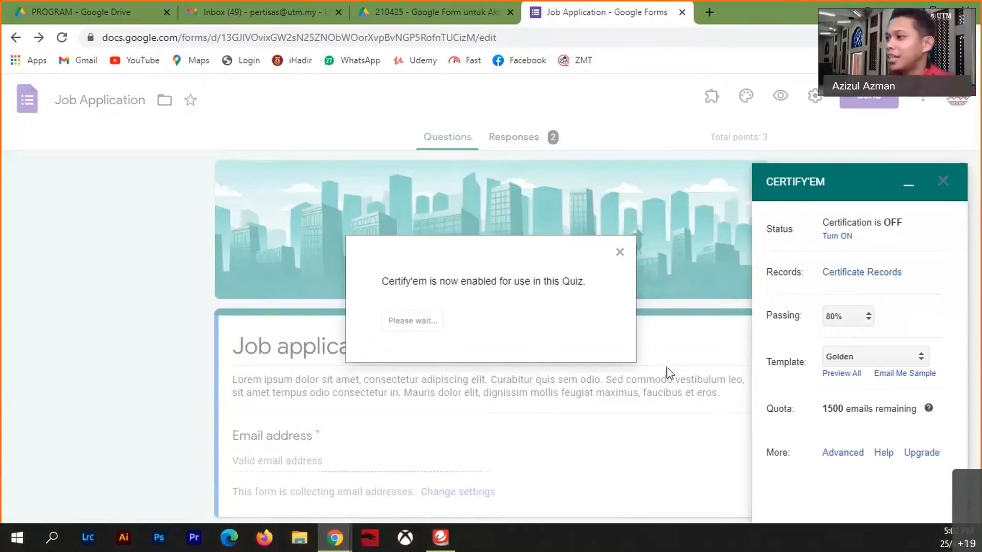
{"action": "left_click", "coordinate": [866, 317]}
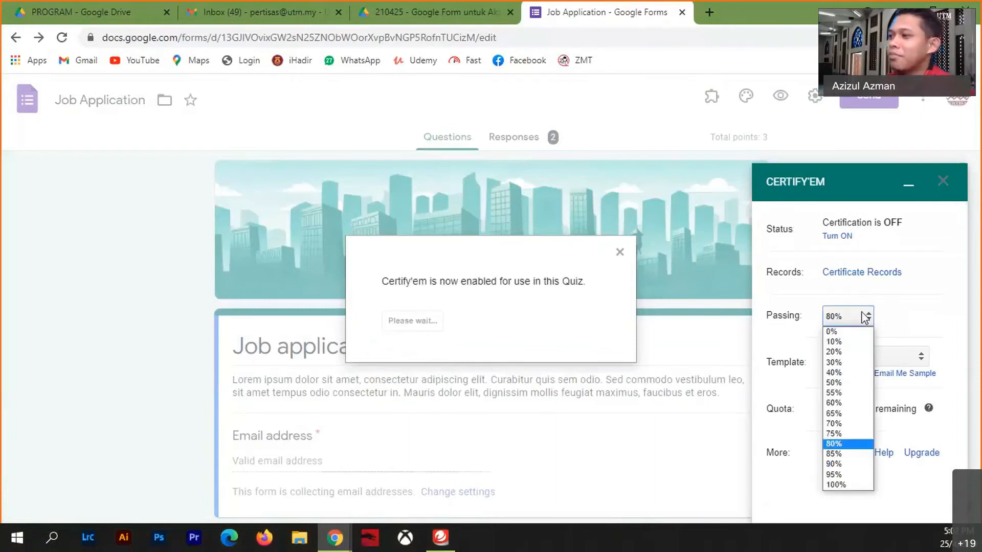
{"action": "left_click", "coordinate": [846, 383]}
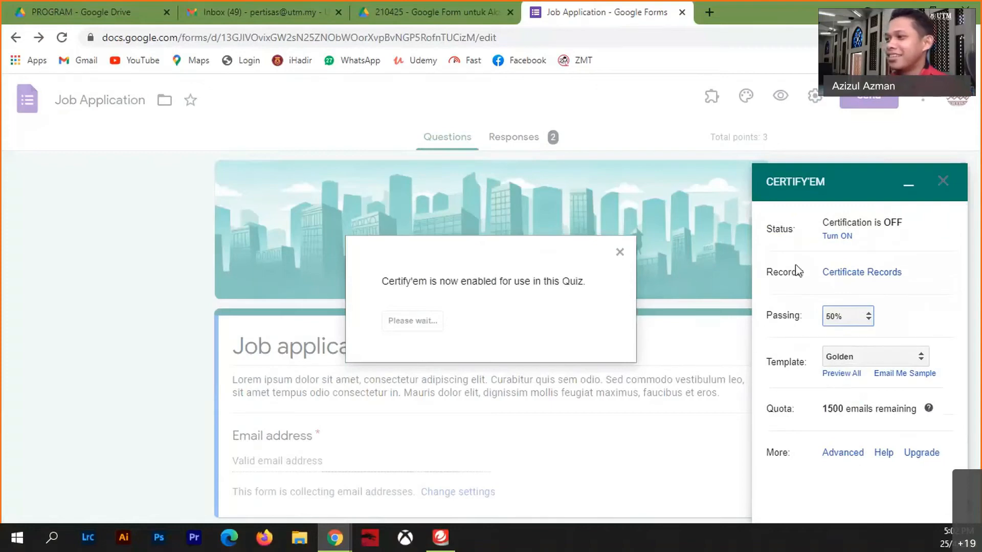
{"action": "left_click", "coordinate": [620, 252]}
- Bring up the form's Settings on the Quizzes section
{"action": "scroll", "coordinate": [476, 427], "scroll_direction": "down", "scroll_amount": 4}
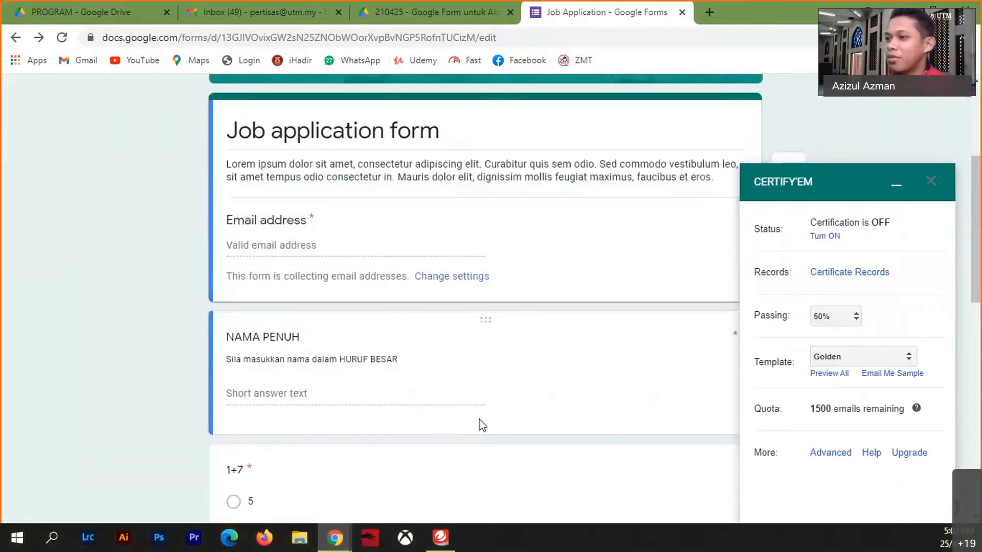
{"action": "scroll", "coordinate": [482, 417], "scroll_direction": "down", "scroll_amount": 4}
{"action": "scroll", "coordinate": [483, 412], "scroll_direction": "up", "scroll_amount": 8}
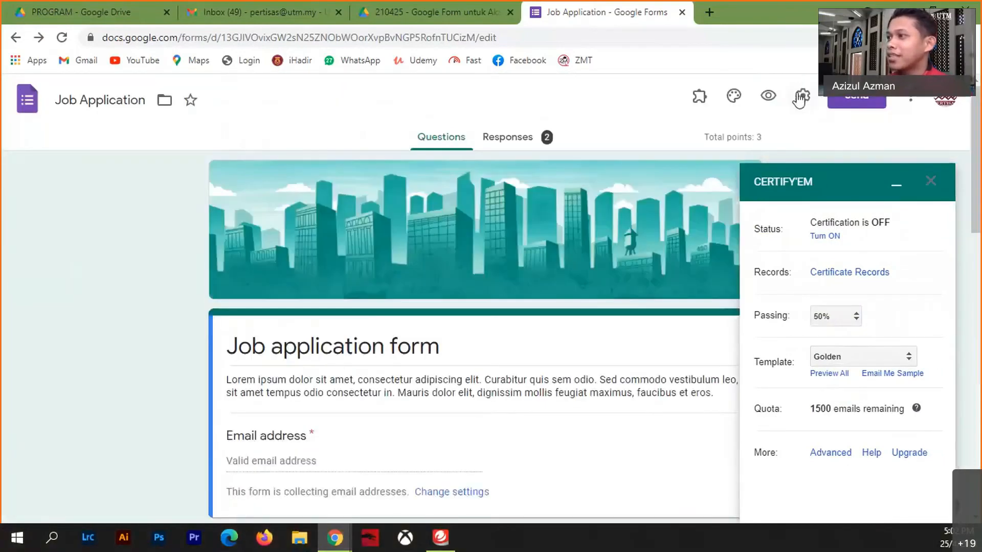
{"action": "left_click", "coordinate": [801, 99]}
{"action": "left_click", "coordinate": [626, 163]}
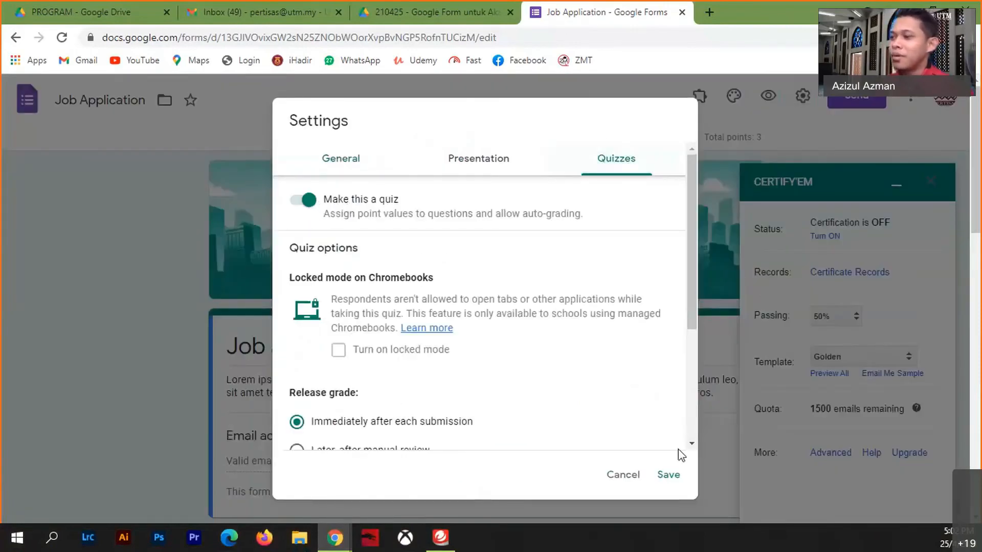
- In the 1+7 question's answer key, change the points from 2 to 1, keeping 8 correct
{"action": "left_click", "coordinate": [630, 475]}
{"action": "scroll", "coordinate": [480, 397], "scroll_direction": "down", "scroll_amount": 8}
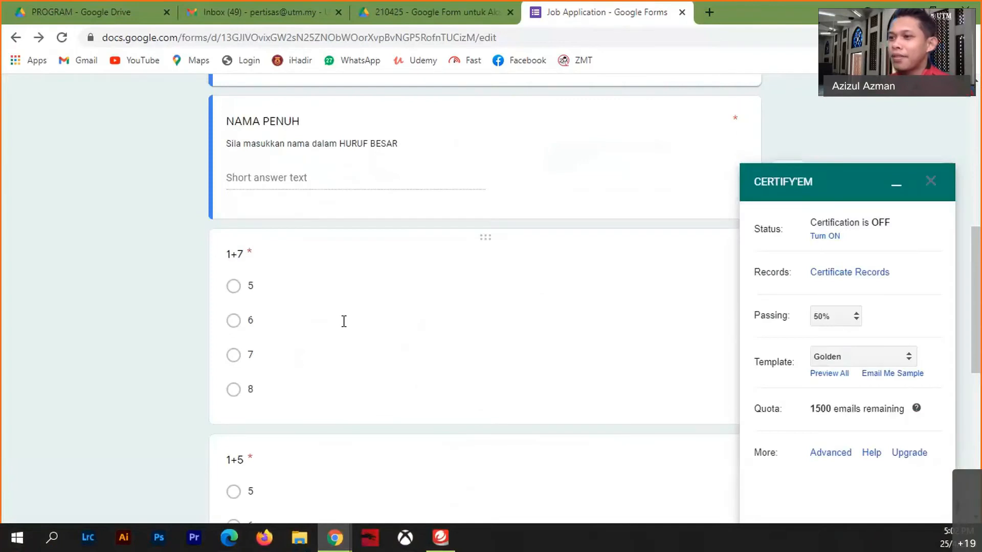
{"action": "left_click", "coordinate": [370, 292]}
{"action": "scroll", "coordinate": [377, 392], "scroll_direction": "down", "scroll_amount": 4}
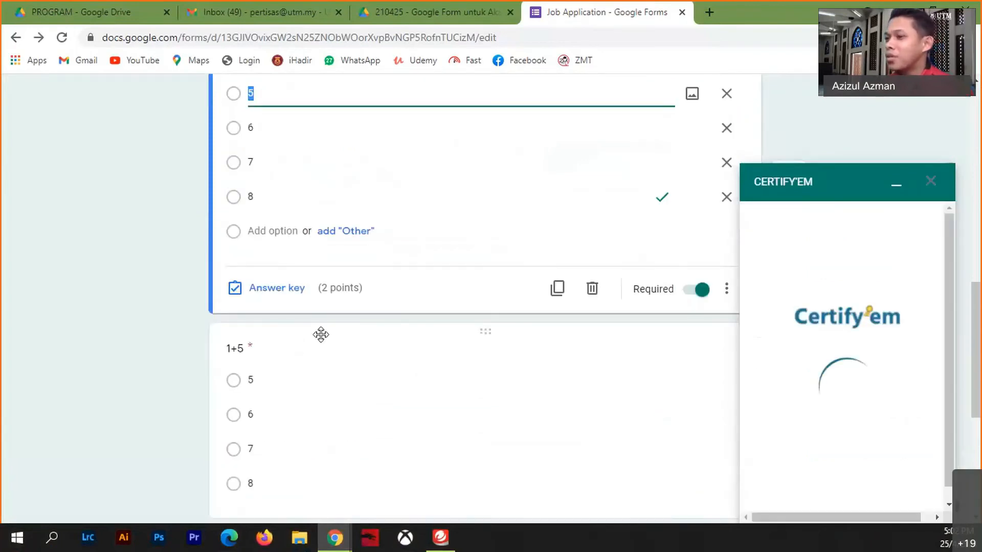
{"action": "left_click", "coordinate": [297, 292]}
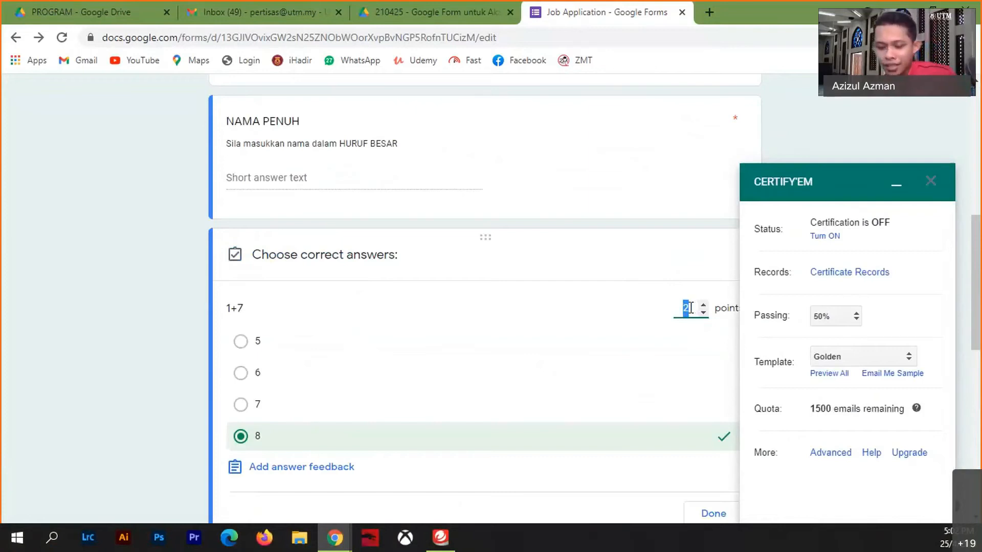
{"action": "type", "text": "0"}
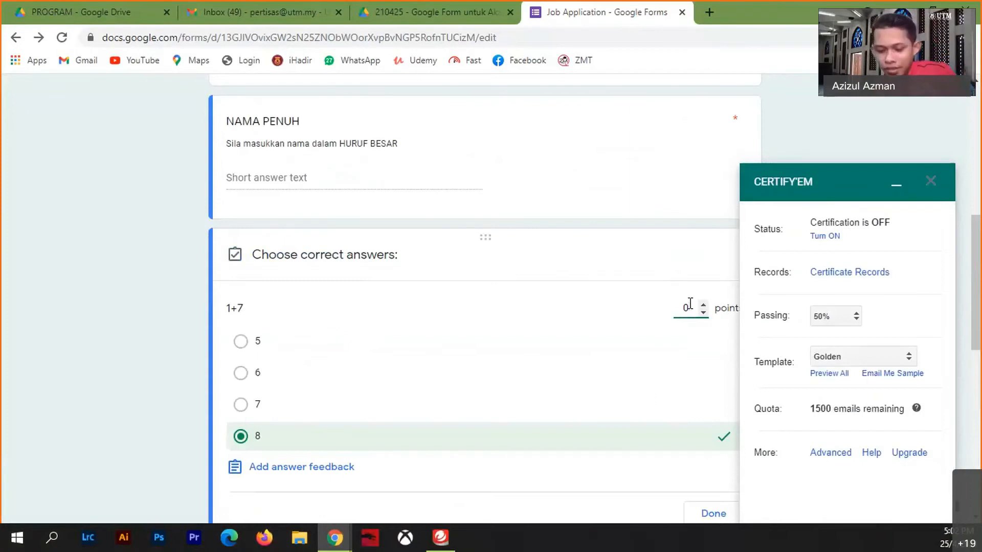
{"action": "key", "text": "BackSpace"}
{"action": "type", "text": "1"}
{"action": "left_click", "coordinate": [801, 135]}
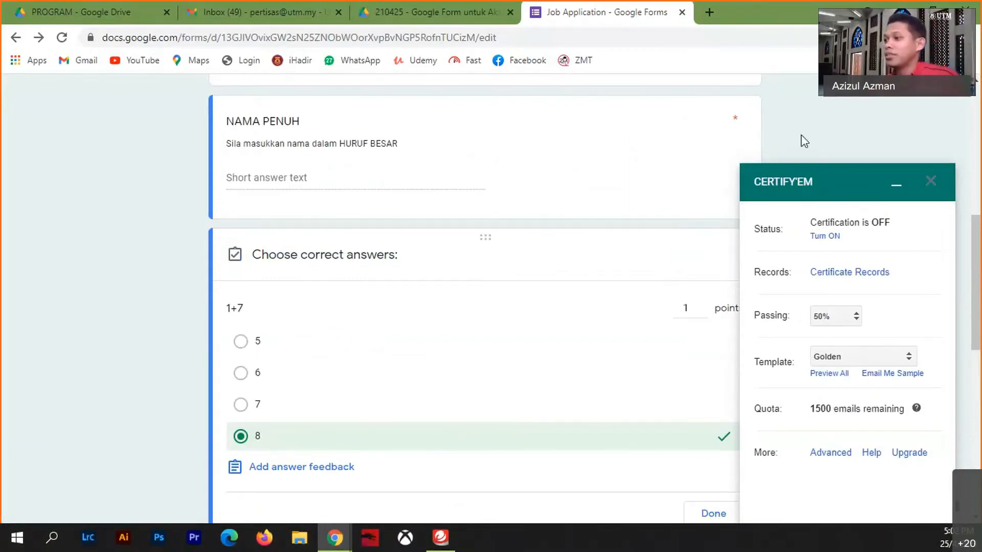
{"action": "left_click", "coordinate": [708, 515]}
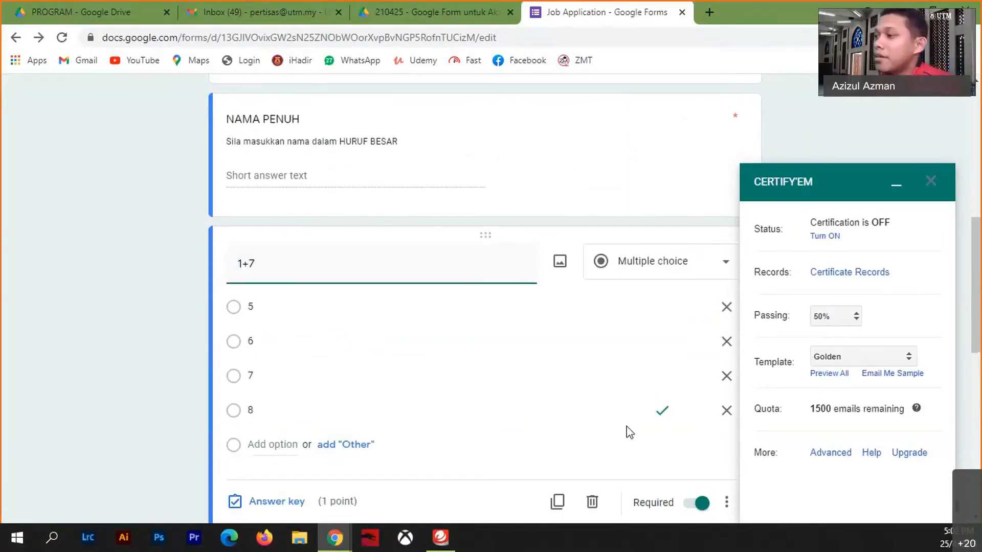
- In Certify'em, set the passing score to 80% and choose a custom certificate template
{"action": "left_click", "coordinate": [836, 317]}
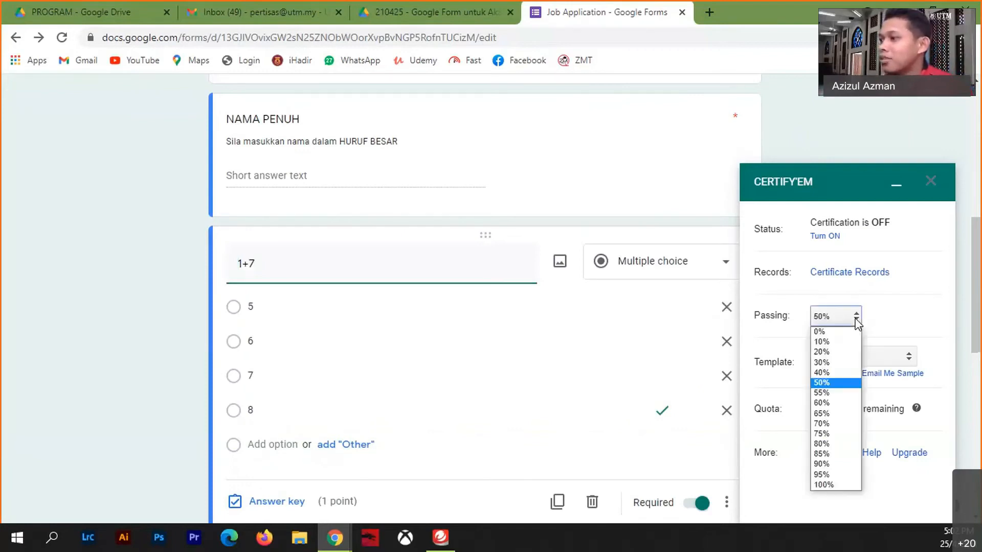
{"action": "left_click", "coordinate": [825, 443]}
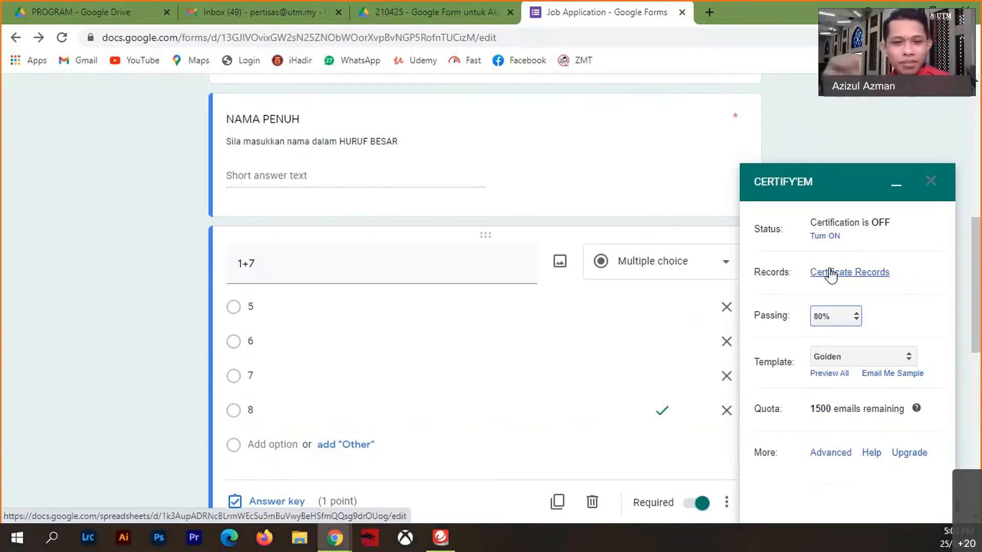
{"action": "left_click", "coordinate": [908, 356]}
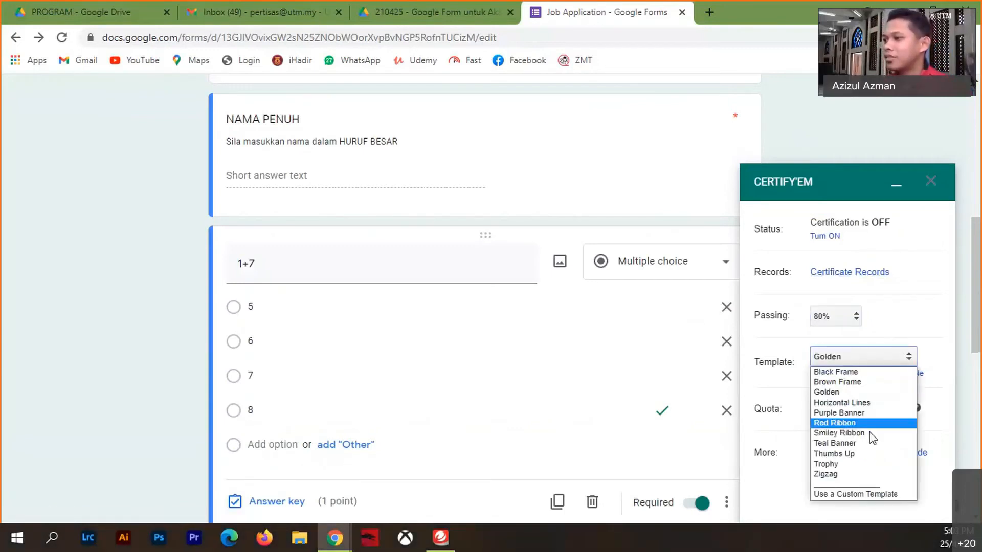
{"action": "left_click", "coordinate": [848, 494]}
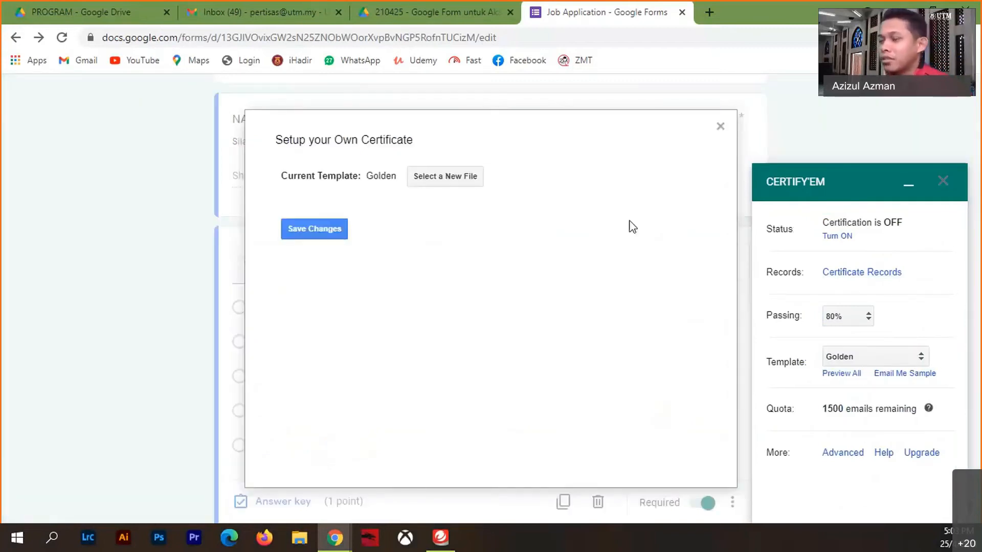
- Select the Program Khidmat Masyarakat SK Mawai 10 April 2021 slides as the certificate template
{"action": "left_click", "coordinate": [443, 177]}
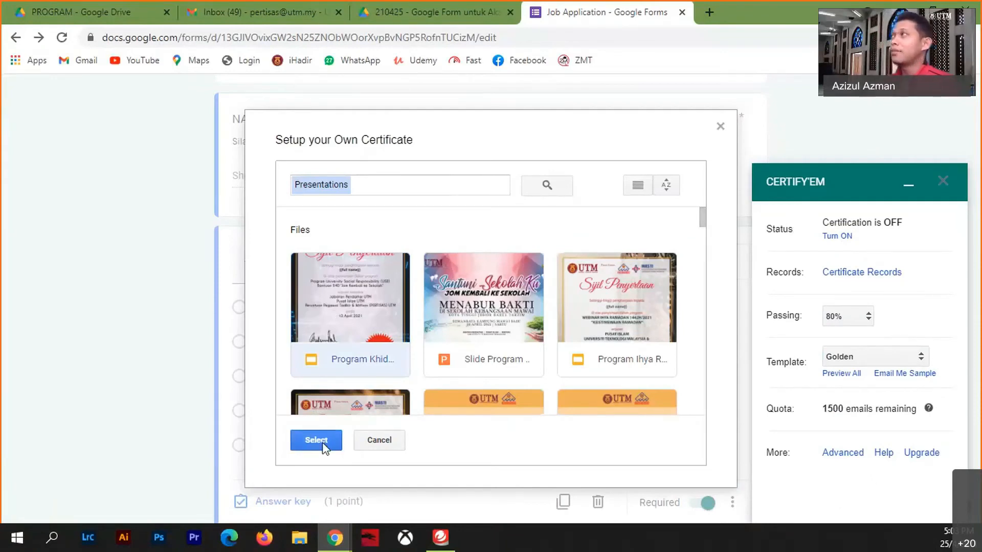
{"action": "left_click", "coordinate": [322, 442]}
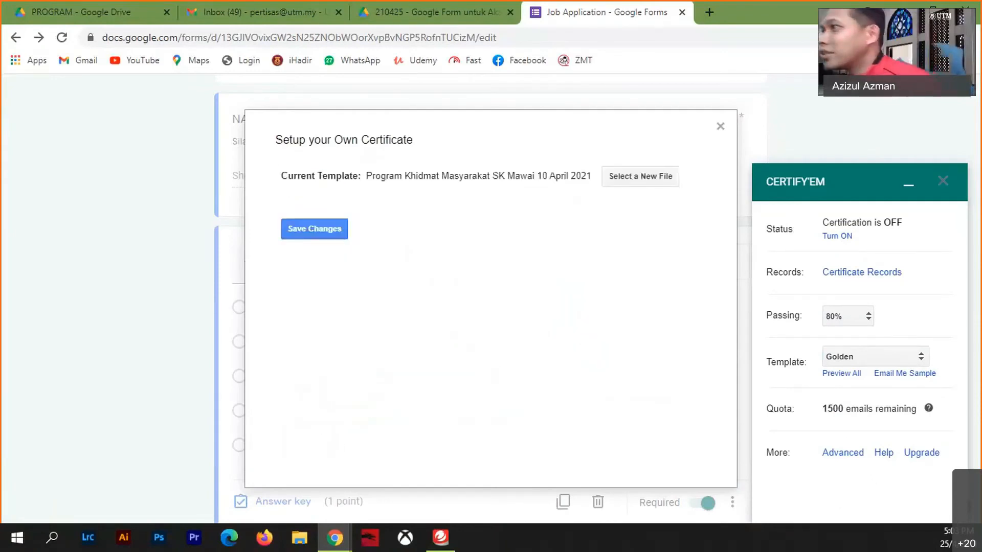
{"action": "left_click", "coordinate": [710, 12]}
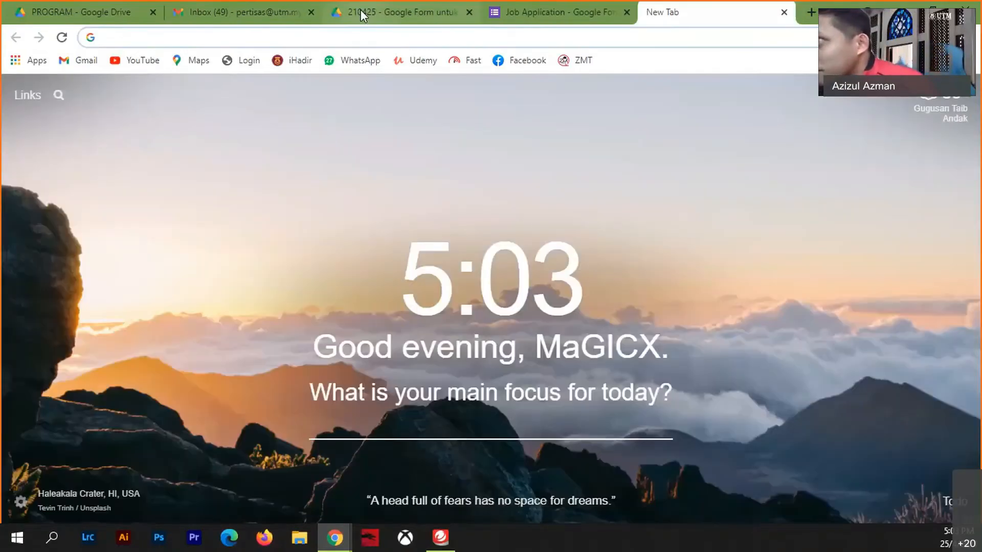
- In the Drive tab, go up to the PROGRAM folder, signing back in and reloading after the error
{"action": "left_click", "coordinate": [360, 10]}
{"action": "left_click", "coordinate": [416, 139]}
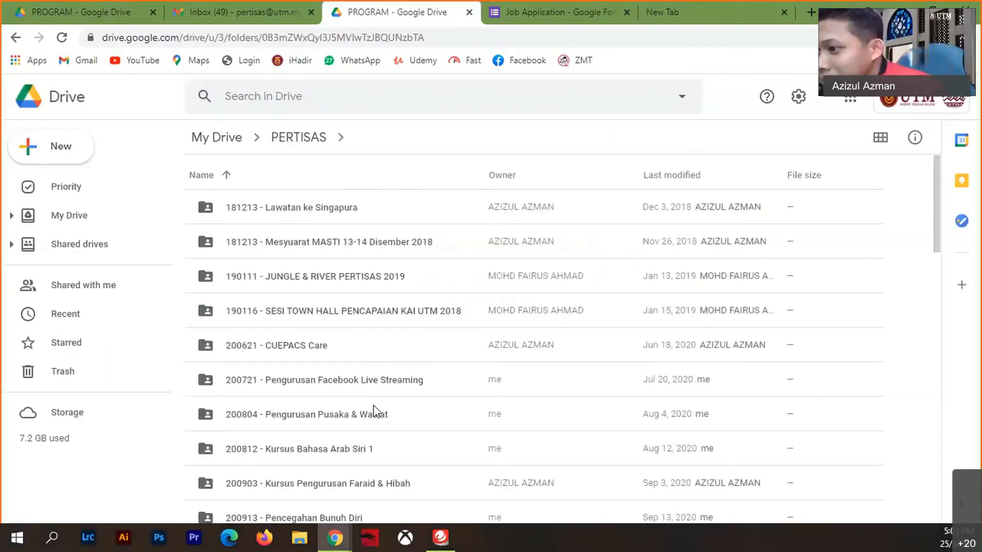
{"action": "scroll", "coordinate": [377, 412], "scroll_direction": "down", "scroll_amount": 8}
{"action": "scroll", "coordinate": [377, 412], "scroll_direction": "down", "scroll_amount": 9}
{"action": "scroll", "coordinate": [377, 412], "scroll_direction": "up", "scroll_amount": 5}
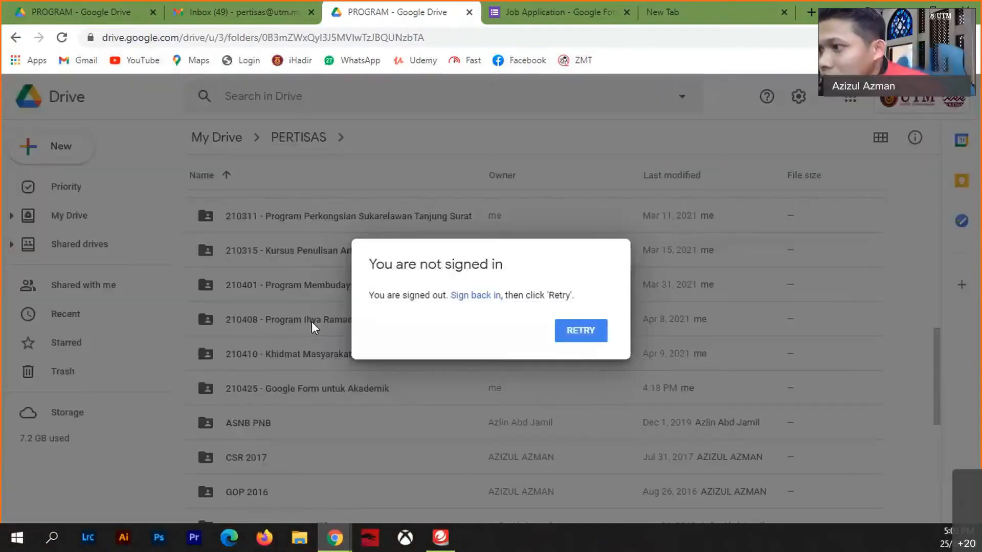
{"action": "left_click", "coordinate": [580, 336]}
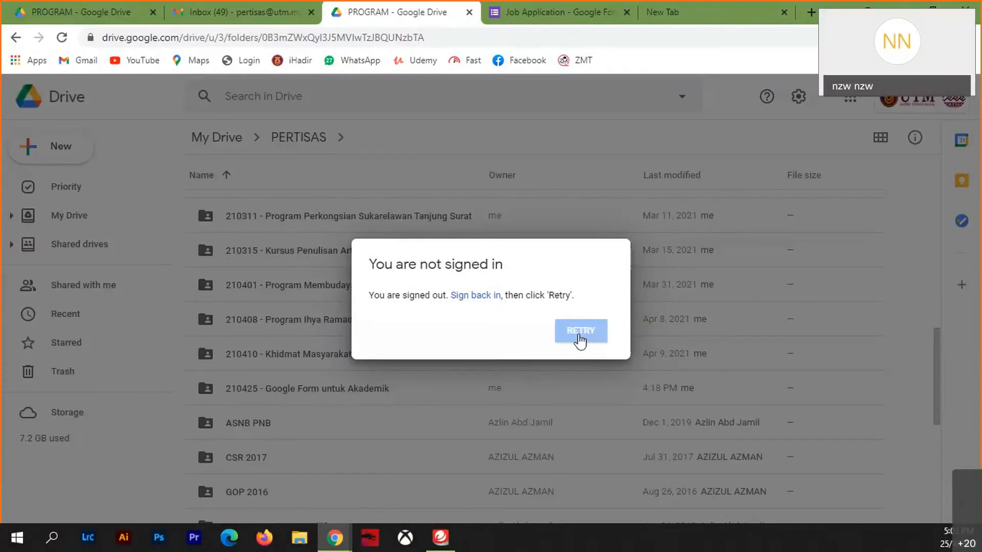
{"action": "left_click", "coordinate": [486, 297]}
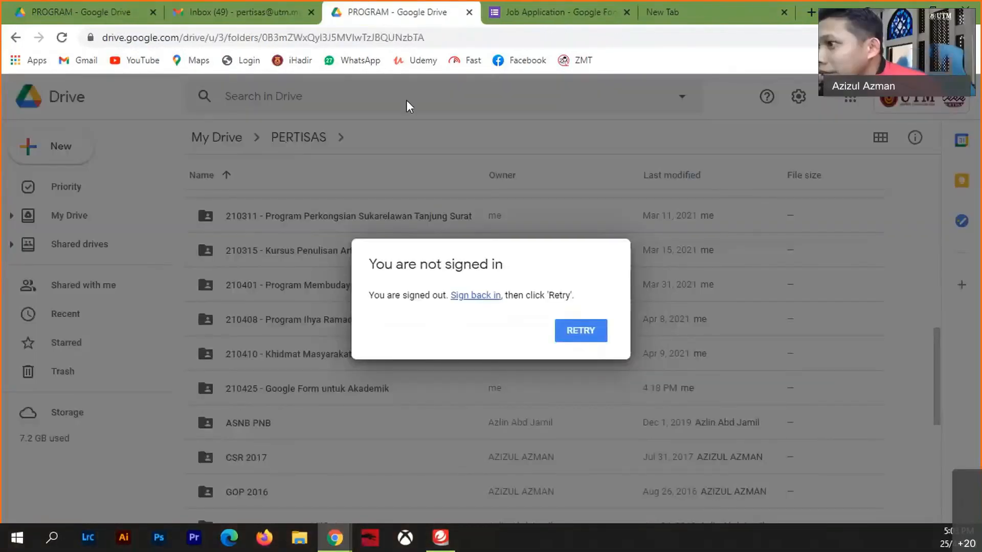
{"action": "left_click", "coordinate": [62, 37]}
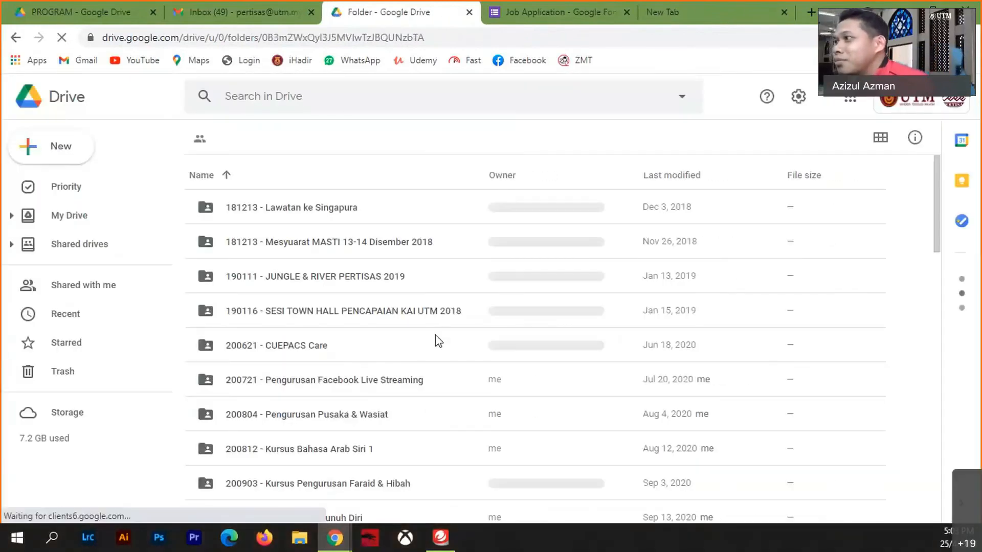
- Open the 210304 folder's Program Membudayakan Al-Quran 4 Mac 2021 slides and select the {{full name}} placeholder
{"action": "scroll", "coordinate": [368, 346], "scroll_direction": "down", "scroll_amount": 4}
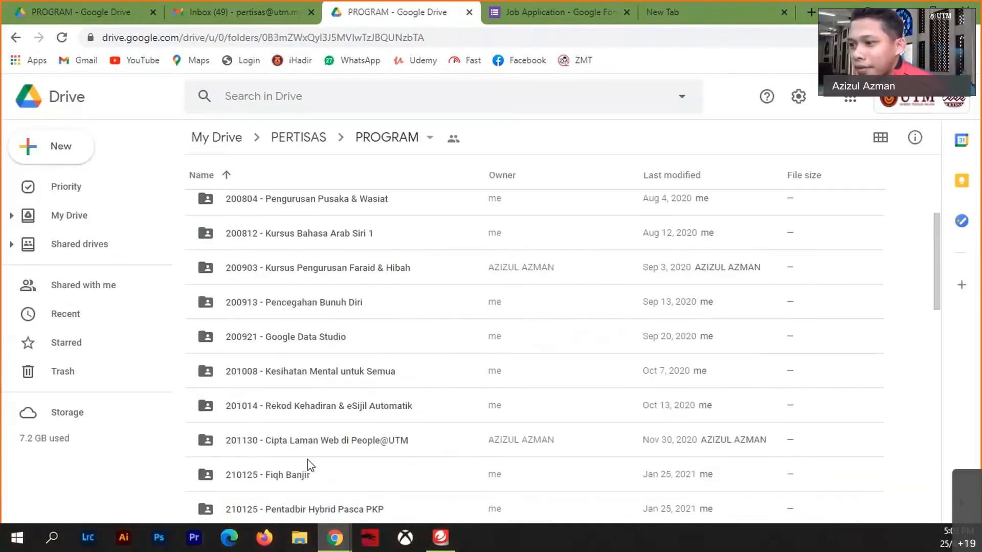
{"action": "scroll", "coordinate": [320, 445], "scroll_direction": "down", "scroll_amount": 2}
{"action": "scroll", "coordinate": [320, 445], "scroll_direction": "down", "scroll_amount": 2}
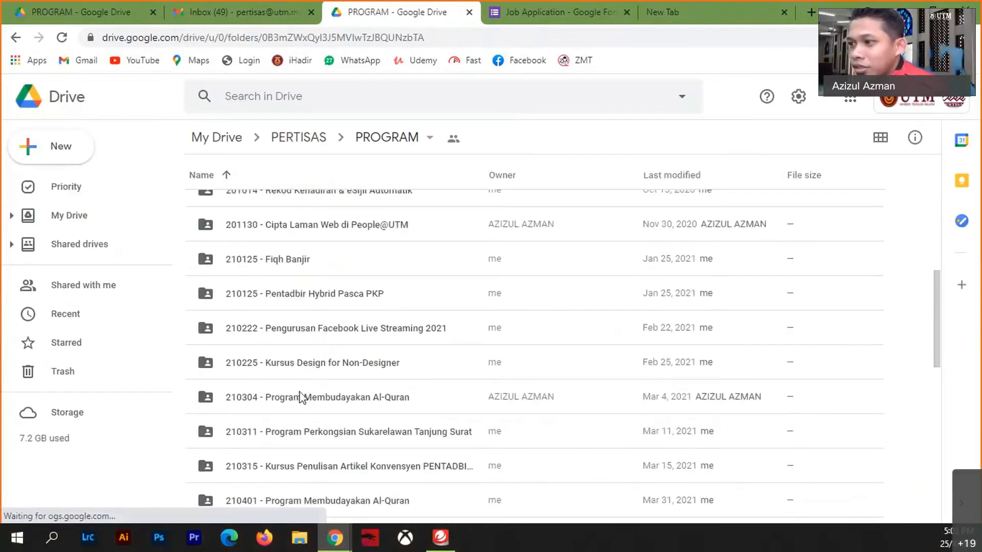
{"action": "left_click", "coordinate": [302, 404]}
{"action": "double_click", "coordinate": [302, 406]}
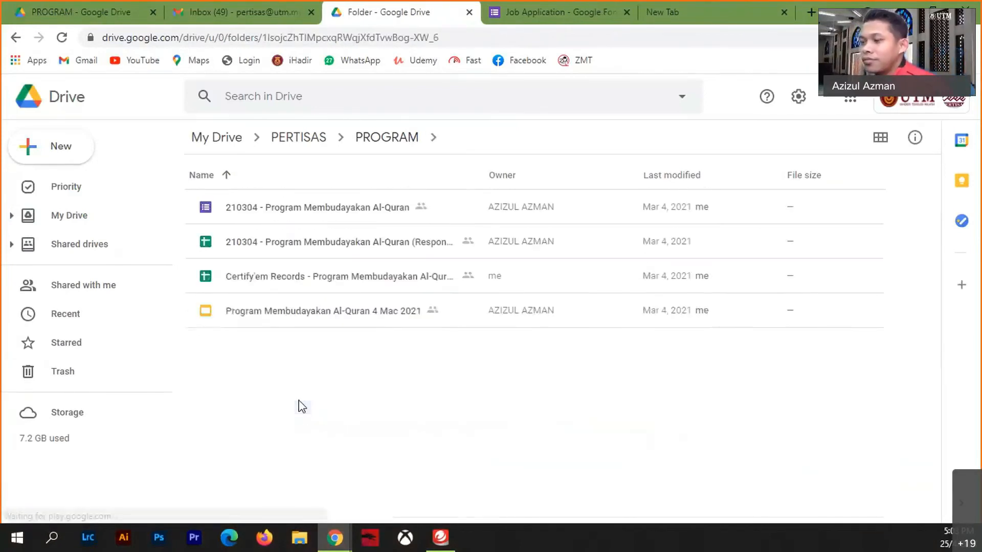
{"action": "double_click", "coordinate": [327, 310]}
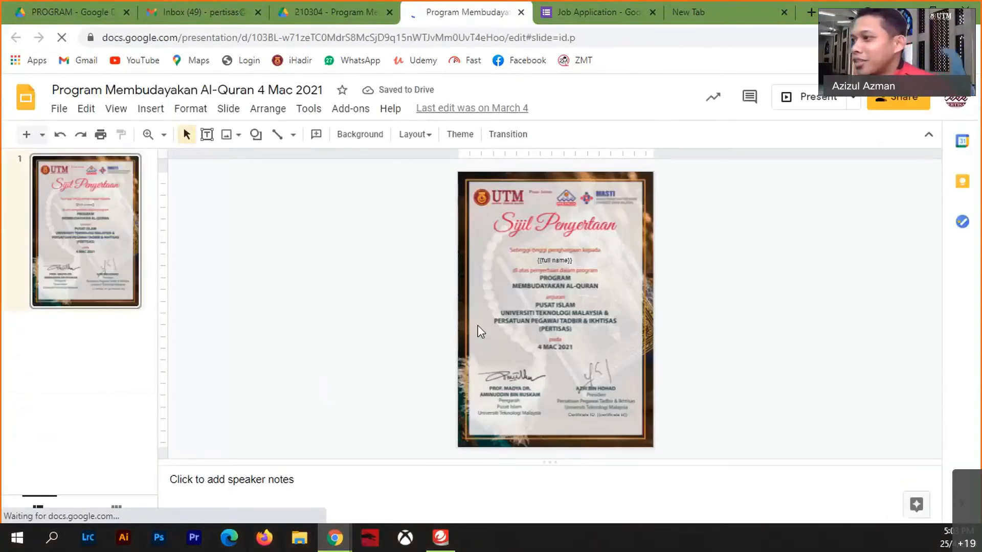
{"action": "left_click", "coordinate": [540, 262]}
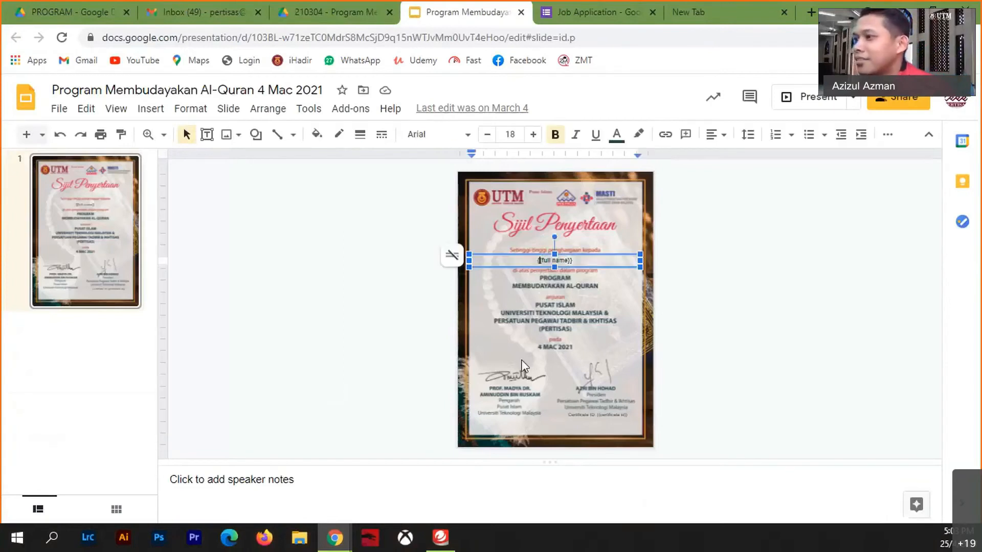
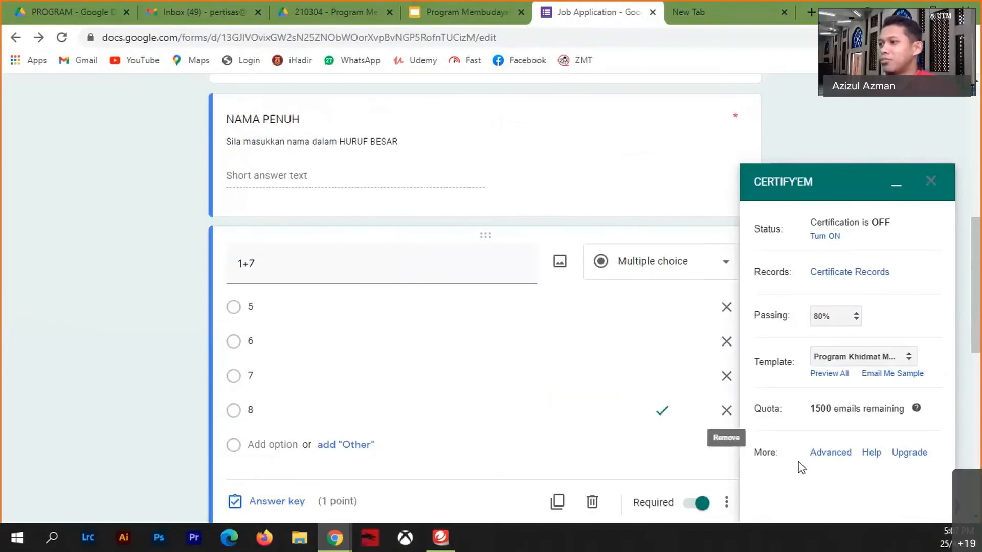
- Open Certify'em's Advanced Options dialog from the Advanced link in the sidebar
{"action": "left_click", "coordinate": [828, 454]}
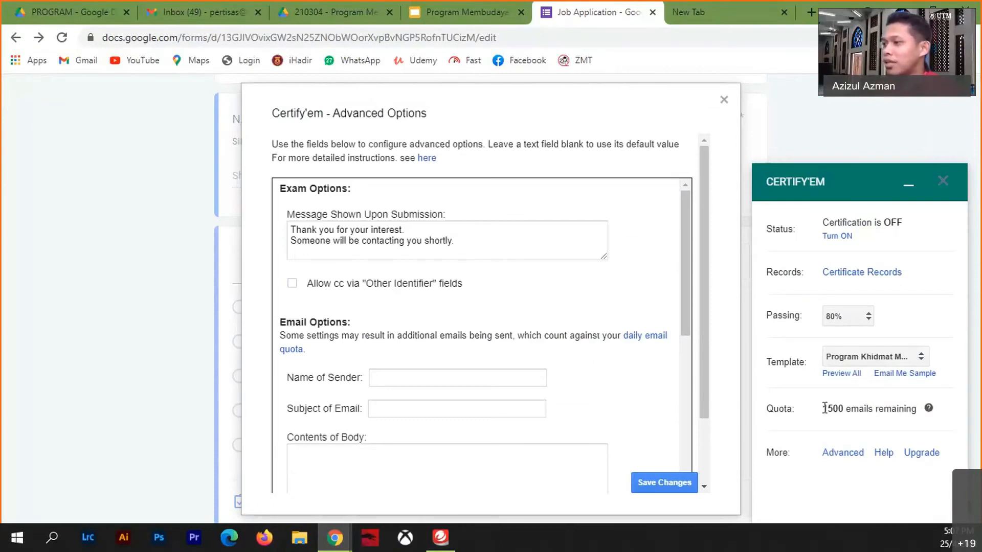
{"action": "left_click_drag", "start_coordinate": [825, 408], "coordinate": [844, 409]}
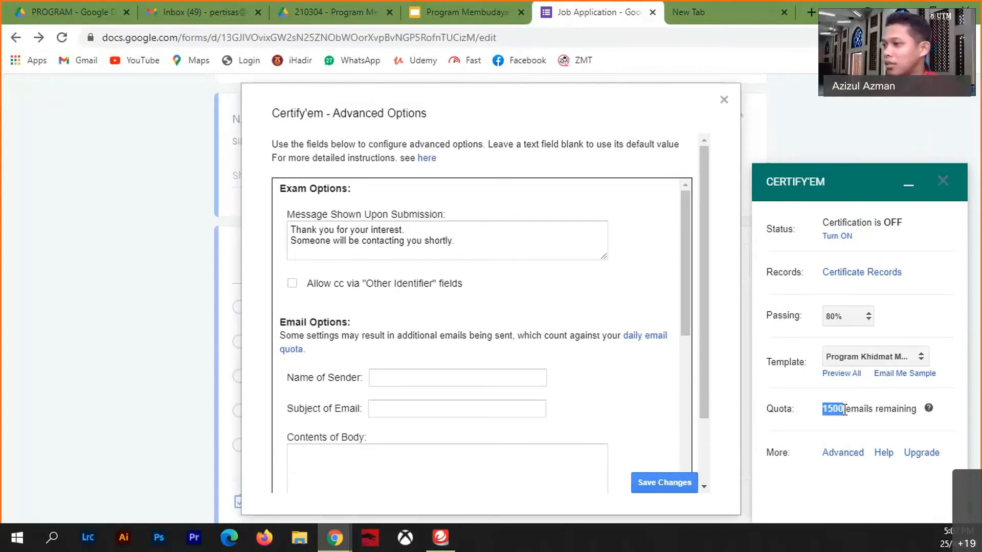
{"action": "left_click", "coordinate": [813, 443]}
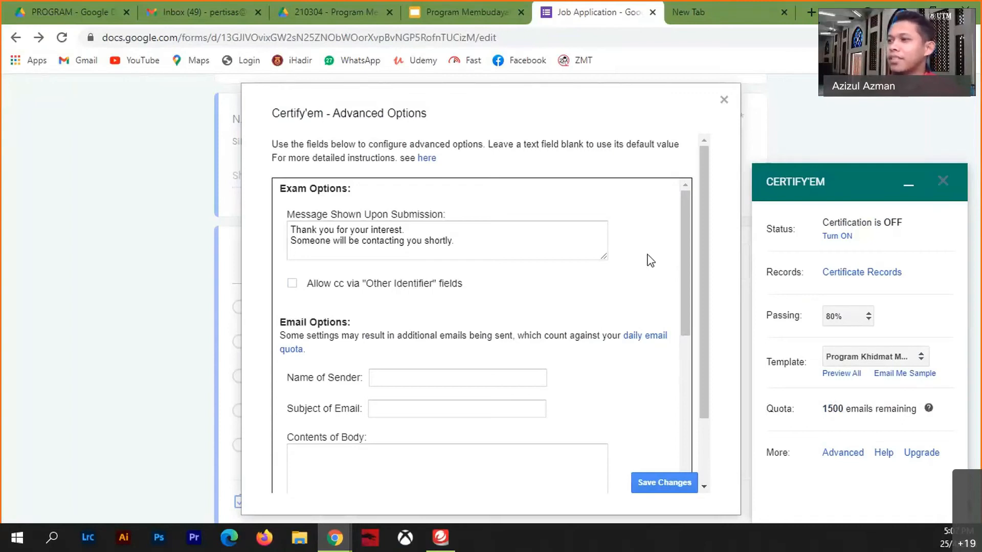
{"action": "left_click", "coordinate": [388, 383]}
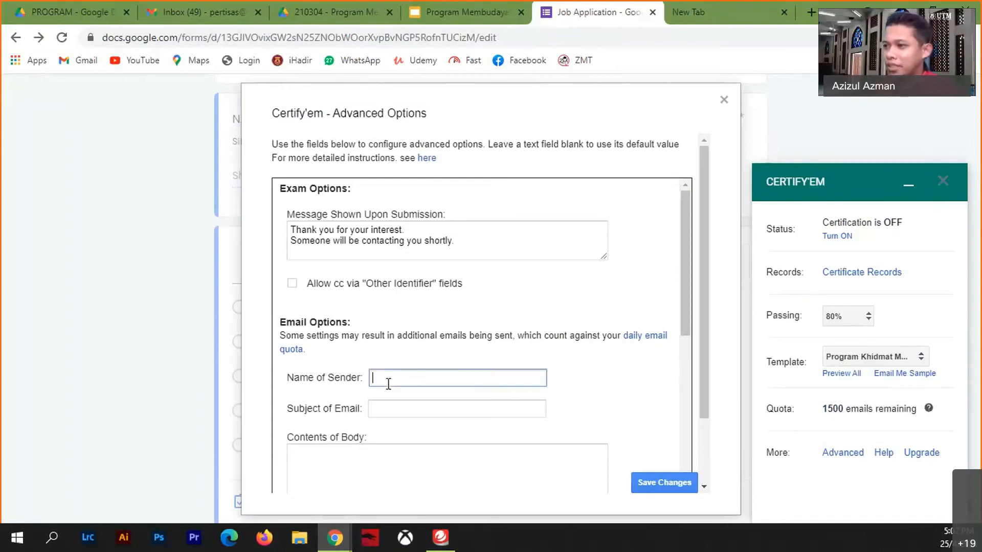
{"action": "left_click", "coordinate": [396, 407]}
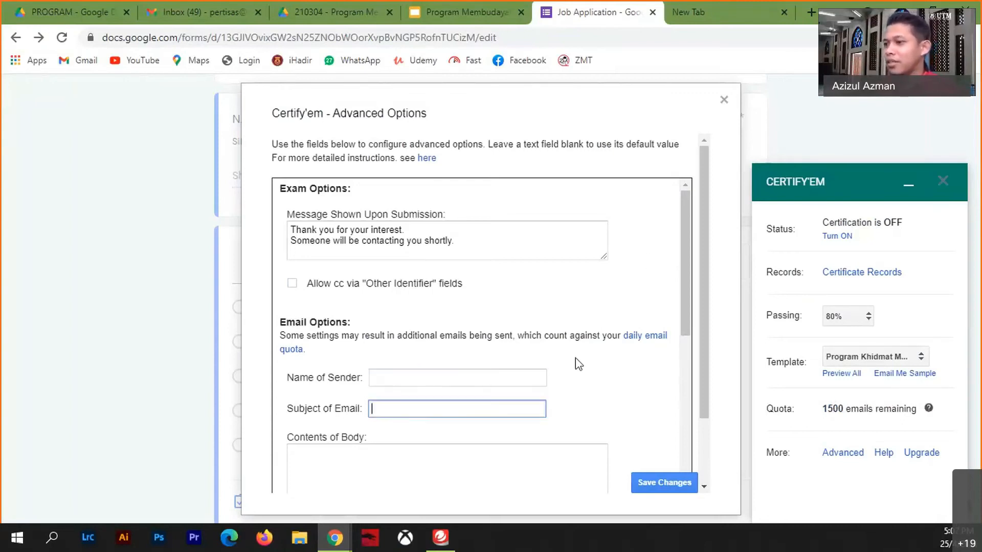
{"action": "left_click_drag", "start_coordinate": [686, 251], "coordinate": [677, 309]}
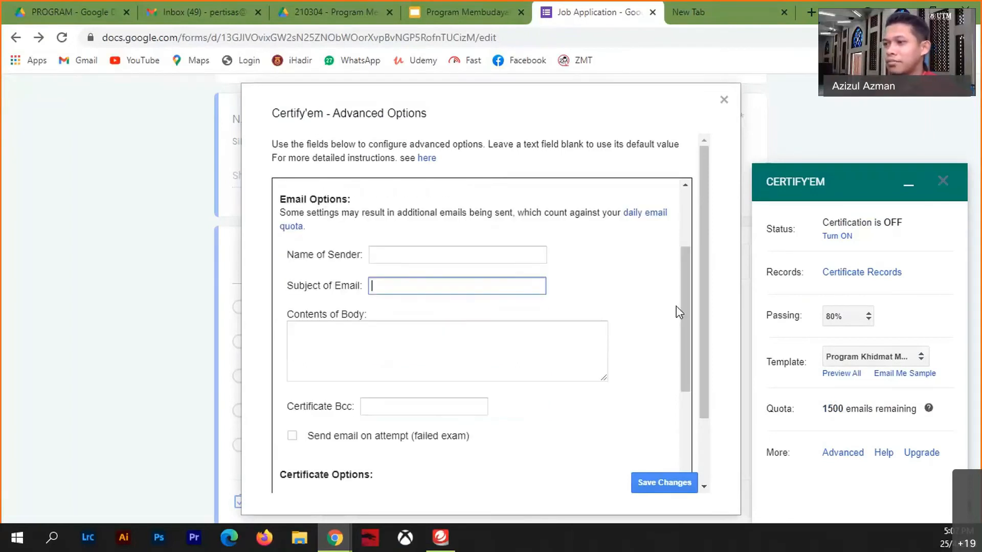
{"action": "left_click", "coordinate": [368, 338]}
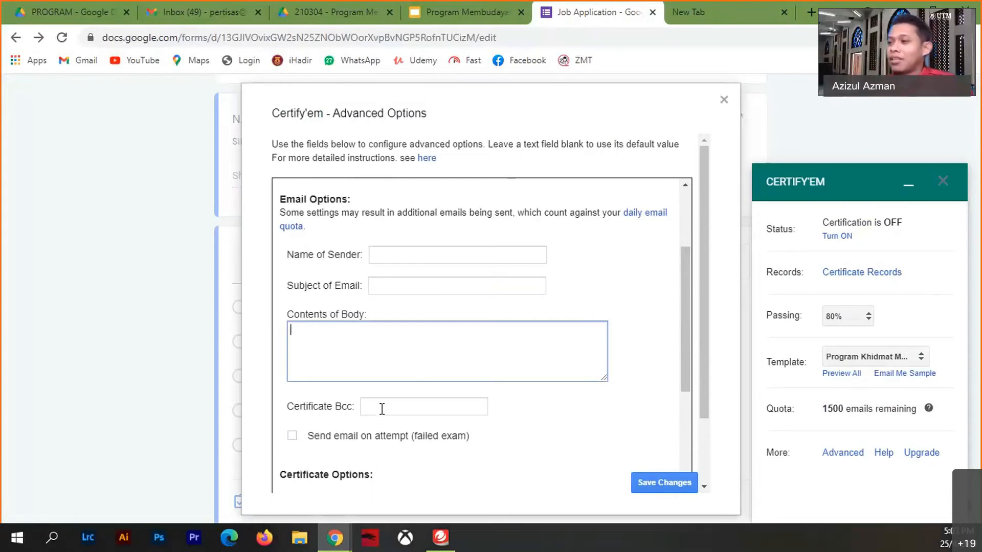
{"action": "left_click_drag", "start_coordinate": [686, 344], "coordinate": [683, 379]}
{"action": "left_click", "coordinate": [376, 328]}
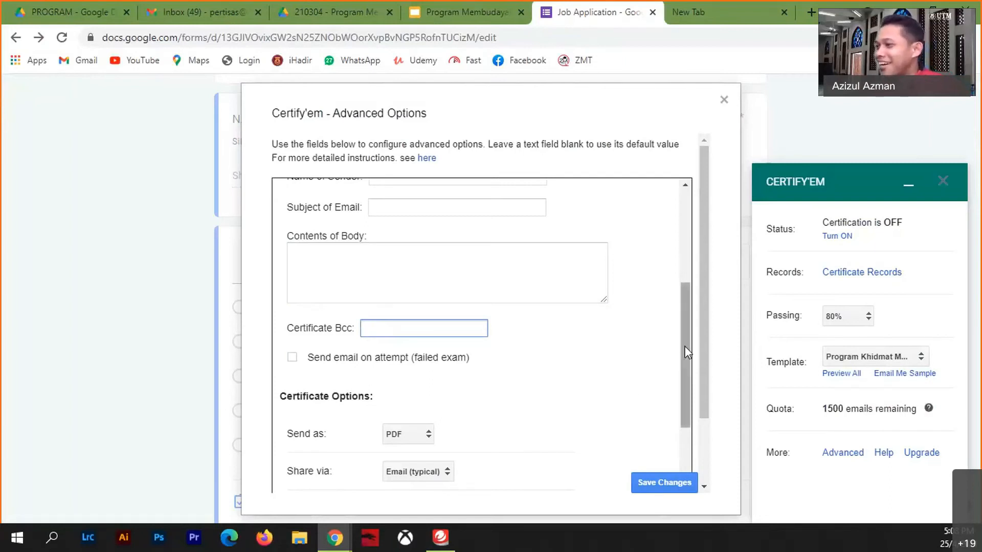
- Keep certificates sent as PDF after trying IMAGE, and set the Certificate ID Prefix to GFUA-
{"action": "left_click_drag", "start_coordinate": [686, 350], "coordinate": [674, 404]}
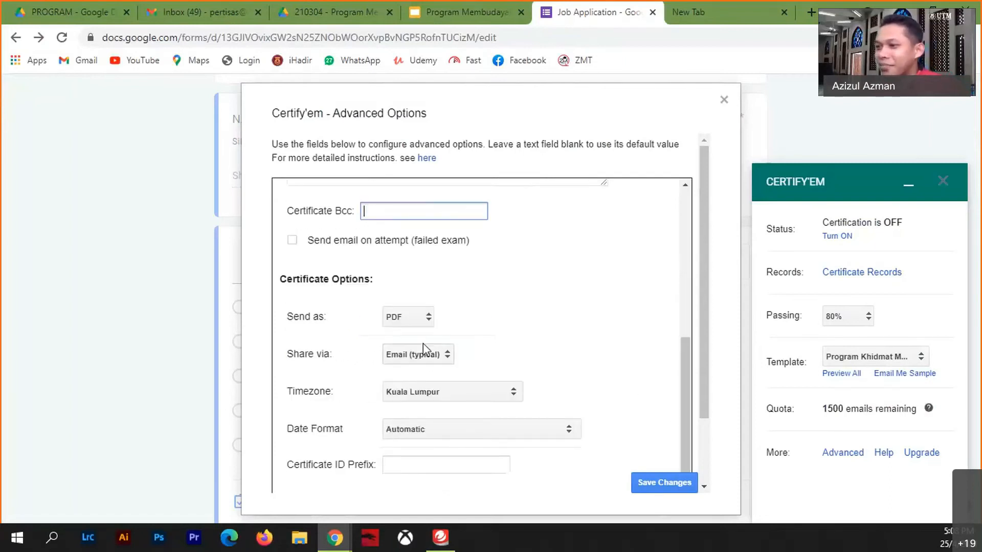
{"action": "left_click", "coordinate": [427, 318]}
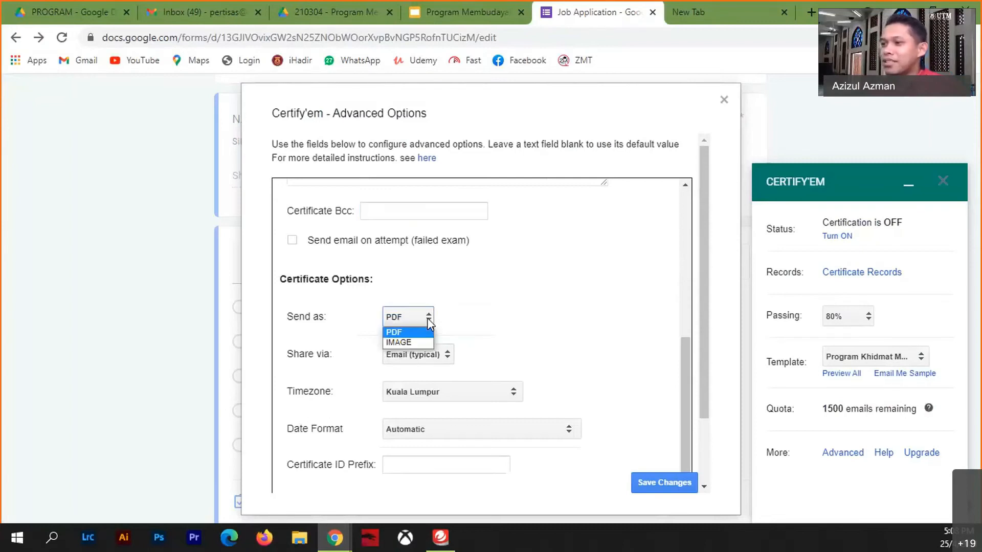
{"action": "left_click", "coordinate": [412, 340]}
{"action": "left_click", "coordinate": [425, 317]}
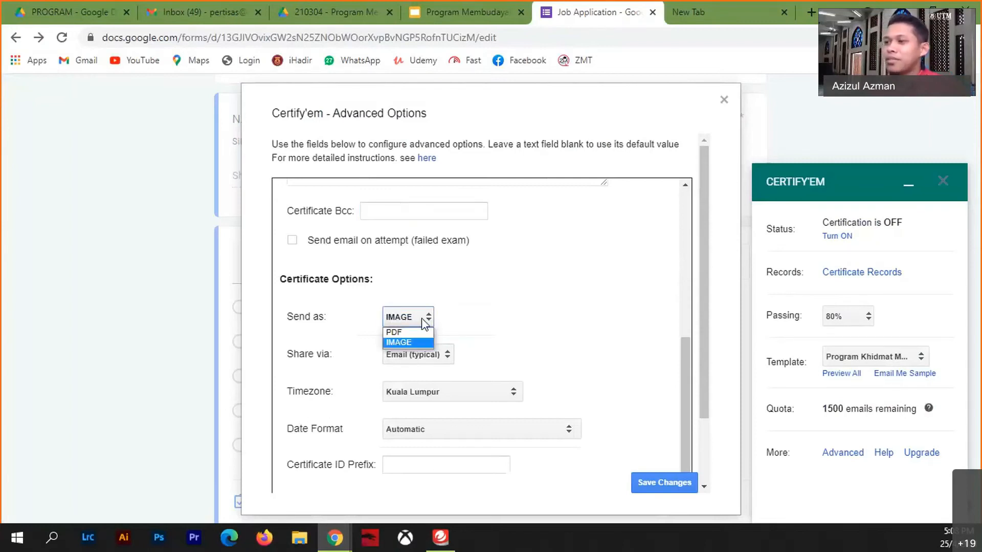
{"action": "left_click", "coordinate": [401, 332]}
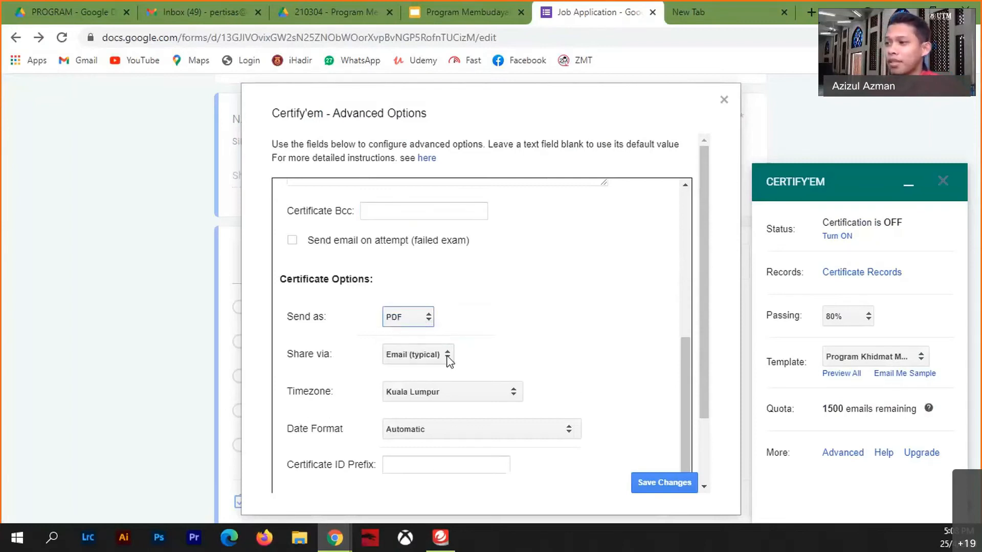
{"action": "left_click", "coordinate": [415, 463]}
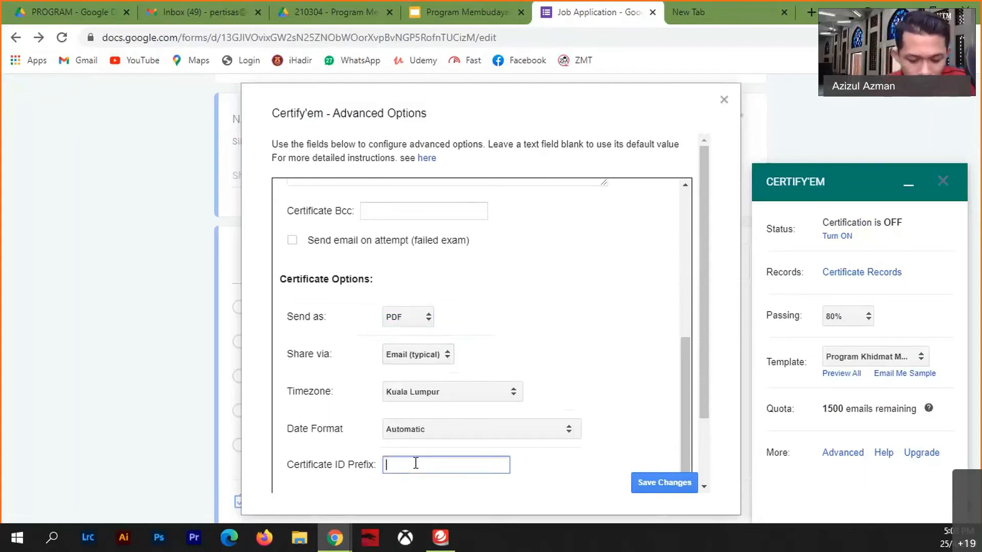
{"action": "type", "text": "GFUA"}
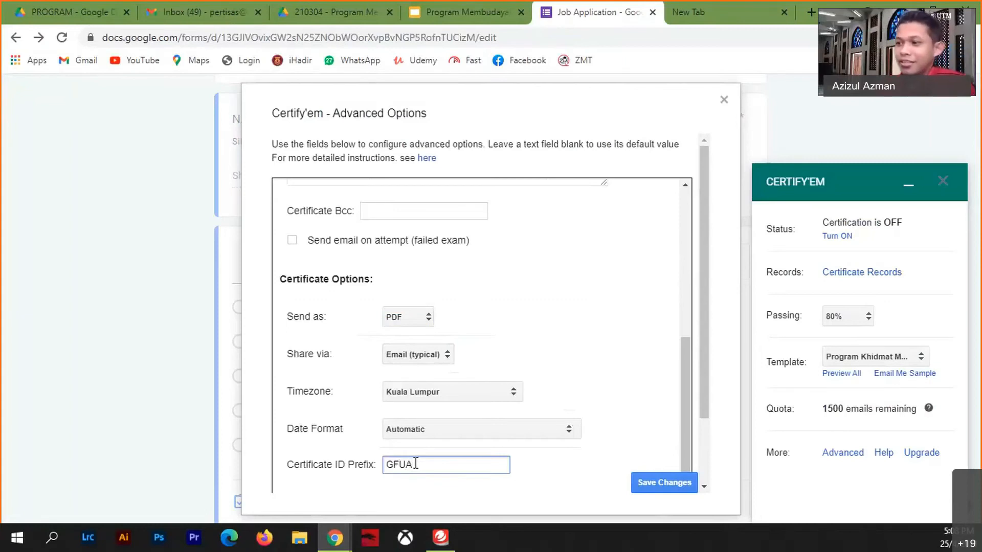
{"action": "type", "text": "-"}
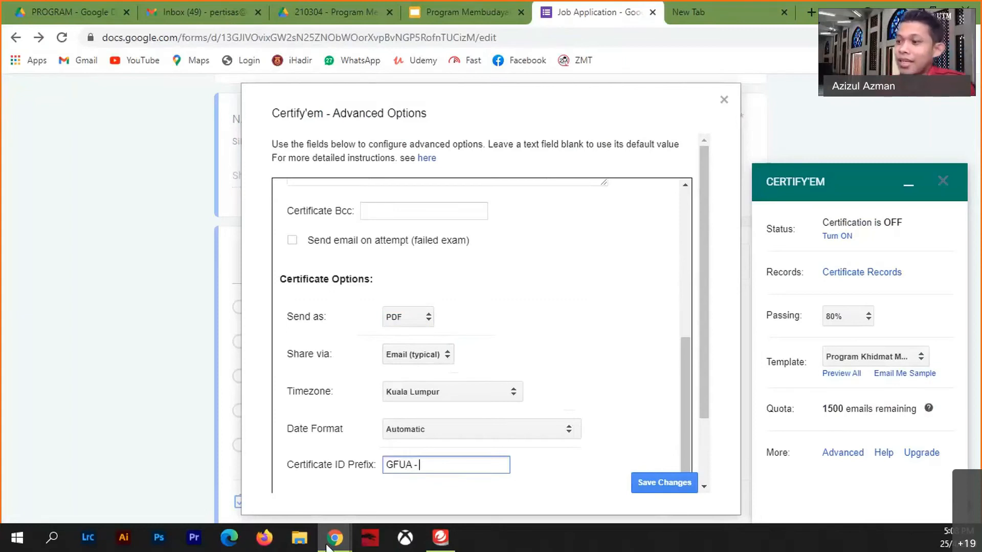
{"action": "mouse_move", "coordinate": [339, 548]}
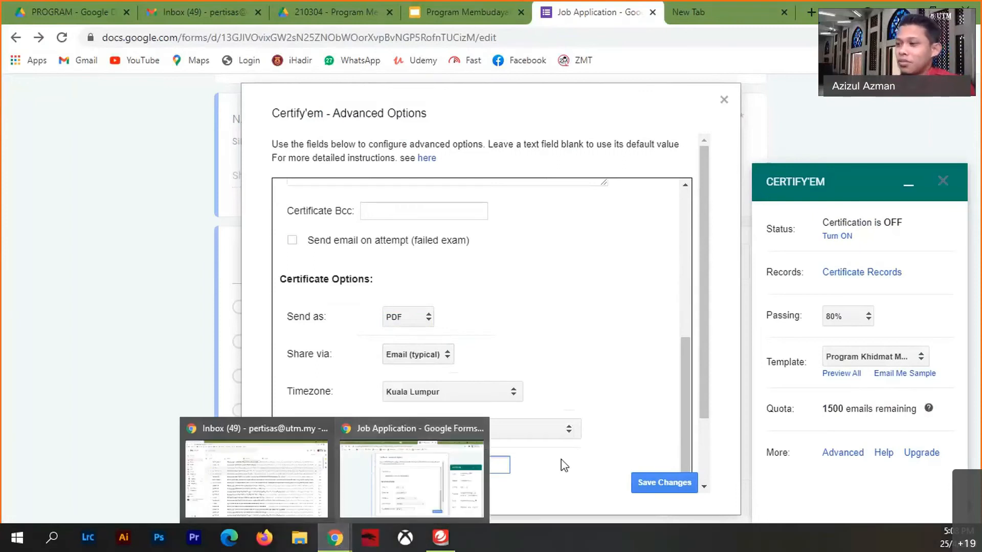
- Save the advanced certificate settings and lower the Certify'em passing score to 50%
{"action": "left_click", "coordinate": [639, 483]}
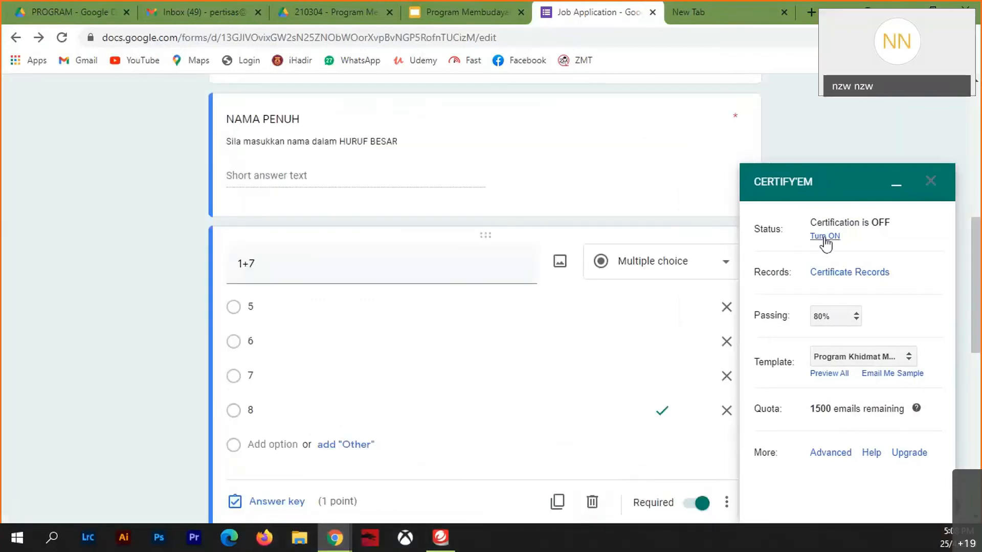
{"action": "left_click", "coordinate": [851, 326]}
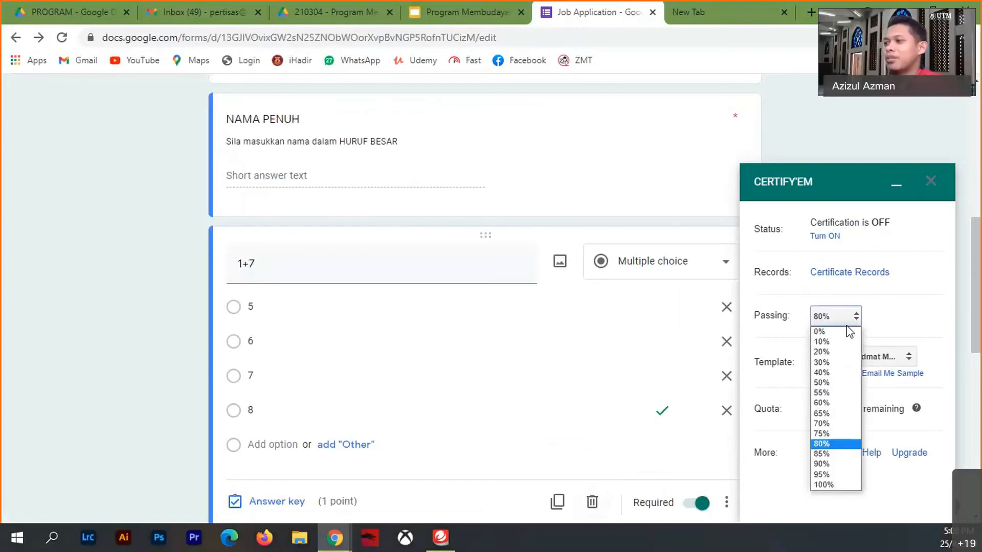
{"action": "left_click", "coordinate": [822, 382]}
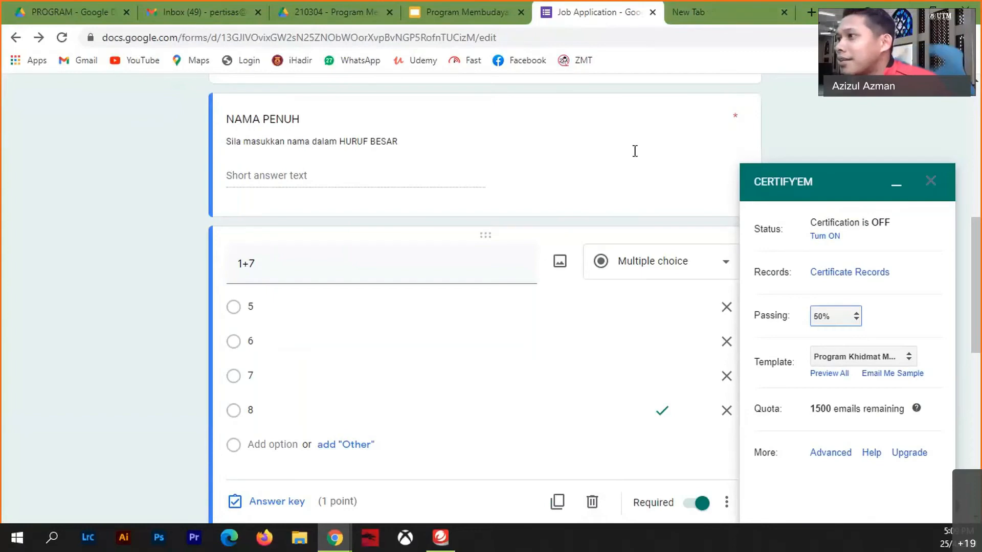
{"action": "scroll", "coordinate": [614, 171], "scroll_direction": "up", "scroll_amount": 8}
- Open the linked Job Application (Responses) spreadsheet from the form's Responses view
{"action": "left_click", "coordinate": [524, 151]}
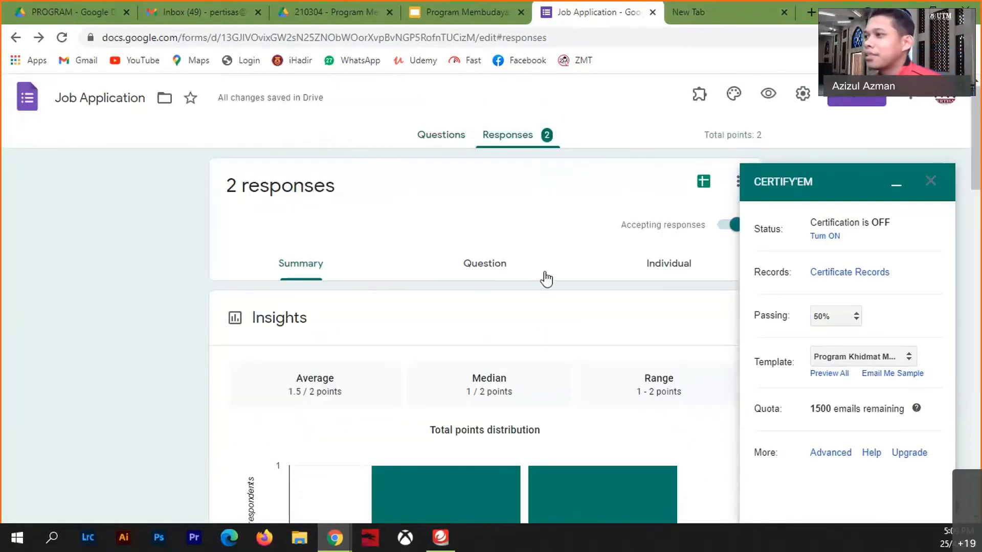
{"action": "left_click", "coordinate": [704, 183]}
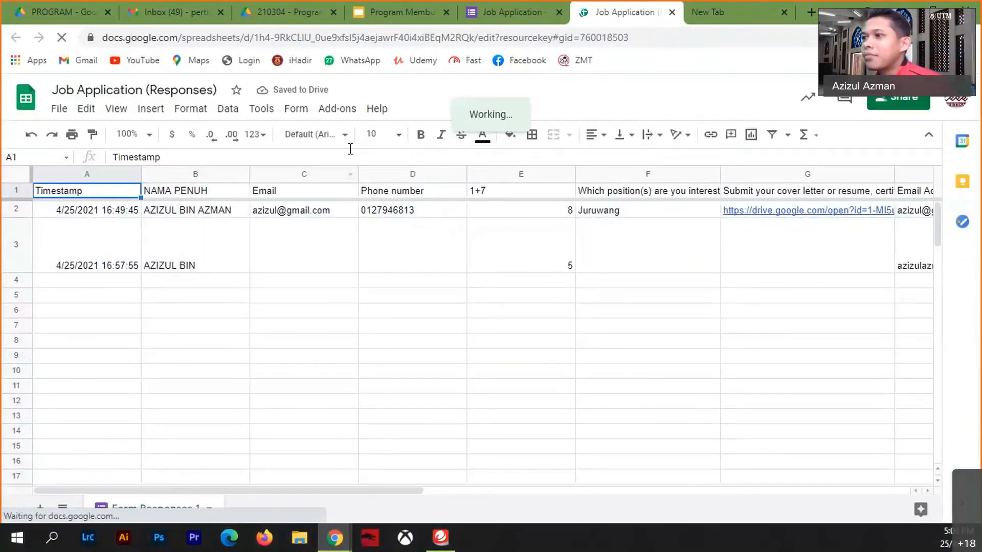
- Install Autocrat from Get add-ons, authorizing it with the signed-in Google account
{"action": "left_click", "coordinate": [336, 110]}
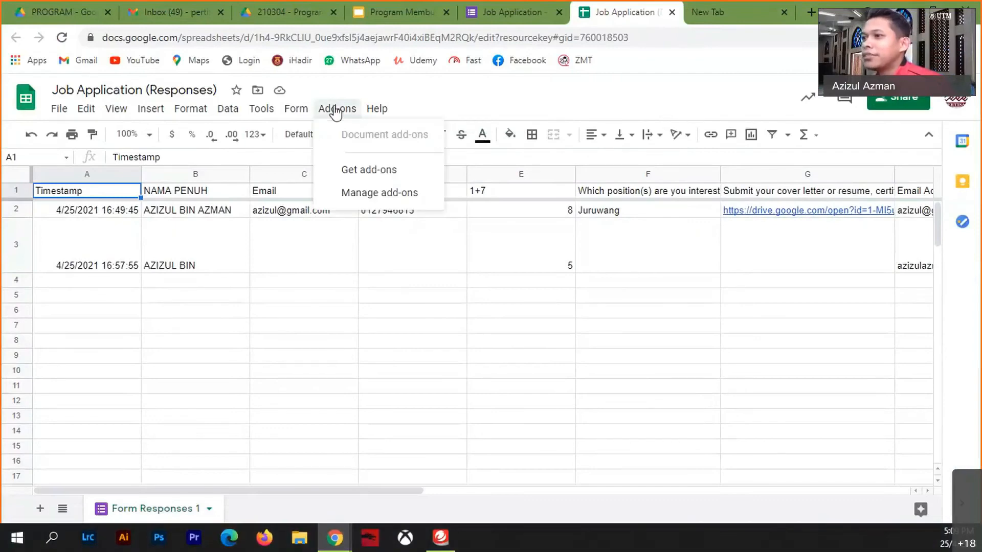
{"action": "mouse_move", "coordinate": [380, 174]}
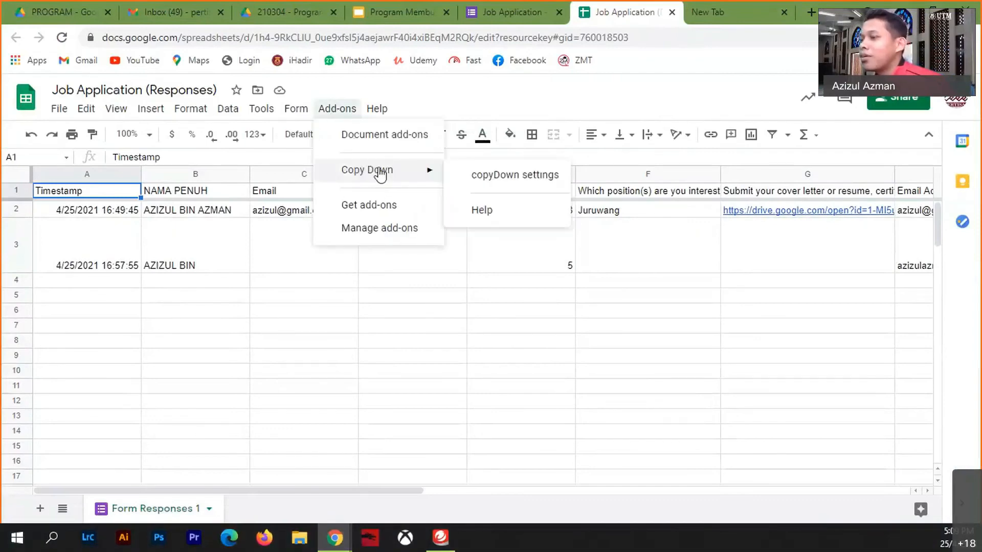
{"action": "left_click", "coordinate": [363, 207]}
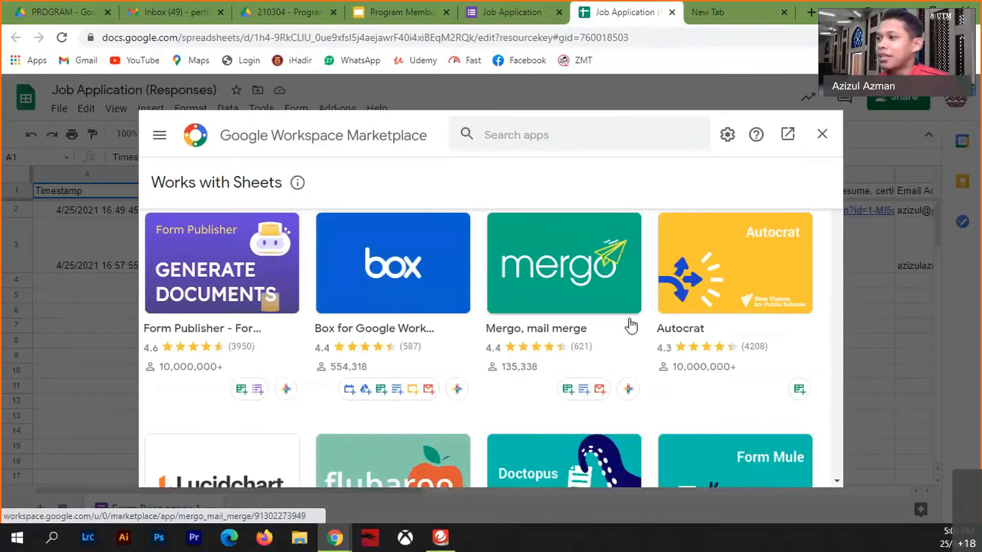
{"action": "left_click", "coordinate": [714, 276]}
{"action": "left_click", "coordinate": [518, 291]}
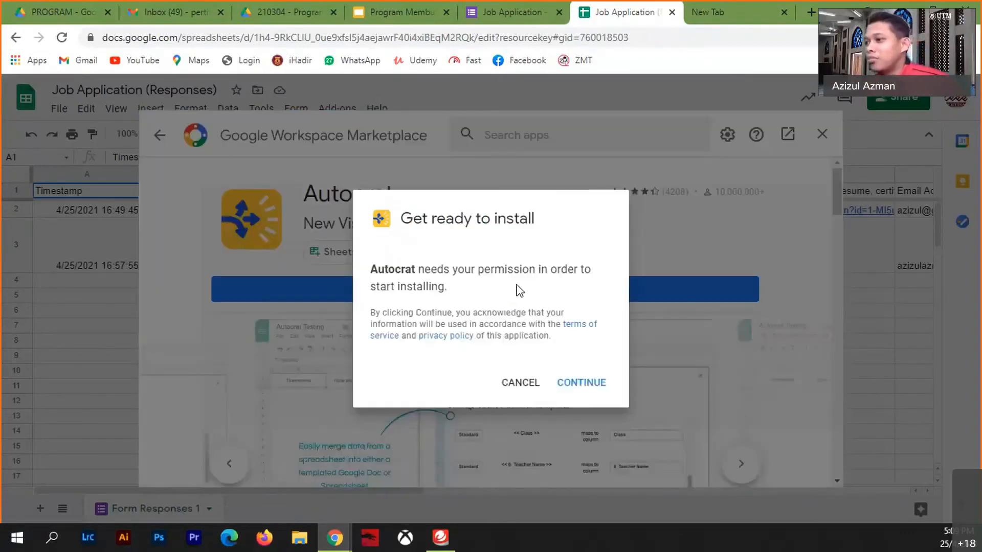
{"action": "left_click", "coordinate": [588, 383]}
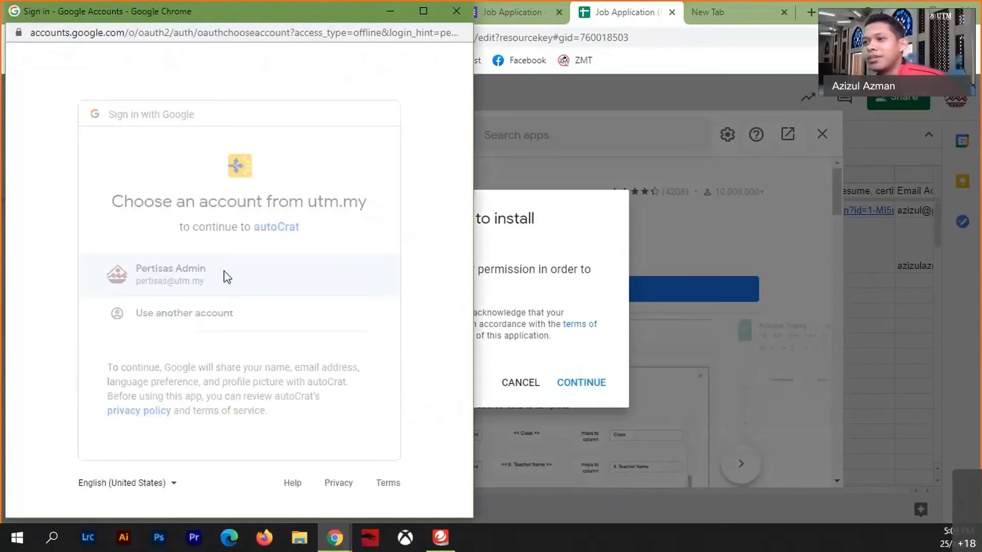
{"action": "left_click", "coordinate": [226, 276]}
{"action": "scroll", "coordinate": [368, 338], "scroll_direction": "down", "scroll_amount": 10}
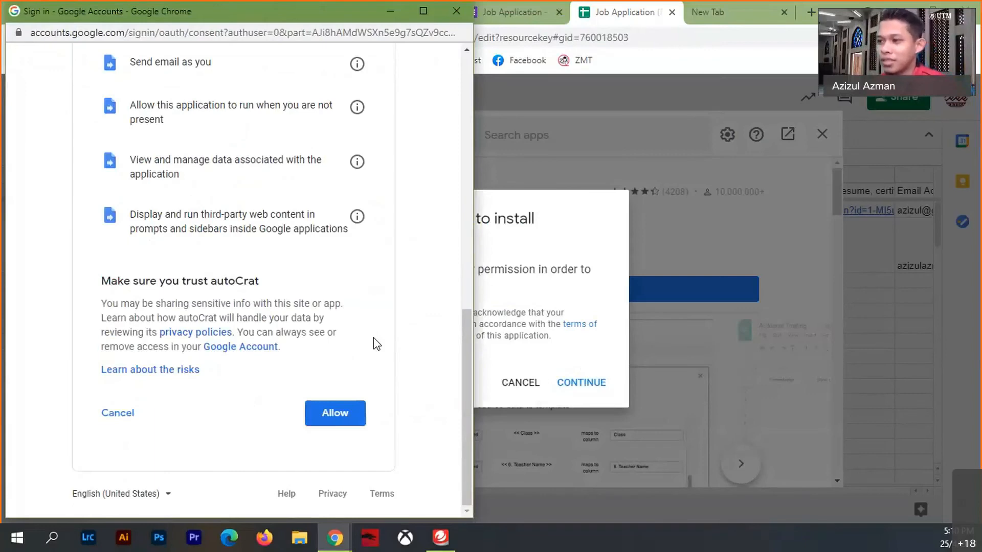
{"action": "left_click", "coordinate": [327, 415]}
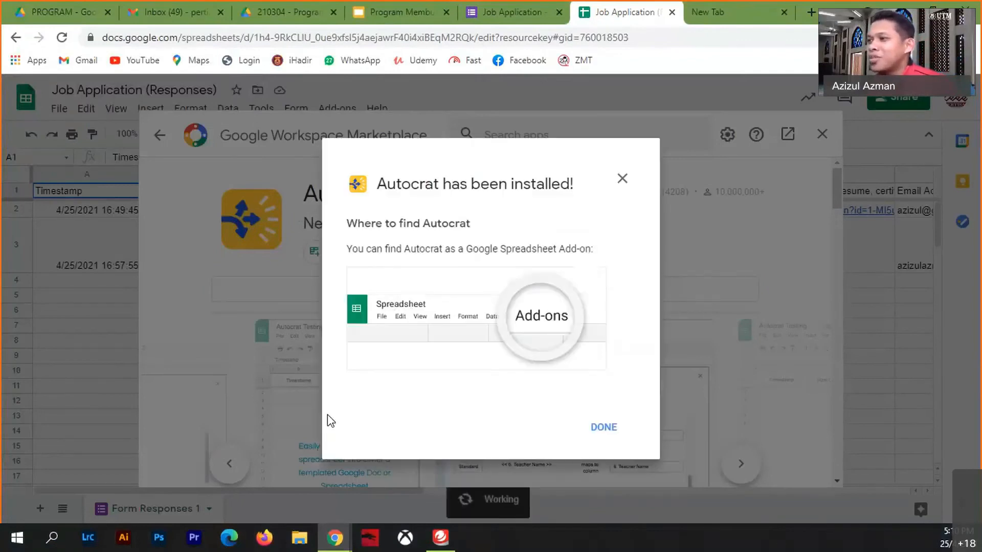
{"action": "left_click", "coordinate": [604, 429]}
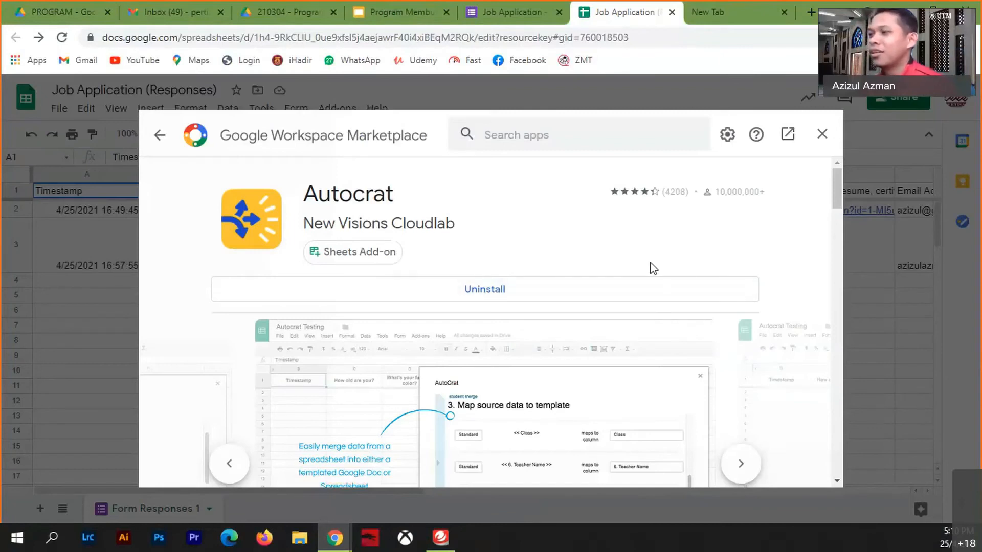
- Close the Marketplace, check the signed-in account, and go back to the Job Application form
{"action": "left_click", "coordinate": [823, 136]}
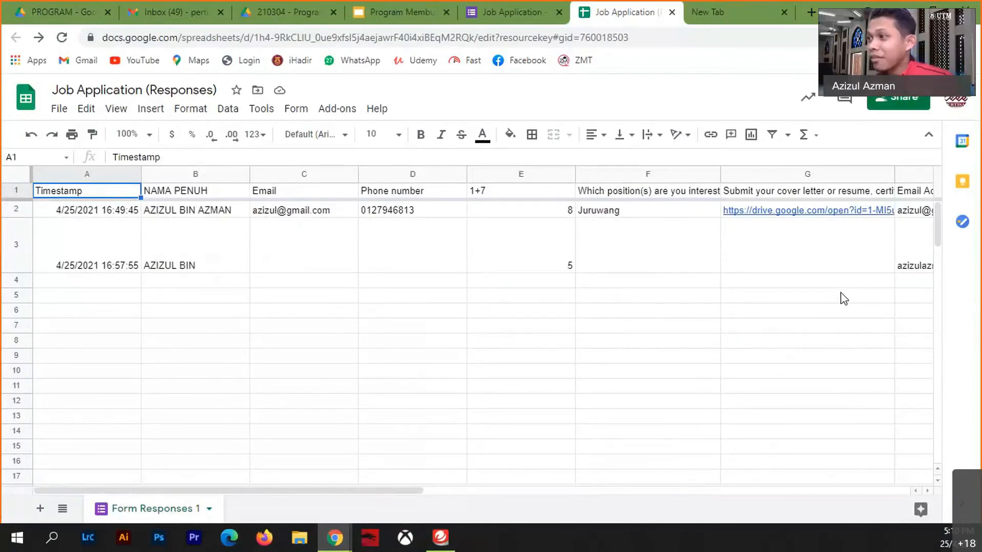
{"action": "left_click", "coordinate": [954, 105]}
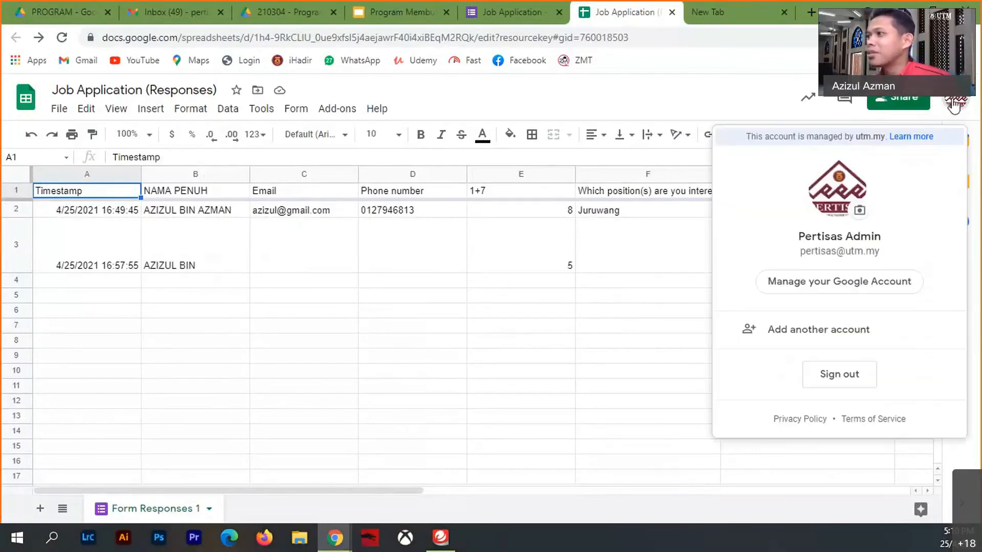
{"action": "left_click", "coordinate": [954, 105]}
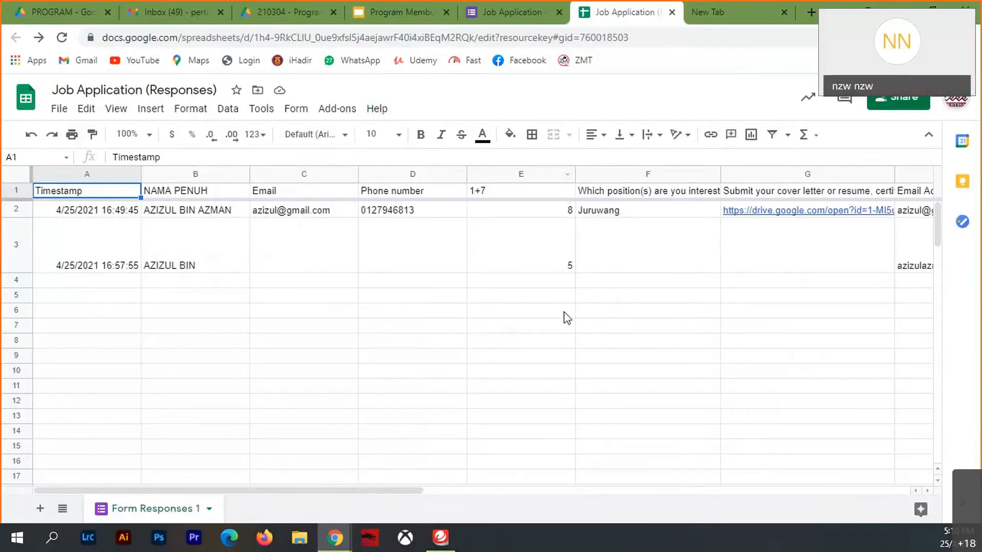
{"action": "left_click", "coordinate": [569, 338]}
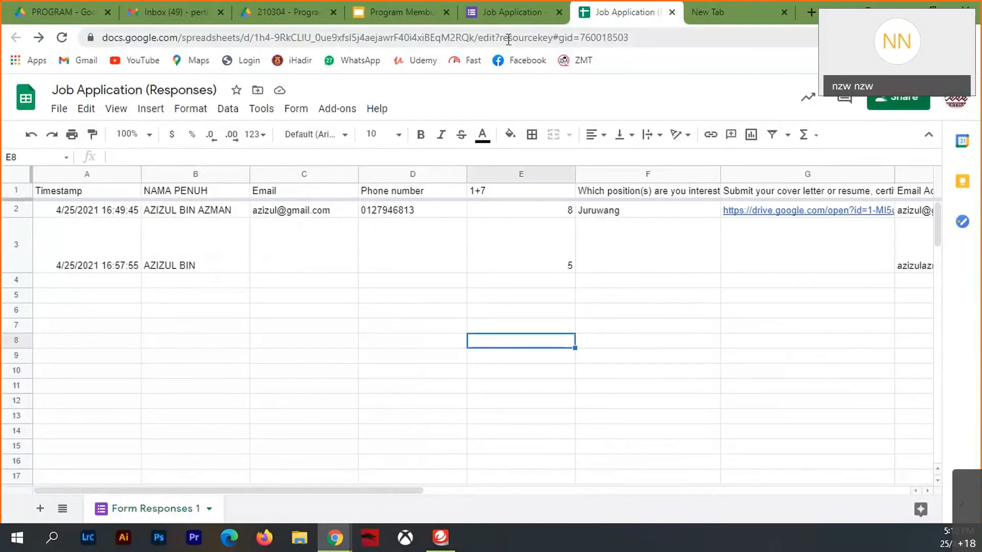
{"action": "left_click", "coordinate": [520, 24]}
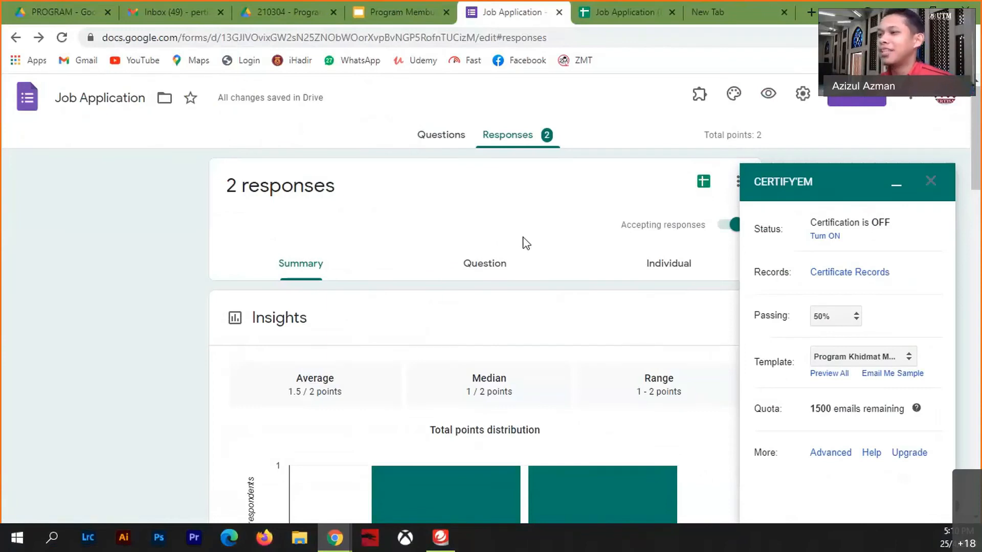
- Keep the current Certify'em template and view the Program Membudayakan Al-Quran 4 Mac 2021 slides
{"action": "left_click", "coordinate": [850, 359]}
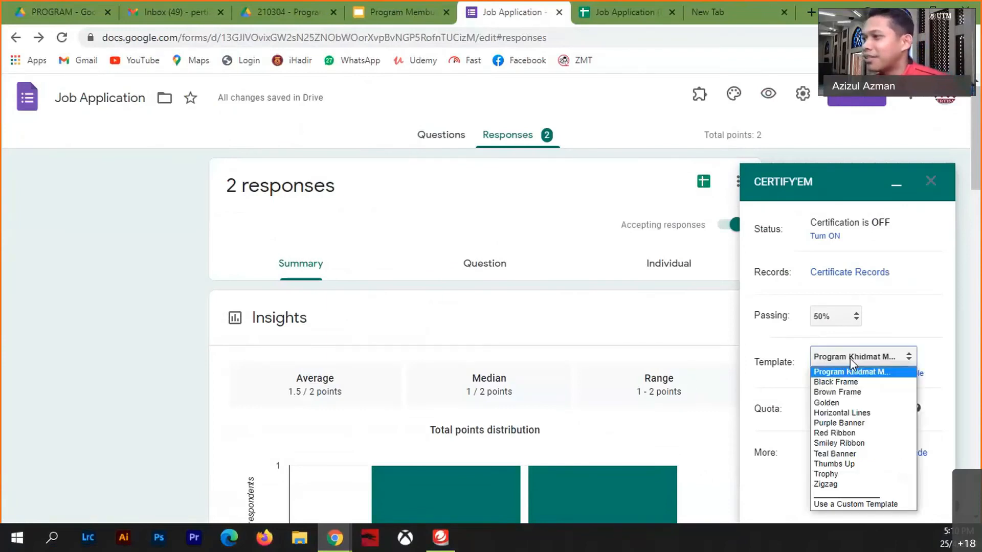
{"action": "left_click", "coordinate": [850, 359]}
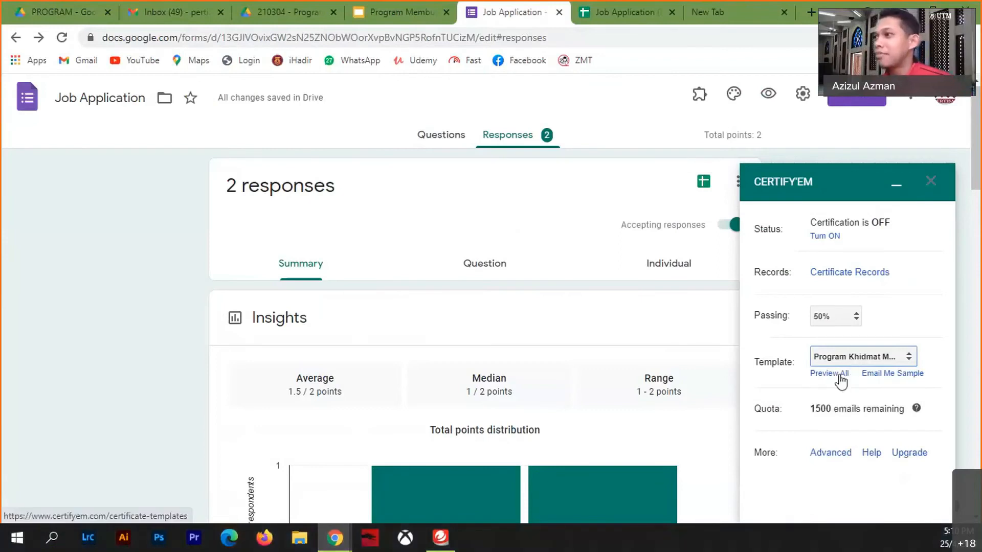
{"action": "left_click", "coordinate": [379, 17]}
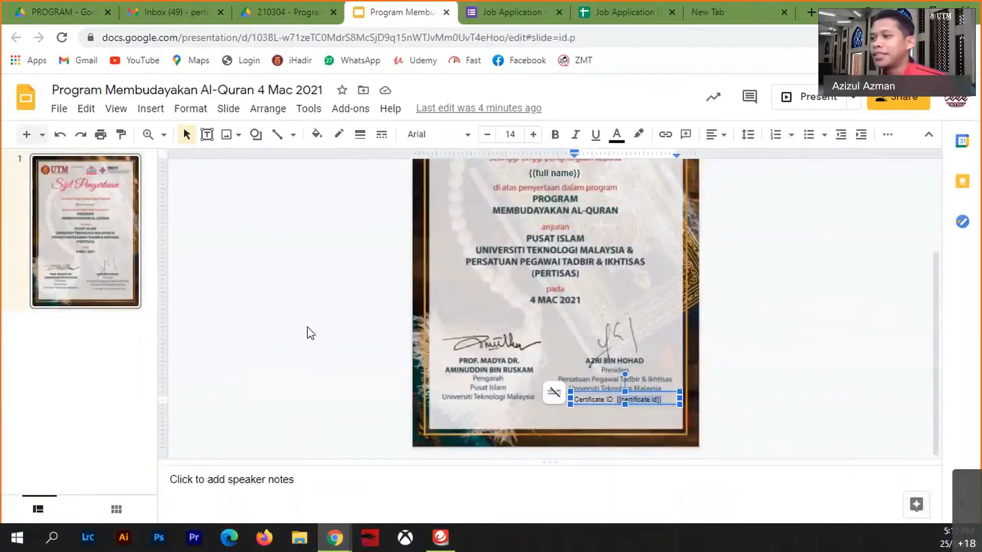
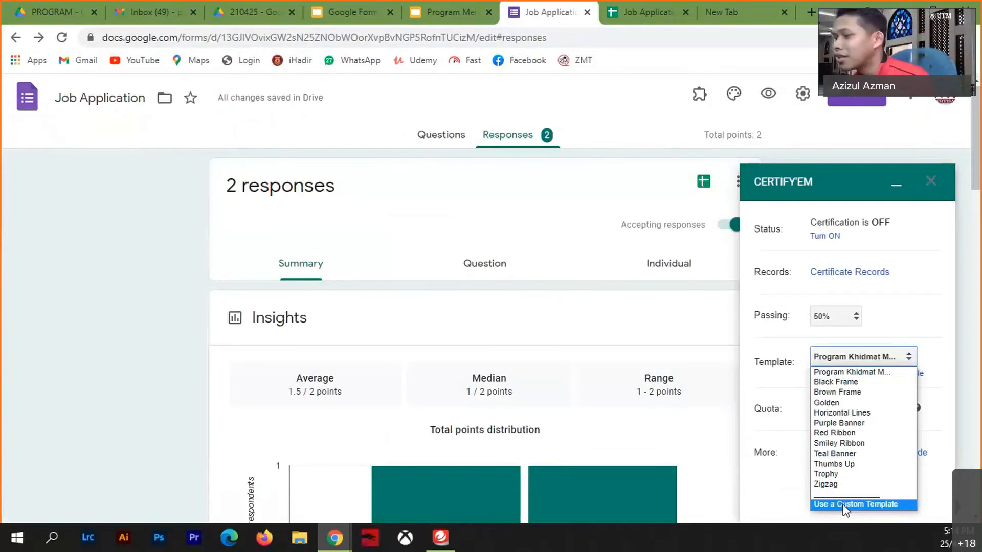
- Switch Certify'em to the custom template file Google Form untuk Akademik and save the change
{"action": "left_click", "coordinate": [847, 504]}
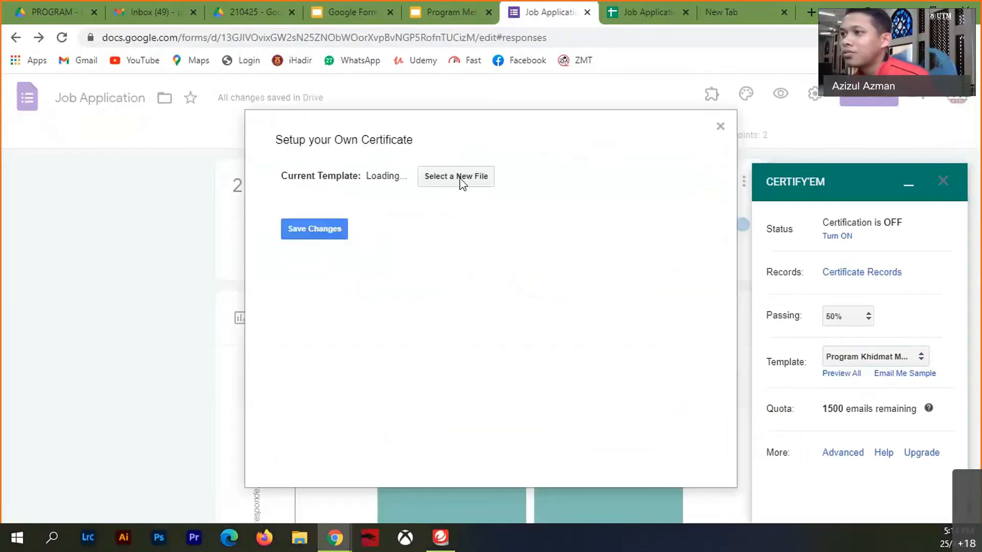
{"action": "left_click", "coordinate": [458, 180]}
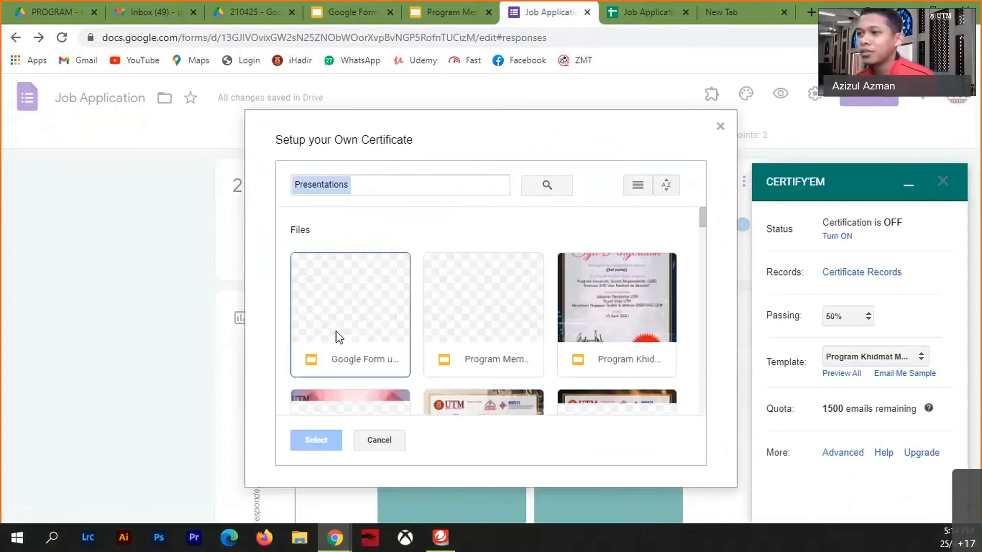
{"action": "left_click", "coordinate": [335, 327]}
{"action": "left_click", "coordinate": [328, 442]}
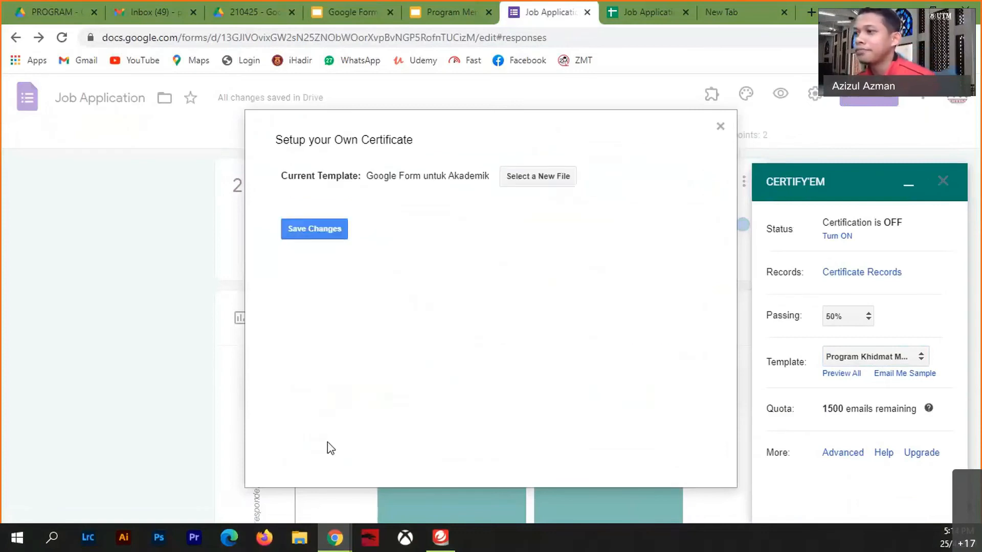
{"action": "left_click", "coordinate": [336, 231]}
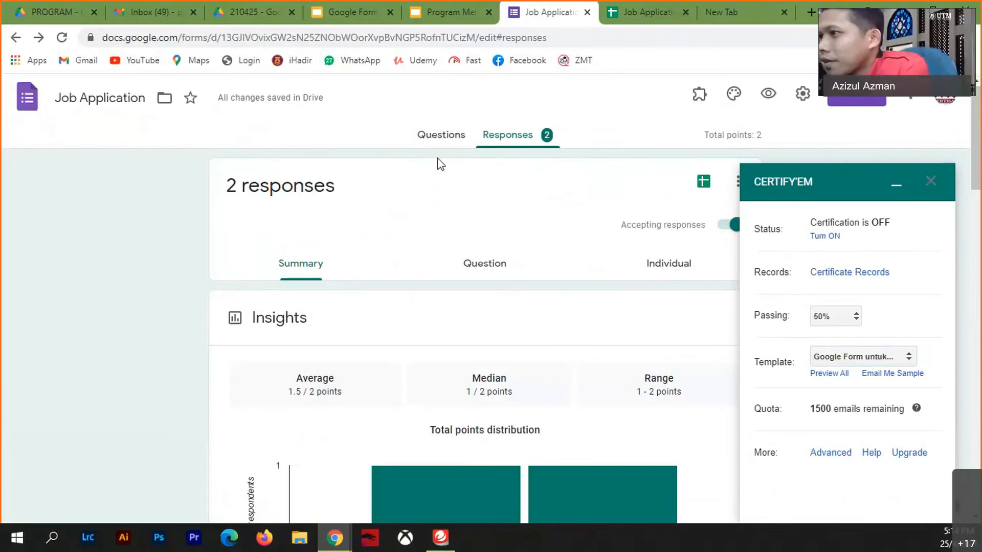
- Retitle the NAMA PENUH question as 'Full Name' on the Questions tab
{"action": "left_click", "coordinate": [441, 136]}
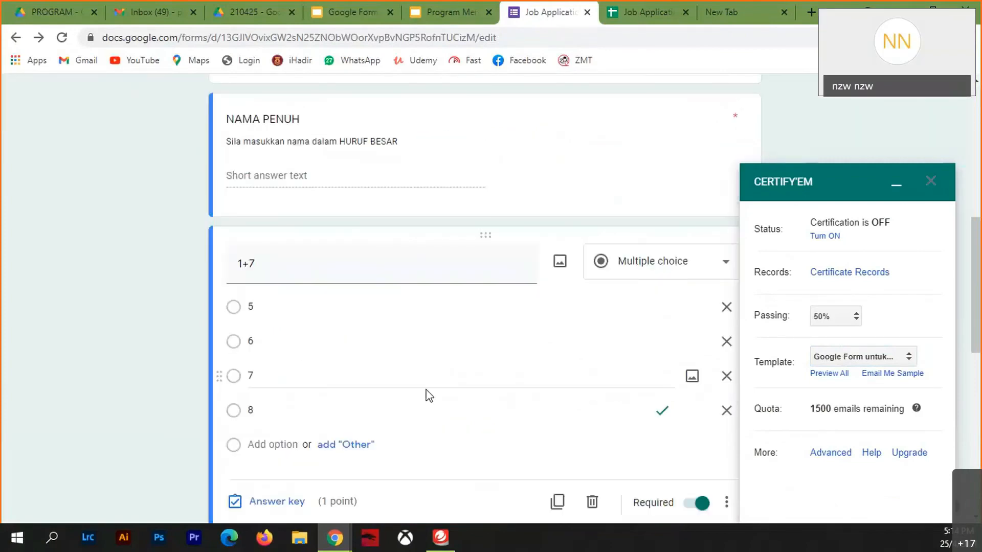
{"action": "scroll", "coordinate": [409, 384], "scroll_direction": "up", "scroll_amount": 4}
{"action": "left_click", "coordinate": [322, 338]}
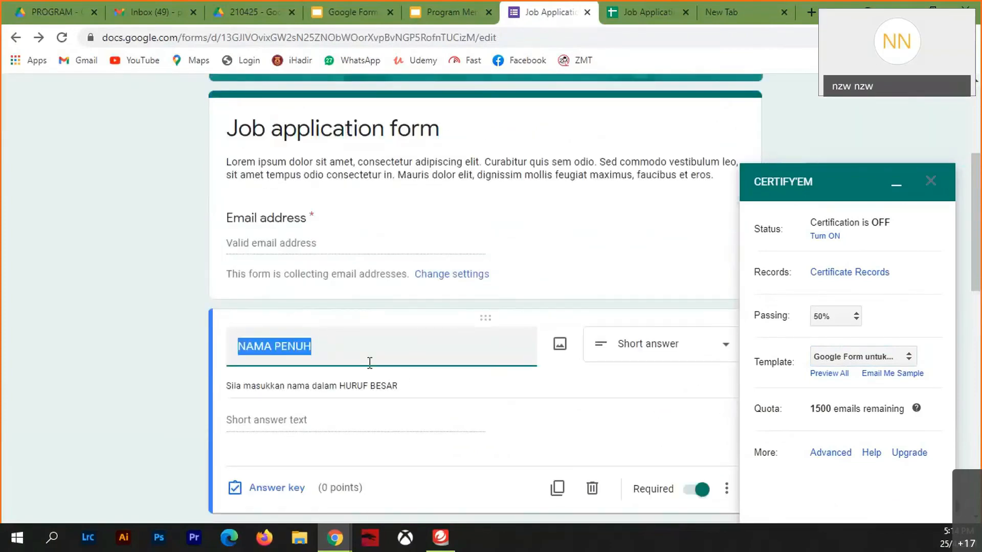
{"action": "type", "text": "F"}
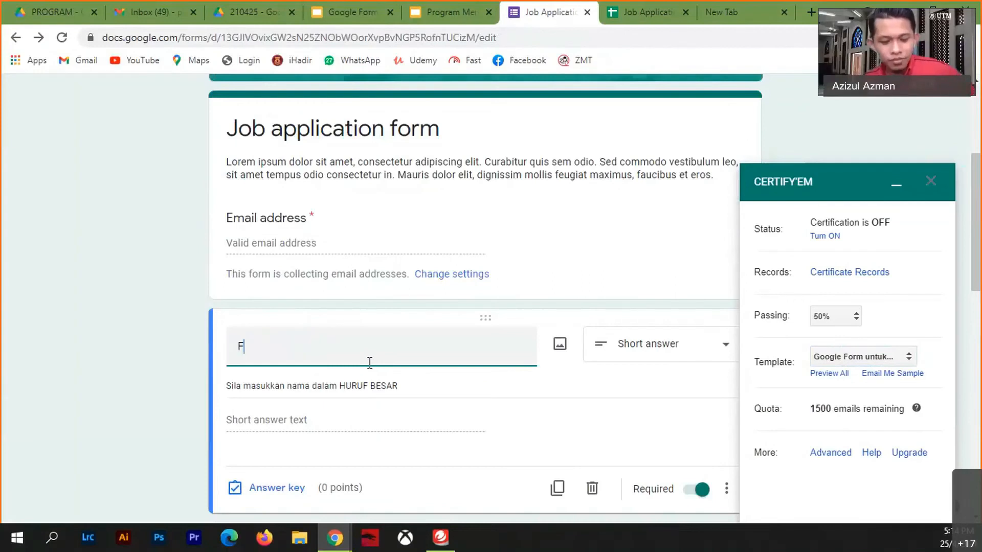
{"action": "type", "text": "ull Name"}
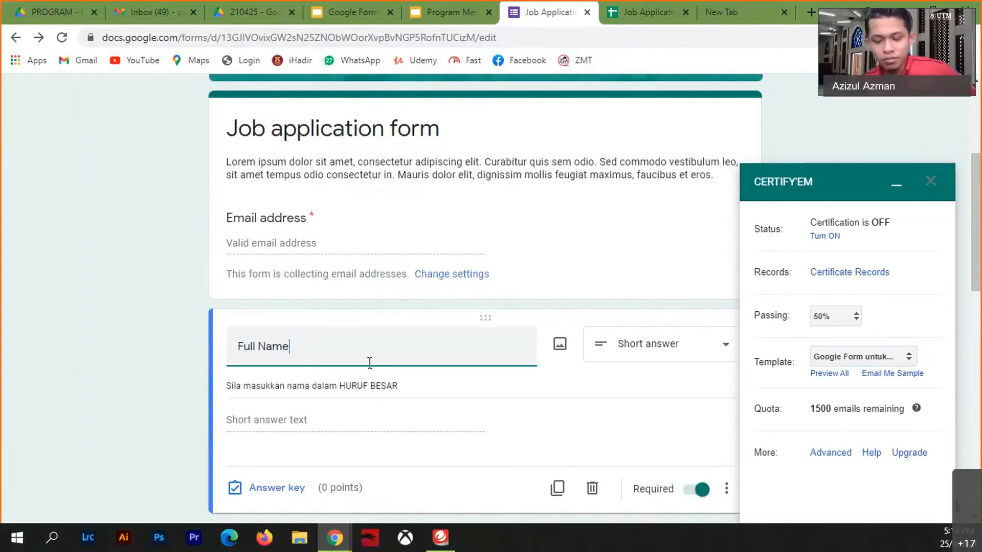
{"action": "left_click", "coordinate": [141, 348]}
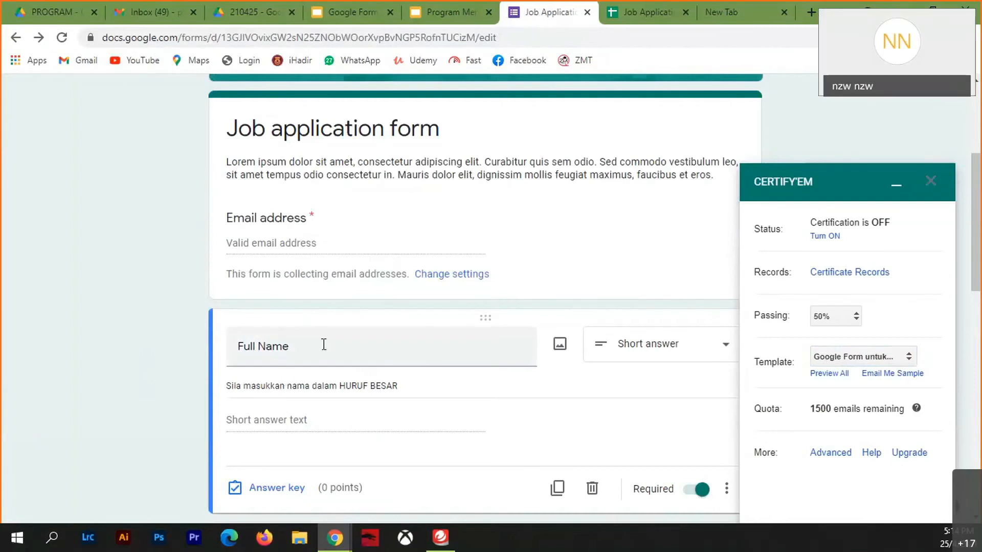
{"action": "scroll", "coordinate": [399, 373], "scroll_direction": "down", "scroll_amount": 4}
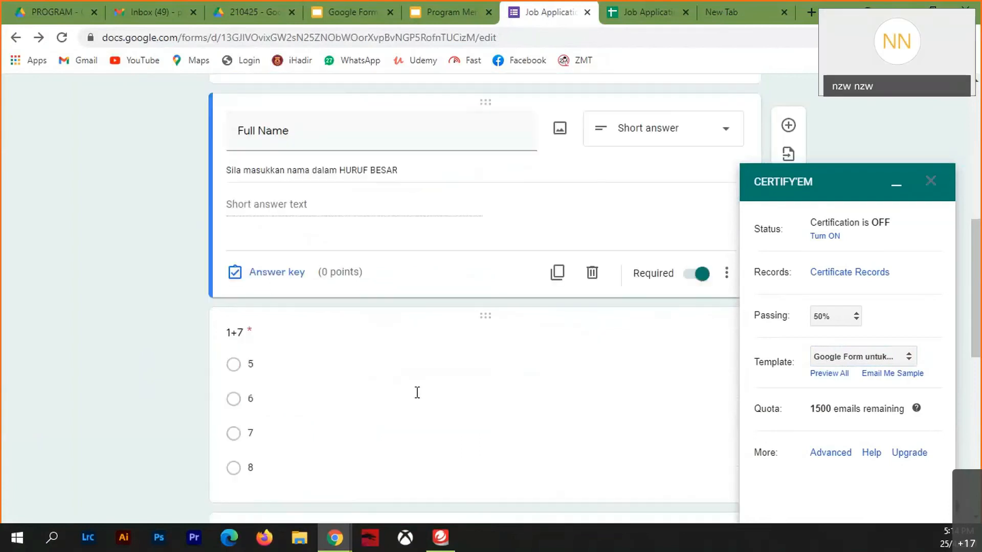
{"action": "scroll", "coordinate": [416, 393], "scroll_direction": "down", "scroll_amount": 4}
{"action": "scroll", "coordinate": [417, 392], "scroll_direction": "up", "scroll_amount": 8}
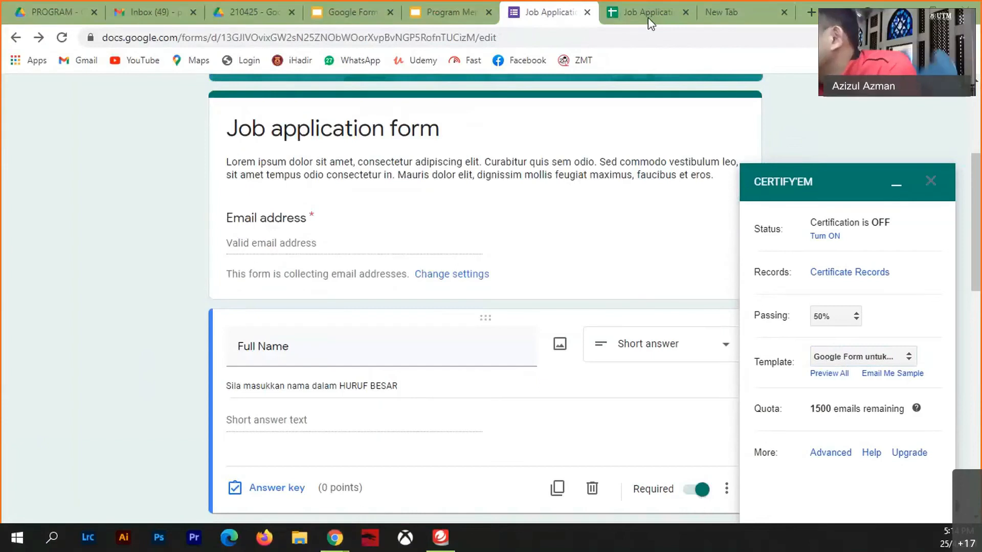
{"action": "left_click", "coordinate": [649, 283]}
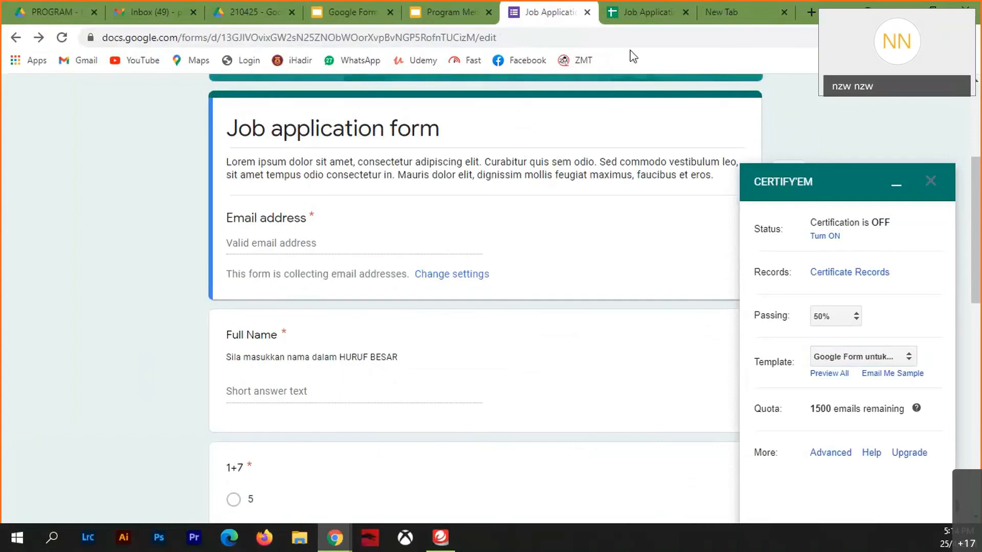
- Launch Autocrat from the Add-ons menu on the Job Application (Responses) spreadsheet
{"action": "left_click", "coordinate": [641, 15]}
{"action": "left_click", "coordinate": [333, 109]}
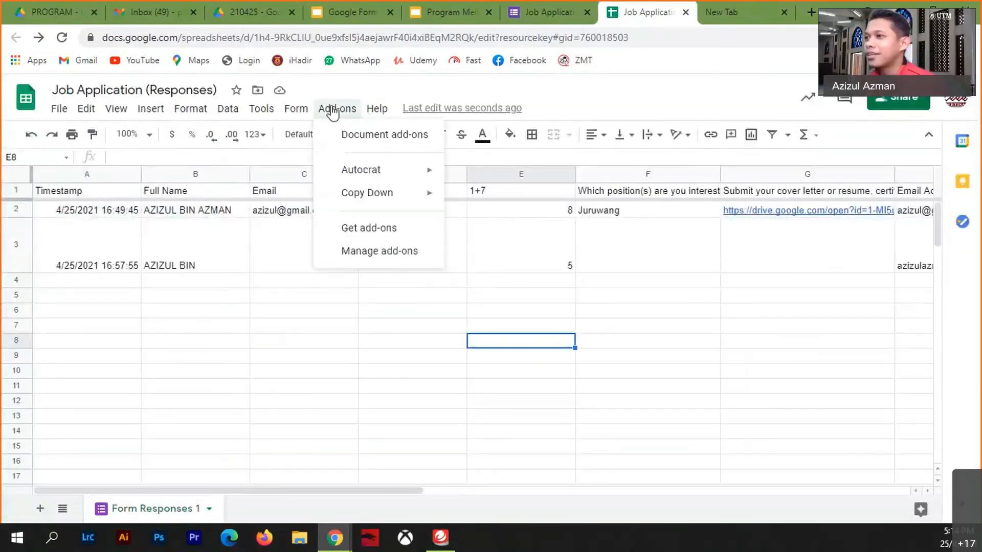
{"action": "mouse_move", "coordinate": [361, 170]}
{"action": "left_click", "coordinate": [506, 175]}
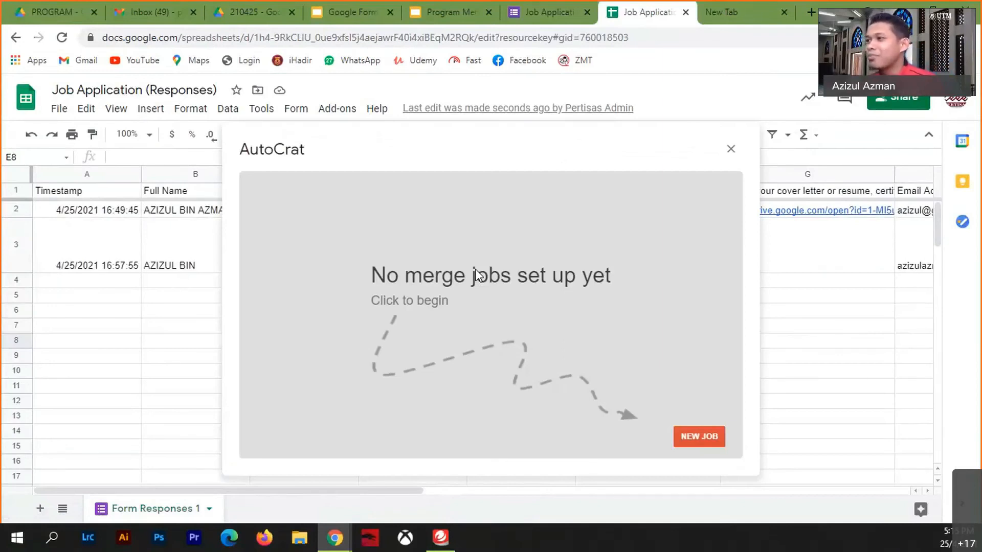
- Edit the Keputusan formula in L2 so its passing threshold is I2>=2 instead of 3
{"action": "left_click", "coordinate": [731, 149]}
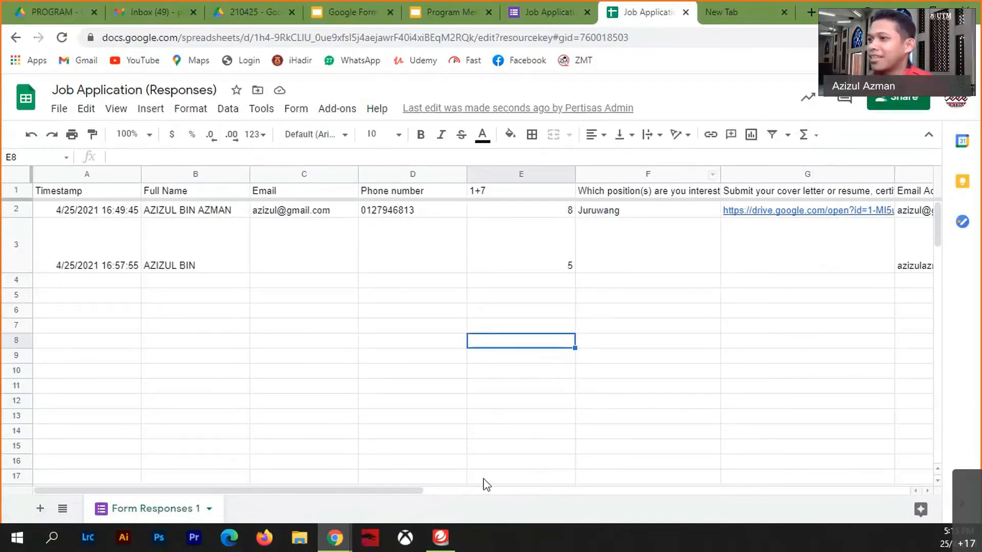
{"action": "left_click_drag", "start_coordinate": [403, 494], "coordinate": [643, 490]}
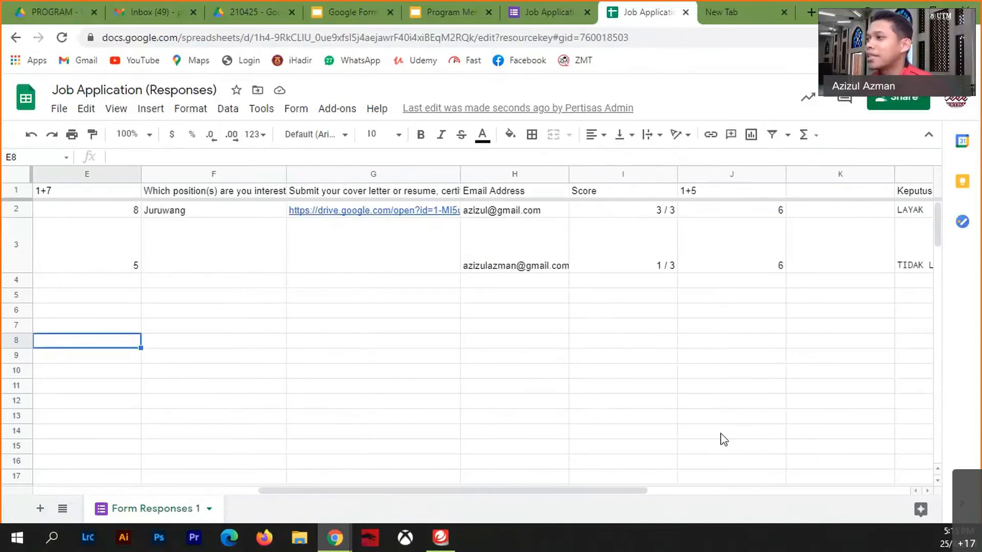
{"action": "left_click_drag", "start_coordinate": [578, 494], "coordinate": [697, 462]}
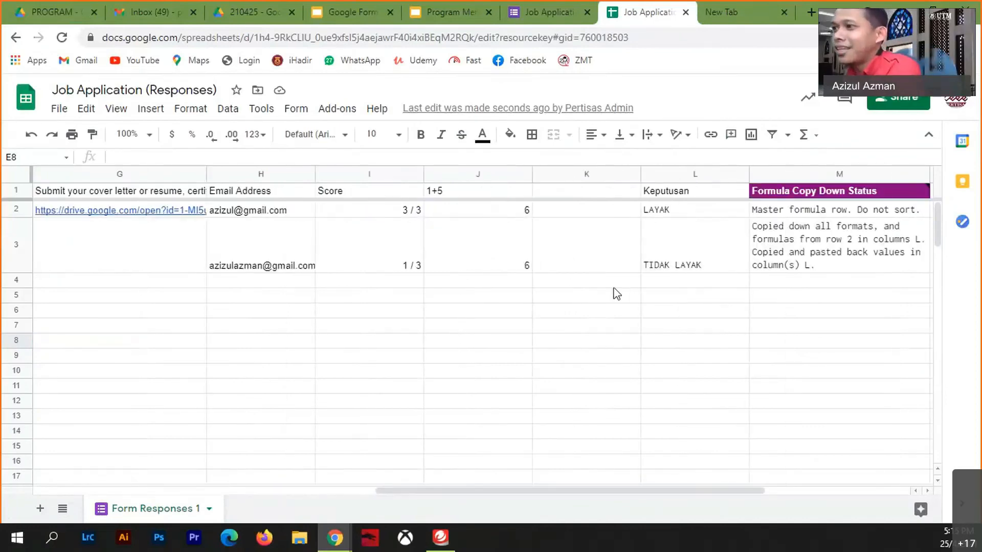
{"action": "left_click", "coordinate": [662, 210]}
{"action": "double_click", "coordinate": [662, 210]}
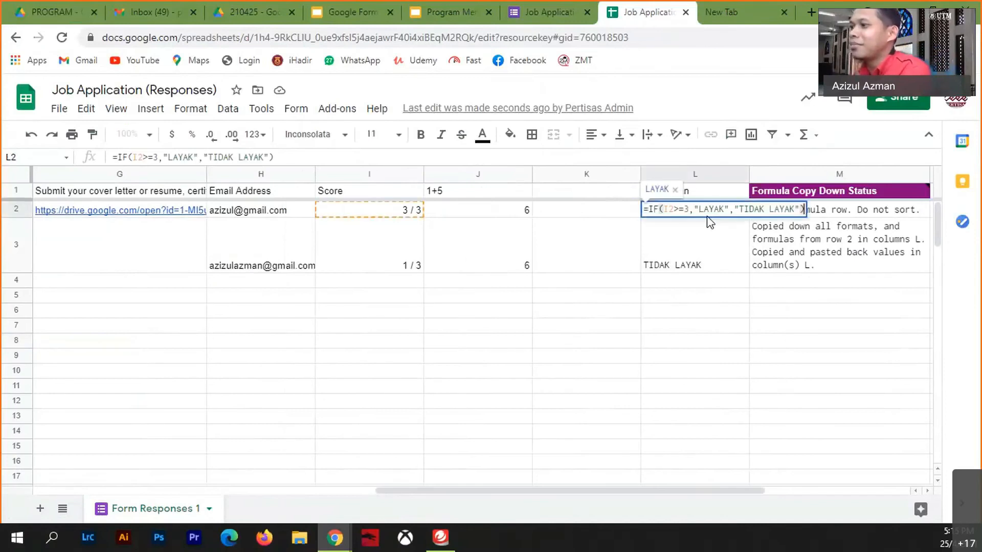
{"action": "left_click", "coordinate": [687, 209]}
{"action": "key", "text": "Delete"}
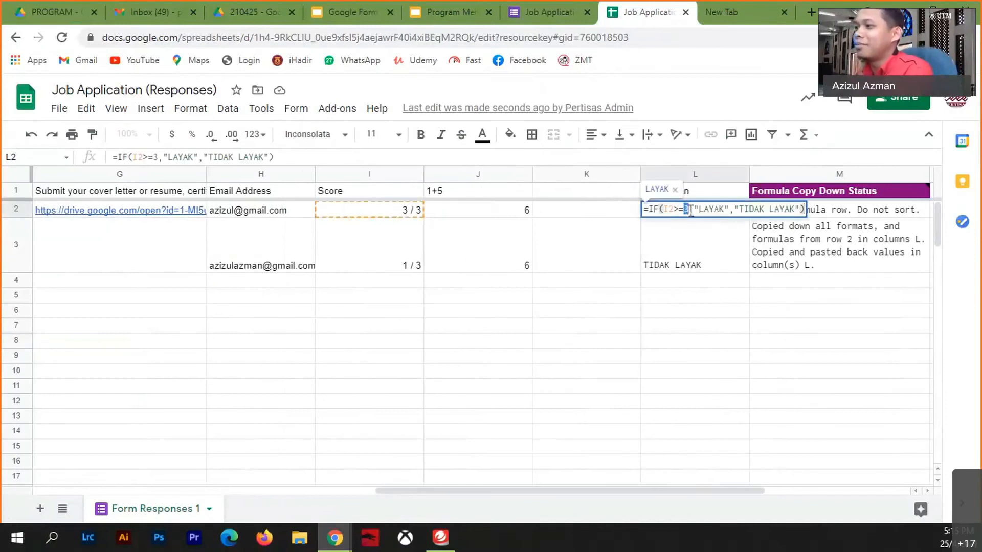
{"action": "type", "text": "2"}
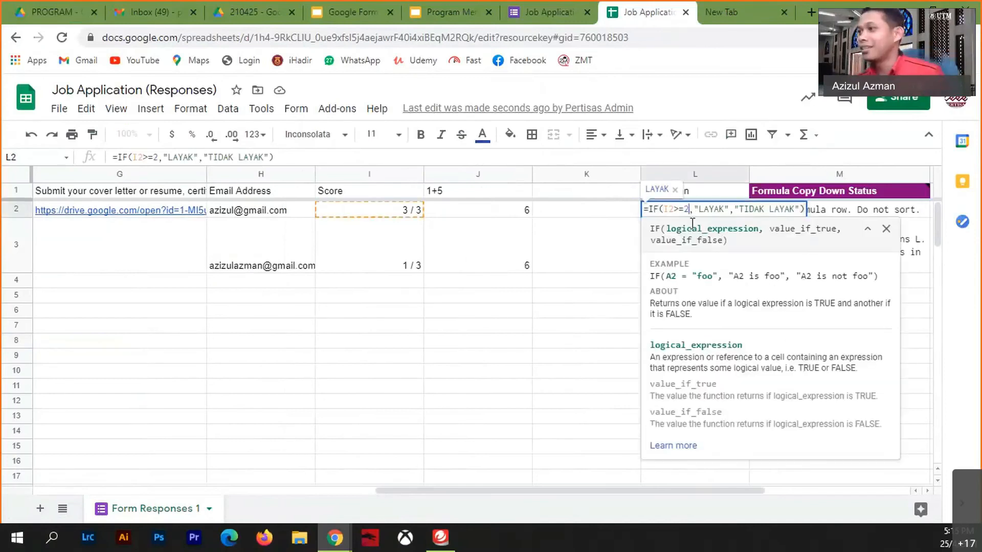
{"action": "left_click", "coordinate": [539, 343]}
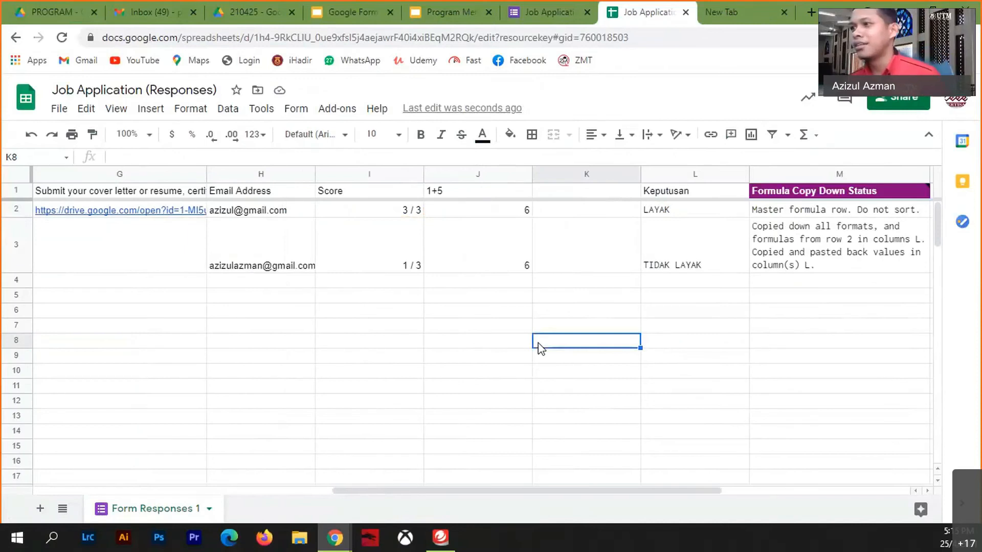
{"action": "left_click", "coordinate": [346, 115]}
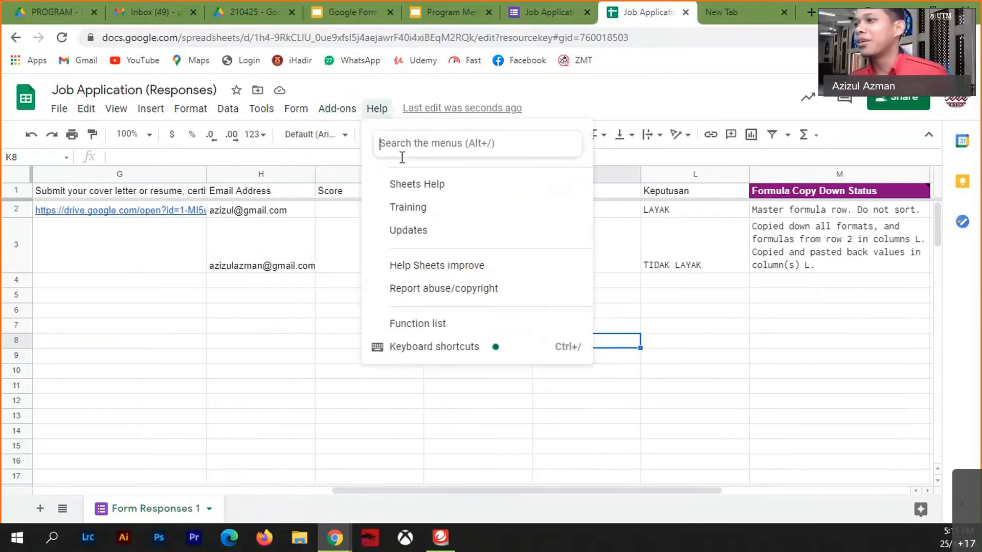
- Start a new Autocrat merge job named 'Google Form untuk Akademik'
{"action": "mouse_move", "coordinate": [372, 178]}
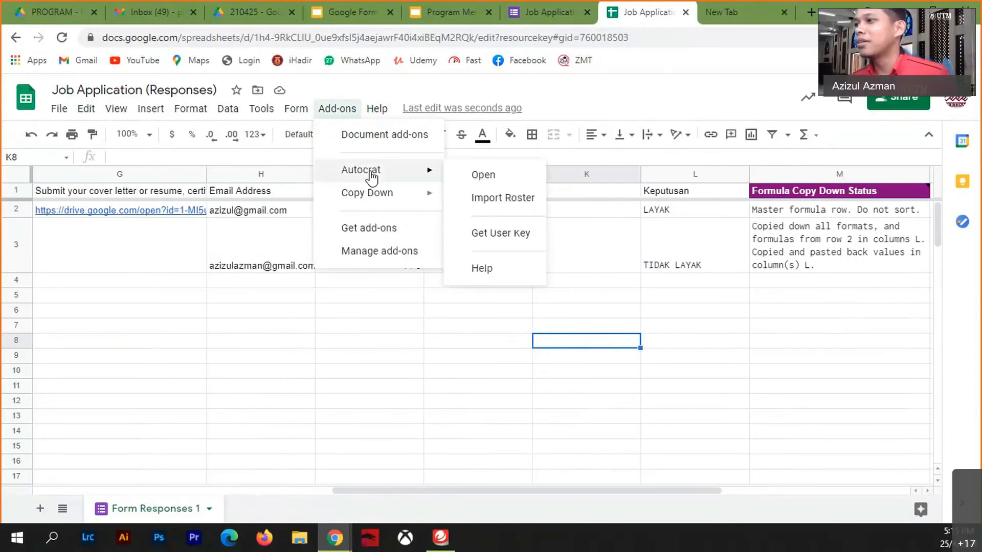
{"action": "left_click", "coordinate": [499, 178]}
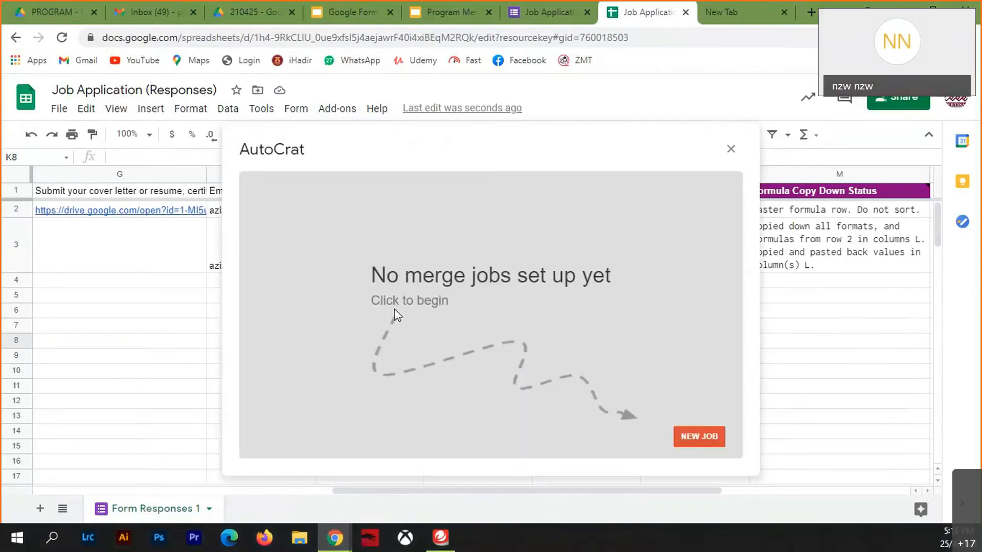
{"action": "left_click", "coordinate": [699, 435]}
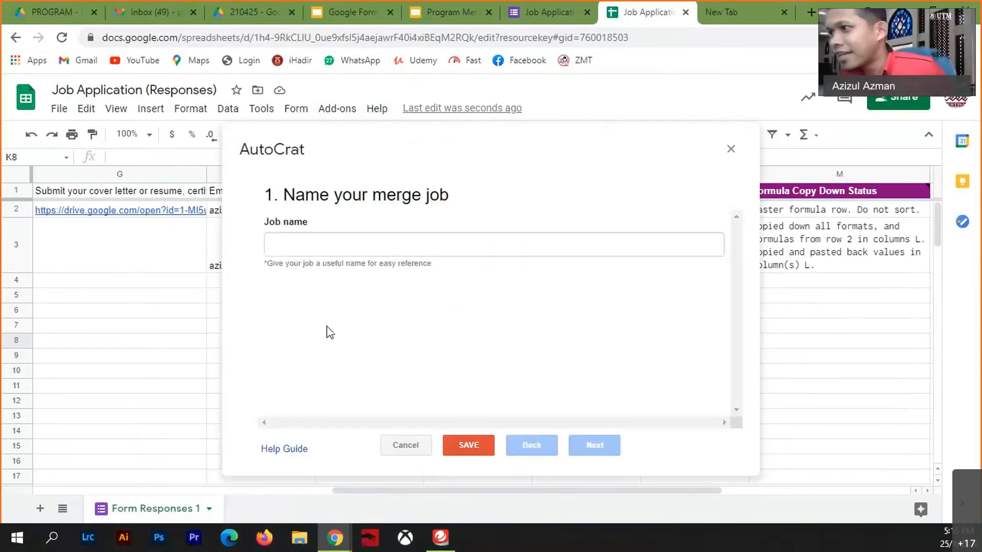
{"action": "left_click", "coordinate": [334, 248]}
{"action": "type", "text": "Go"}
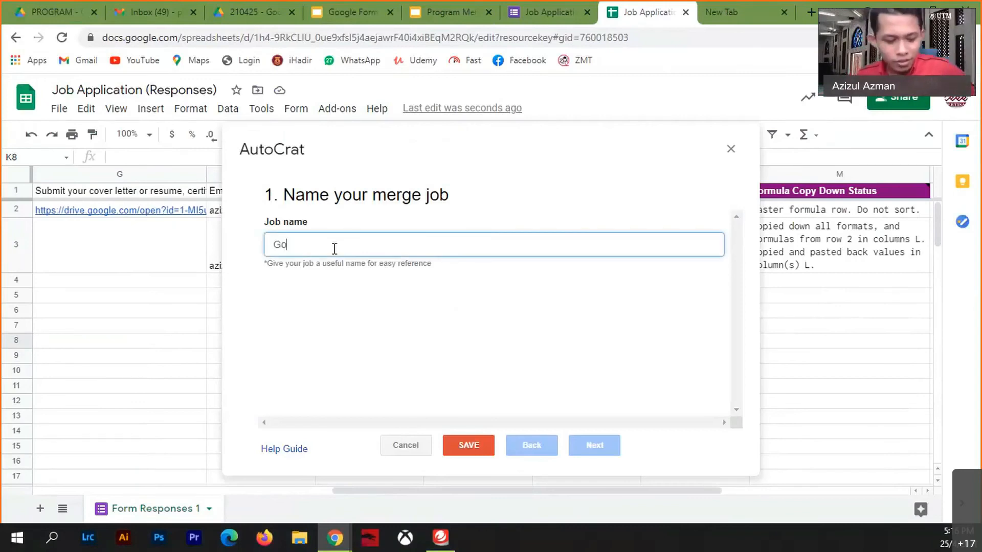
{"action": "type", "text": "ogle Form untu"}
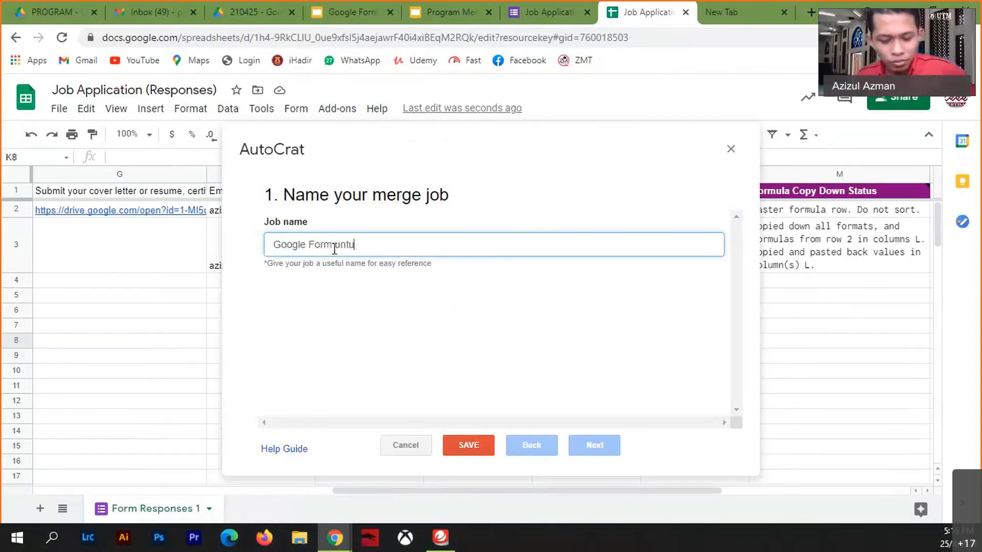
{"action": "type", "text": "k Akademik"}
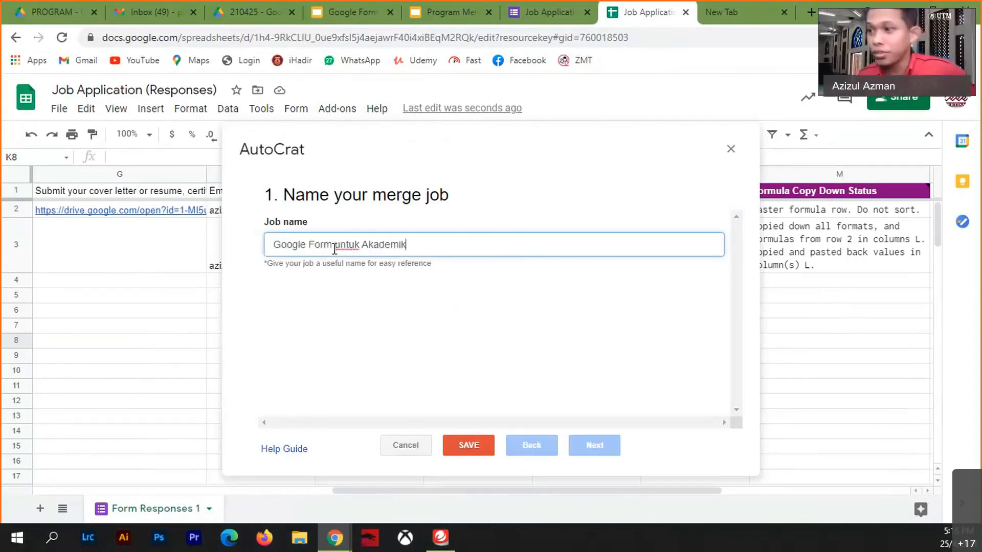
{"action": "left_click", "coordinate": [593, 445]}
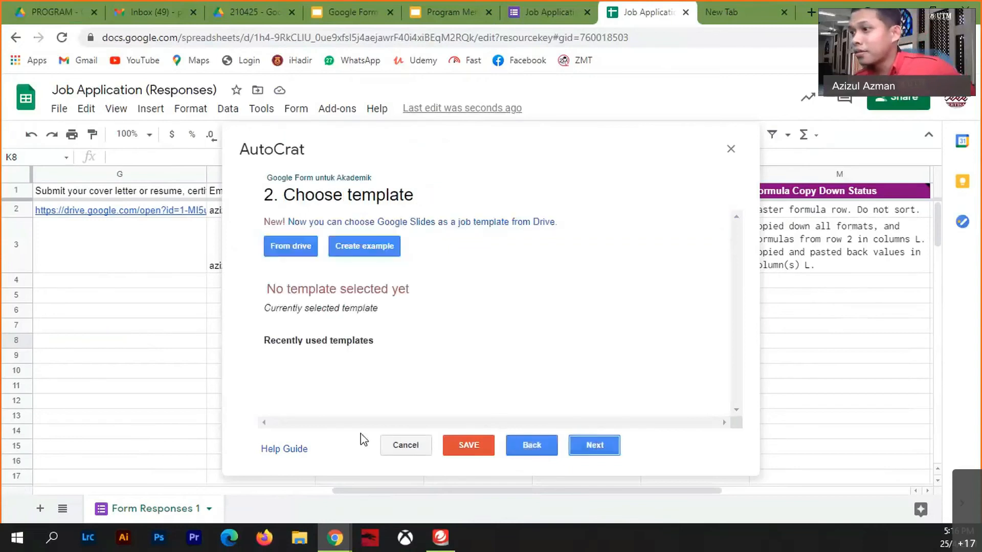
- Pick the Google Form untuk Akademik file from Drive as template and view it in Slides
{"action": "left_click", "coordinate": [301, 250]}
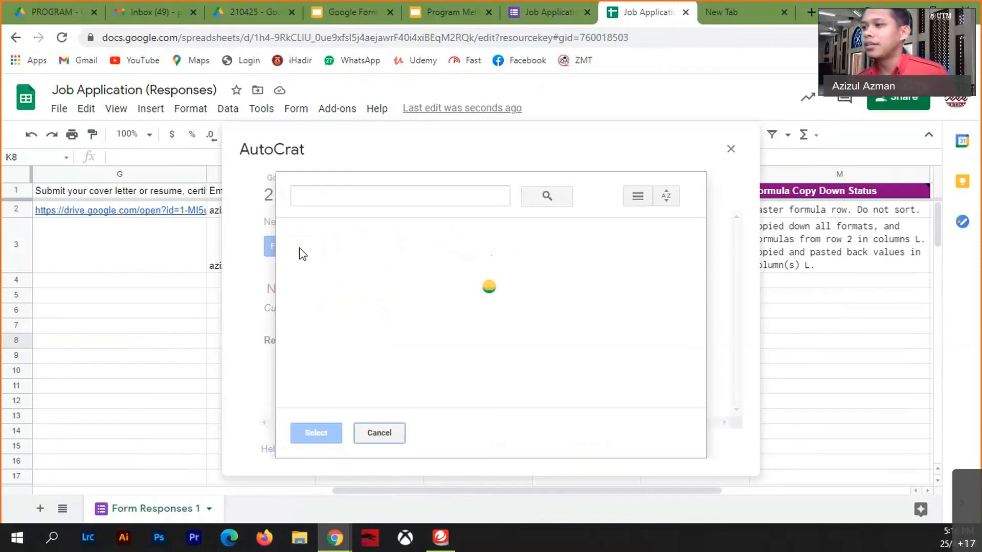
{"action": "left_click", "coordinate": [499, 321]}
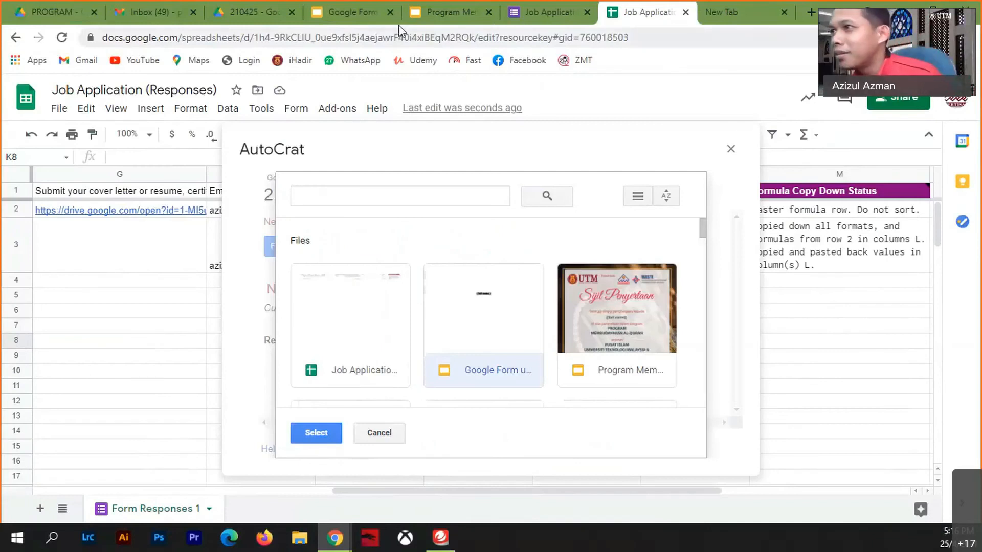
{"action": "left_click", "coordinate": [368, 14]}
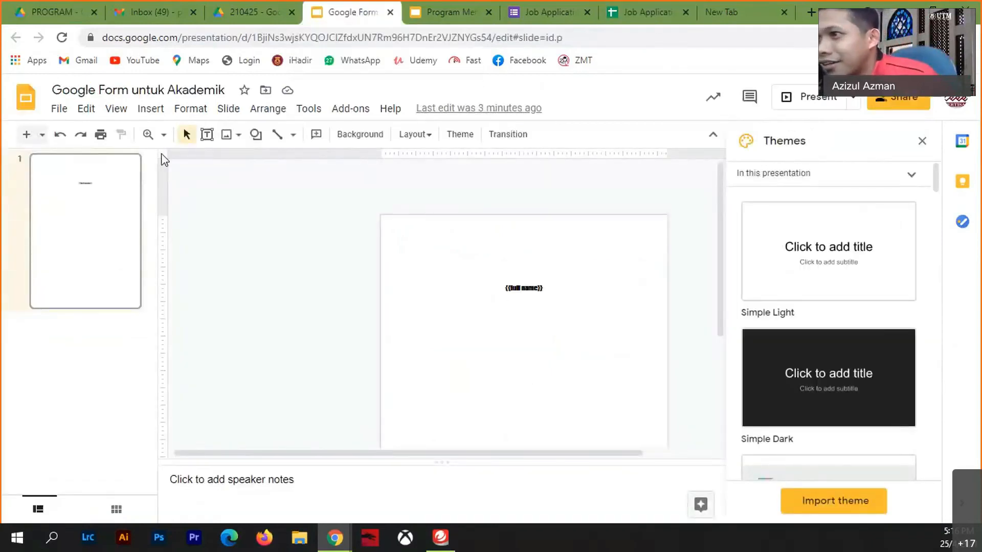
- Replace the braces so the slide's {{full name}} placeholder reads <<full name>>
{"action": "left_click", "coordinate": [148, 135]}
{"action": "left_click", "coordinate": [480, 292]}
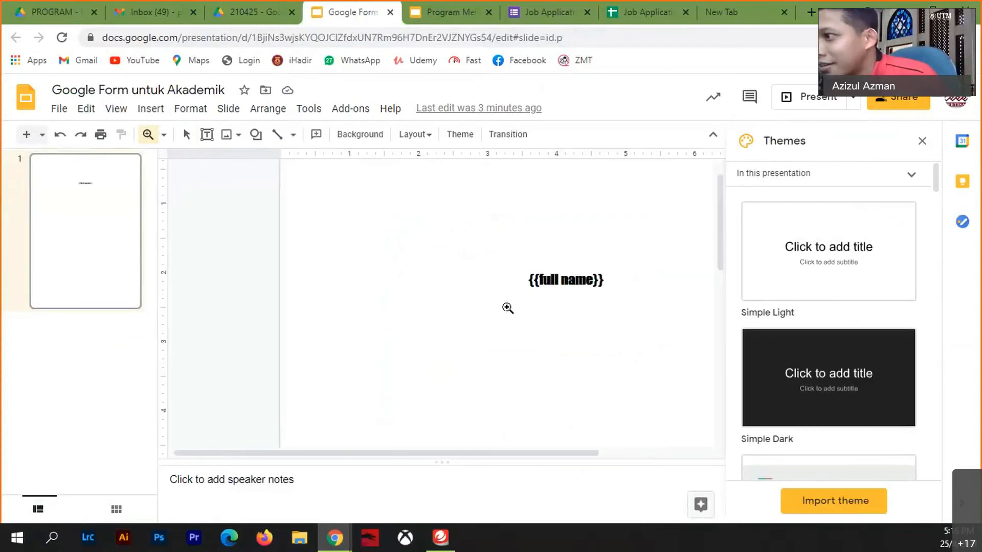
{"action": "left_click", "coordinate": [587, 316]}
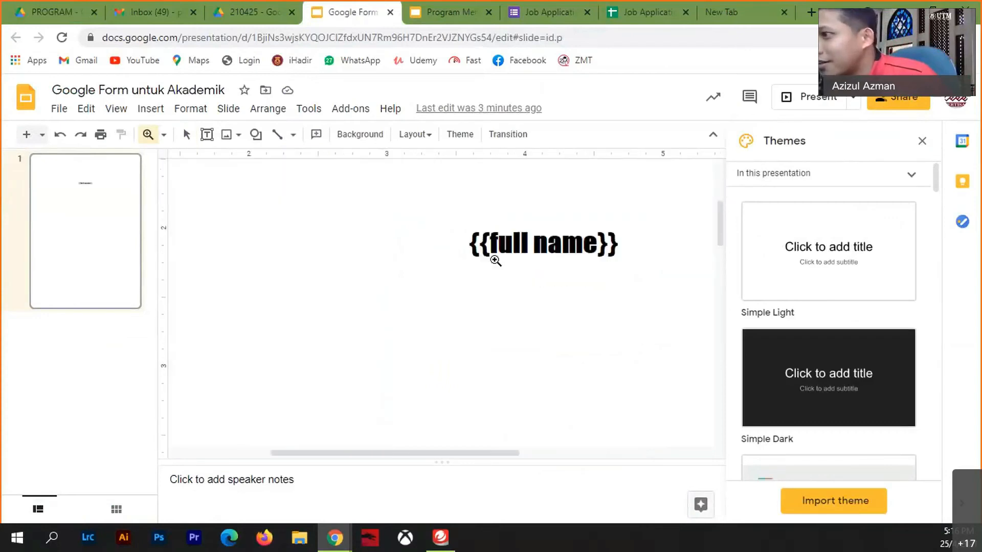
{"action": "left_click", "coordinate": [186, 135]}
{"action": "left_click", "coordinate": [490, 250]}
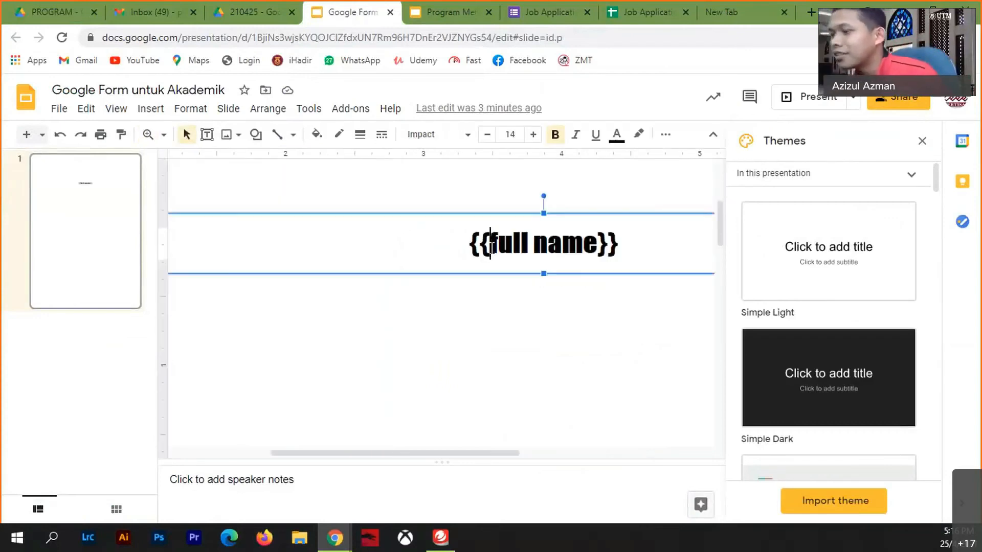
{"action": "left_click_drag", "start_coordinate": [490, 251], "coordinate": [470, 244]}
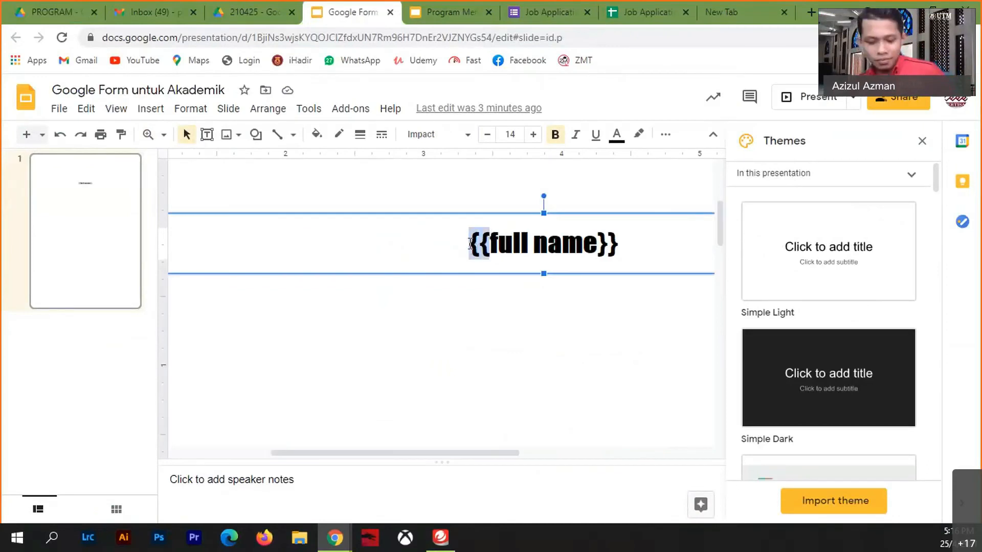
{"action": "type", "text": "<<"}
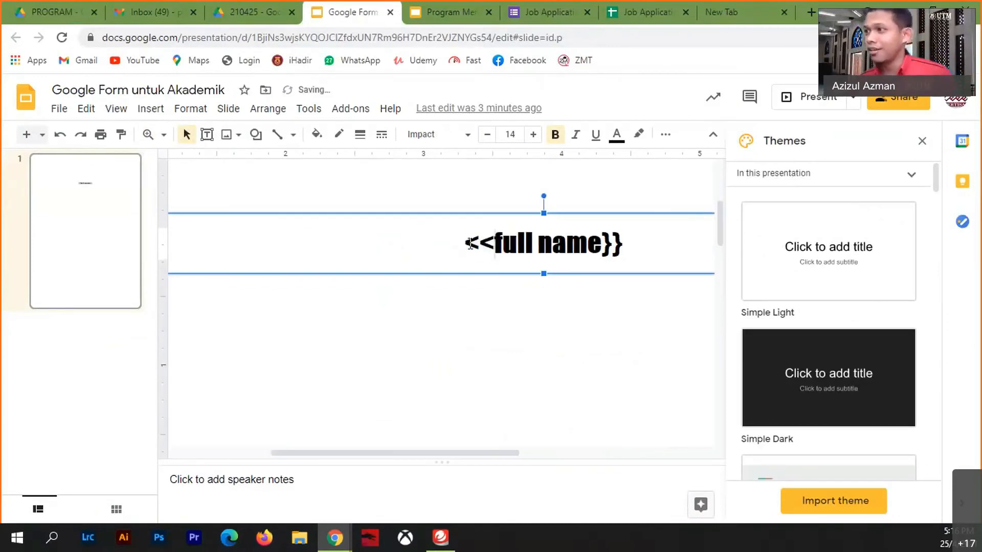
{"action": "left_click_drag", "start_coordinate": [623, 244], "coordinate": [606, 244]}
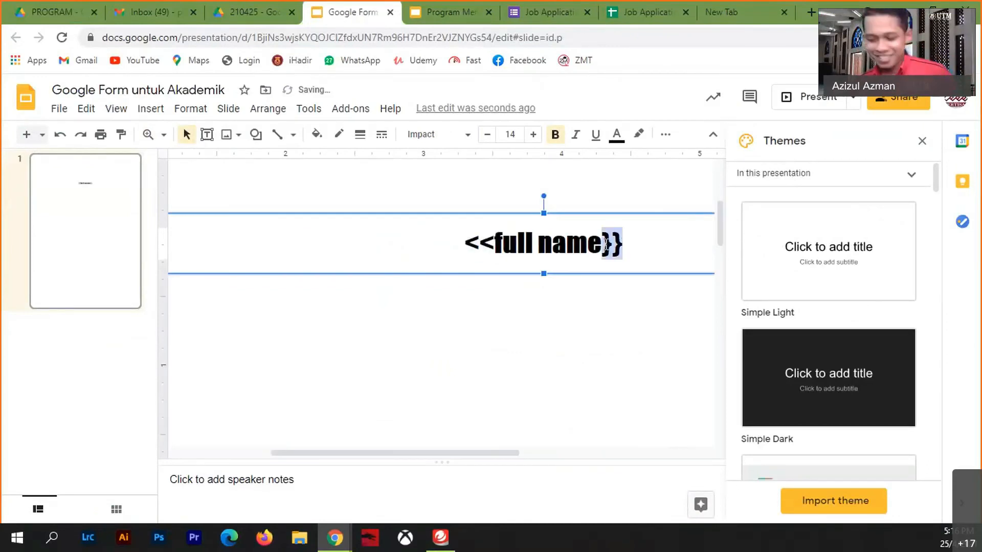
{"action": "type", "text": ">>"}
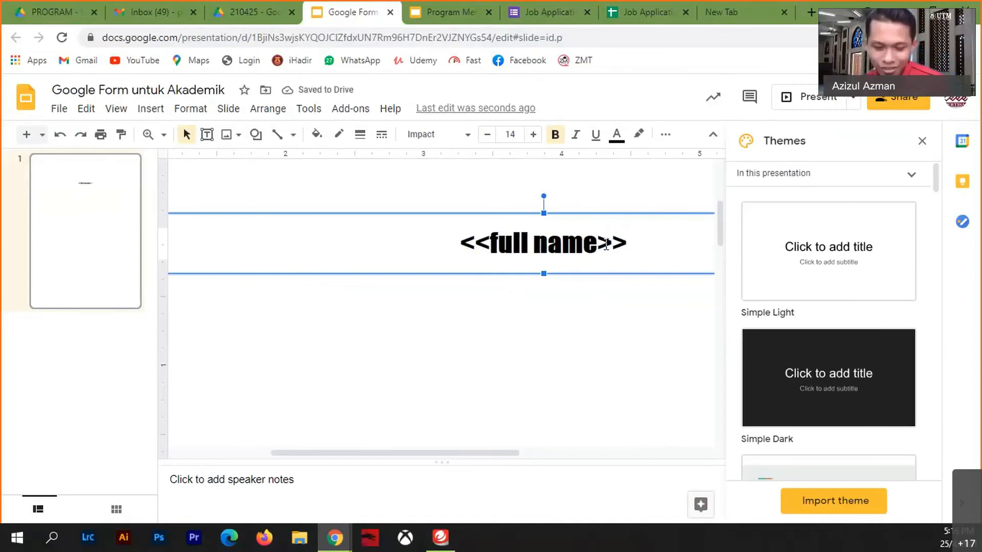
{"action": "left_click", "coordinate": [464, 408]}
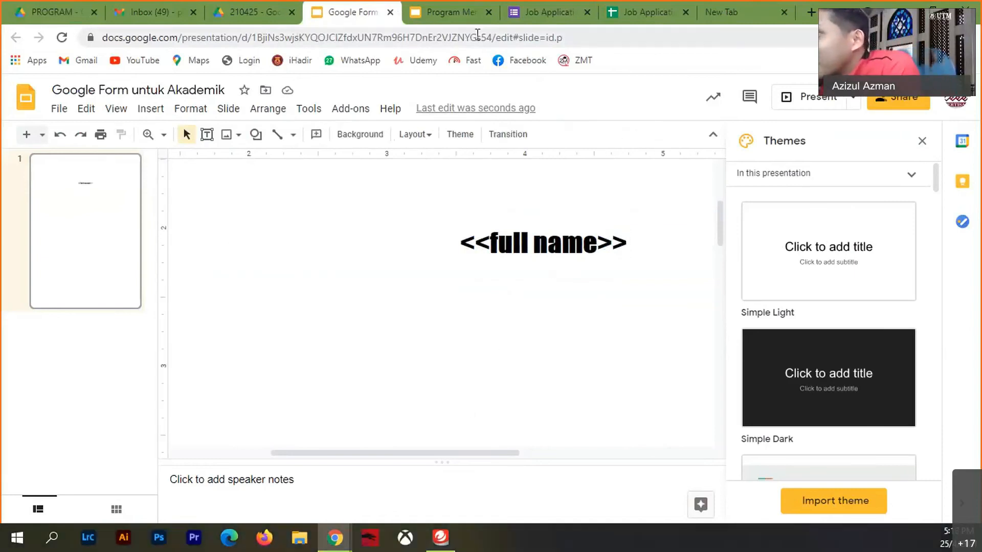
{"action": "left_click", "coordinate": [618, 20]}
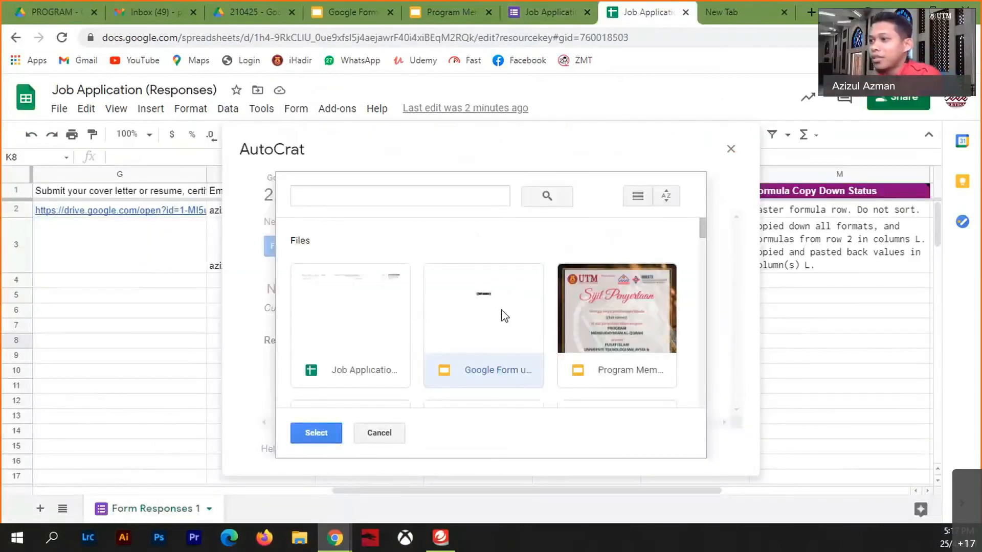
- Confirm Google Form untuk Akademik as the template and map <<full name>> to the Full Name column
{"action": "left_click", "coordinate": [315, 434]}
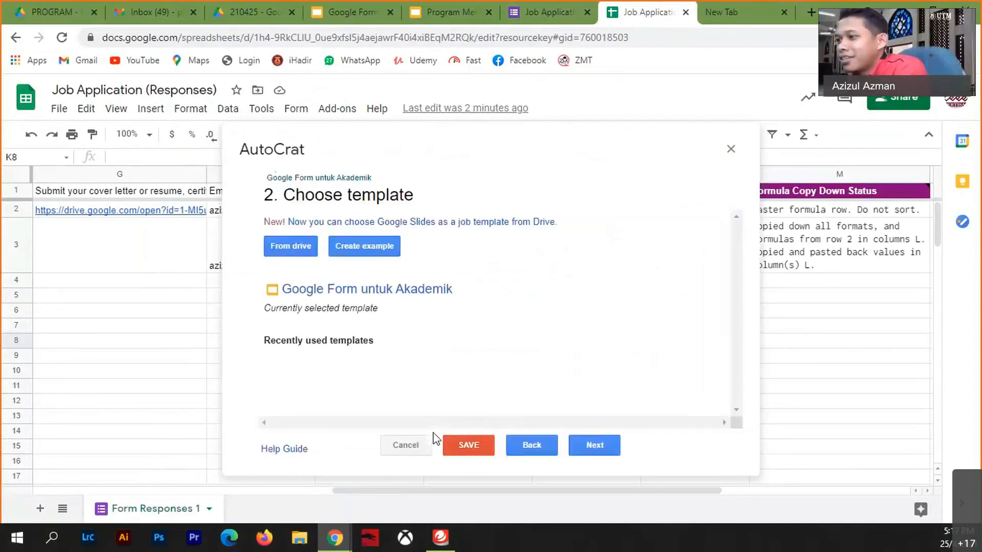
{"action": "left_click", "coordinate": [596, 450]}
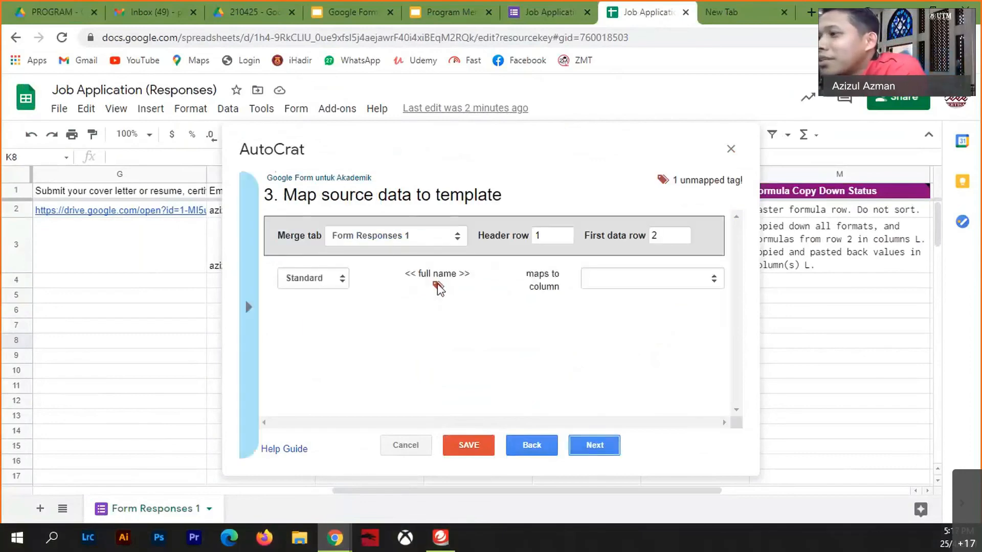
{"action": "left_click", "coordinate": [714, 284]}
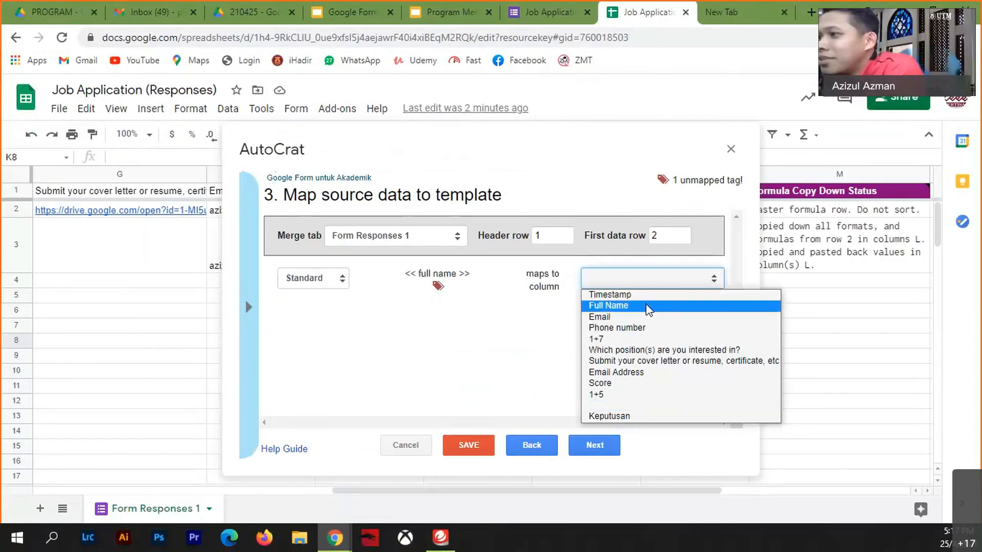
{"action": "left_click", "coordinate": [645, 306]}
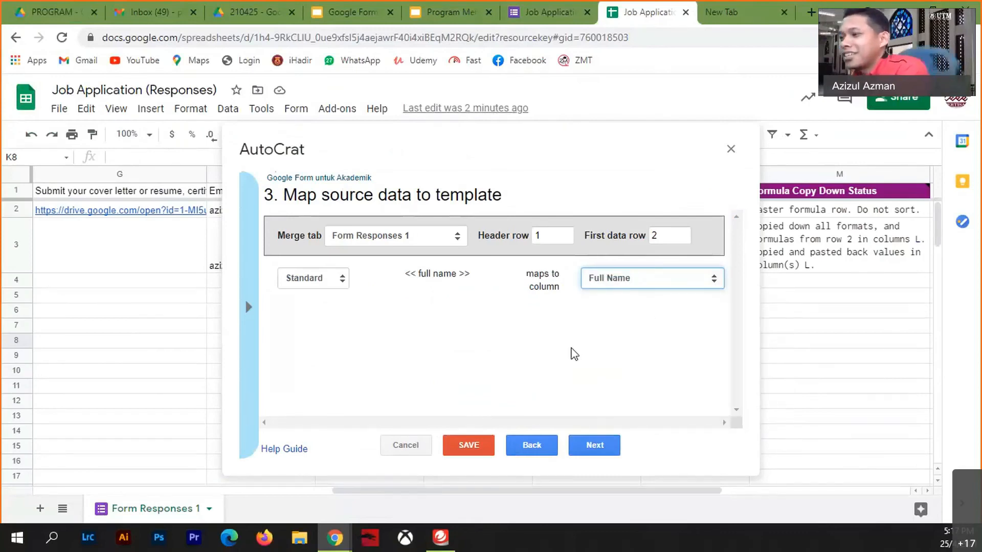
{"action": "left_click", "coordinate": [675, 277]}
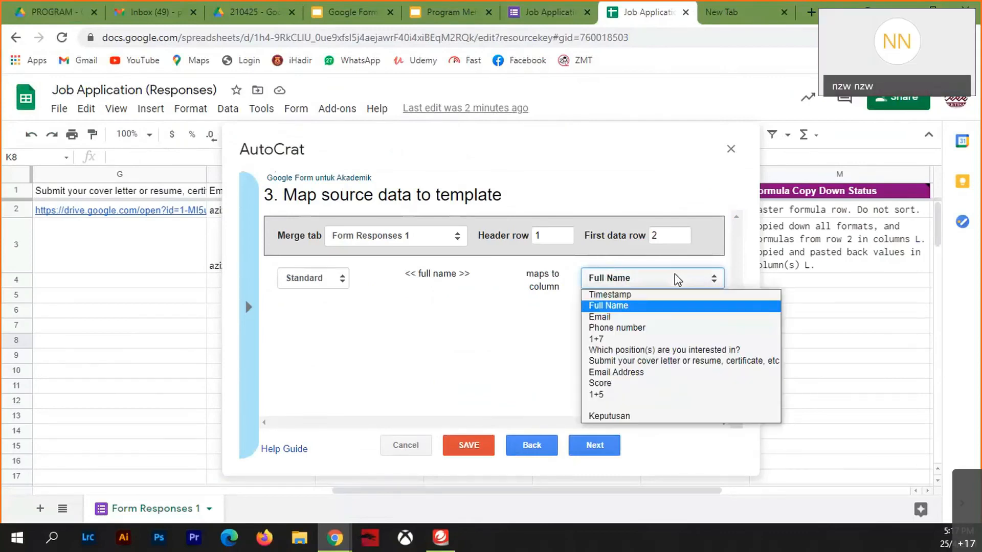
{"action": "left_click", "coordinate": [660, 305]}
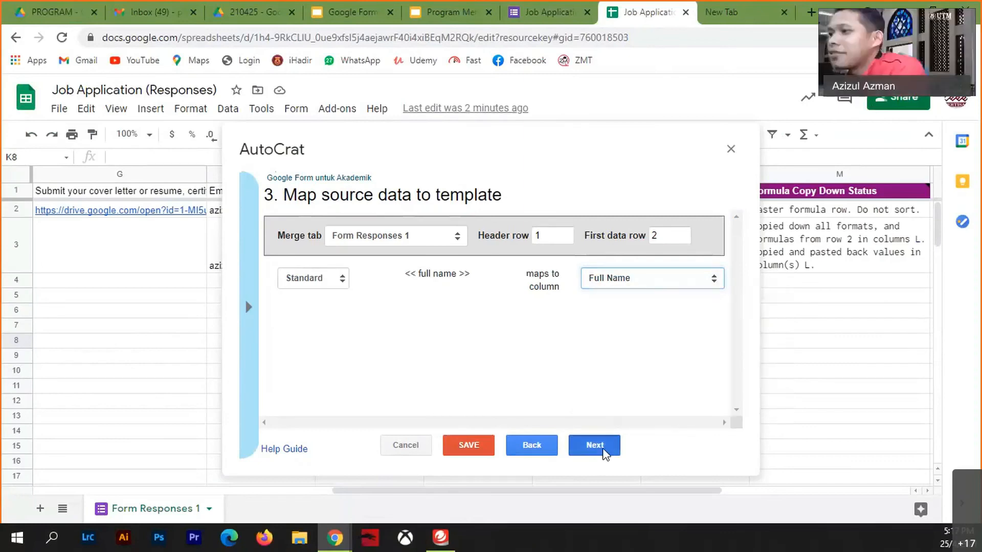
{"action": "left_click", "coordinate": [603, 453]}
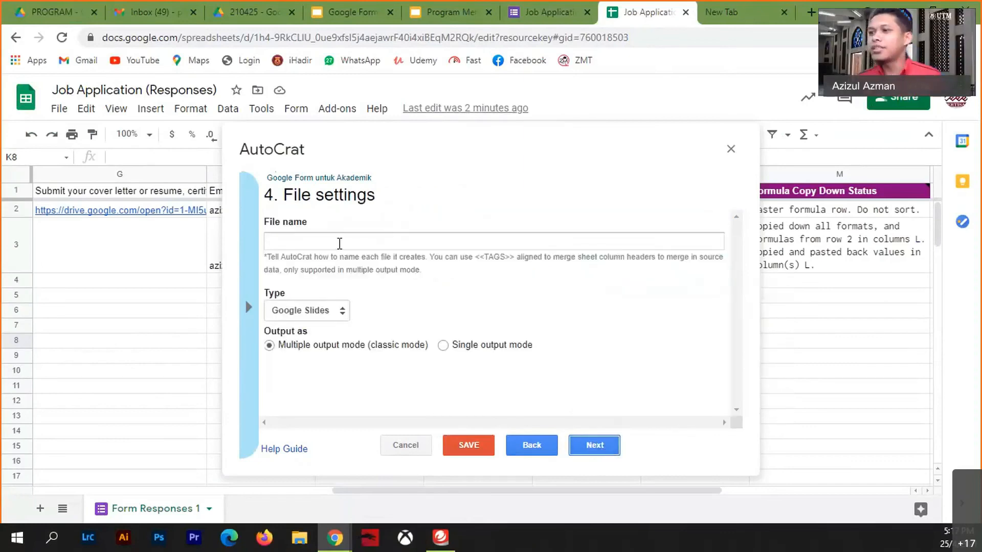
- Set the output type to PDF and the file name to 'Sijil Penyertaan Kursus'
{"action": "left_click", "coordinate": [335, 311]}
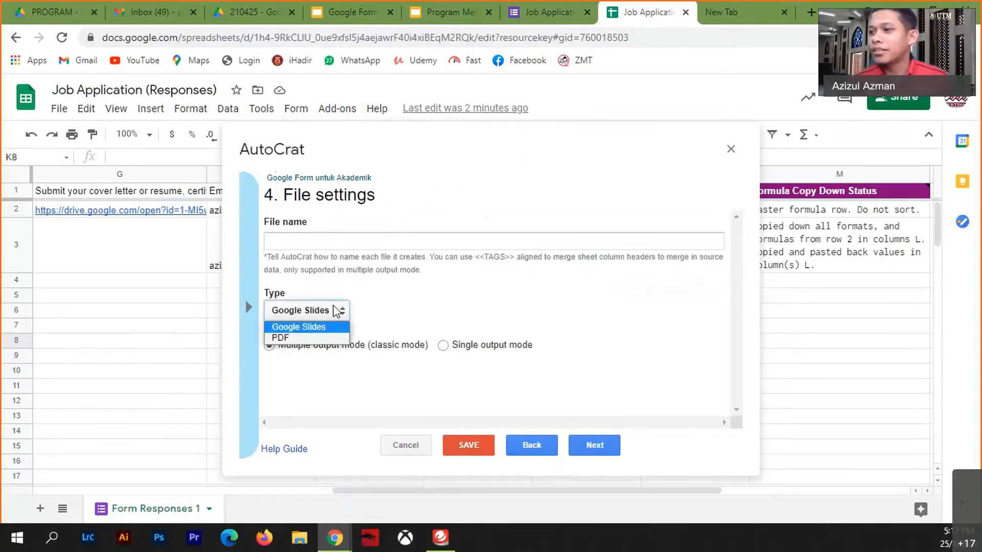
{"action": "left_click", "coordinate": [303, 338]}
{"action": "left_click", "coordinate": [334, 236]}
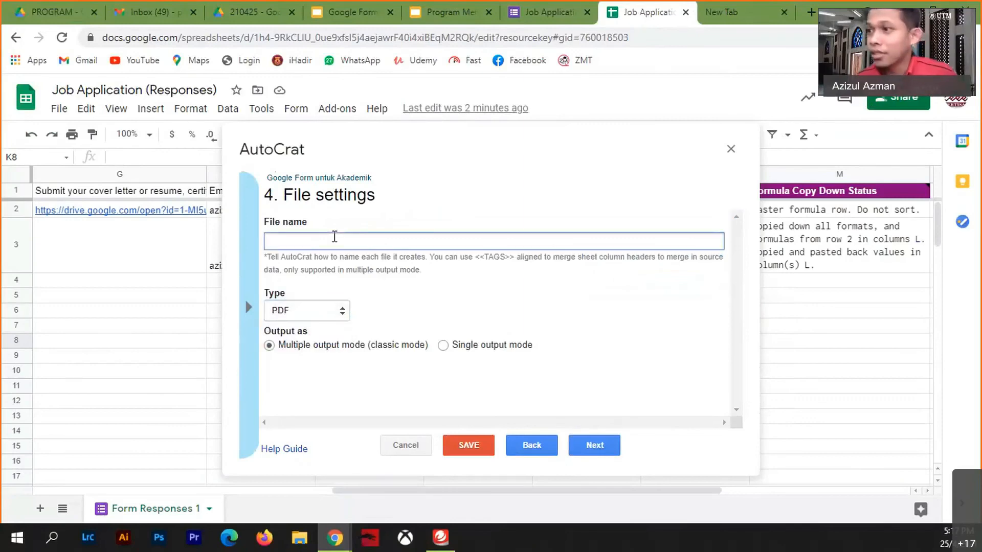
{"action": "left_click", "coordinate": [249, 307]}
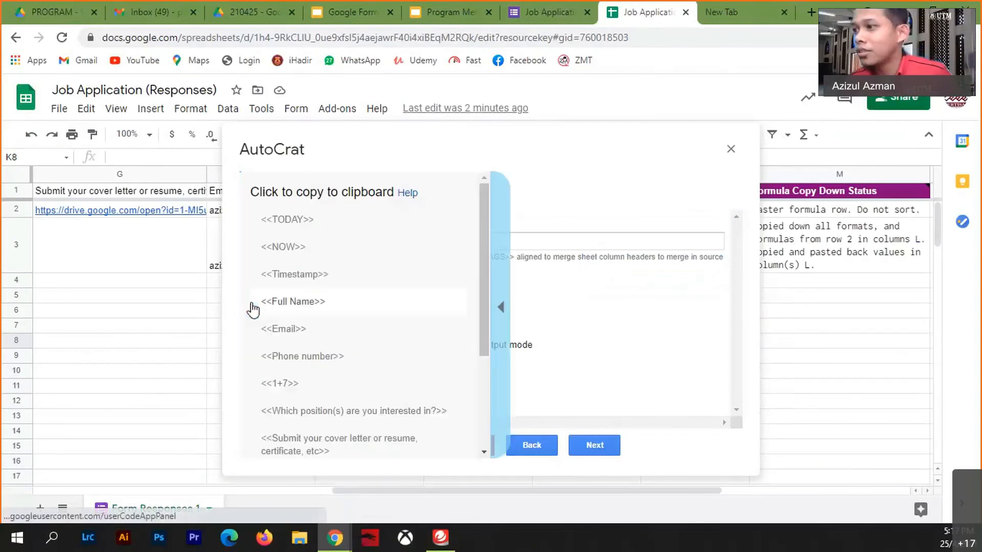
{"action": "left_click", "coordinate": [501, 300]}
{"action": "left_click", "coordinate": [417, 241]}
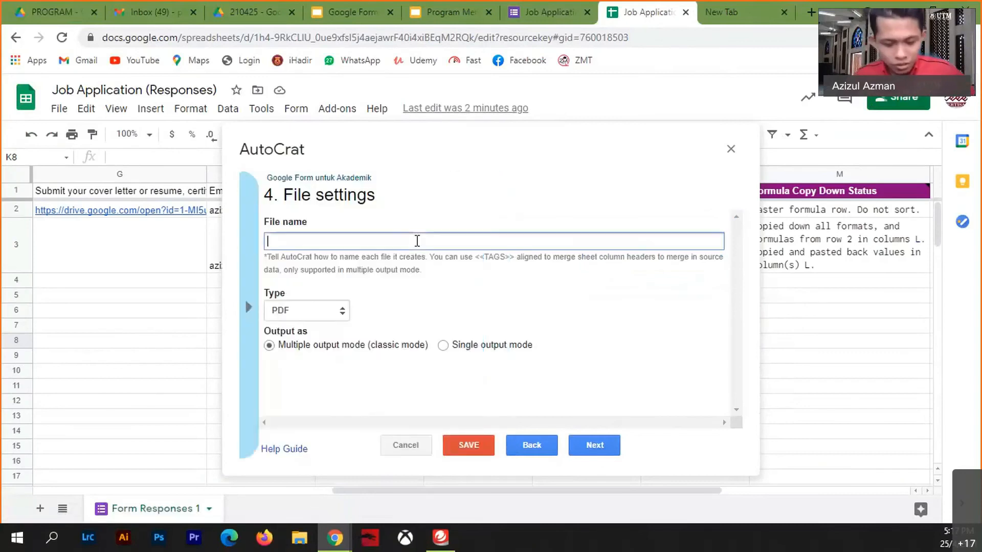
{"action": "type", "text": "Sijil"}
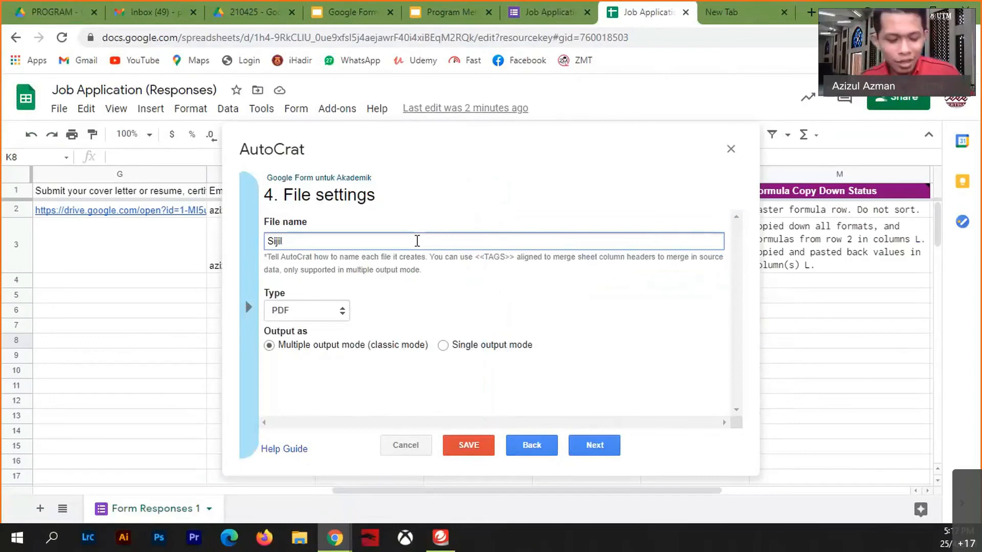
{"action": "type", "text": " Penye"}
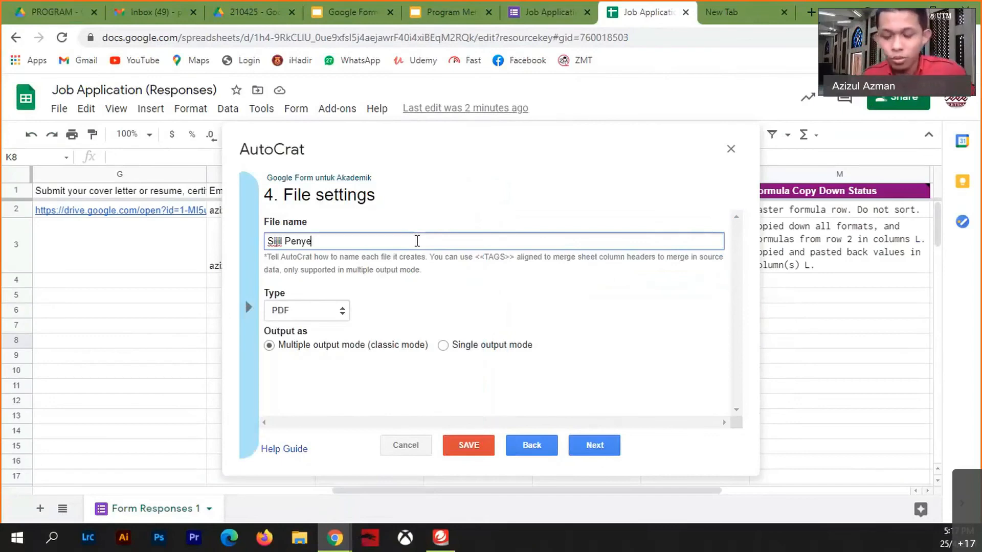
{"action": "type", "text": "rtaan"}
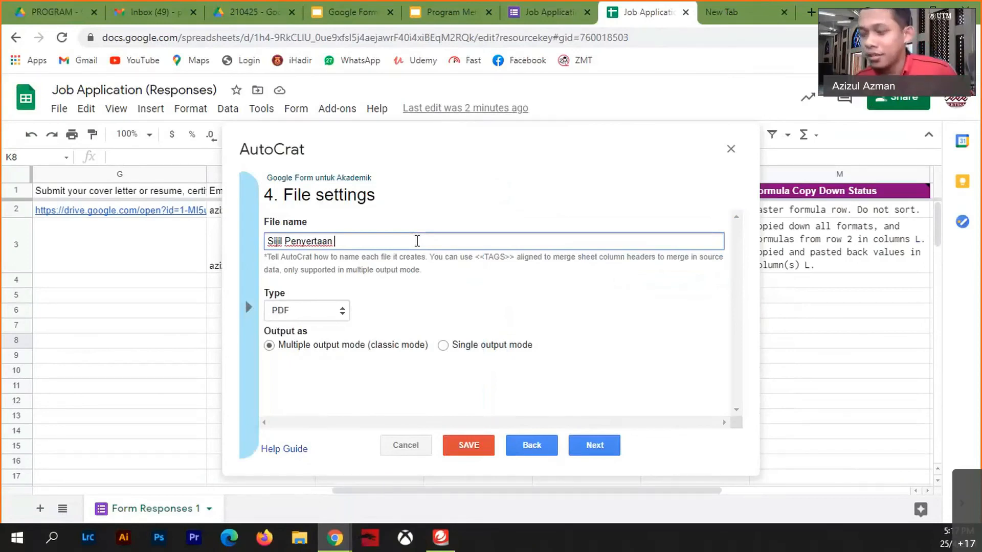
{"action": "type", "text": " K"}
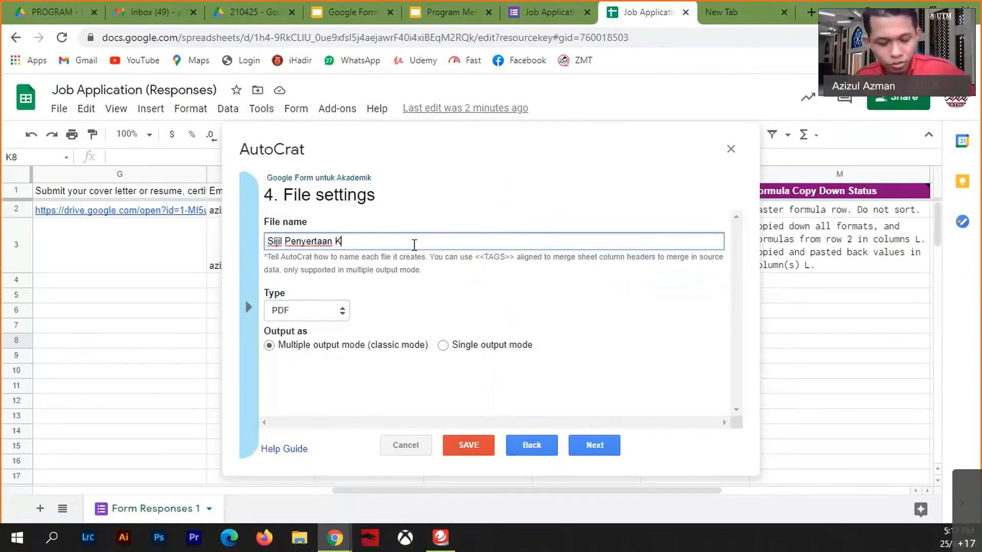
{"action": "type", "text": "ursus"}
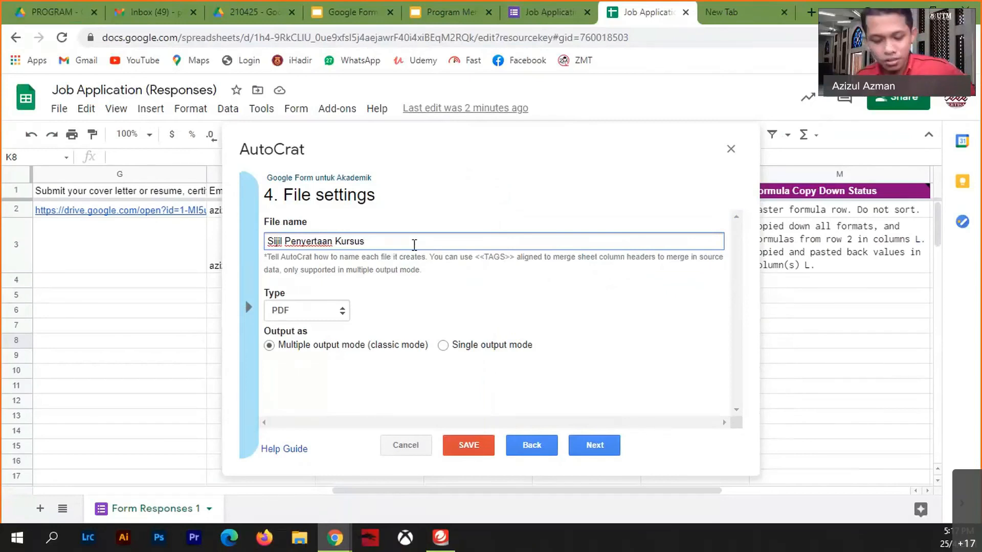
- Append the <<Full Name>> and <<Phone number>> tags to the file name
{"action": "left_click", "coordinate": [248, 307]}
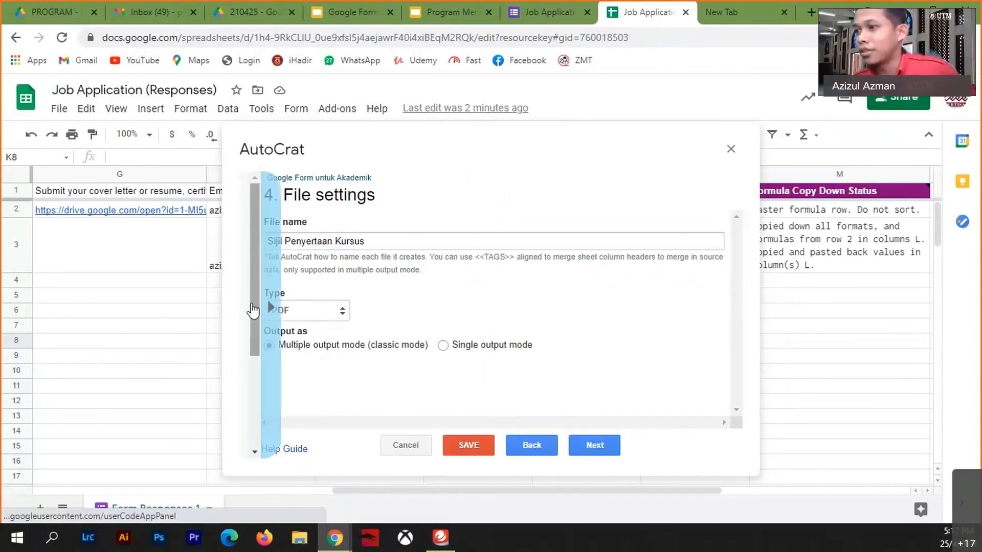
{"action": "left_click", "coordinate": [319, 307]}
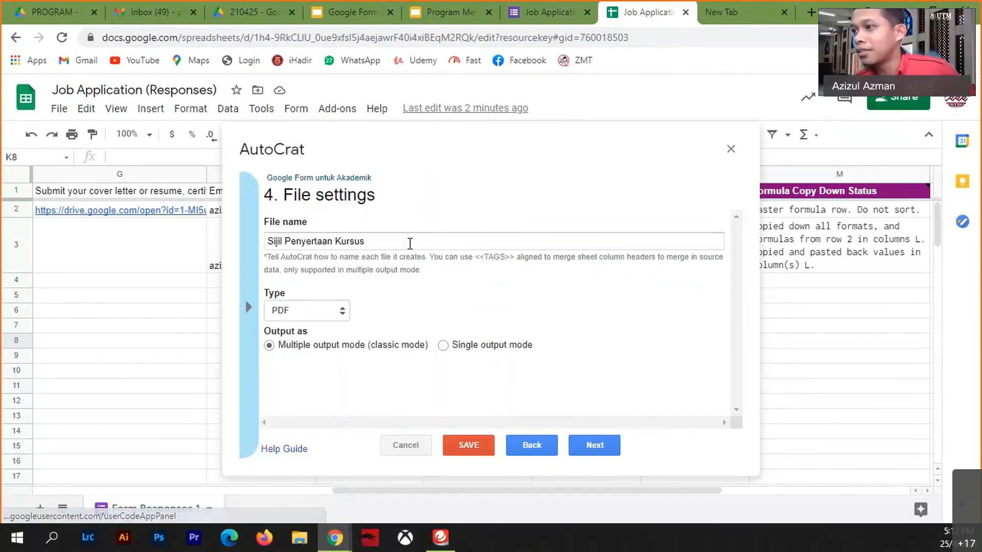
{"action": "type", "text": "<<Full Name>>"}
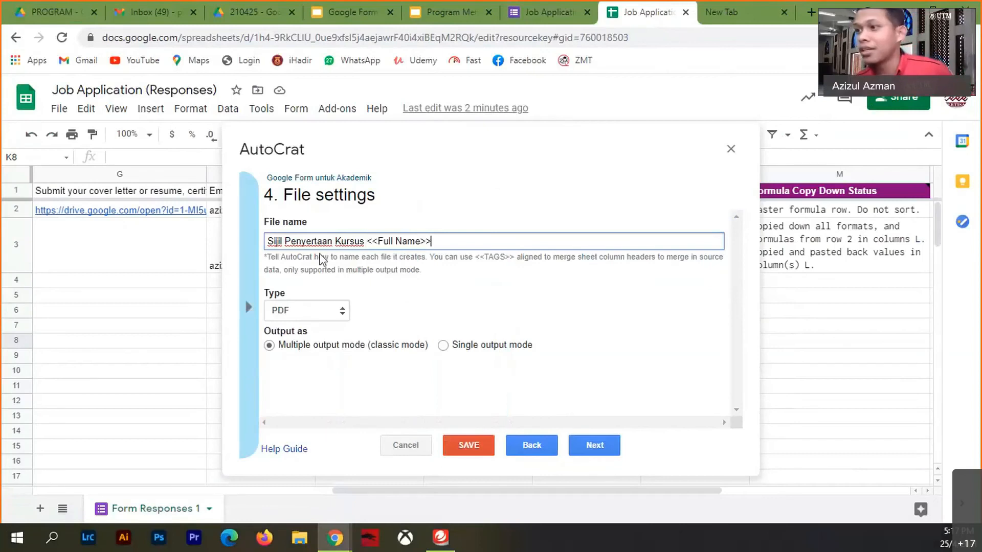
{"action": "left_click", "coordinate": [246, 301]}
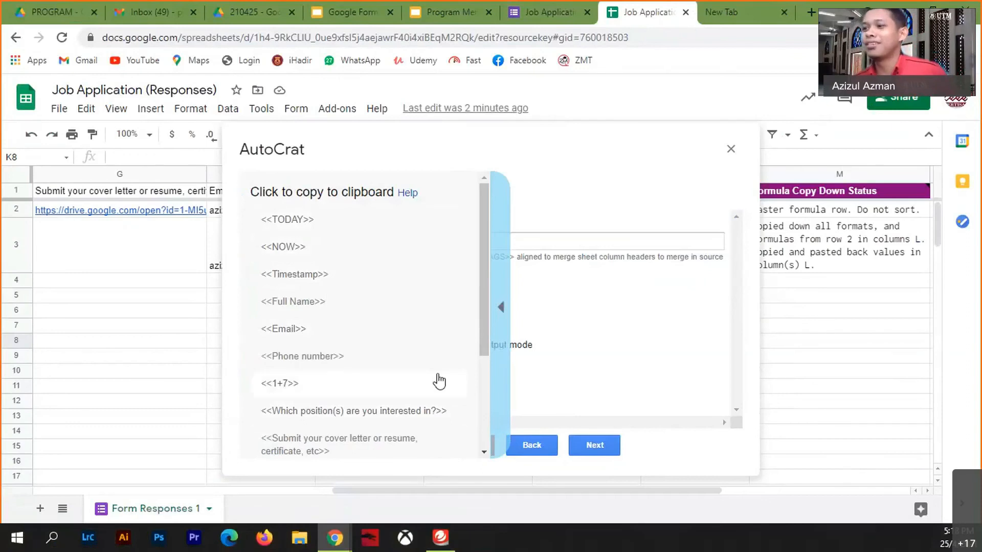
{"action": "left_click", "coordinate": [307, 356]}
{"action": "key", "text": "ctrl+c"}
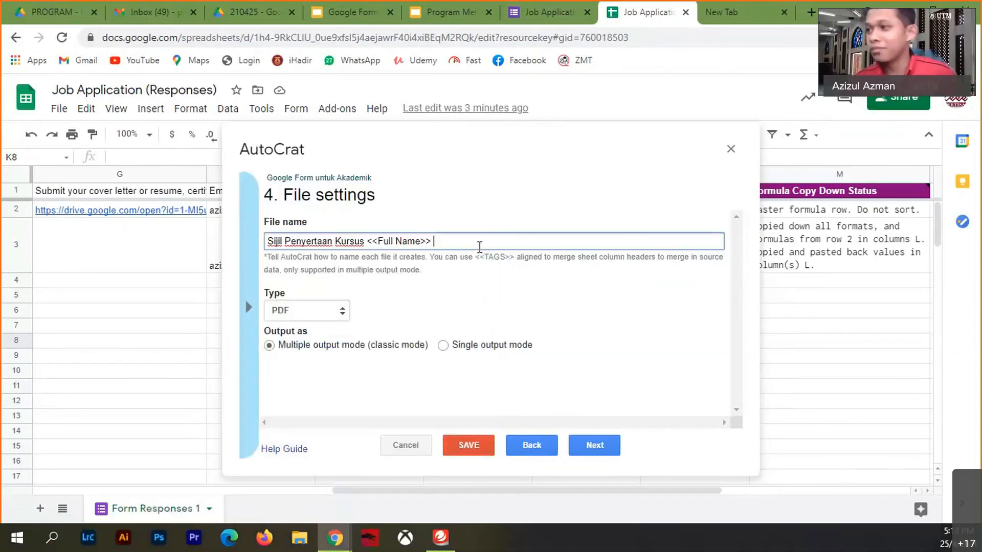
{"action": "key", "text": "ctrl+v"}
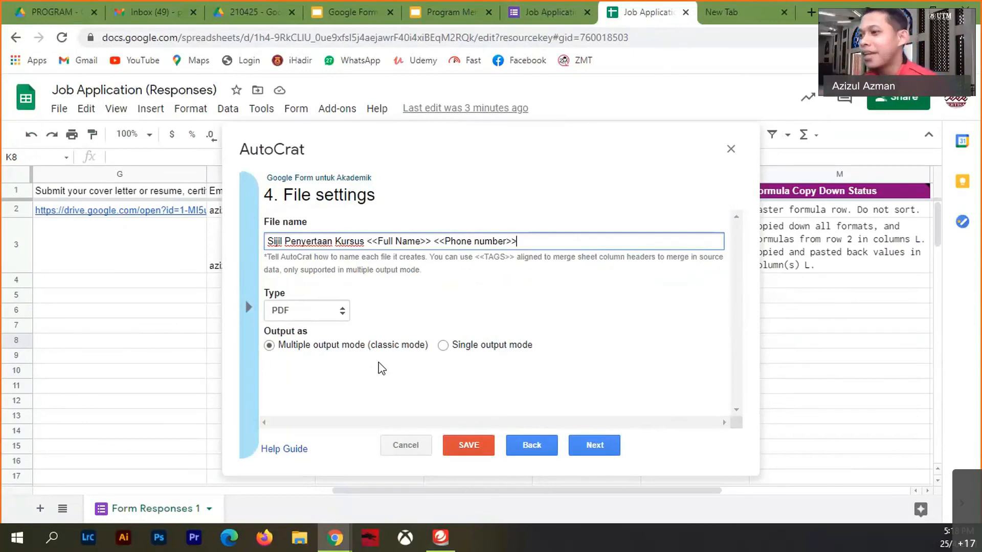
- Keep multiple output mode, one PDF per row, and continue to destination folders
{"action": "left_click", "coordinate": [269, 348]}
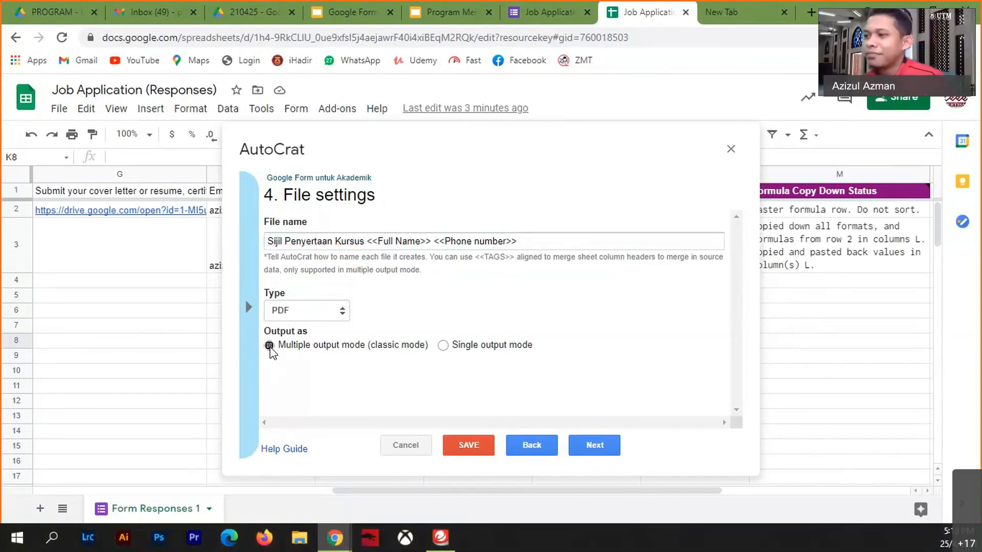
{"action": "left_click", "coordinate": [611, 453]}
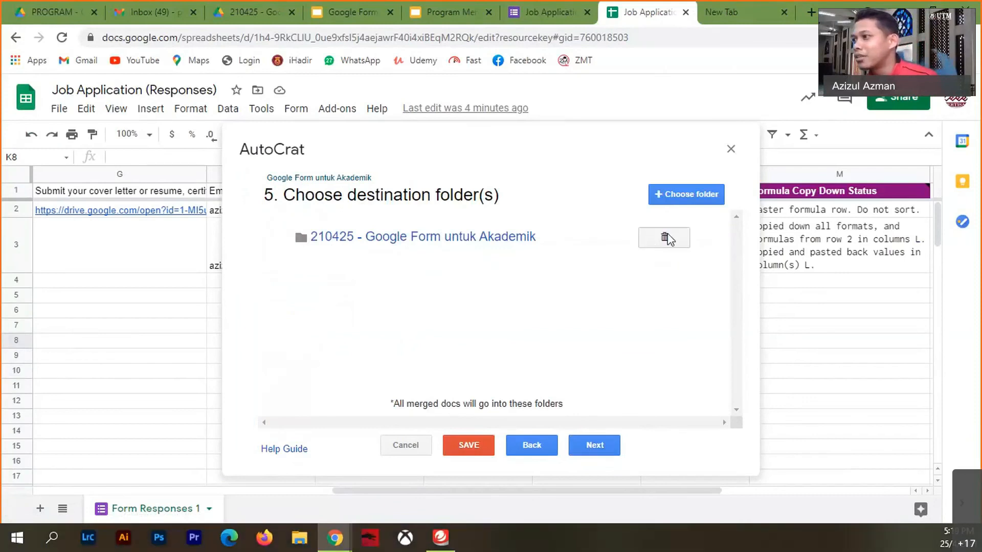
- Replace the destination folder with the Ain Cantik Is Here Drive folder
{"action": "left_click", "coordinate": [664, 239]}
{"action": "left_click", "coordinate": [695, 293]}
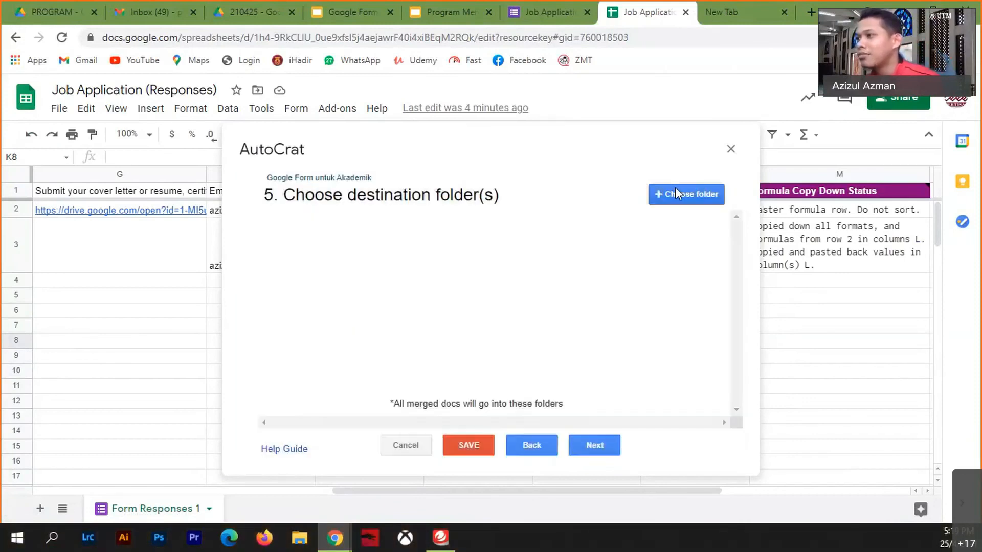
{"action": "left_click", "coordinate": [681, 192]}
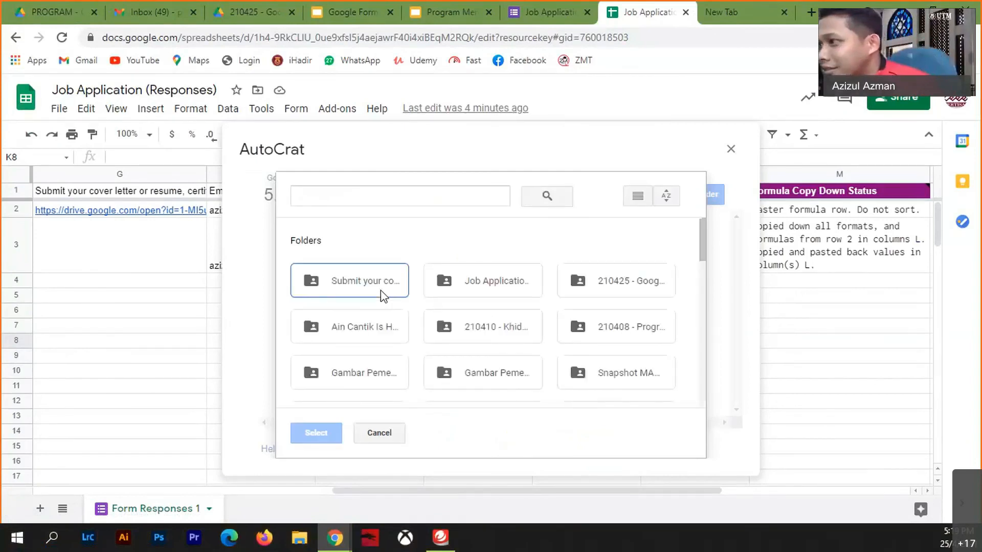
{"action": "left_click", "coordinate": [373, 334]}
{"action": "left_click", "coordinate": [316, 433]}
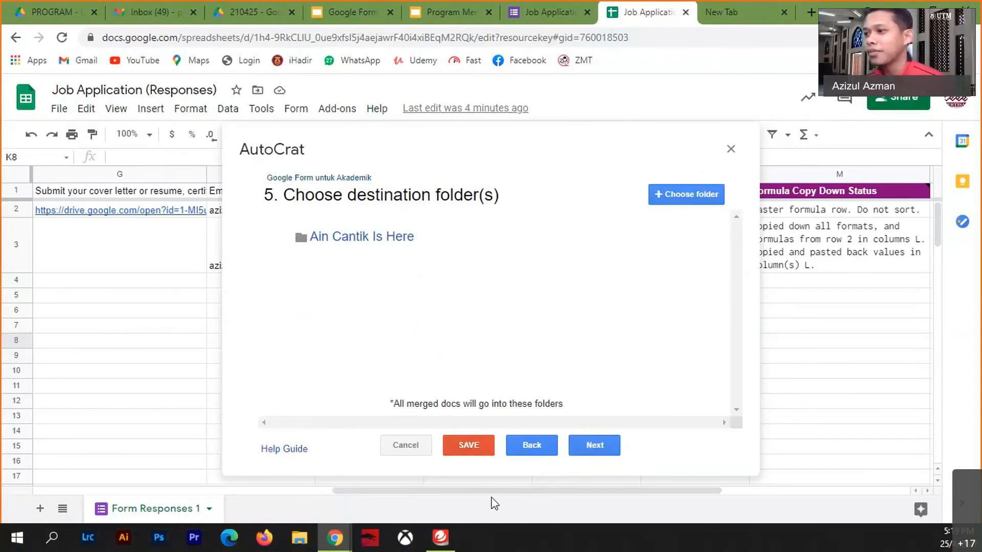
{"action": "left_click", "coordinate": [594, 445]}
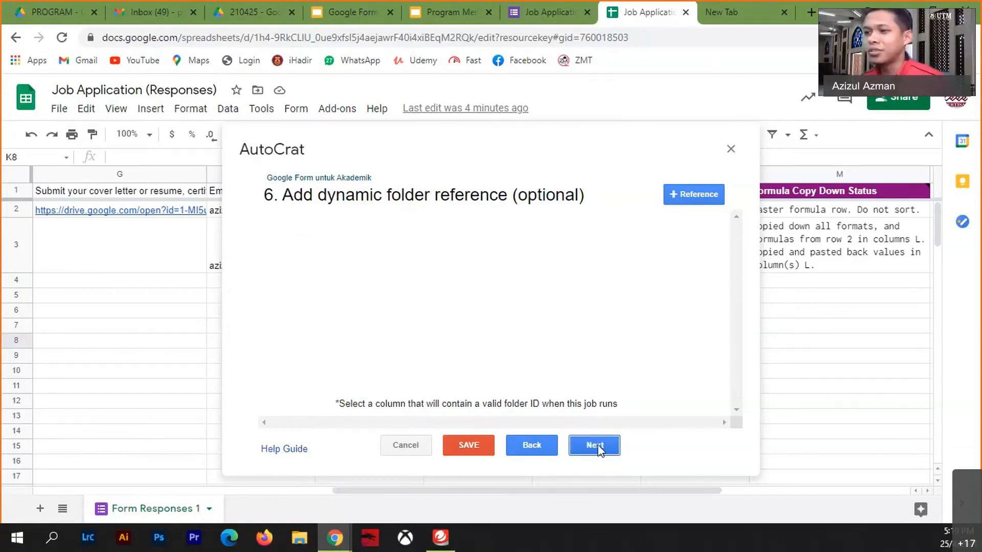
{"action": "left_click", "coordinate": [600, 450]}
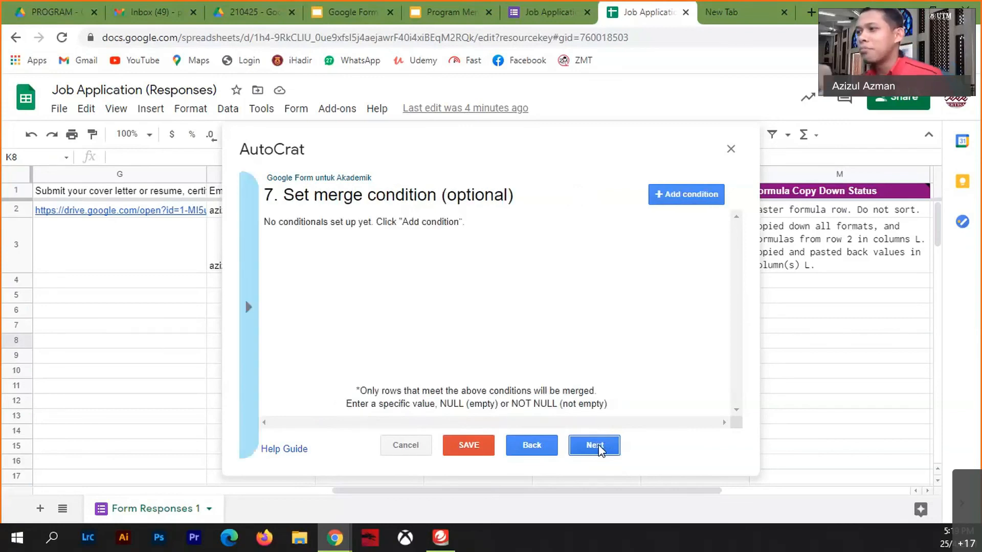
- Add a merge condition so only rows where Keputusan equals LAYAK are merged
{"action": "left_click", "coordinate": [691, 189]}
{"action": "left_click", "coordinate": [460, 250]}
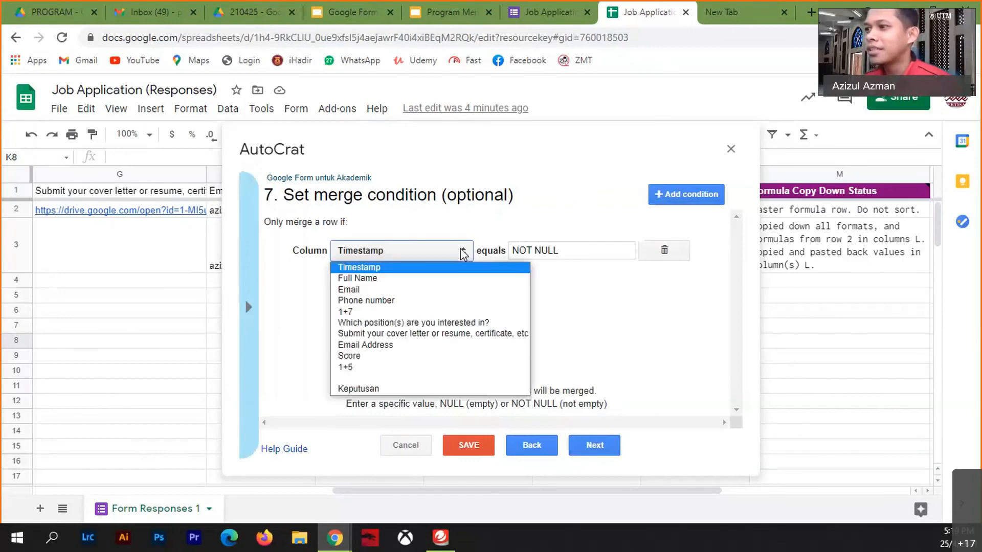
{"action": "left_click", "coordinate": [378, 390]}
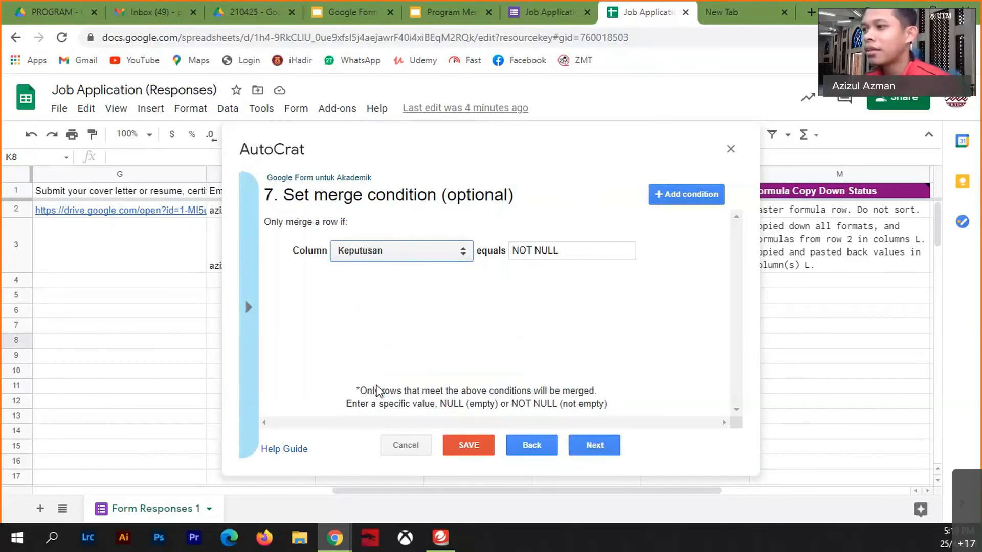
{"action": "left_click_drag", "start_coordinate": [574, 250], "coordinate": [477, 250]}
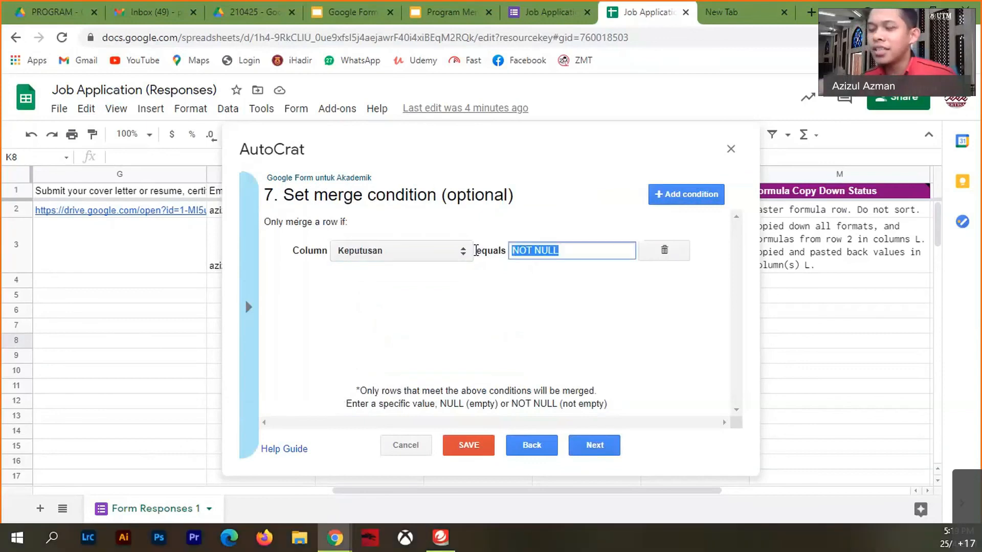
{"action": "type", "text": "LAYAK"}
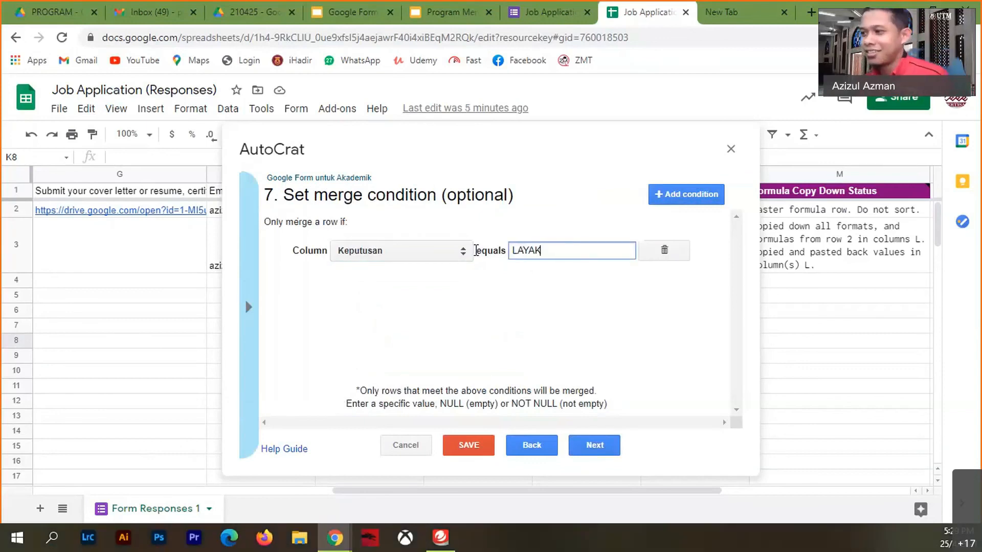
{"action": "left_click", "coordinate": [594, 446]}
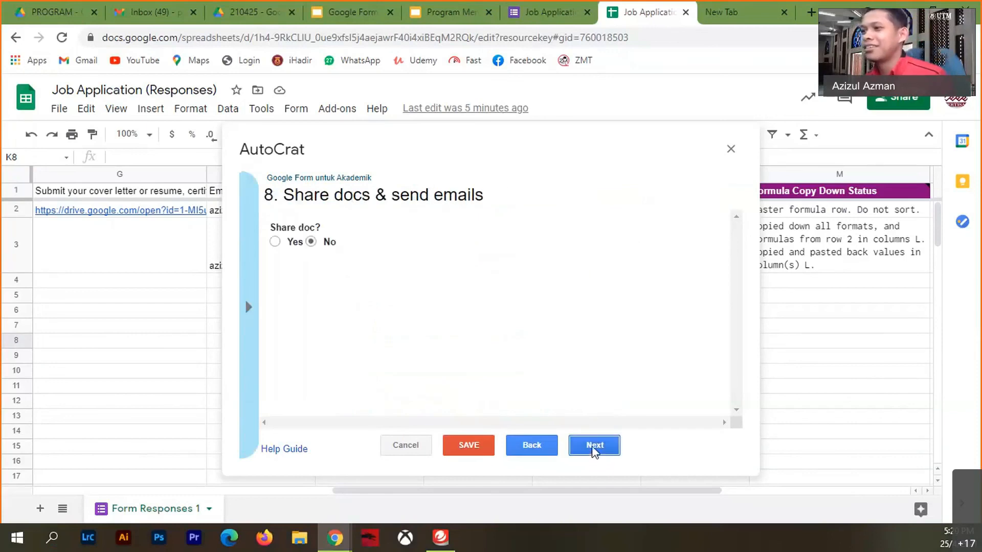
- Turn on sharing of the generated docs and set the recipient to the <<Email>> merge tag
{"action": "left_click", "coordinate": [275, 242]}
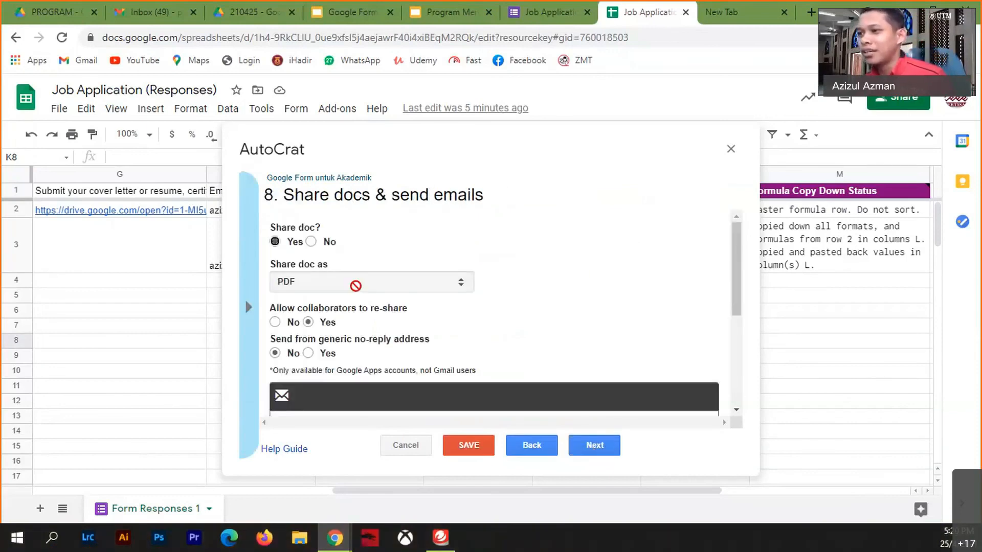
{"action": "scroll", "coordinate": [407, 307], "scroll_direction": "down", "scroll_amount": 5}
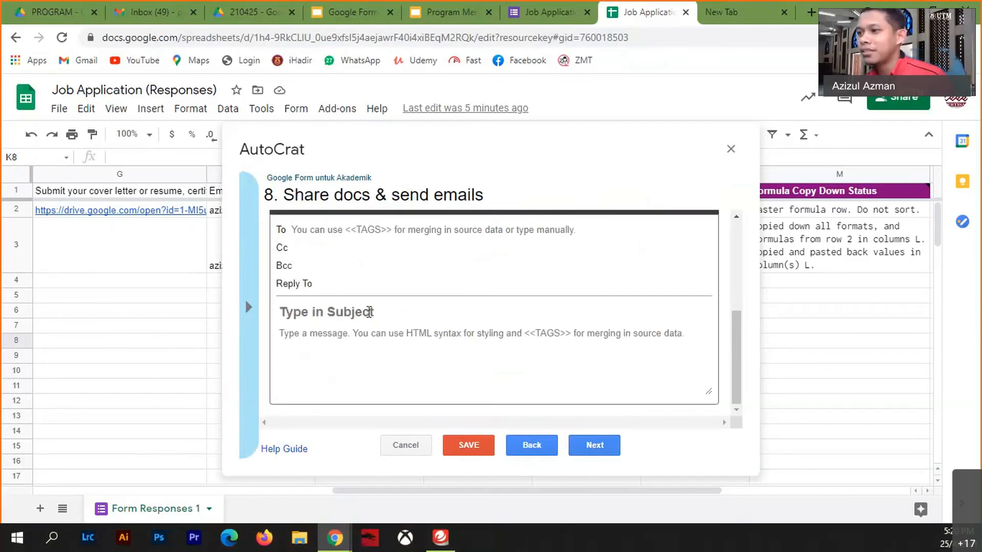
{"action": "left_click", "coordinate": [249, 307]}
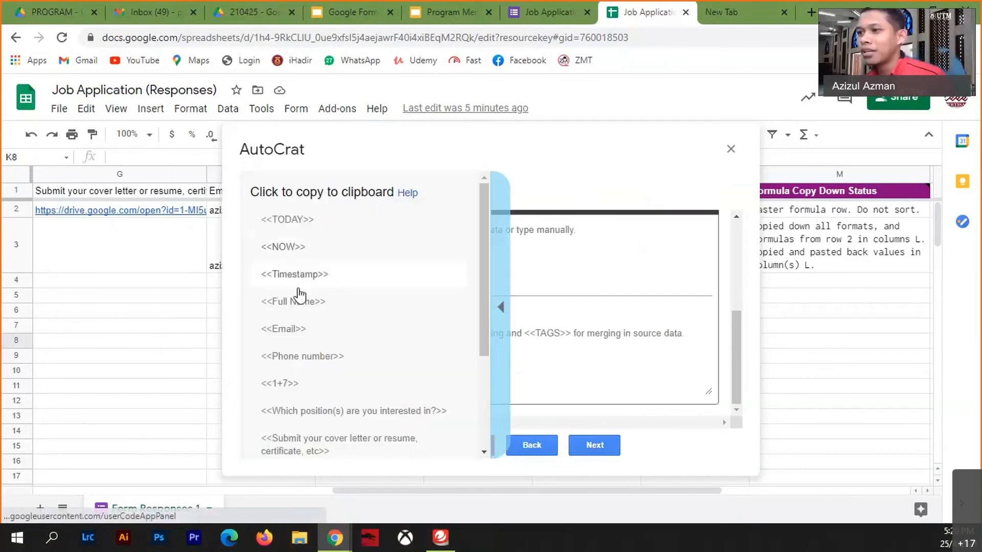
{"action": "left_click", "coordinate": [308, 333]}
{"action": "left_click", "coordinate": [337, 229]}
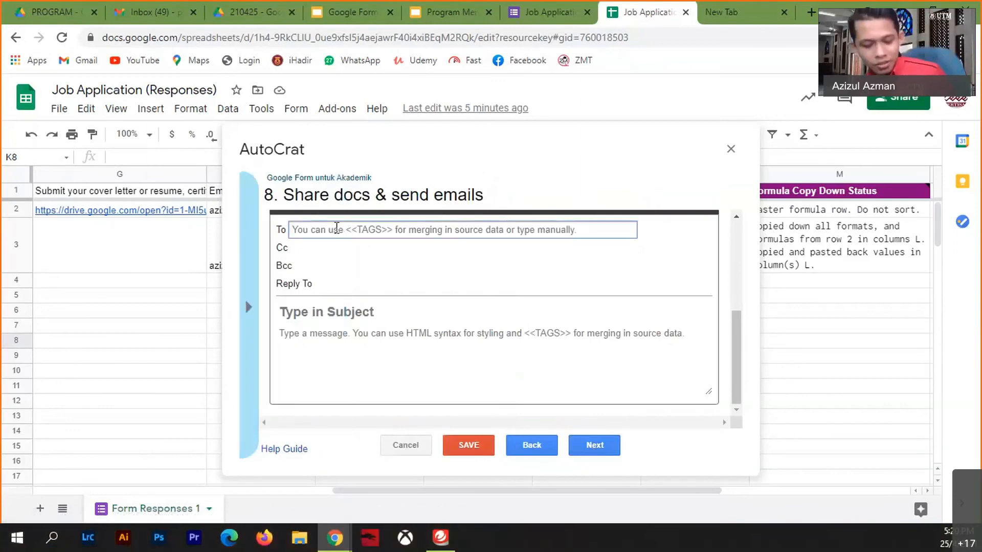
{"action": "type", "text": "<<Email>>"}
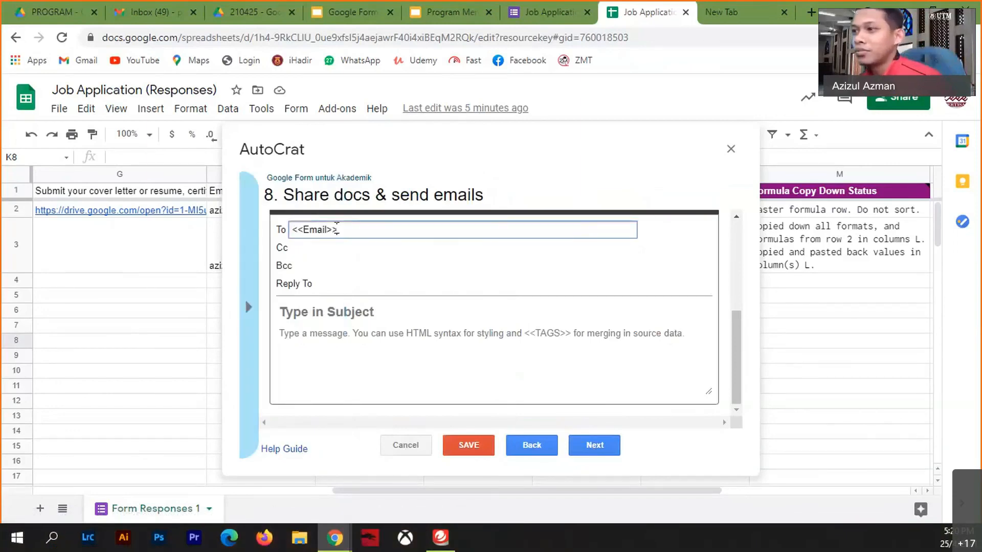
- Set the e-mail subject to 'Sijil Penyertaan...' and advance to the job triggers step
{"action": "left_click", "coordinate": [328, 319]}
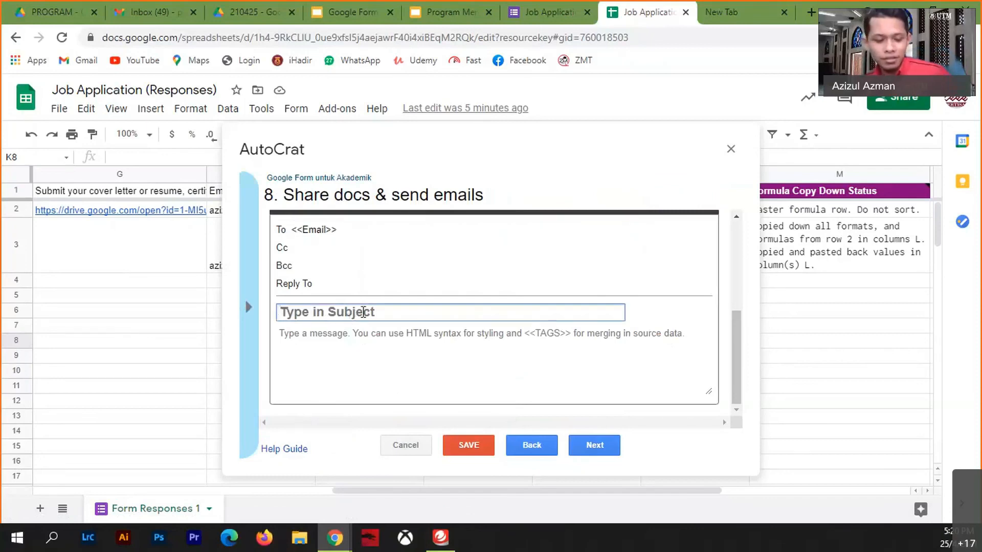
{"action": "type", "text": "Sijil Penyerta"}
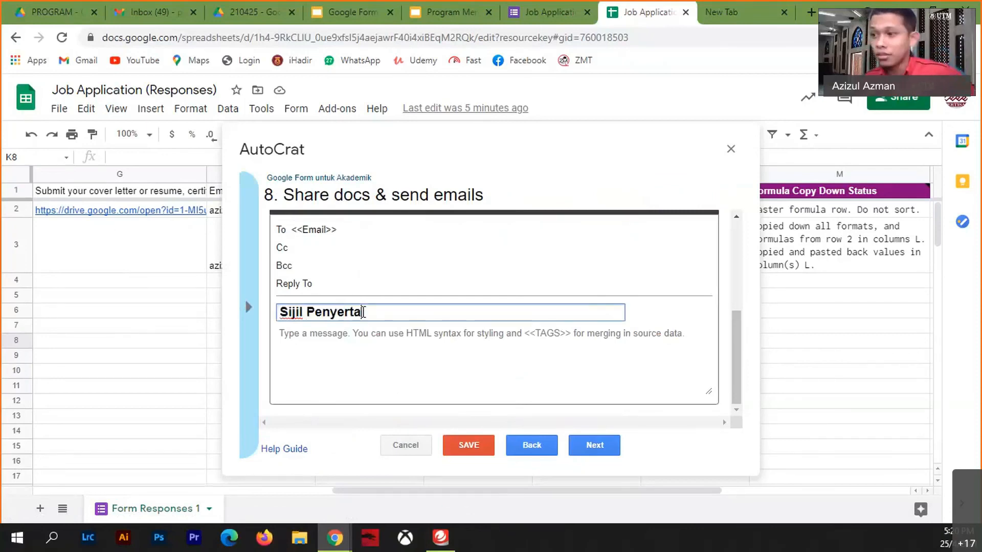
{"action": "type", "text": "an..."}
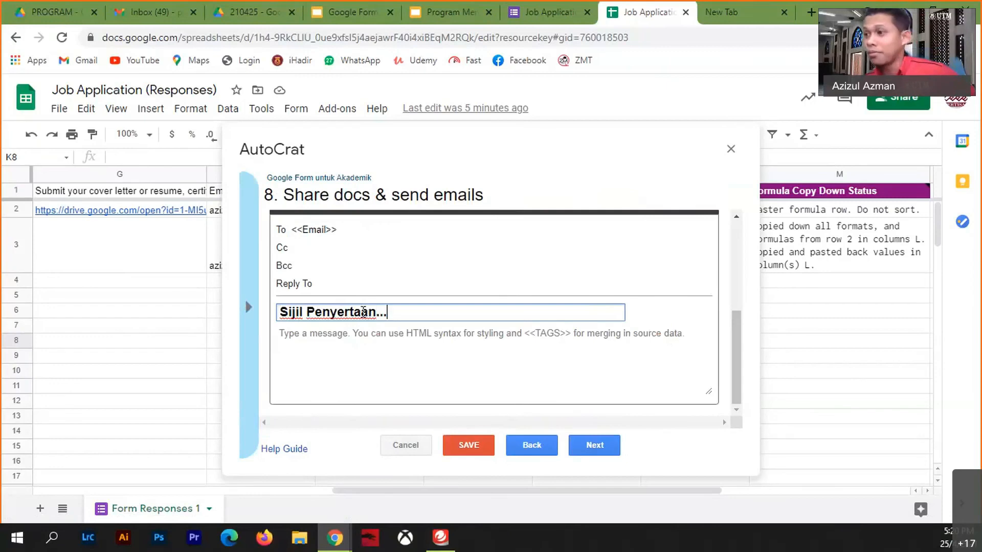
{"action": "left_click", "coordinate": [353, 344]}
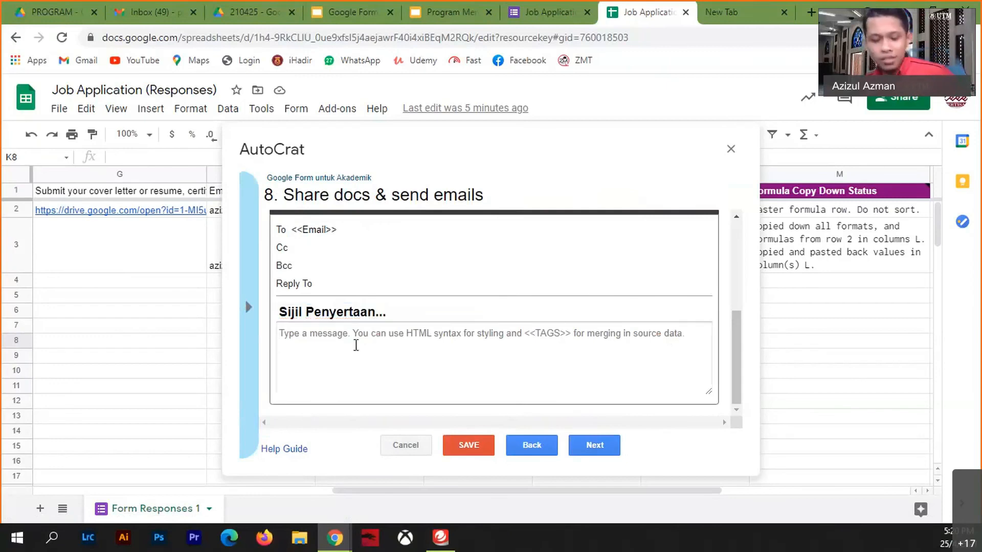
{"action": "left_click", "coordinate": [606, 453]}
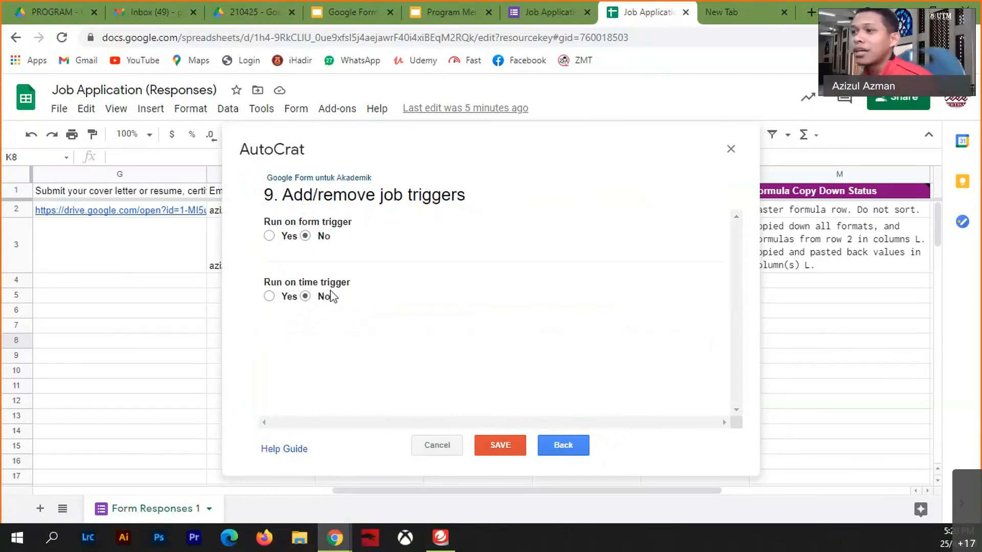
- Make the job run on form submission with no time trigger, and save it
{"action": "left_click", "coordinate": [270, 237]}
{"action": "left_click", "coordinate": [698, 308]}
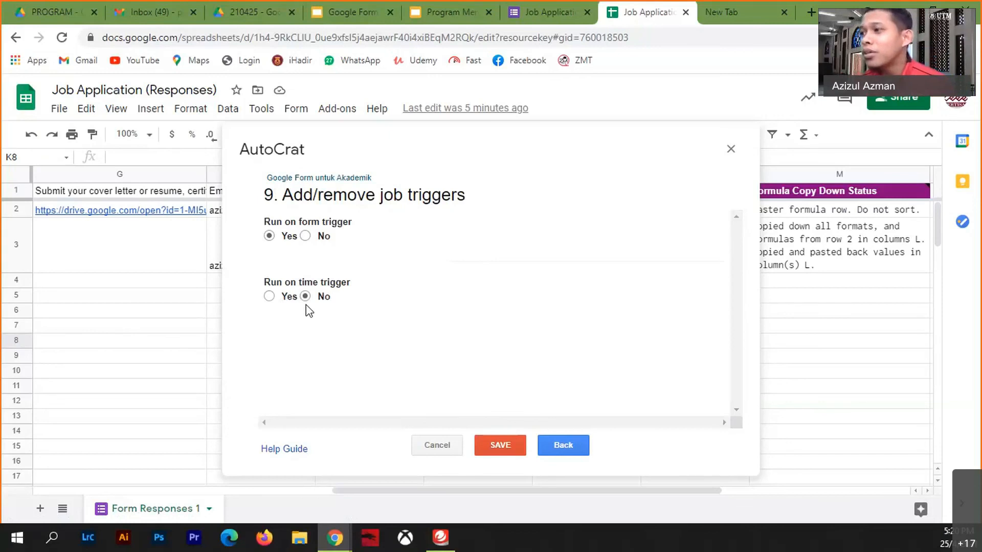
{"action": "left_click", "coordinate": [269, 297]}
{"action": "left_click", "coordinate": [333, 330]}
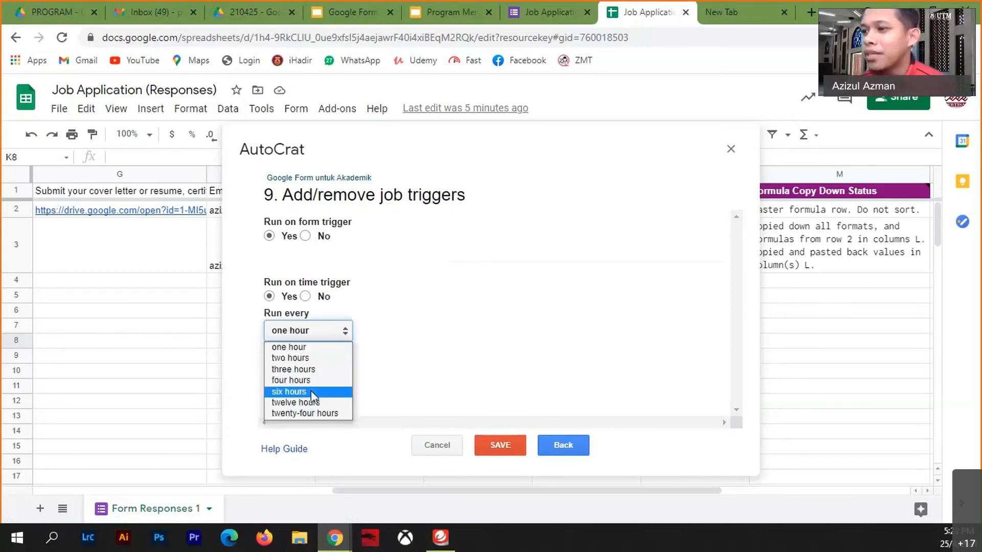
{"action": "left_click", "coordinate": [304, 413]}
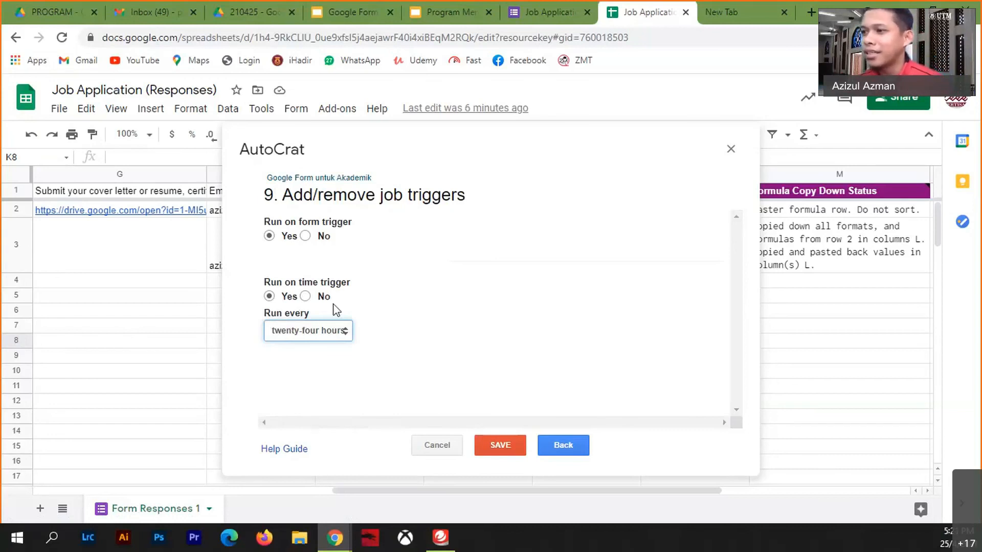
{"action": "left_click", "coordinate": [305, 296]}
{"action": "left_click", "coordinate": [500, 446]}
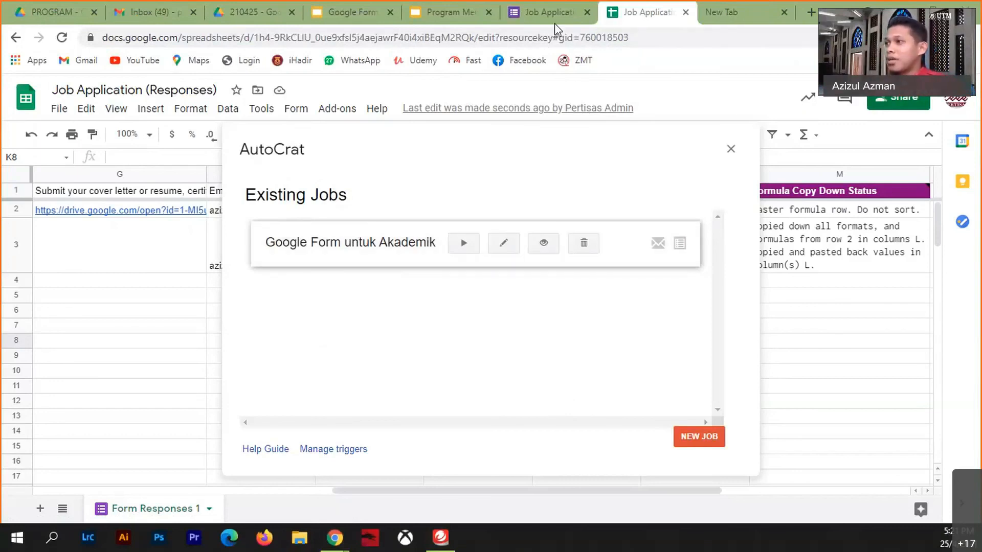
- Close AutoCrat, check the LAYAK formula in L2, and return to the certificate slides
{"action": "left_click", "coordinate": [731, 149]}
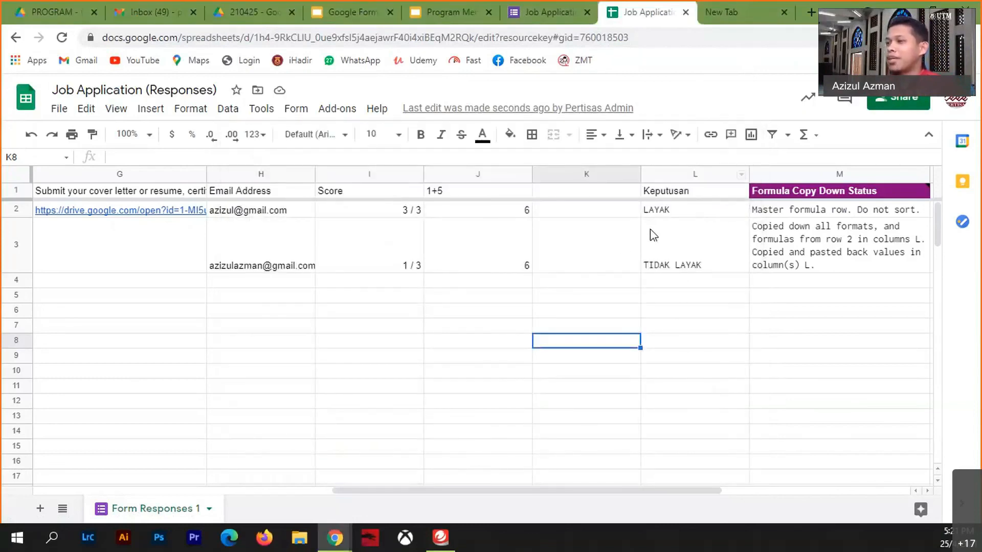
{"action": "left_click", "coordinate": [664, 214]}
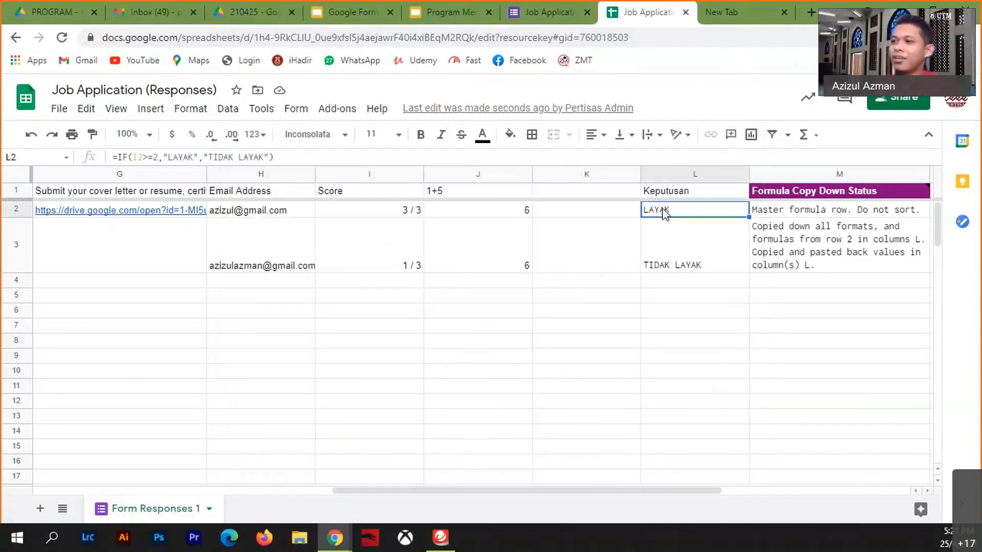
{"action": "left_click", "coordinate": [357, 11]}
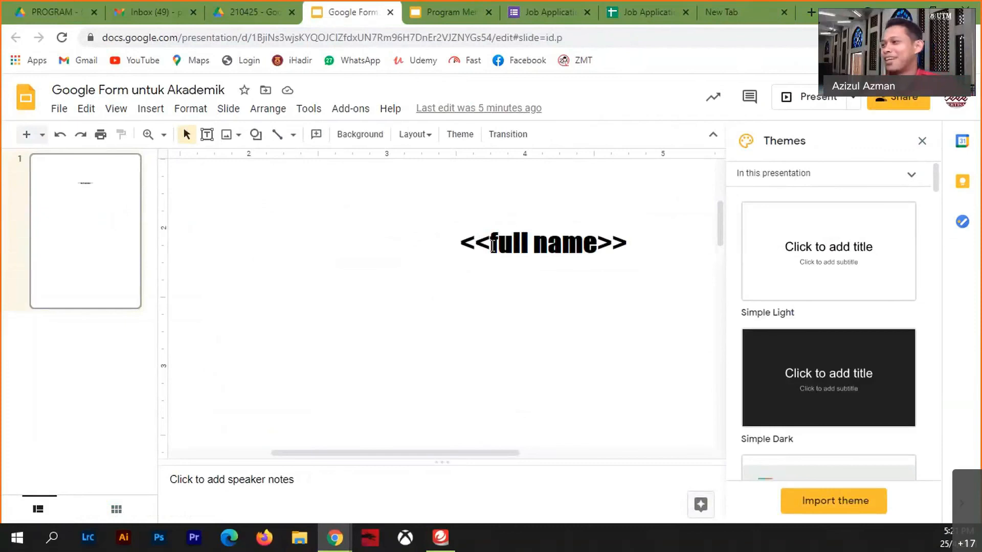
- Try Simple Dark, zoom to 100%, apply Streamline to the certificate, then return to the sheet
{"action": "left_click_drag", "start_coordinate": [490, 244], "coordinate": [605, 246]}
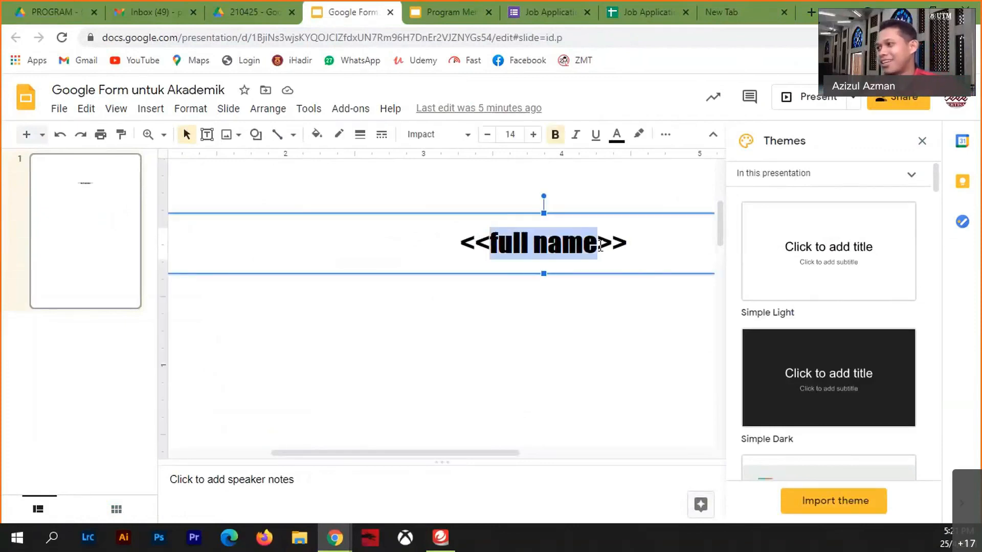
{"action": "left_click", "coordinate": [790, 398]}
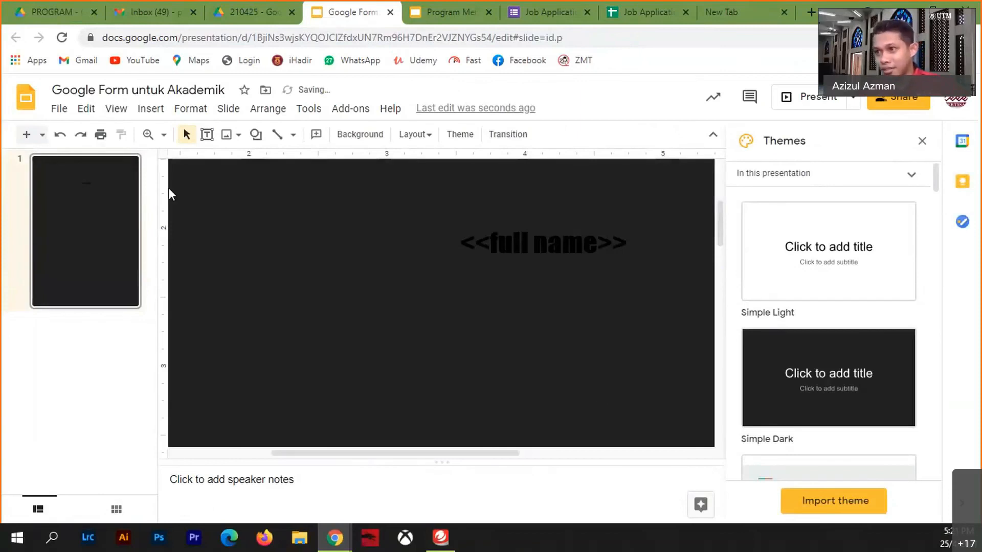
{"action": "left_click", "coordinate": [164, 134]}
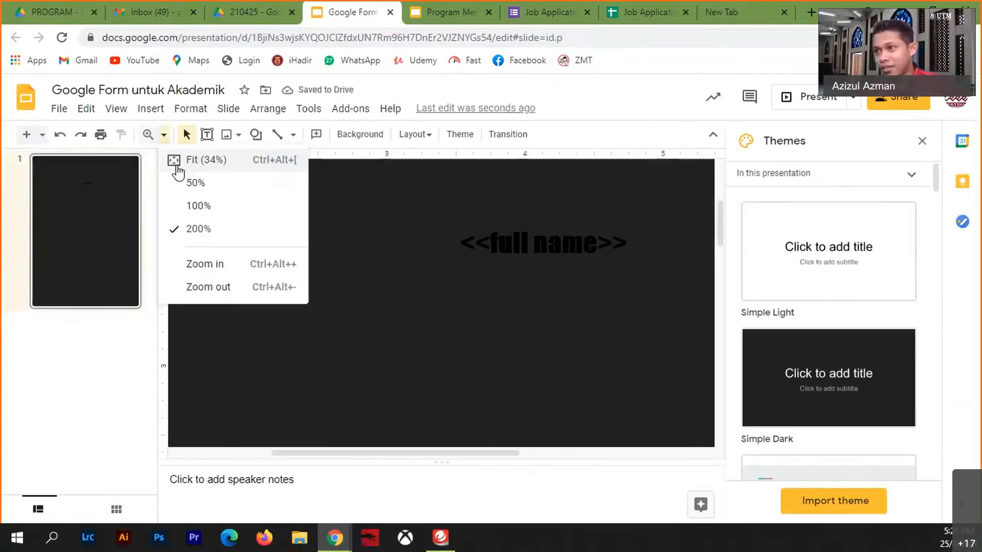
{"action": "left_click", "coordinate": [202, 210]}
{"action": "scroll", "coordinate": [815, 381], "scroll_direction": "down", "scroll_amount": 4}
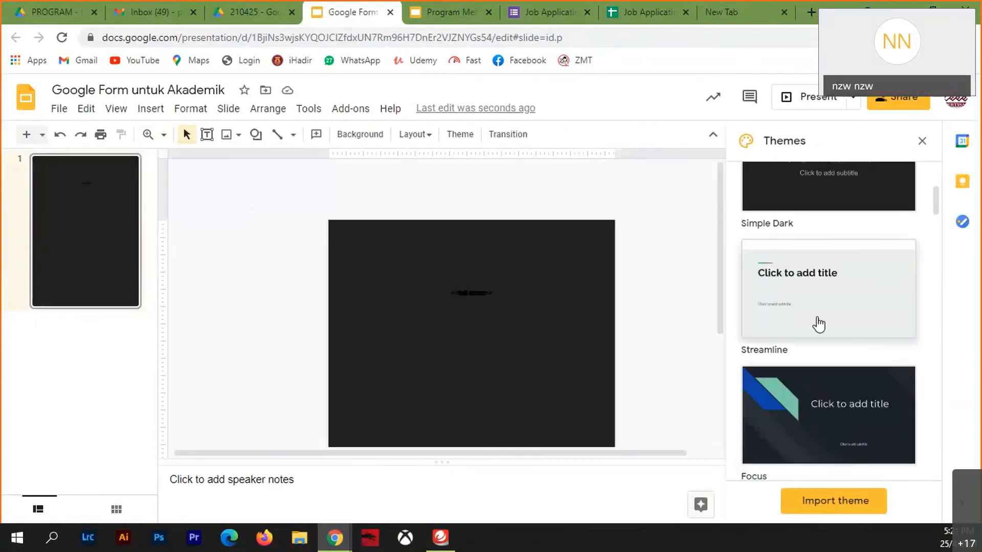
{"action": "left_click", "coordinate": [817, 322]}
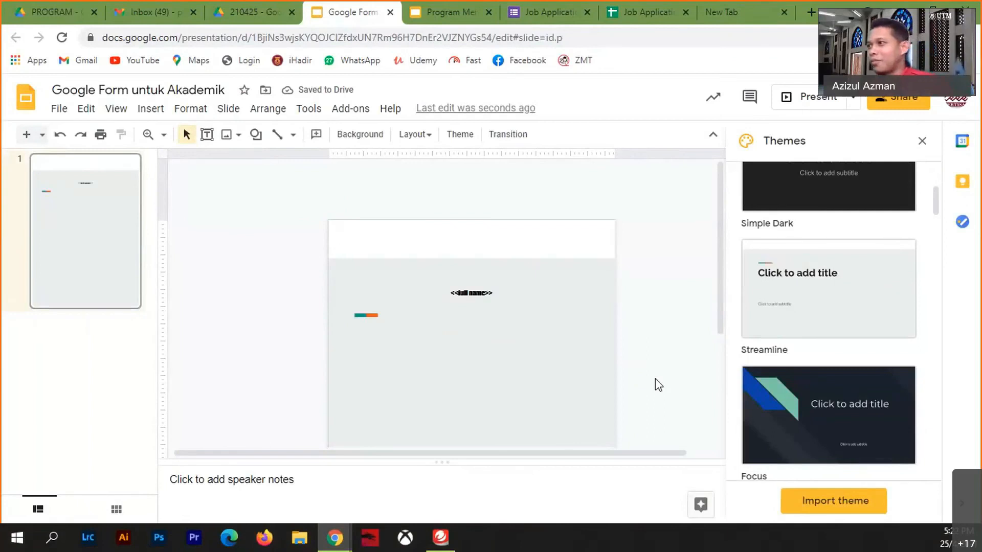
{"action": "left_click", "coordinate": [634, 13]}
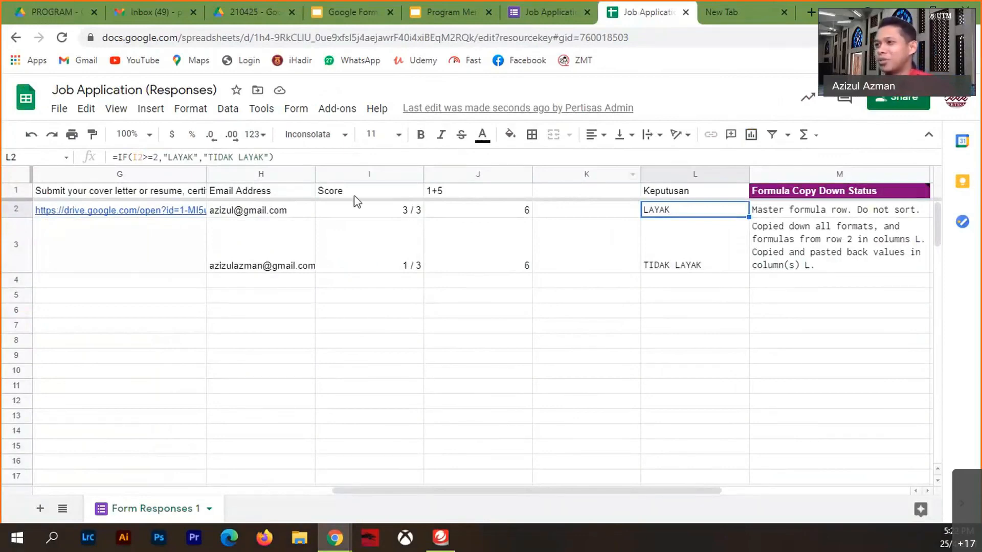
{"action": "left_click", "coordinate": [516, 13]}
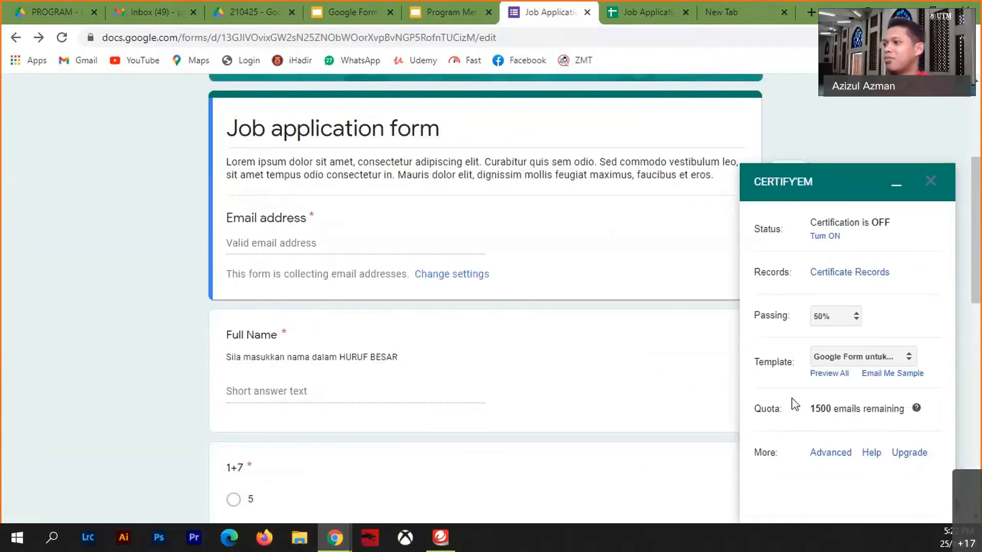
{"action": "left_click", "coordinate": [647, 12]}
{"action": "left_click", "coordinate": [328, 110]}
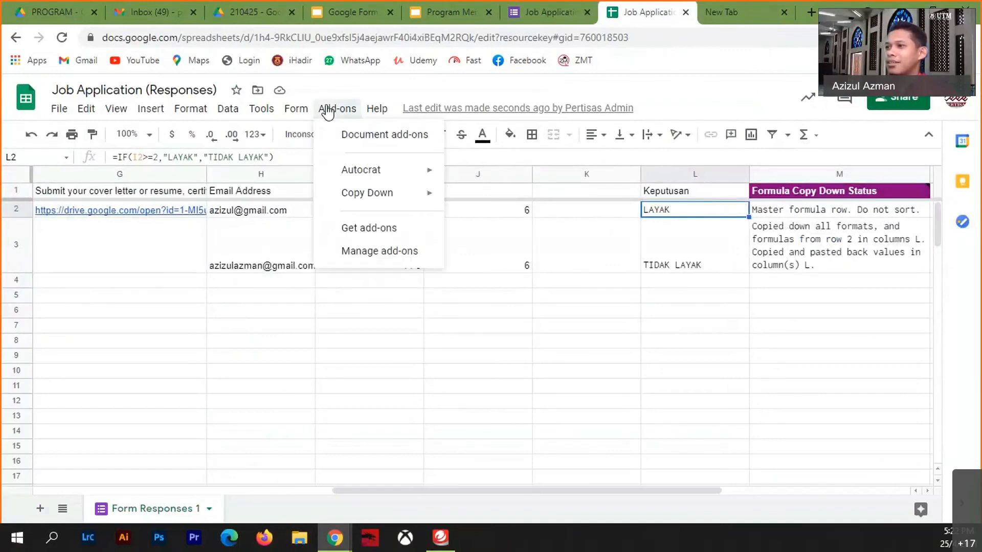
{"action": "mouse_move", "coordinate": [367, 177]}
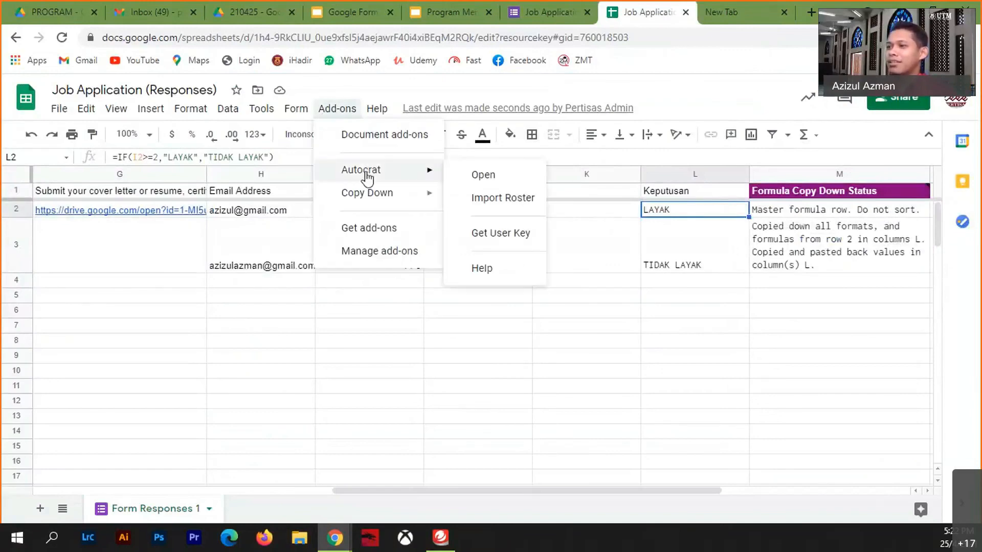
{"action": "left_click", "coordinate": [490, 176]}
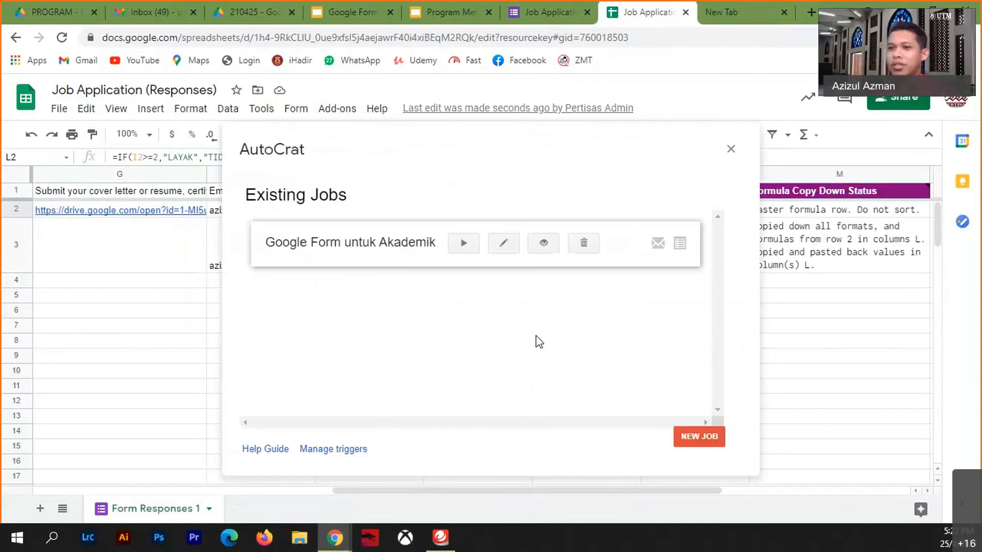
{"action": "left_click", "coordinate": [732, 150]}
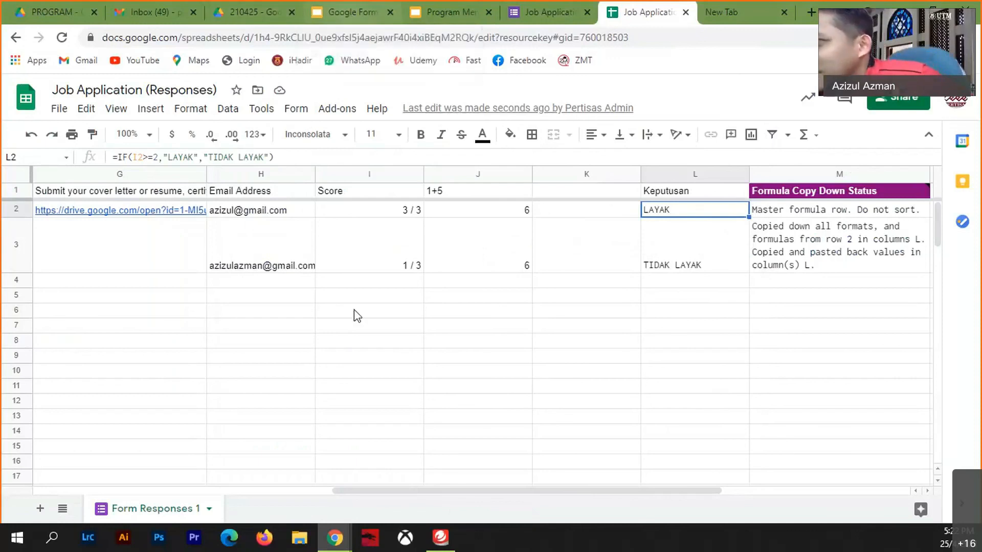
- Enter a test e-mail address in H6 and a phone number in H7
{"action": "left_click", "coordinate": [259, 313]}
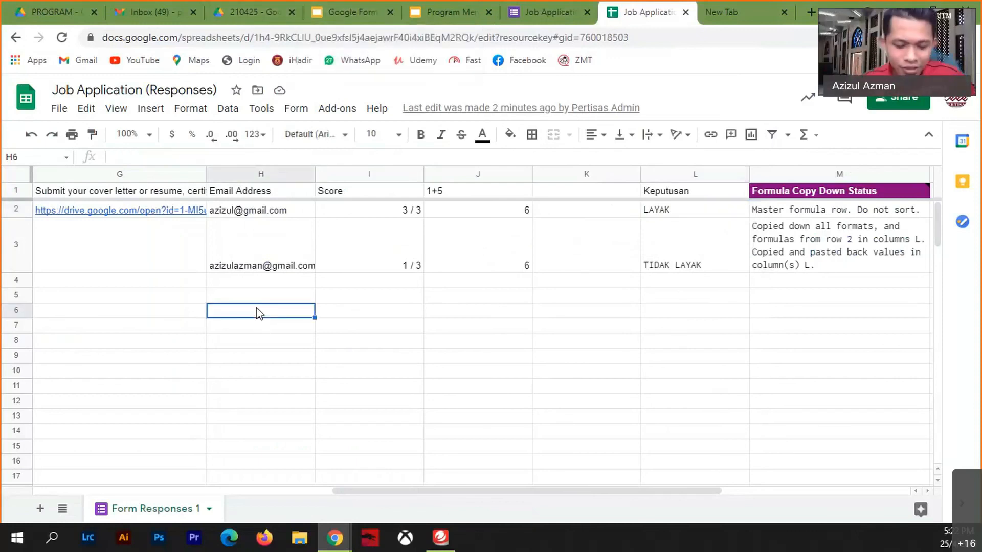
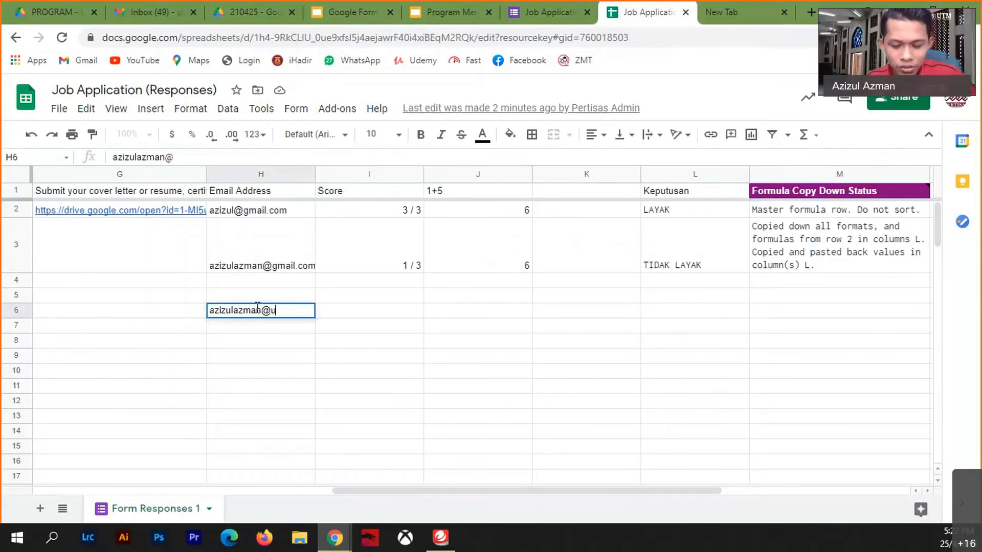
{"action": "key", "text": "Return"}
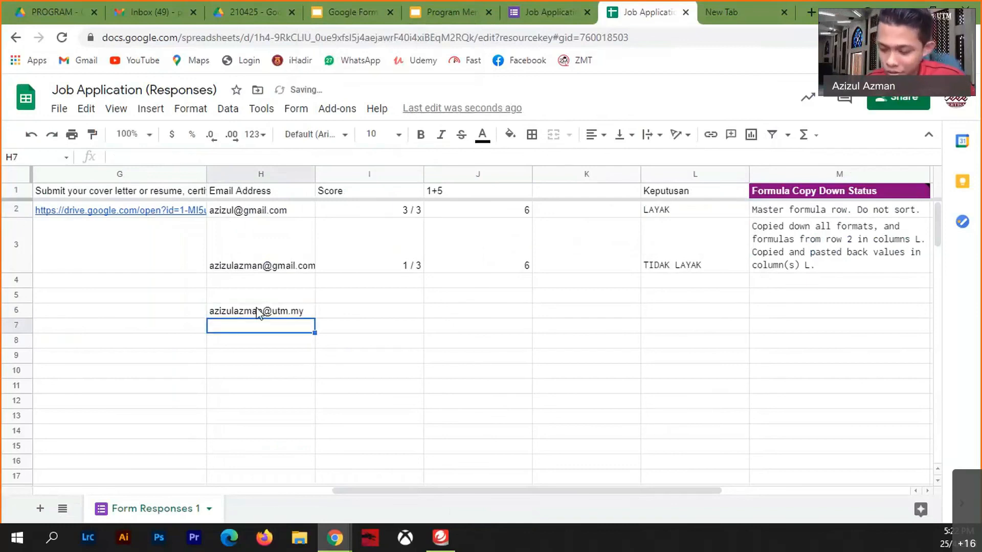
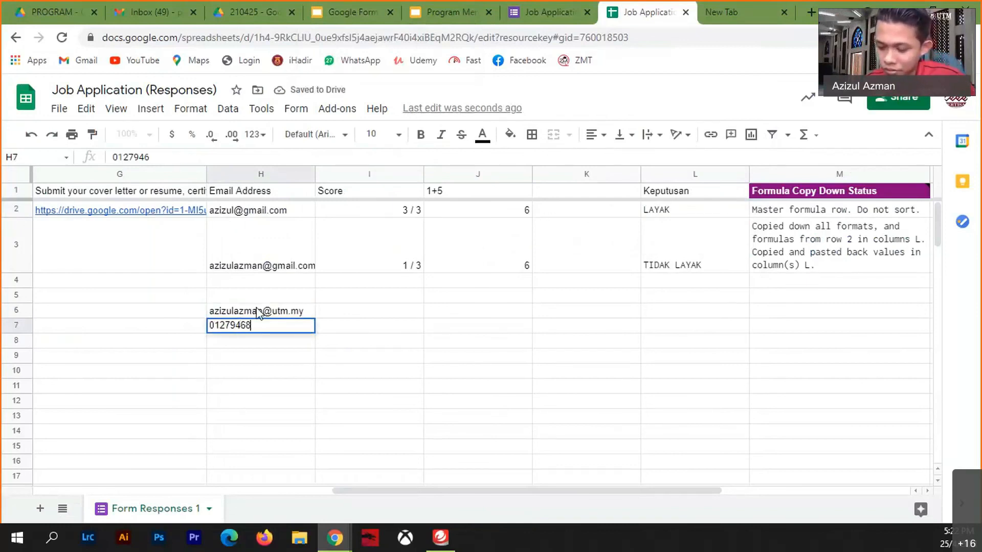
{"action": "left_click", "coordinate": [376, 390]}
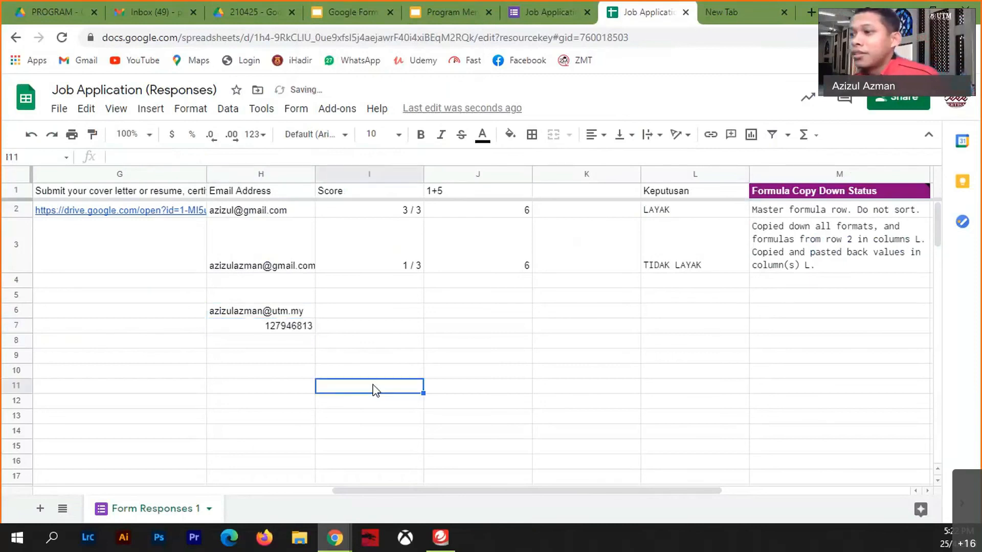
- Format H7 as plain text and restore the phone number's leading zero
{"action": "left_click", "coordinate": [277, 327]}
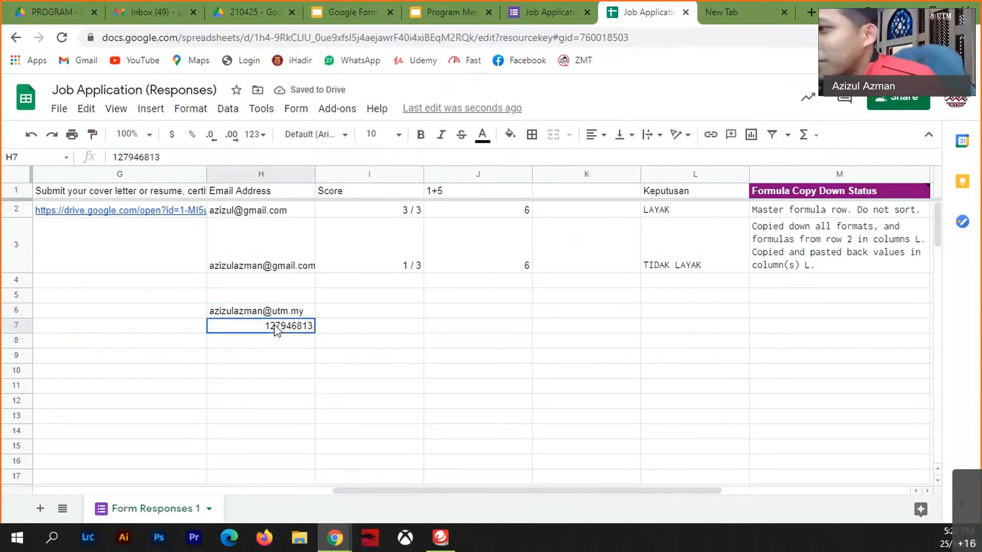
{"action": "left_click", "coordinate": [201, 112]}
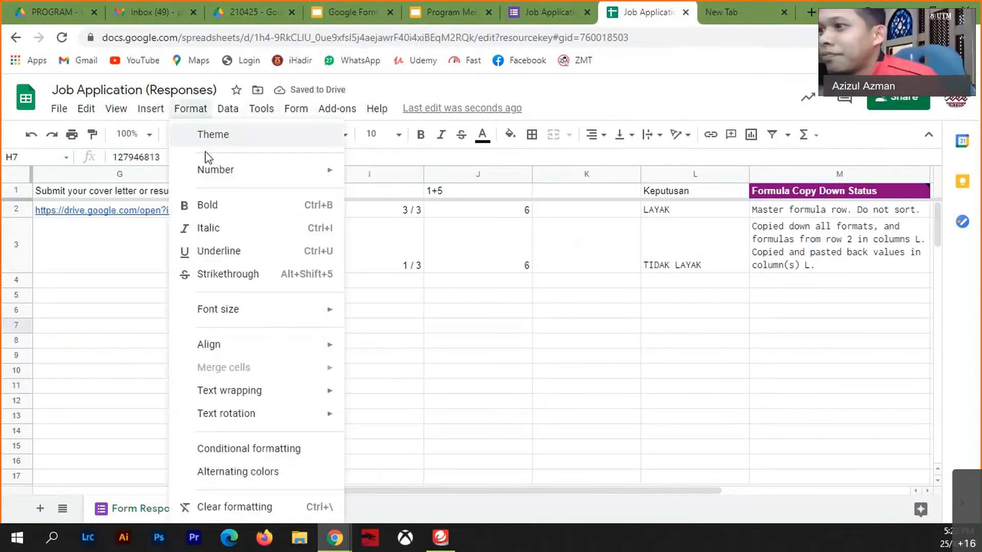
{"action": "mouse_move", "coordinate": [225, 178]}
{"action": "left_click", "coordinate": [407, 182]}
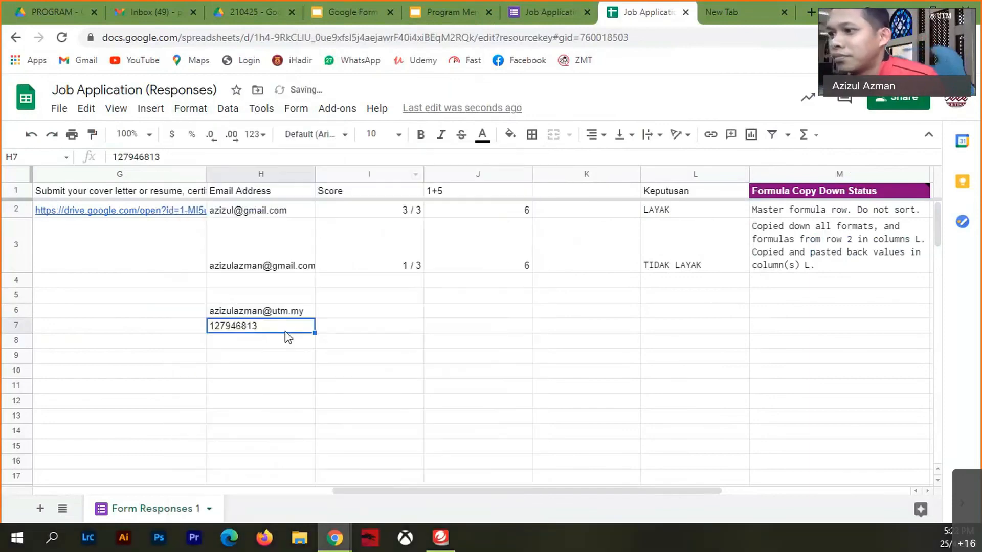
{"action": "double_click", "coordinate": [210, 328]}
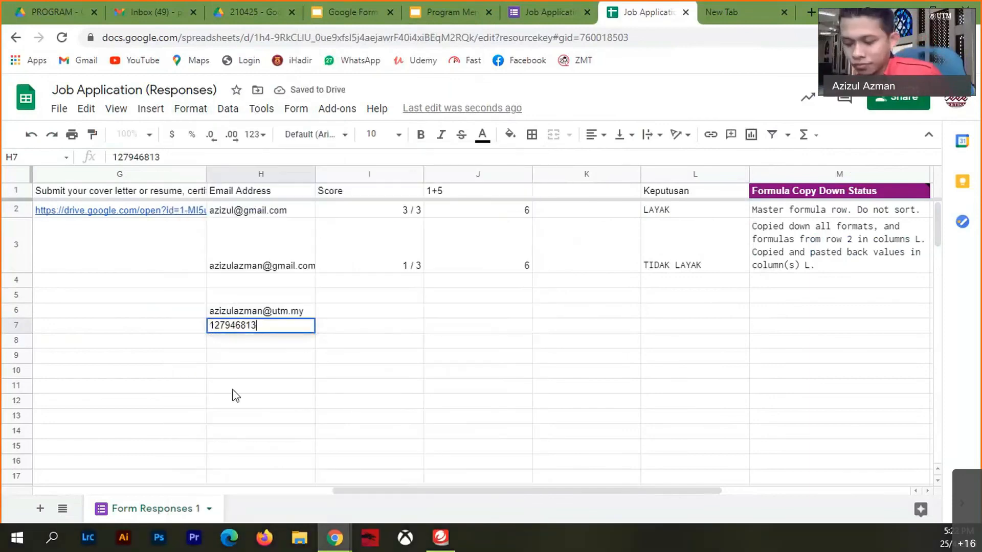
{"action": "key", "text": "Home"}
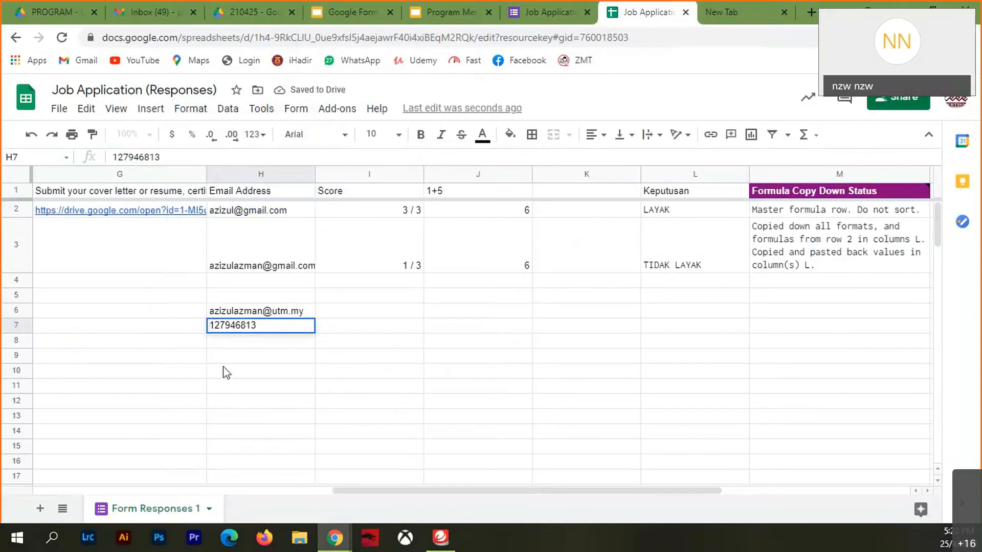
{"action": "type", "text": "0"}
{"action": "left_click", "coordinate": [286, 444]}
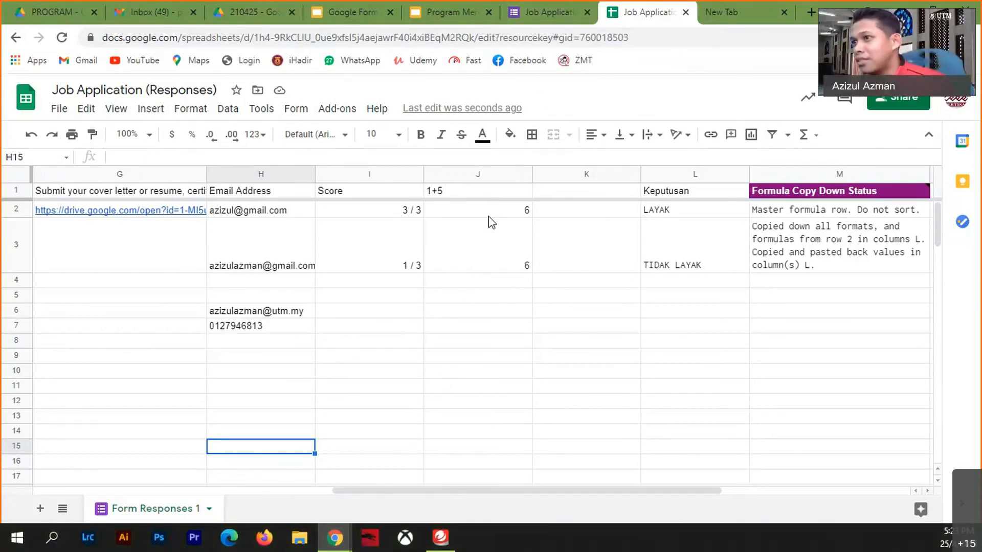
- Look through the installed add-ons, then switch to the Job Application form in Google Forms
{"action": "left_click", "coordinate": [337, 108]}
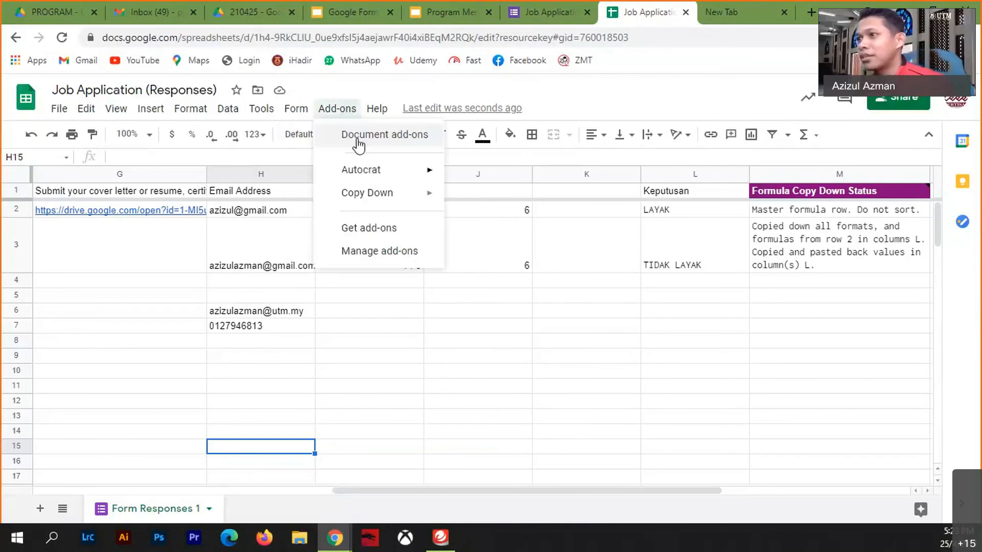
{"action": "mouse_move", "coordinate": [370, 173]}
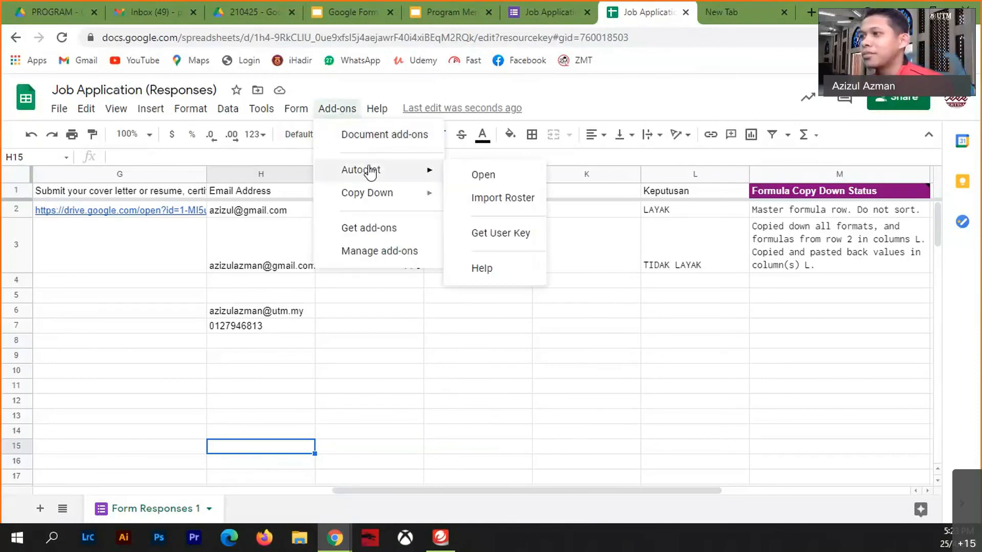
{"action": "mouse_move", "coordinate": [376, 198]}
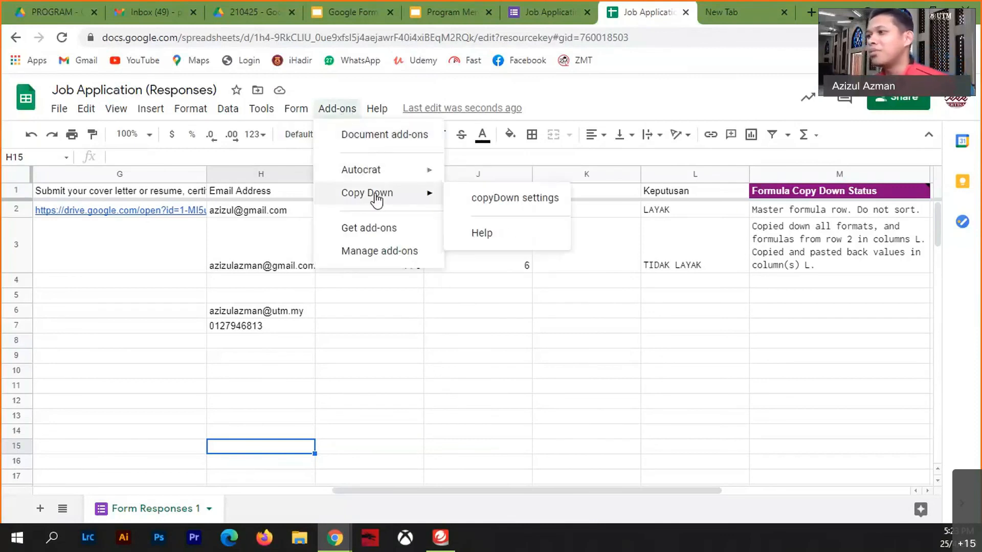
{"action": "left_click", "coordinate": [517, 23]}
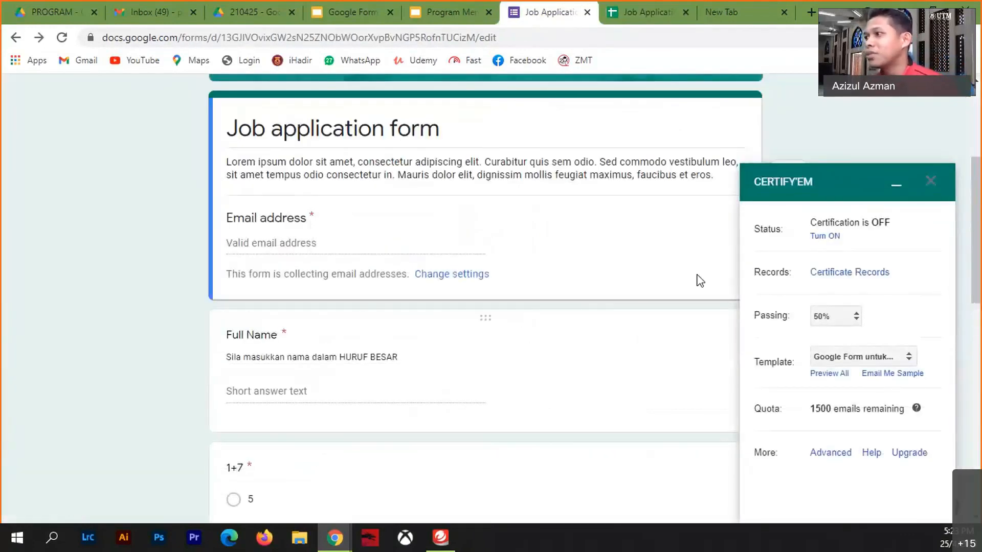
{"action": "scroll", "coordinate": [846, 173], "scroll_direction": "up", "scroll_amount": 5}
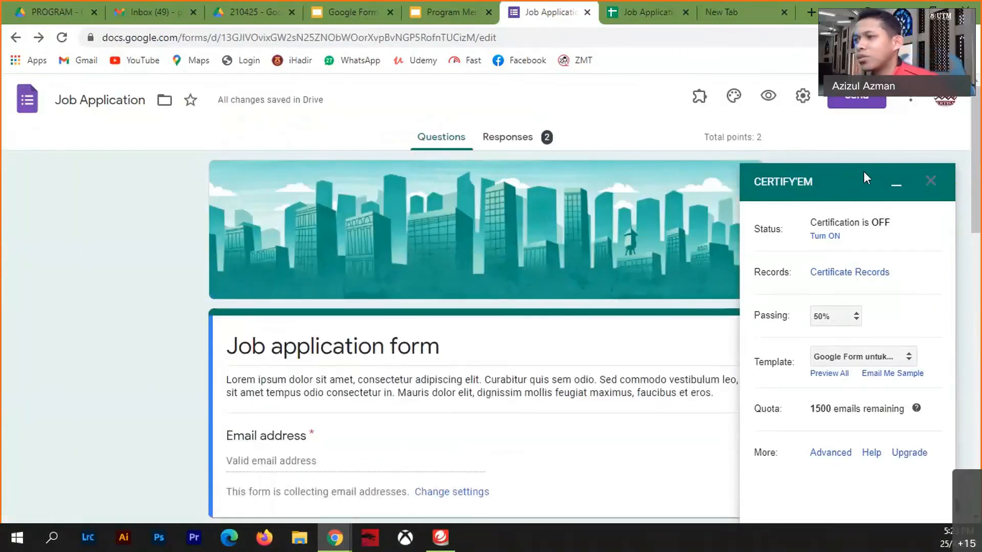
- Show the responses, collapse the Certify'em panel, and stop accepting responses
{"action": "left_click", "coordinate": [523, 138]}
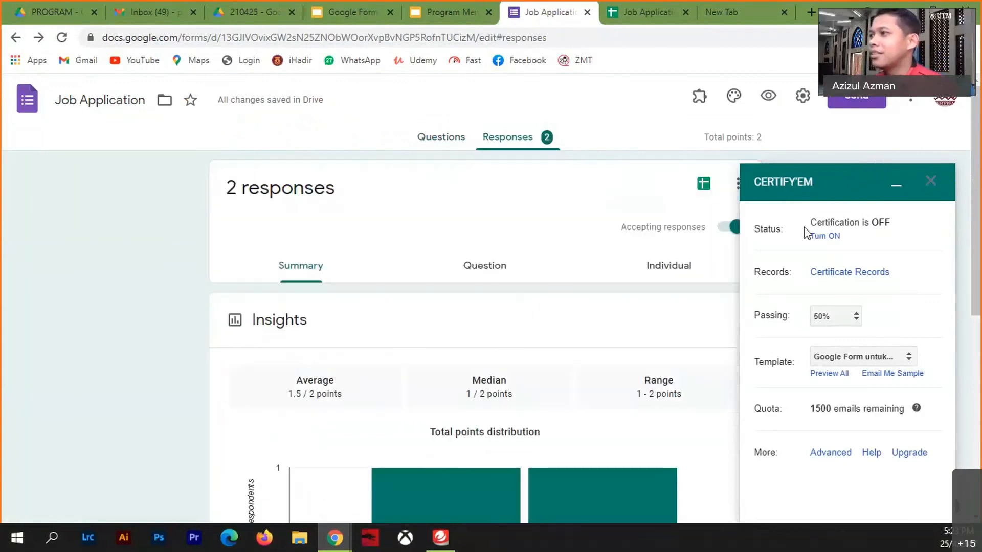
{"action": "left_click", "coordinate": [896, 186]}
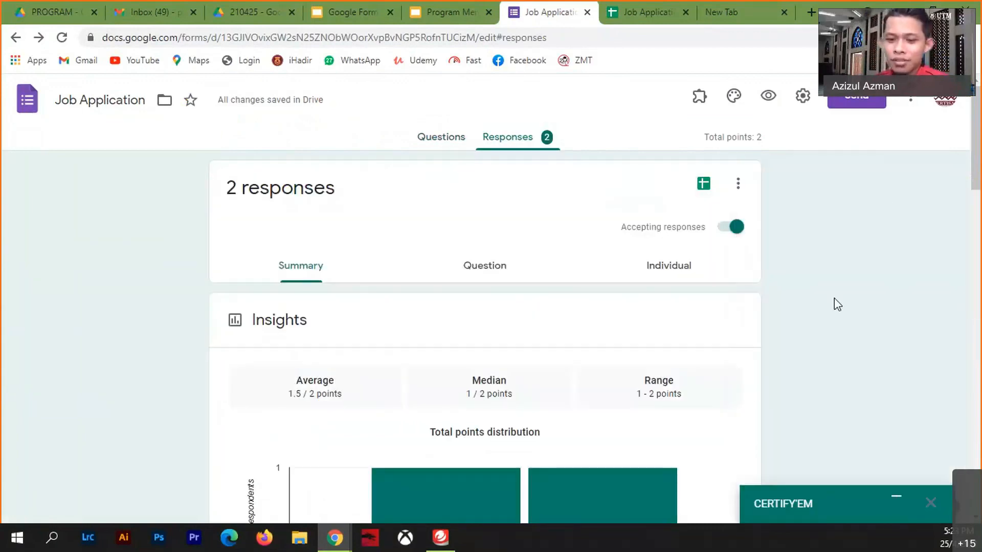
{"action": "left_click", "coordinate": [737, 227]}
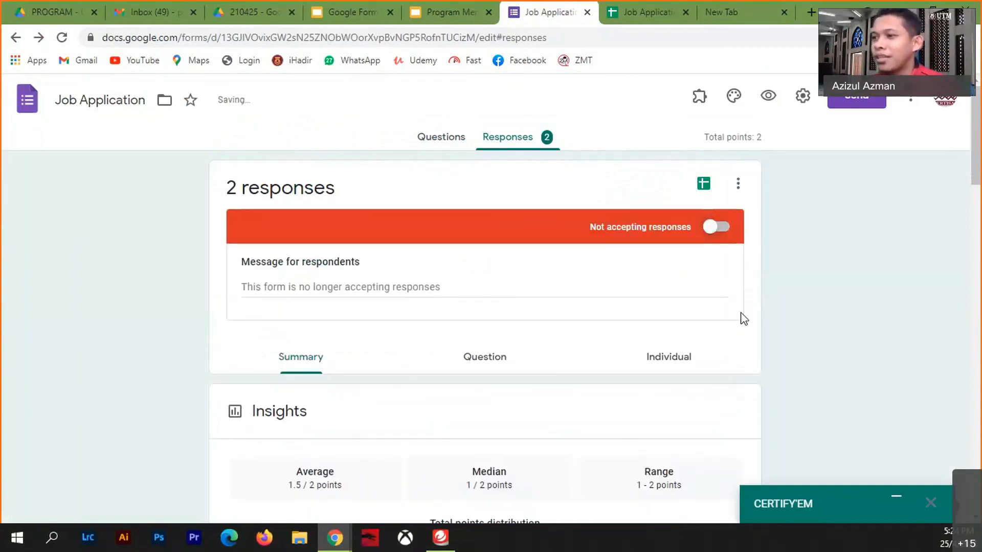
- Write the closing message 'Maaf, masa untuk mengisi adalah pada jam 5.30-6.00 sahaja'
{"action": "left_click", "coordinate": [356, 288]}
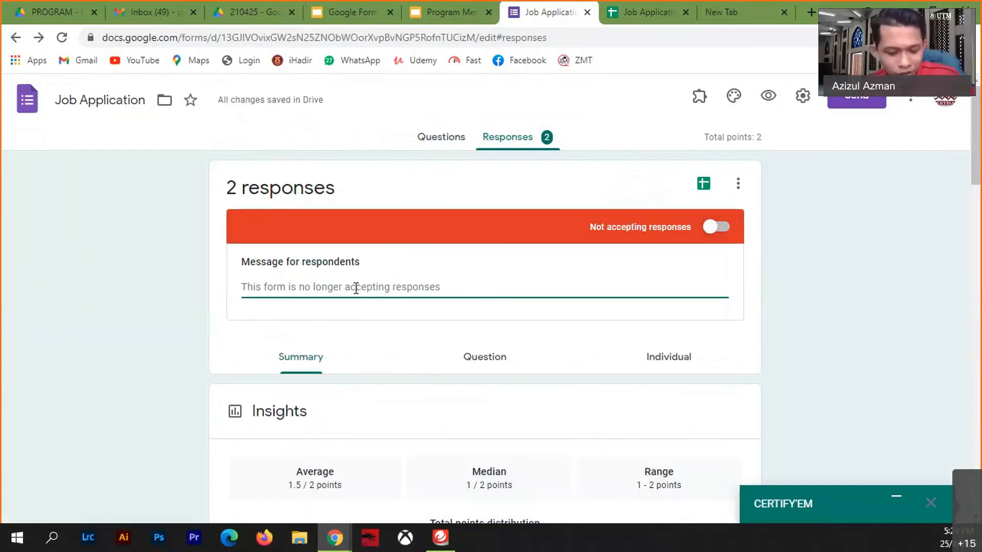
{"action": "type", "text": "Maaf, "}
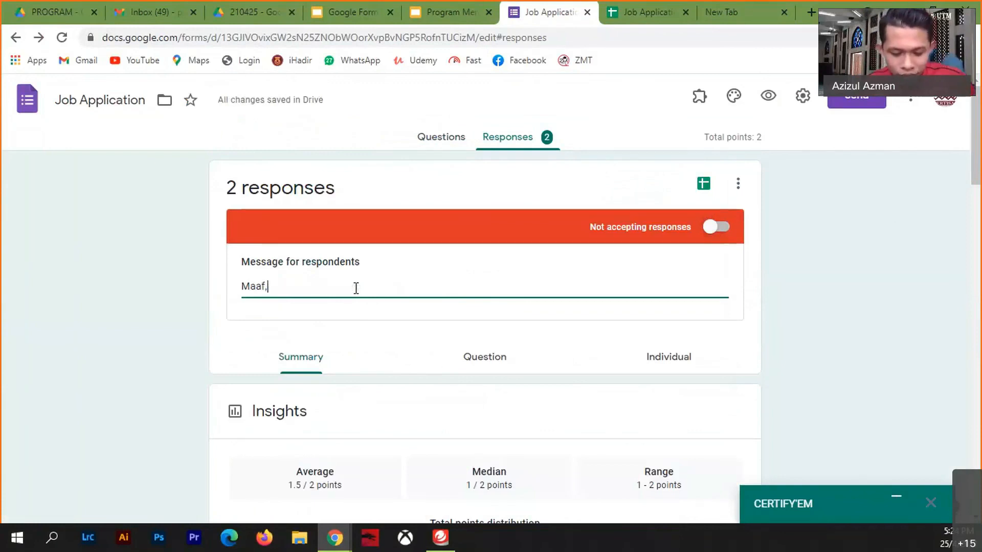
{"action": "type", "text": "masa untuk"}
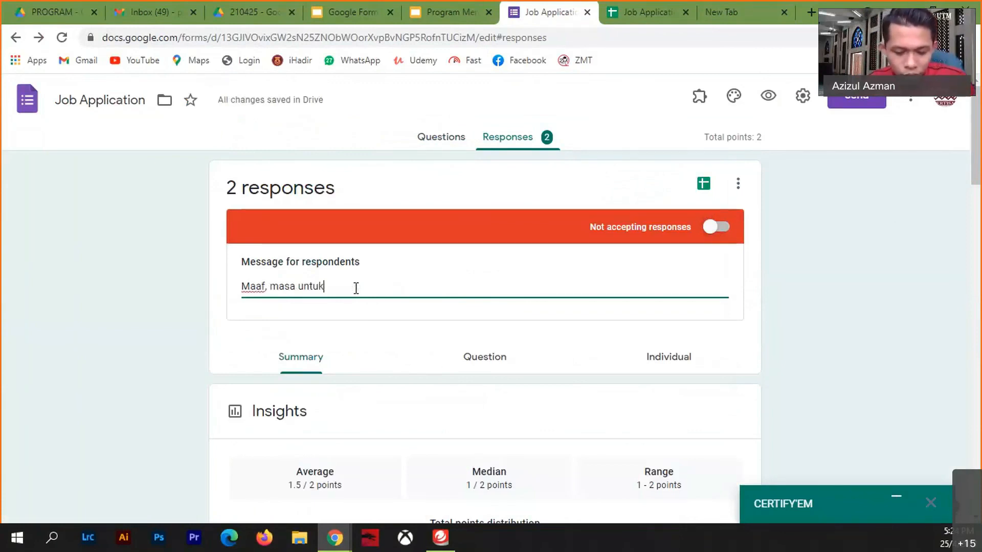
{"action": "type", "text": " mengisi telah"}
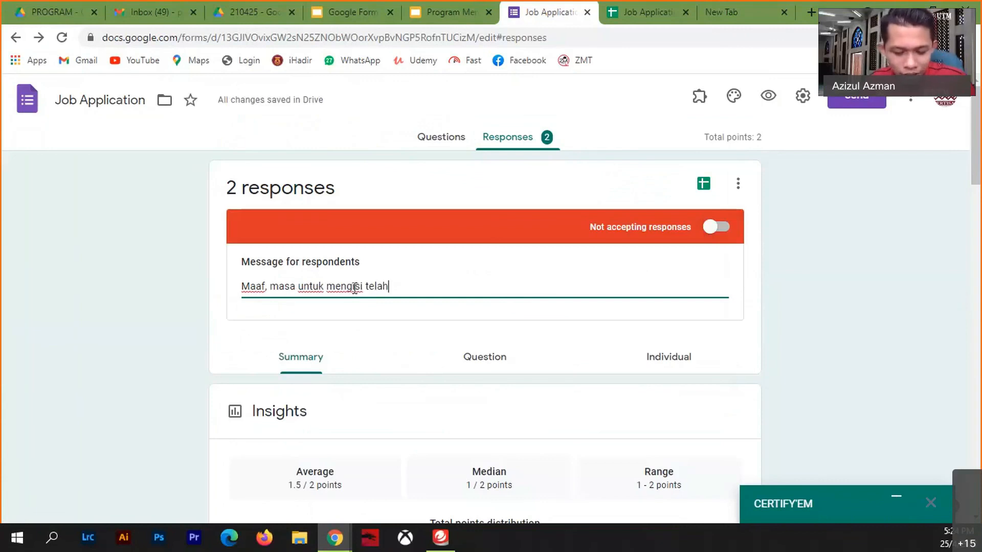
{"action": "type", "text": " tamat"}
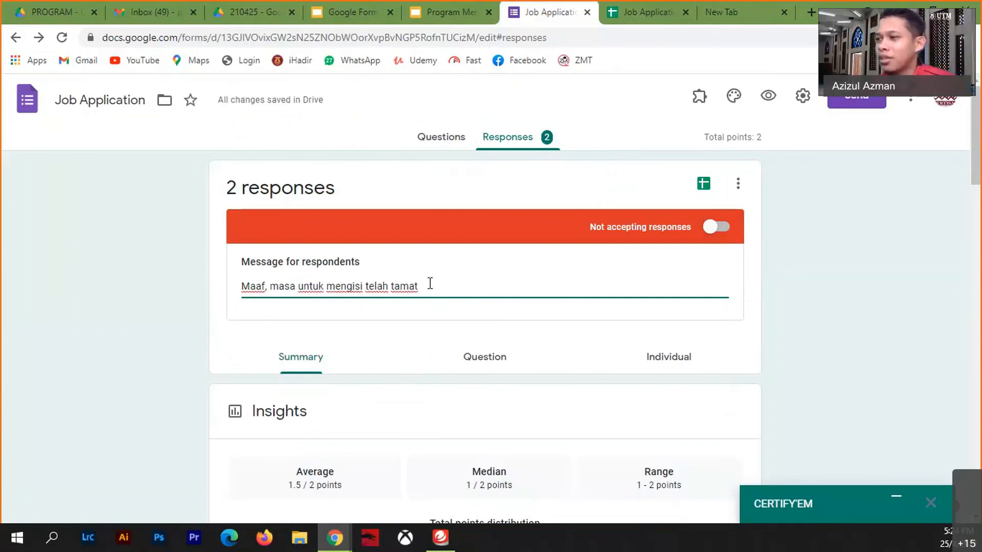
{"action": "left_click_drag", "start_coordinate": [429, 284], "coordinate": [366, 288]}
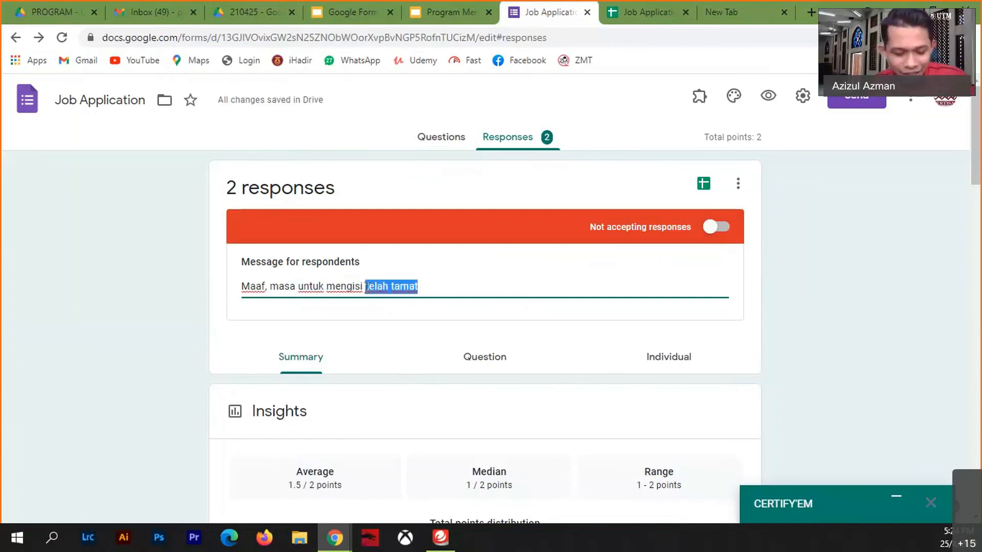
{"action": "type", "text": "adalah pada 1"}
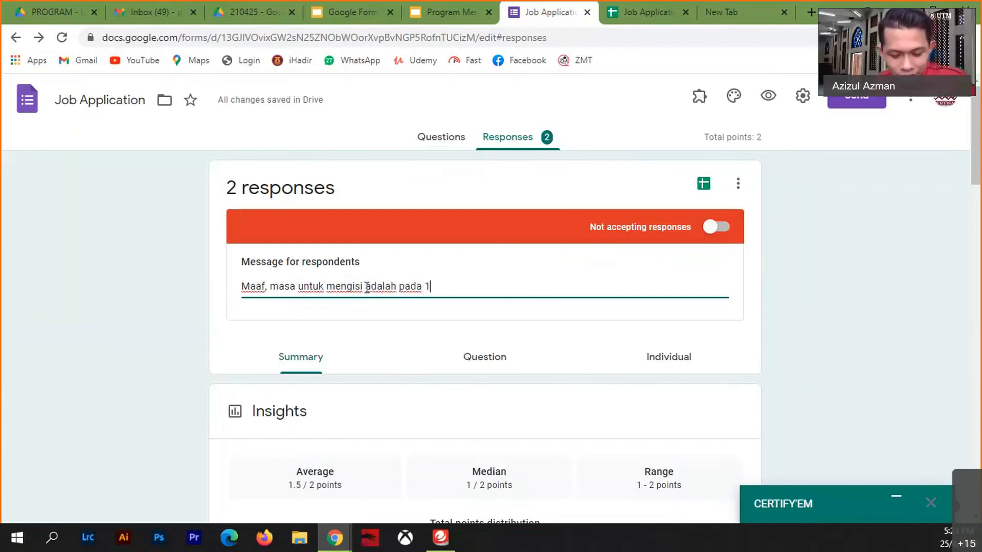
{"action": "type", "text": "1"}
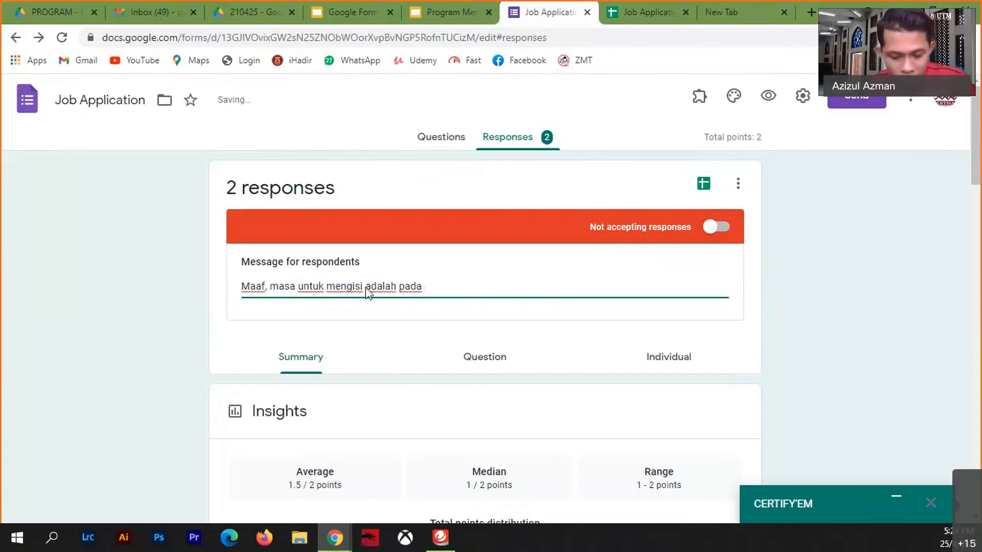
{"action": "type", "text": "jam 5.30"}
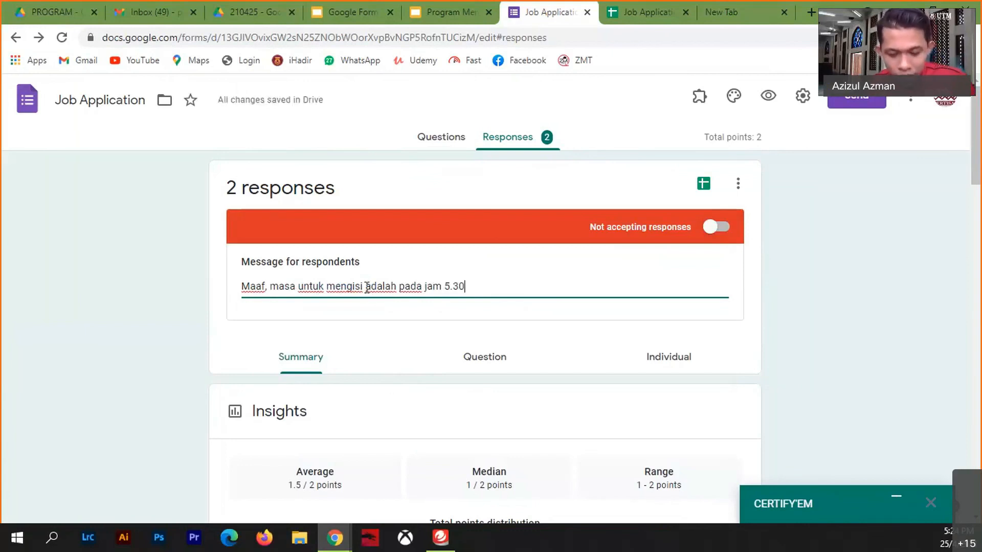
{"action": "type", "text": "-6."}
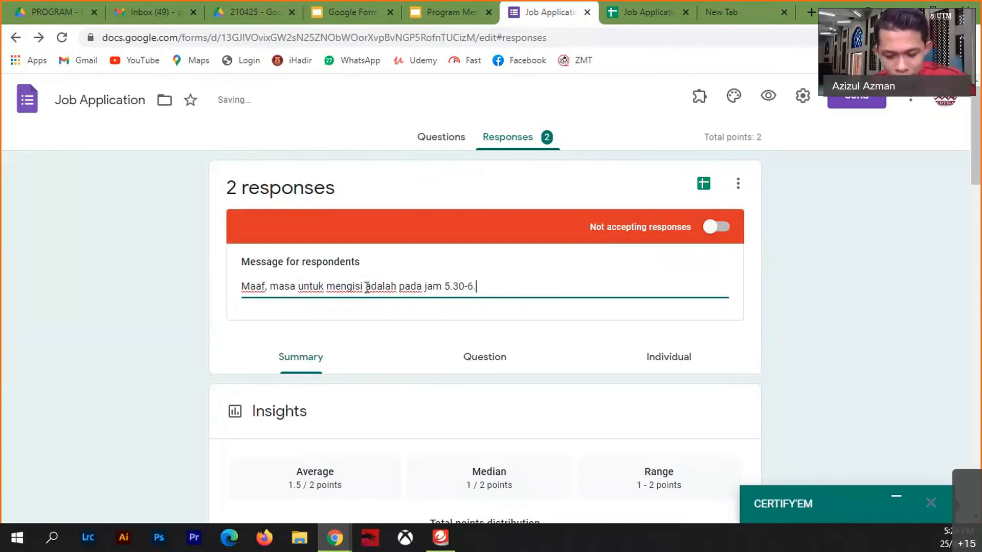
{"action": "type", "text": "00 sahaja"}
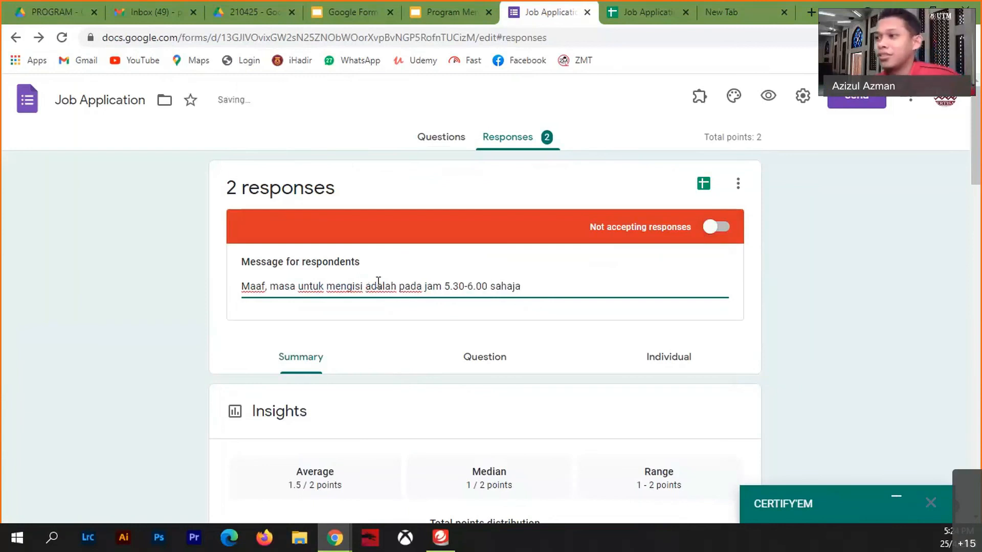
- View responses individually and let the form accept responses again
{"action": "left_click", "coordinate": [598, 366]}
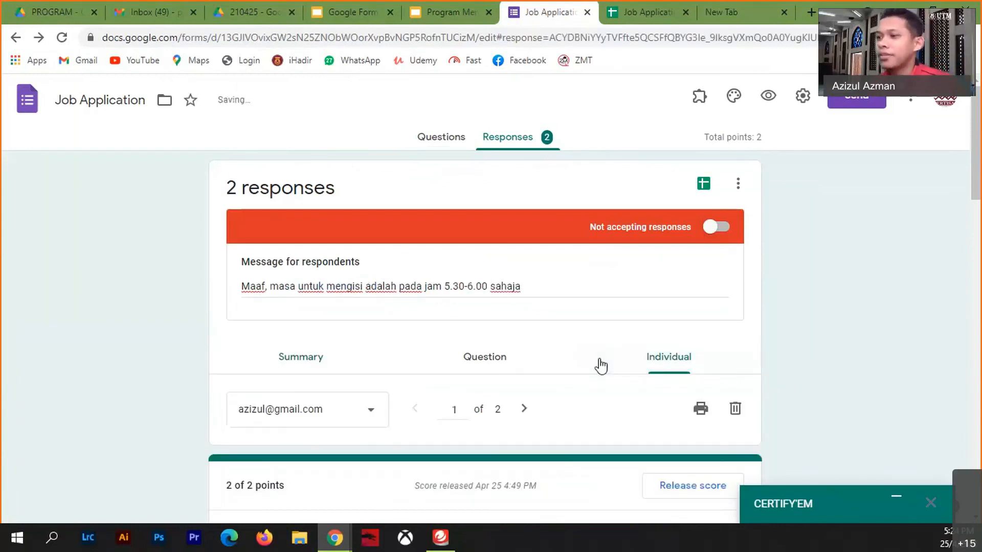
{"action": "triple_click", "coordinate": [276, 286]}
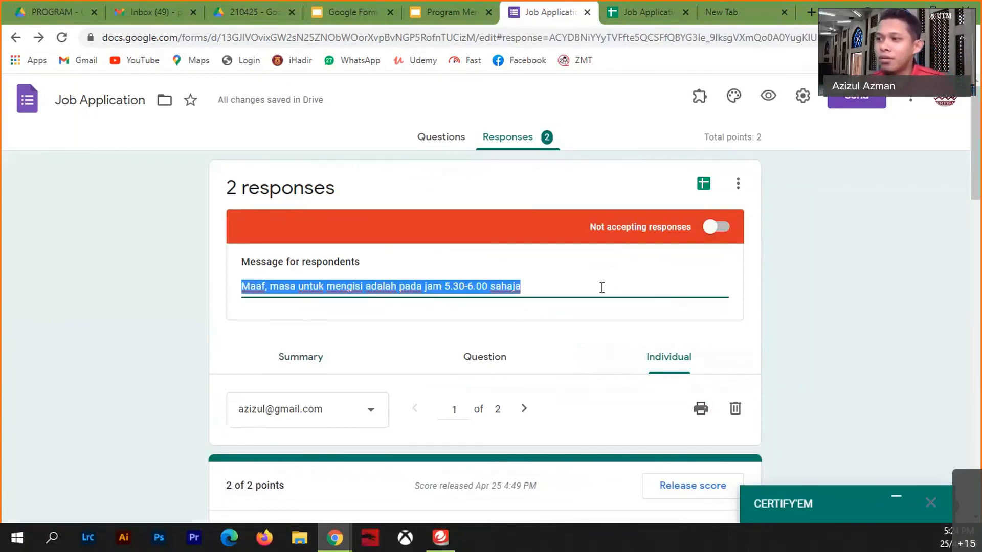
{"action": "left_click", "coordinate": [716, 227]}
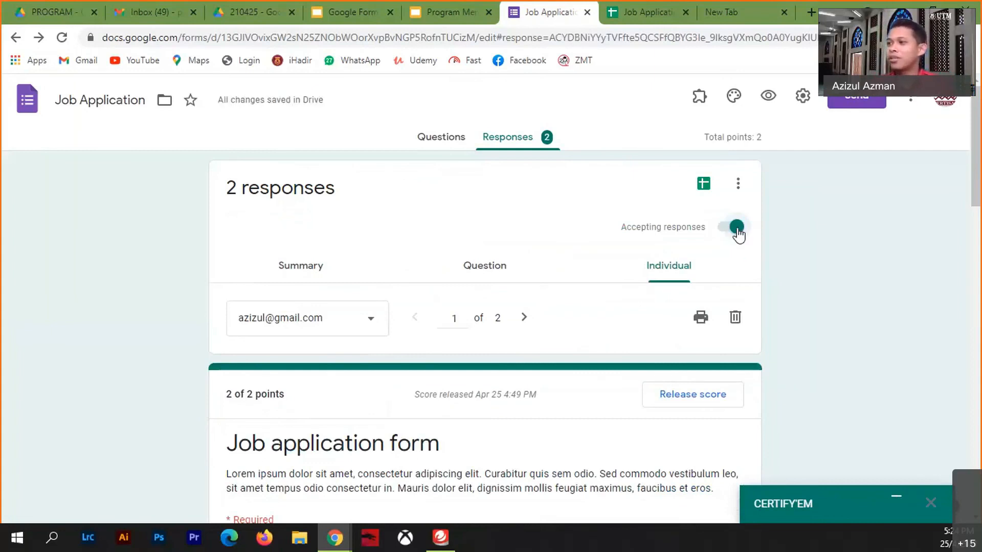
- Close the form to responses and preview the custom closed-form message
{"action": "left_click", "coordinate": [736, 228]}
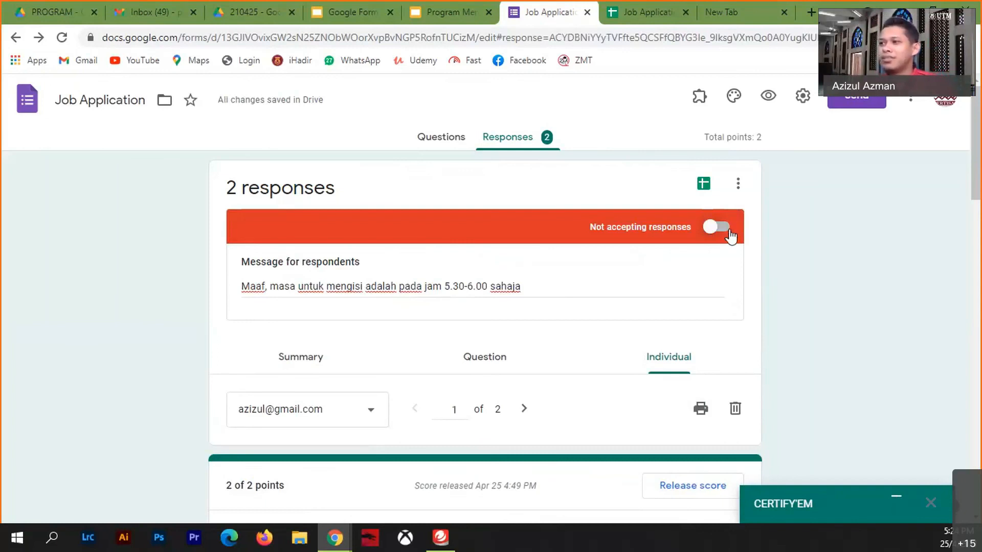
{"action": "left_click", "coordinate": [768, 93]}
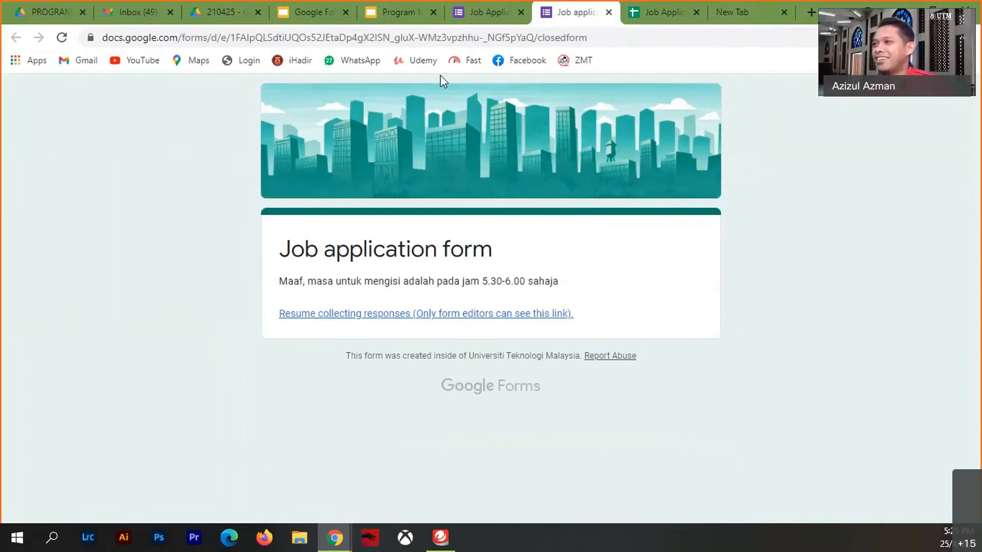
{"action": "left_click", "coordinate": [608, 12]}
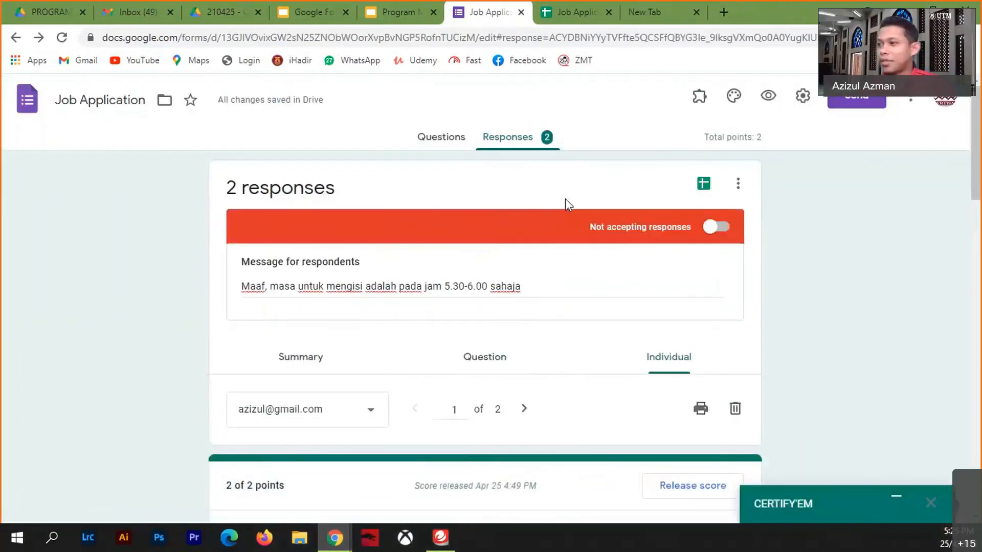
- Reopen the form to responses and preview the live application form
{"action": "left_click", "coordinate": [730, 226]}
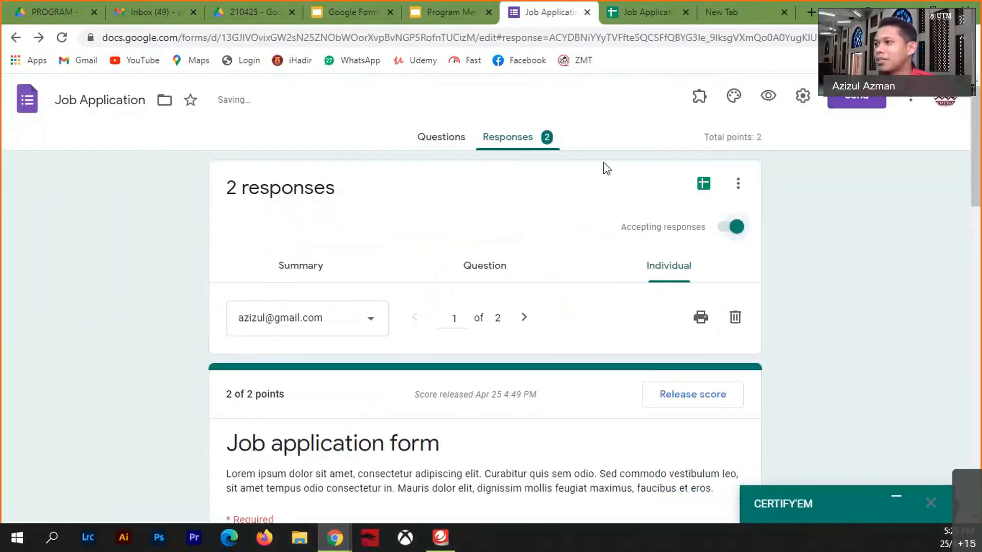
{"action": "left_click", "coordinate": [768, 95]}
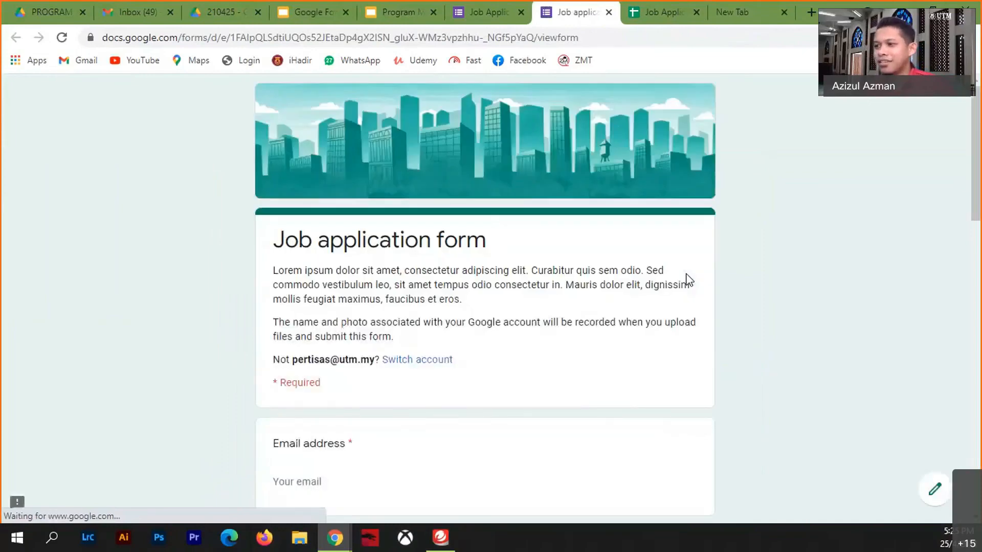
{"action": "scroll", "coordinate": [636, 357], "scroll_direction": "down", "scroll_amount": 20}
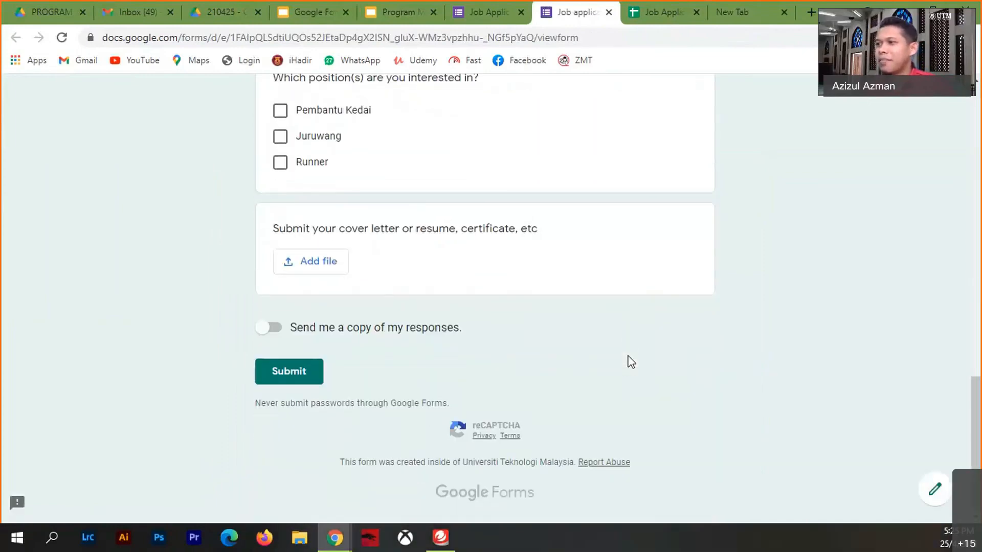
{"action": "scroll", "coordinate": [630, 360], "scroll_direction": "up", "scroll_amount": 20}
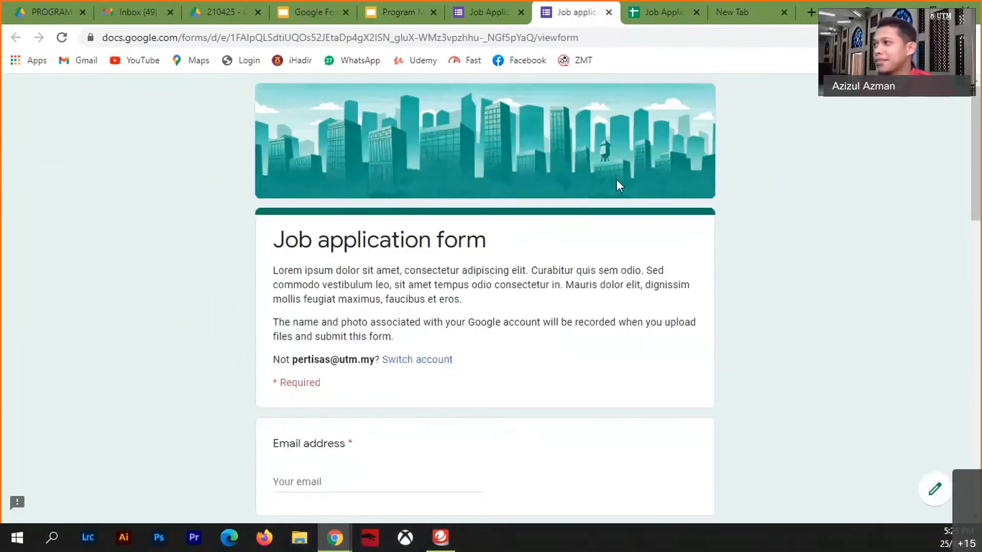